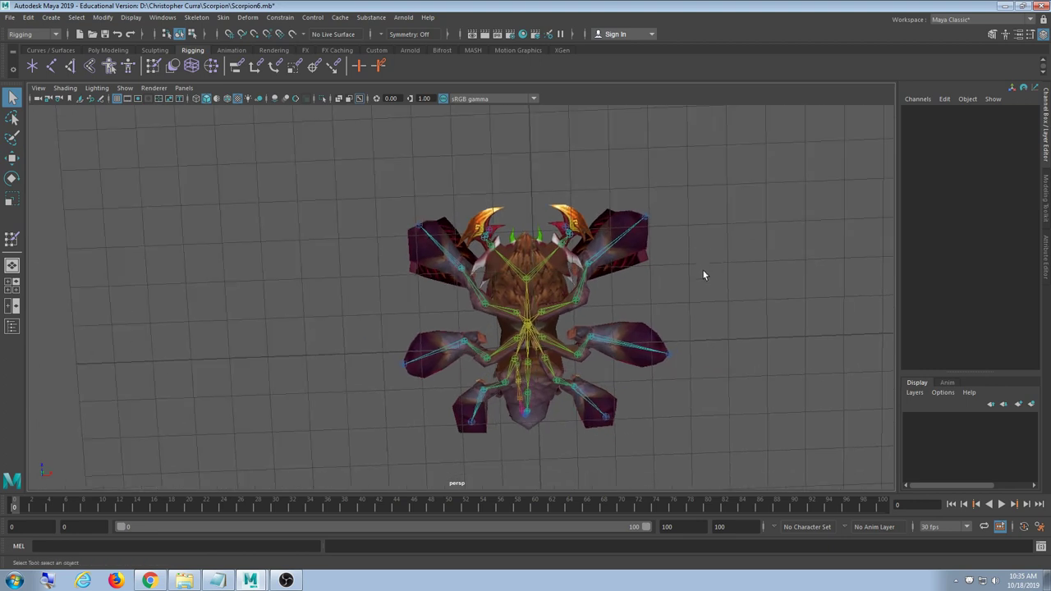
# Select the scorpion mesh and open the Paint Skin Weights tool with its settings
pyautogui.click(645, 253)
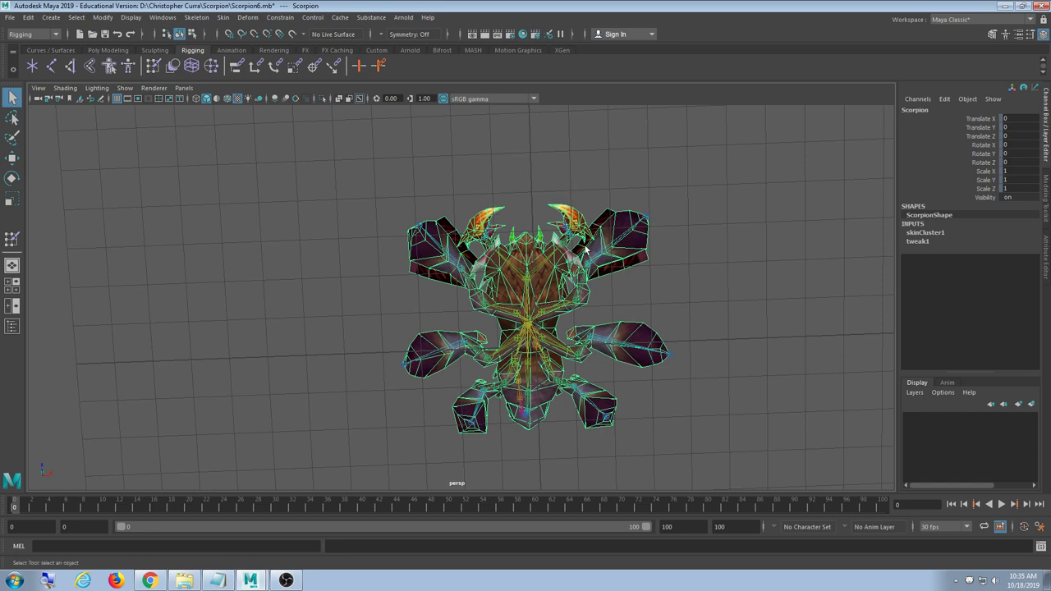
pyautogui.keyDown('alt'); pyautogui.moveTo(575, 287); pyautogui.dragTo(580, 256, button='middle'); pyautogui.keyUp('alt')
pyautogui.scroll(3, 582, 262)
pyautogui.keyDown('alt'); pyautogui.moveTo(588, 294); pyautogui.dragTo(530, 298, button='middle'); pyautogui.keyUp('alt')
pyautogui.moveTo(530, 297)
pyautogui.keyDown('alt'); pyautogui.mouseDown()
pyautogui.moveTo(553, 352)
pyautogui.moveTo(539, 303)
pyautogui.mouseUp(); pyautogui.keyUp('alt')
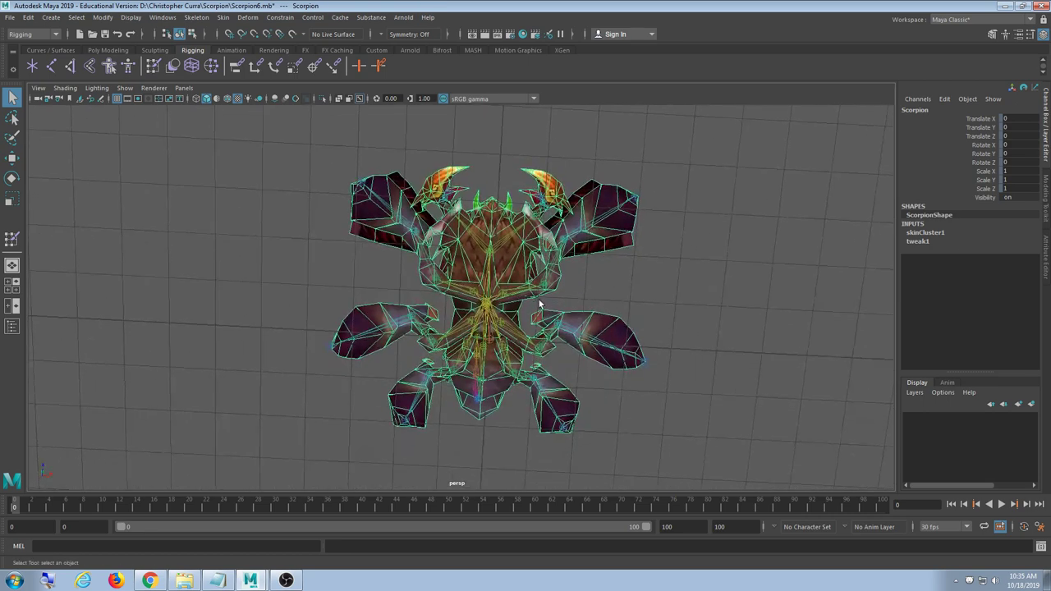
pyautogui.doubleClick(155, 72)
pyautogui.scroll(2, 552, 288)
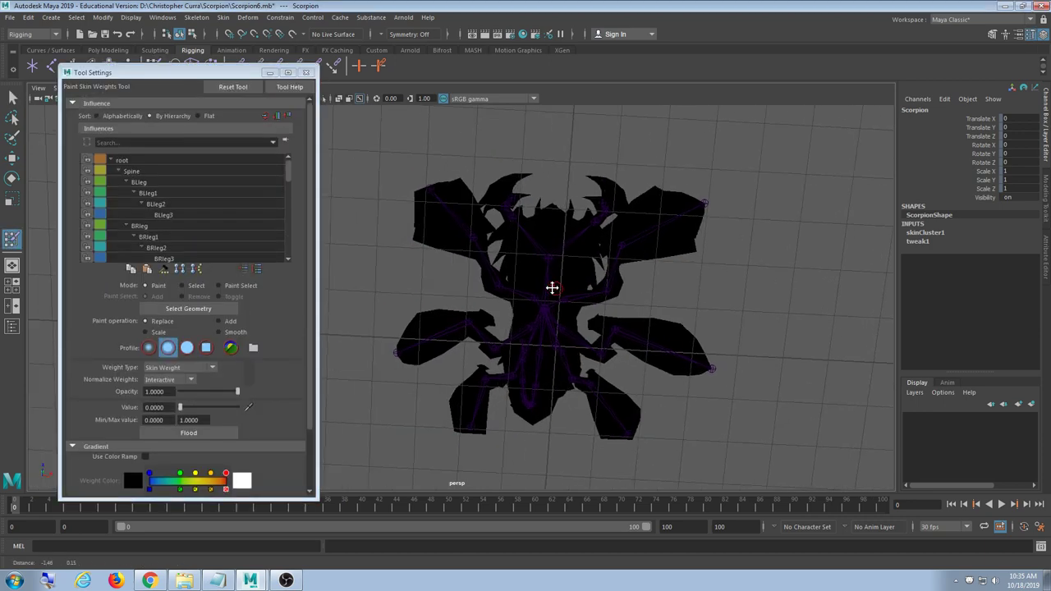
pyautogui.keyDown('alt'); pyautogui.moveTo(552, 288); pyautogui.dragTo(579, 280); pyautogui.keyUp('alt')
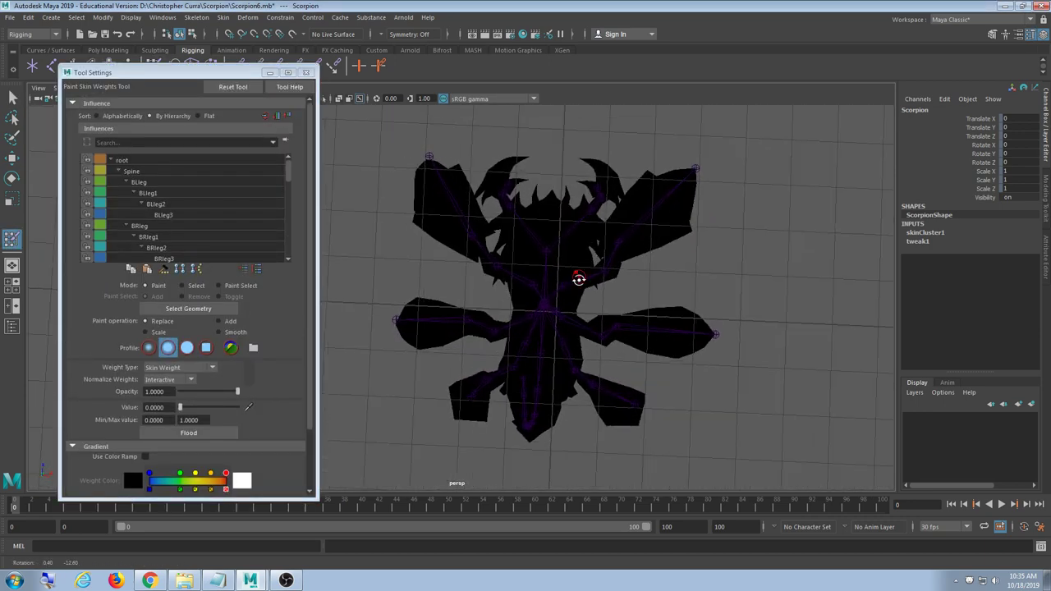
# Examine the painted skin weights of the root, Spine and BLleg influences on the mesh
pyautogui.moveTo(292, 185); pyautogui.dragTo(297, 218)
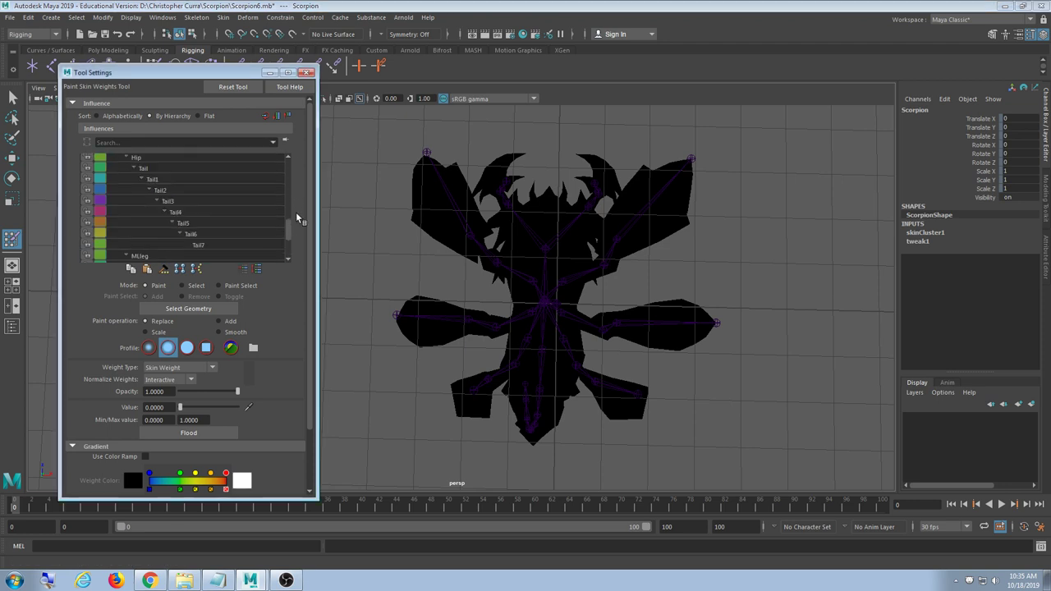
pyautogui.scroll(5, 189, 206)
pyautogui.click(143, 161)
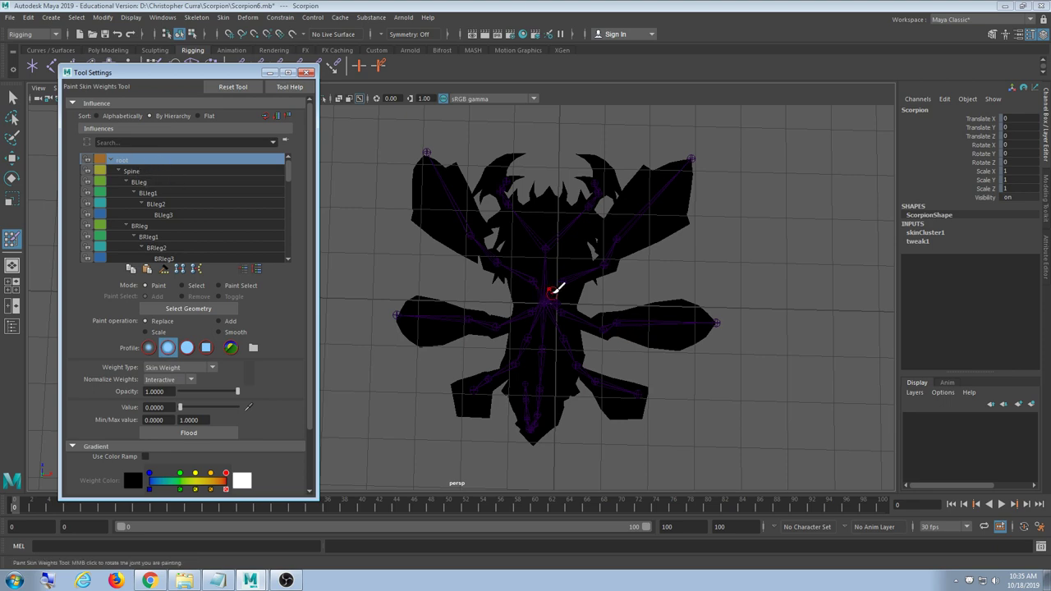
pyautogui.keyDown('alt'); pyautogui.moveTo(583, 266); pyautogui.dragTo(586, 301); pyautogui.keyUp('alt')
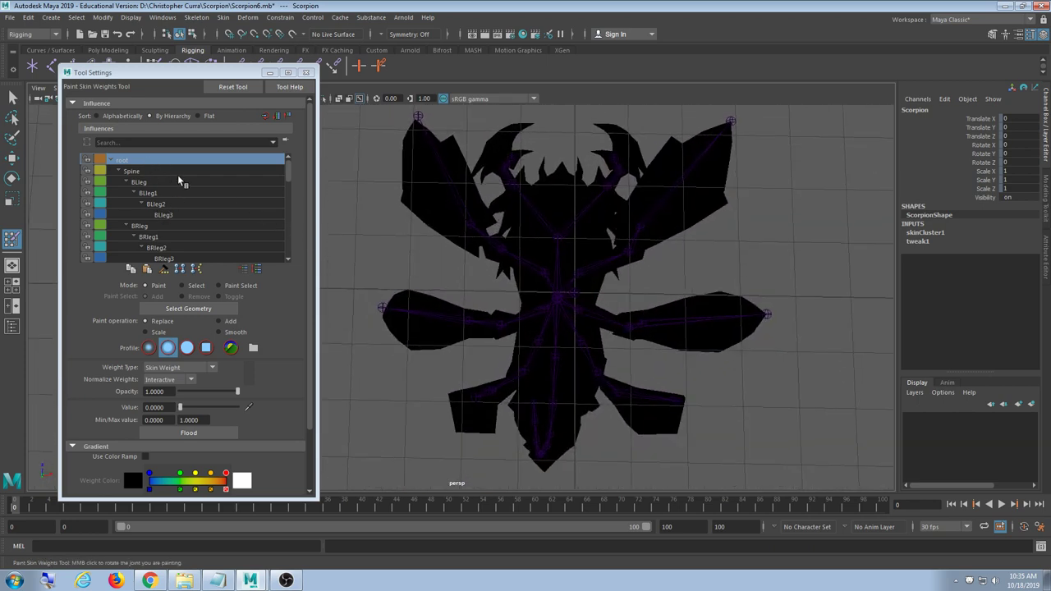
pyautogui.click(156, 162)
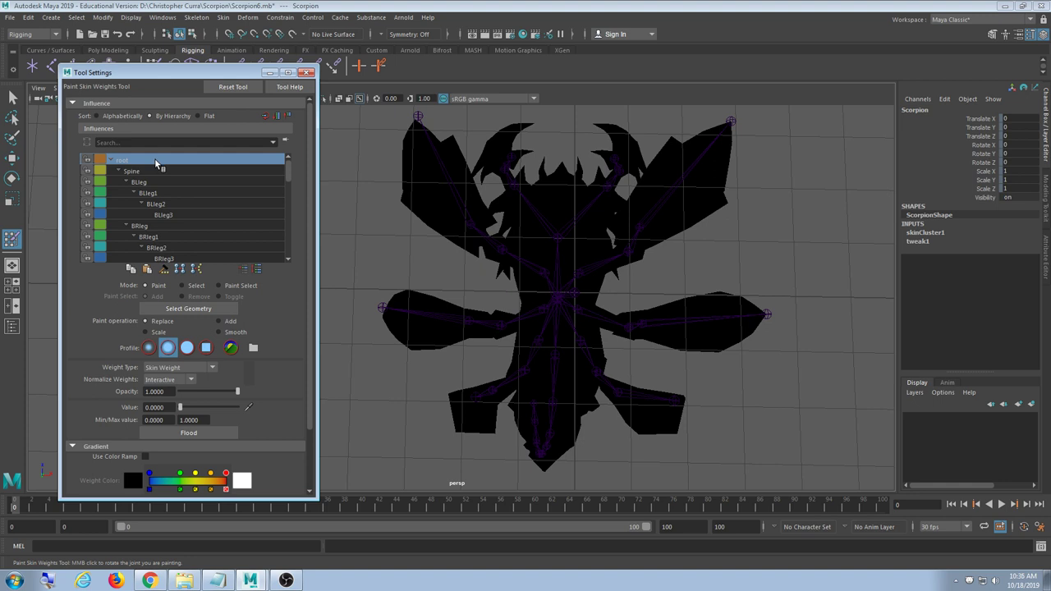
pyautogui.press('Down')
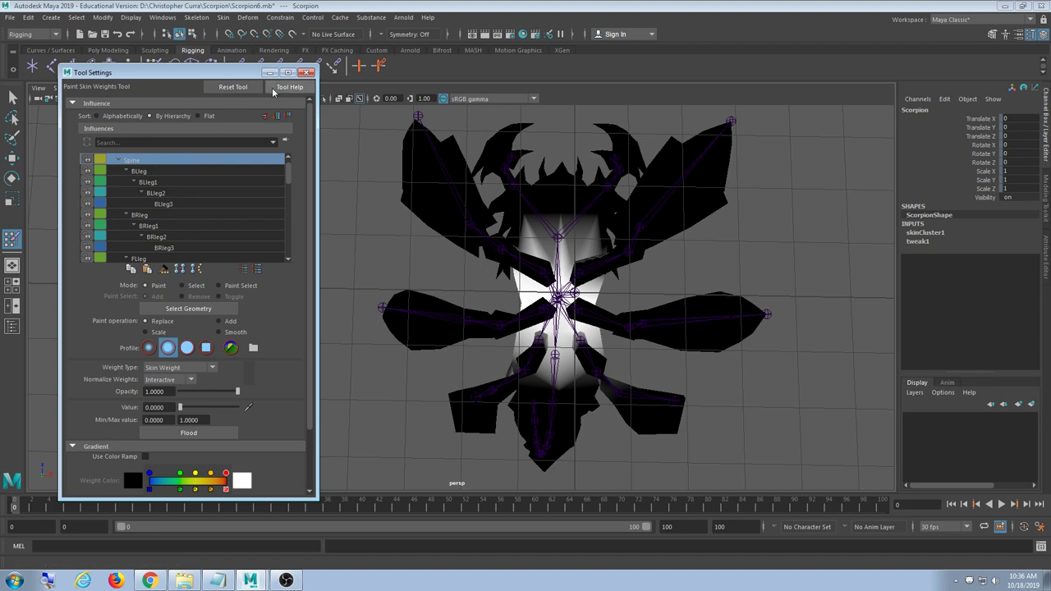
pyautogui.keyDown('alt'); pyautogui.moveTo(574, 250); pyautogui.dragTo(427, 230); pyautogui.keyUp('alt')
pyautogui.click(139, 171)
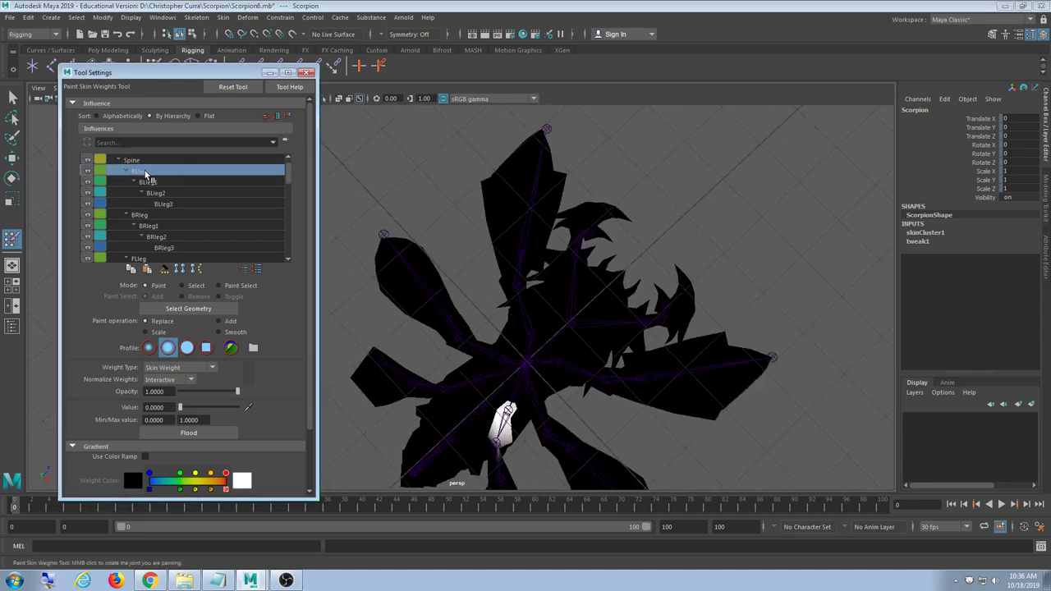
pyautogui.keyDown('alt'); pyautogui.moveTo(603, 324); pyautogui.dragTo(637, 313); pyautogui.keyUp('alt')
pyautogui.press('Down')
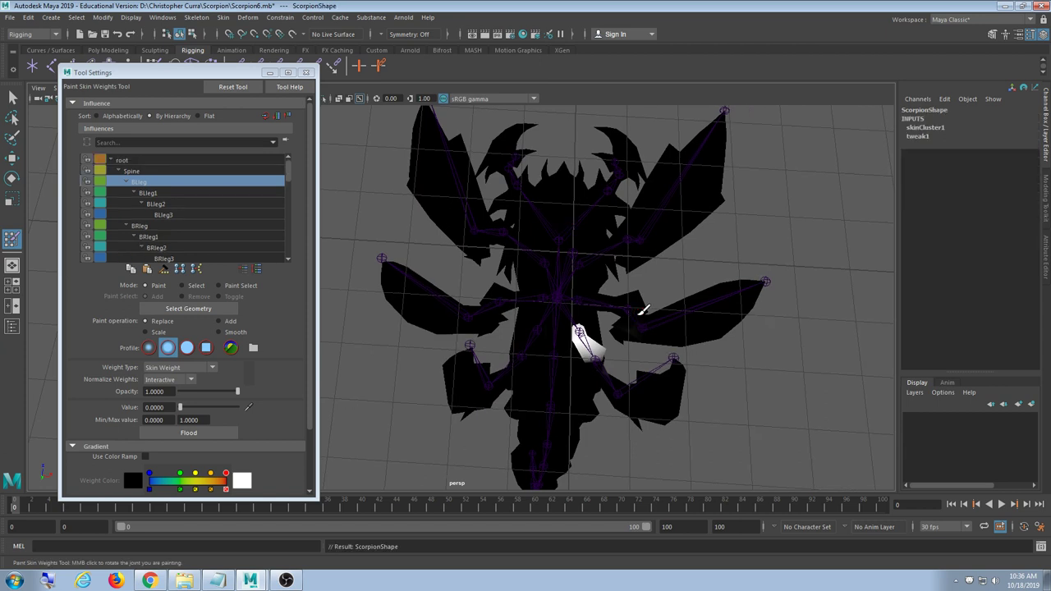
# Step through the back-leg, front-leg and head influences, from BLleg to LClaw, and inspect each joint's weights
pyautogui.click(173, 183)
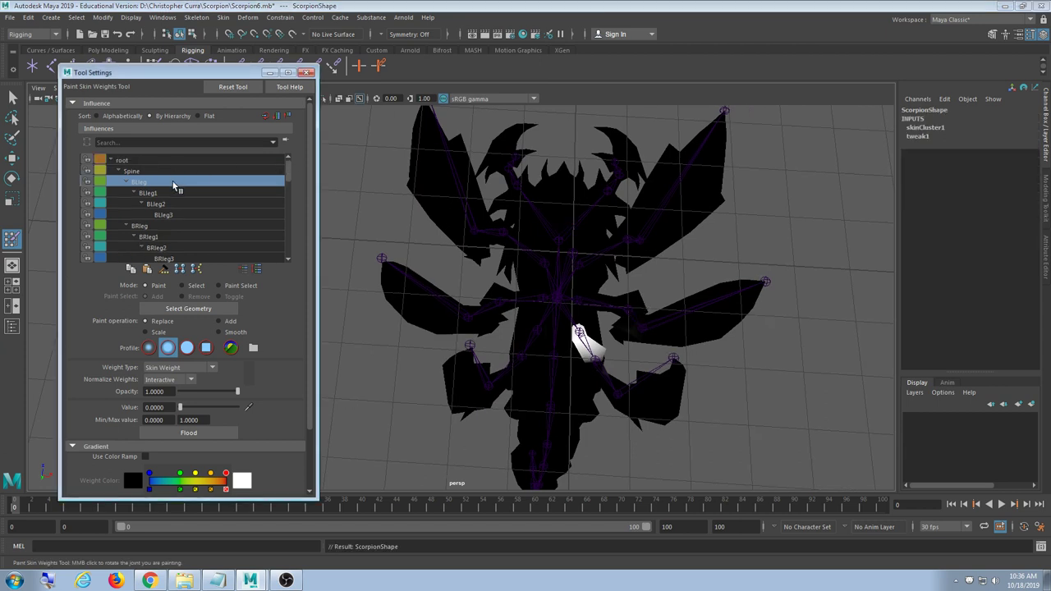
pyautogui.press('Down')
pyautogui.press('Down')
pyautogui.press('Down')
pyautogui.press('Down')
pyautogui.press('Down')
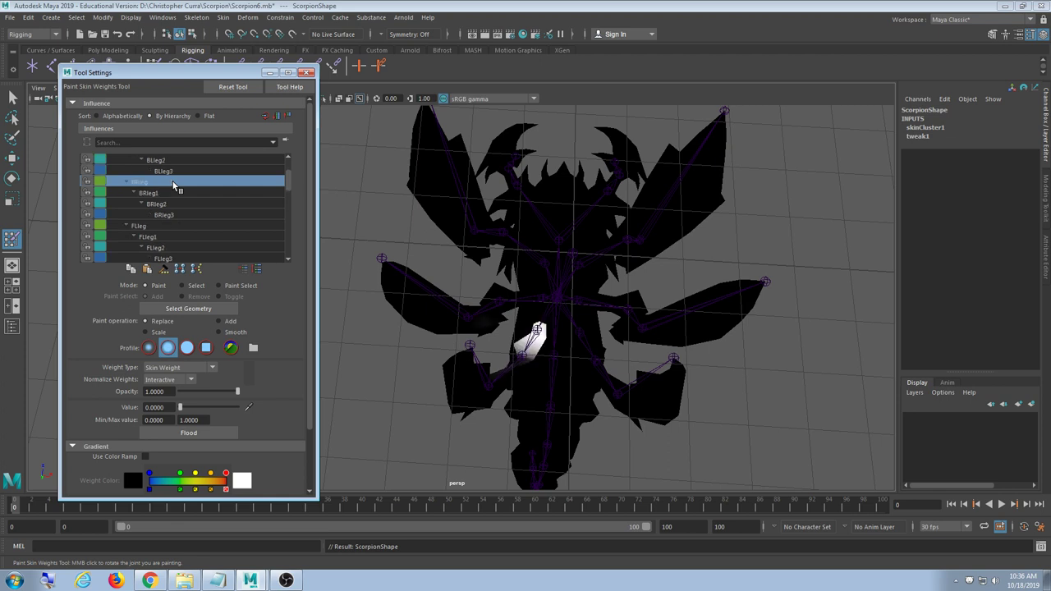
pyautogui.press('Down')
pyautogui.press('Down')
pyautogui.press('Down')
pyautogui.press('Down')
pyautogui.press('Down')
pyautogui.press('Down')
pyautogui.press('Down')
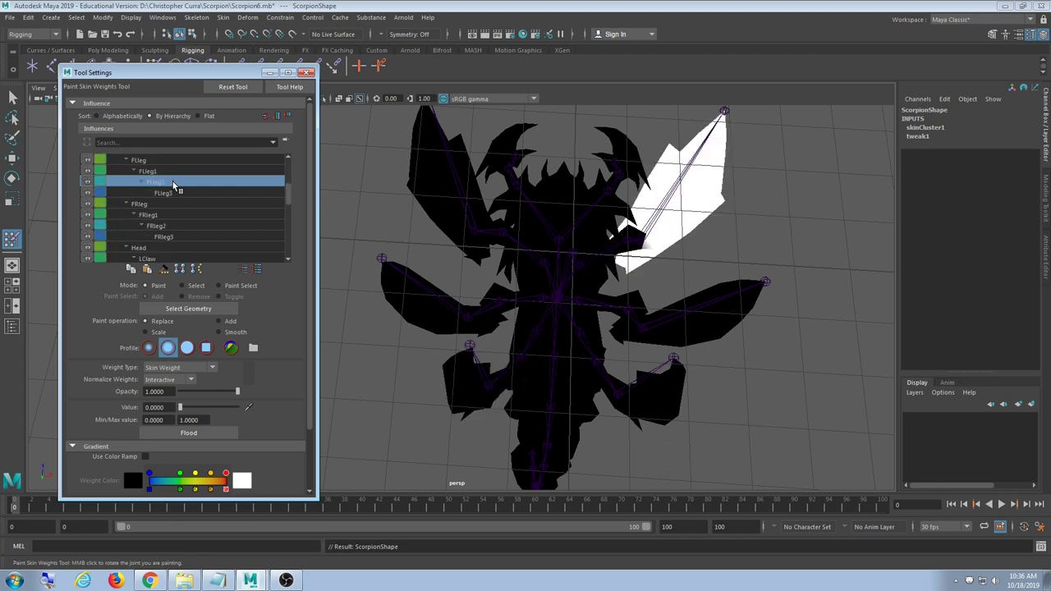
pyautogui.press('Down')
pyautogui.press('Down')
pyautogui.press('Down')
pyautogui.press('Down')
pyautogui.press('Down')
pyautogui.press('Down')
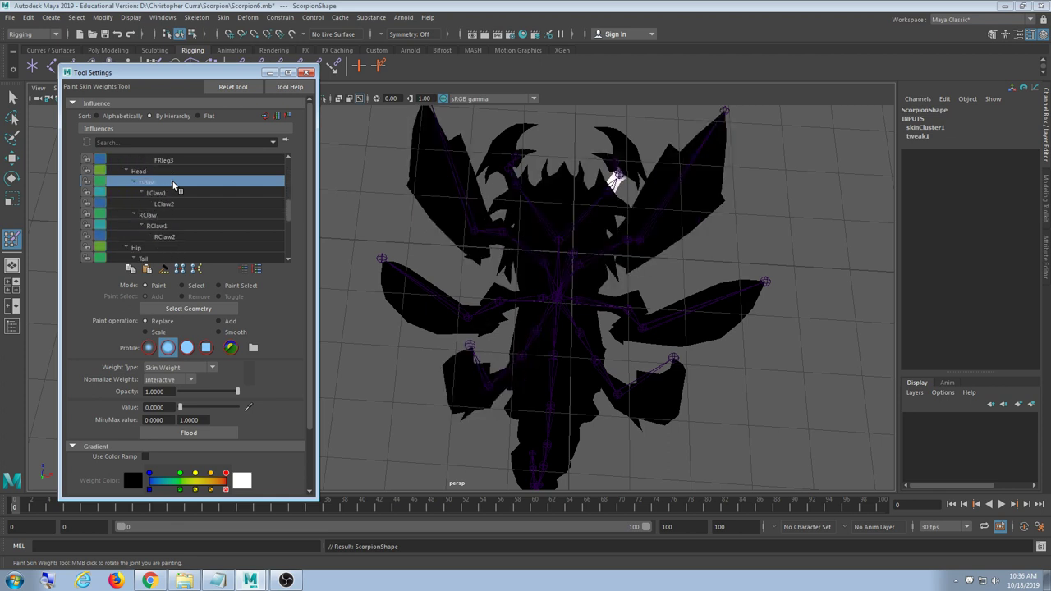
# Step through the claw, hip and tail influences and inspect how their weights fall on the mesh
pyautogui.press('Down')
pyautogui.press('Down')
pyautogui.press('Down')
pyautogui.press('Down')
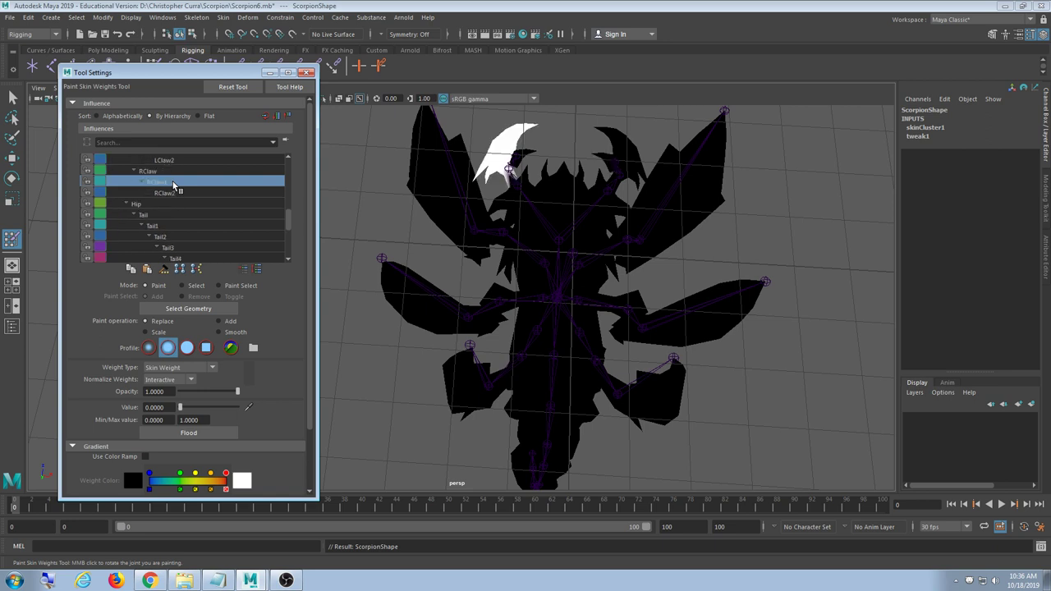
pyautogui.press('Down')
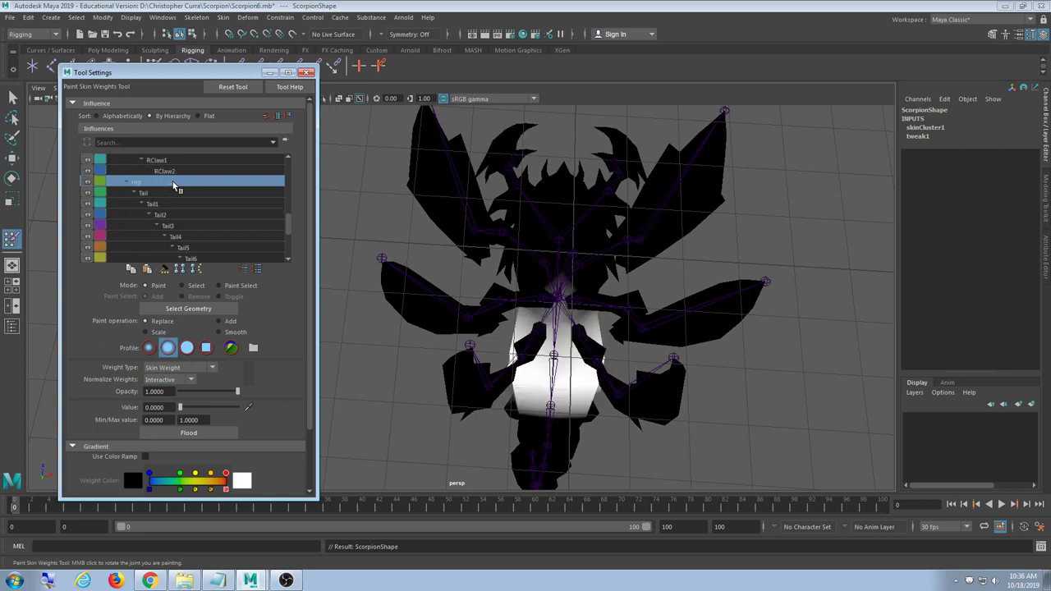
pyautogui.press('Down')
pyautogui.press('Down')
pyautogui.press('Down')
pyautogui.press('Down')
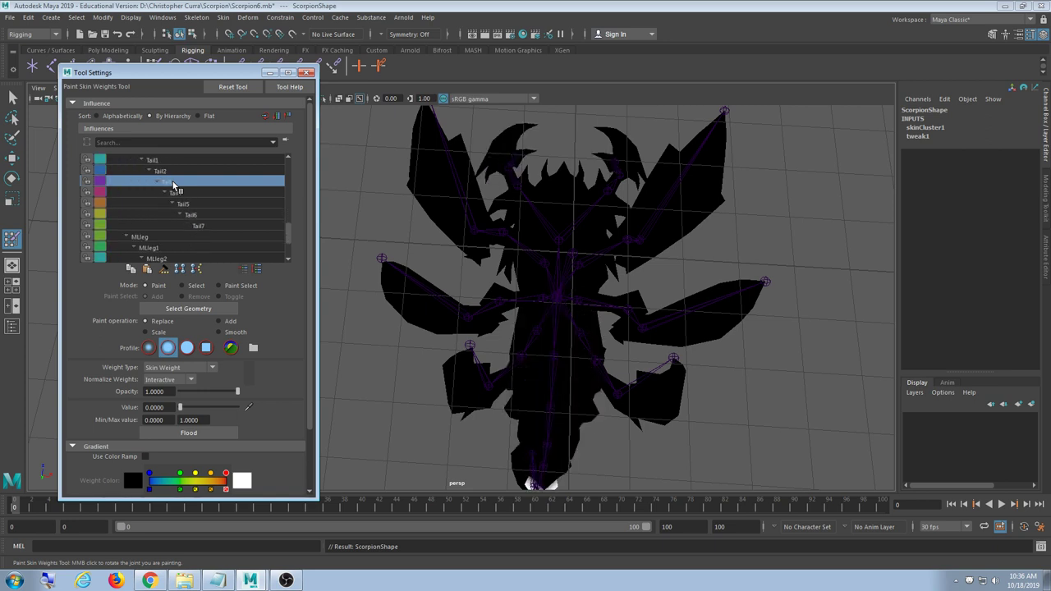
pyautogui.press('Down')
pyautogui.press('Down')
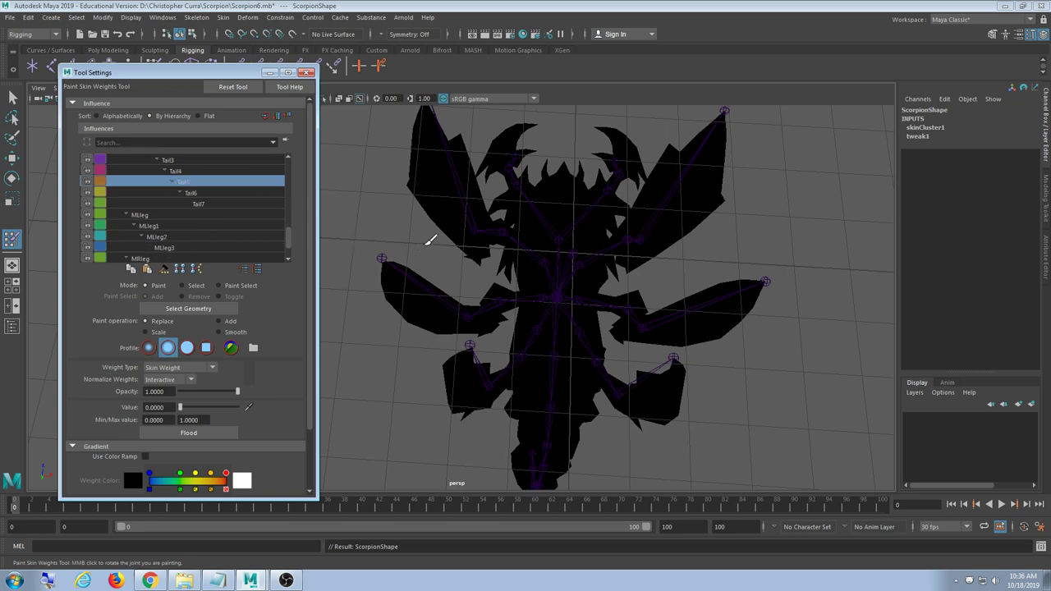
pyautogui.keyDown('alt'); pyautogui.moveTo(429, 239); pyautogui.dragTo(593, 320); pyautogui.keyUp('alt')
pyautogui.press('Down')
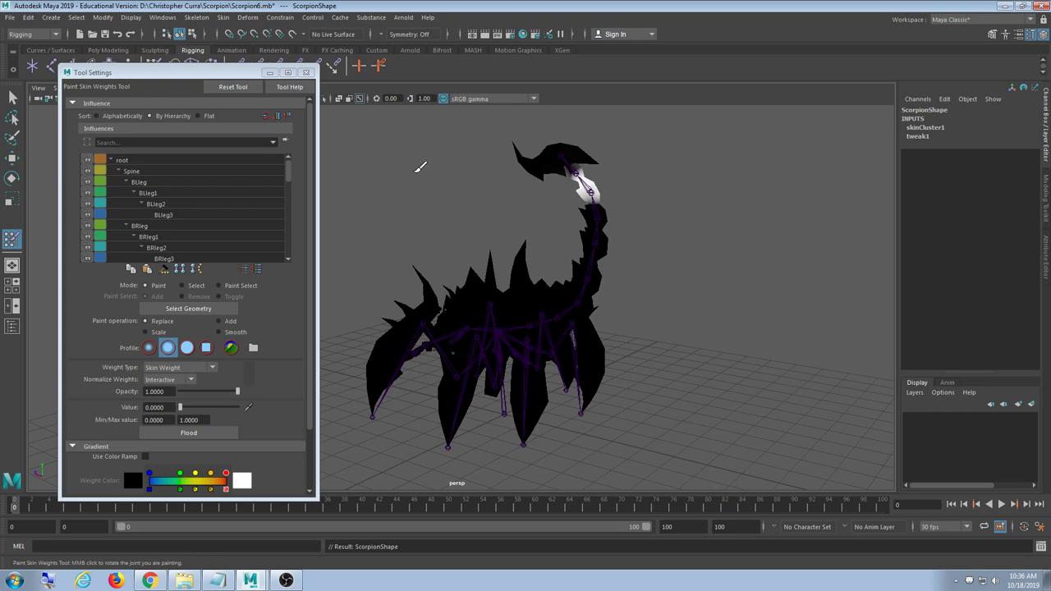
# Review the weights from the Hip influence through the tail and middle-leg joints, ending at MRleg3
pyautogui.moveTo(288, 179); pyautogui.dragTo(286, 237)
pyautogui.scroll(2, 287, 238)
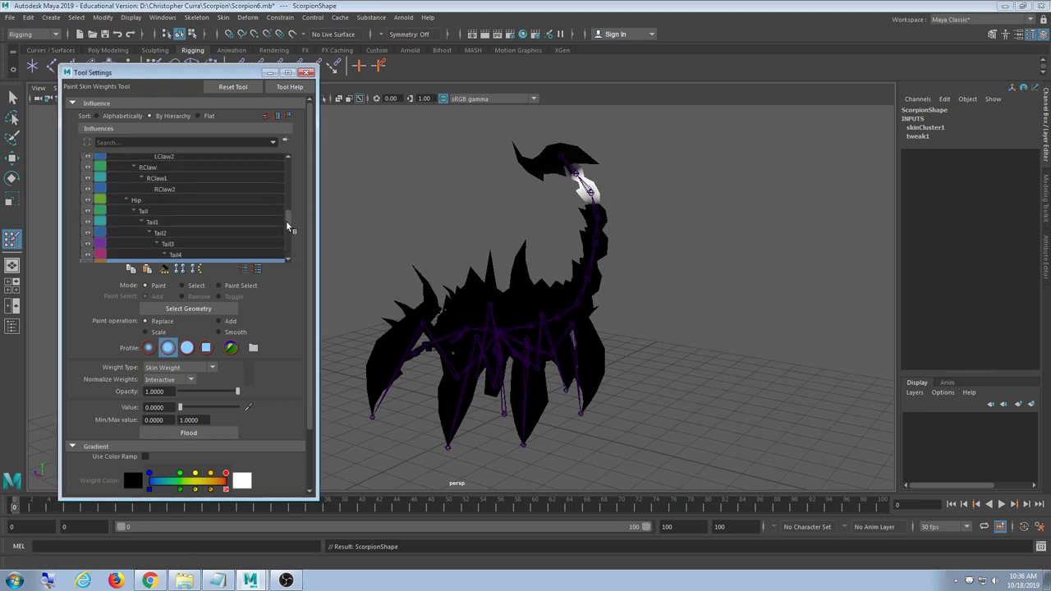
pyautogui.click(189, 198)
pyautogui.press('Down')
pyautogui.press('Down')
pyautogui.press('Down')
pyautogui.press('Down')
pyautogui.press('Down')
pyautogui.press('Down')
pyautogui.press('Down')
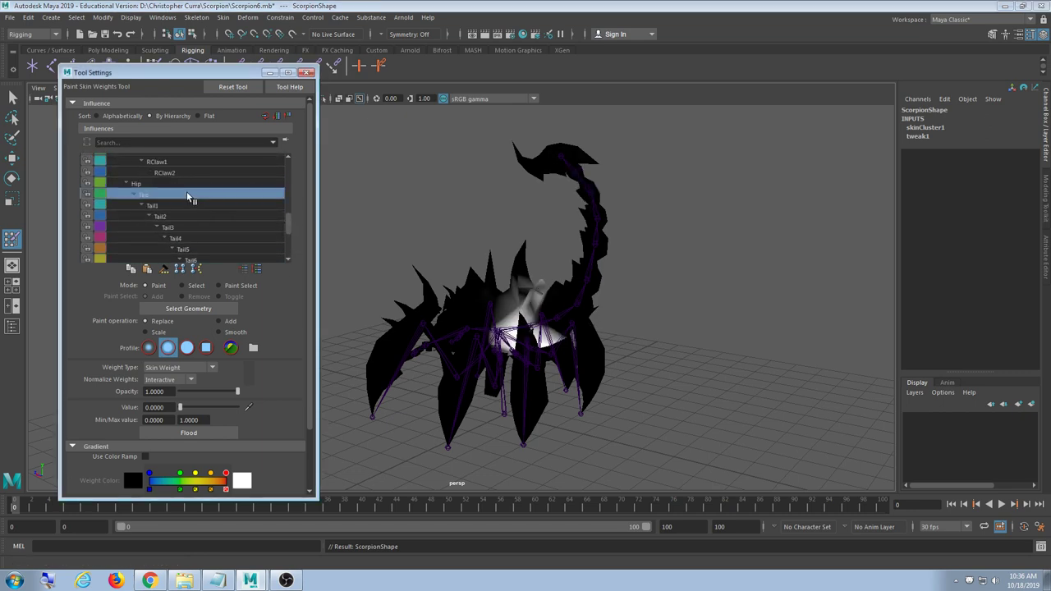
pyautogui.press('Down')
pyautogui.press('Down')
pyautogui.press('Down')
pyautogui.press('Down')
pyautogui.press('Down')
pyautogui.press('Down')
pyautogui.press('Down')
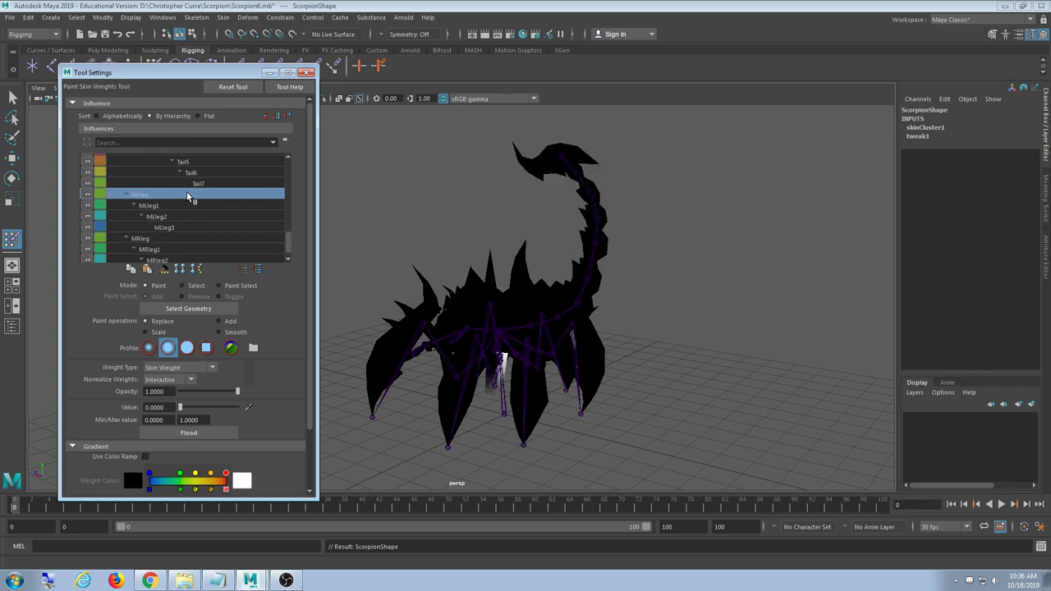
pyautogui.press('Down')
pyautogui.press('Down')
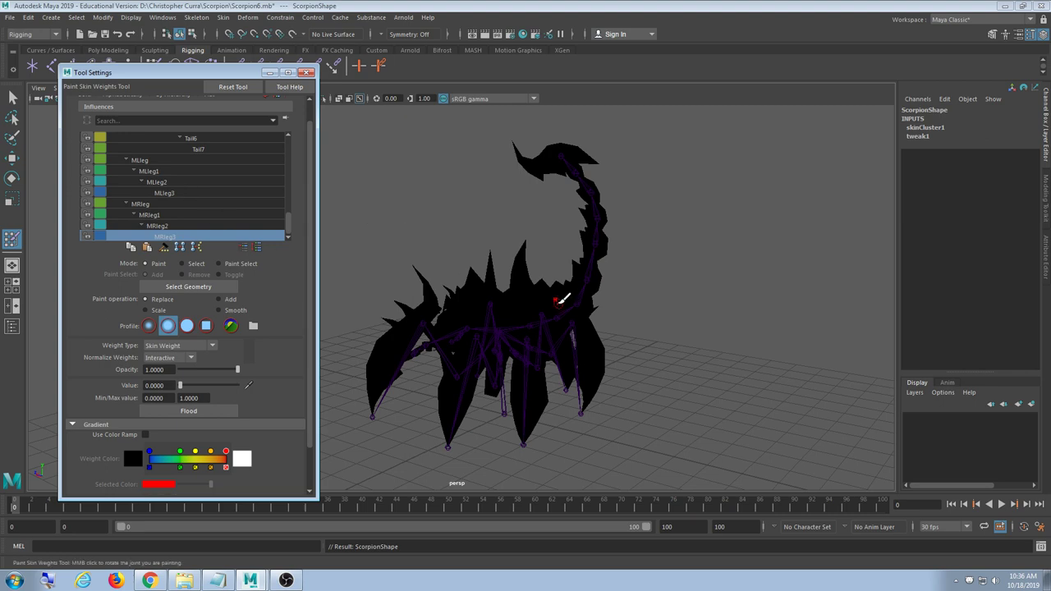
pyautogui.moveTo(563, 302)
pyautogui.keyDown('alt'); pyautogui.mouseDown()
pyautogui.moveTo(544, 287)
pyautogui.moveTo(603, 312)
pyautogui.moveTo(673, 317)
pyautogui.moveTo(594, 317)
pyautogui.moveTo(605, 317)
pyautogui.moveTo(575, 352)
pyautogui.moveTo(665, 337)
pyautogui.moveTo(633, 340)
pyautogui.moveTo(580, 263)
pyautogui.moveTo(617, 352)
pyautogui.moveTo(598, 350)
pyautogui.moveTo(596, 323)
pyautogui.mouseUp(); pyautogui.keyUp('alt')
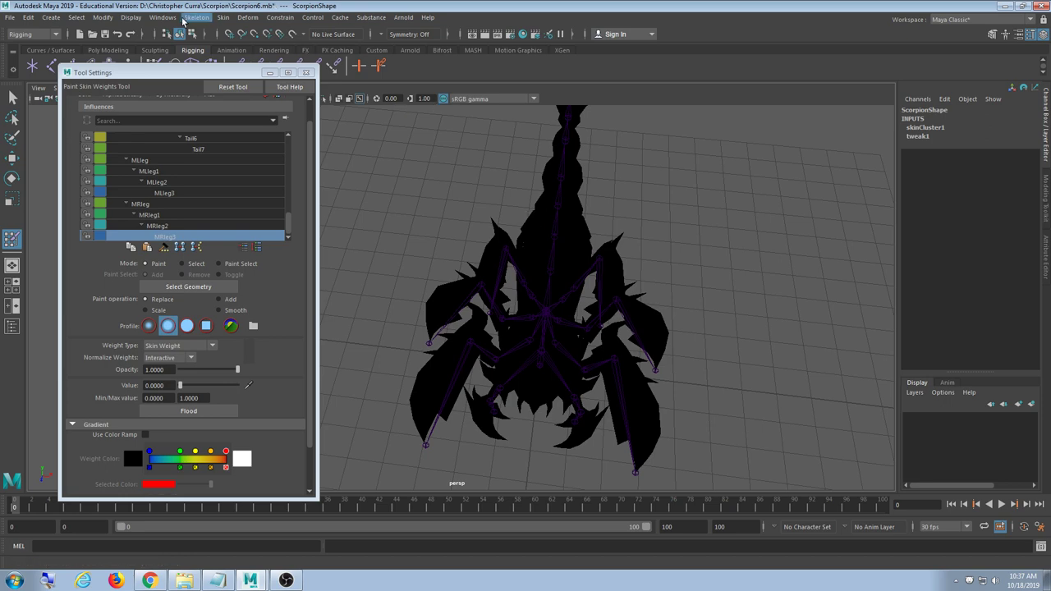
pyautogui.click(223, 17)
pyautogui.moveTo(292, 202)
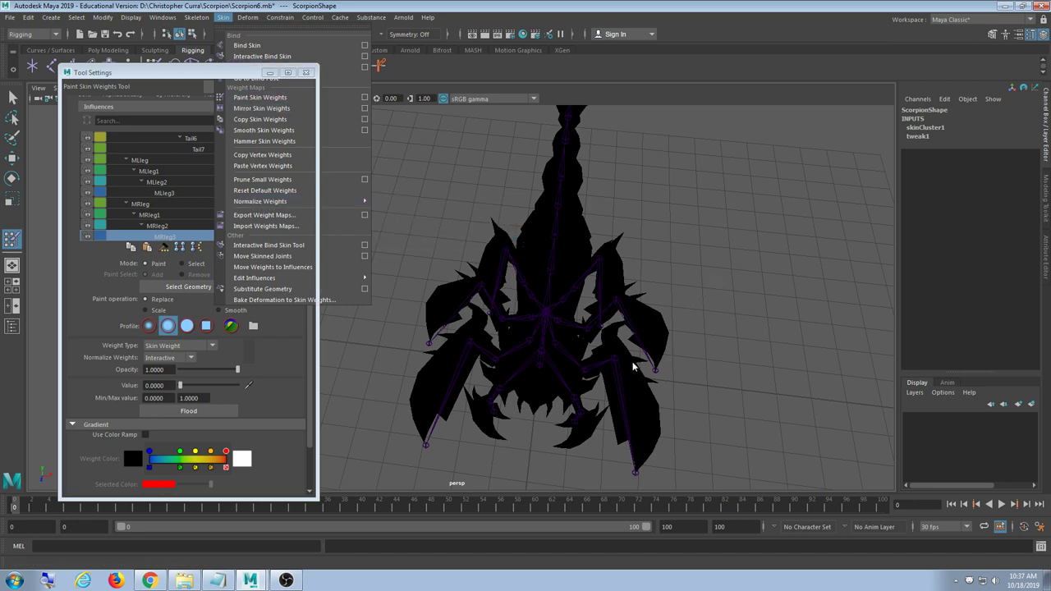
pyautogui.keyDown('alt'); pyautogui.moveTo(632, 366); pyautogui.dragTo(608, 234); pyautogui.keyUp('alt')
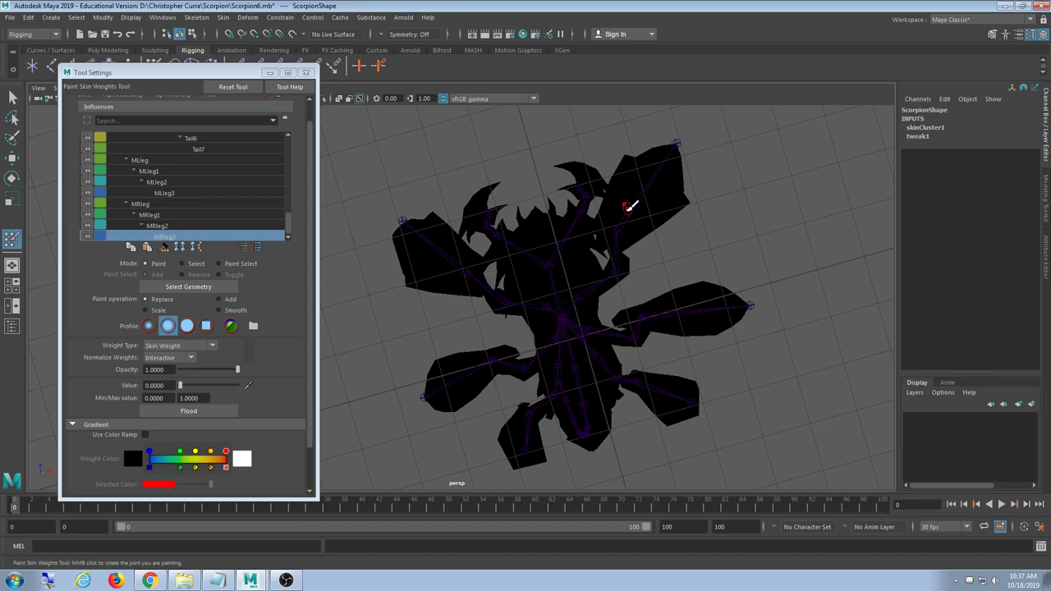
pyautogui.keyDown('alt'); pyautogui.moveTo(566, 251); pyautogui.dragTo(602, 249); pyautogui.keyUp('alt')
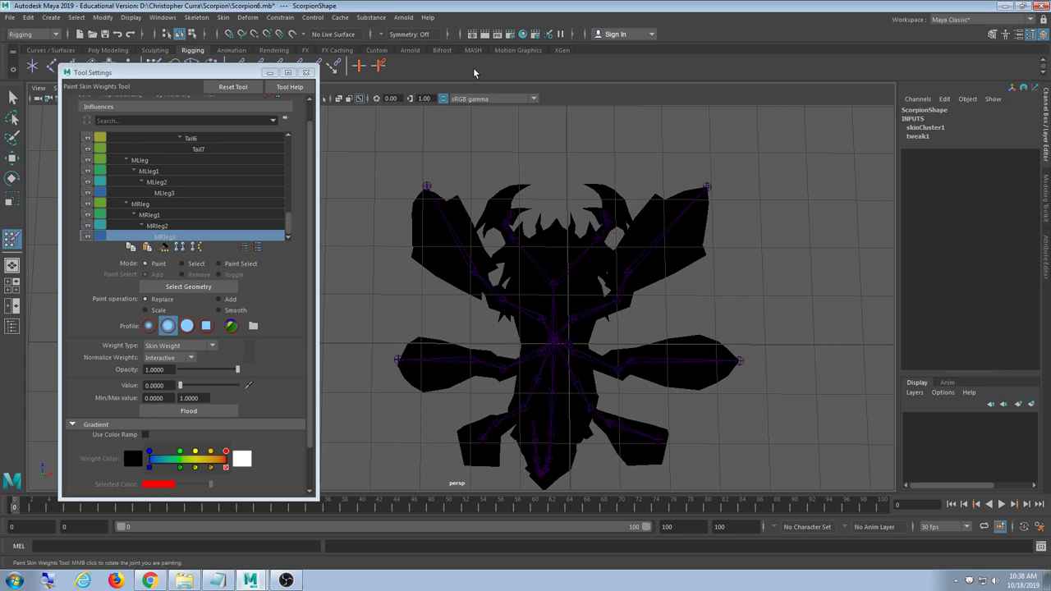
# Close the skin-weight painting settings and return to the Select tool
pyautogui.click(306, 73)
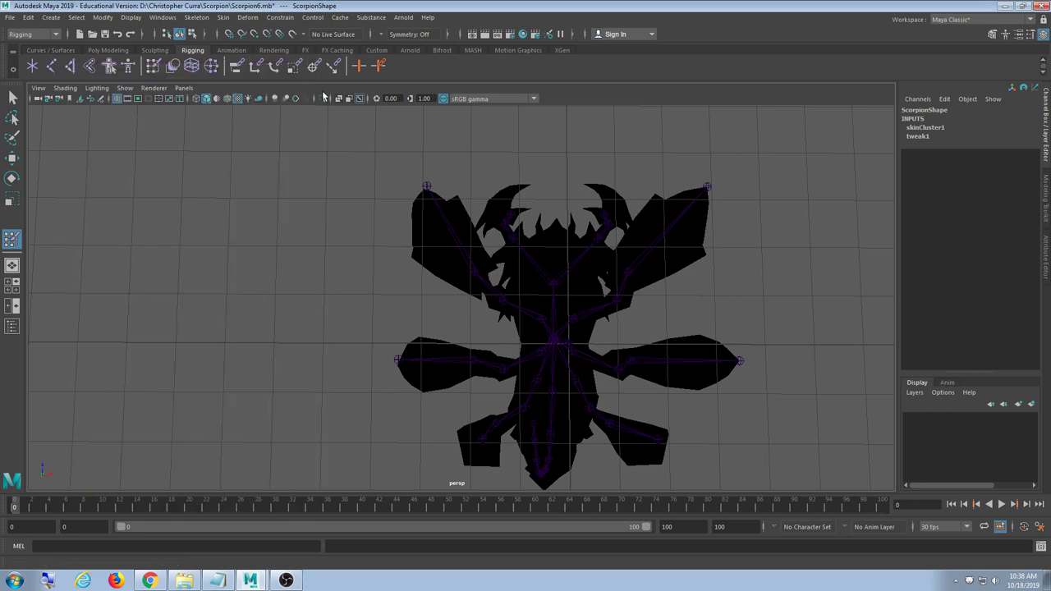
pyautogui.moveTo(394, 192)
pyautogui.keyDown('alt'); pyautogui.mouseDown()
pyautogui.moveTo(479, 263)
pyautogui.moveTo(556, 304)
pyautogui.moveTo(564, 229)
pyautogui.moveTo(544, 265)
pyautogui.moveTo(582, 266)
pyautogui.mouseUp(); pyautogui.keyUp('alt')
pyautogui.press('q')
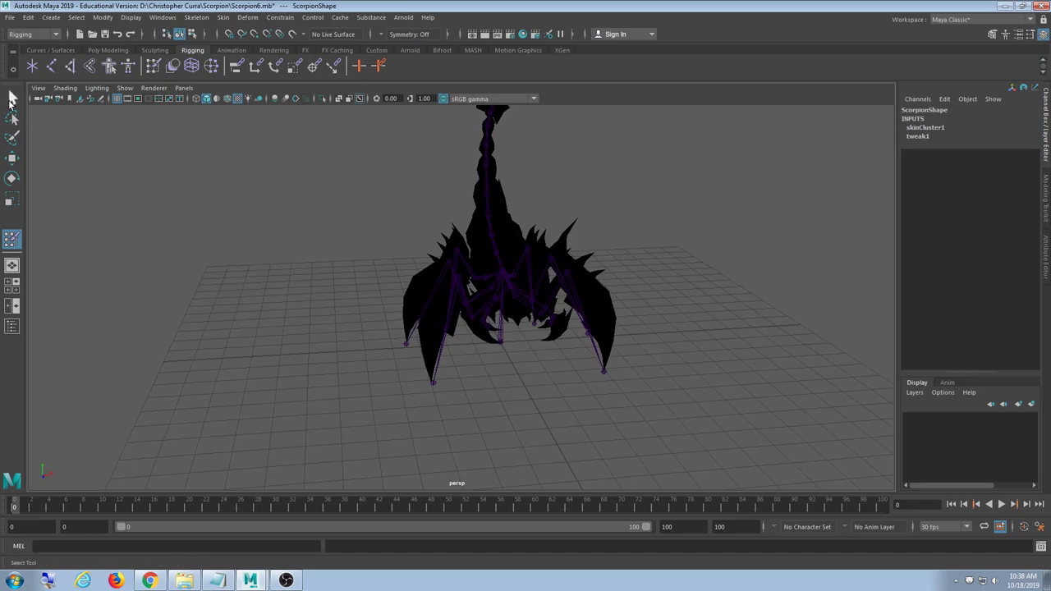
pyautogui.scroll(5, 395, 293)
pyautogui.keyDown('alt'); pyautogui.moveTo(468, 271); pyautogui.dragTo(534, 263, button='middle'); pyautogui.keyUp('alt')
pyautogui.moveTo(534, 263)
pyautogui.keyDown('alt'); pyautogui.mouseDown()
pyautogui.moveTo(427, 279)
pyautogui.moveTo(471, 269)
pyautogui.moveTo(542, 271)
pyautogui.moveTo(542, 280)
pyautogui.mouseUp(); pyautogui.keyUp('alt')
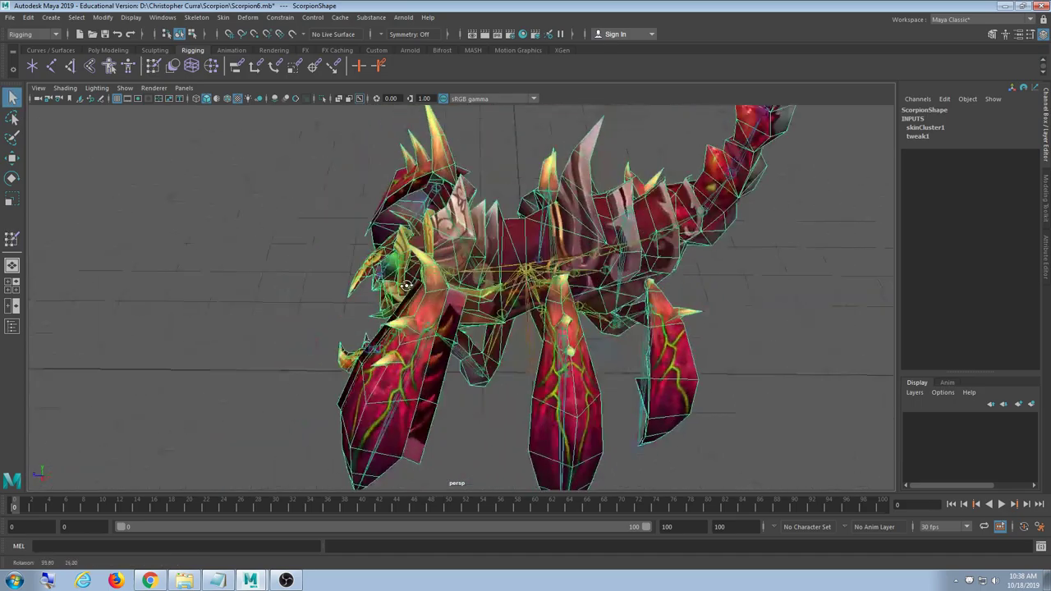
pyautogui.keyDown('alt'); pyautogui.moveTo(437, 281); pyautogui.dragTo(371, 324); pyautogui.keyUp('alt')
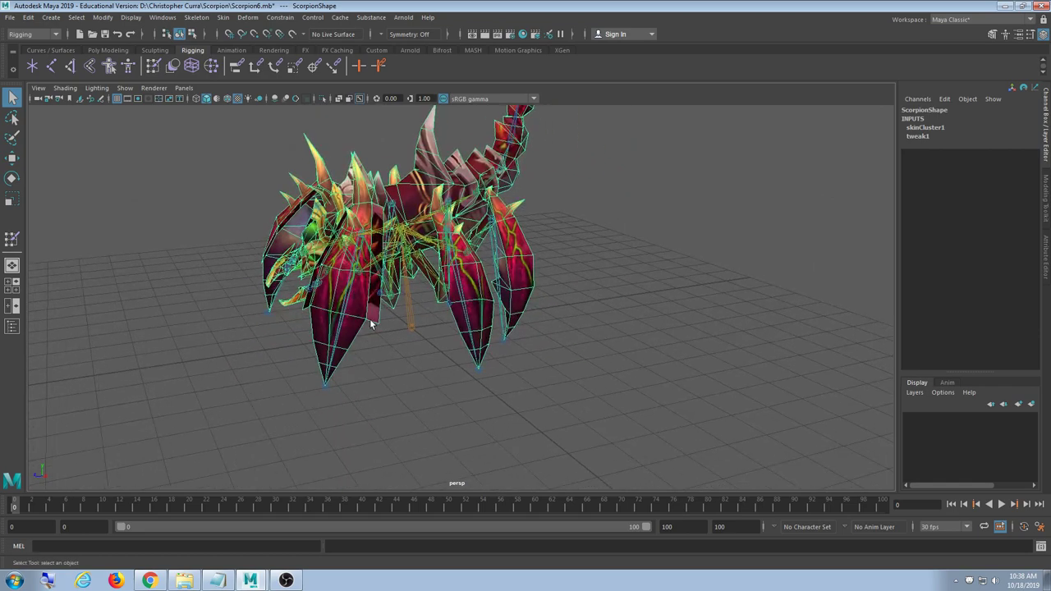
# Create a NURBS circle around the root joint and scale it uniformly to about 4.85 so it surrounds the scorpion's legs
pyautogui.click(40, 51)
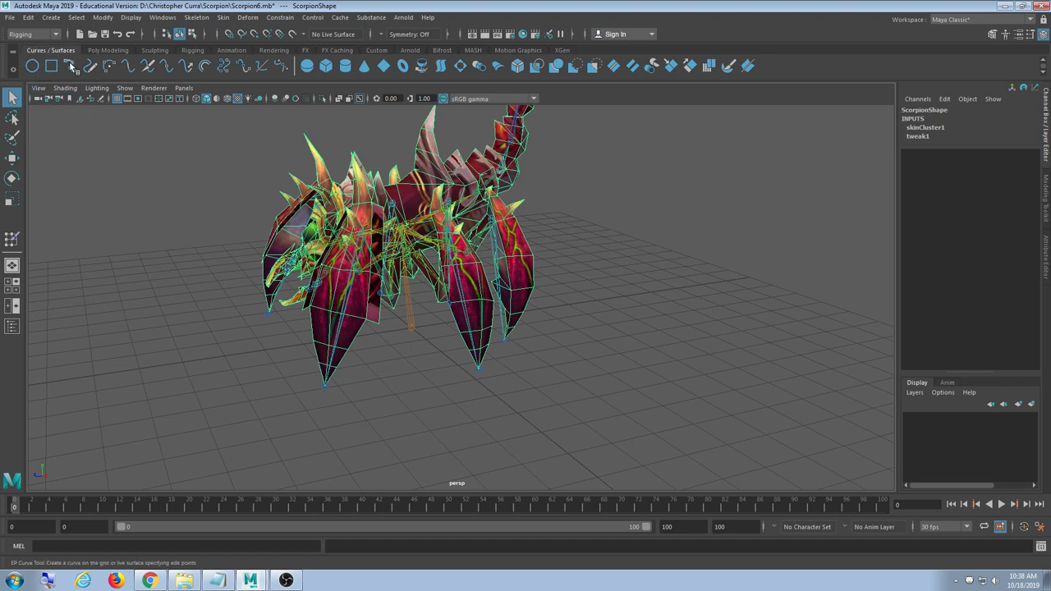
pyautogui.click(32, 66)
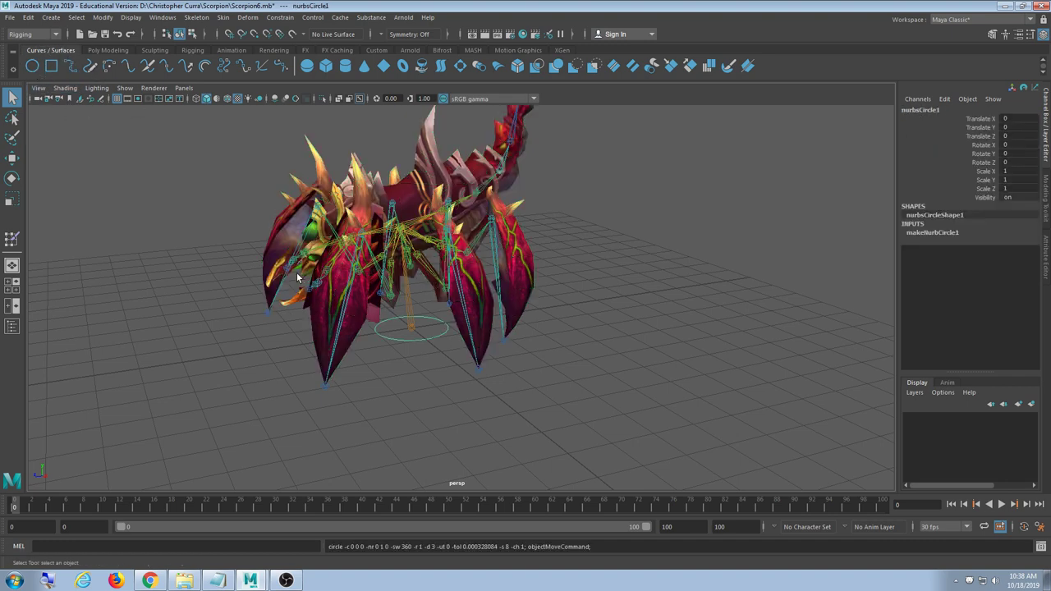
pyautogui.press('r')
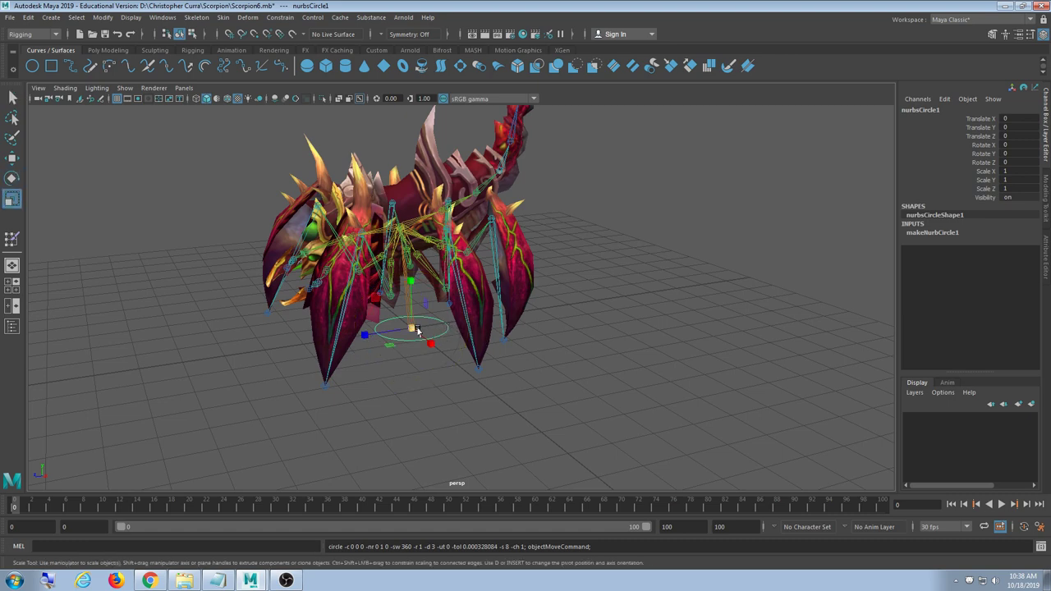
pyautogui.moveTo(417, 328); pyautogui.dragTo(674, 303)
pyautogui.moveTo(596, 302); pyautogui.dragTo(616, 299)
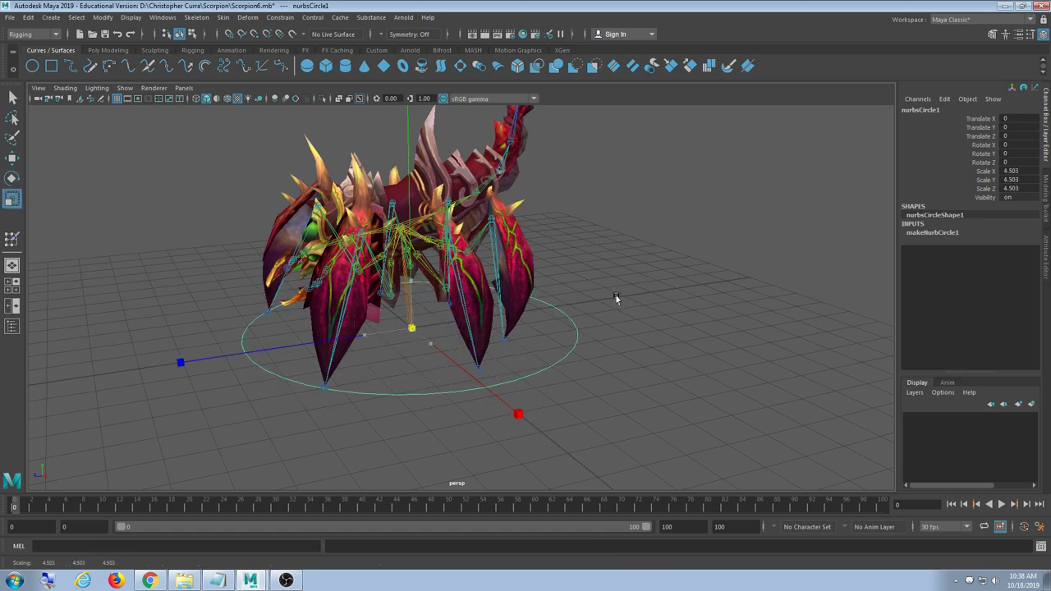
pyautogui.moveTo(534, 351)
pyautogui.keyDown('alt'); pyautogui.mouseDown()
pyautogui.moveTo(506, 333)
pyautogui.moveTo(520, 350)
pyautogui.mouseUp(); pyautogui.keyUp('alt')
pyautogui.scroll(3, 521, 350)
pyautogui.keyDown('alt'); pyautogui.moveTo(520, 350); pyautogui.dragTo(535, 337, button='middle'); pyautogui.keyUp('alt')
pyautogui.scroll(-3, 535, 337)
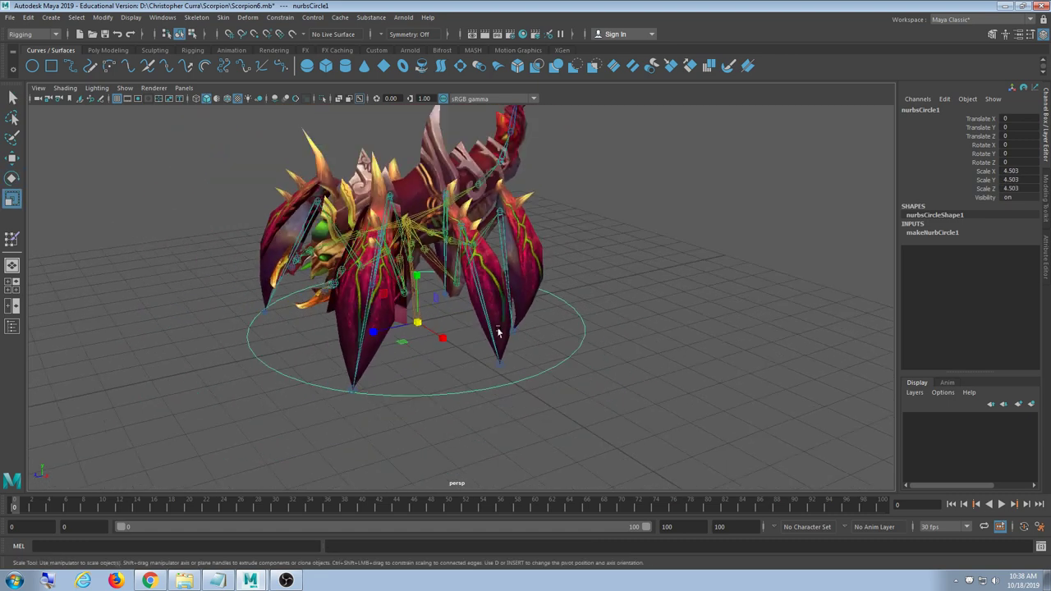
pyautogui.keyDown('alt'); pyautogui.moveTo(498, 331); pyautogui.dragTo(411, 337); pyautogui.keyUp('alt')
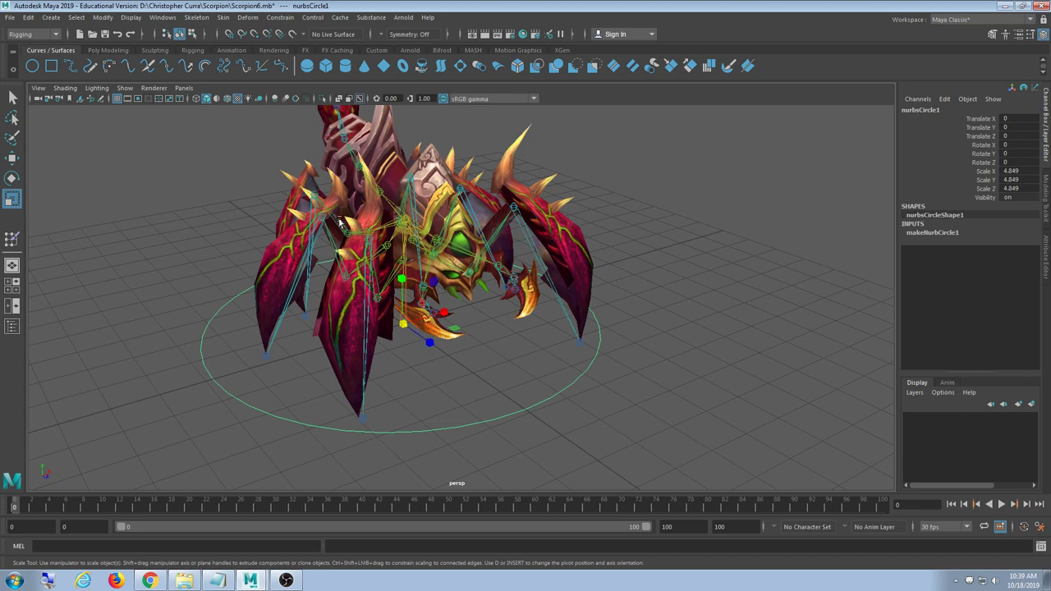
# Rename the circle as RootCtrl and deselect it
pyautogui.scroll(-3, 564, 275)
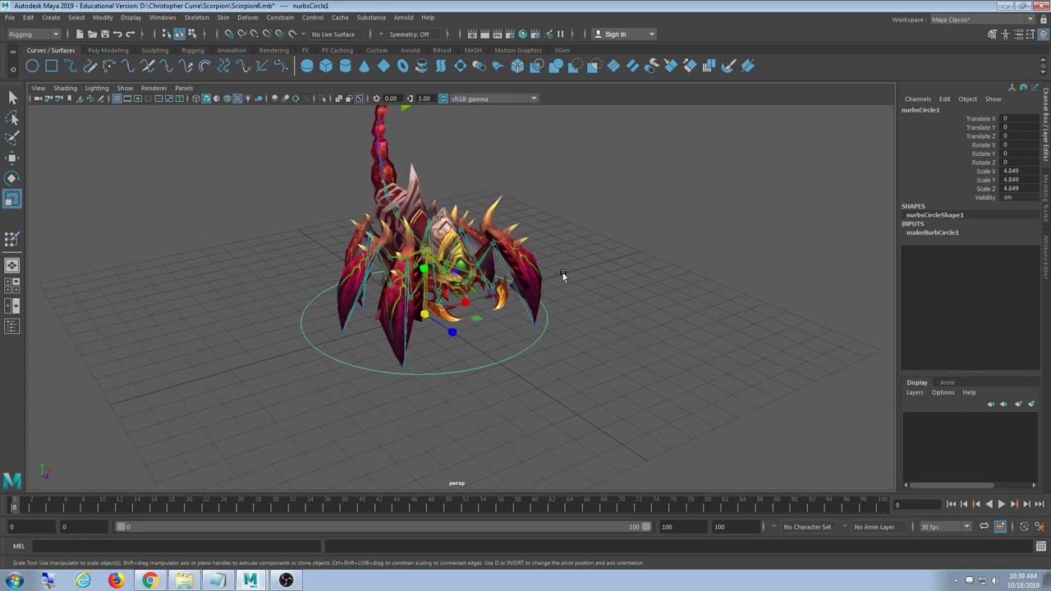
pyautogui.press('f')
pyautogui.moveTo(560, 270)
pyautogui.keyDown('alt'); pyautogui.mouseDown()
pyautogui.moveTo(471, 264)
pyautogui.moveTo(547, 256)
pyautogui.mouseUp(); pyautogui.keyUp('alt')
pyautogui.doubleClick(921, 110)
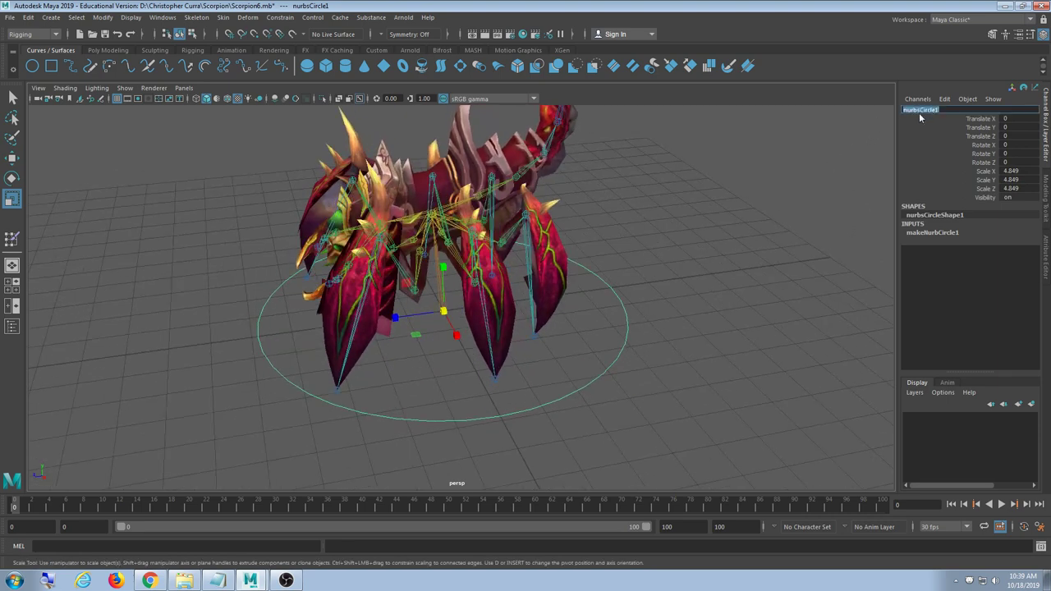
pyautogui.write('RootCtrl')
pyautogui.press('Return')
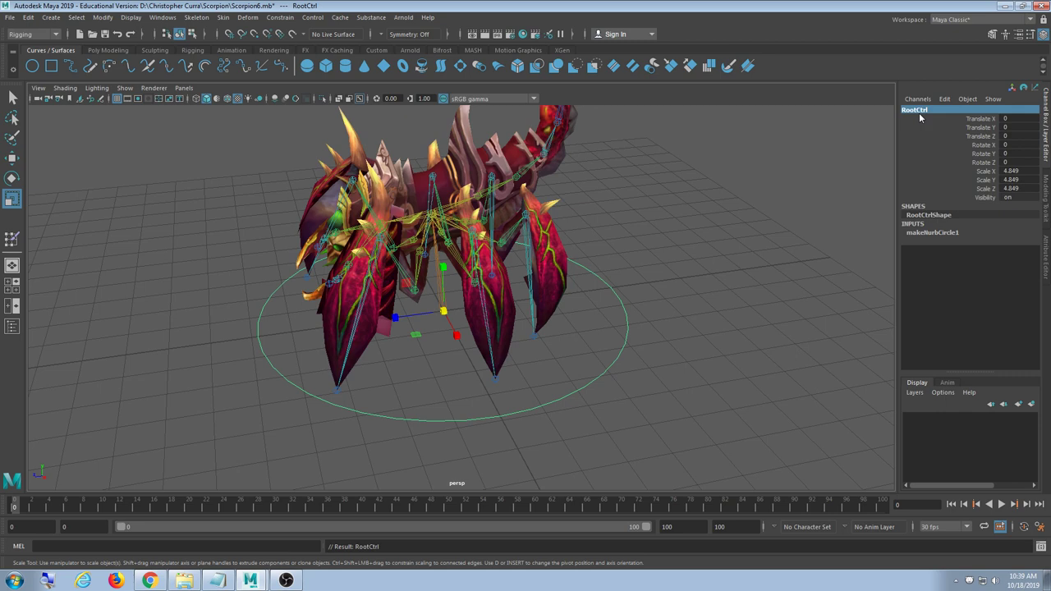
pyautogui.click(647, 224)
# Duplicate RootCtrl and raise the copy to the middle of the scorpion's tail
pyautogui.keyDown('alt'); pyautogui.moveTo(467, 310); pyautogui.dragTo(444, 341); pyautogui.keyUp('alt')
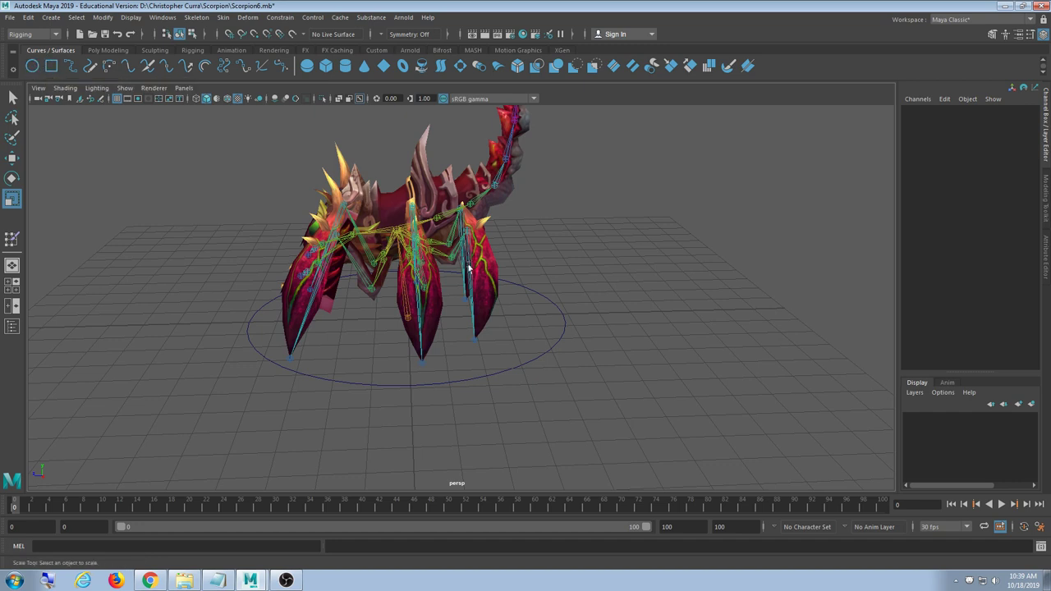
pyautogui.click(532, 369)
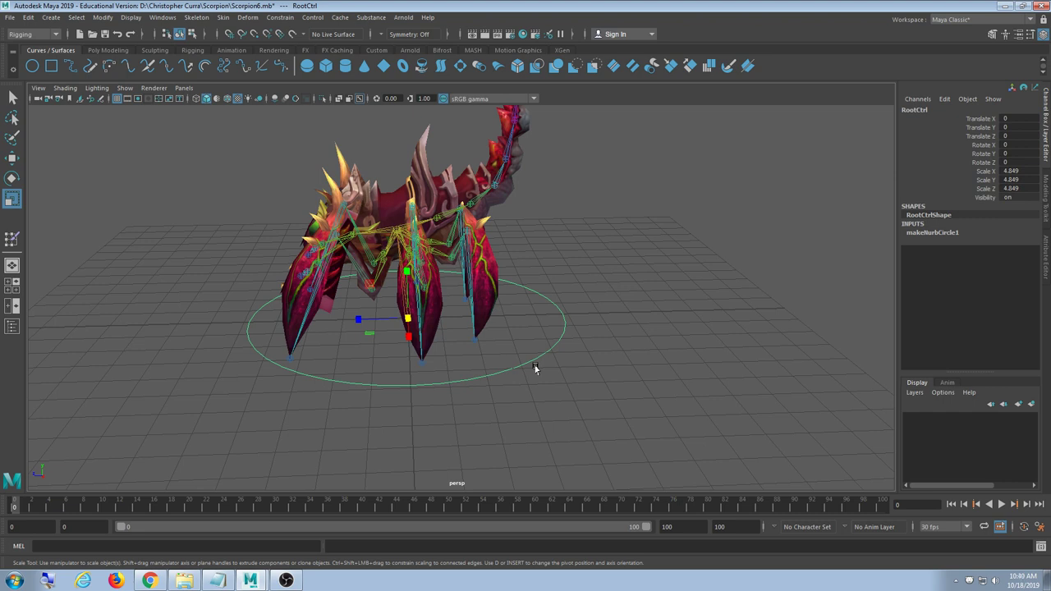
pyautogui.keyDown('alt'); pyautogui.moveTo(544, 240); pyautogui.dragTo(523, 364, button='middle'); pyautogui.keyUp('alt')
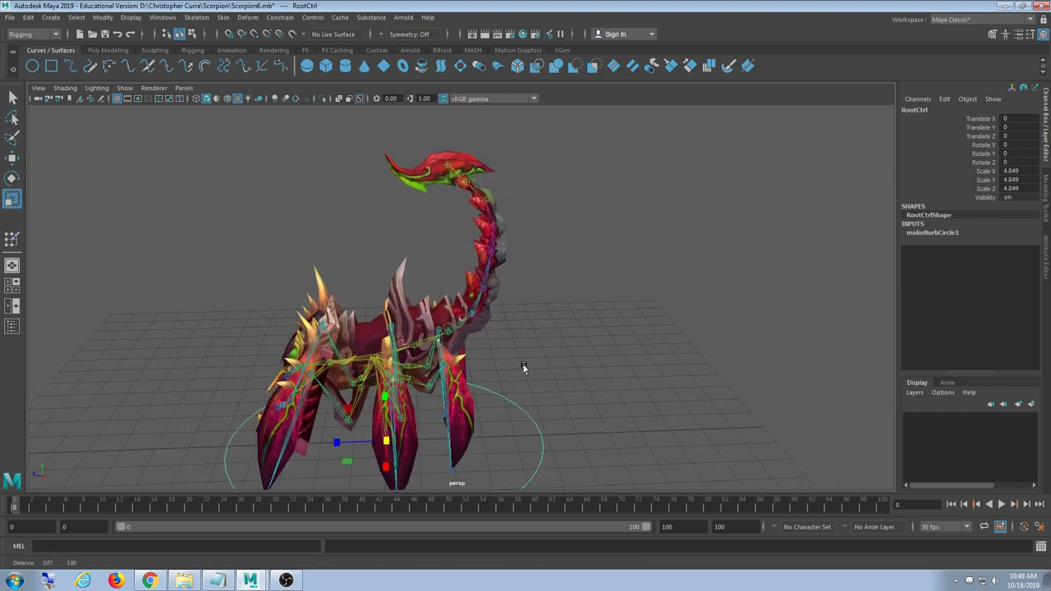
pyautogui.keyDown('alt'); pyautogui.moveTo(523, 365); pyautogui.dragTo(523, 328, button='right'); pyautogui.keyUp('alt')
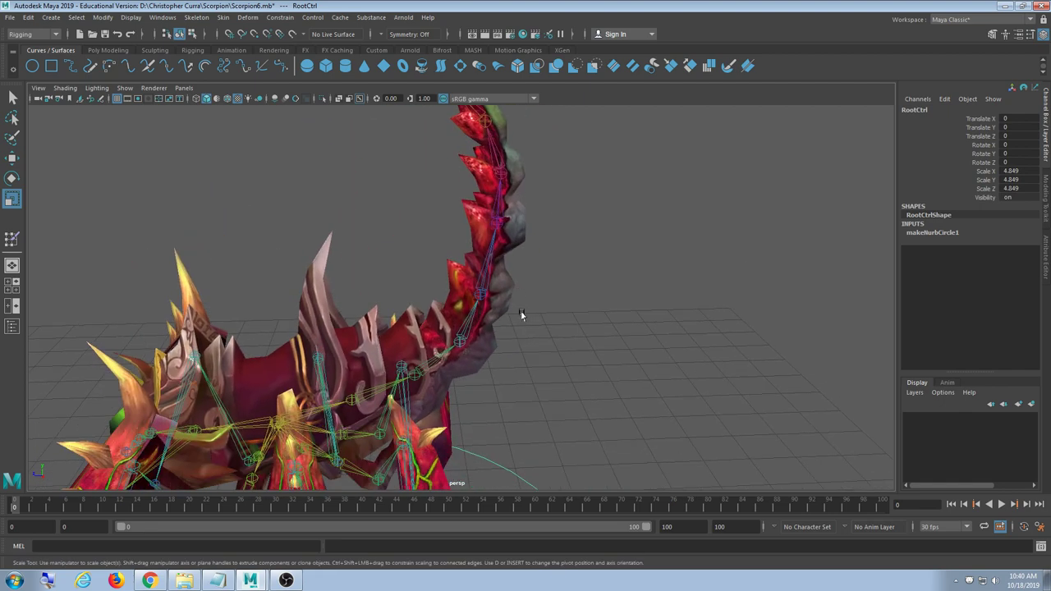
pyautogui.press('f')
pyautogui.moveTo(540, 328)
pyautogui.keyDown('alt'); pyautogui.mouseDown()
pyautogui.moveTo(575, 258)
pyautogui.moveTo(523, 350)
pyautogui.moveTo(544, 348)
pyautogui.mouseUp(); pyautogui.keyUp('alt')
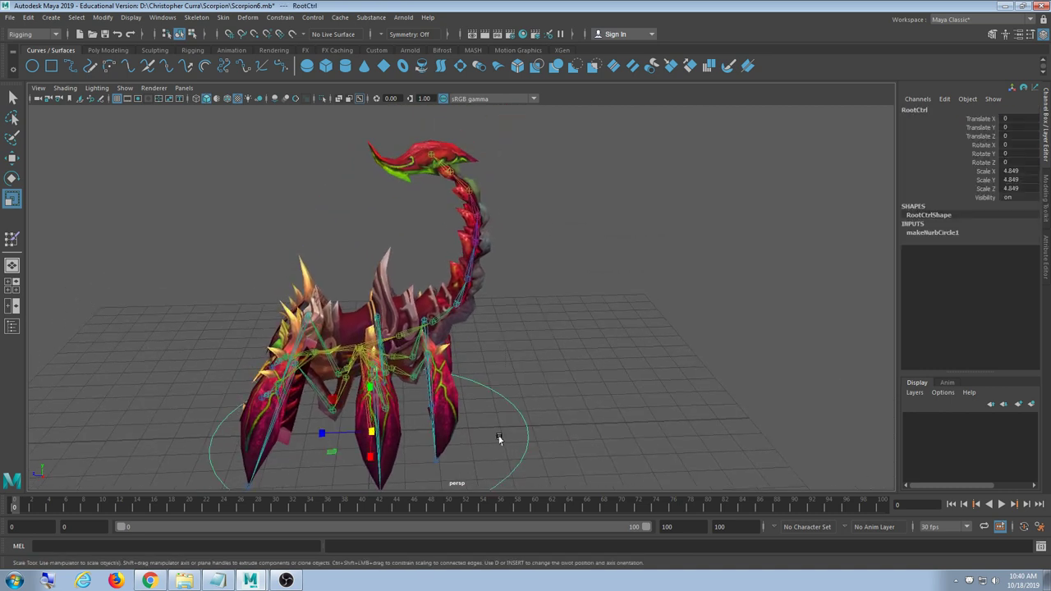
pyautogui.hotkey('ctrl', 'd')
pyautogui.keyDown('alt'); pyautogui.moveTo(510, 399); pyautogui.dragTo(512, 394, button='middle'); pyautogui.keyUp('alt')
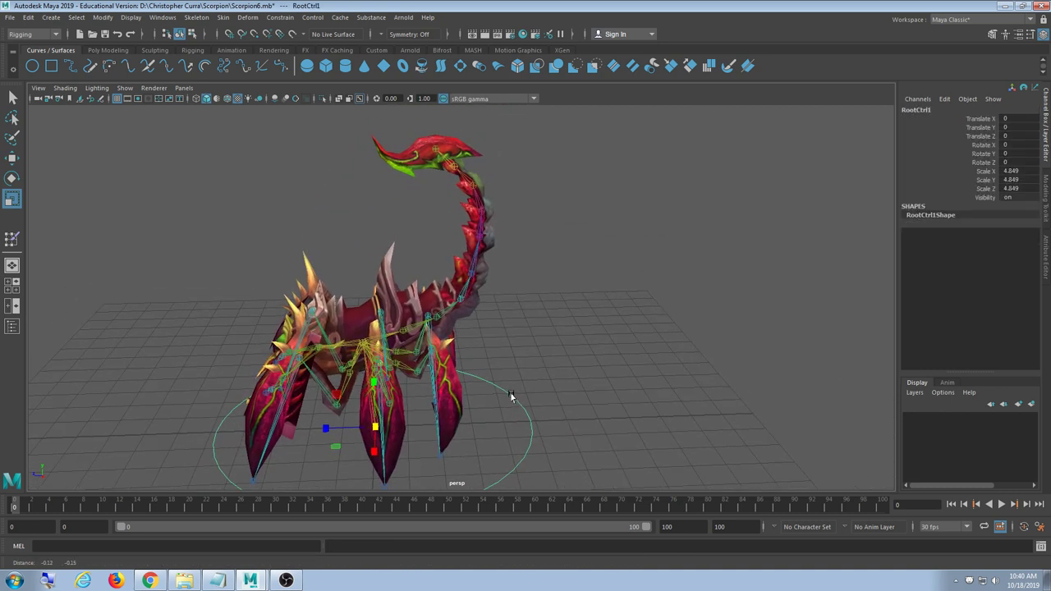
pyautogui.press('w')
pyautogui.moveTo(376, 427); pyautogui.dragTo(469, 246)
# Move the duplicated circle up to the end joint inside the stinger
pyautogui.keyDown('alt'); pyautogui.moveTo(469, 251); pyautogui.dragTo(450, 380, button='middle'); pyautogui.keyUp('alt')
pyautogui.keyDown('alt'); pyautogui.moveTo(450, 379); pyautogui.dragTo(478, 383, button='right'); pyautogui.keyUp('alt')
pyautogui.keyDown('alt'); pyautogui.moveTo(477, 383); pyautogui.dragTo(538, 303, button='middle'); pyautogui.keyUp('alt')
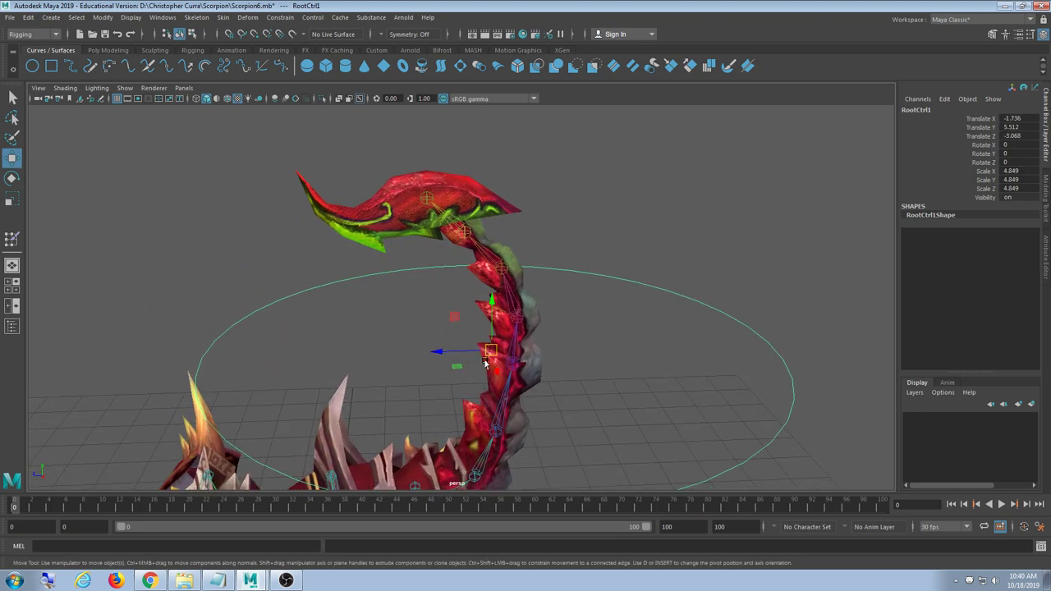
pyautogui.moveTo(488, 354); pyautogui.dragTo(430, 216)
pyautogui.keyDown('alt'); pyautogui.moveTo(430, 216); pyautogui.dragTo(441, 219, button='right'); pyautogui.keyUp('alt')
pyautogui.keyDown('alt'); pyautogui.moveTo(441, 219); pyautogui.dragTo(446, 268, button='middle'); pyautogui.keyUp('alt')
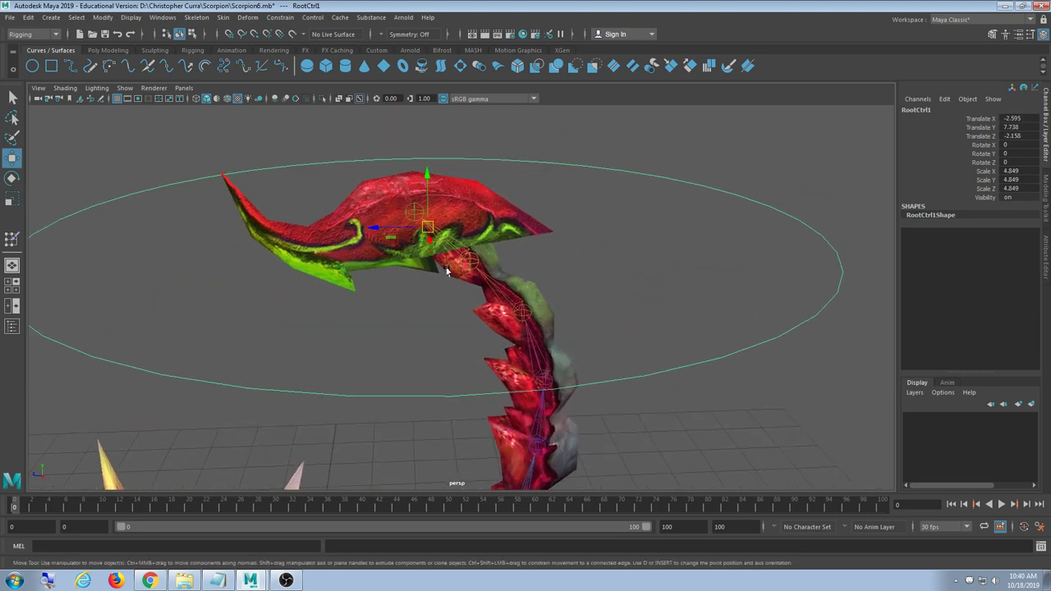
pyautogui.press('v')
pyautogui.moveTo(428, 227); pyautogui.dragTo(417, 217)
# Hide polygons in the viewport so only the joints and curves are displayed
pyautogui.click(125, 88)
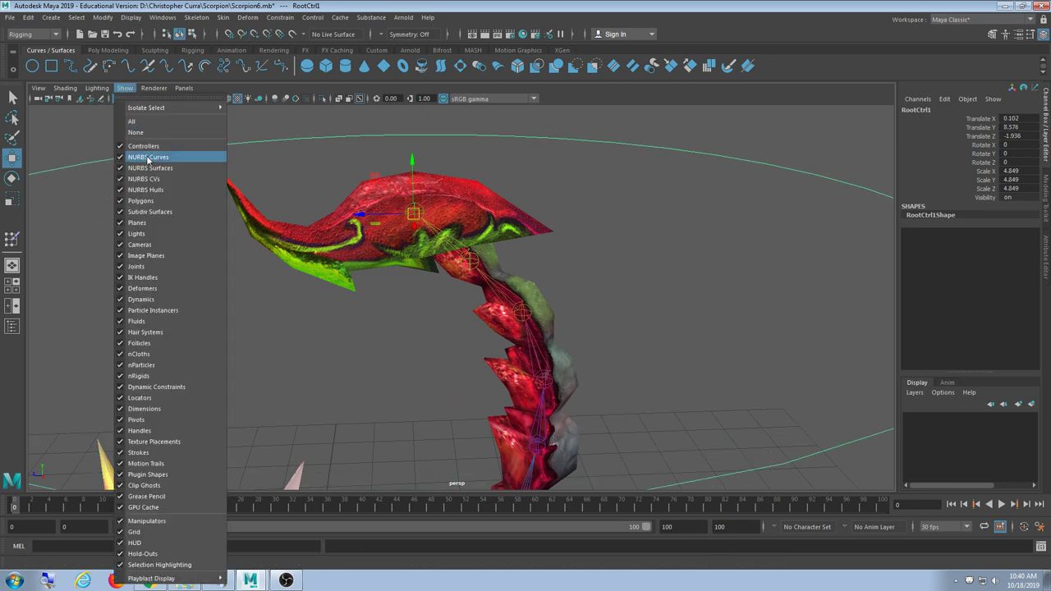
pyautogui.click(159, 200)
pyautogui.keyDown('alt'); pyautogui.moveTo(439, 394); pyautogui.dragTo(481, 289); pyautogui.keyUp('alt')
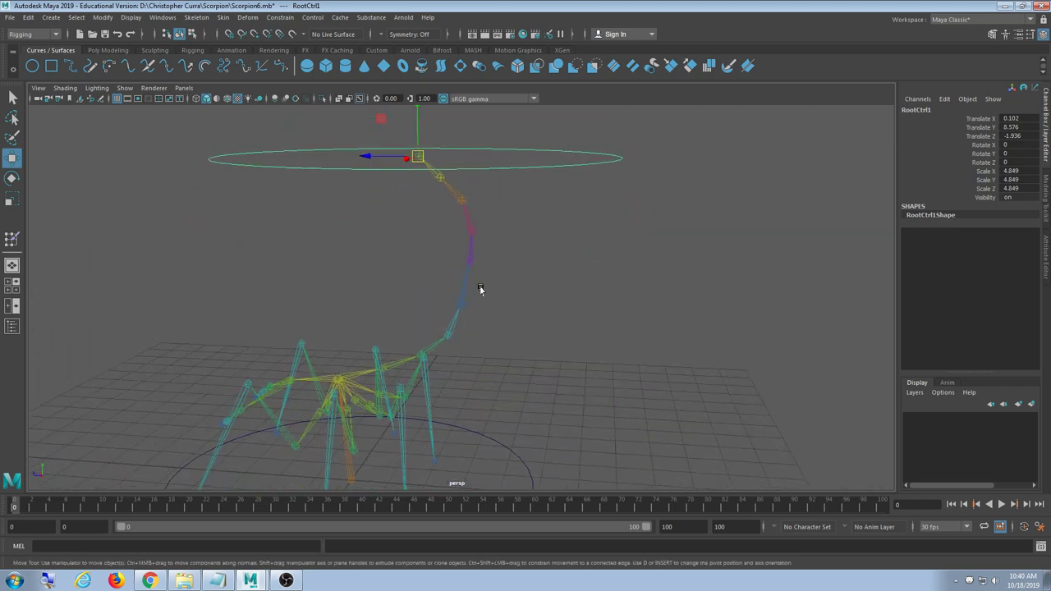
pyautogui.press('f')
pyautogui.moveTo(482, 402)
pyautogui.keyDown('alt'); pyautogui.mouseDown()
pyautogui.moveTo(528, 394)
pyautogui.moveTo(493, 380)
pyautogui.moveTo(498, 393)
pyautogui.mouseUp(); pyautogui.keyUp('alt')
pyautogui.scroll(5, 493, 381)
# Snap the duplicated circle to the tail's end joint and scale it uniformly to about 1.16
pyautogui.press('v')
pyautogui.moveTo(462, 298); pyautogui.dragTo(482, 343)
pyautogui.press('r')
pyautogui.moveTo(461, 298); pyautogui.dragTo(465, 188)
pyautogui.click(499, 291)
pyautogui.click(501, 146)
pyautogui.moveTo(493, 125); pyautogui.dragTo(490, 164)
pyautogui.keyDown('alt'); pyautogui.moveTo(536, 233); pyautogui.dragTo(530, 310, button='middle'); pyautogui.keyUp('alt')
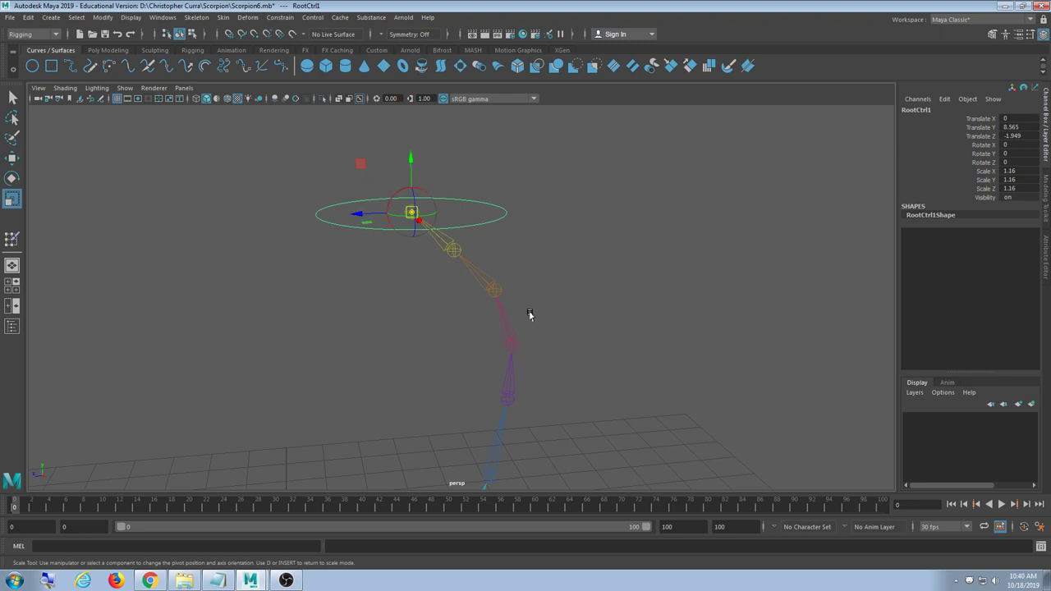
pyautogui.press('w')
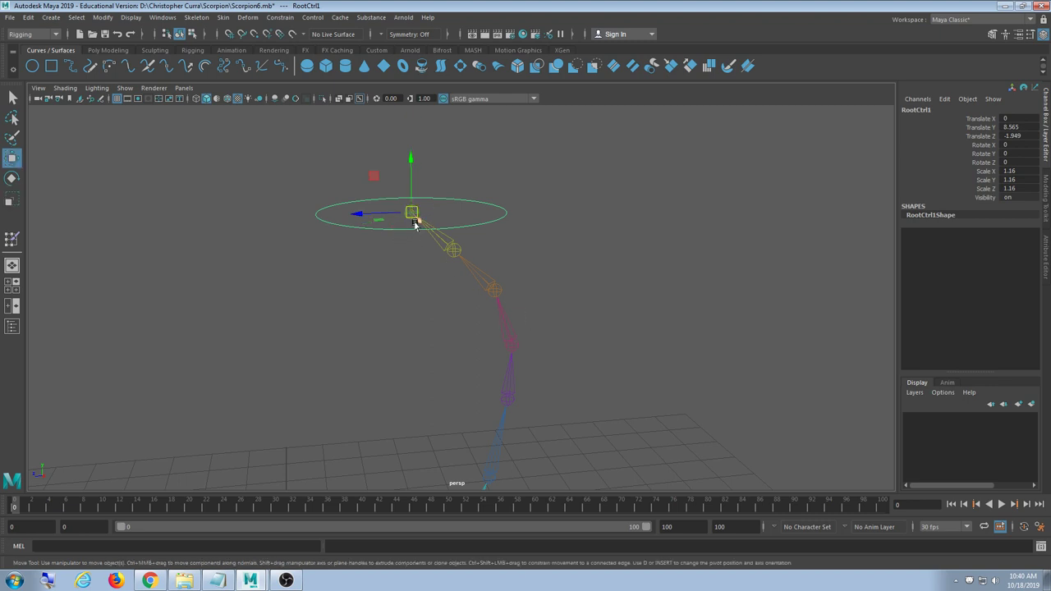
pyautogui.moveTo(414, 219); pyautogui.dragTo(335, 202)
pyautogui.hotkey('ctrl', 'z')
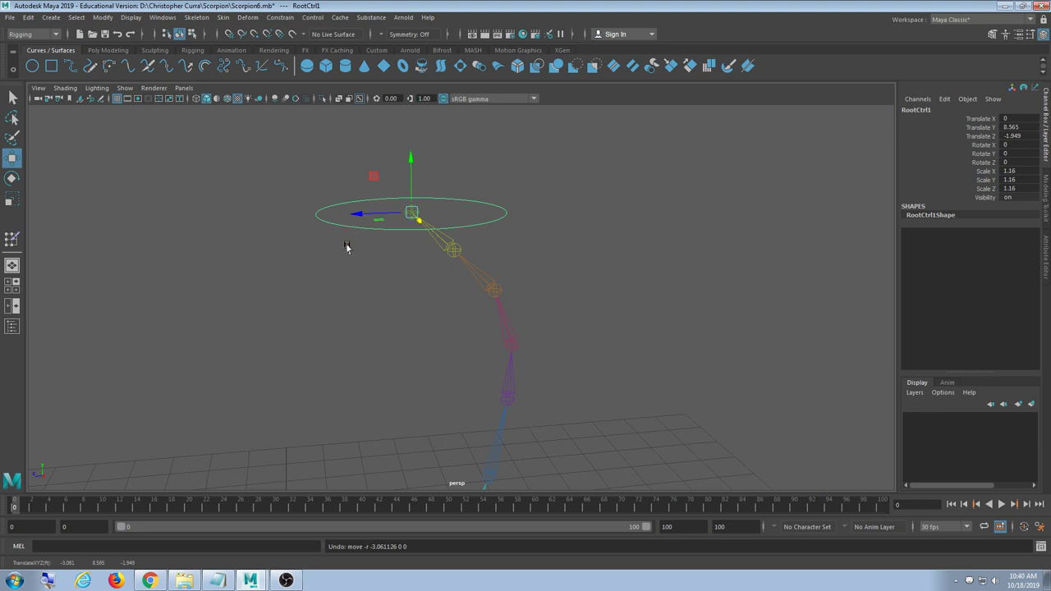
# Examine the tail-tip circle's placement against the joint chain from several angles
pyautogui.scroll(-4, 504, 297)
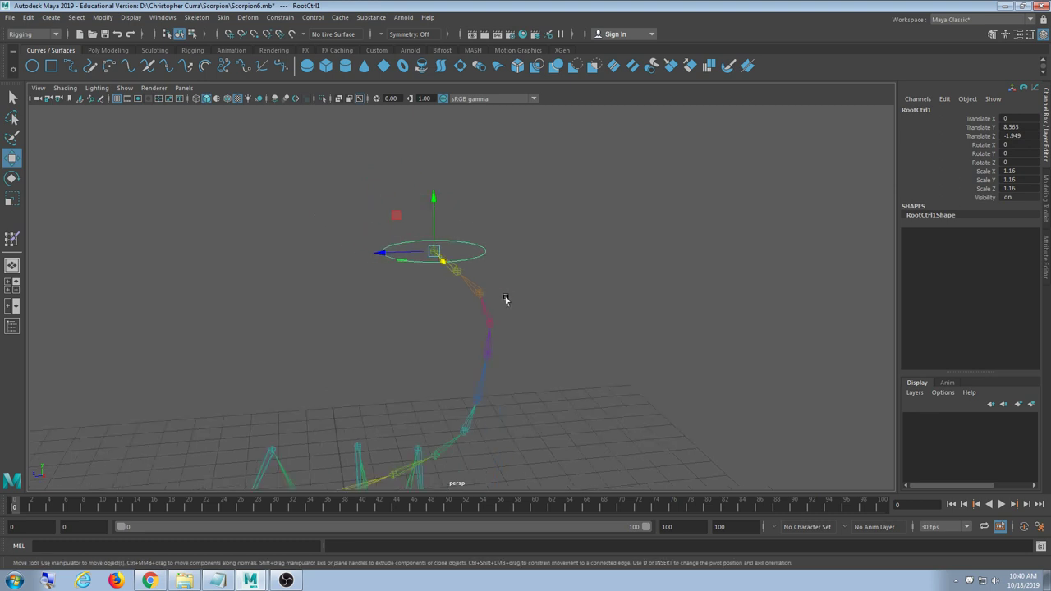
pyautogui.keyDown('alt'); pyautogui.moveTo(437, 281); pyautogui.dragTo(428, 247, button='middle'); pyautogui.keyUp('alt')
pyautogui.keyDown('alt'); pyautogui.moveTo(428, 251); pyautogui.dragTo(326, 286); pyautogui.keyUp('alt')
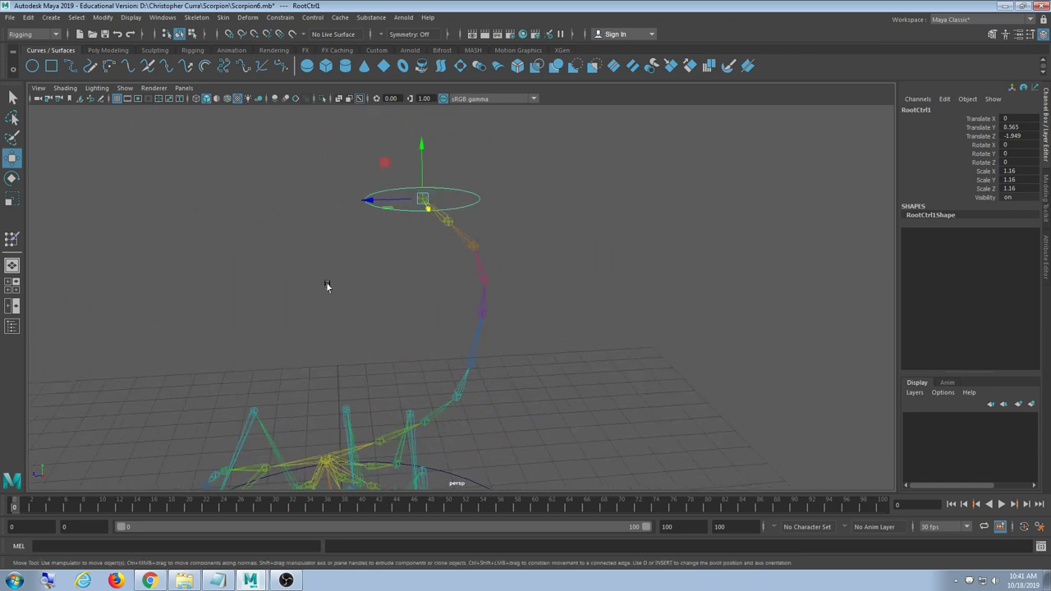
pyautogui.click(129, 87)
pyautogui.click(565, 264)
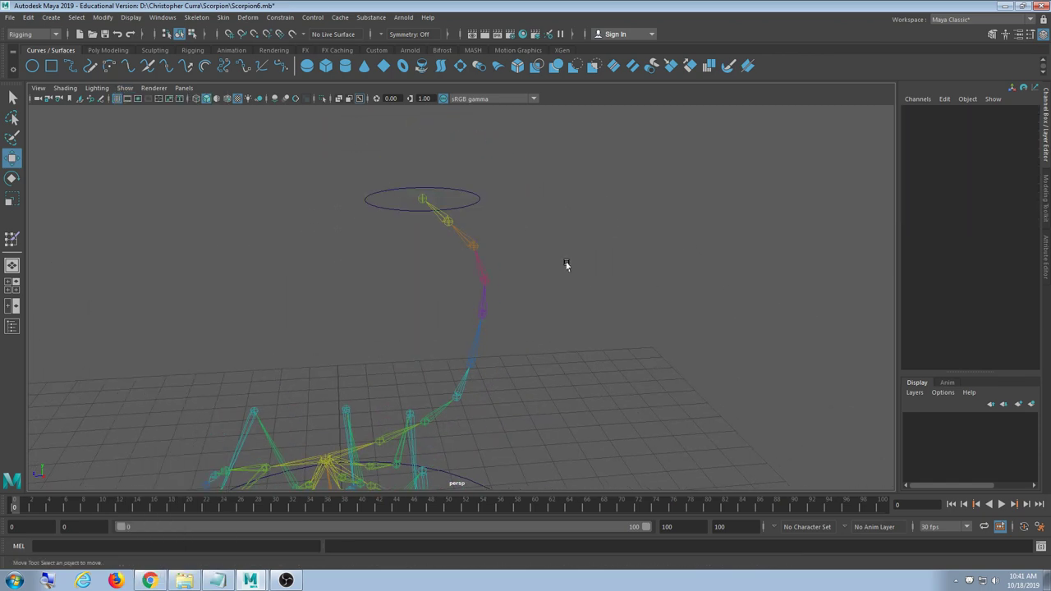
pyautogui.keyDown('alt'); pyautogui.moveTo(565, 264); pyautogui.dragTo(579, 234, button='middle'); pyautogui.keyUp('alt')
pyautogui.keyDown('alt'); pyautogui.moveTo(579, 232); pyautogui.dragTo(546, 289, button='right'); pyautogui.keyUp('alt')
pyautogui.moveTo(545, 289)
pyautogui.keyDown('alt'); pyautogui.mouseDown()
pyautogui.moveTo(587, 312)
pyautogui.moveTo(563, 299)
pyautogui.mouseUp(); pyautogui.keyUp('alt')
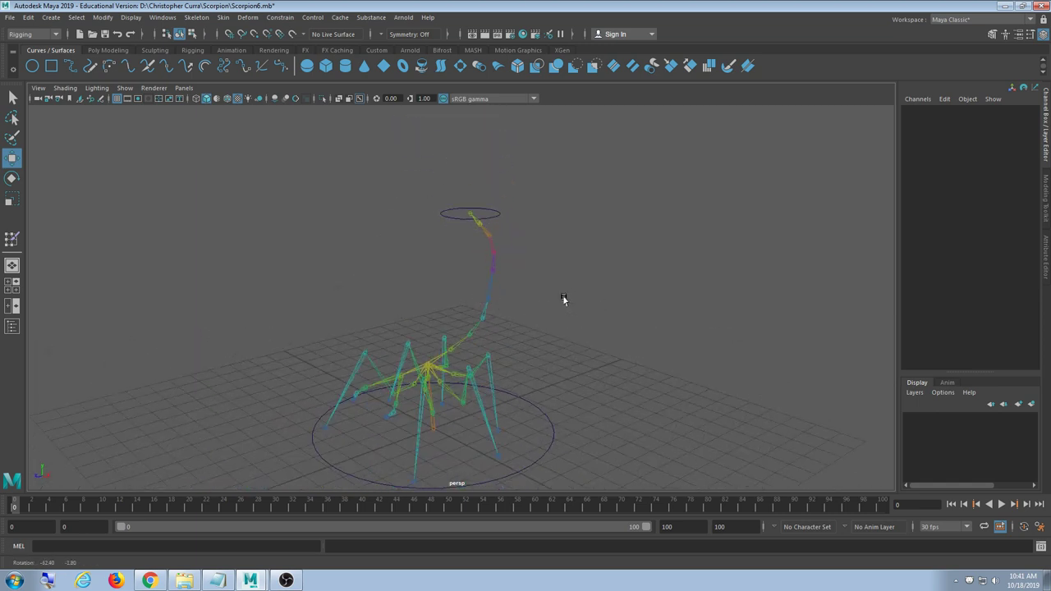
pyautogui.keyDown('alt'); pyautogui.moveTo(563, 299); pyautogui.dragTo(563, 273, button='middle'); pyautogui.keyUp('alt')
pyautogui.keyDown('alt'); pyautogui.moveTo(563, 274); pyautogui.dragTo(505, 384); pyautogui.keyUp('alt')
pyautogui.keyDown('alt'); pyautogui.moveTo(484, 345); pyautogui.dragTo(479, 416, button='middle'); pyautogui.keyUp('alt')
pyautogui.keyDown('alt'); pyautogui.moveTo(479, 417); pyautogui.dragTo(491, 404, button='right'); pyautogui.keyUp('alt')
pyautogui.keyDown('alt'); pyautogui.moveTo(486, 410); pyautogui.dragTo(471, 408, button='middle'); pyautogui.keyUp('alt')
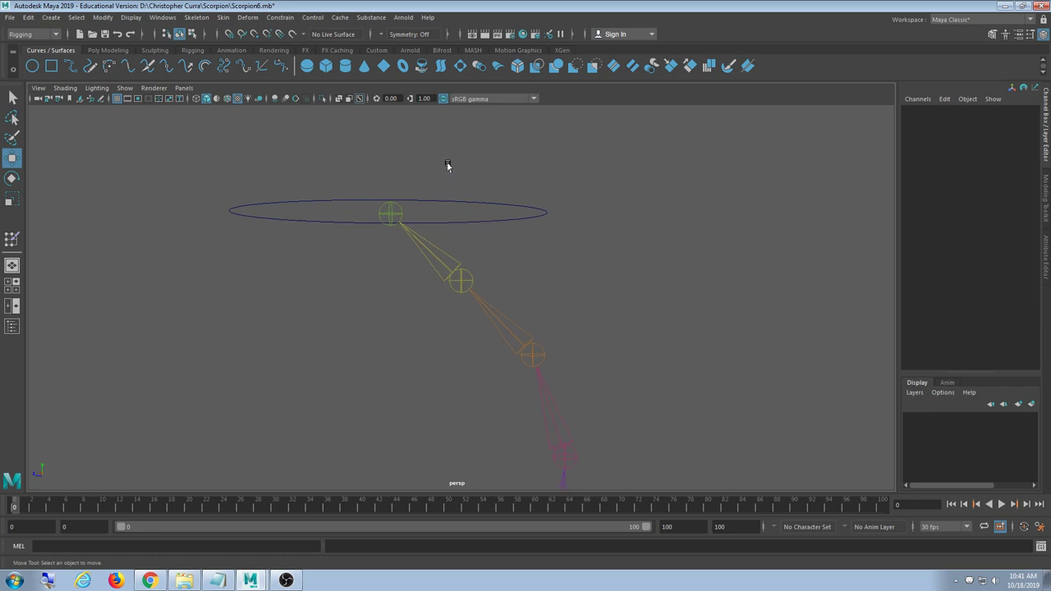
# Duplicate the tail-tip circle and snap the copy to the second joint from the tip
pyautogui.click(465, 202)
pyautogui.keyDown('alt'); pyautogui.moveTo(527, 289); pyautogui.dragTo(494, 284); pyautogui.keyUp('alt')
pyautogui.press('e')
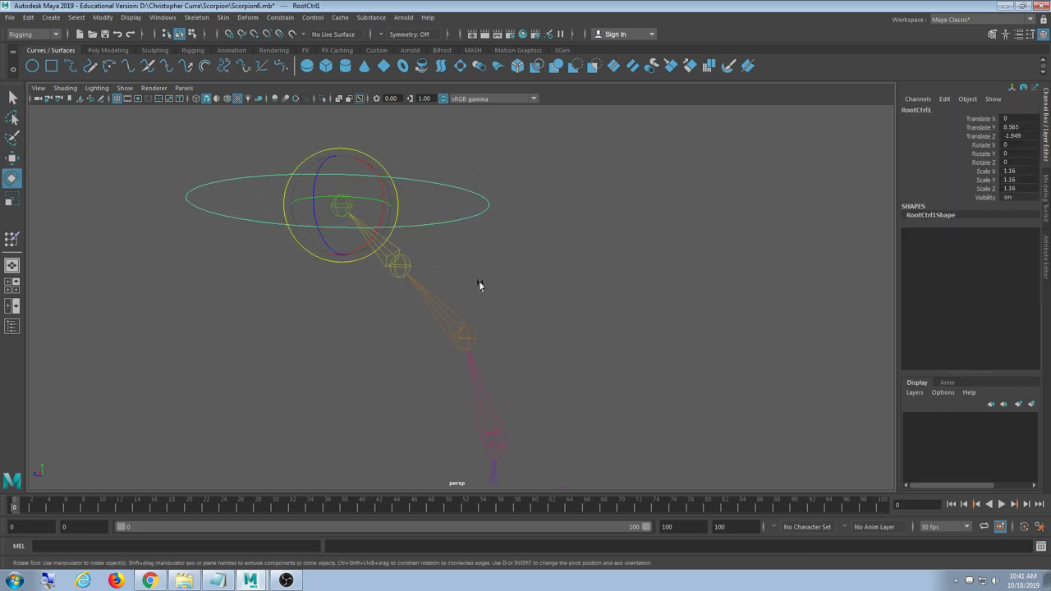
pyautogui.click(510, 266)
pyautogui.moveTo(465, 193); pyautogui.dragTo(456, 245)
pyautogui.press('w')
pyautogui.keyDown('alt'); pyautogui.moveTo(453, 304); pyautogui.dragTo(486, 332); pyautogui.keyUp('alt')
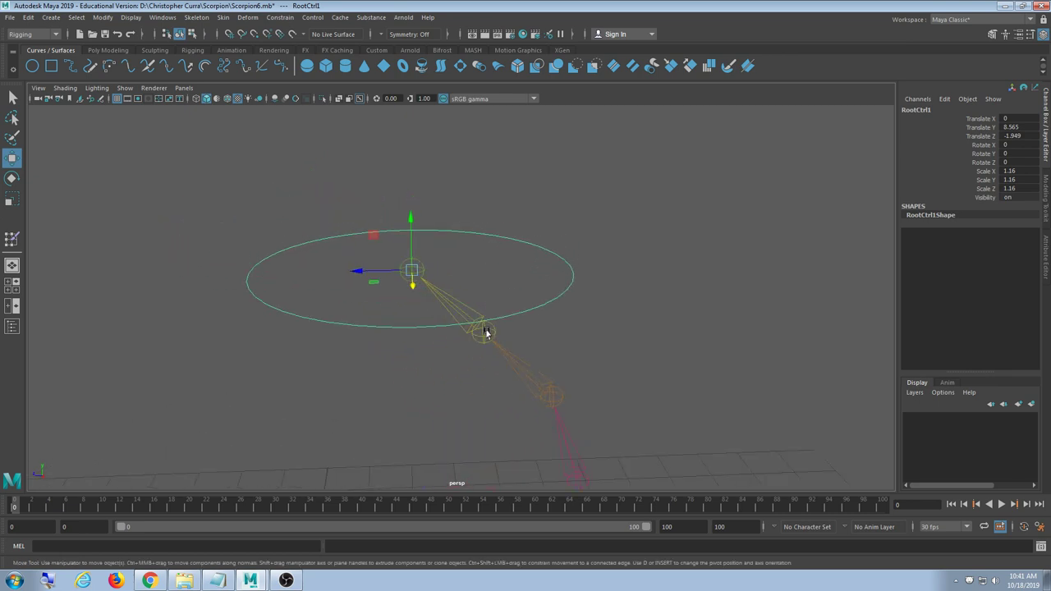
pyautogui.keyDown('alt'); pyautogui.moveTo(486, 331); pyautogui.dragTo(456, 311, button='middle'); pyautogui.keyUp('alt')
pyautogui.hotkey('ctrl', 'd')
pyautogui.press('v')
pyautogui.moveTo(386, 249); pyautogui.dragTo(457, 310)
pyautogui.keyDown('alt'); pyautogui.moveTo(558, 394); pyautogui.dragTo(483, 312); pyautogui.keyUp('alt')
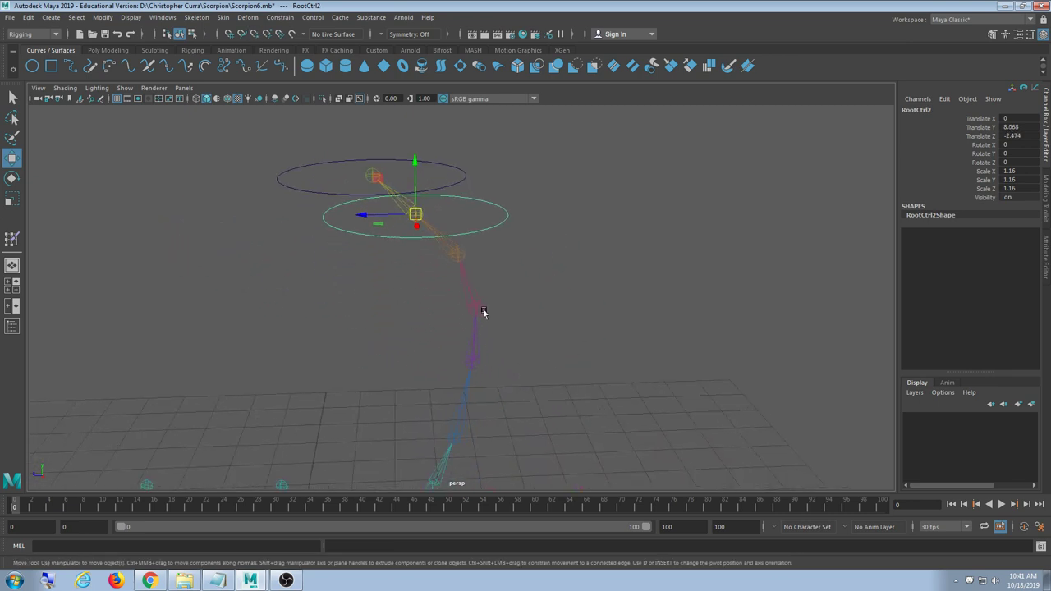
# Duplicate the circle four more times, snapping each copy to the next joint down the tail
pyautogui.hotkey('ctrl', 'd')
pyautogui.press('v')
pyautogui.moveTo(415, 217); pyautogui.dragTo(459, 267)
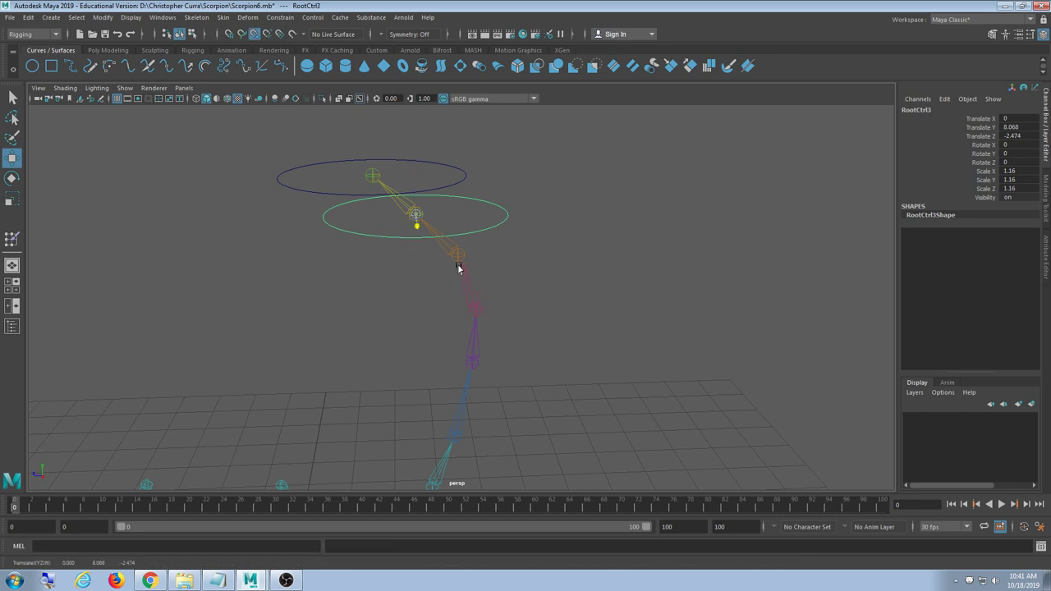
pyautogui.hotkey('ctrl', 'd')
pyautogui.press('v')
pyautogui.moveTo(415, 216); pyautogui.dragTo(533, 300)
pyautogui.hotkey('ctrl', 'd')
pyautogui.press('v')
pyautogui.hotkey('ctrl', 'd')
pyautogui.press('v')
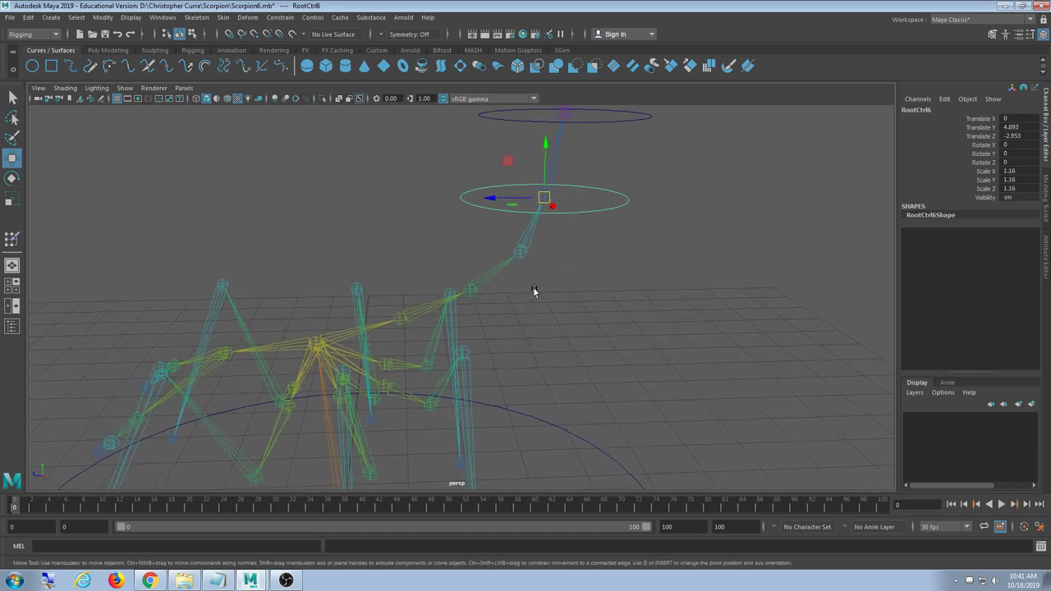
# Duplicate the lowest tail circle and snap the copy to the seventh joint from the tip
pyautogui.moveTo(543, 198); pyautogui.dragTo(579, 267)
pyautogui.hotkey('ctrl', 'z')
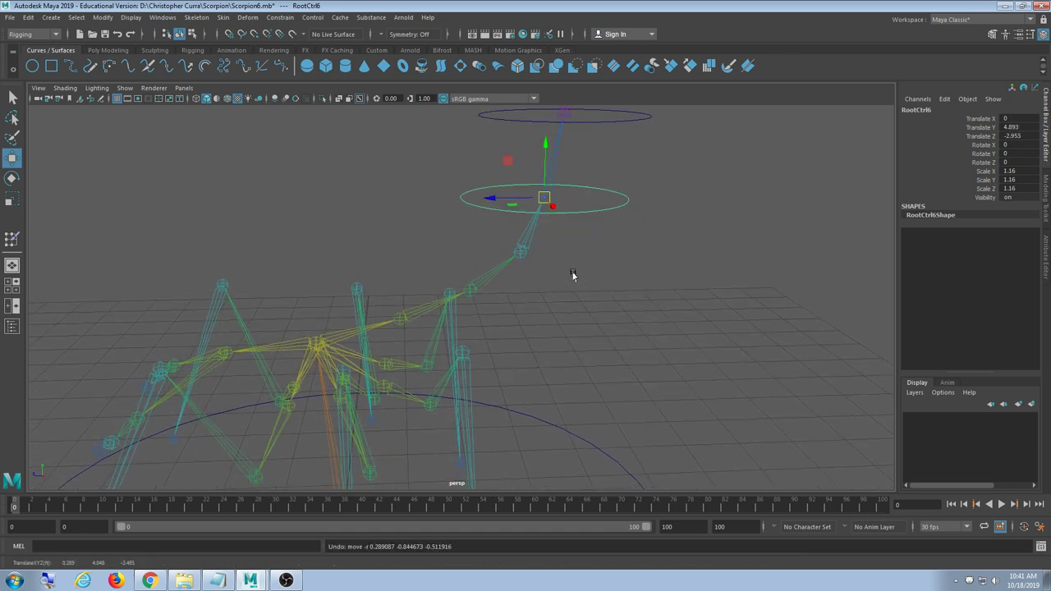
pyautogui.hotkey('ctrl', 'd')
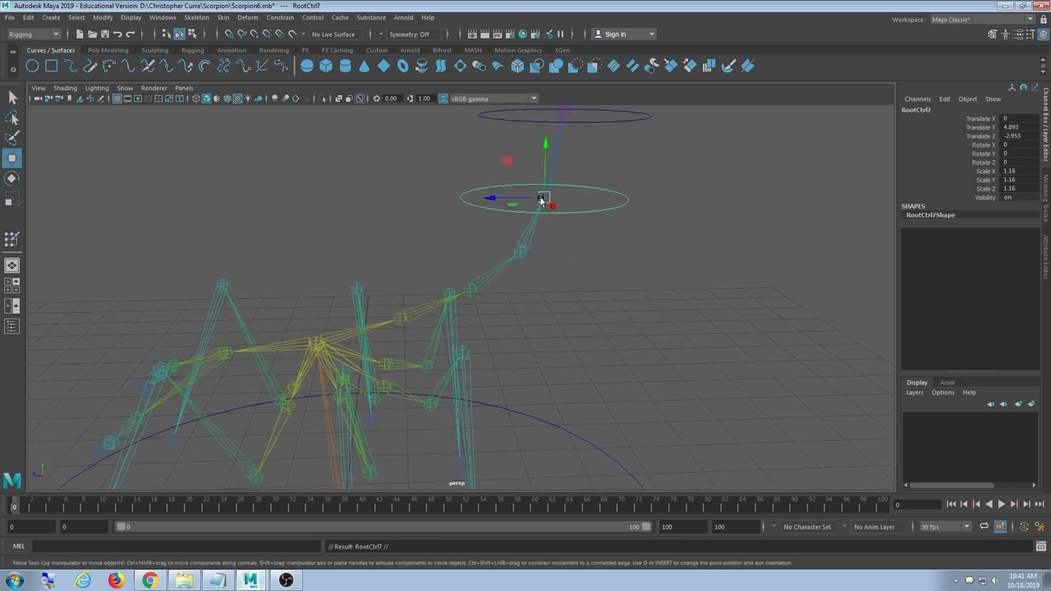
pyautogui.moveTo(542, 200); pyautogui.dragTo(521, 251)
pyautogui.keyDown('alt'); pyautogui.moveTo(498, 329); pyautogui.dragTo(631, 253); pyautogui.keyUp('alt')
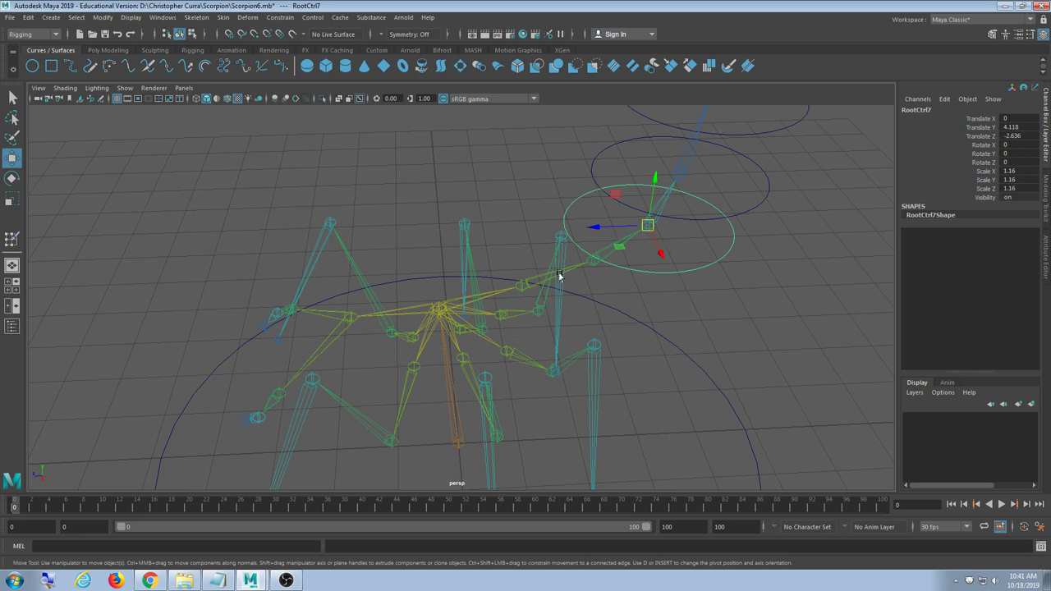
# Duplicate the lowest tail circle three times, snapping the copies to the next two joints toward the body and the central leg hub
pyautogui.scroll(3, 689, 289)
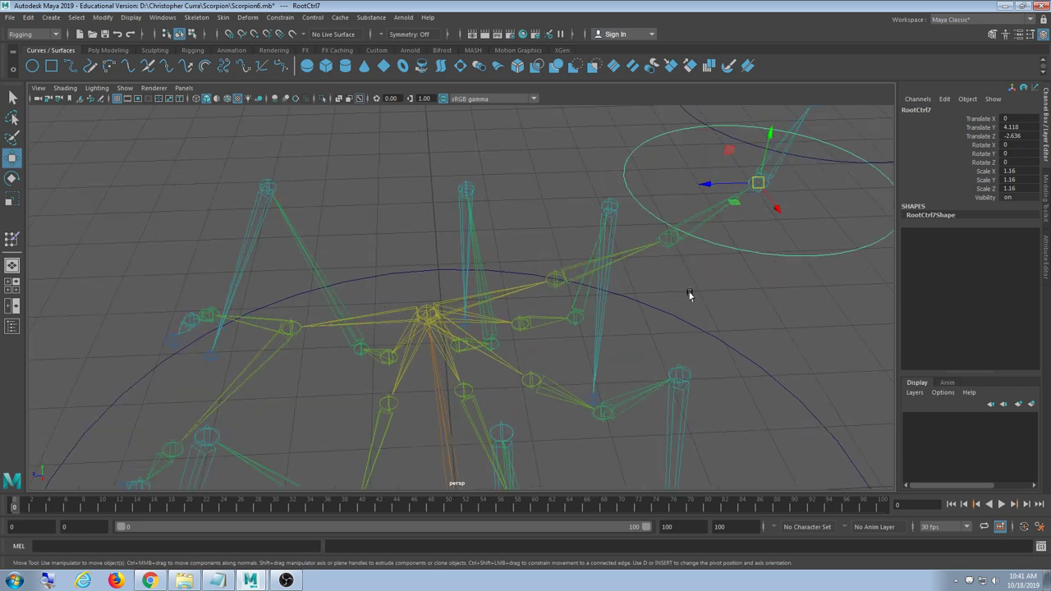
pyautogui.keyDown('alt'); pyautogui.moveTo(690, 294); pyautogui.dragTo(669, 336); pyautogui.keyUp('alt')
pyautogui.hotkey('ctrl', 'z')
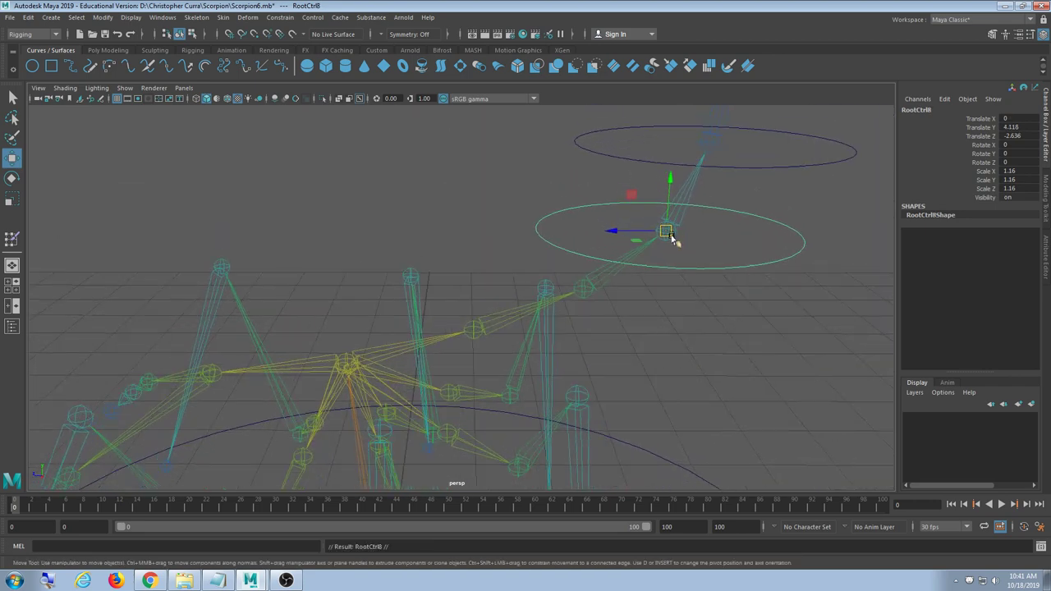
pyautogui.moveTo(665, 232); pyautogui.dragTo(486, 324)
pyautogui.click(566, 285)
pyautogui.hotkey('ctrl', 'z')
pyautogui.press('v')
pyautogui.hotkey('ctrl', 'd')
pyautogui.hotkey('ctrl', 'd')
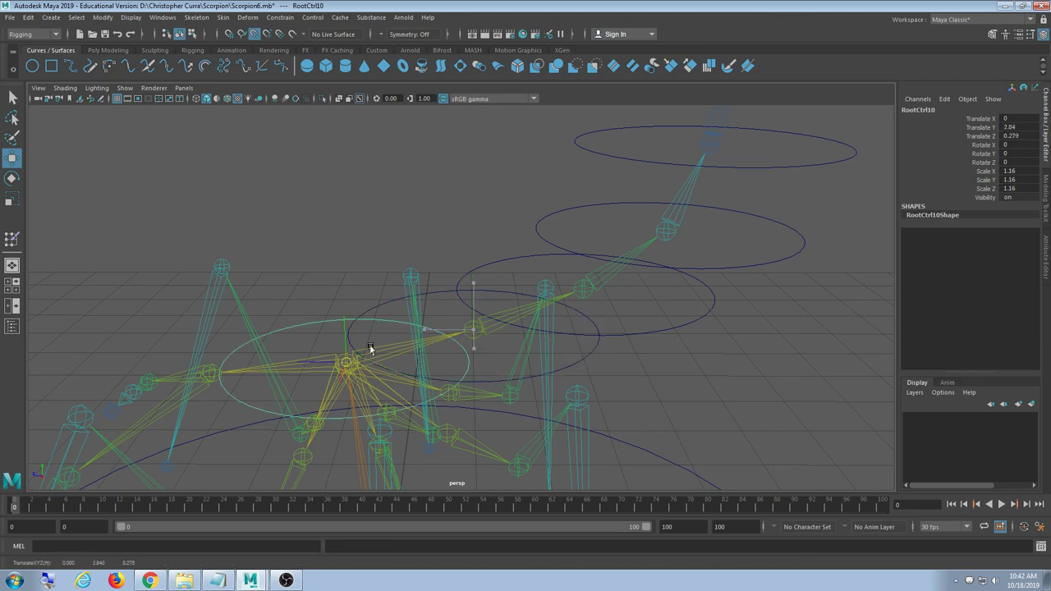
# Duplicate the hub circle three times, snapping the copies to the head joint and the left claw's first two joints
pyautogui.click(347, 361)
pyautogui.moveTo(347, 361); pyautogui.dragTo(519, 359)
pyautogui.scroll(5, 470, 312)
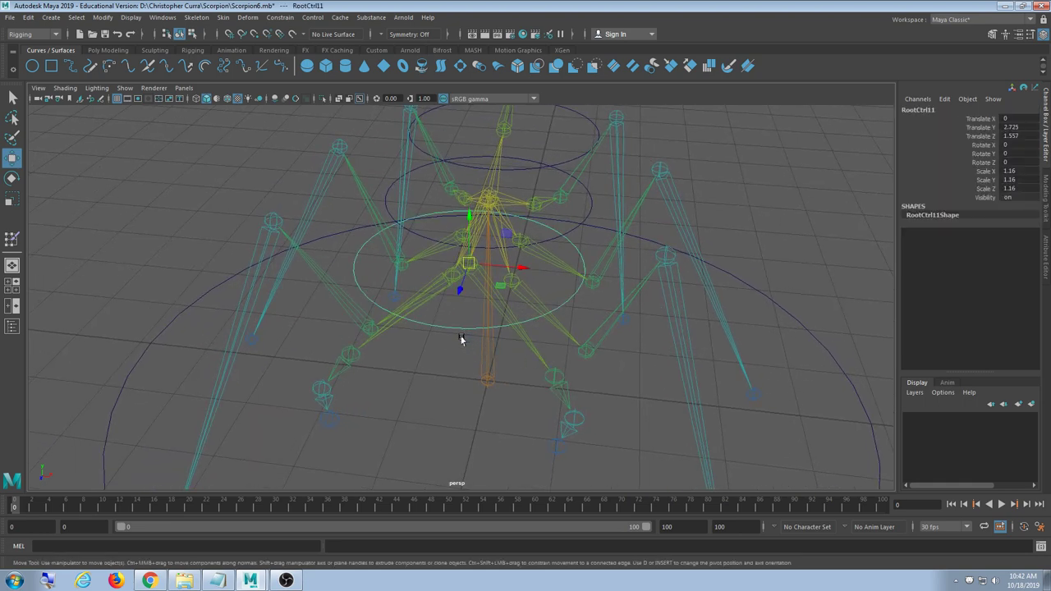
pyautogui.click(466, 265)
pyautogui.click(562, 381)
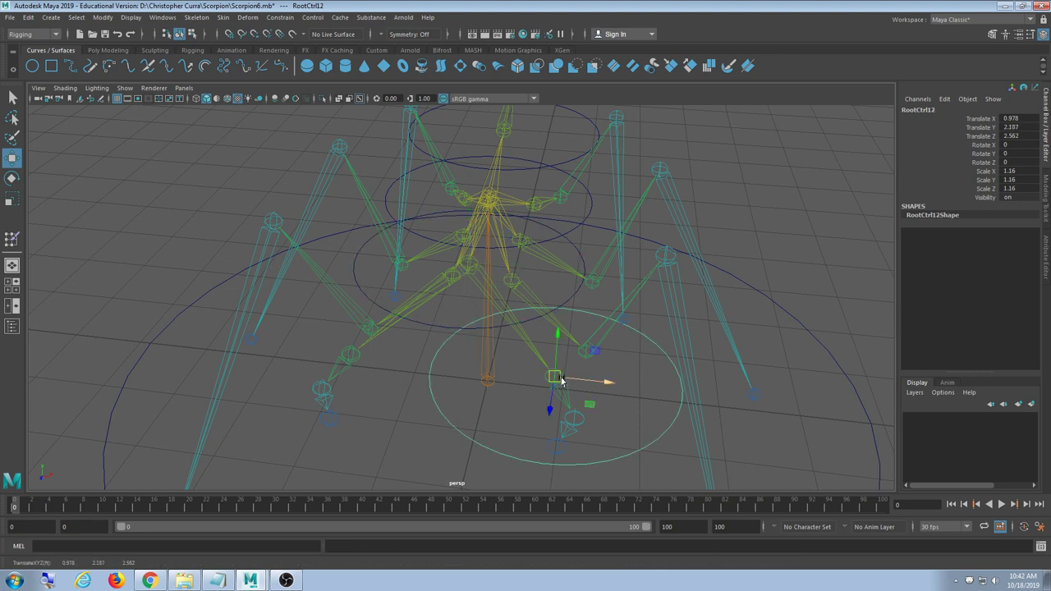
pyautogui.press('v')
pyautogui.moveTo(559, 378); pyautogui.dragTo(573, 420)
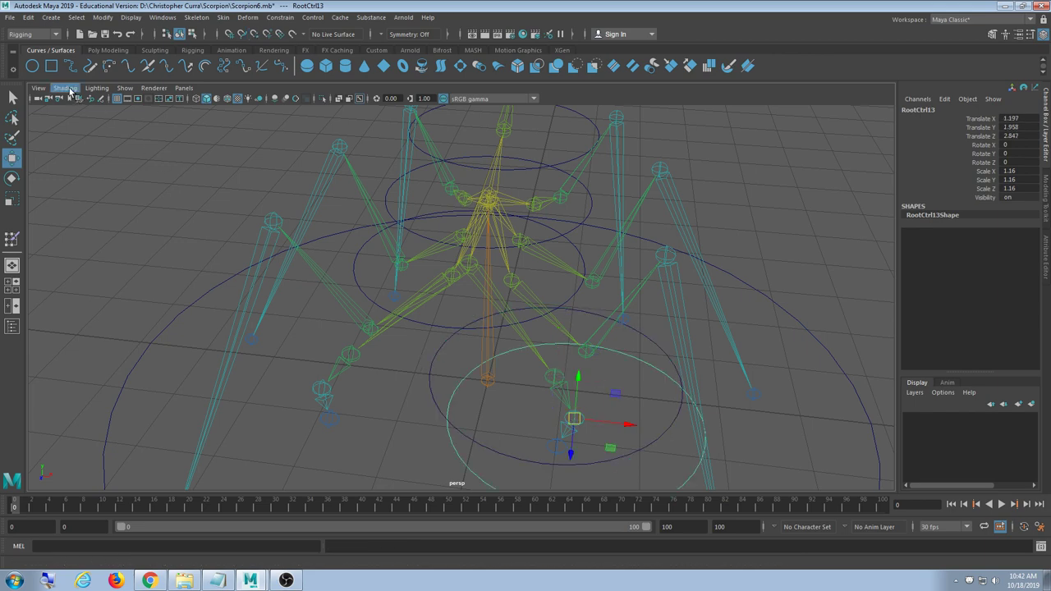
# Display the polygon mesh to compare the claw circles with the model, and hide it again
pyautogui.click(125, 88)
pyautogui.click(136, 197)
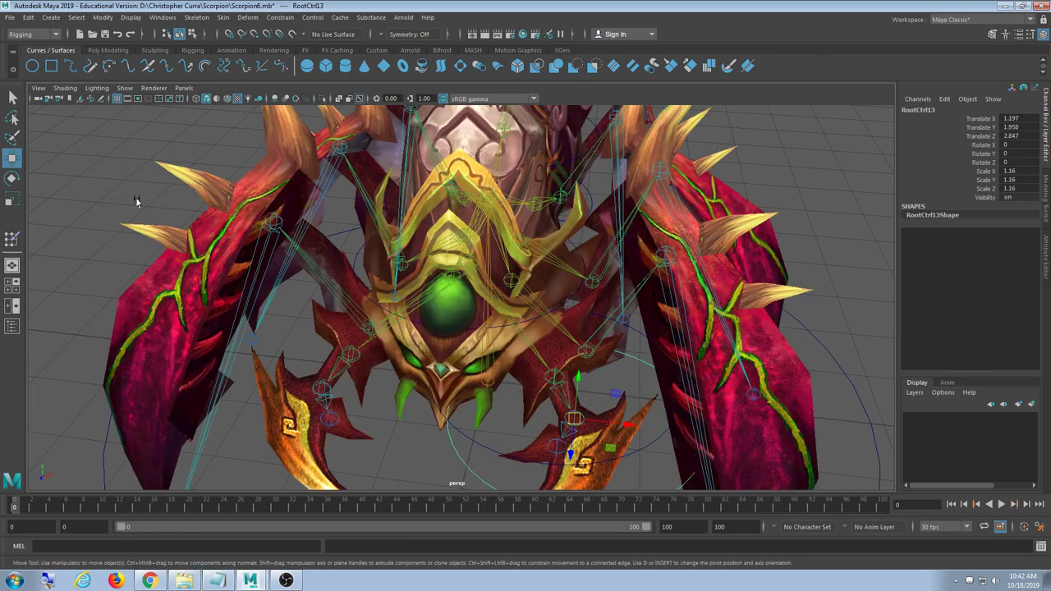
pyautogui.moveTo(497, 351)
pyautogui.keyDown('alt'); pyautogui.mouseDown()
pyautogui.moveTo(484, 271)
pyautogui.moveTo(483, 285)
pyautogui.mouseUp(); pyautogui.keyUp('alt')
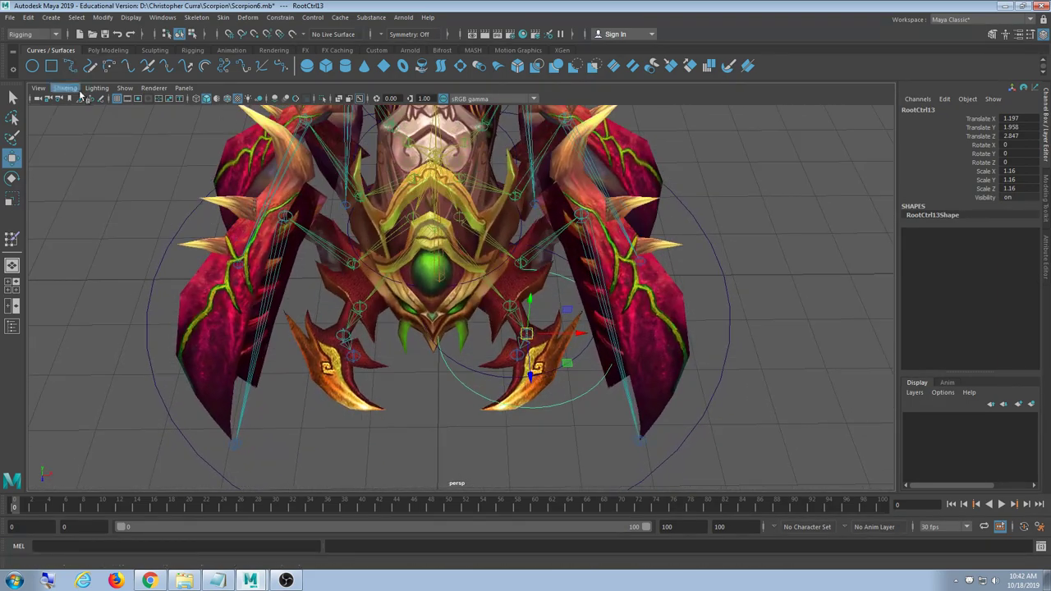
pyautogui.click(125, 88)
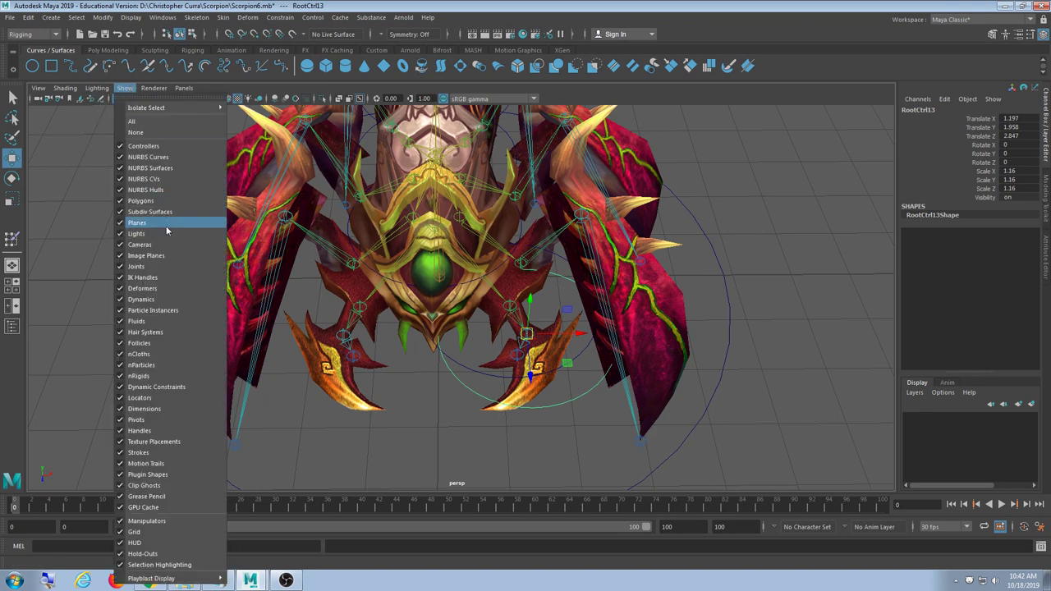
pyautogui.click(139, 200)
# Duplicate the second left-claw circle and snap the copy to the claw's end joint
pyautogui.scroll(5, 543, 328)
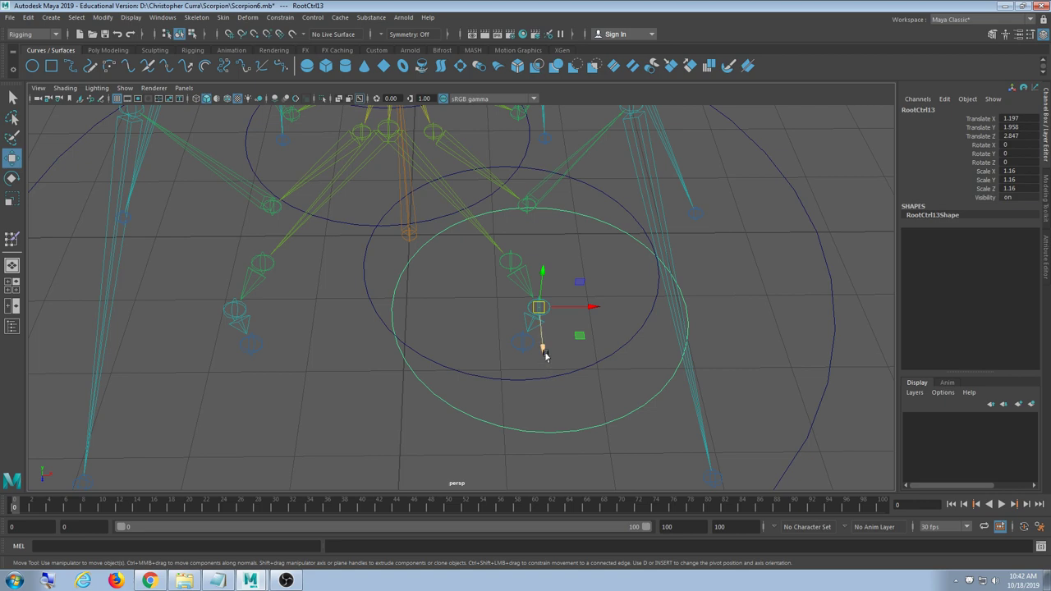
pyautogui.hotkey('ctrl', 'd')
pyautogui.press('v')
pyautogui.moveTo(538, 309); pyautogui.dragTo(526, 341)
pyautogui.scroll(-3, 425, 356)
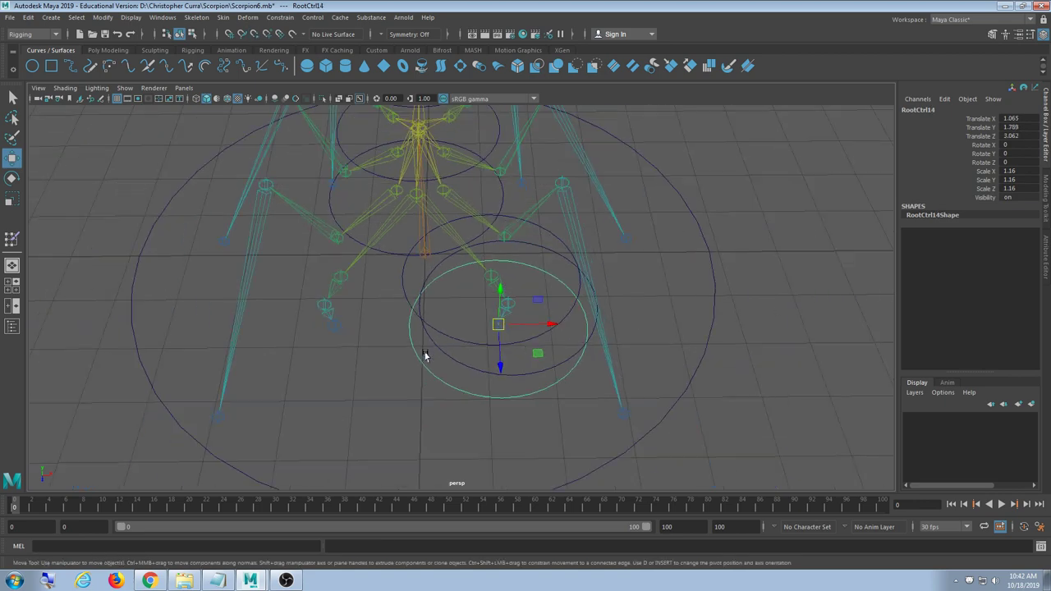
# Select the three left-claw circles together and scale them uniformly down to 0.271
pyautogui.press('Up')
pyautogui.press('Up')
pyautogui.press('r')
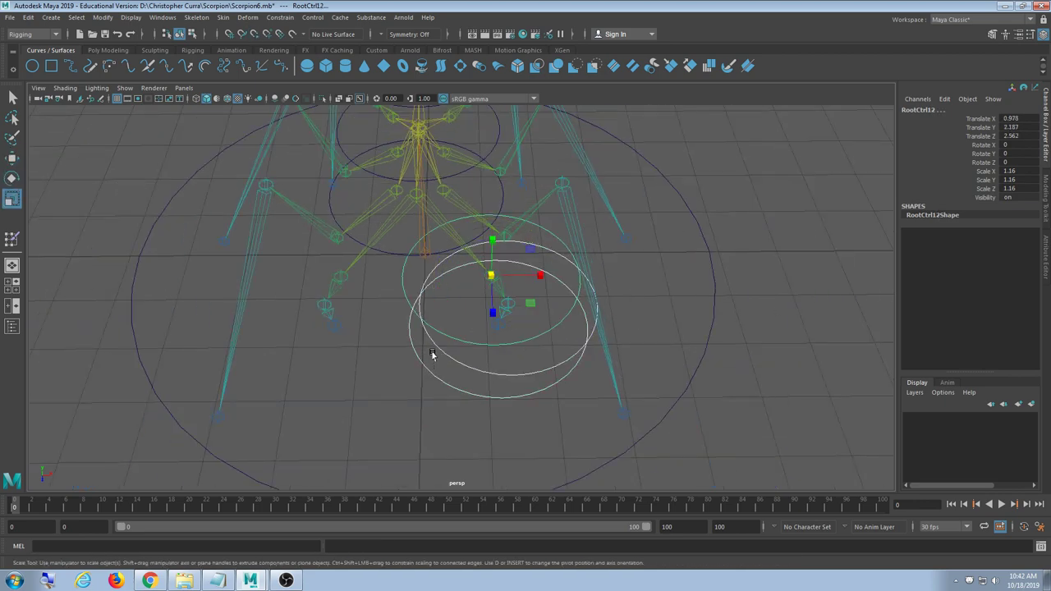
pyautogui.moveTo(490, 276); pyautogui.dragTo(436, 335)
pyautogui.scroll(2, 392, 337)
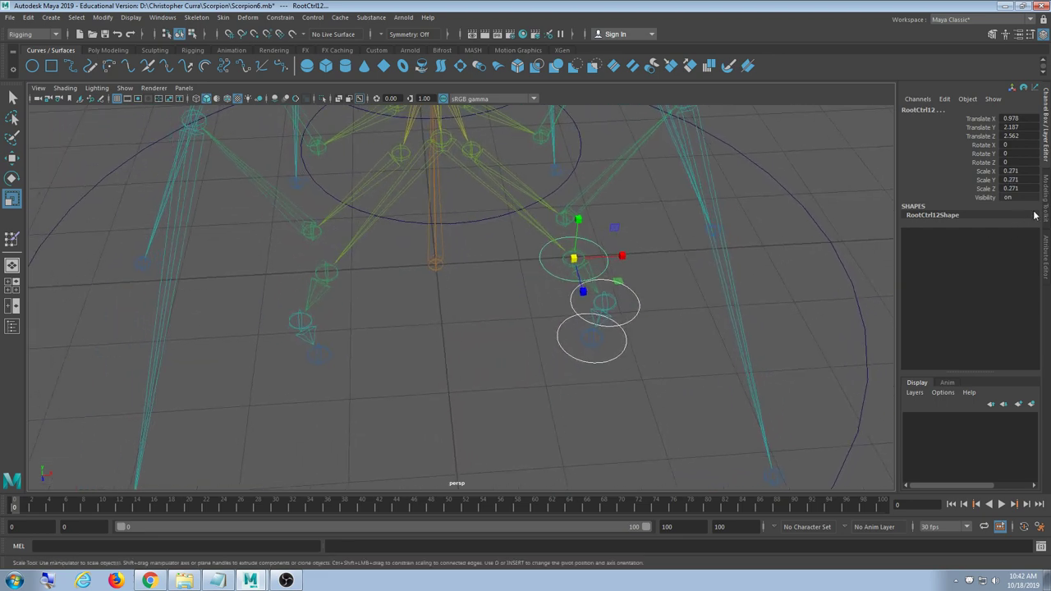
pyautogui.click(517, 311)
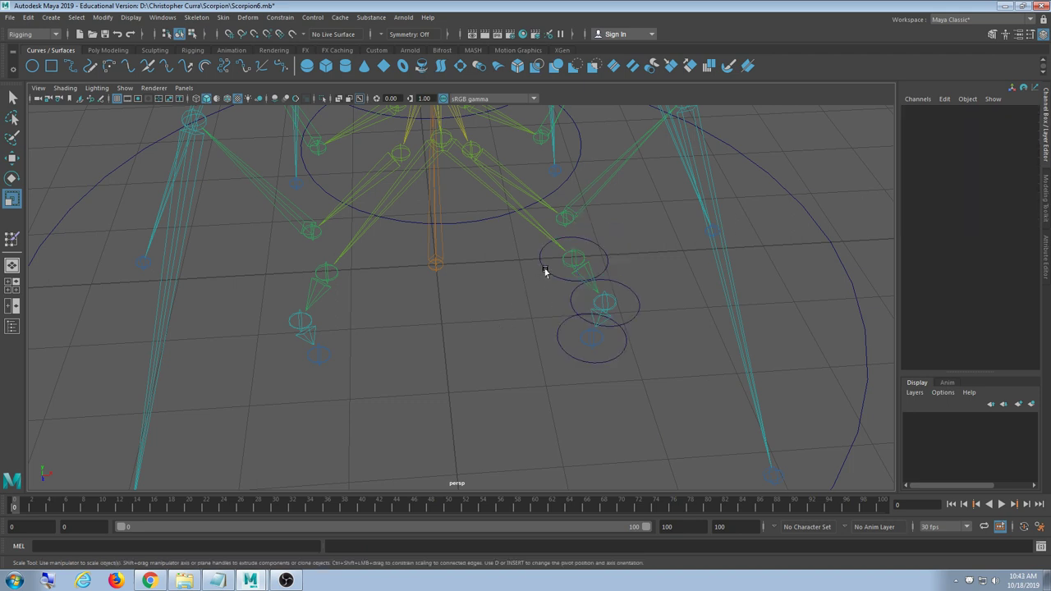
# Duplicate the small claw circle and snap copies to the three joints of the right claw
pyautogui.click(545, 271)
pyautogui.press('w')
pyautogui.press('v')
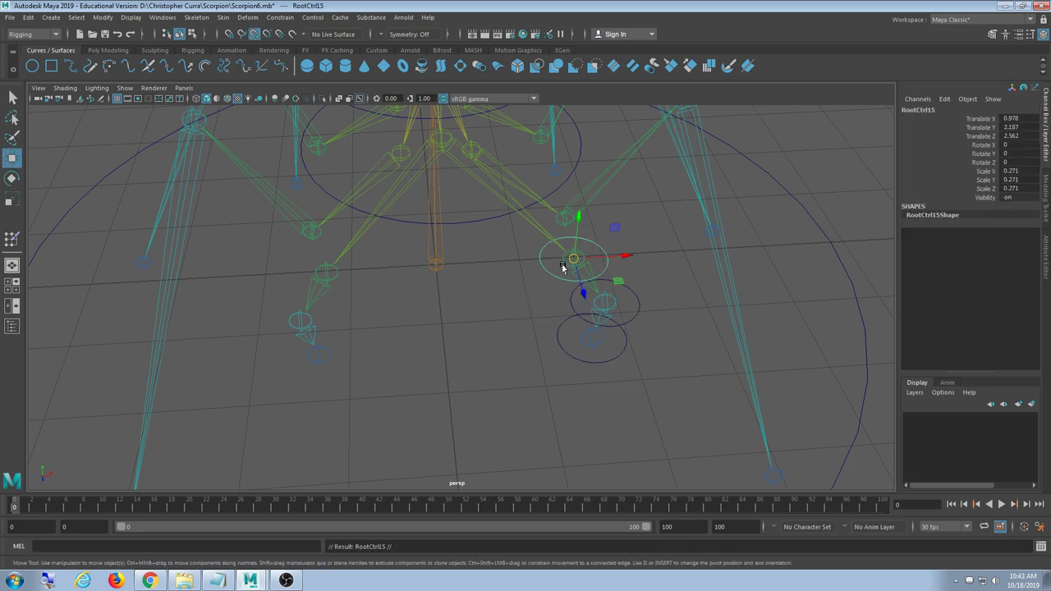
pyautogui.click(474, 261)
pyautogui.click(327, 274)
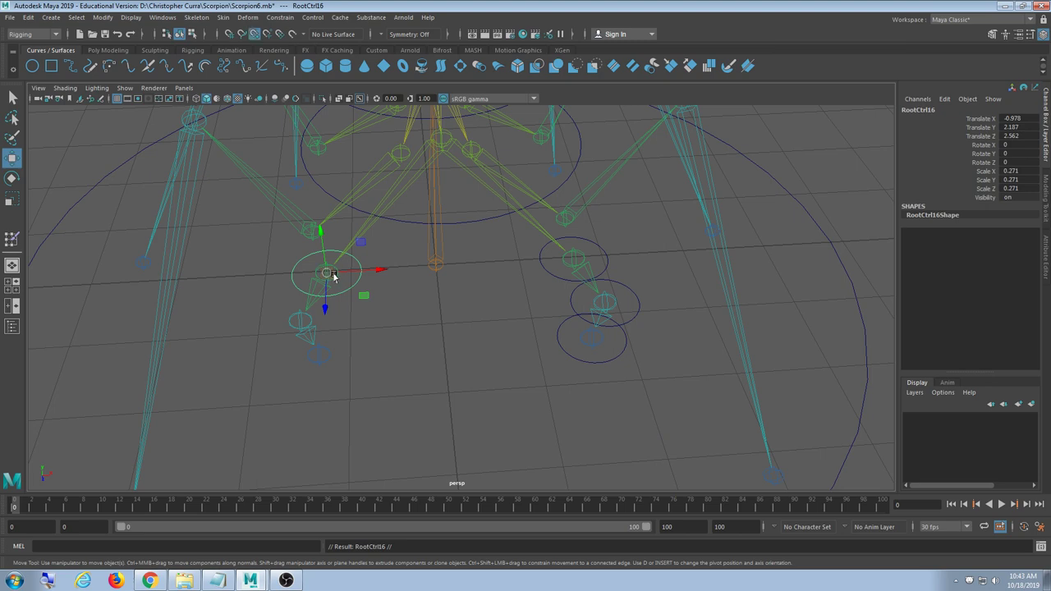
pyautogui.moveTo(332, 274)
pyautogui.keyDown('shift'); pyautogui.mouseDown()
pyautogui.moveTo(294, 319)
pyautogui.moveTo(311, 345)
pyautogui.mouseUp(); pyautogui.keyUp('shift')
pyautogui.press('v')
pyautogui.keyDown('alt'); pyautogui.moveTo(497, 359); pyautogui.dragTo(448, 369); pyautogui.keyUp('alt')
pyautogui.click(723, 296)
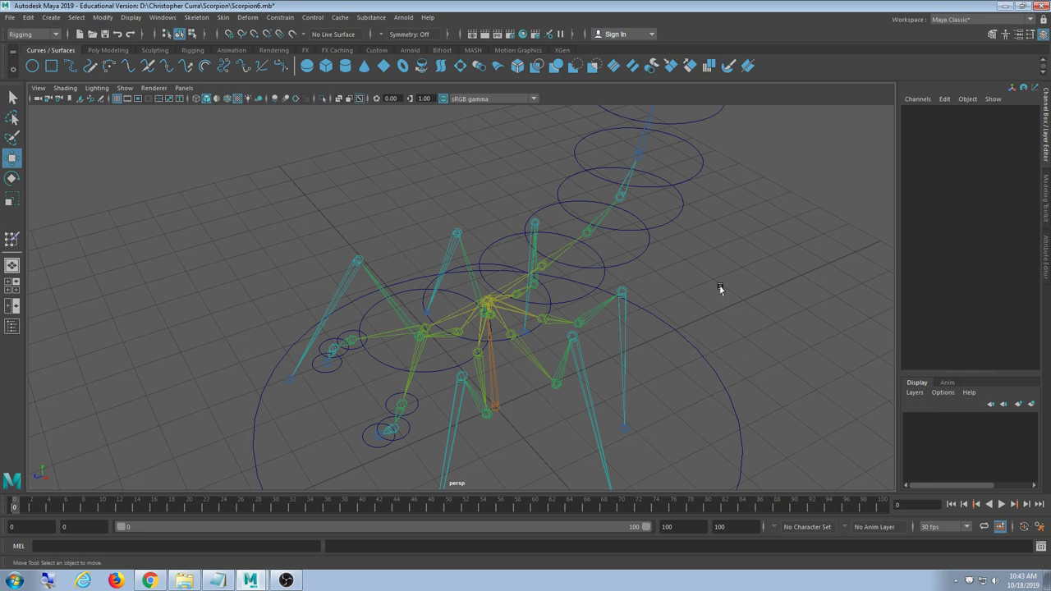
pyautogui.click(124, 88)
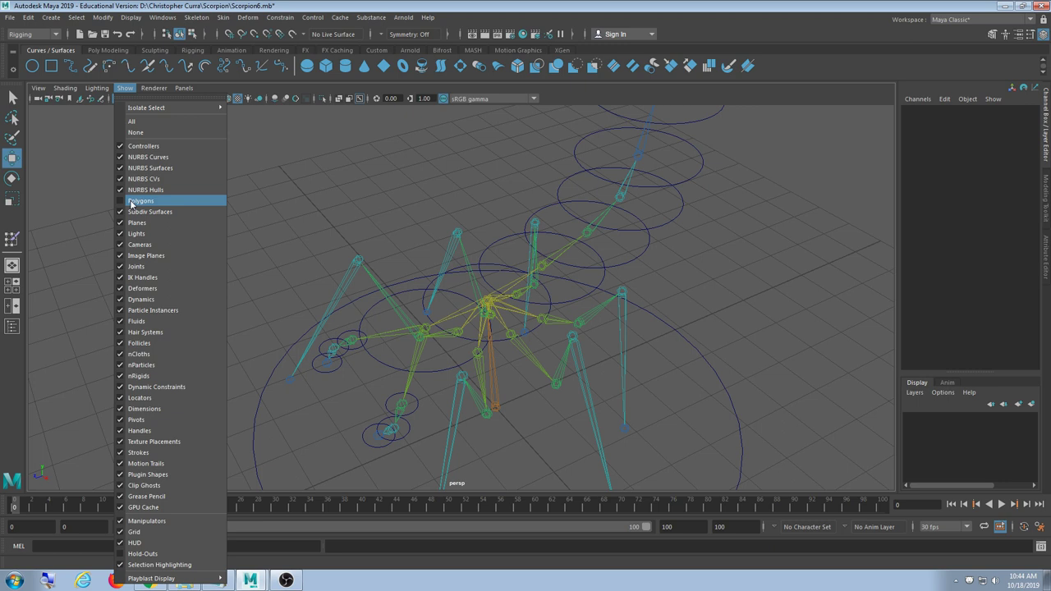
pyautogui.moveTo(184, 88)
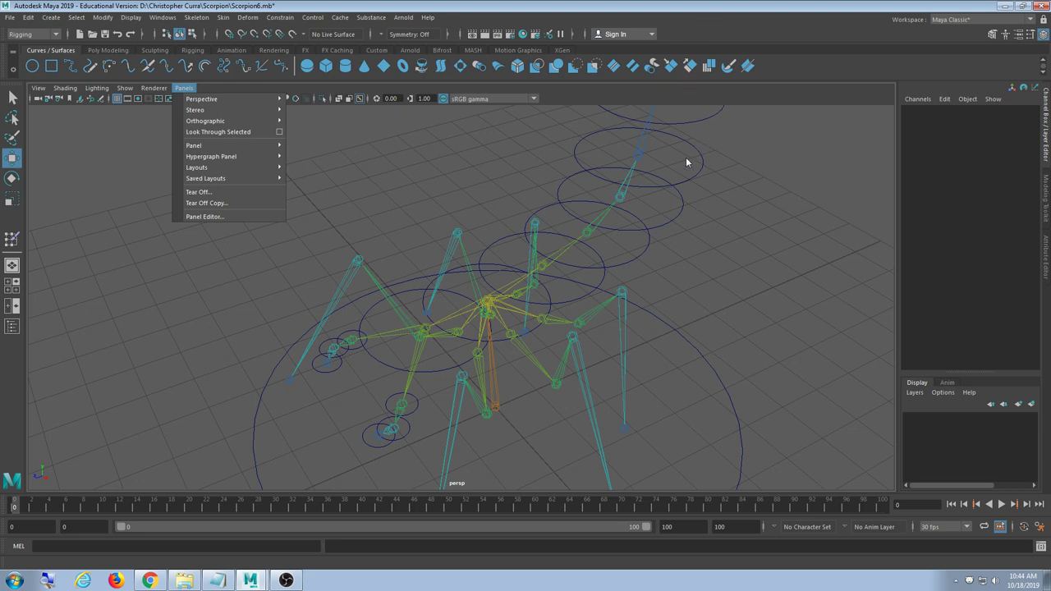
pyautogui.click(727, 247)
# Display the polygon mesh, examine how the tail circles line up with the tail segments, and hide the mesh again
pyautogui.keyDown('alt'); pyautogui.moveTo(734, 260); pyautogui.dragTo(607, 197); pyautogui.keyUp('alt')
pyautogui.click(125, 88)
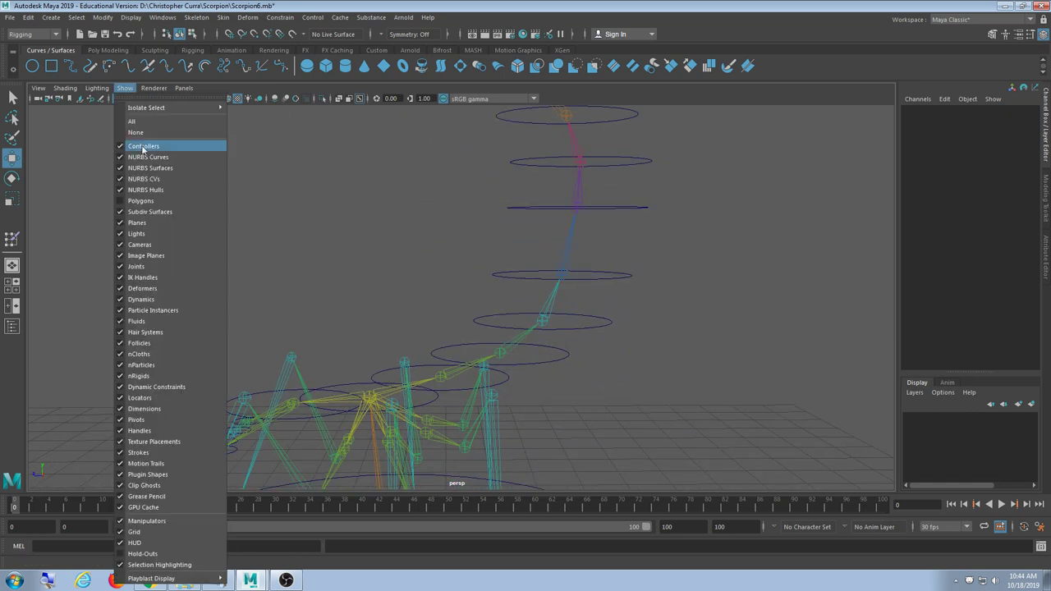
pyautogui.click(160, 199)
pyautogui.keyDown('alt'); pyautogui.moveTo(647, 214); pyautogui.dragTo(610, 316, button='middle'); pyautogui.keyUp('alt')
pyautogui.keyDown('alt'); pyautogui.moveTo(611, 318); pyautogui.dragTo(568, 329); pyautogui.keyUp('alt')
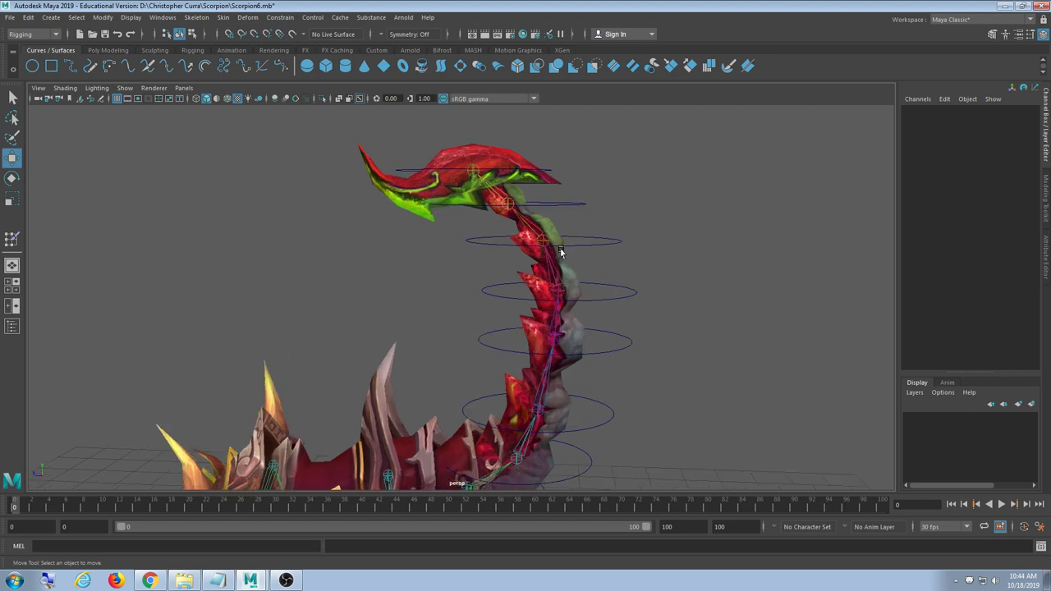
pyautogui.keyDown('alt'); pyautogui.moveTo(491, 176); pyautogui.dragTo(495, 233, button='middle'); pyautogui.keyUp('alt')
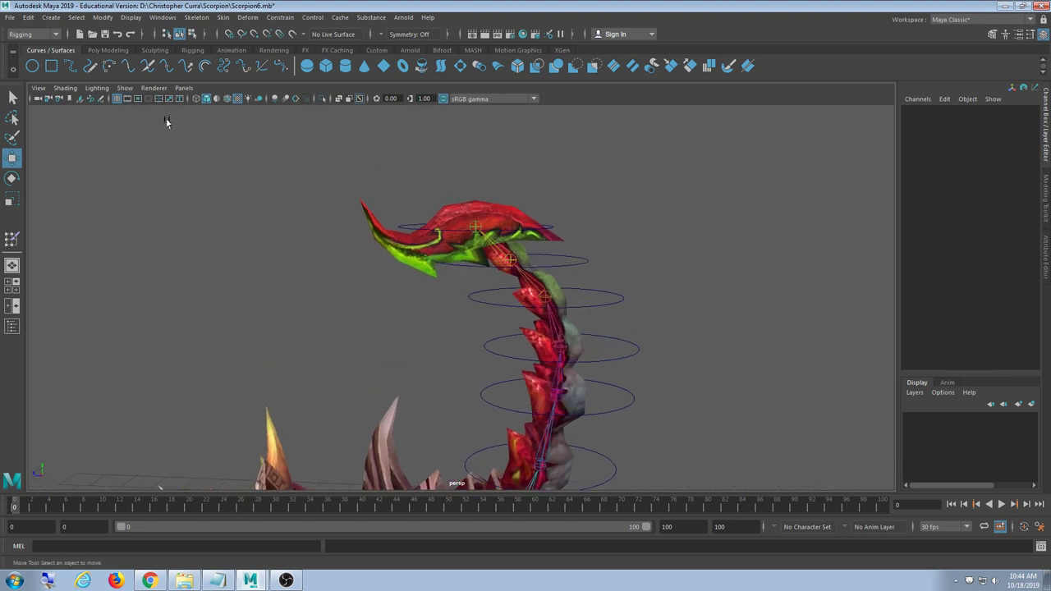
pyautogui.click(124, 90)
pyautogui.click(165, 201)
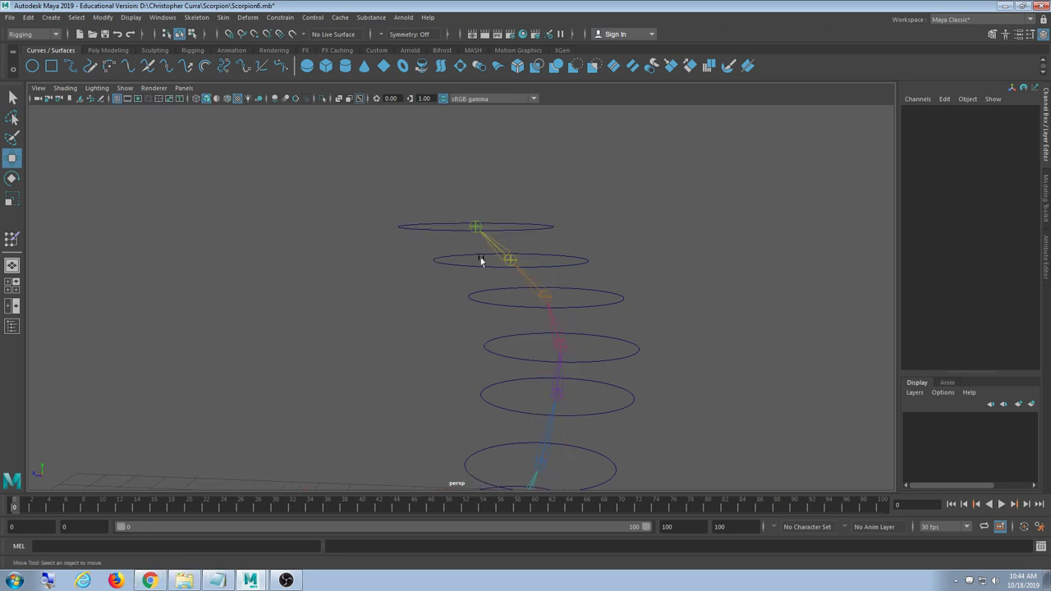
# Select the Tail7 joint and its RootCtrl1 circle, and open the Orient Constraint options
pyautogui.keyDown('alt'); pyautogui.moveTo(481, 260); pyautogui.dragTo(427, 265); pyautogui.keyUp('alt')
pyautogui.keyDown('alt'); pyautogui.moveTo(427, 265); pyautogui.dragTo(474, 278, button='right'); pyautogui.keyUp('alt')
pyautogui.click(394, 198)
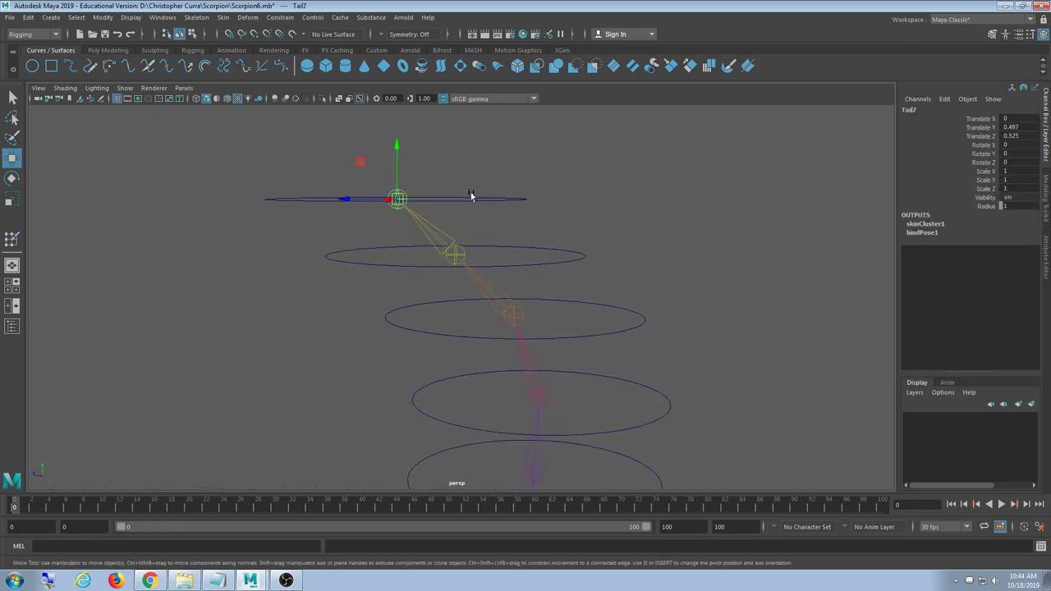
pyautogui.click(281, 17)
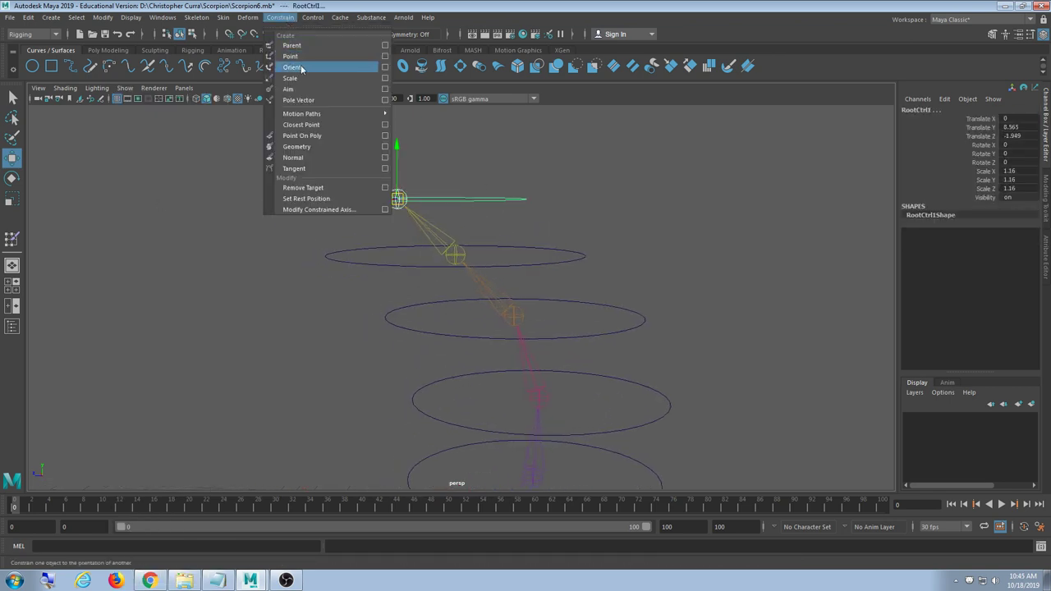
pyautogui.click(384, 67)
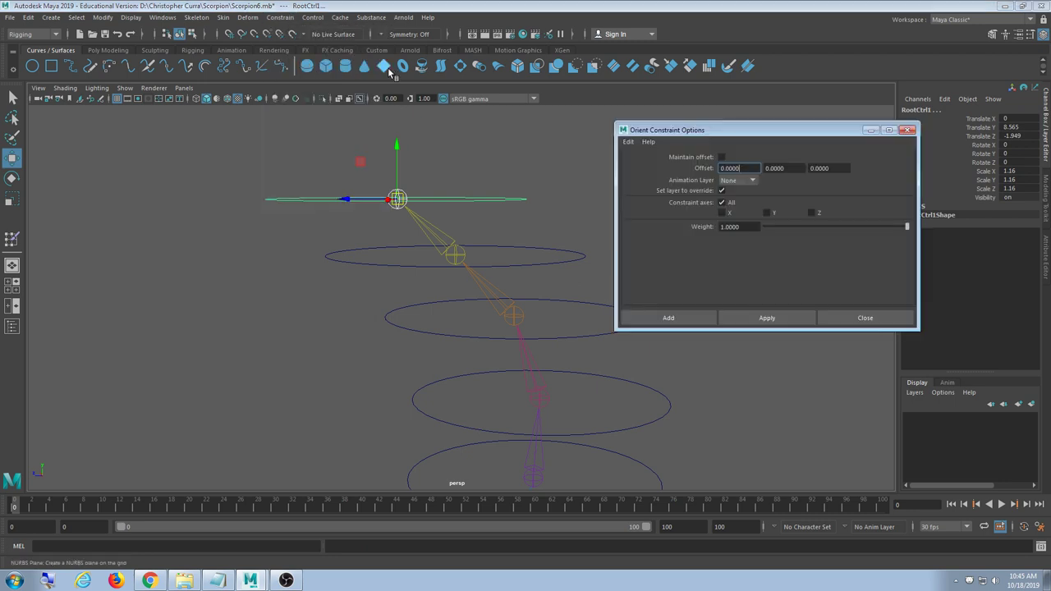
pyautogui.moveTo(747, 132); pyautogui.dragTo(756, 120)
# Open the Hypergraph Hierarchy, resize it beside the tail view, and bring the RootCtrl nodes into view
pyautogui.click(162, 17)
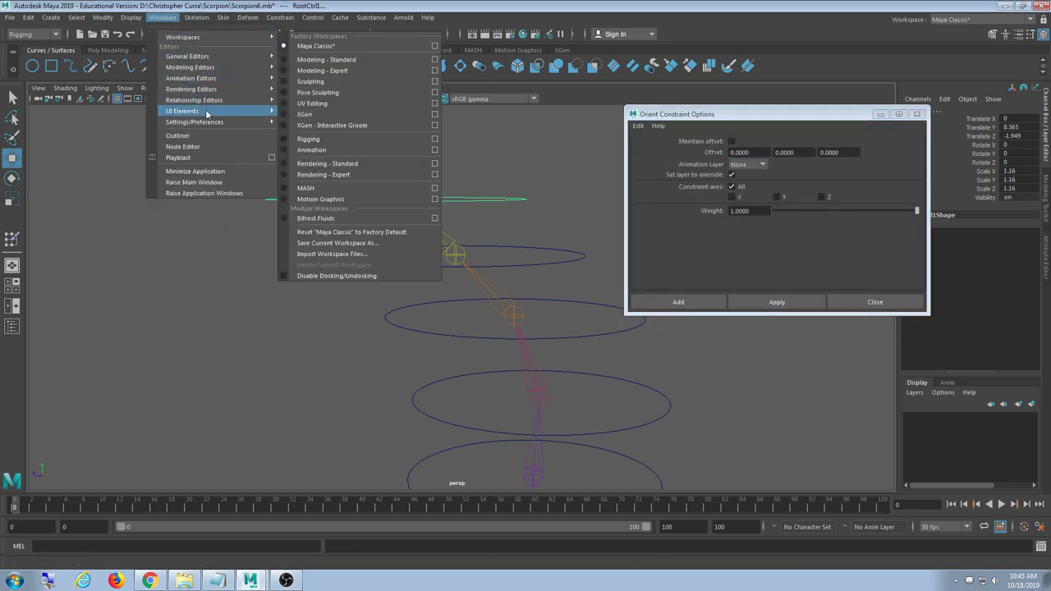
pyautogui.moveTo(207, 56)
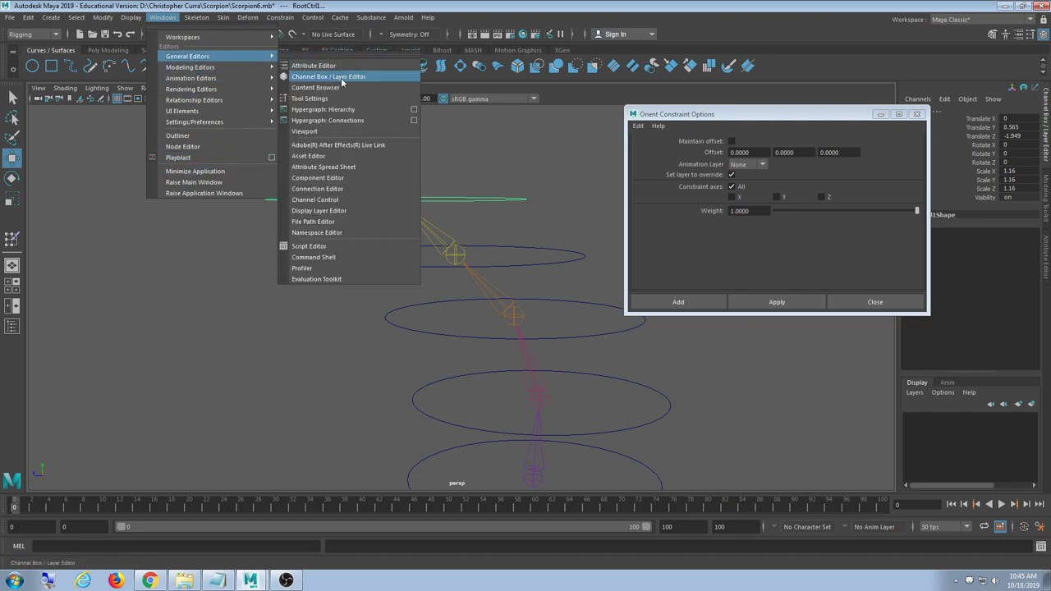
pyautogui.click(353, 109)
pyautogui.moveTo(352, 120); pyautogui.dragTo(271, 108)
pyautogui.moveTo(417, 352); pyautogui.dragTo(340, 473)
pyautogui.keyDown('alt'); pyautogui.moveTo(229, 363); pyautogui.dragTo(153, 328, button='middle'); pyautogui.keyUp('alt')
pyautogui.scroll(-8, 152, 329)
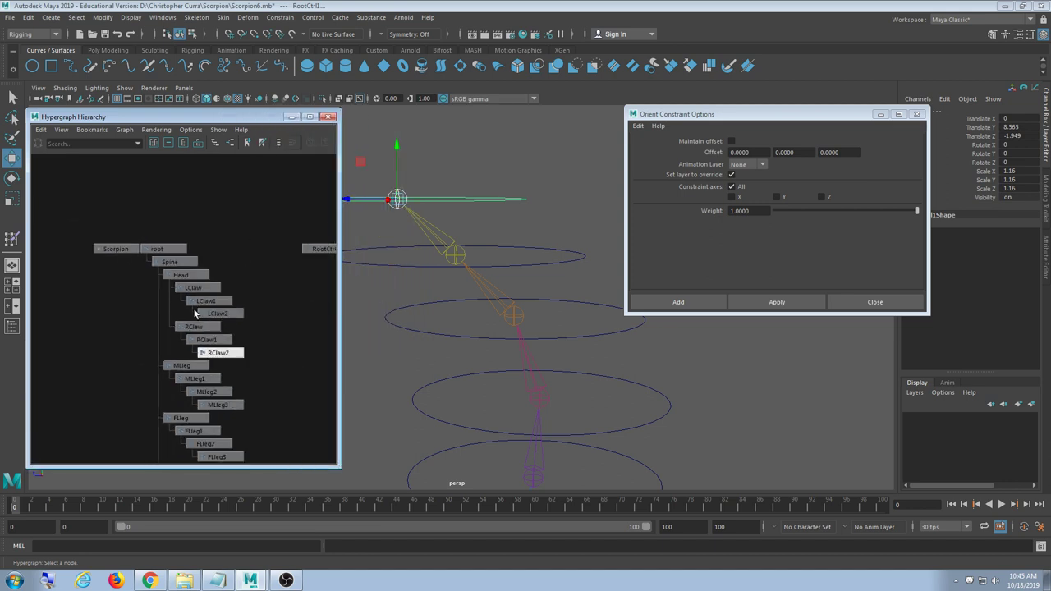
pyautogui.keyDown('alt'); pyautogui.moveTo(243, 280); pyautogui.dragTo(162, 285, button='middle'); pyautogui.keyUp('alt')
pyautogui.scroll(4, 182, 293)
# Try to orient-constrain the RootCtrl1 circle to the Tail7 joint with Maintain offset off
pyautogui.keyDown('alt'); pyautogui.moveTo(429, 274); pyautogui.dragTo(487, 245, button='middle'); pyautogui.keyUp('alt')
pyautogui.keyDown('alt'); pyautogui.moveTo(487, 245); pyautogui.dragTo(503, 274); pyautogui.keyUp('alt')
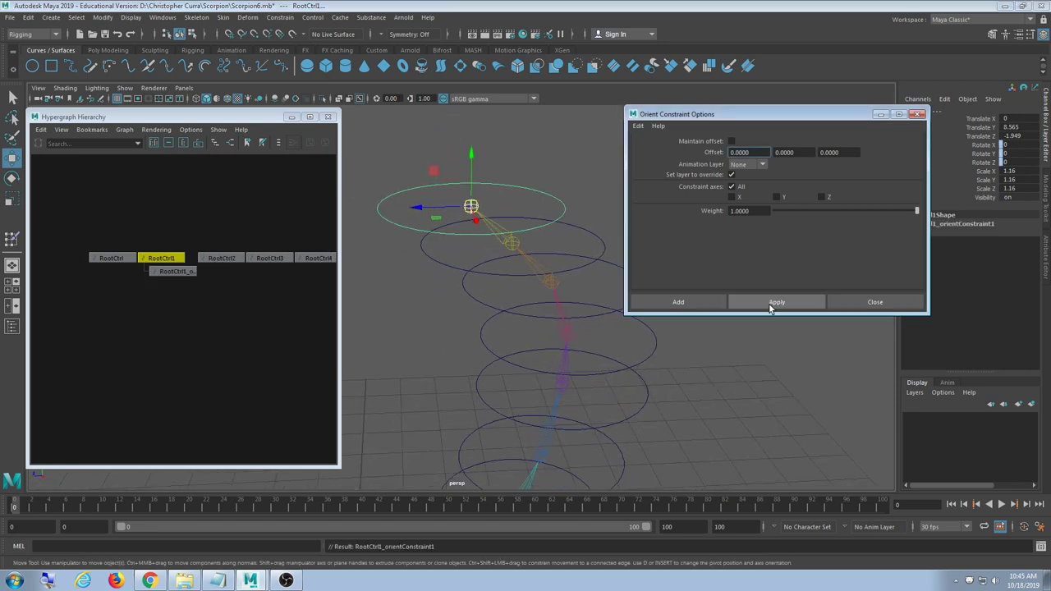
pyautogui.keyDown('alt'); pyautogui.moveTo(592, 383); pyautogui.dragTo(580, 379, button='middle'); pyautogui.keyUp('alt')
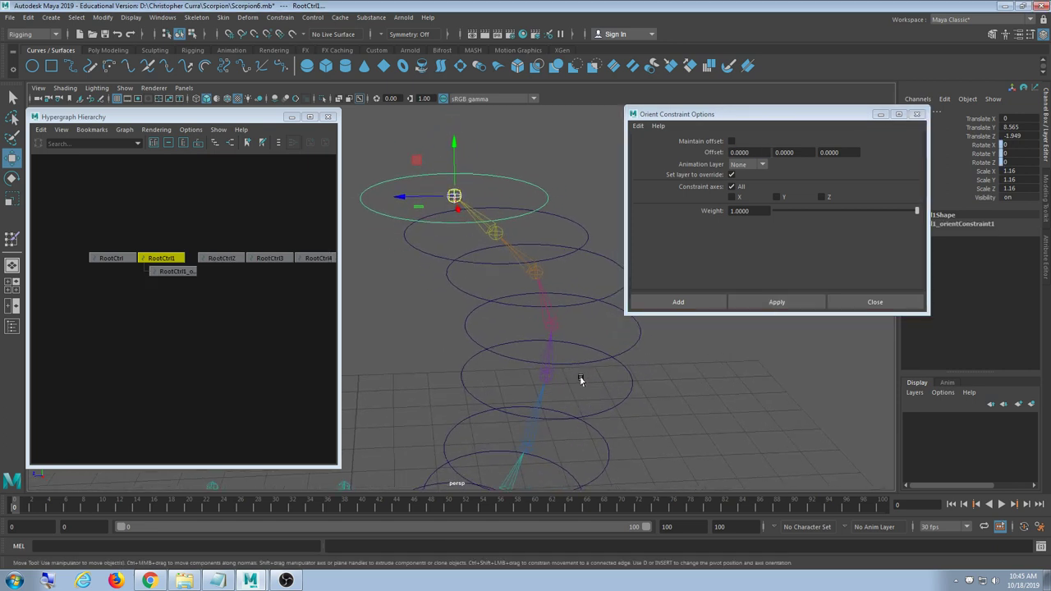
pyautogui.keyDown('alt'); pyautogui.moveTo(549, 365); pyautogui.dragTo(476, 337); pyautogui.keyUp('alt')
pyautogui.click(460, 331)
# Try to orient-constrain the RootCtrl2 circle to the Tail6 joint with Maintain offset off, and undo the constraint
pyautogui.scroll(-4, 469, 330)
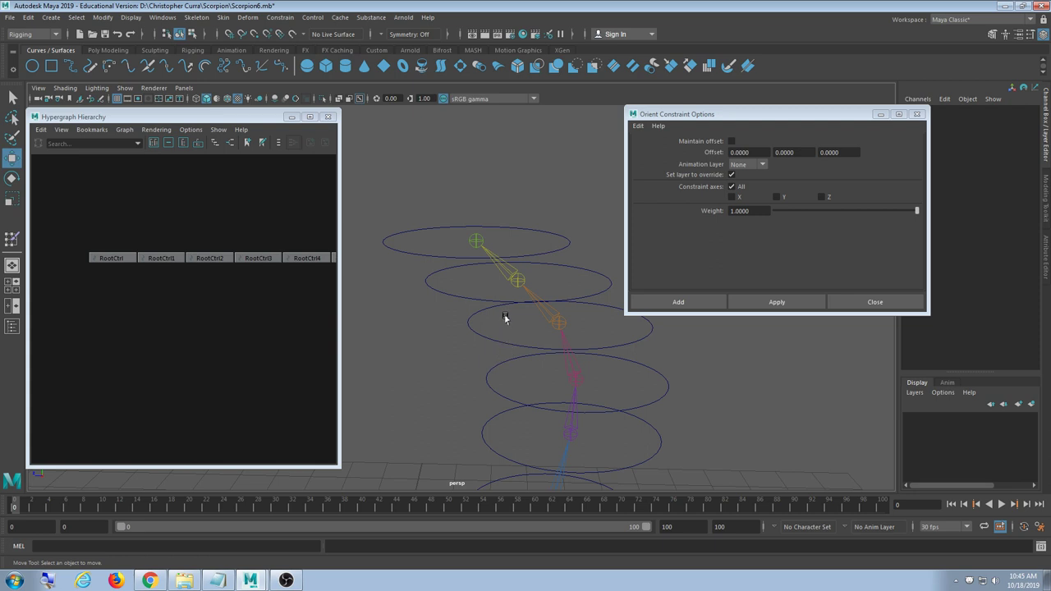
pyautogui.keyDown('alt'); pyautogui.moveTo(505, 319); pyautogui.dragTo(498, 283); pyautogui.keyUp('alt')
pyautogui.click(493, 251)
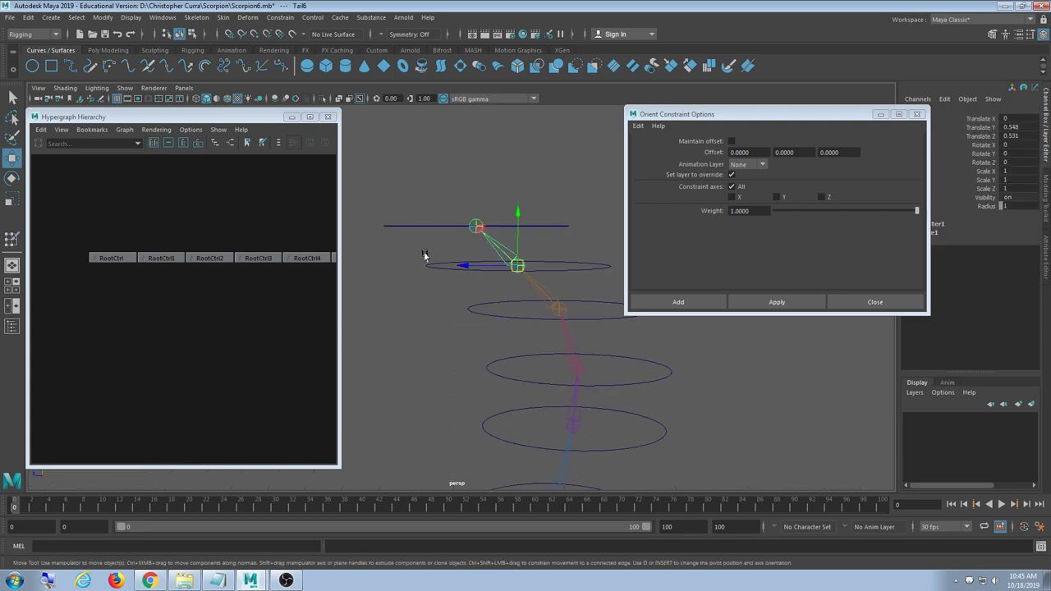
pyautogui.keyDown('shift'); pyautogui.click(426, 262); pyautogui.keyUp('shift')
pyautogui.click(743, 299)
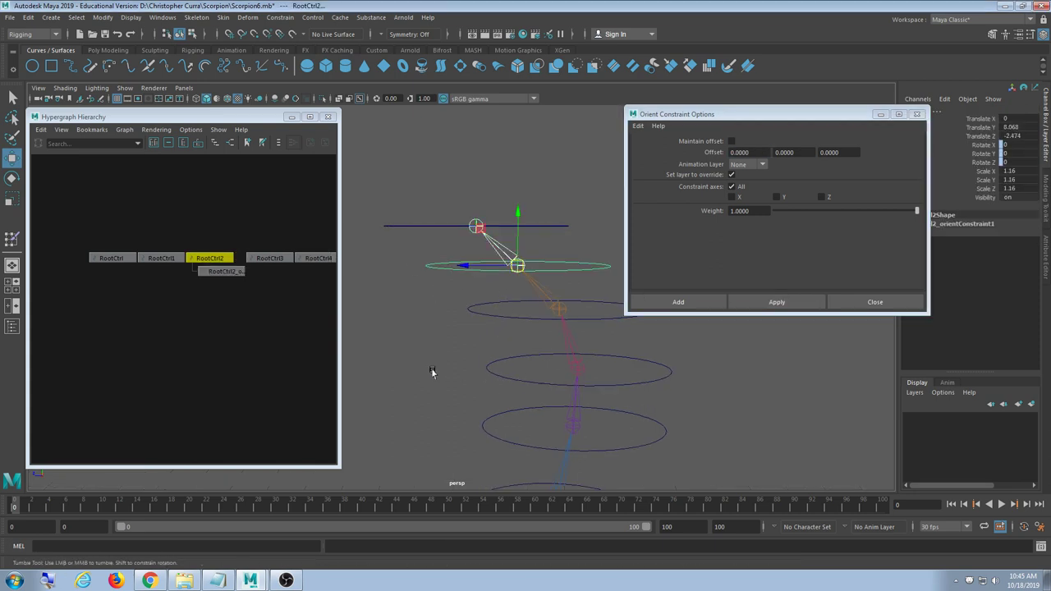
pyautogui.keyDown('alt'); pyautogui.moveTo(433, 373); pyautogui.dragTo(433, 374); pyautogui.keyUp('alt')
pyautogui.hotkey('ctrl', 'z')
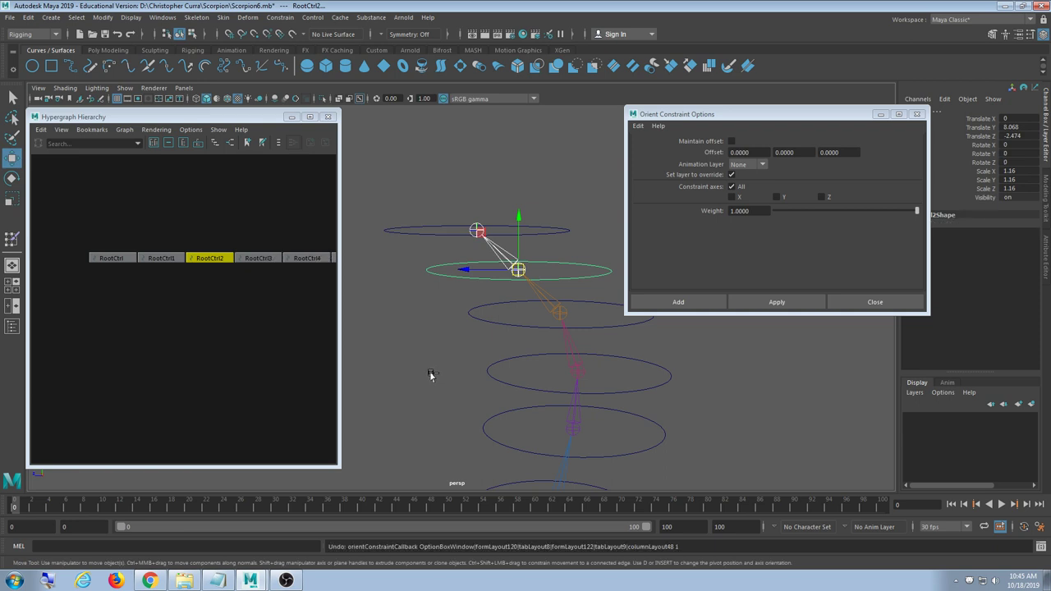
pyautogui.click(423, 370)
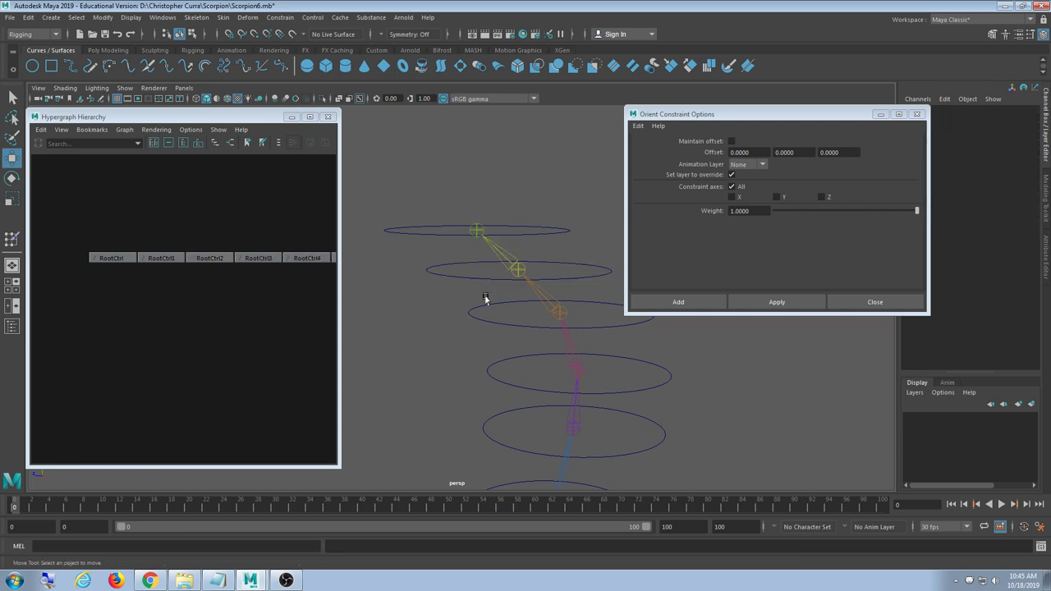
pyautogui.keyDown('alt'); pyautogui.moveTo(517, 339); pyautogui.dragTo(487, 141, button='middle'); pyautogui.keyUp('alt')
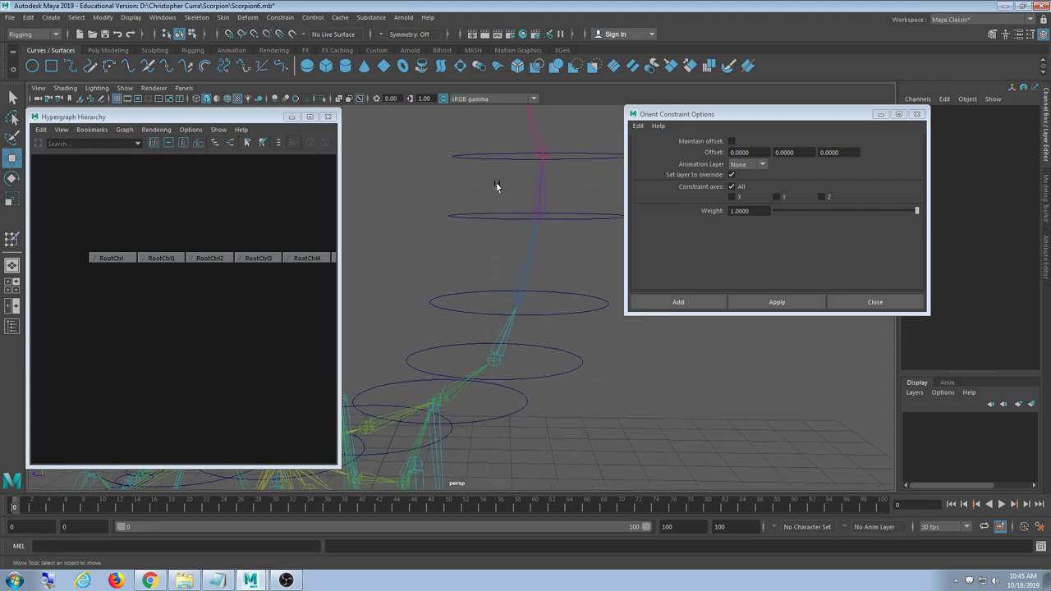
pyautogui.keyDown('alt'); pyautogui.moveTo(495, 219); pyautogui.dragTo(543, 309); pyautogui.keyUp('alt')
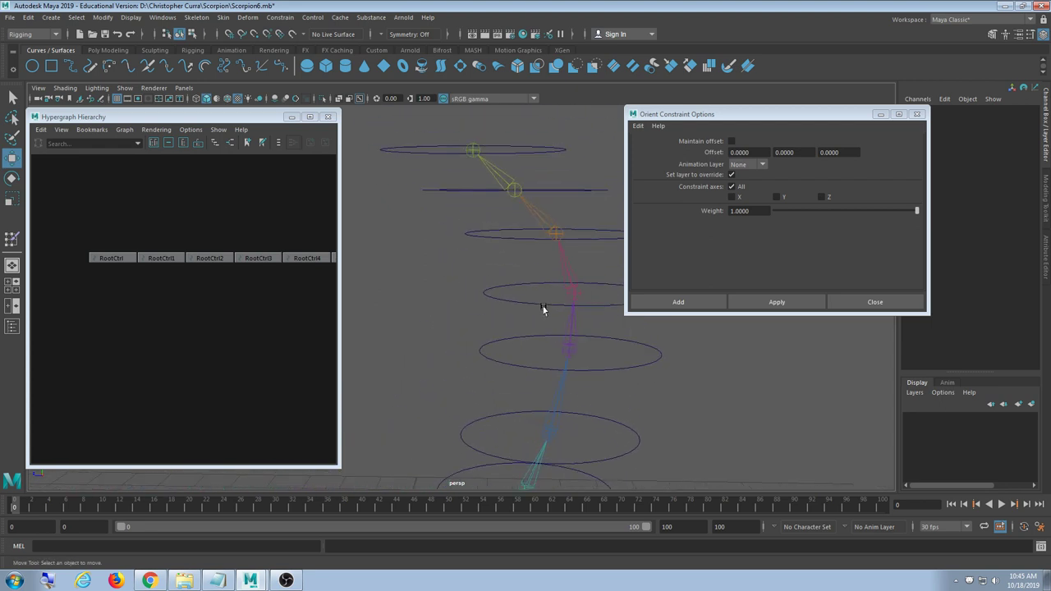
pyautogui.click(510, 190)
pyautogui.press('e')
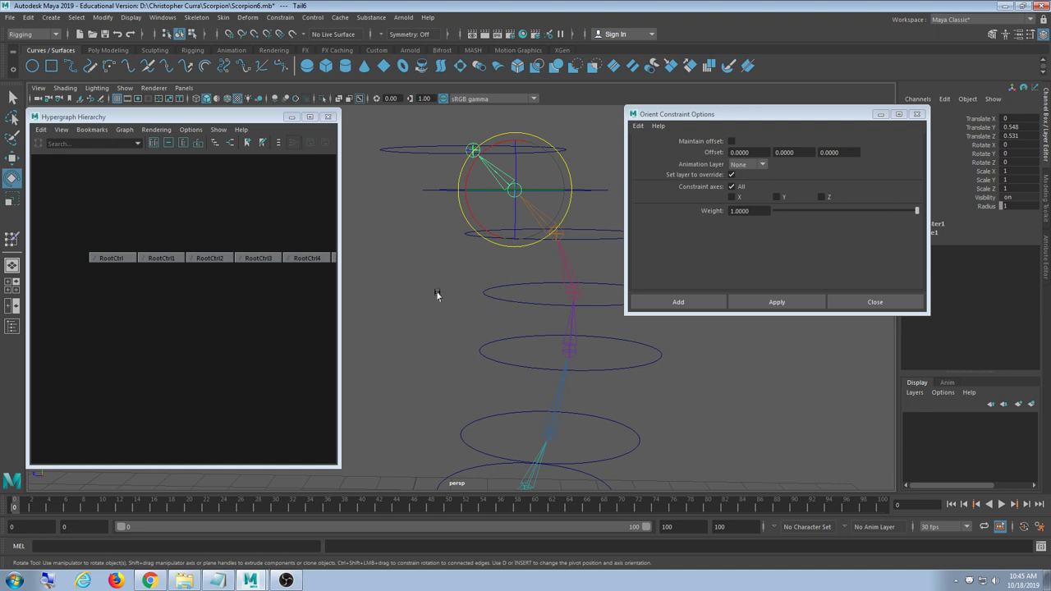
pyautogui.click(540, 228)
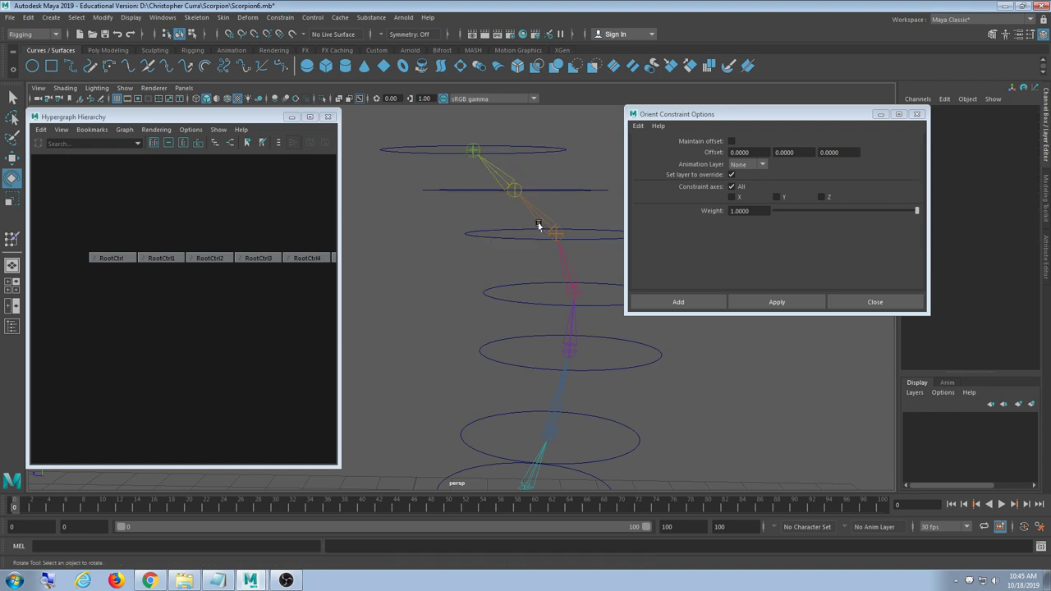
pyautogui.click(431, 297)
# Close the Hypergraph and Orient Constraint Options windows, and show the scorpion's polygon mesh in the perspective view
pyautogui.click(328, 117)
pyautogui.click(919, 114)
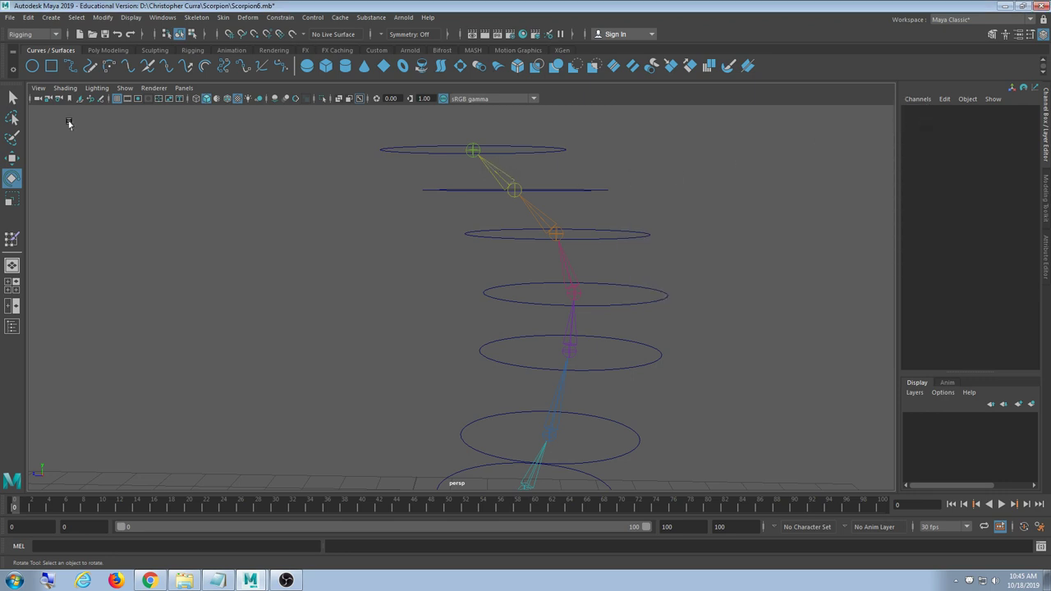
pyautogui.click(124, 88)
pyautogui.click(171, 202)
pyautogui.keyDown('alt'); pyautogui.moveTo(386, 272); pyautogui.dragTo(394, 277, button='middle'); pyautogui.keyUp('alt')
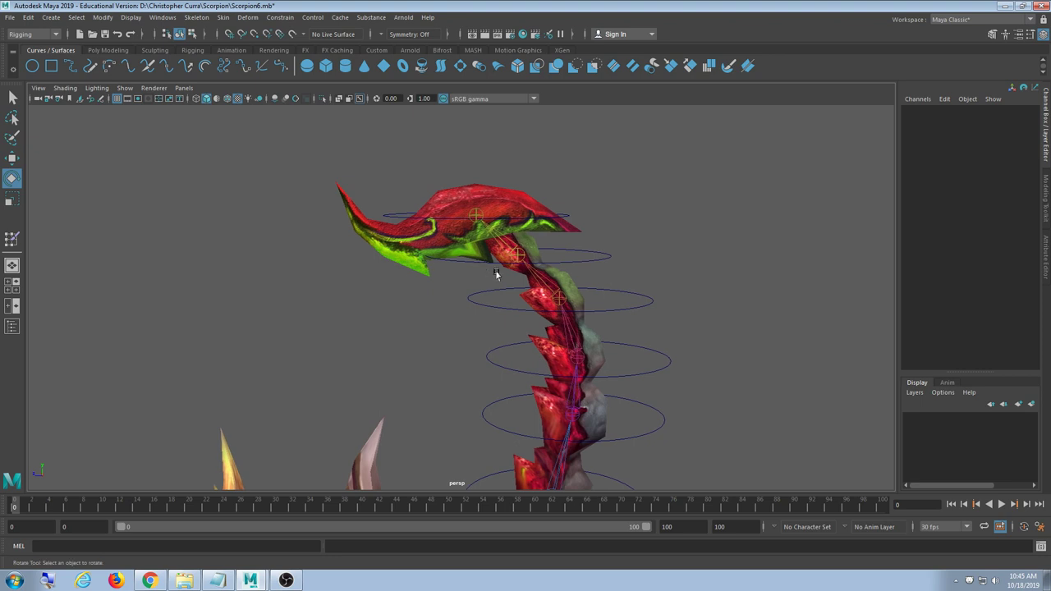
# Rotate the RootCtrl1 circle to about 64° and the RootCtrl2 circle to about 34° around X to follow the tail tip
pyautogui.click(563, 216)
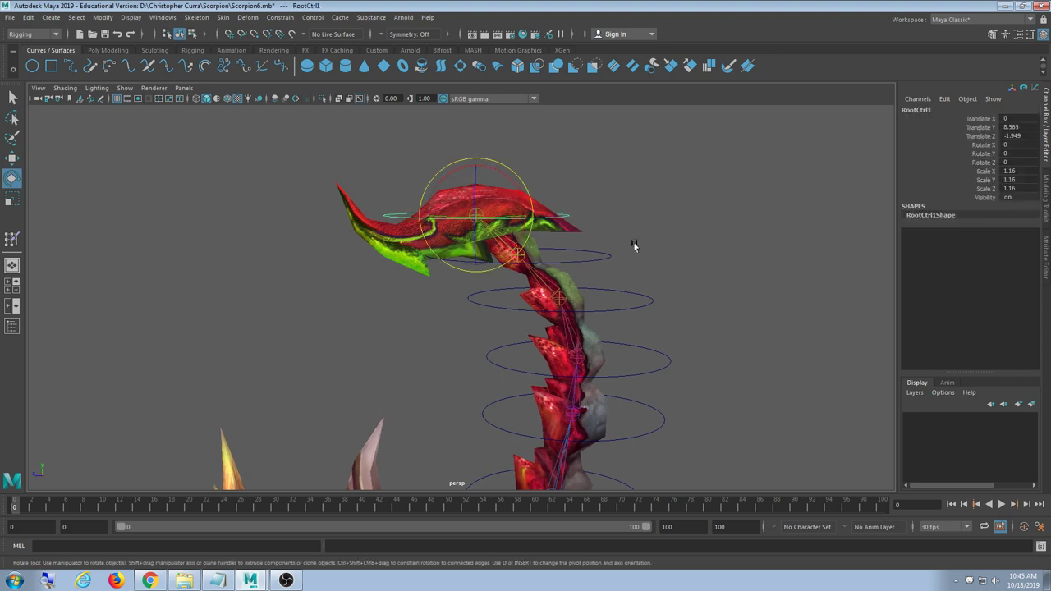
pyautogui.keyDown('alt'); pyautogui.moveTo(634, 246); pyautogui.dragTo(634, 359); pyautogui.keyUp('alt')
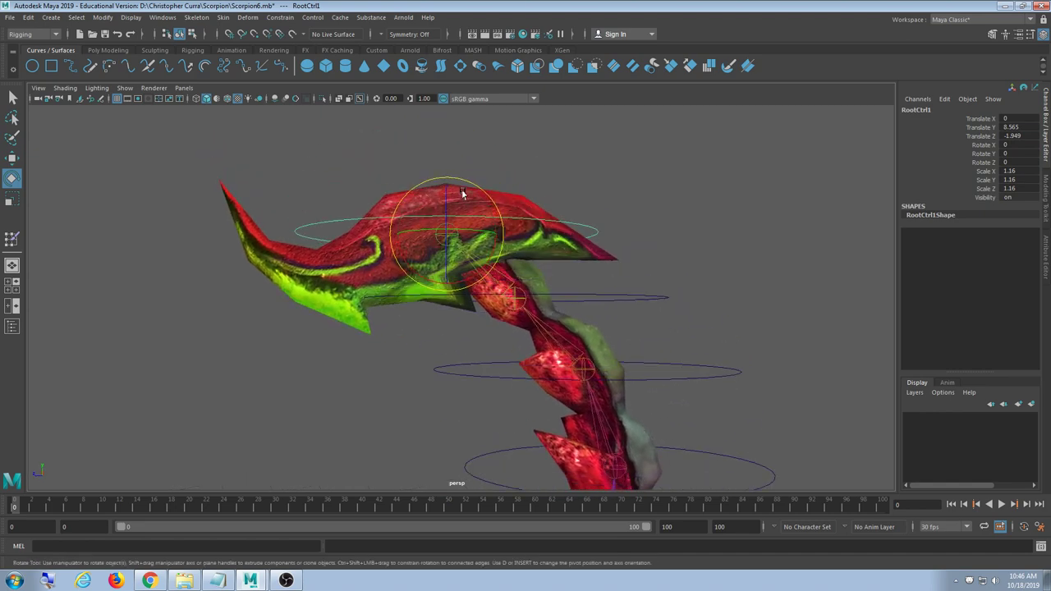
pyautogui.keyDown('alt'); pyautogui.moveTo(462, 194); pyautogui.dragTo(419, 292); pyautogui.keyUp('alt')
pyautogui.keyDown('alt'); pyautogui.moveTo(577, 339); pyautogui.dragTo(560, 273, button='middle'); pyautogui.keyUp('alt')
pyautogui.moveTo(671, 223); pyautogui.dragTo(576, 247)
pyautogui.moveTo(518, 213); pyautogui.dragTo(486, 207)
pyautogui.keyDown('alt'); pyautogui.moveTo(583, 274); pyautogui.dragTo(575, 246); pyautogui.keyUp('alt')
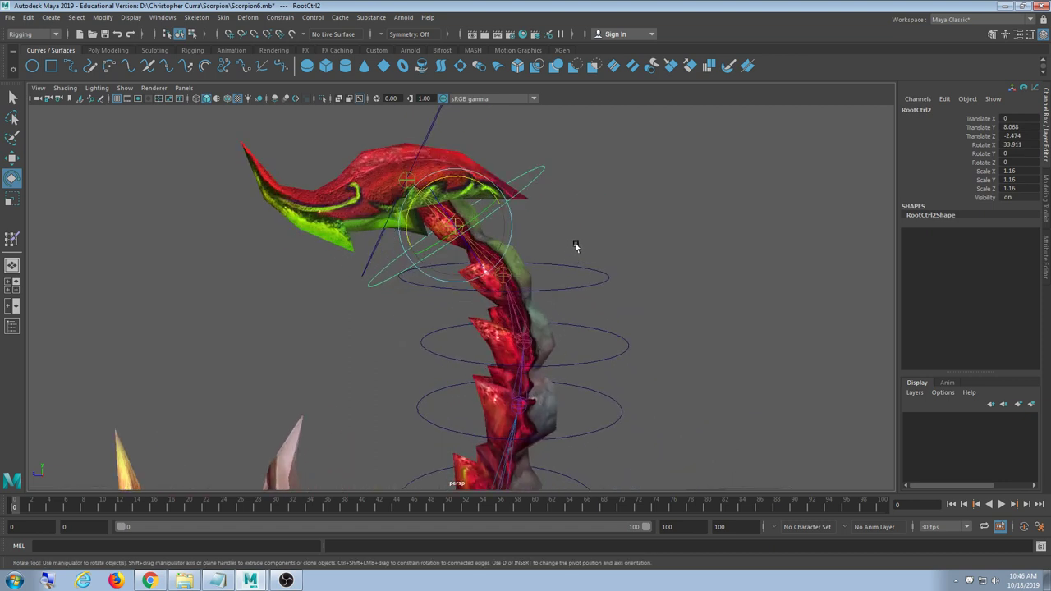
# Rotate the RootCtrl3 circle to about 21° and the RootCtrl5 circle to about -8.5° around X to follow the tail curve
pyautogui.click(486, 270)
pyautogui.moveTo(510, 231); pyautogui.dragTo(464, 239)
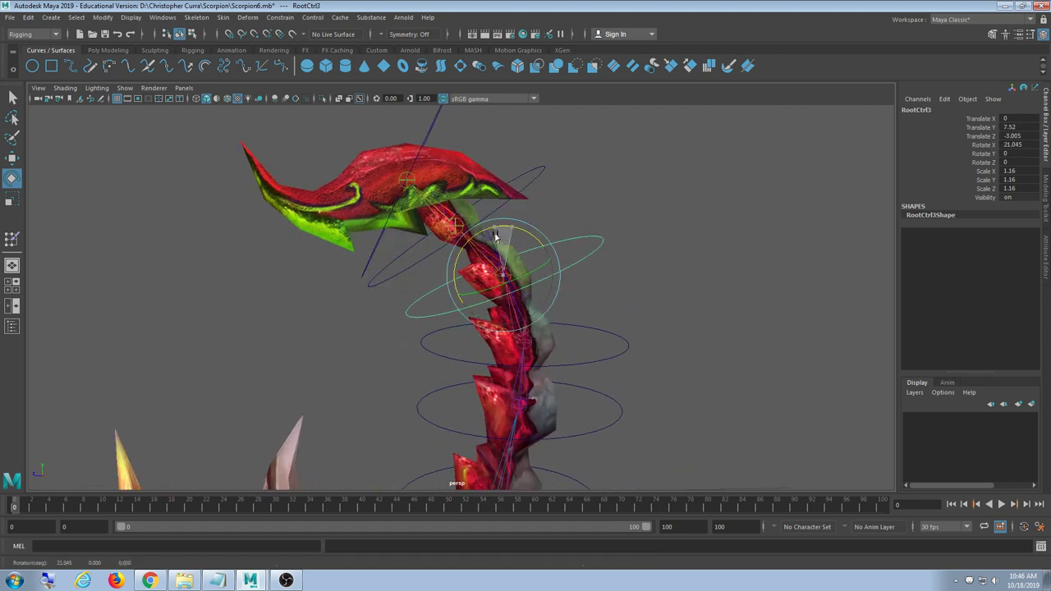
pyautogui.moveTo(606, 305); pyautogui.dragTo(616, 366)
pyautogui.keyDown('alt'); pyautogui.moveTo(615, 366); pyautogui.dragTo(612, 286, button='middle'); pyautogui.keyUp('alt')
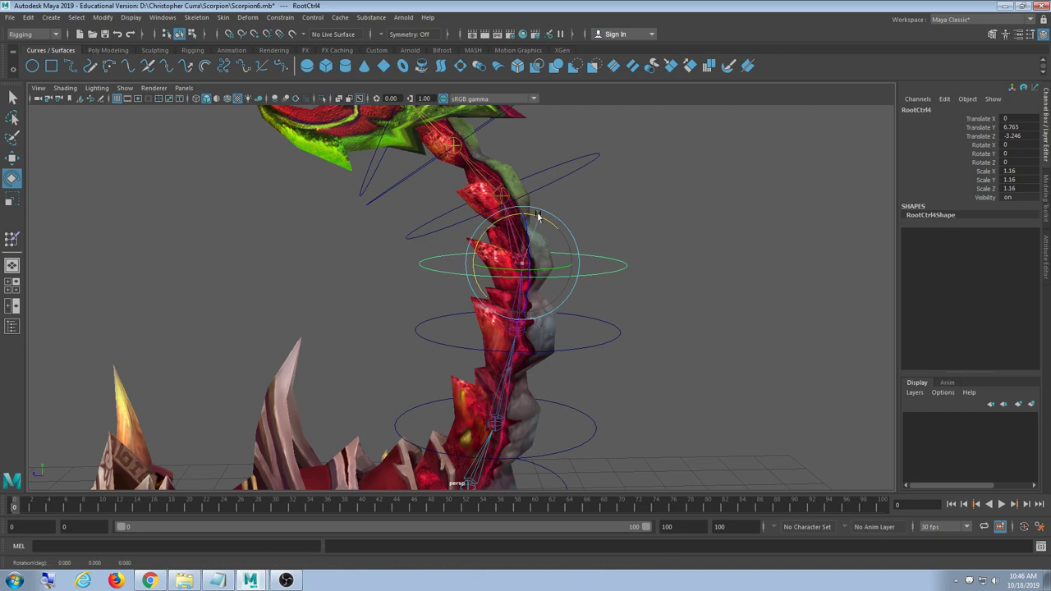
pyautogui.moveTo(620, 264)
pyautogui.keyDown('alt'); pyautogui.mouseDown()
pyautogui.moveTo(638, 321)
pyautogui.moveTo(620, 263)
pyautogui.mouseUp(); pyautogui.keyUp('alt')
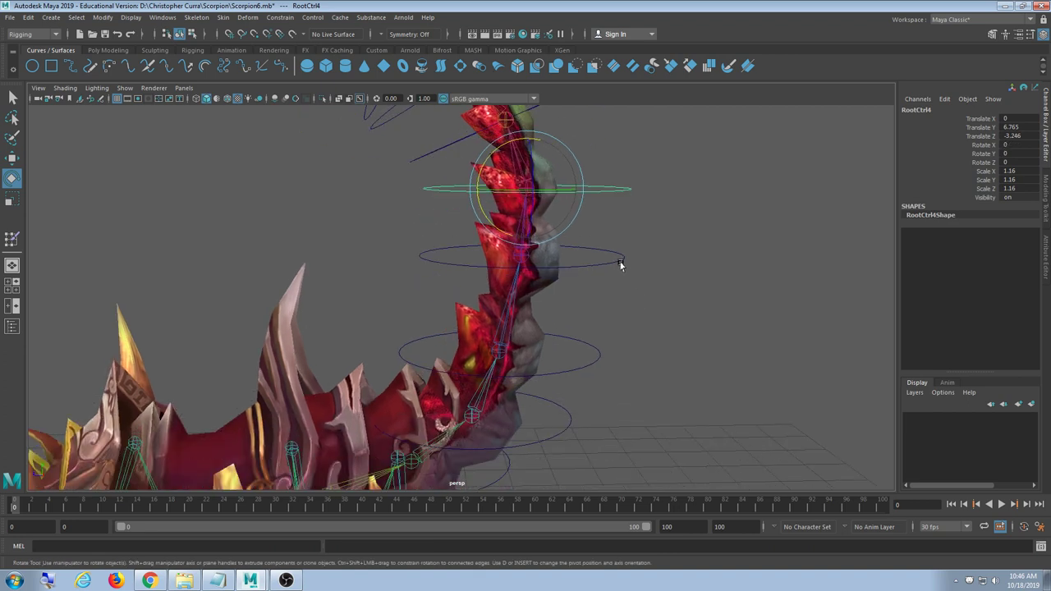
pyautogui.click(621, 262)
pyautogui.keyDown('alt'); pyautogui.moveTo(620, 325); pyautogui.dragTo(587, 228); pyautogui.keyUp('alt')
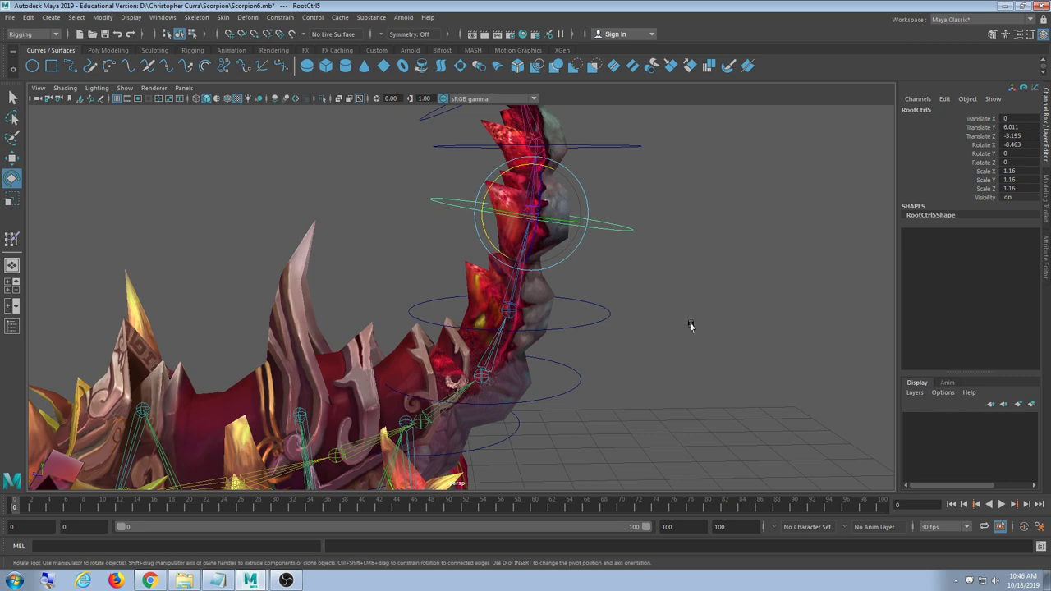
# Rotate the RootCtrl6 circle to about -19° and the RootCtrl7 circle to about -29° around X along the lower tail
pyautogui.click(584, 343)
pyautogui.moveTo(489, 276); pyautogui.dragTo(511, 267)
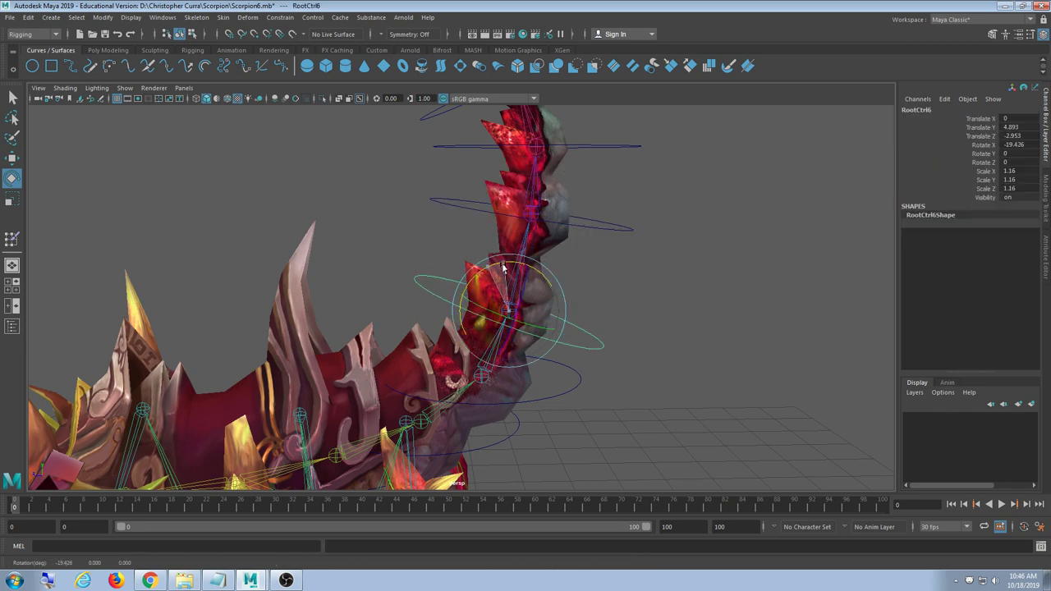
pyautogui.keyDown('alt'); pyautogui.moveTo(578, 375); pyautogui.dragTo(577, 306, button='middle'); pyautogui.keyUp('alt')
pyautogui.click(572, 314)
pyautogui.moveTo(514, 279); pyautogui.dragTo(524, 277)
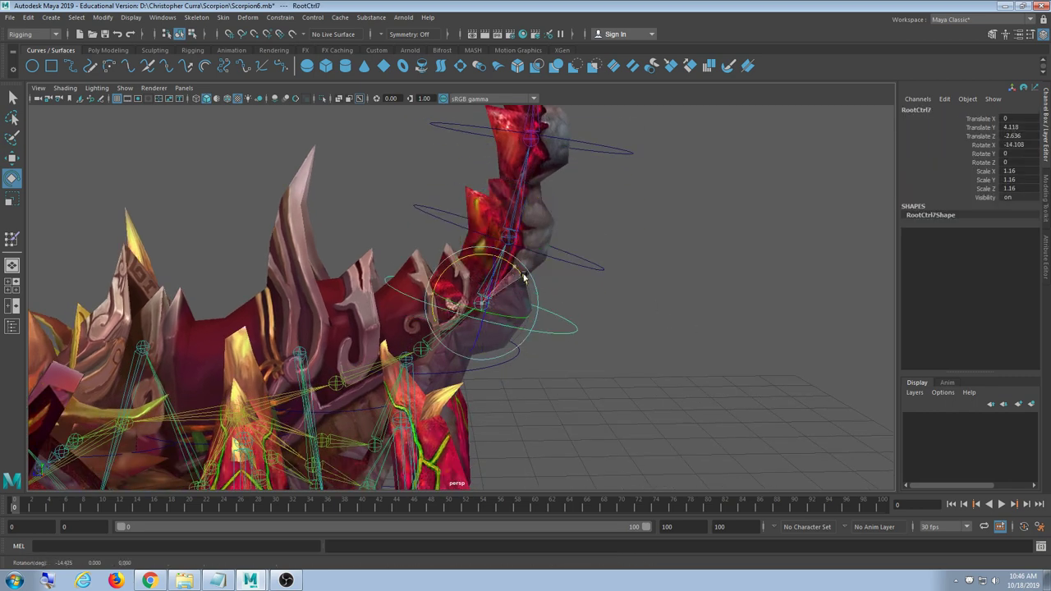
# Rotate the RootCtrl8 circle at the tail base to about -50° around X and scale it uniformly to about 1.5
pyautogui.keyDown('alt'); pyautogui.moveTo(545, 375); pyautogui.dragTo(584, 342); pyautogui.keyUp('alt')
pyautogui.click(505, 283)
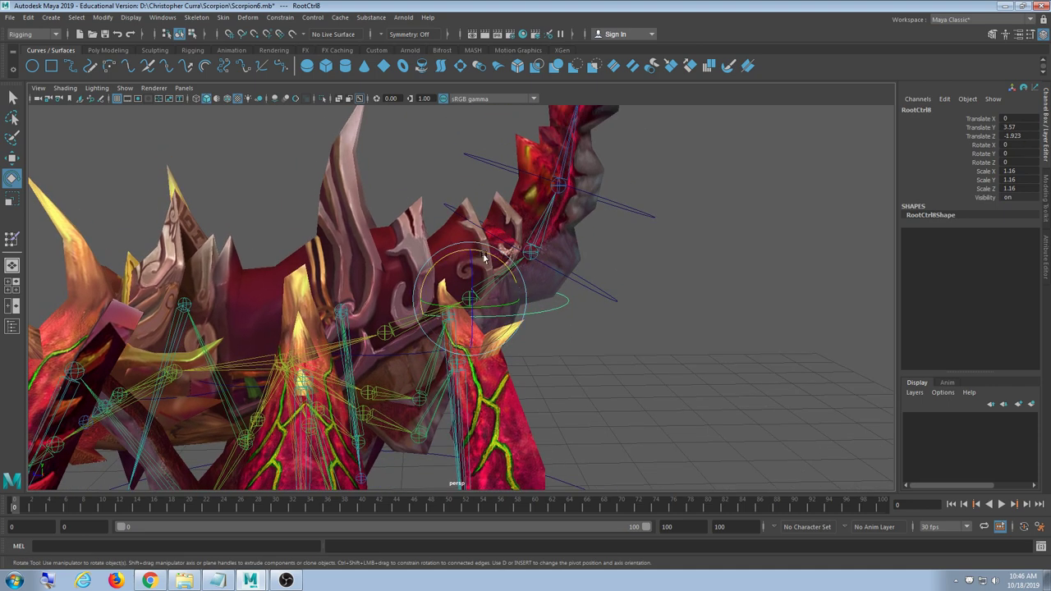
pyautogui.moveTo(485, 259); pyautogui.dragTo(534, 277)
pyautogui.press('r')
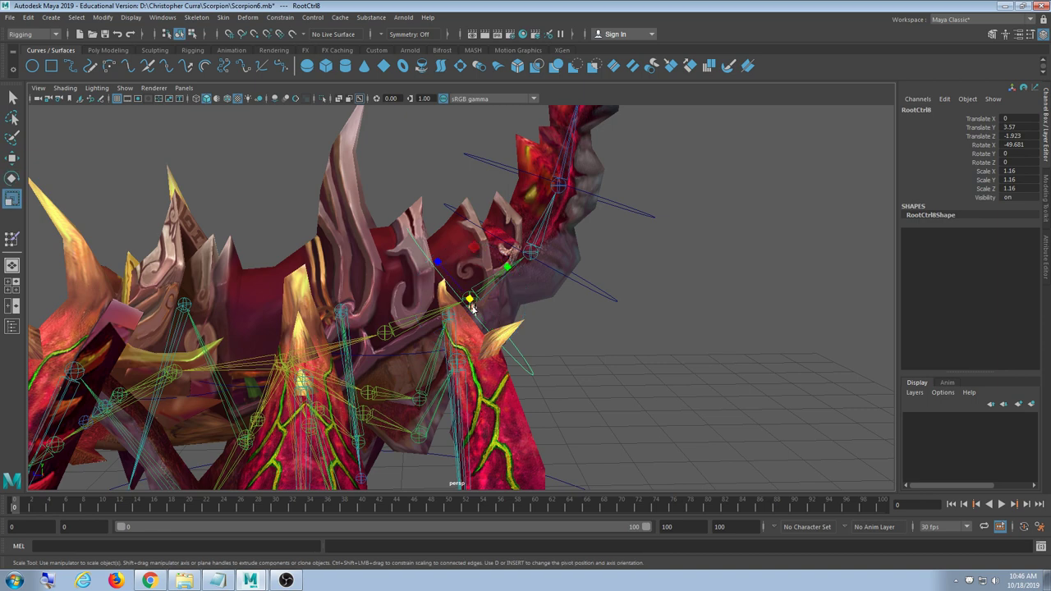
pyautogui.moveTo(471, 306); pyautogui.dragTo(513, 307)
# Rotate the RootCtrl9 circle to about -68° around X and scale it uniformly to about 2.0 around the rear body
pyautogui.keyDown('alt'); pyautogui.moveTo(488, 355); pyautogui.dragTo(502, 306); pyautogui.keyUp('alt')
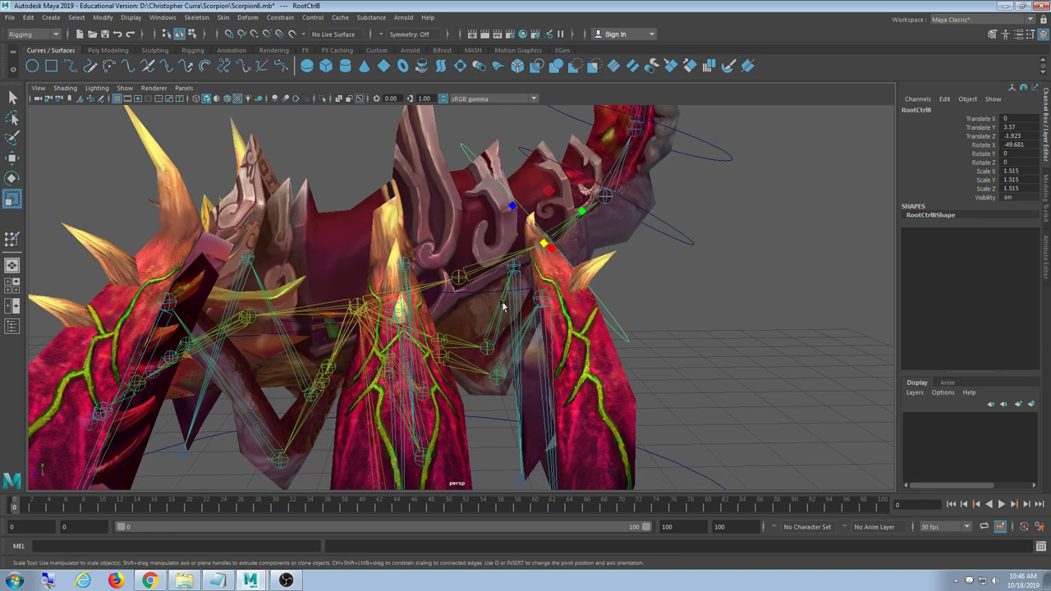
pyautogui.click(490, 293)
pyautogui.press('e')
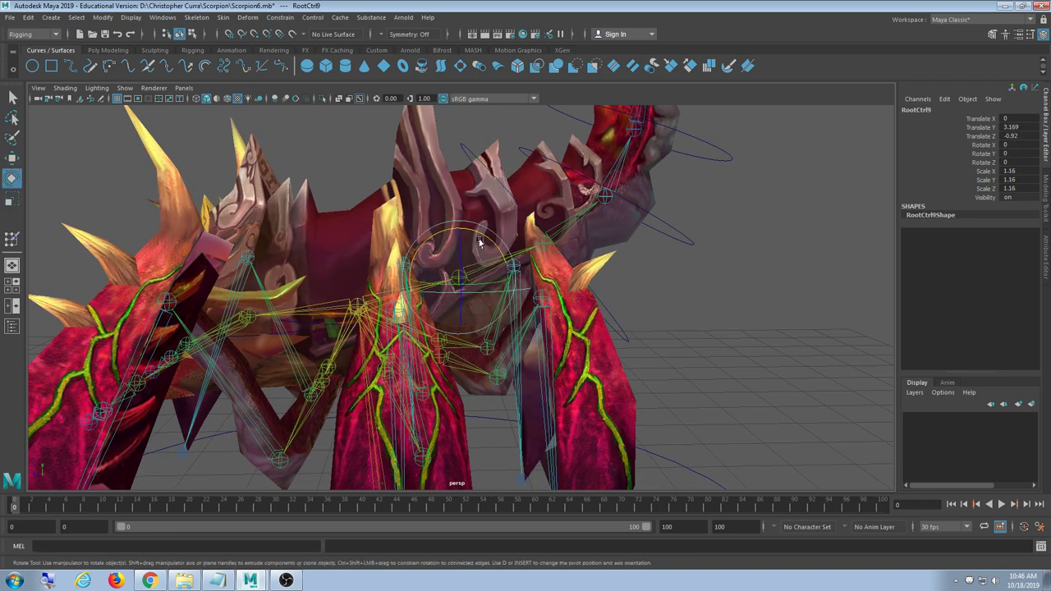
pyautogui.moveTo(481, 244); pyautogui.dragTo(598, 365)
pyautogui.press('r')
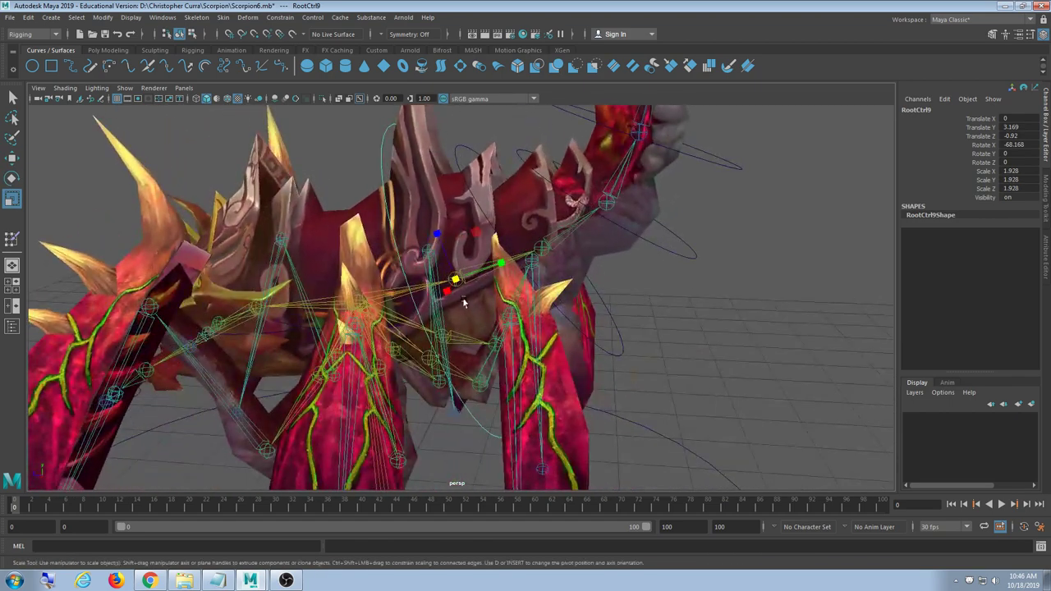
pyautogui.moveTo(463, 285); pyautogui.dragTo(494, 283)
# Scale the RootCtrl1 and RootCtrl2 circles at the tail tip uniformly to about 0.88
pyautogui.scroll(-4, 633, 263)
pyautogui.keyDown('alt'); pyautogui.moveTo(633, 279); pyautogui.dragTo(627, 359, button='middle'); pyautogui.keyUp('alt')
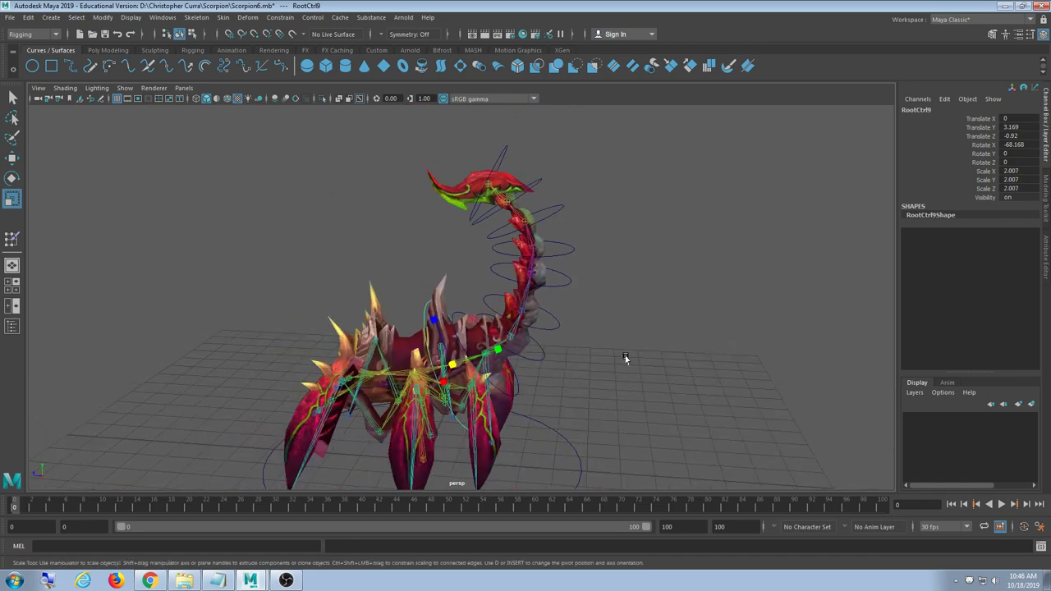
pyautogui.keyDown('alt'); pyautogui.moveTo(578, 352); pyautogui.dragTo(568, 325); pyautogui.keyUp('alt')
pyautogui.keyDown('alt'); pyautogui.moveTo(568, 325); pyautogui.dragTo(568, 382, button='middle'); pyautogui.keyUp('alt')
pyautogui.scroll(3, 567, 383)
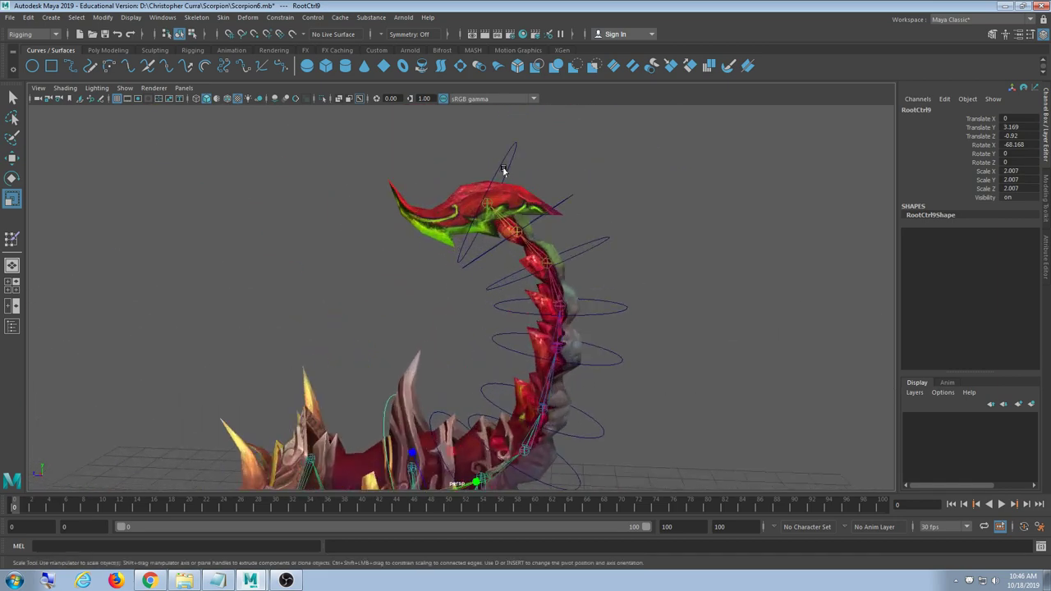
pyautogui.click(508, 185)
pyautogui.keyDown('alt'); pyautogui.moveTo(488, 205); pyautogui.dragTo(463, 223); pyautogui.keyUp('alt')
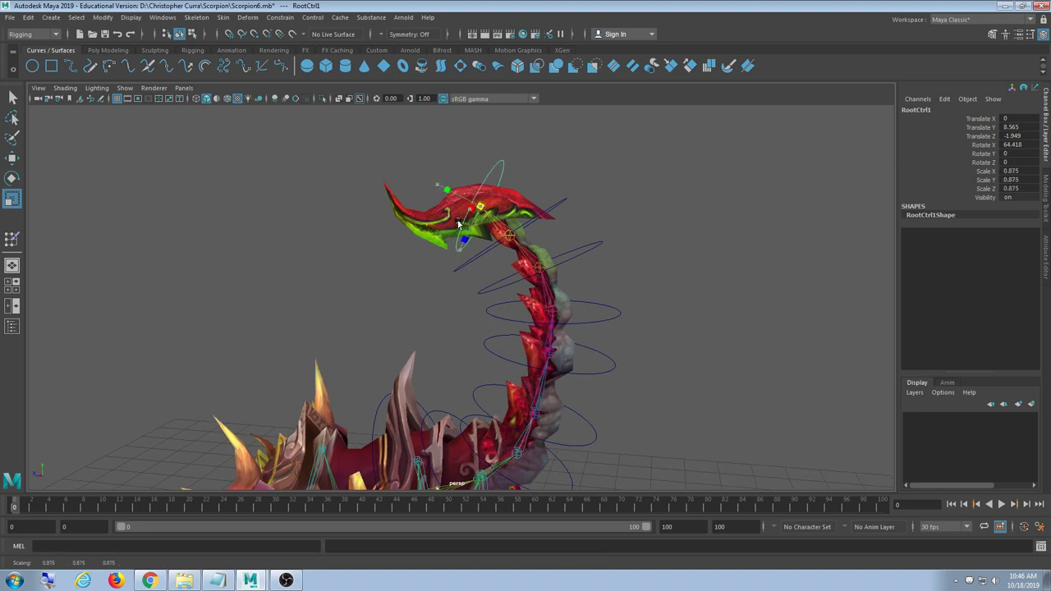
pyautogui.click(559, 206)
pyautogui.keyDown('alt'); pyautogui.moveTo(559, 206); pyautogui.dragTo(458, 246); pyautogui.keyUp('alt')
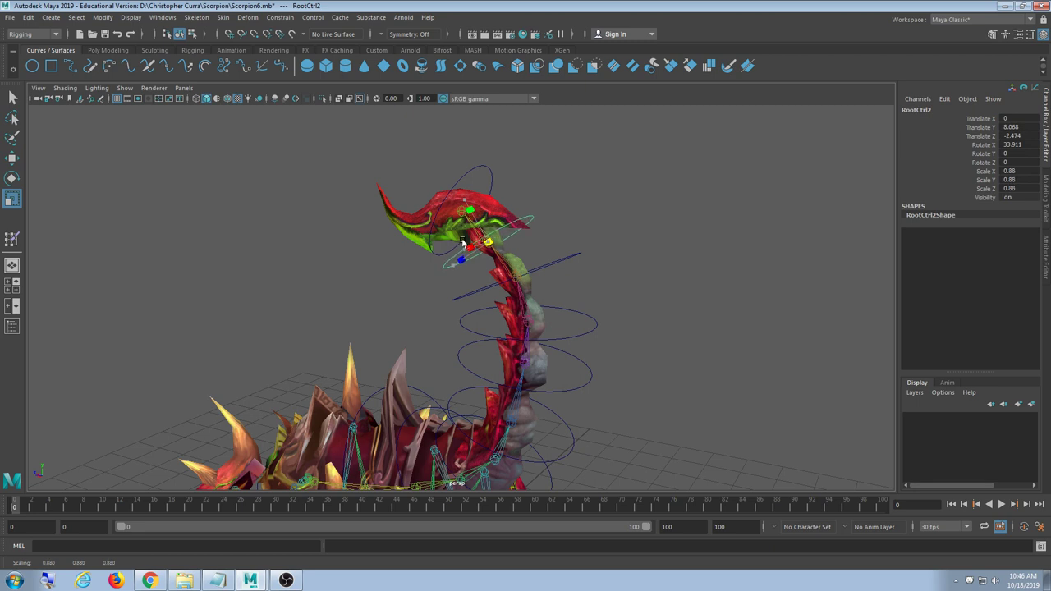
# Scale down the RootCtrl3, RootCtrl4, RootCtrl5 and RootCtrl6 circles to fit more closely around the tail
pyautogui.click(553, 264)
pyautogui.keyDown('alt'); pyautogui.moveTo(553, 264); pyautogui.dragTo(493, 241); pyautogui.keyUp('alt')
pyautogui.click(589, 291)
pyautogui.moveTo(541, 288); pyautogui.dragTo(515, 287)
pyautogui.click(590, 333)
pyautogui.keyDown('alt'); pyautogui.moveTo(596, 369); pyautogui.dragTo(544, 284); pyautogui.keyUp('alt')
pyautogui.keyDown('alt'); pyautogui.moveTo(598, 363); pyautogui.dragTo(563, 312); pyautogui.keyUp('alt')
pyautogui.click(575, 326)
# Scale the RootCtrl7 circle on the lower tail uniformly to about 1.11
pyautogui.keyDown('alt'); pyautogui.moveTo(592, 364); pyautogui.dragTo(615, 313, button='middle'); pyautogui.keyUp('alt')
pyautogui.click(623, 335)
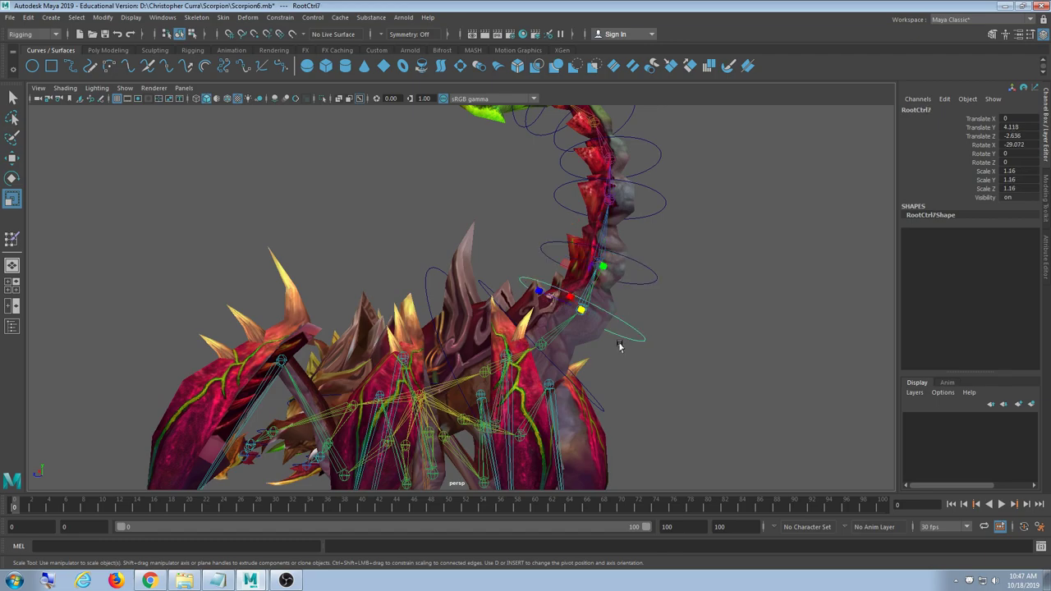
pyautogui.moveTo(581, 309); pyautogui.dragTo(575, 312)
pyautogui.keyDown('alt'); pyautogui.moveTo(577, 314); pyautogui.dragTo(592, 345); pyautogui.keyUp('alt')
pyautogui.keyDown('alt'); pyautogui.moveTo(592, 345); pyautogui.dragTo(594, 279, button='middle'); pyautogui.keyUp('alt')
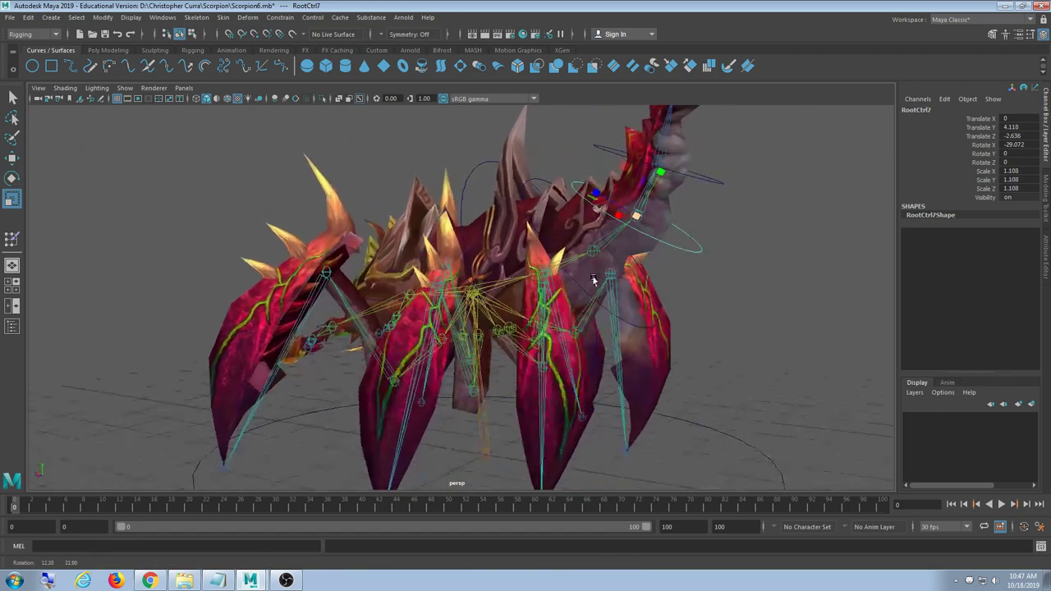
# Rotate the RootCtrl10 circle to about 86° around X and scale it uniformly to about 2.26 around the body
pyautogui.keyDown('alt'); pyautogui.moveTo(594, 279); pyautogui.dragTo(461, 242); pyautogui.keyUp('alt')
pyautogui.click(519, 292)
pyautogui.press('w')
pyautogui.press('e')
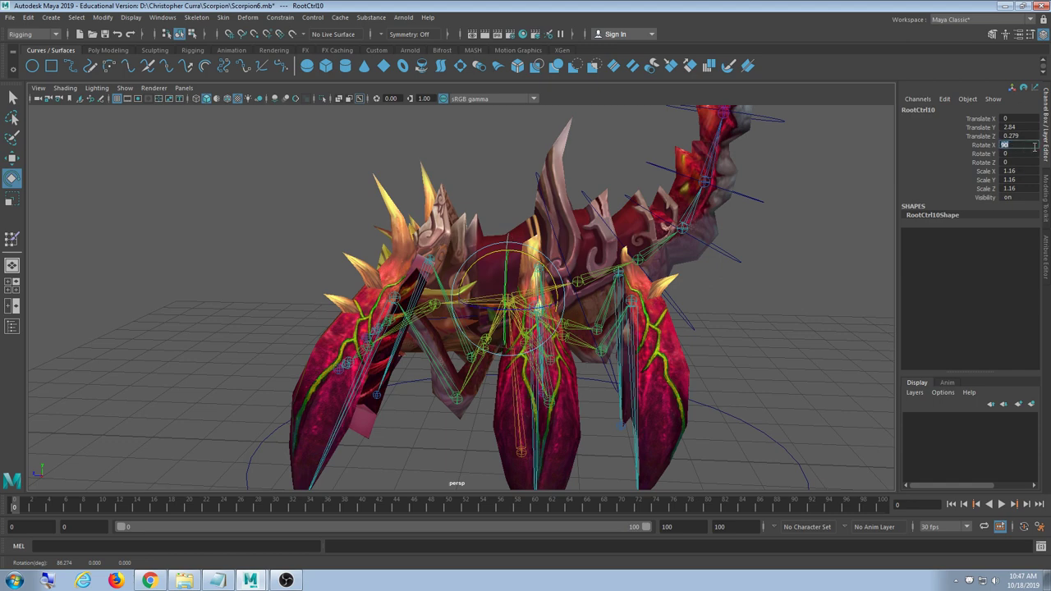
pyautogui.press('Return')
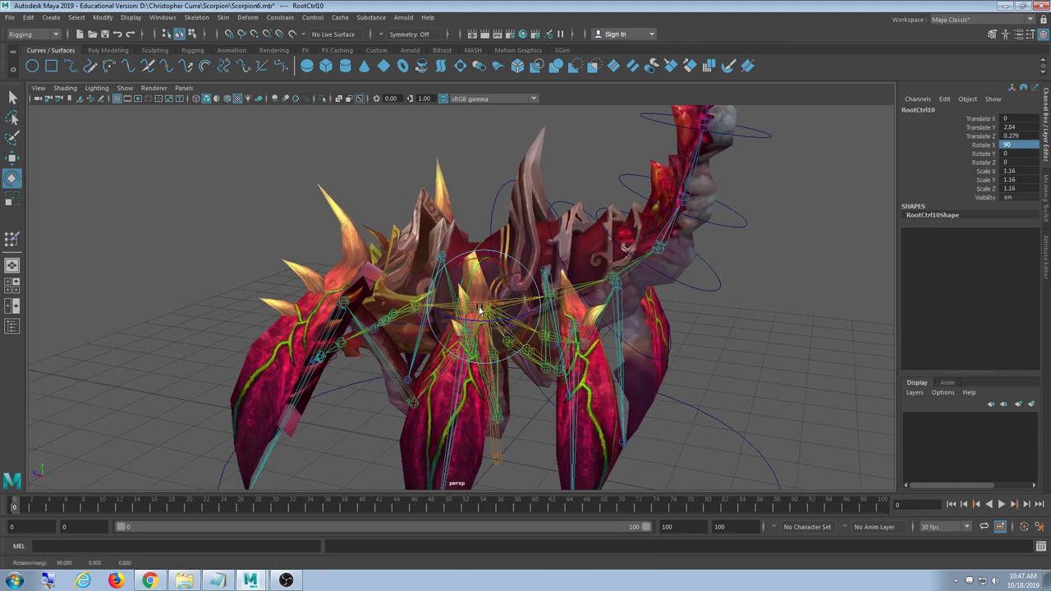
pyautogui.press('r')
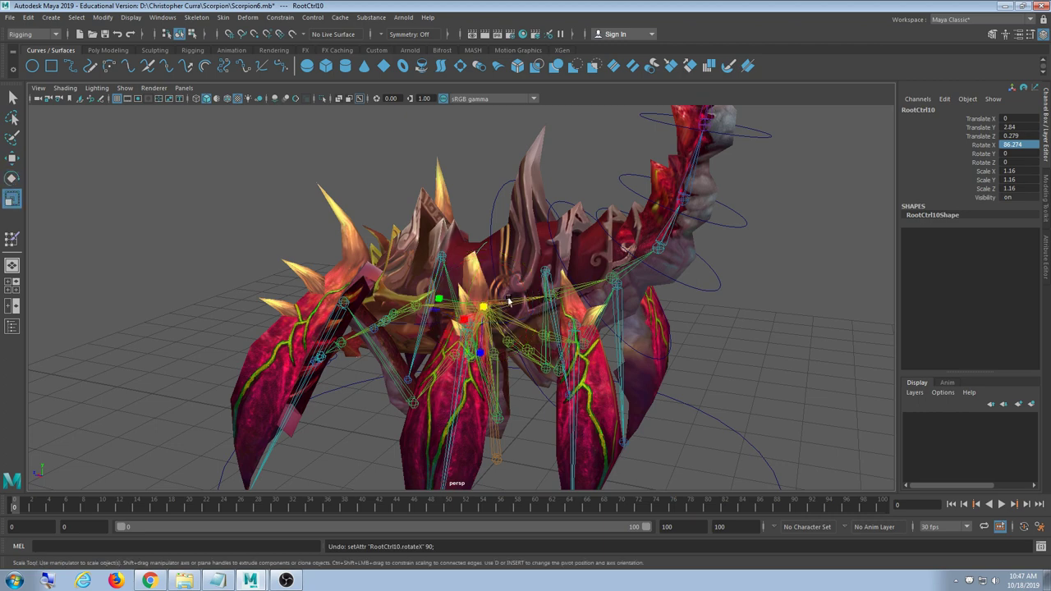
pyautogui.moveTo(484, 305); pyautogui.dragTo(623, 286)
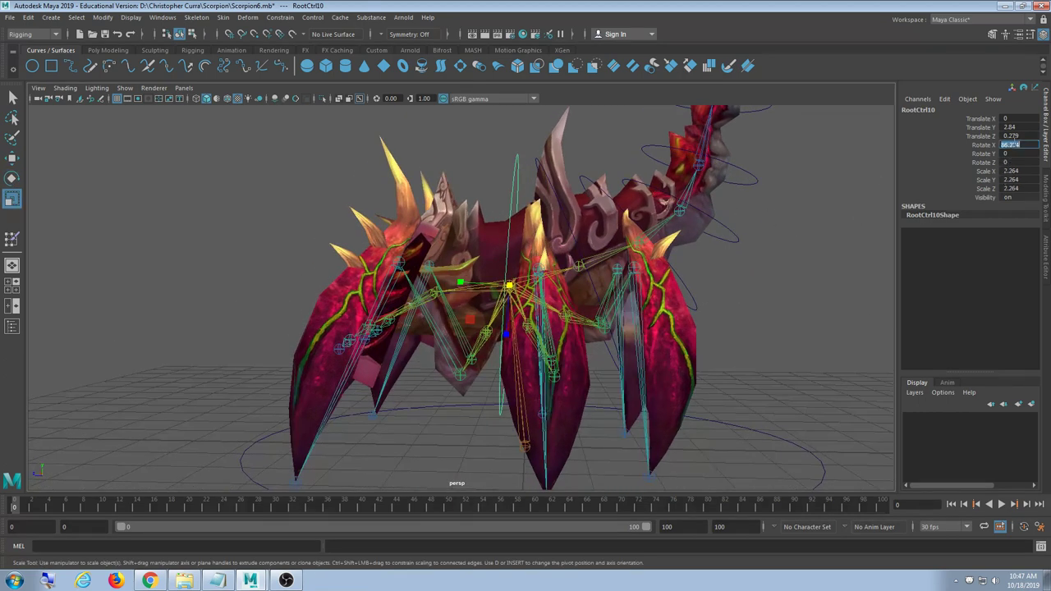
# Set the RootCtrl10 circle's Rotate X to 90 and reduce its uniform scale to fit the body more closely
pyautogui.write('90')
pyautogui.press('Return')
pyautogui.keyDown('alt'); pyautogui.moveTo(541, 333); pyautogui.dragTo(573, 334); pyautogui.keyUp('alt')
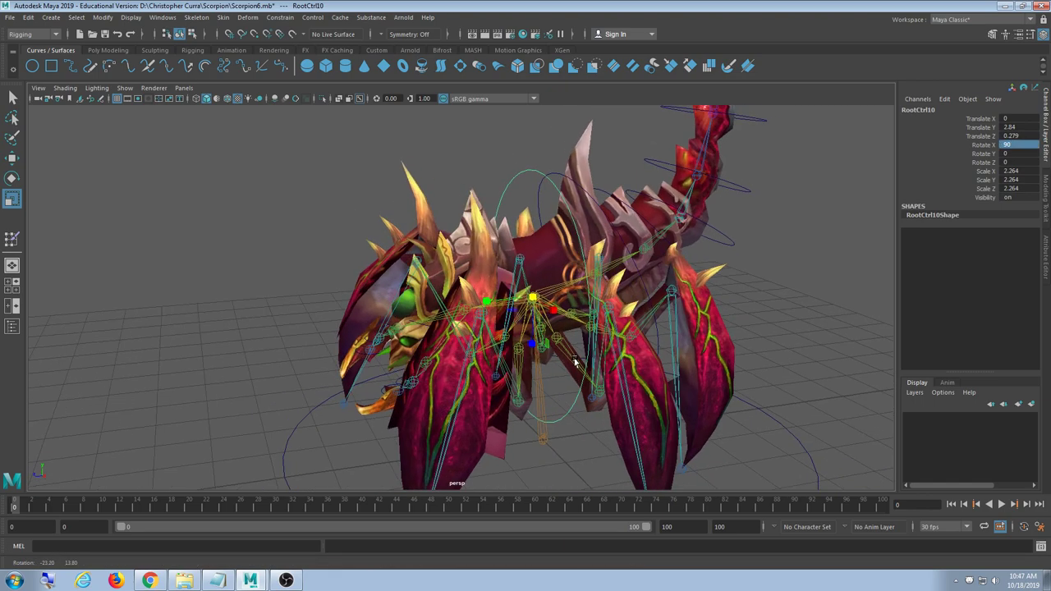
pyautogui.moveTo(536, 298); pyautogui.dragTo(493, 322)
# Set the RootCtrl11 circle's Rotate X to 90 and scale it uniformly to about 1.62 around the front body
pyautogui.keyDown('alt'); pyautogui.moveTo(521, 326); pyautogui.dragTo(446, 355); pyautogui.keyUp('alt')
pyautogui.click(454, 304)
pyautogui.keyDown('alt'); pyautogui.moveTo(453, 303); pyautogui.dragTo(426, 230); pyautogui.keyUp('alt')
pyautogui.press('e')
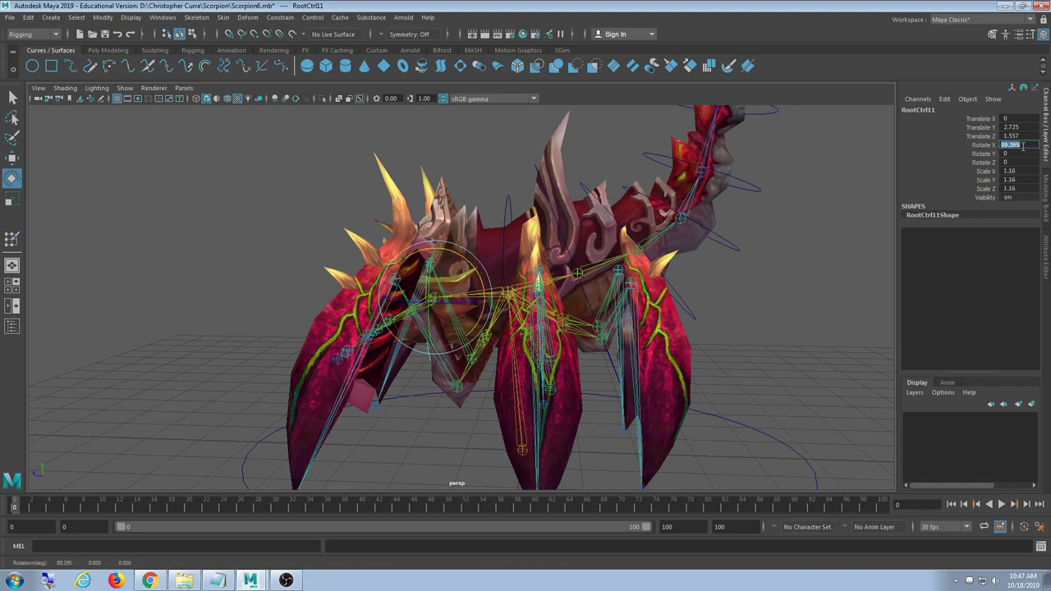
pyautogui.keyDown('alt'); pyautogui.moveTo(447, 300); pyautogui.dragTo(561, 306); pyautogui.keyUp('alt')
pyautogui.press('w')
pyautogui.press('e')
pyautogui.press('r')
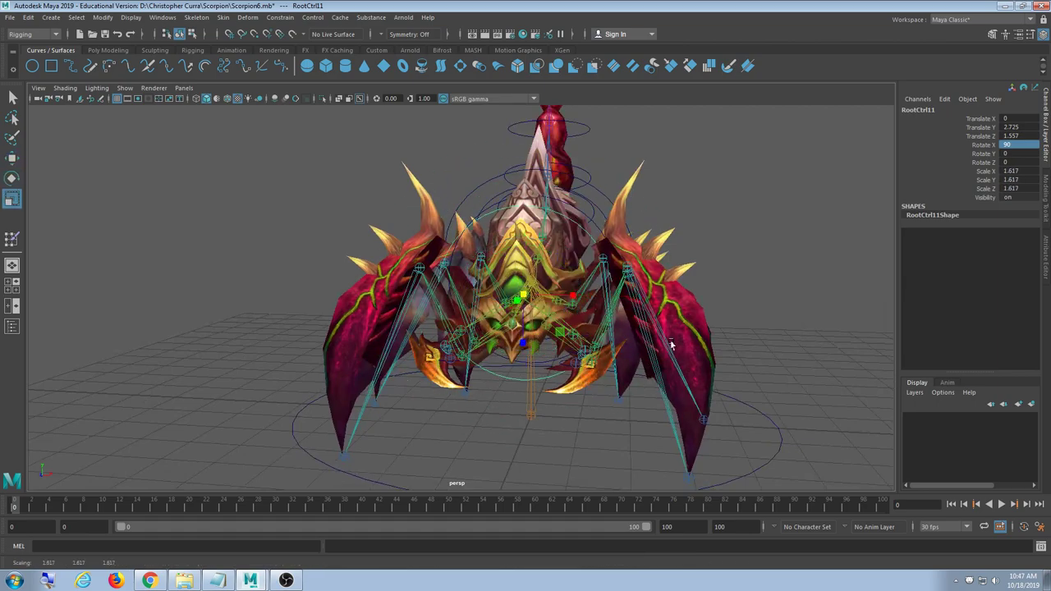
pyautogui.keyDown('alt'); pyautogui.moveTo(671, 345); pyautogui.dragTo(657, 374); pyautogui.keyUp('alt')
pyautogui.keyDown('alt'); pyautogui.moveTo(633, 419); pyautogui.dragTo(532, 322, button='middle'); pyautogui.keyUp('alt')
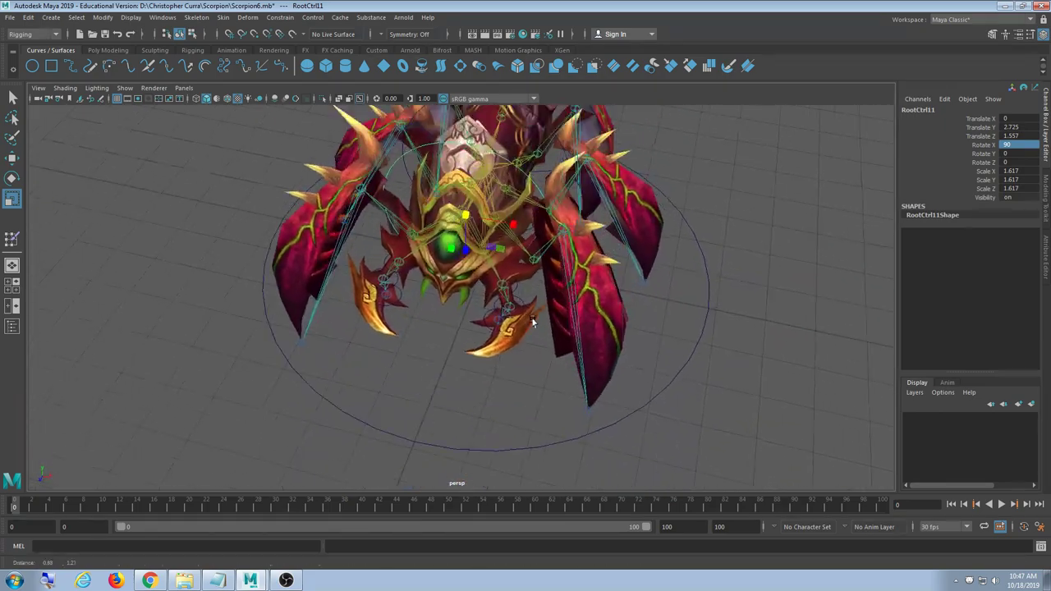
# Select the RootCtrl12 circle on the claw arm and inspect it with the polygon display switched off and back on
pyautogui.scroll(3, 532, 329)
pyautogui.scroll(3, 564, 343)
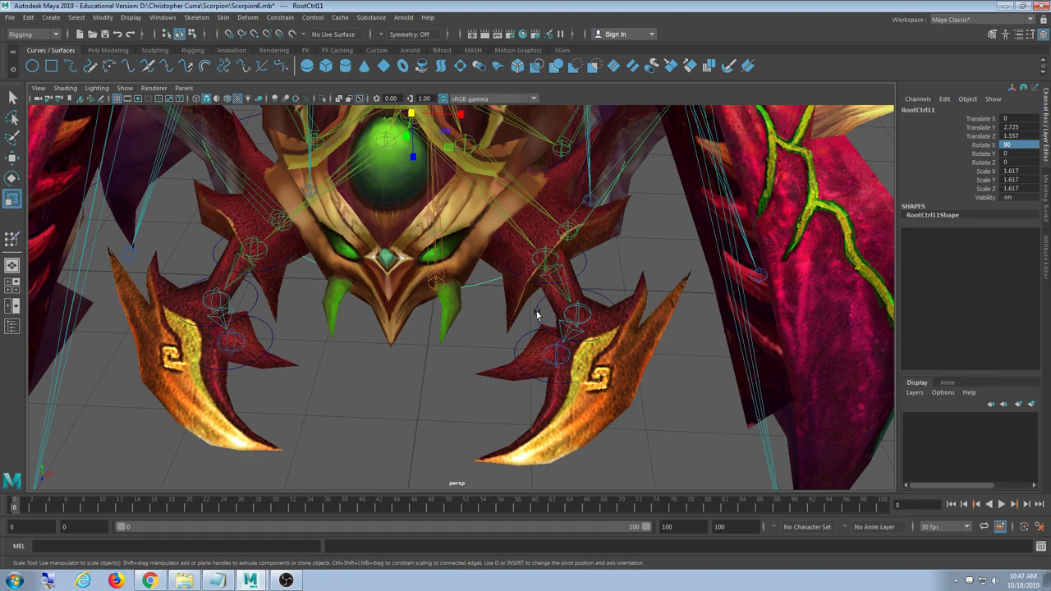
pyautogui.keyDown('alt'); pyautogui.moveTo(536, 312); pyautogui.dragTo(585, 300); pyautogui.keyUp('alt')
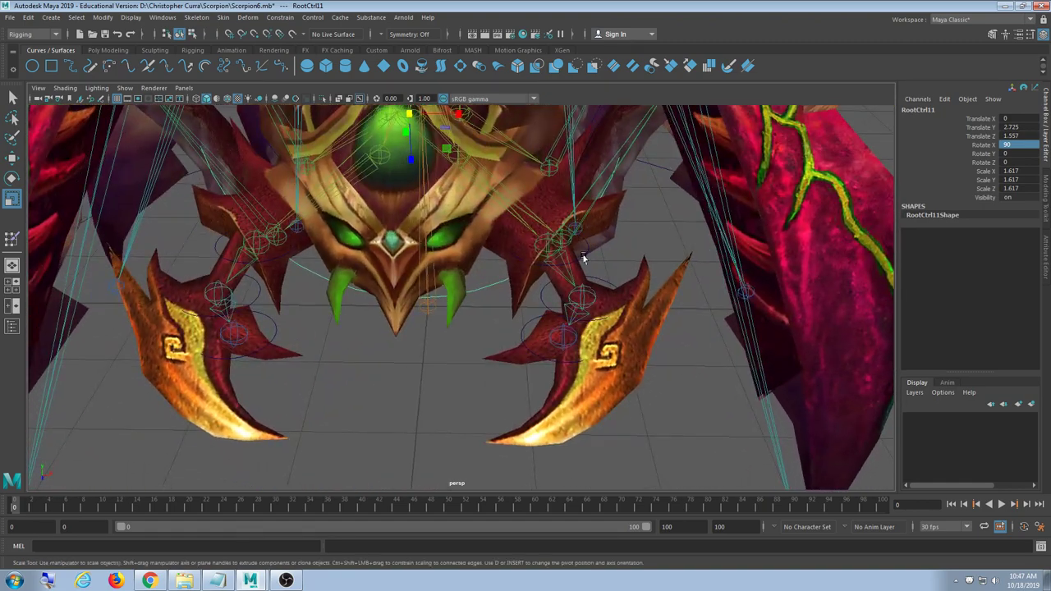
pyautogui.click(585, 260)
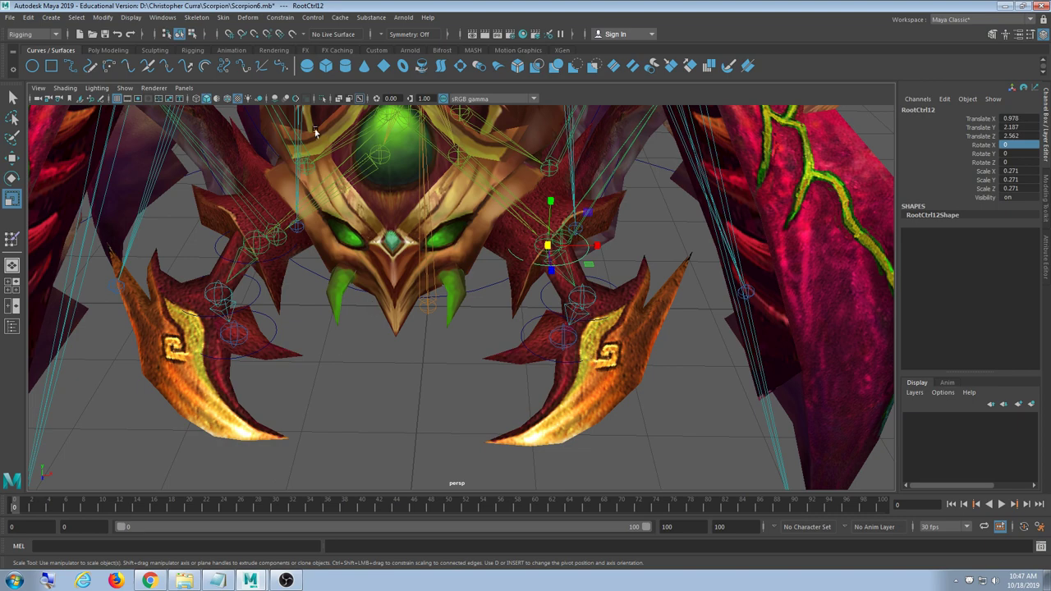
pyautogui.click(125, 88)
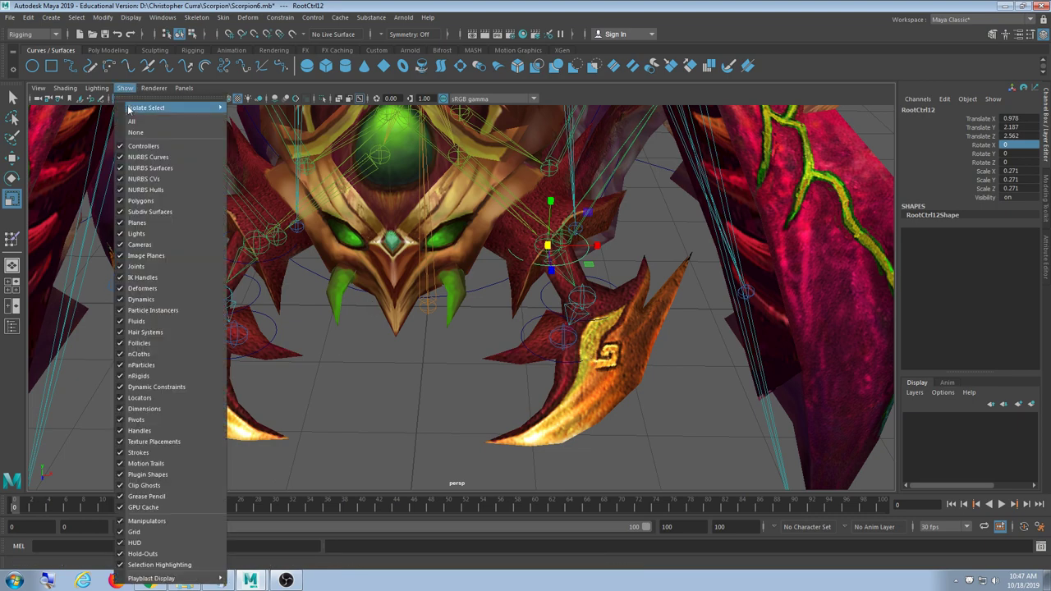
pyautogui.click(157, 204)
pyautogui.keyDown('alt'); pyautogui.moveTo(545, 356); pyautogui.dragTo(479, 396); pyautogui.keyUp('alt')
pyautogui.click(125, 88)
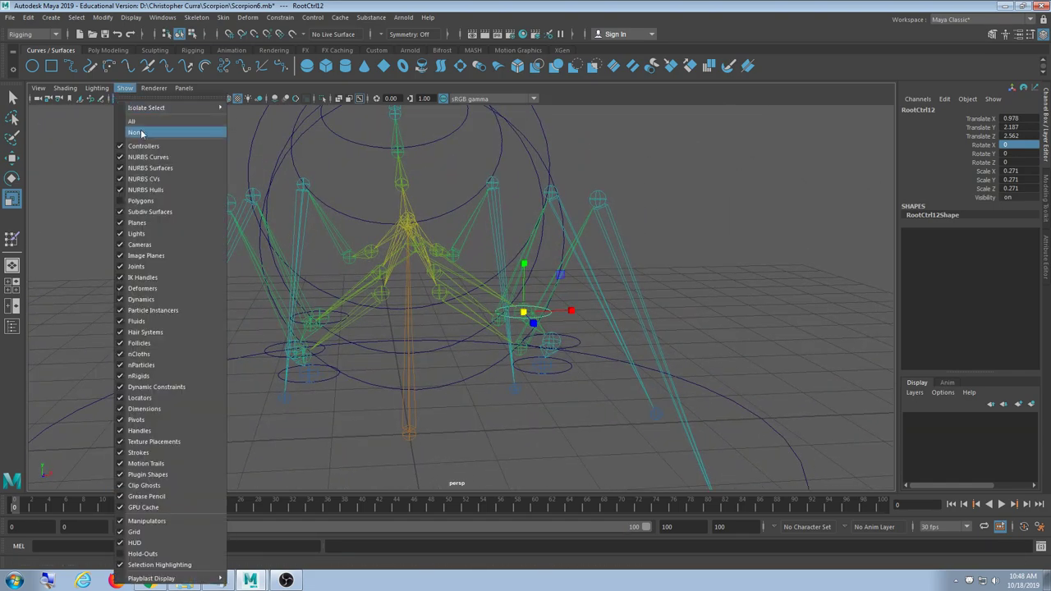
pyautogui.click(140, 201)
# Rotate the RootCtrl12 circle to about -43° in X and 66° in Z around the claw arm
pyautogui.scroll(6, 579, 382)
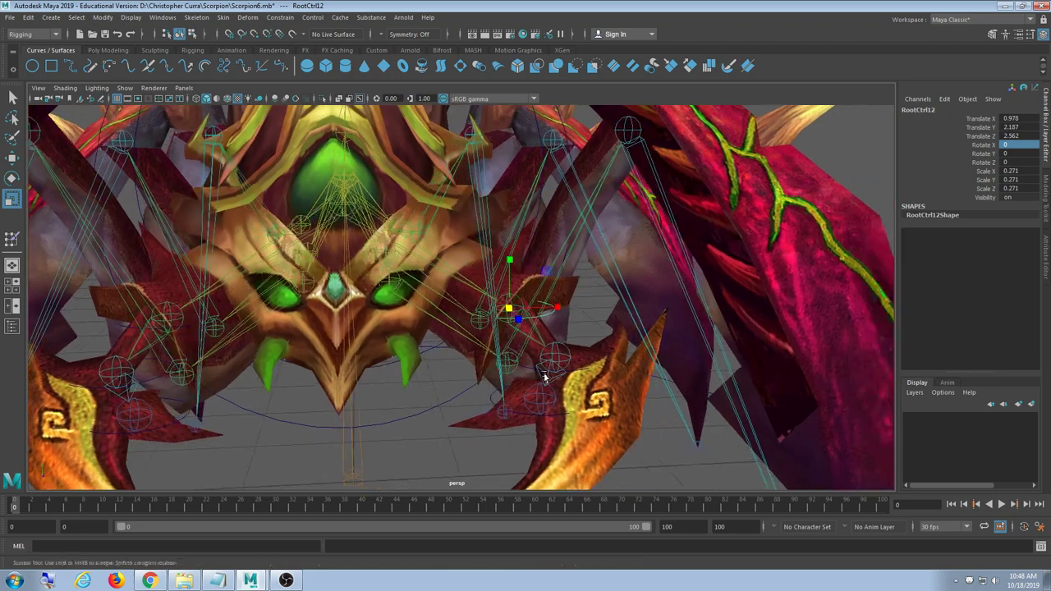
pyautogui.keyDown('alt'); pyautogui.moveTo(544, 377); pyautogui.dragTo(535, 361); pyautogui.keyUp('alt')
pyautogui.press('e')
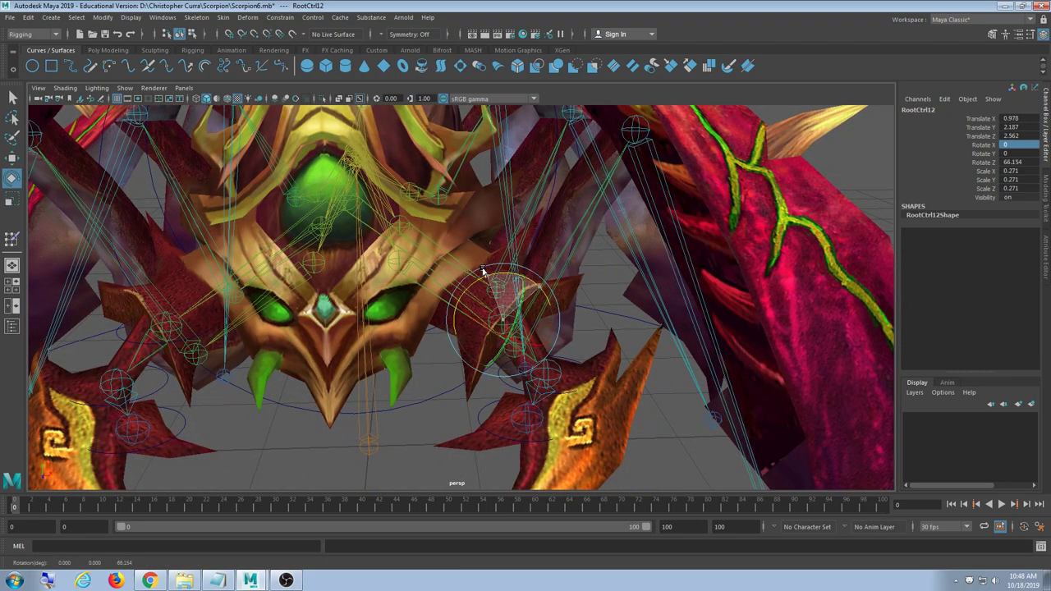
pyautogui.keyDown('alt'); pyautogui.moveTo(484, 273); pyautogui.dragTo(380, 379); pyautogui.keyUp('alt')
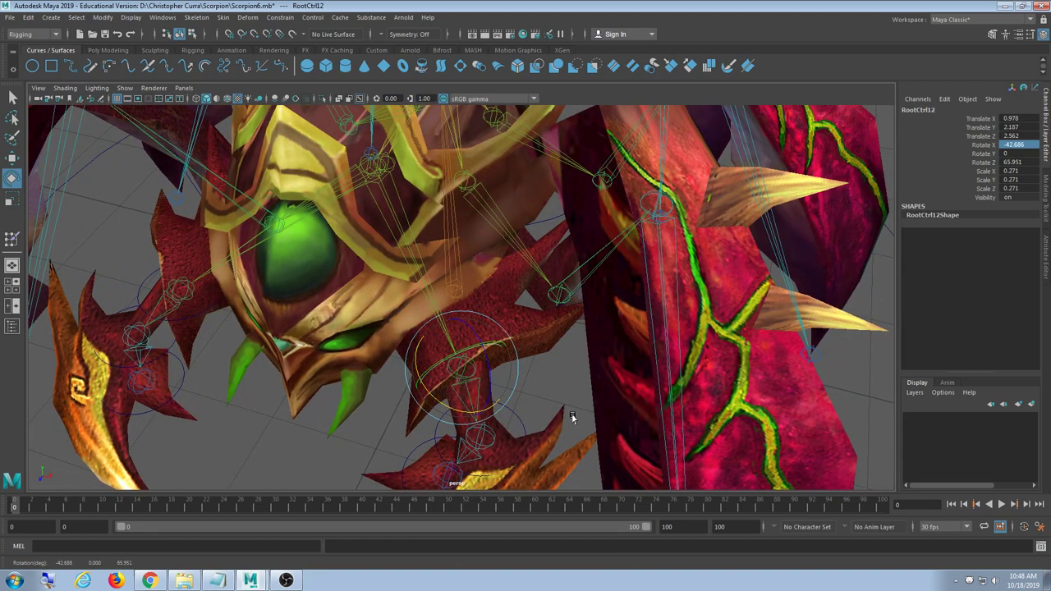
# Rotate the RootCtrl13 circle on the claw's middle joint to about -47° around X
pyautogui.keyDown('alt'); pyautogui.moveTo(572, 418); pyautogui.dragTo(563, 371); pyautogui.keyUp('alt')
pyautogui.click(509, 415)
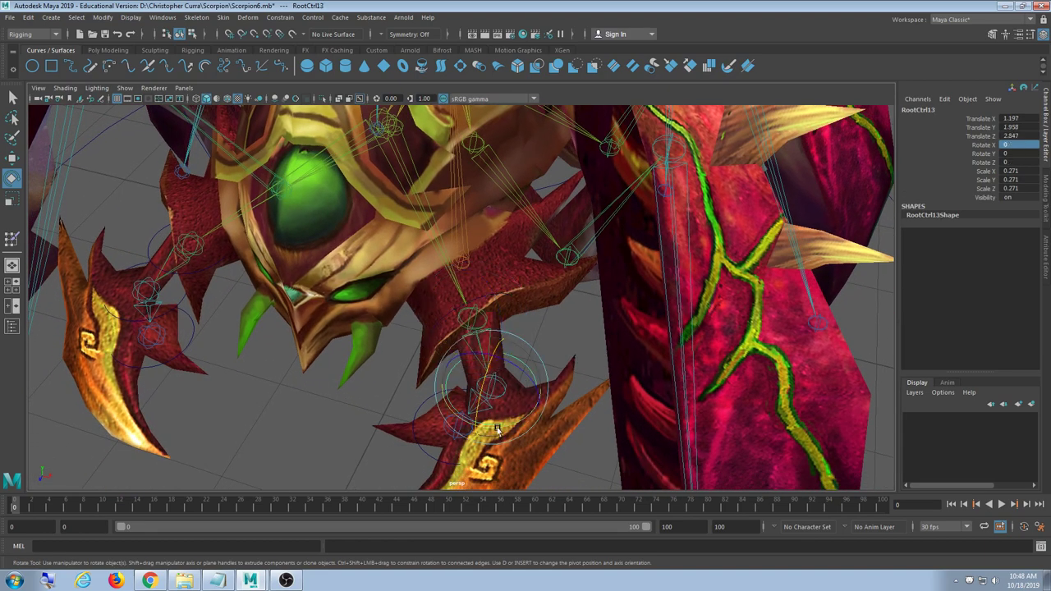
pyautogui.keyDown('alt'); pyautogui.moveTo(475, 415); pyautogui.dragTo(541, 307); pyautogui.keyUp('alt')
pyautogui.moveTo(518, 234); pyautogui.dragTo(587, 364)
pyautogui.click(524, 401)
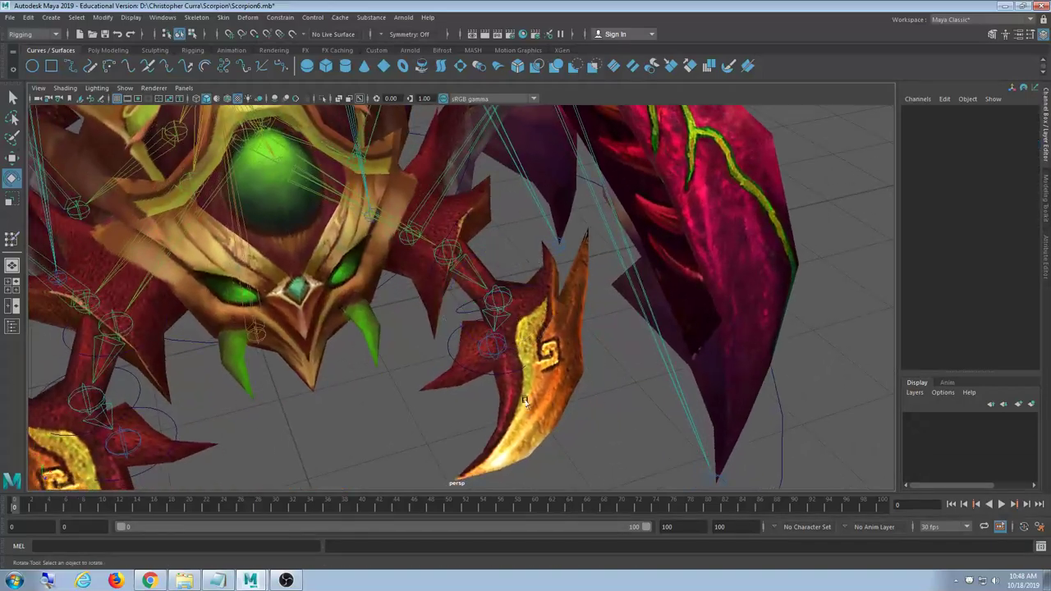
# Rotate the RootCtrl14 circle at the claw's end joint to about -46° in X, -38° in Y and -31° in Z
pyautogui.click(493, 383)
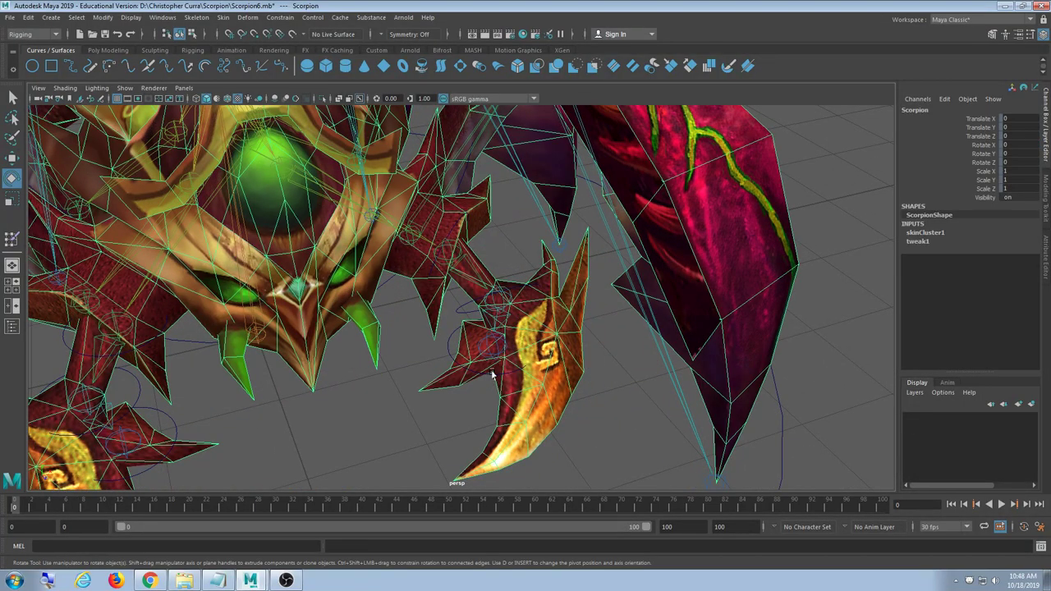
pyautogui.click(452, 353)
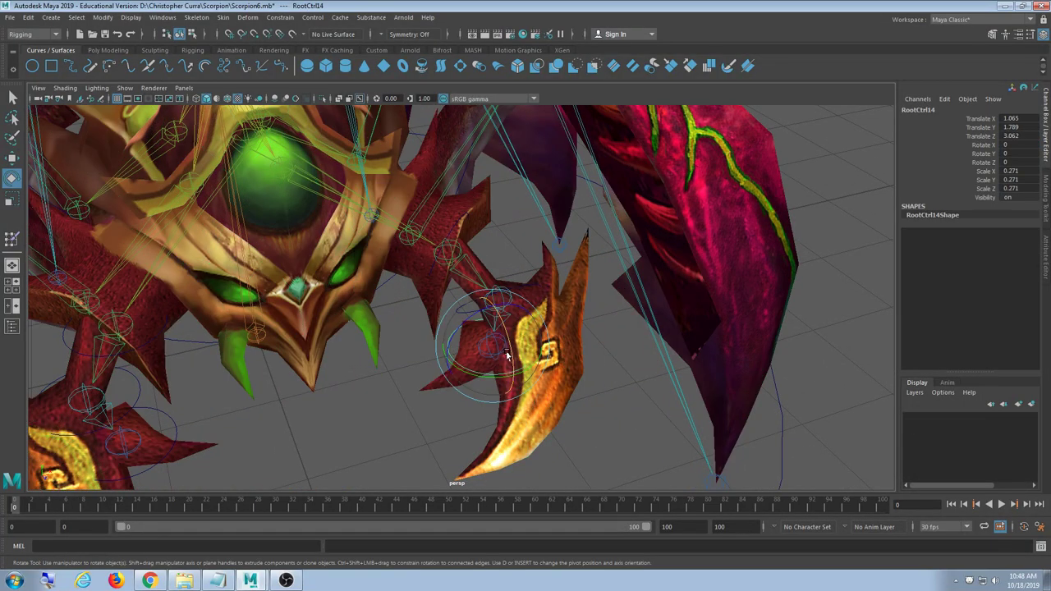
pyautogui.moveTo(507, 355); pyautogui.dragTo(492, 263)
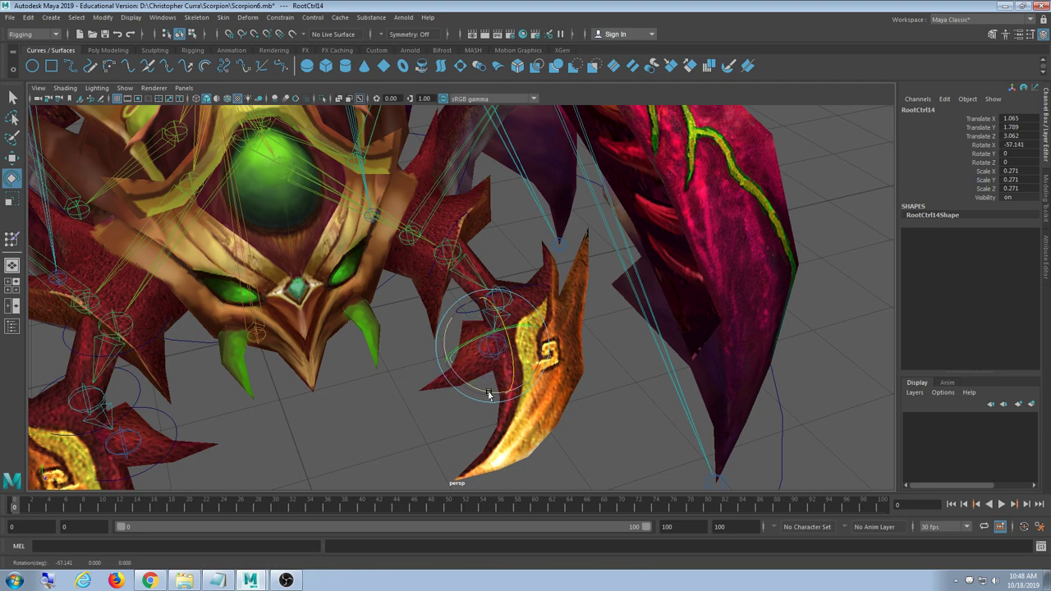
pyautogui.click(595, 382)
pyautogui.keyDown('alt'); pyautogui.moveTo(544, 370); pyautogui.dragTo(506, 409); pyautogui.keyUp('alt')
pyautogui.moveTo(587, 374)
pyautogui.keyDown('alt'); pyautogui.mouseDown()
pyautogui.moveTo(610, 370)
pyautogui.moveTo(582, 369)
pyautogui.mouseUp(); pyautogui.keyUp('alt')
# Adjust the RootCtrl13 circle's rotation to about -54° around X
pyautogui.click(531, 270)
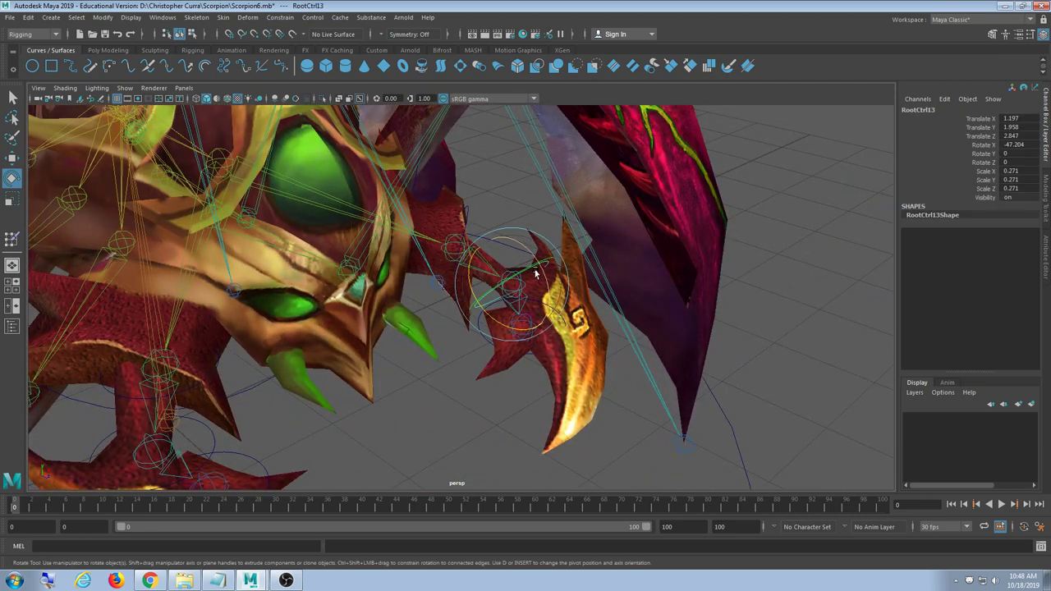
pyautogui.moveTo(534, 257); pyautogui.dragTo(533, 255)
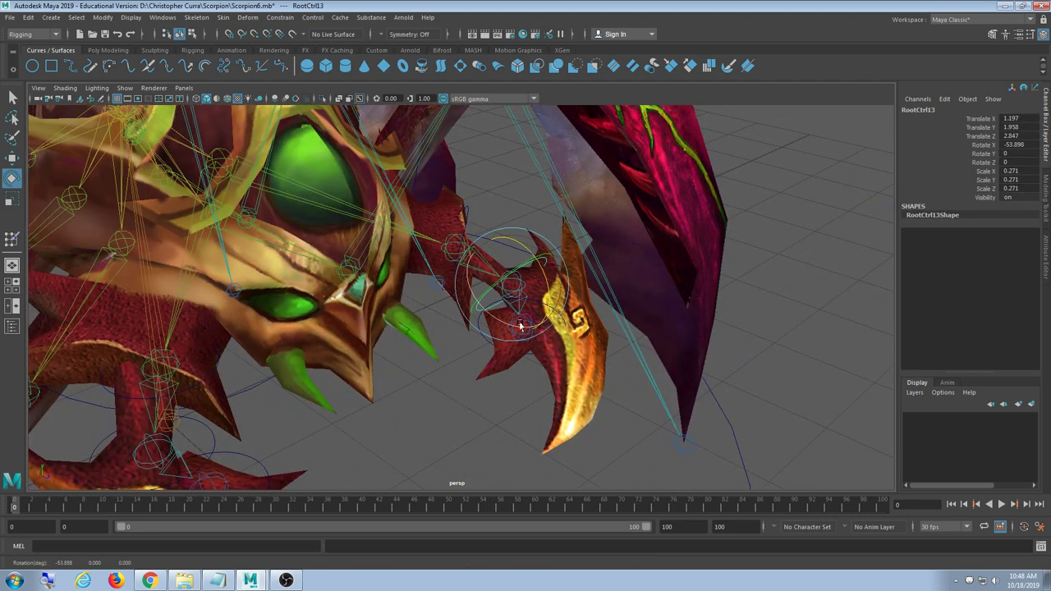
pyautogui.keyDown('alt'); pyautogui.moveTo(518, 328); pyautogui.dragTo(450, 305); pyautogui.keyUp('alt')
# Refine the RootCtrl12 circle's rotation to about -51° in X, -7° in Y and 59° in Z
pyautogui.click(446, 248)
pyautogui.keyDown('alt'); pyautogui.moveTo(476, 307); pyautogui.dragTo(503, 236); pyautogui.keyUp('alt')
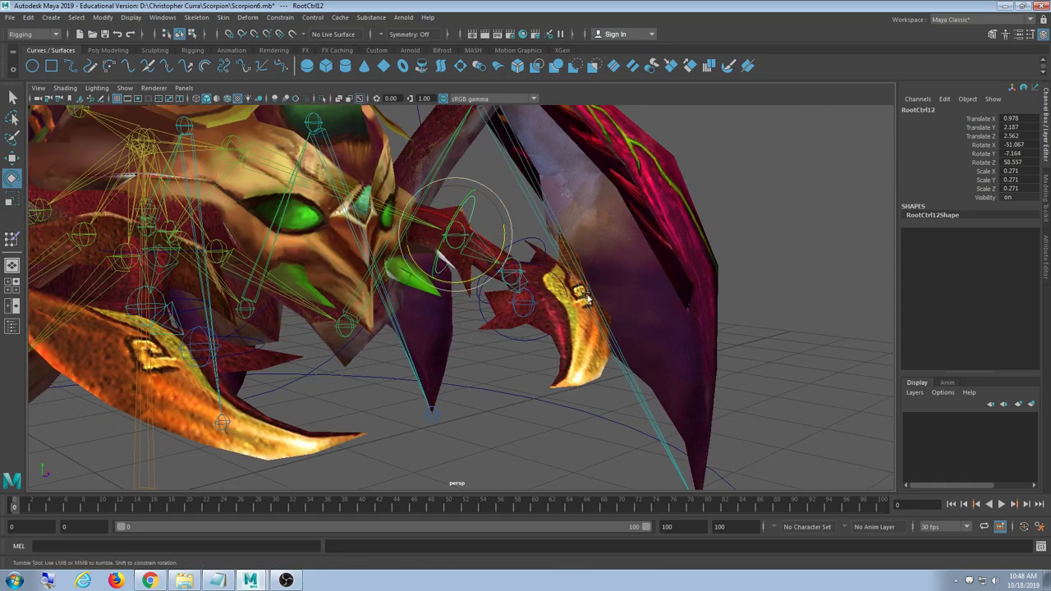
pyautogui.keyDown('alt'); pyautogui.moveTo(587, 299); pyautogui.dragTo(494, 282); pyautogui.keyUp('alt')
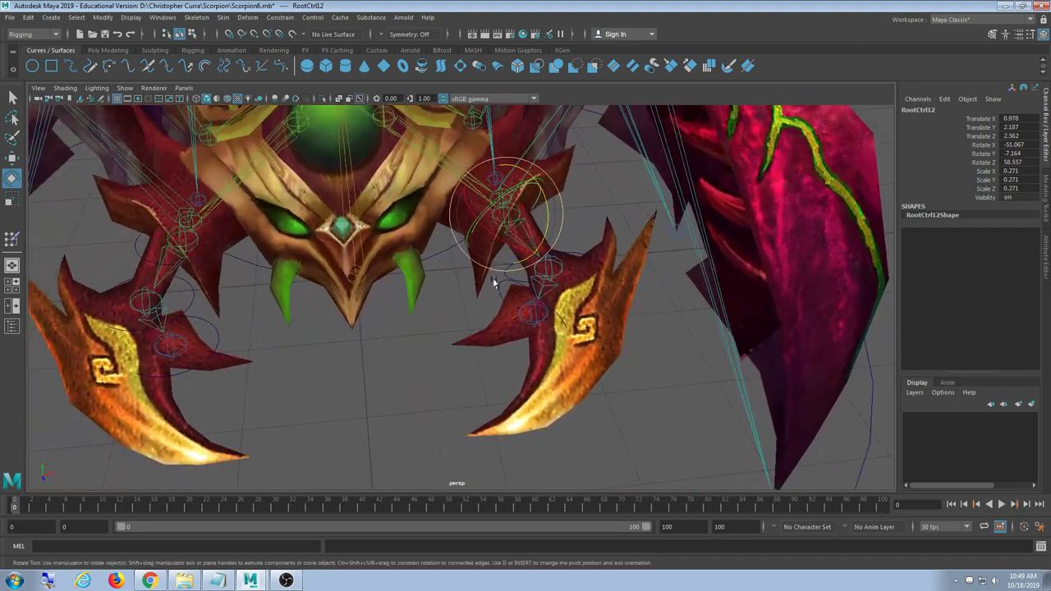
# Hide the polygons and delete the three unrotated control circles, RootCtrl15 to RootCtrl17, on the opposite claw
pyautogui.click(125, 88)
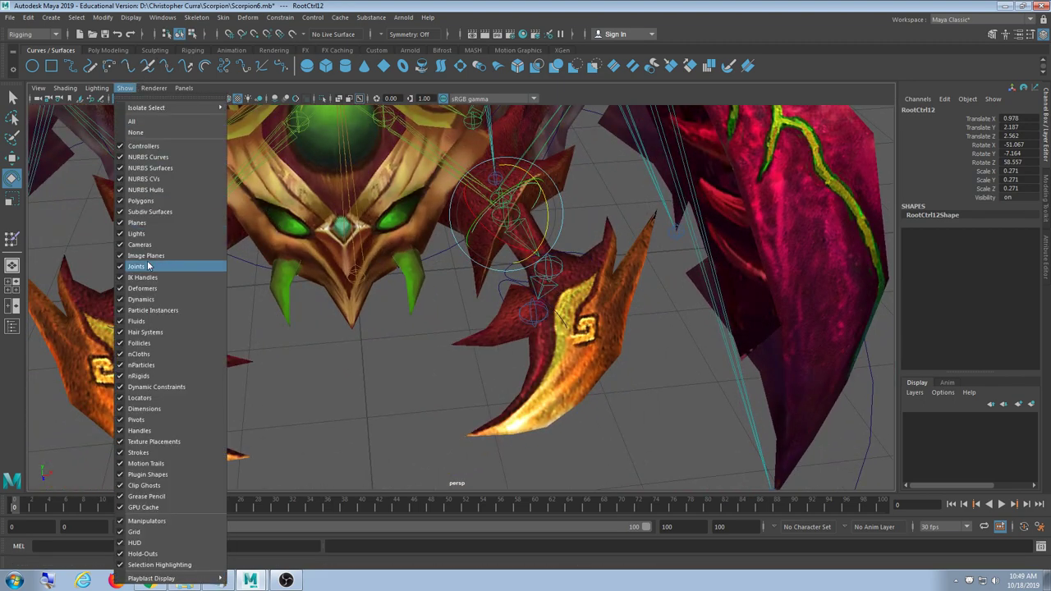
pyautogui.click(151, 200)
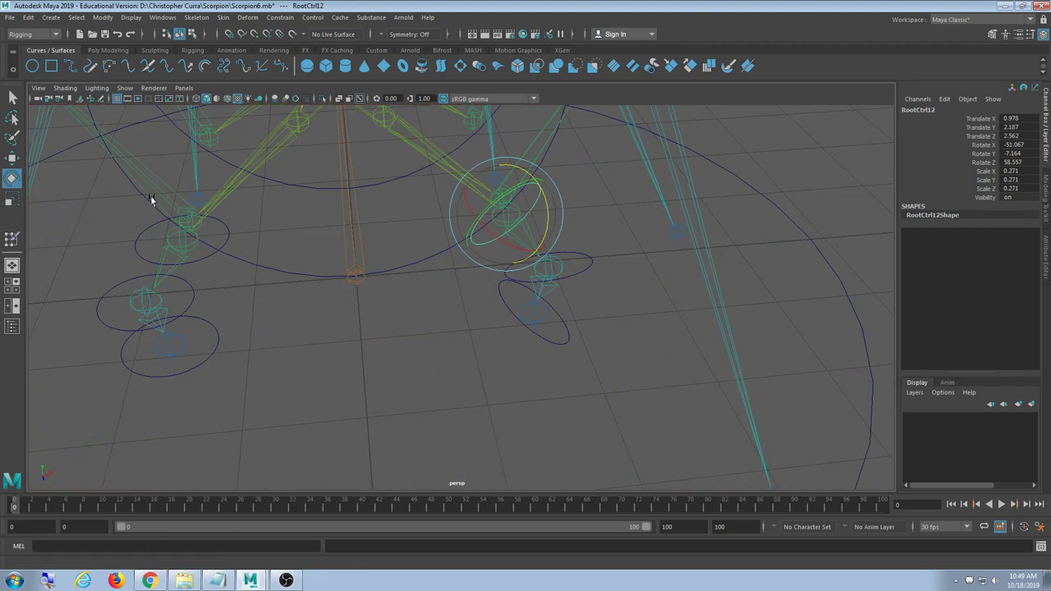
pyautogui.click(441, 367)
pyautogui.keyDown('alt'); pyautogui.moveTo(441, 367); pyautogui.dragTo(317, 228); pyautogui.keyUp('alt')
pyautogui.click(317, 227)
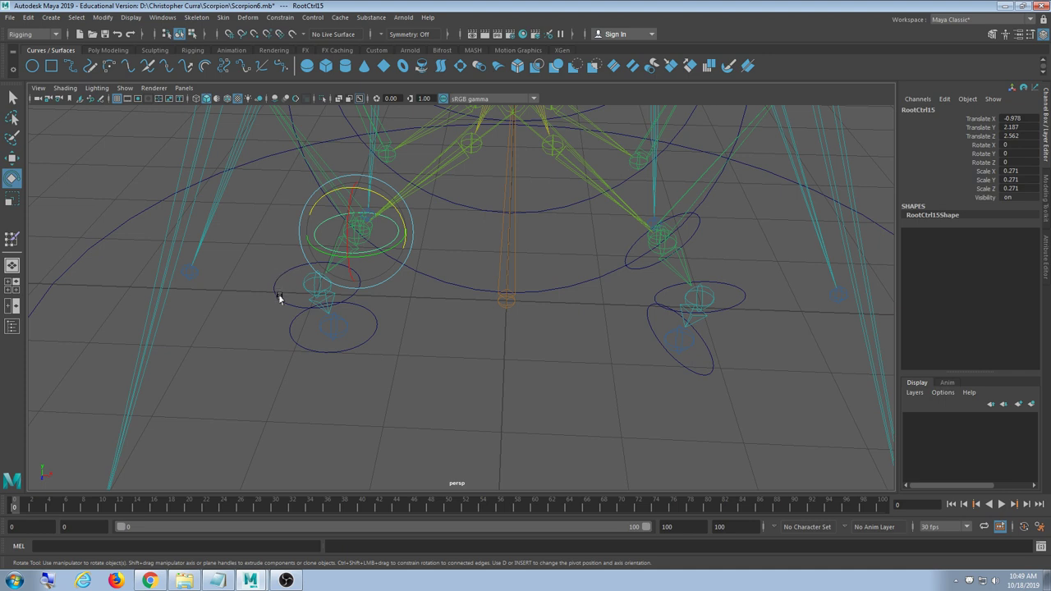
pyautogui.click(279, 297)
pyautogui.click(306, 350)
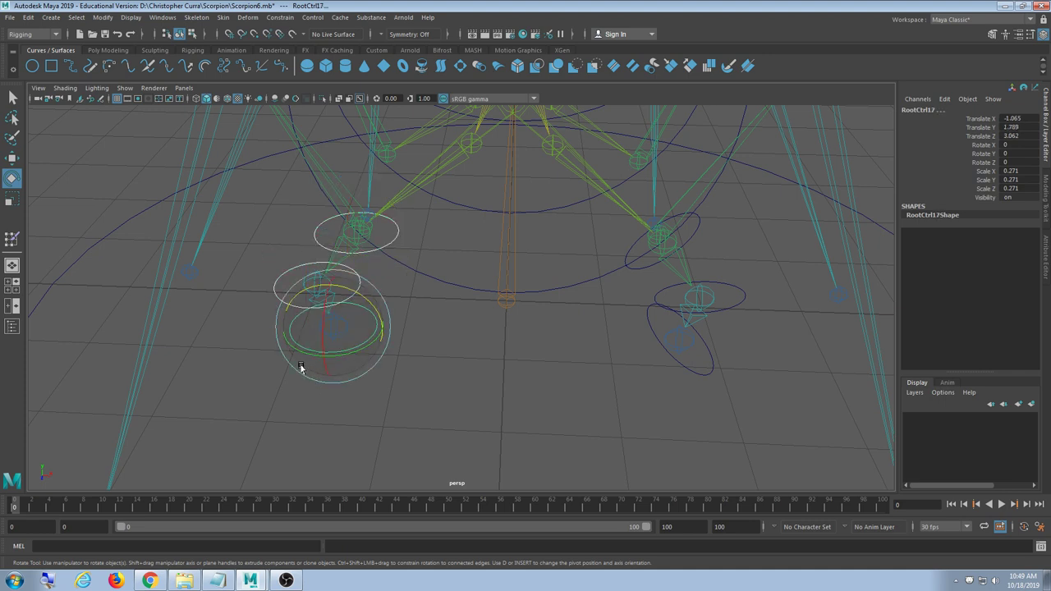
pyautogui.press('Delete')
# Group the RootCtrl12, RootCtrl13 and RootCtrl14 circles, duplicate the group and mirror the copy with Scale X set to -1
pyautogui.click(656, 269)
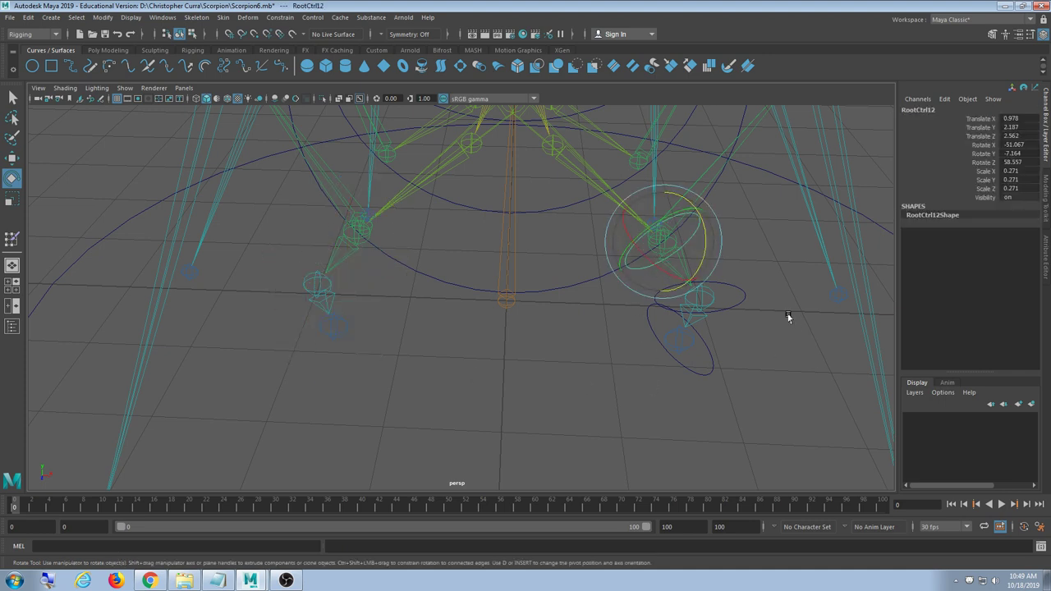
pyautogui.click(739, 307)
pyautogui.click(710, 371)
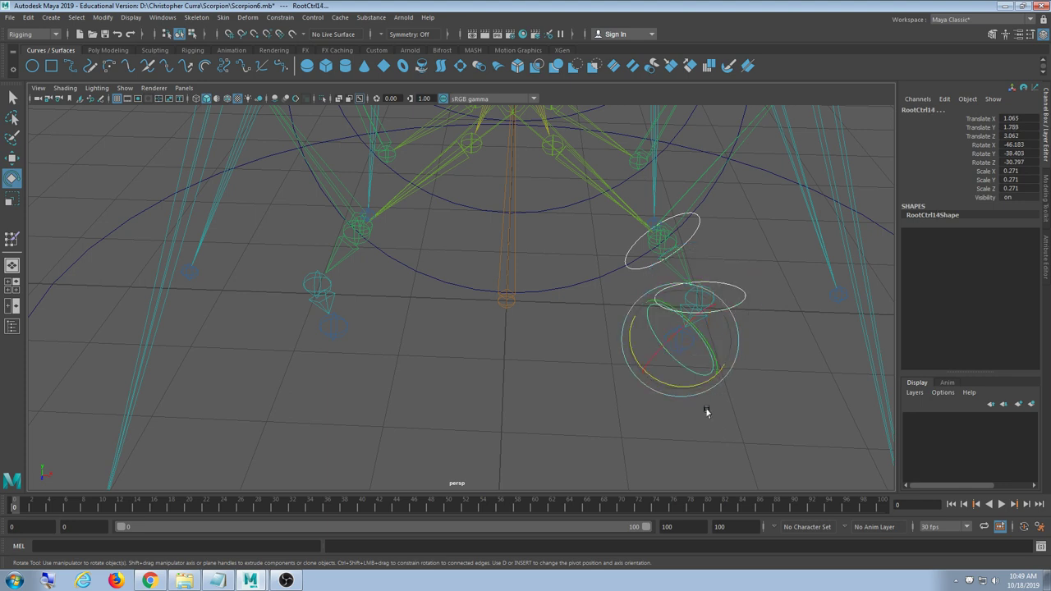
pyautogui.hotkey('ctrl', 'g')
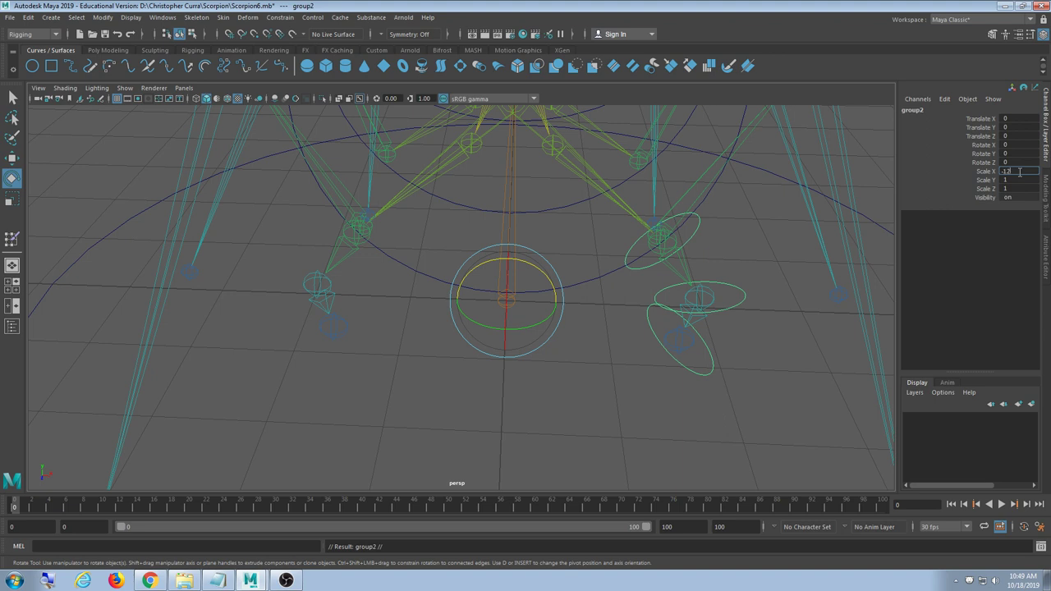
pyautogui.press('Return')
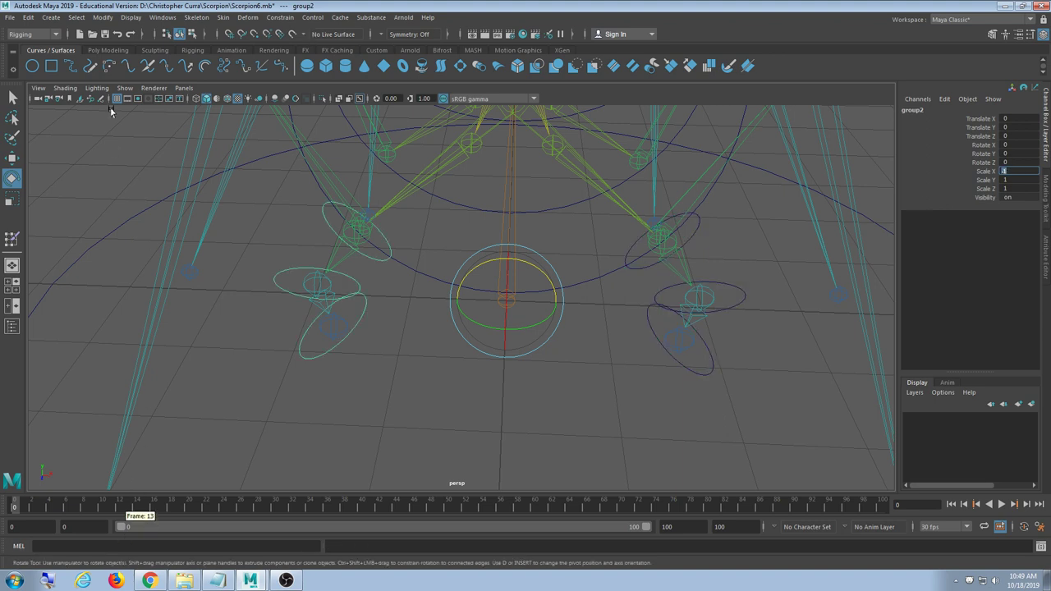
# Open the Hypergraph Hierarchy and frame the mirrored group with its child circles
pyautogui.click(162, 17)
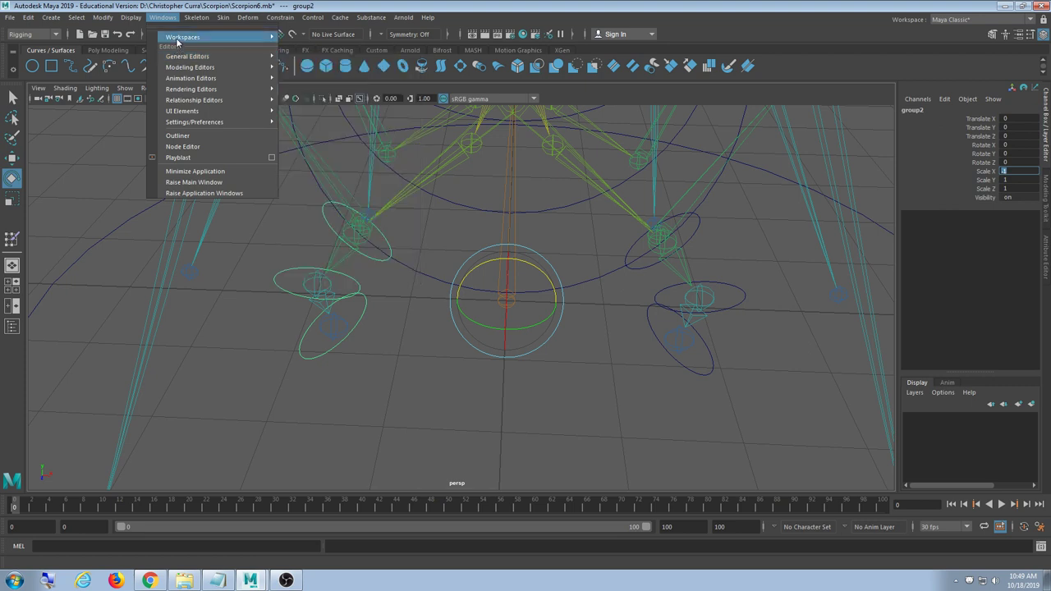
pyautogui.moveTo(176, 41)
pyautogui.moveTo(195, 58)
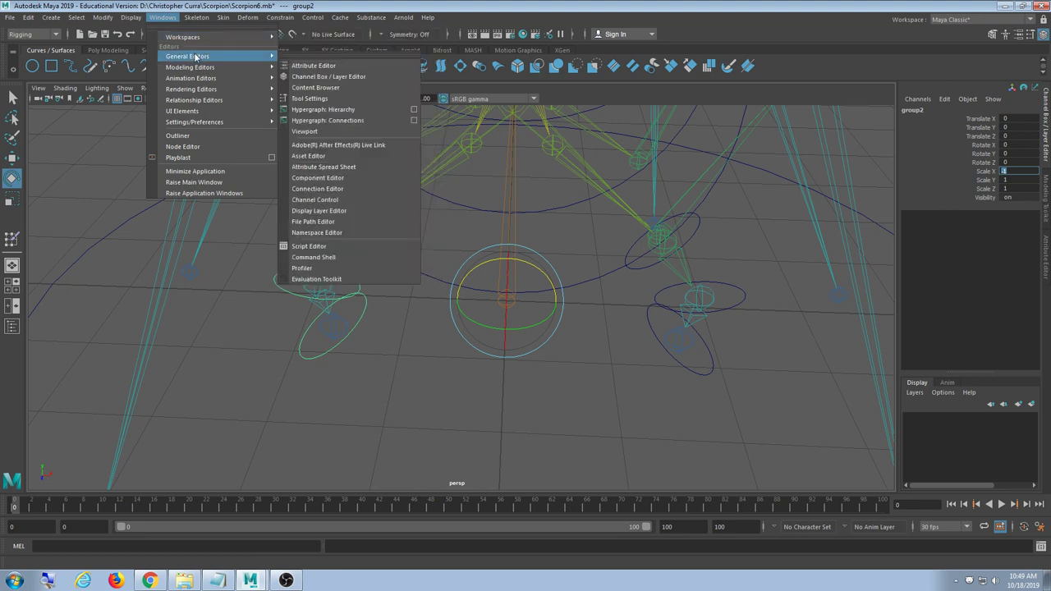
pyautogui.click(346, 109)
pyautogui.press('f')
pyautogui.scroll(-8, 280, 335)
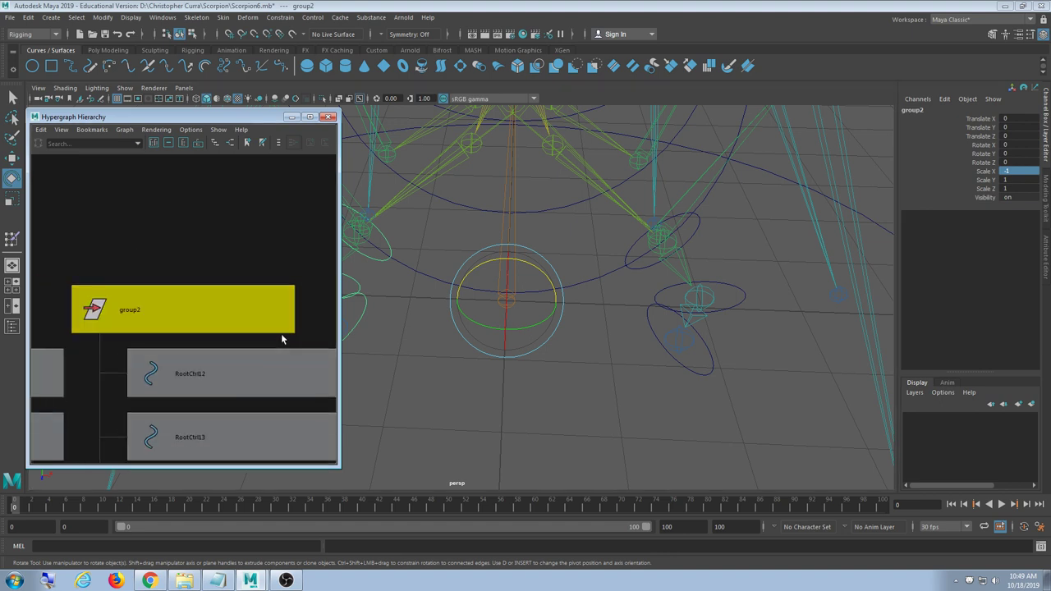
pyautogui.keyDown('alt'); pyautogui.moveTo(298, 329); pyautogui.dragTo(317, 291, button='middle'); pyautogui.keyUp('alt')
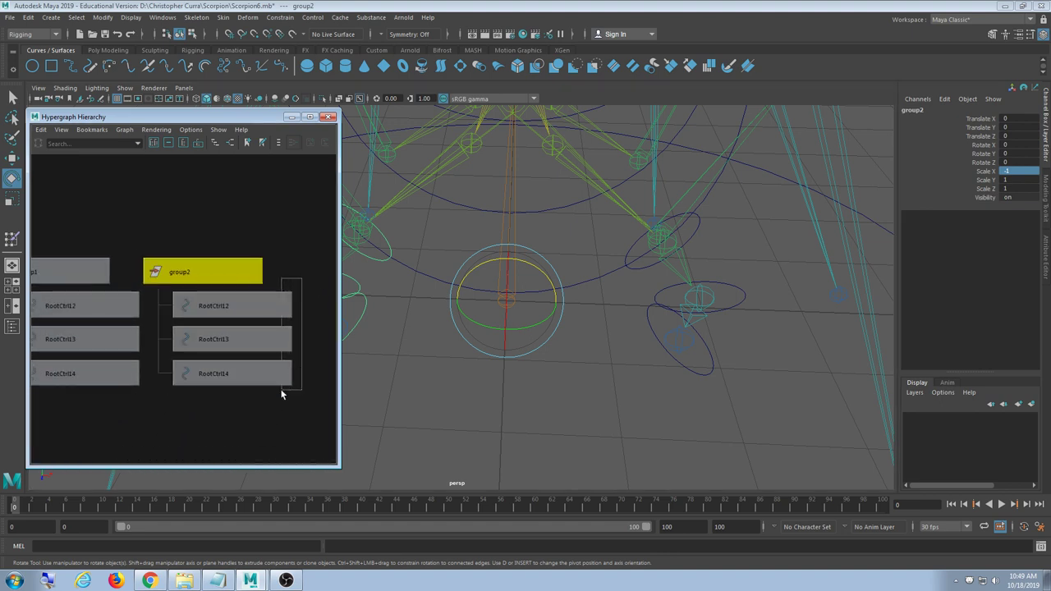
# Unparent all six claw circles from group1 and group2 in the hierarchy
pyautogui.moveTo(281, 390); pyautogui.dragTo(280, 389)
pyautogui.scroll(-2, 258, 396)
pyautogui.keyDown('alt'); pyautogui.moveTo(209, 393); pyautogui.dragTo(238, 370, button='middle'); pyautogui.keyUp('alt')
pyautogui.scroll(-1, 238, 370)
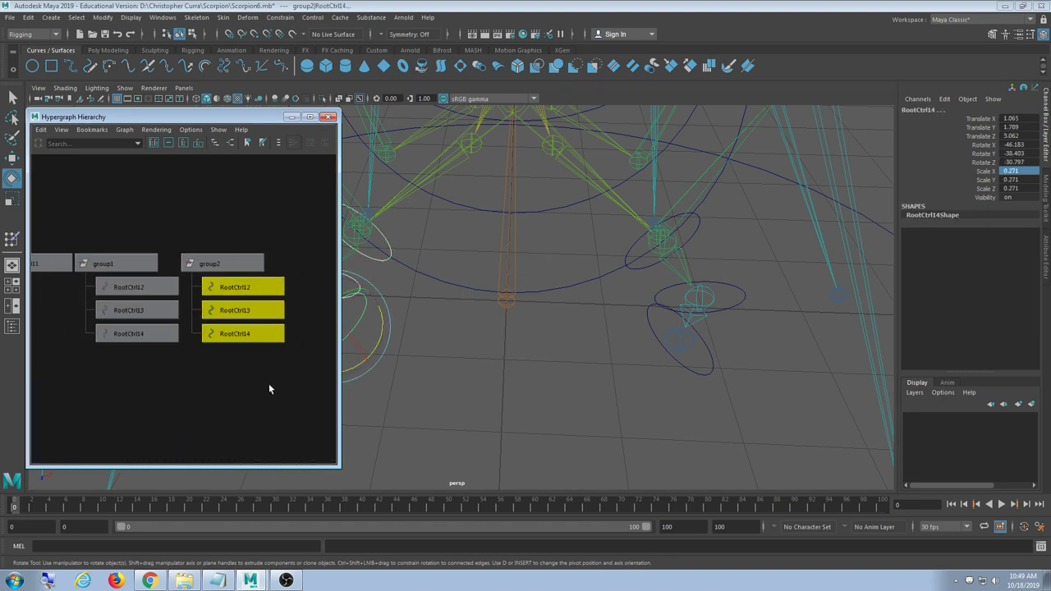
pyautogui.moveTo(286, 380); pyautogui.dragTo(199, 340)
pyautogui.moveTo(156, 286); pyautogui.dragTo(152, 288)
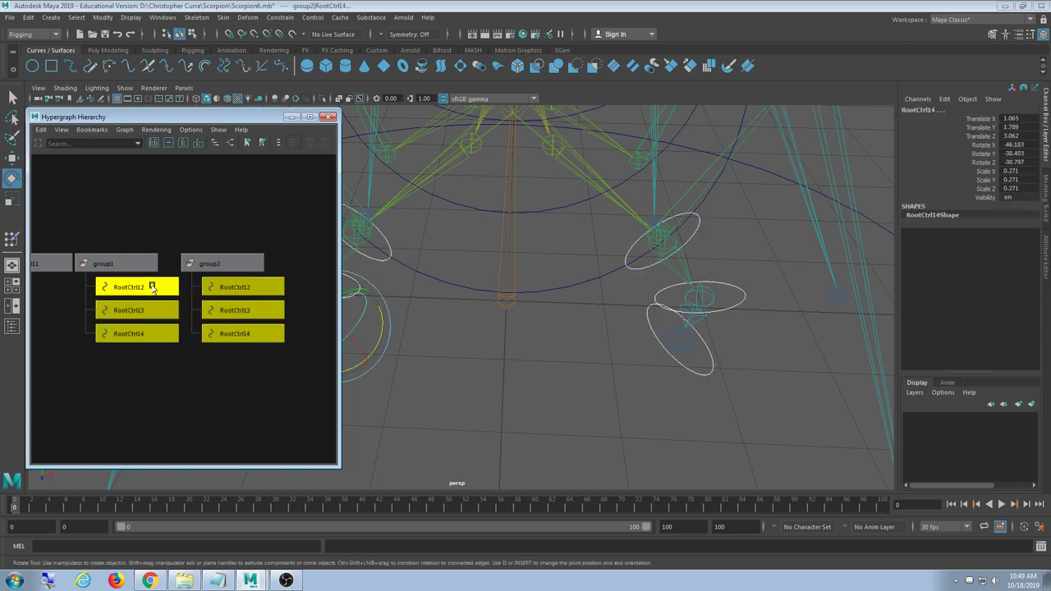
pyautogui.hotkey('shift', 'p')
# Delete the empty group1 and group2 nodes and close the Hypergraph
pyautogui.moveTo(132, 243); pyautogui.dragTo(189, 287)
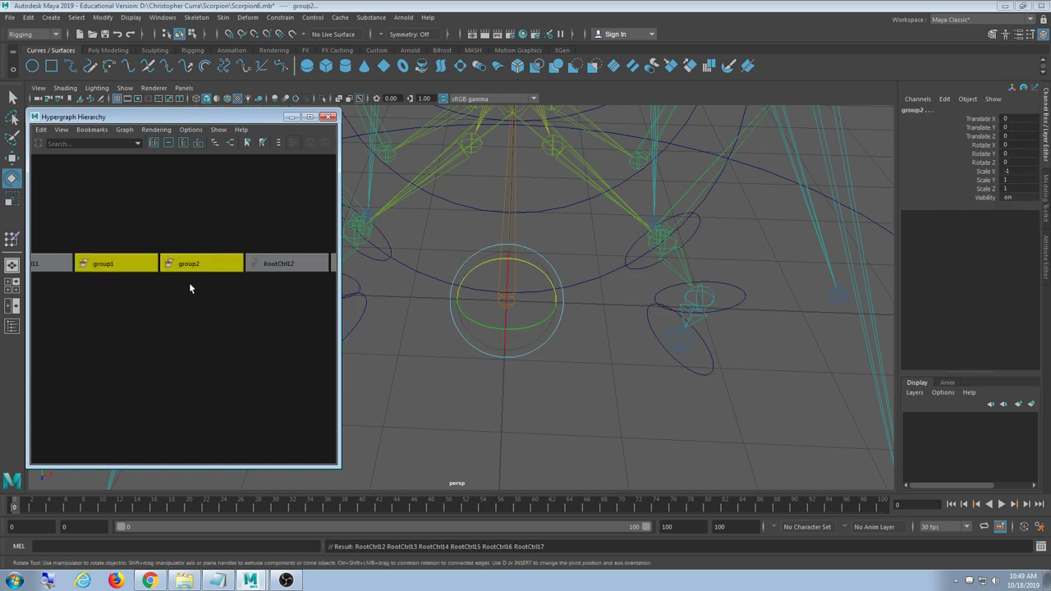
pyautogui.press('Delete')
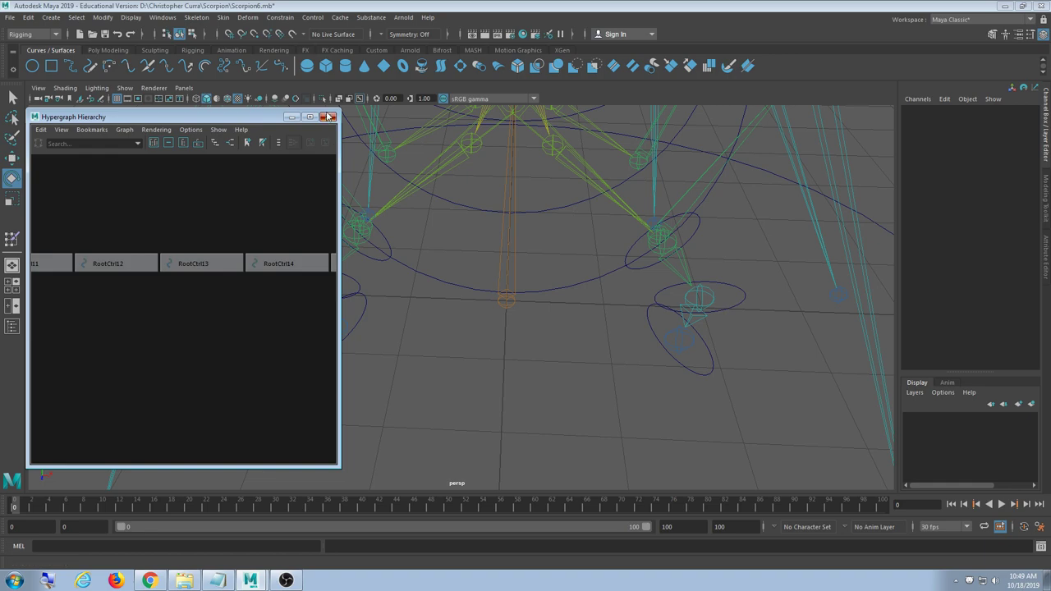
pyautogui.click(328, 117)
# Duplicate the large root circle, snap the copy onto a front leg's tip joint and scale it uniformly to about 0.695
pyautogui.keyDown('alt'); pyautogui.moveTo(502, 425); pyautogui.dragTo(324, 413); pyautogui.keyUp('alt')
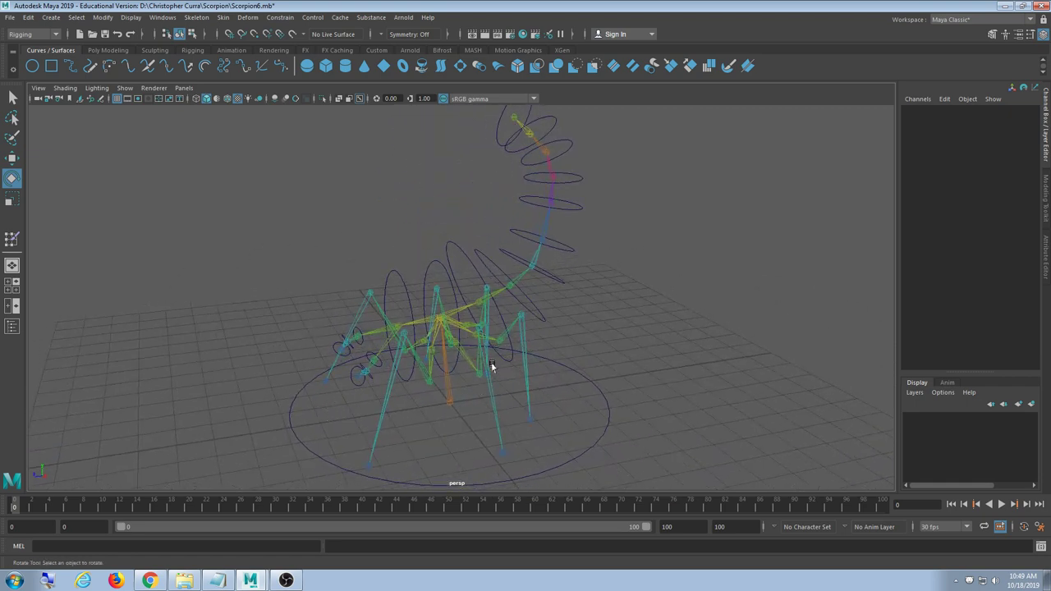
pyautogui.keyDown('alt'); pyautogui.moveTo(492, 367); pyautogui.dragTo(459, 403); pyautogui.keyUp('alt')
pyautogui.scroll(-5, 418, 346)
pyautogui.press('w')
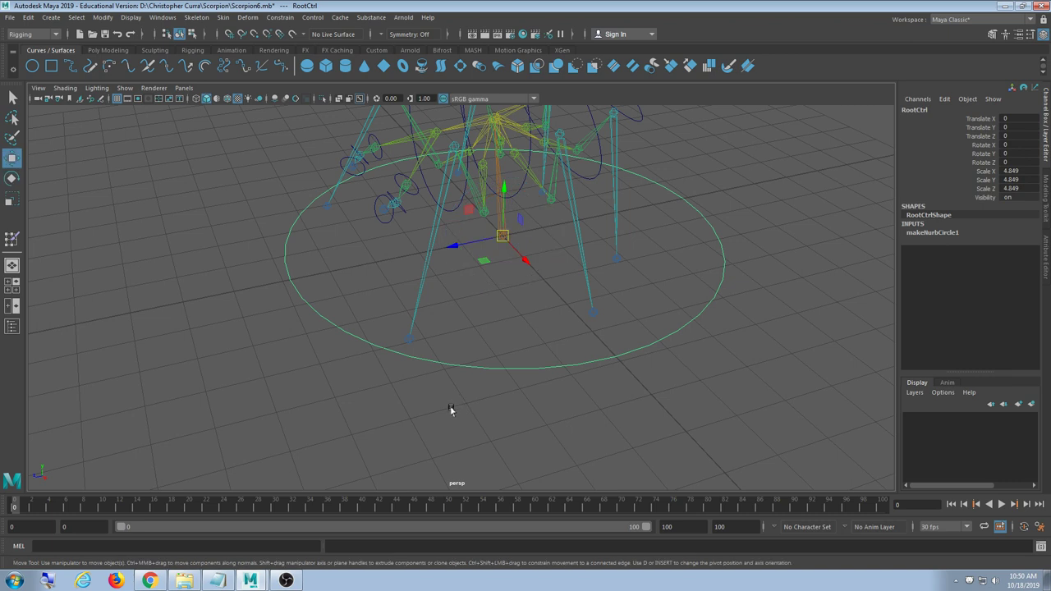
pyautogui.hotkey('ctrl', 'd')
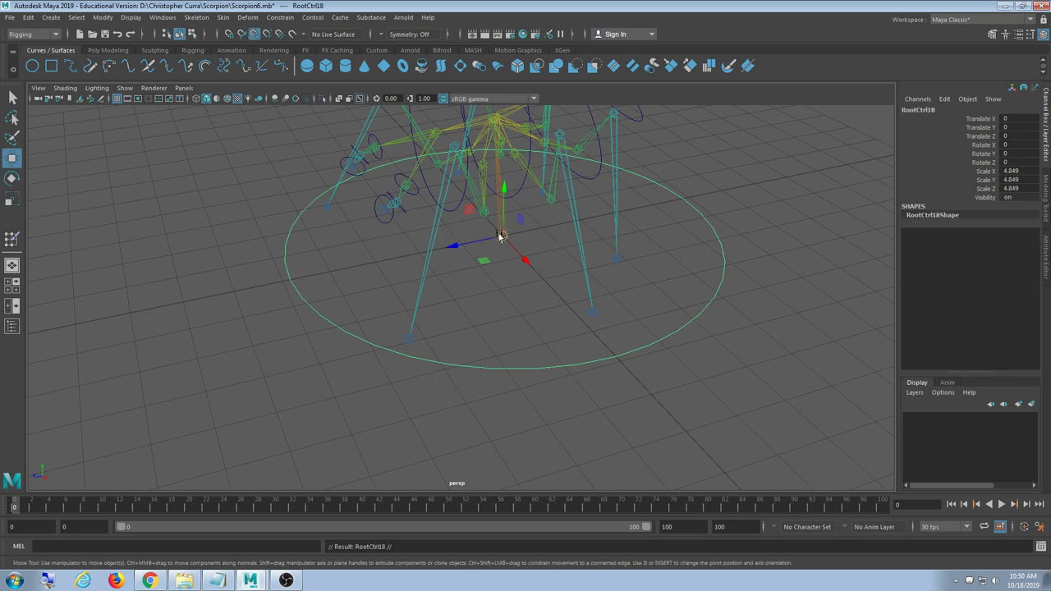
pyautogui.moveTo(502, 237); pyautogui.dragTo(438, 314)
pyautogui.press('e')
pyautogui.press('r')
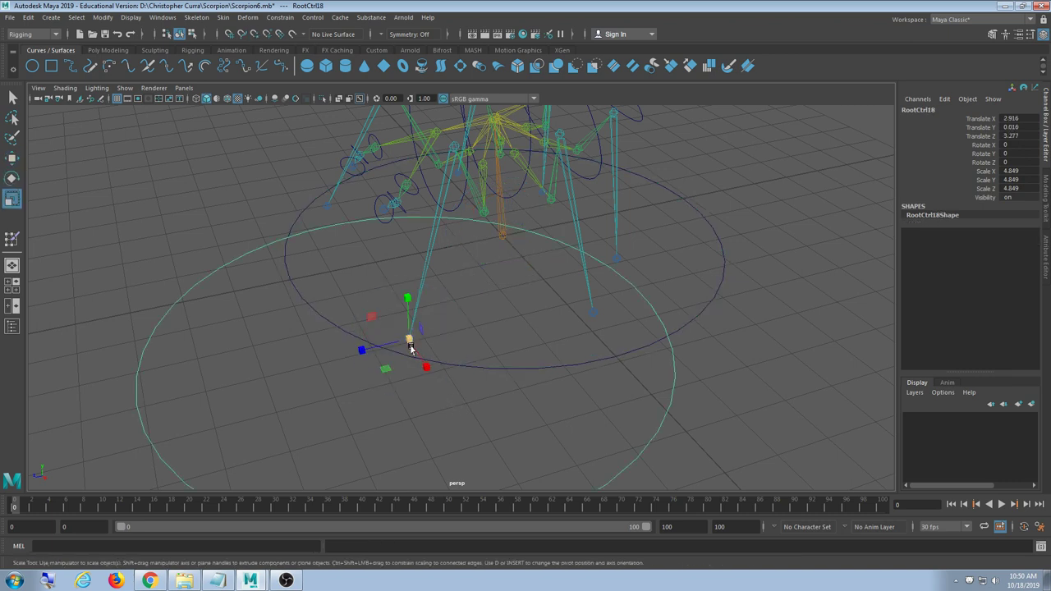
pyautogui.moveTo(411, 350); pyautogui.dragTo(61, 371)
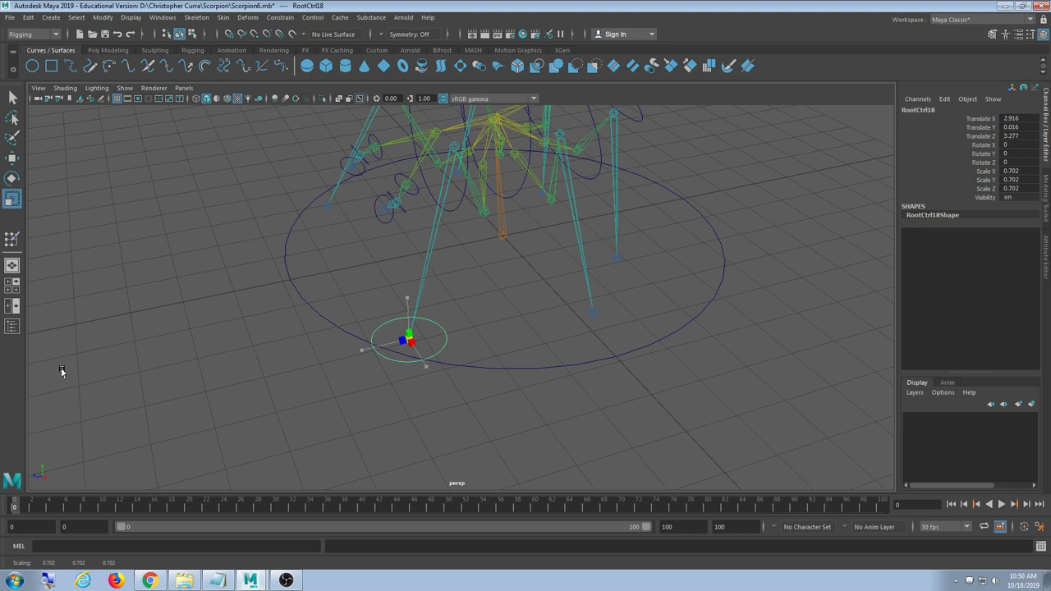
# Show the scorpion's polygon mesh in the viewport together with the joints and control circles
pyautogui.click(125, 88)
pyautogui.click(127, 203)
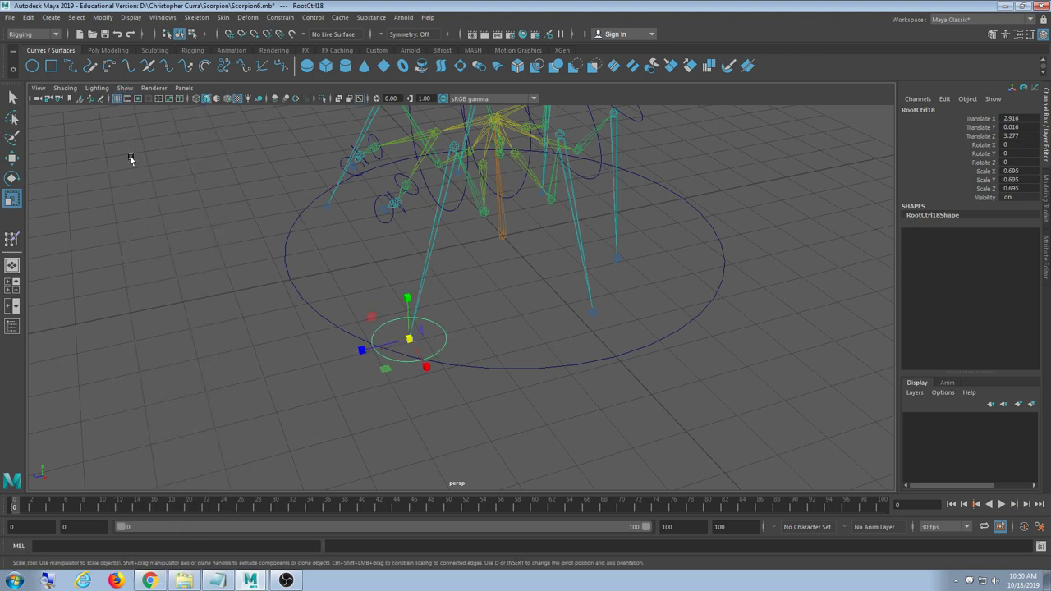
pyautogui.scroll(-3, 148, 165)
pyautogui.click(125, 88)
pyautogui.click(136, 202)
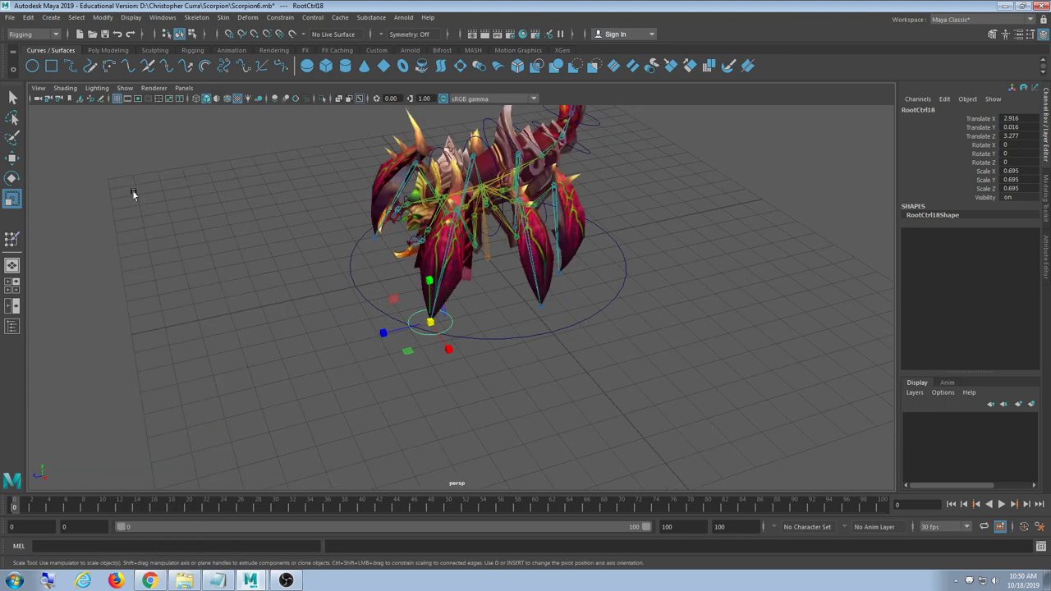
pyautogui.click(125, 88)
pyautogui.click(149, 205)
# Scale the front foot circle uniformly to about 0.601 to fit the leg tip of the mesh
pyautogui.moveTo(253, 303)
pyautogui.keyDown('alt'); pyautogui.mouseDown()
pyautogui.moveTo(208, 301)
pyautogui.moveTo(260, 314)
pyautogui.mouseUp(); pyautogui.keyUp('alt')
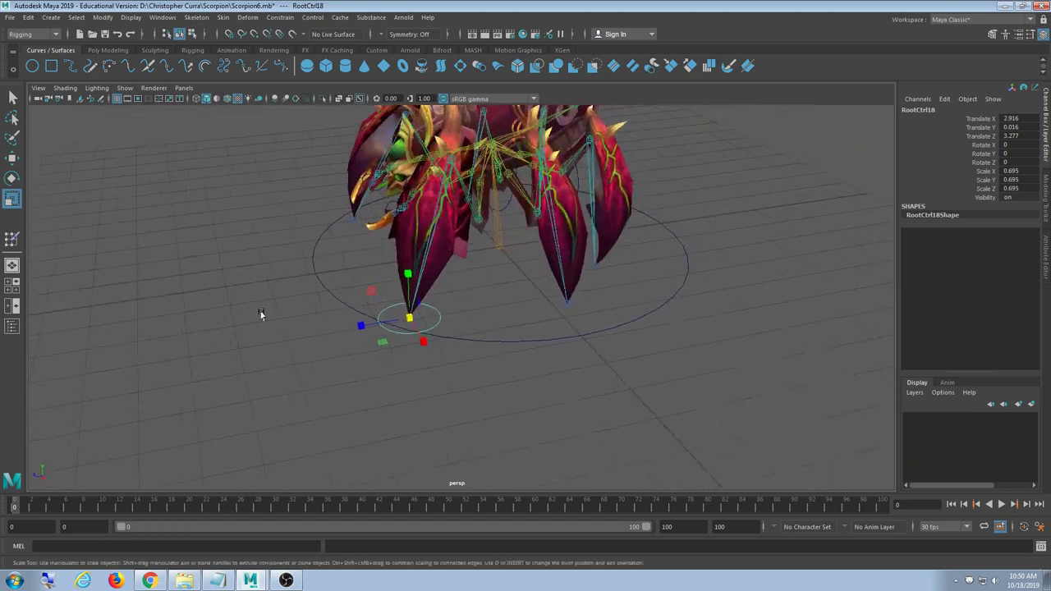
pyautogui.scroll(2, 276, 343)
pyautogui.moveTo(359, 347)
pyautogui.mouseDown(button='middle')
pyautogui.moveTo(321, 345)
pyautogui.moveTo(360, 353)
pyautogui.mouseUp(button='middle')
pyautogui.keyDown('alt'); pyautogui.moveTo(447, 328); pyautogui.dragTo(449, 368); pyautogui.keyUp('alt')
pyautogui.scroll(3, 454, 327)
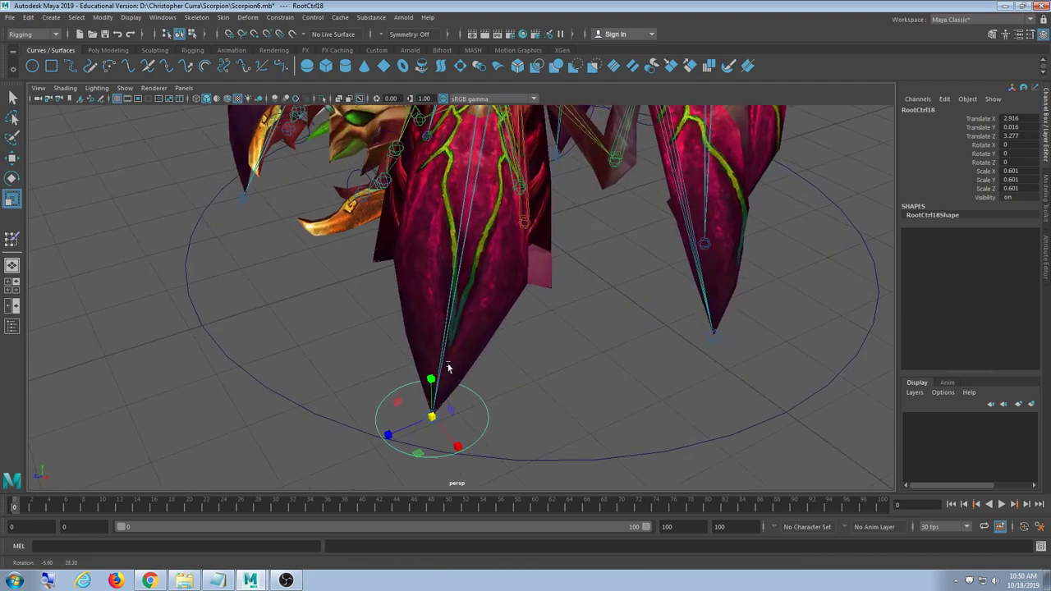
# Duplicate the front foot circle and snap the copy onto the middle leg's tip joint on the same side
pyautogui.keyDown('alt'); pyautogui.moveTo(507, 340); pyautogui.dragTo(407, 277, button='middle'); pyautogui.keyUp('alt')
pyautogui.scroll(-3, 433, 278)
pyautogui.keyDown('alt'); pyautogui.moveTo(433, 278); pyautogui.dragTo(413, 319); pyautogui.keyUp('alt')
pyautogui.press('w')
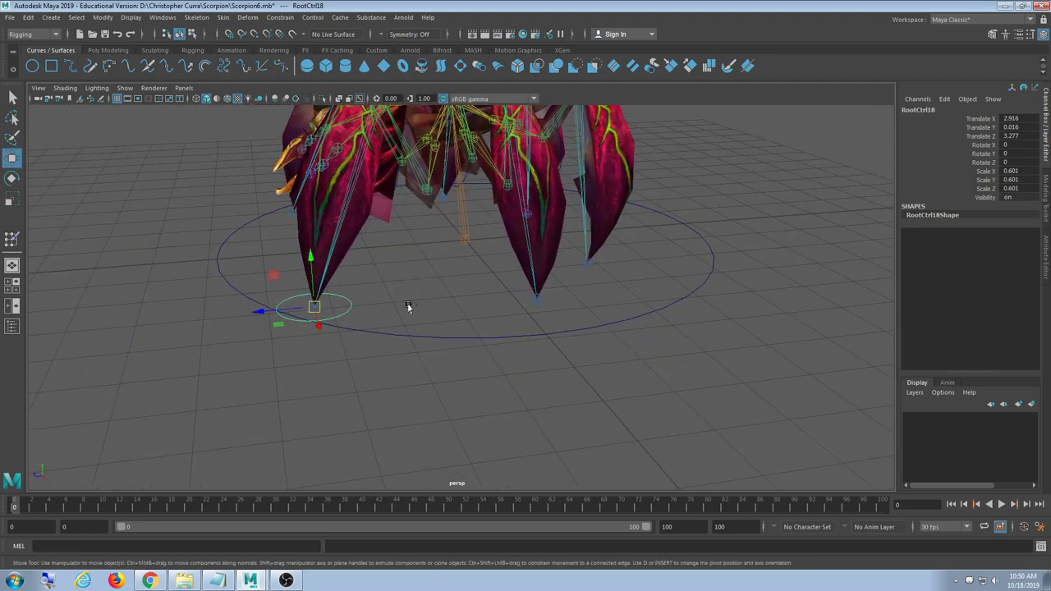
pyautogui.press('v')
pyautogui.moveTo(314, 308); pyautogui.dragTo(542, 311)
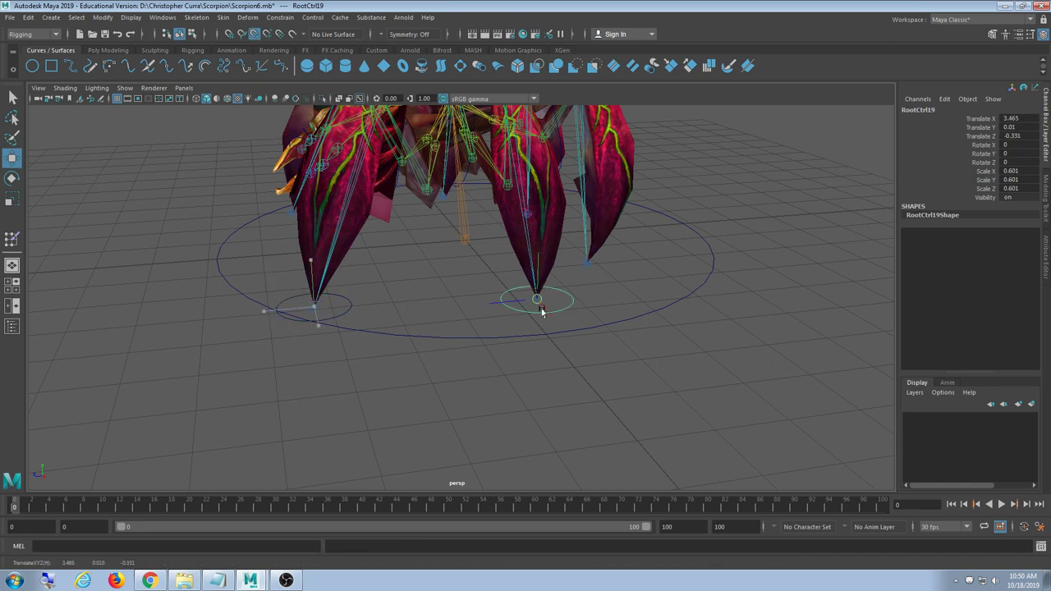
# Duplicate the foot circle twice, snapping one copy onto each side's rear leg tip joint
pyautogui.keyDown('alt'); pyautogui.moveTo(648, 333); pyautogui.dragTo(590, 345); pyautogui.keyUp('alt')
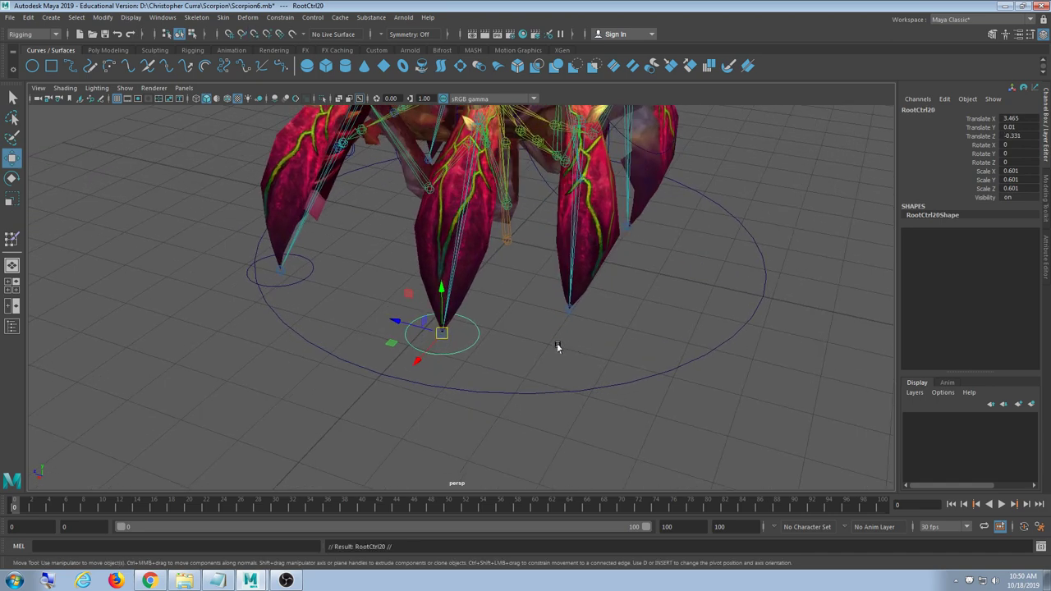
pyautogui.moveTo(443, 334); pyautogui.dragTo(587, 326)
pyautogui.scroll(-4, 625, 331)
pyautogui.keyDown('alt'); pyautogui.moveTo(690, 331); pyautogui.dragTo(573, 320); pyautogui.keyUp('alt')
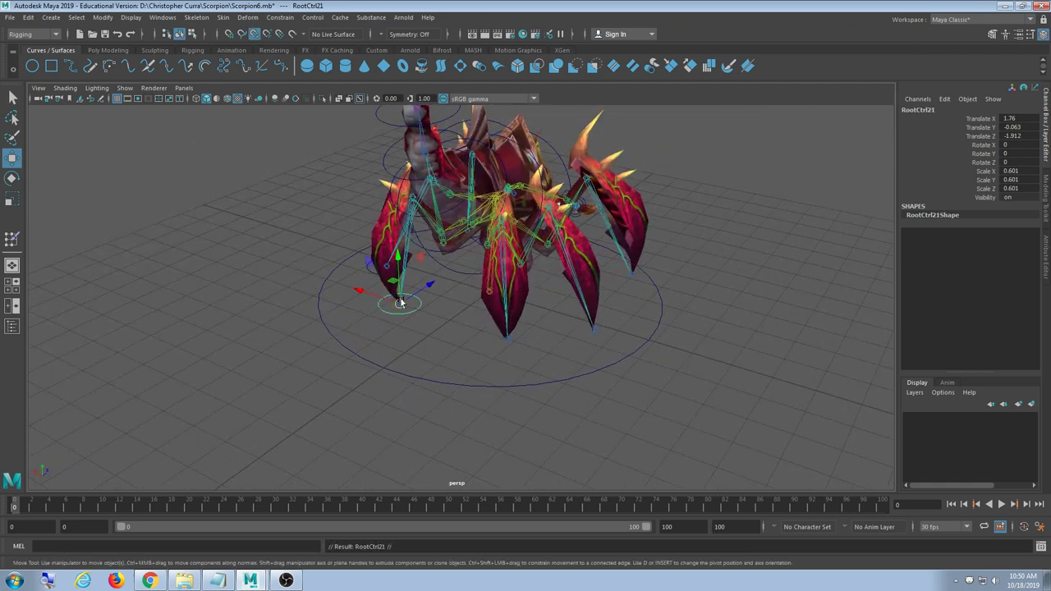
pyautogui.moveTo(400, 304); pyautogui.dragTo(486, 329)
pyautogui.moveTo(530, 359); pyautogui.dragTo(519, 354)
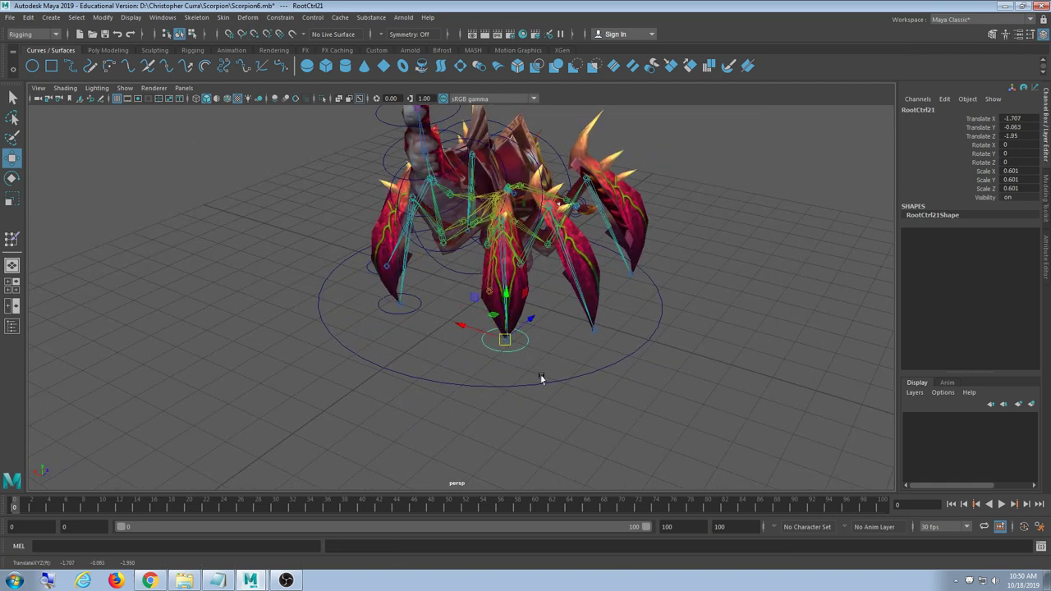
# Duplicate the rear foot circle twice along the negative X side, snapping the copies onto the middle and front leg tip joints
pyautogui.scroll(-3, 584, 394)
pyautogui.keyDown('alt'); pyautogui.moveTo(584, 394); pyautogui.dragTo(501, 402); pyautogui.keyUp('alt')
pyautogui.scroll(6, 533, 407)
pyautogui.keyDown('alt'); pyautogui.moveTo(533, 407); pyautogui.dragTo(501, 379, button='middle'); pyautogui.keyUp('alt')
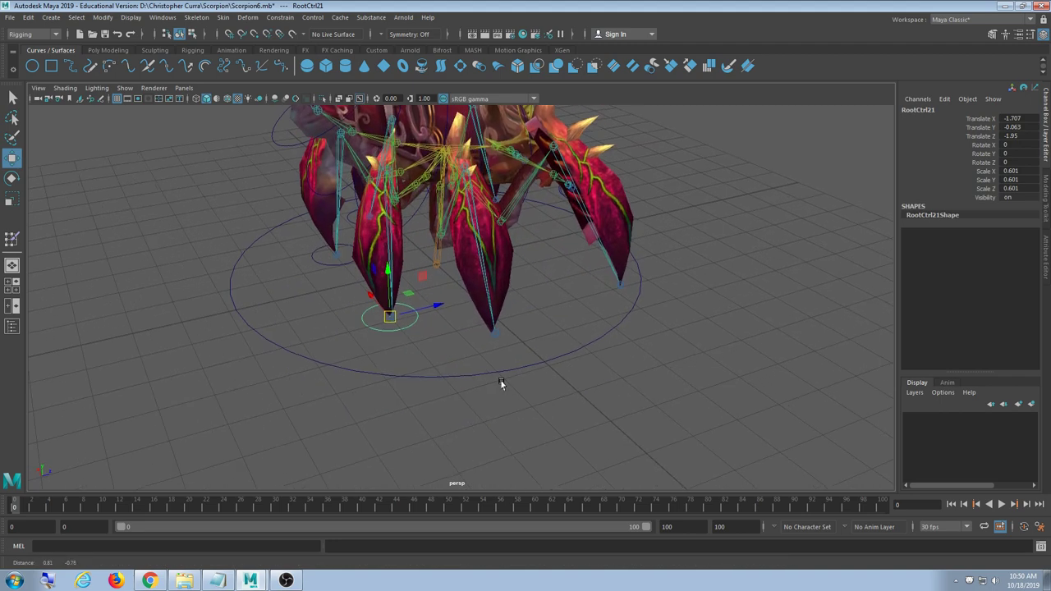
pyautogui.keyDown('alt'); pyautogui.moveTo(500, 380); pyautogui.dragTo(464, 381); pyautogui.keyUp('alt')
pyautogui.hotkey('ctrl', 'd')
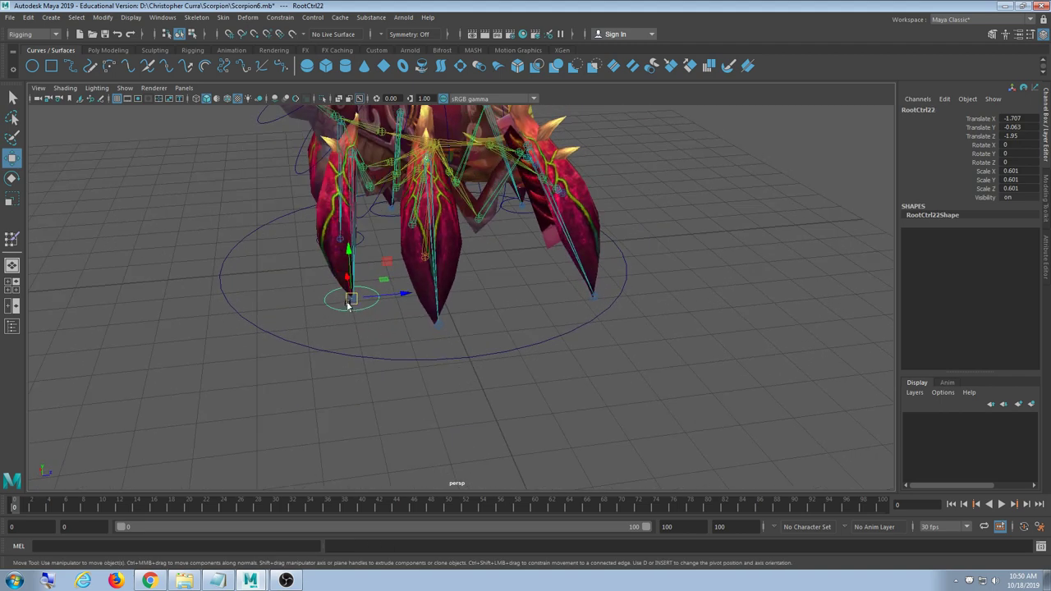
pyautogui.moveTo(349, 301); pyautogui.dragTo(491, 352)
pyautogui.hotkey('ctrl', 'd')
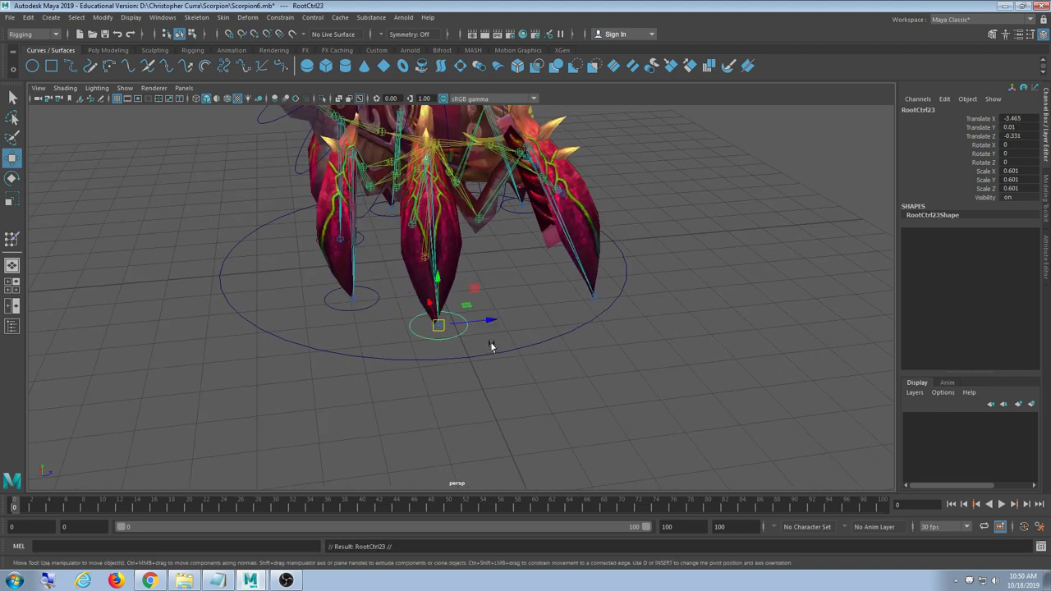
pyautogui.moveTo(450, 331); pyautogui.dragTo(516, 387)
pyautogui.scroll(5, 516, 384)
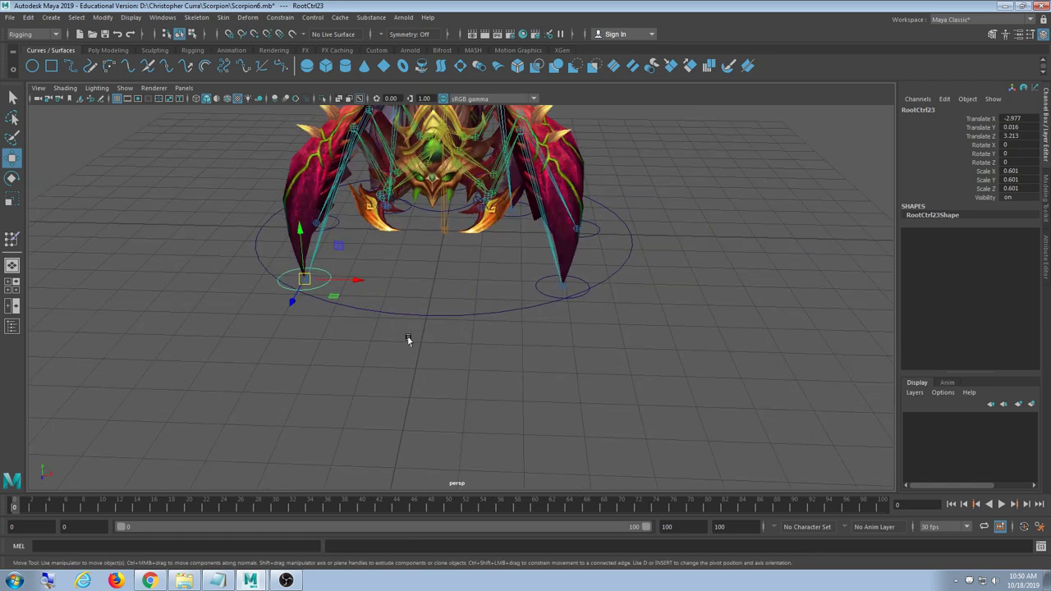
pyautogui.keyDown('alt'); pyautogui.moveTo(408, 339); pyautogui.dragTo(526, 361); pyautogui.keyUp('alt')
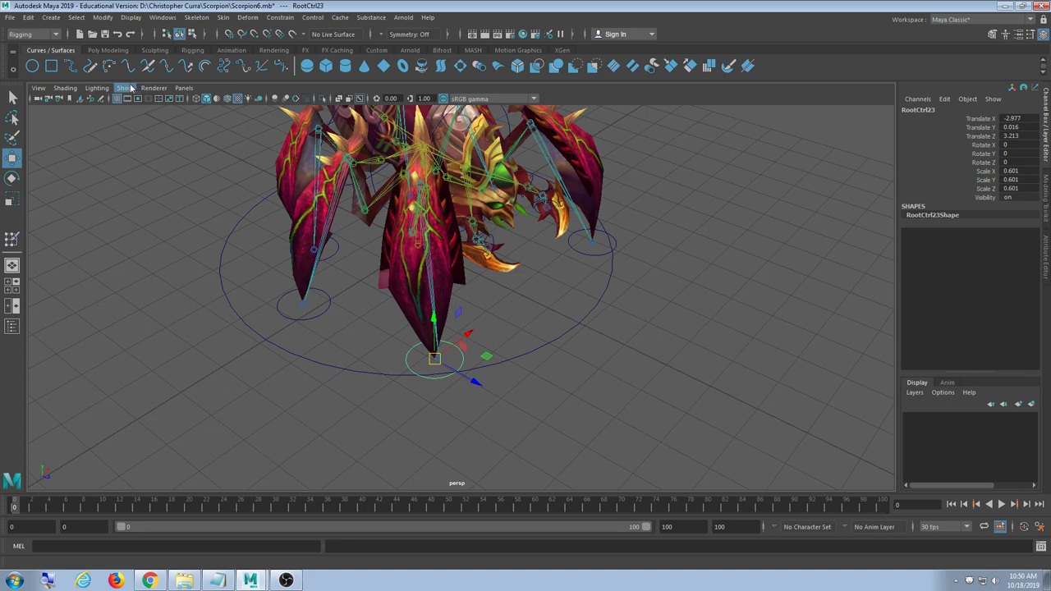
# Hide the polygon mesh in the viewport and clear the selection
pyautogui.click(128, 87)
pyautogui.click(141, 199)
pyautogui.click(558, 322)
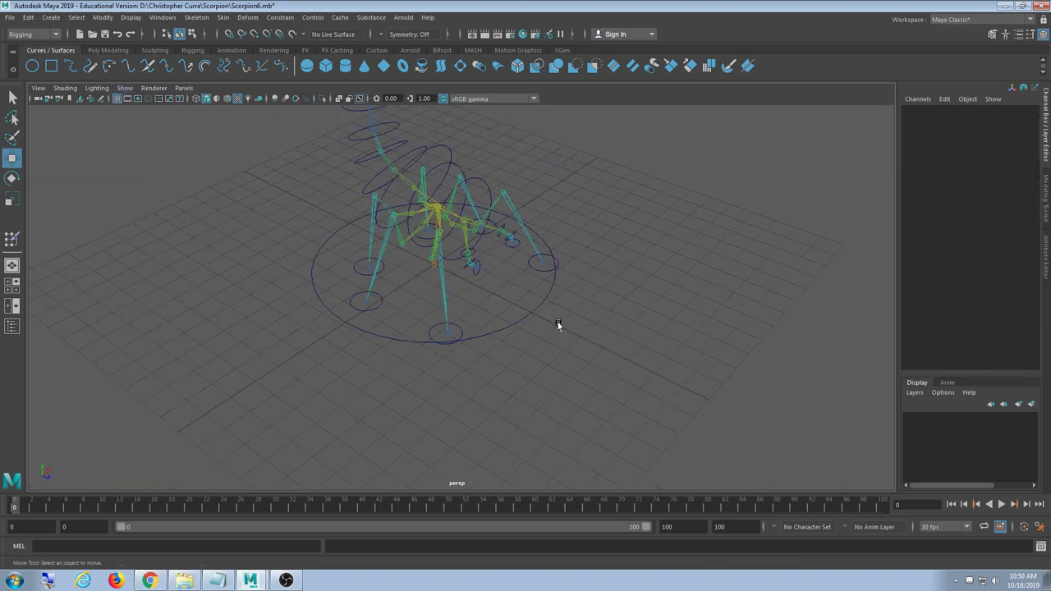
pyautogui.keyDown('alt'); pyautogui.moveTo(558, 322); pyautogui.dragTo(497, 372); pyautogui.keyUp('alt')
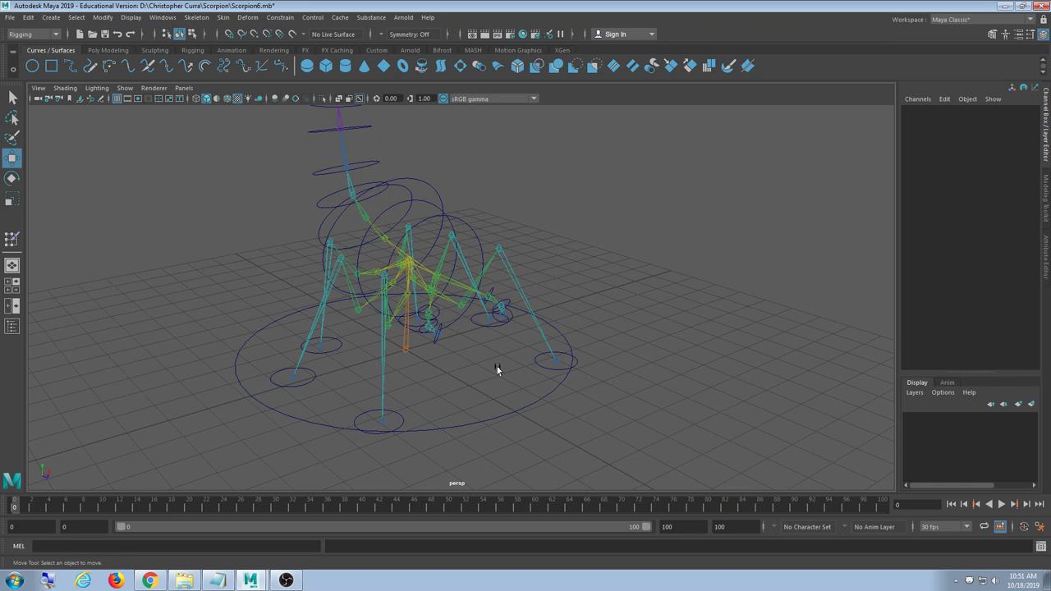
# Create a locator and snap it onto the front leg's knee joint on the negative X side
pyautogui.keyDown('alt'); pyautogui.moveTo(497, 369); pyautogui.dragTo(481, 337); pyautogui.keyUp('alt')
pyautogui.scroll(3, 476, 342)
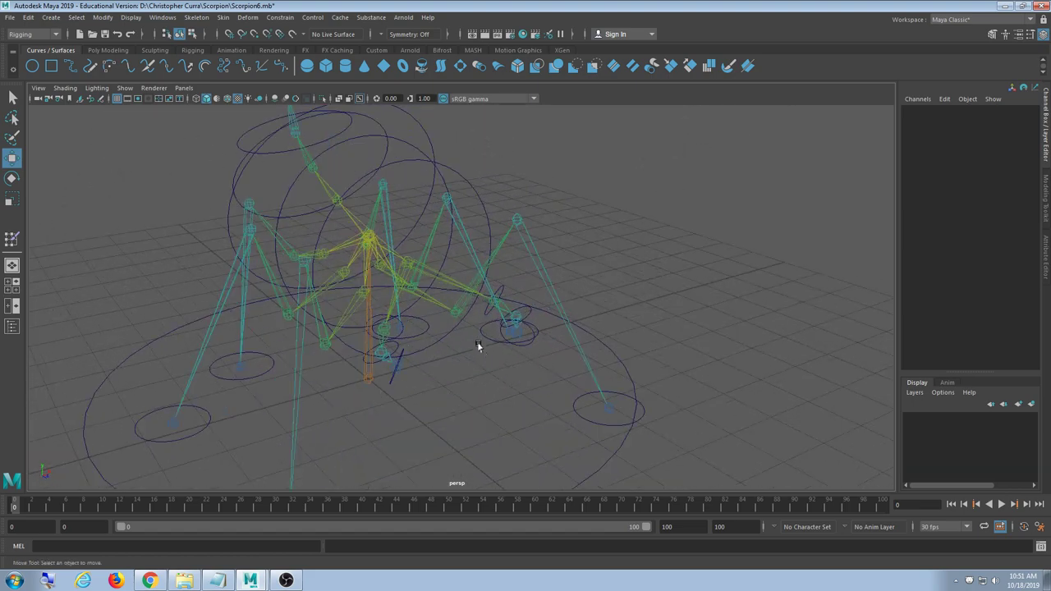
pyautogui.keyDown('alt'); pyautogui.moveTo(484, 358); pyautogui.dragTo(492, 308, button='middle'); pyautogui.keyUp('alt')
pyautogui.keyDown('alt'); pyautogui.moveTo(484, 374); pyautogui.dragTo(472, 365); pyautogui.keyUp('alt')
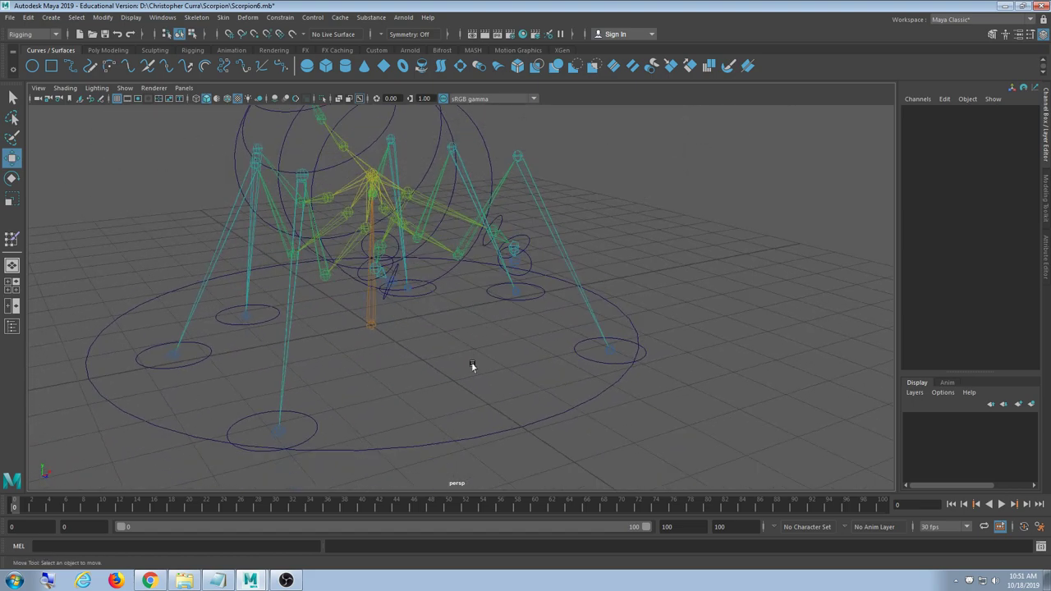
pyautogui.click(118, 50)
pyautogui.click(191, 49)
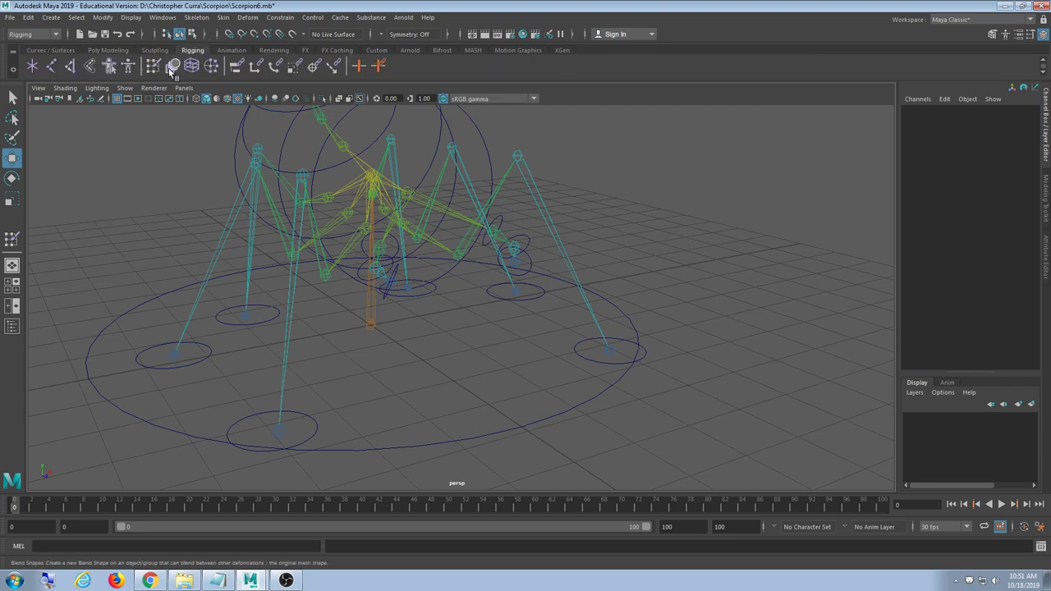
pyautogui.click(33, 67)
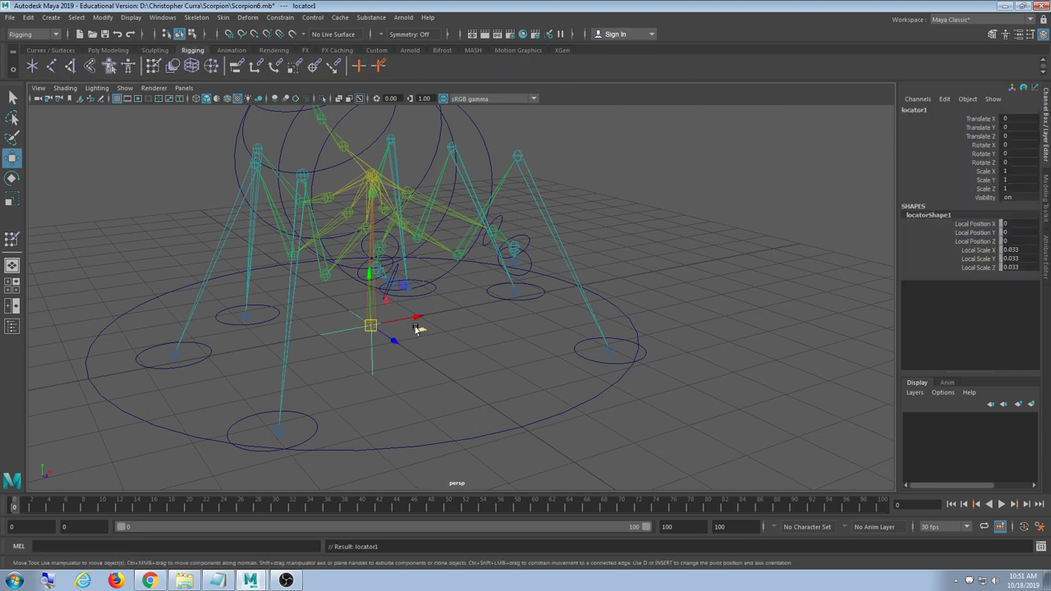
pyautogui.keyDown('alt'); pyautogui.moveTo(417, 329); pyautogui.dragTo(352, 408); pyautogui.keyUp('alt')
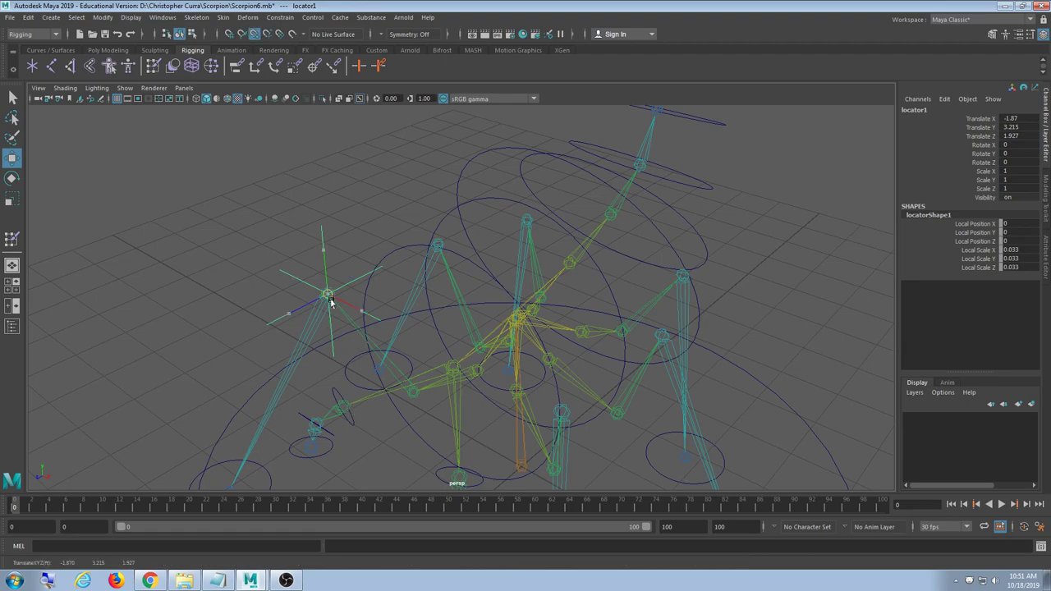
# Duplicate the locator onto the middle and rear knee joints on the same side of the rig
pyautogui.keyDown('alt'); pyautogui.moveTo(329, 298); pyautogui.dragTo(362, 234); pyautogui.keyUp('alt')
pyautogui.hotkey('ctrl', 'd')
pyautogui.keyDown('alt'); pyautogui.moveTo(440, 278); pyautogui.dragTo(362, 269); pyautogui.keyUp('alt')
# Duplicate the front knee locator across to the positive X side, snapping copies onto the front, middle and rear knee joints
pyautogui.click(380, 294)
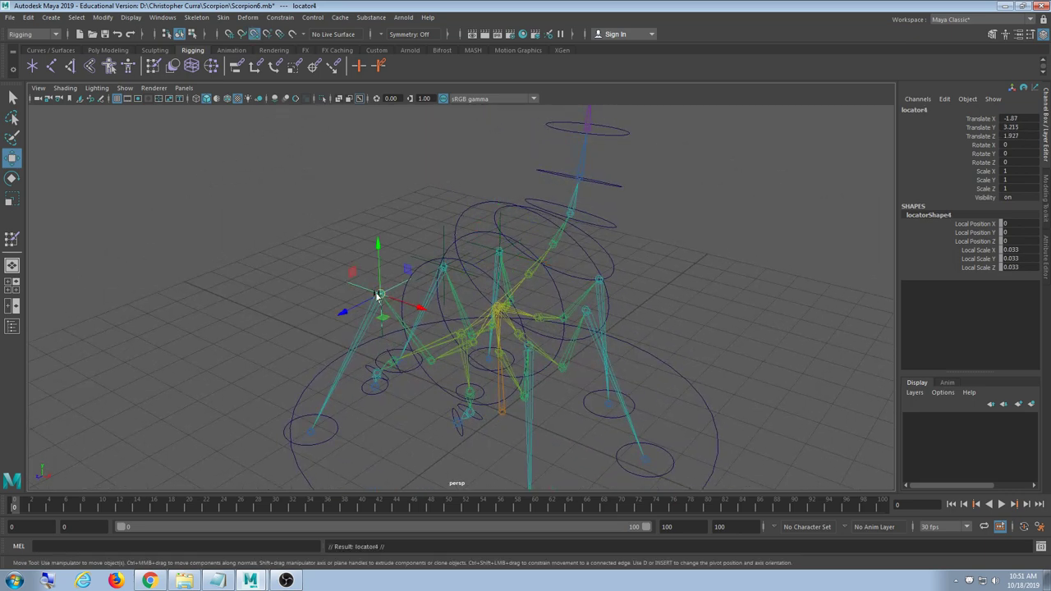
pyautogui.moveTo(377, 294); pyautogui.dragTo(532, 348)
pyautogui.keyDown('alt'); pyautogui.moveTo(572, 421); pyautogui.dragTo(648, 458); pyautogui.keyUp('alt')
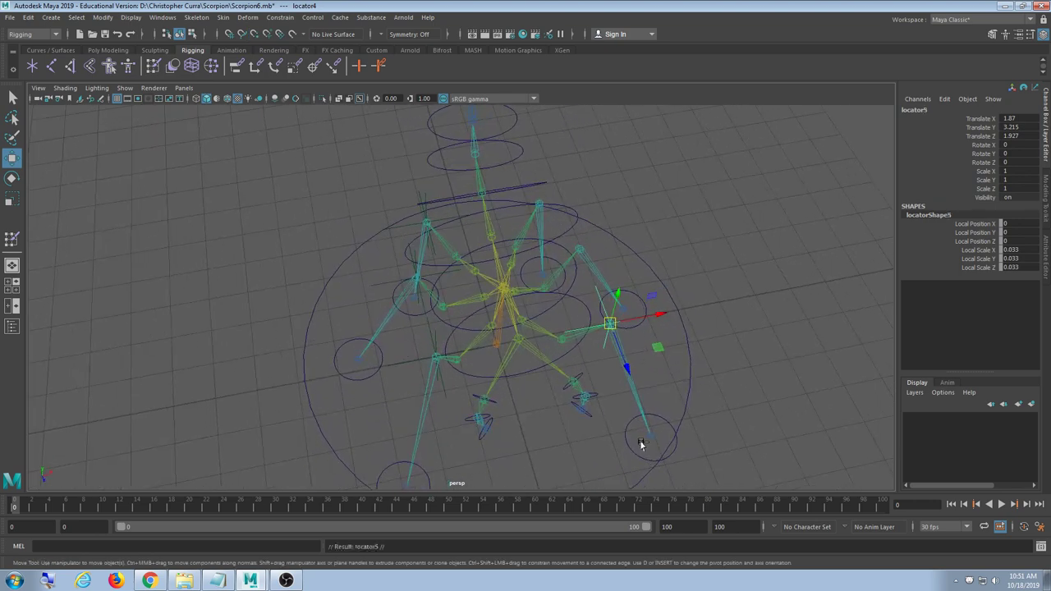
pyautogui.click(579, 248)
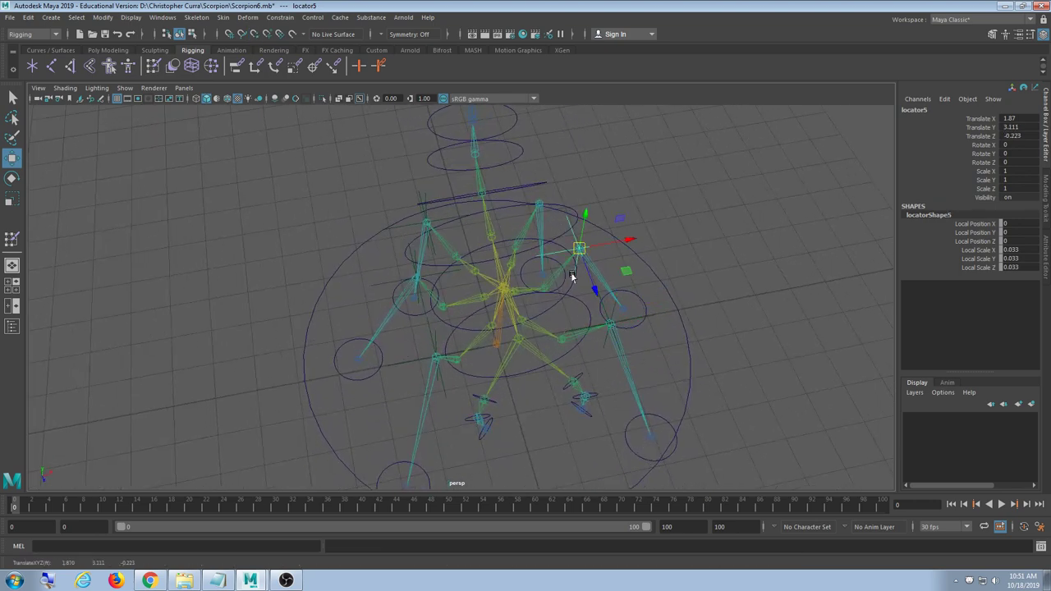
pyautogui.moveTo(572, 254); pyautogui.dragTo(534, 209)
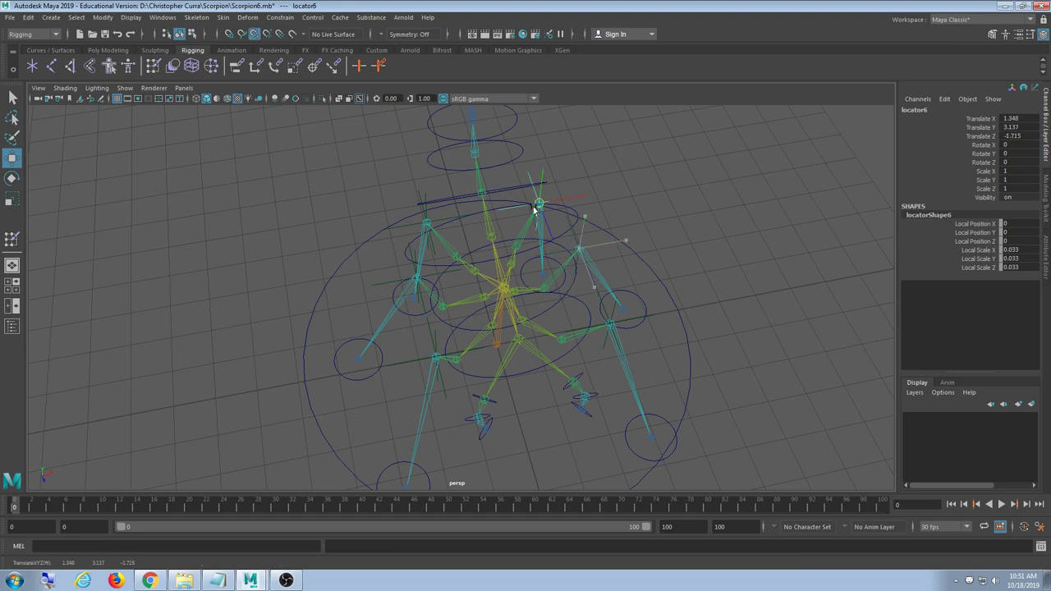
# Select all six leg-knee locators on both sides of the rig and activate the Show Manipulator tool
pyautogui.keyDown('alt'); pyautogui.moveTo(550, 317); pyautogui.dragTo(574, 305); pyautogui.keyUp('alt')
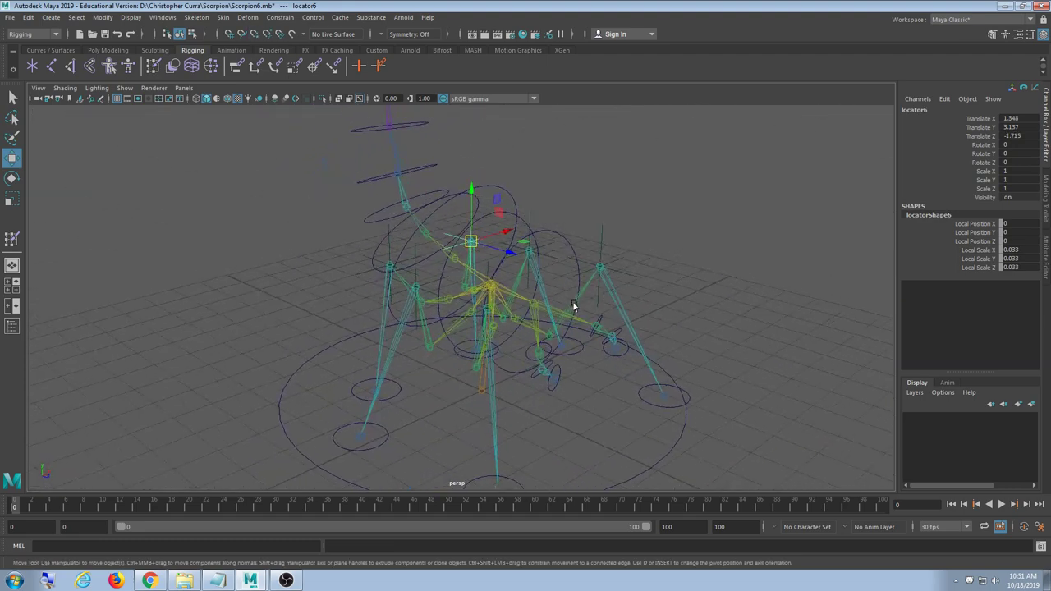
pyautogui.click(602, 236)
pyautogui.keyDown('alt'); pyautogui.moveTo(602, 236); pyautogui.dragTo(694, 266); pyautogui.keyUp('alt')
pyautogui.click(611, 246)
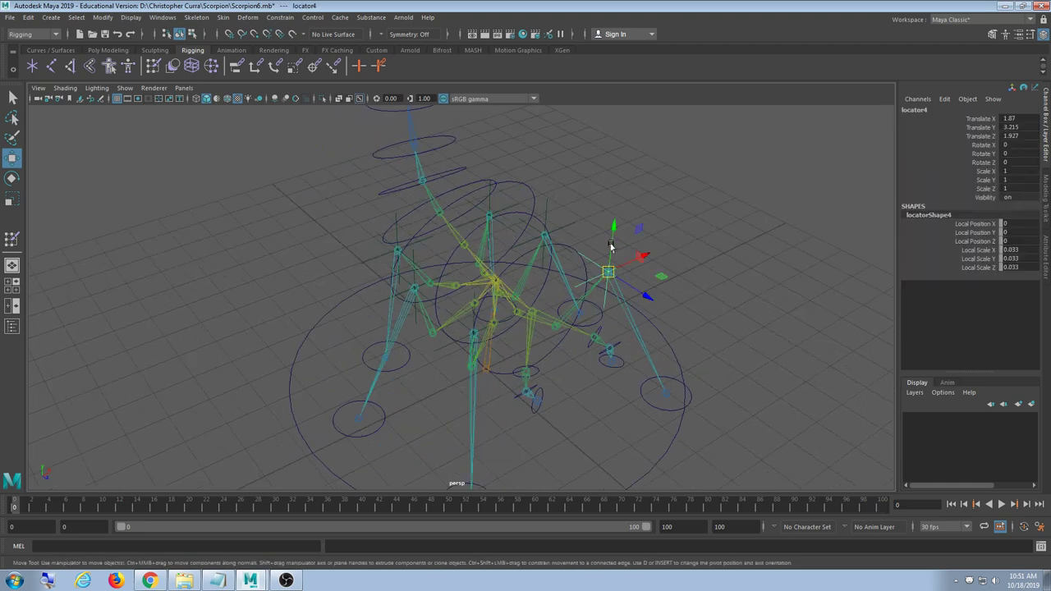
pyautogui.keyDown('shift'); pyautogui.click(543, 216); pyautogui.keyUp('shift')
pyautogui.keyDown('alt'); pyautogui.moveTo(542, 216); pyautogui.dragTo(627, 217); pyautogui.keyUp('alt')
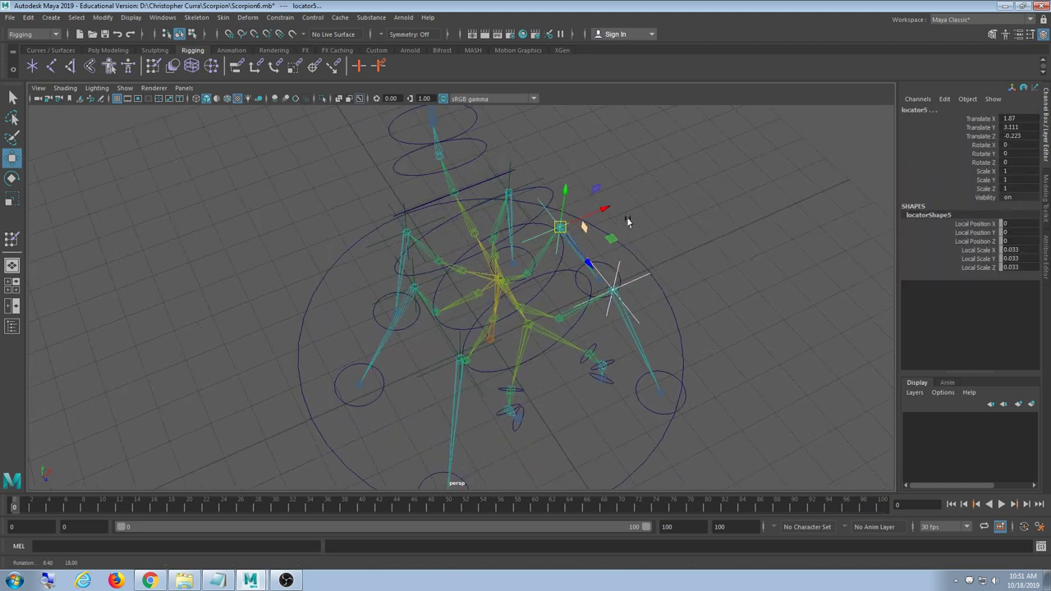
pyautogui.keyDown('shift'); pyautogui.click(508, 184); pyautogui.keyUp('shift')
pyautogui.keyDown('alt'); pyautogui.moveTo(446, 207); pyautogui.dragTo(426, 229); pyautogui.keyUp('alt')
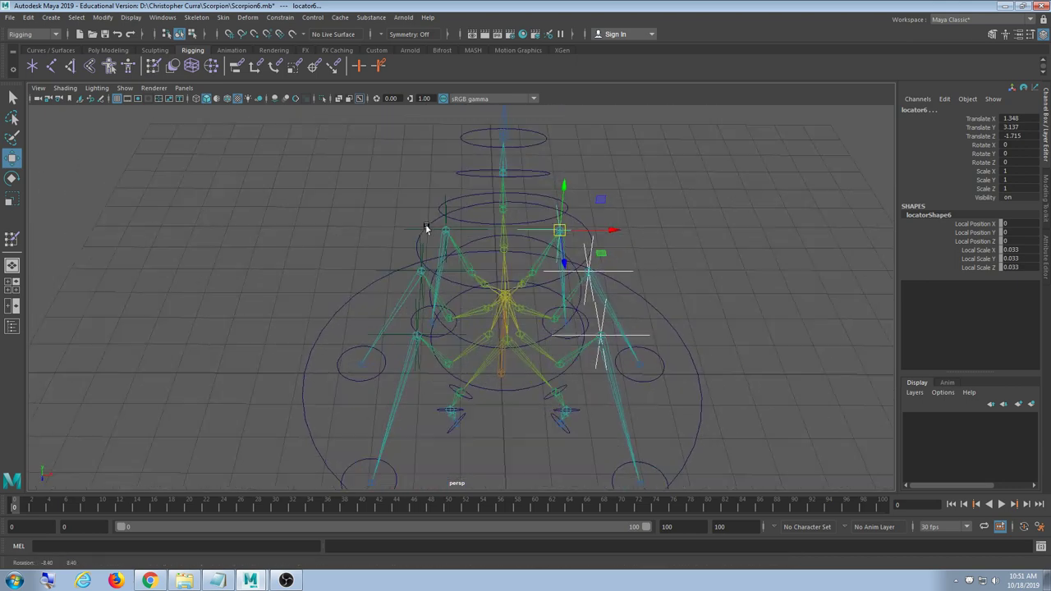
pyautogui.click(386, 271)
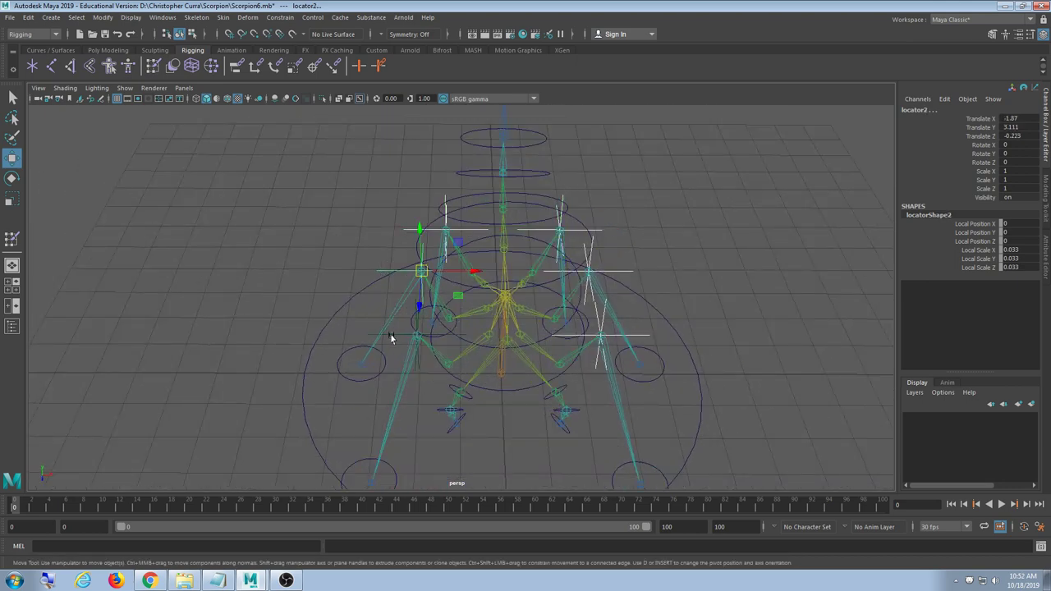
pyautogui.click(391, 338)
pyautogui.keyDown('alt'); pyautogui.moveTo(394, 347); pyautogui.dragTo(539, 362); pyautogui.keyUp('alt')
pyautogui.press('t')
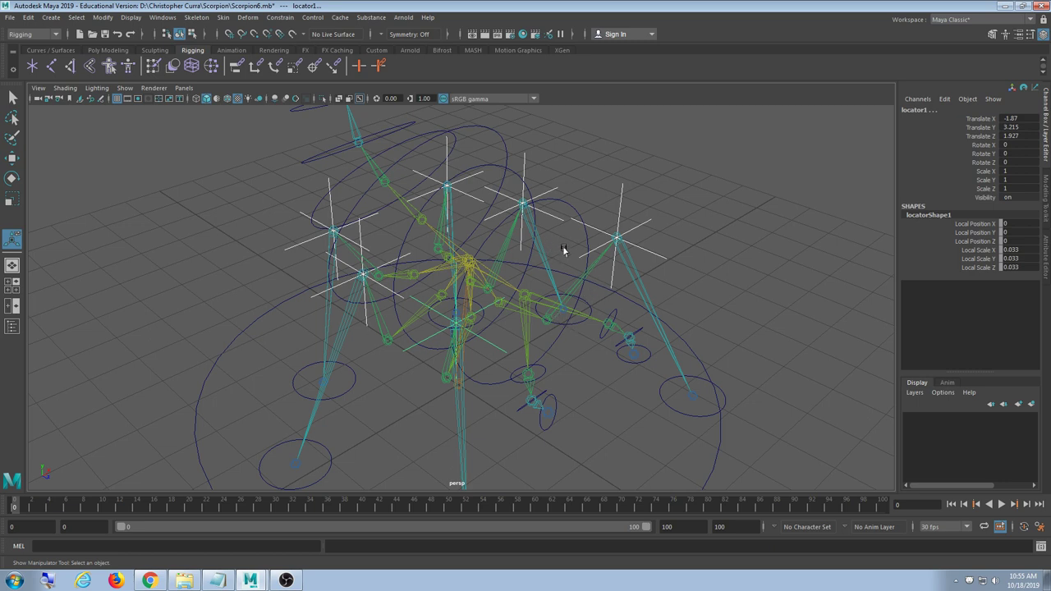
# Clear the selection and examine the whole rig's controls and joints from several angles
pyautogui.click(125, 89)
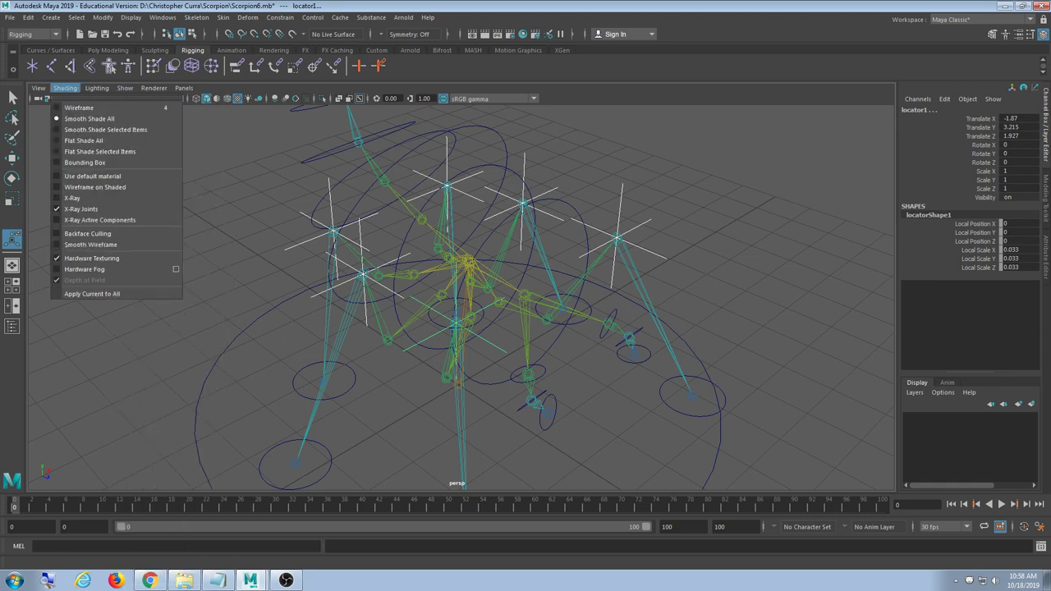
pyautogui.click(819, 262)
pyautogui.keyDown('alt'); pyautogui.moveTo(819, 262); pyautogui.dragTo(751, 261, button='right'); pyautogui.keyUp('alt')
pyautogui.keyDown('alt'); pyautogui.moveTo(751, 263); pyautogui.dragTo(636, 321); pyautogui.keyUp('alt')
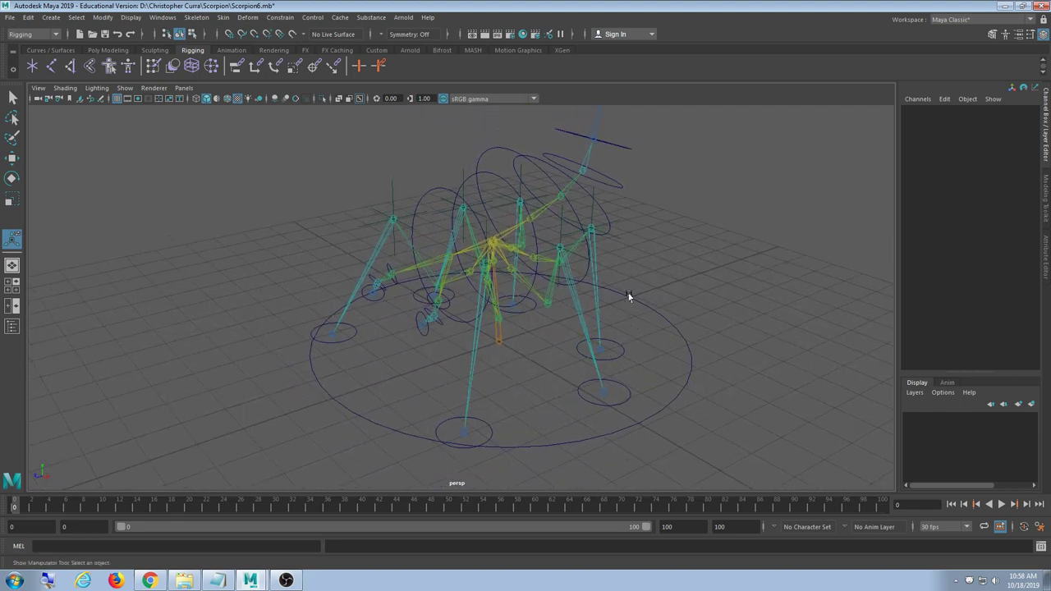
pyautogui.scroll(-3, 628, 293)
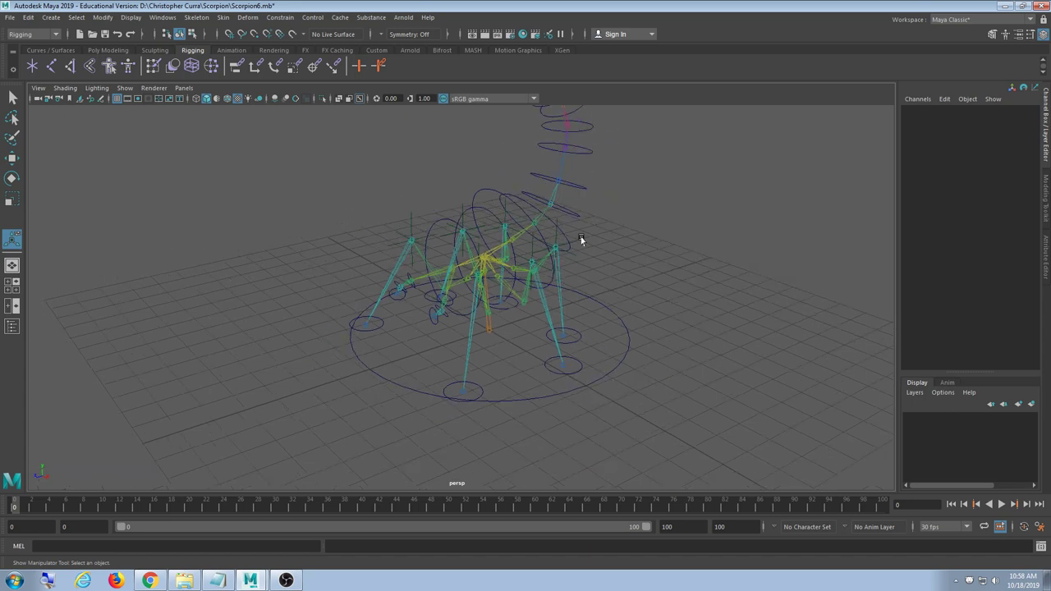
pyautogui.keyDown('alt'); pyautogui.moveTo(582, 218); pyautogui.dragTo(571, 261, button='middle'); pyautogui.keyUp('alt')
pyautogui.keyDown('alt'); pyautogui.moveTo(572, 265); pyautogui.dragTo(620, 288); pyautogui.keyUp('alt')
pyautogui.keyDown('alt'); pyautogui.moveTo(620, 289); pyautogui.dragTo(625, 318, button='right'); pyautogui.keyUp('alt')
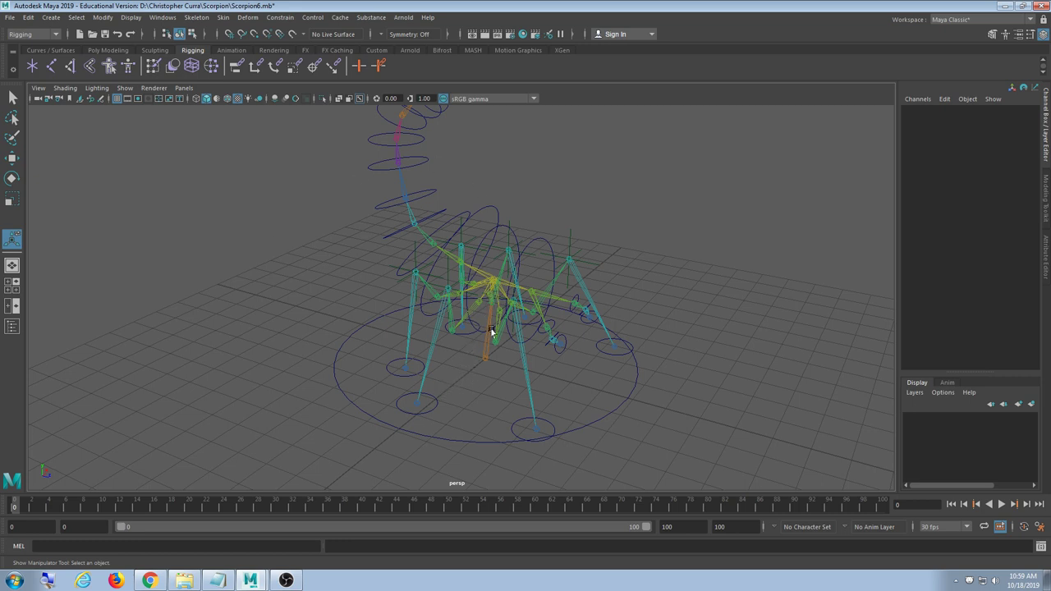
pyautogui.scroll(-3, 483, 335)
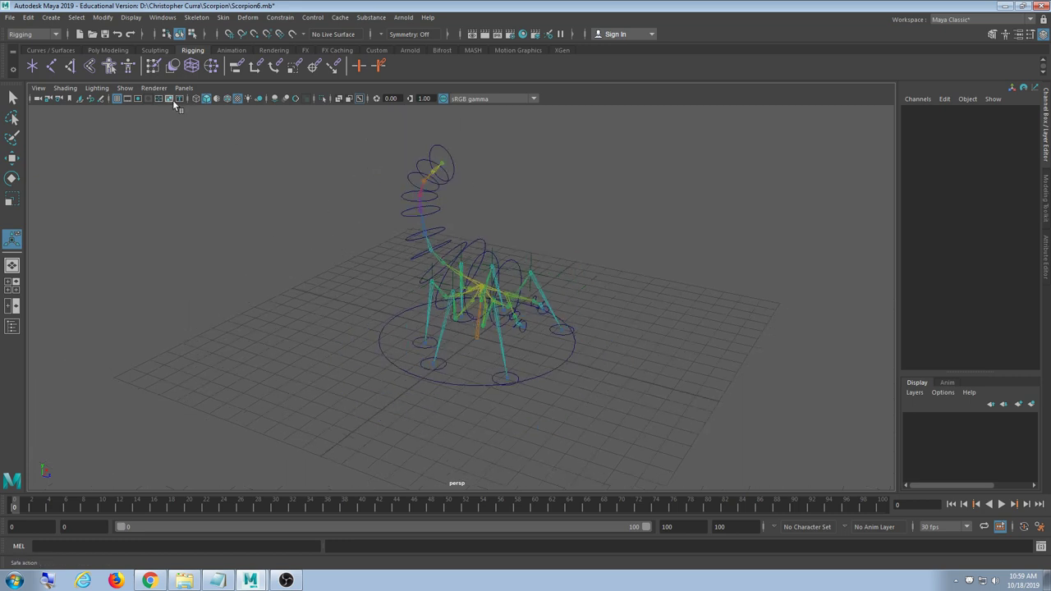
# Keep the viewport's display filter list open as a floating window and show only NURBS curves and locators
pyautogui.click(125, 89)
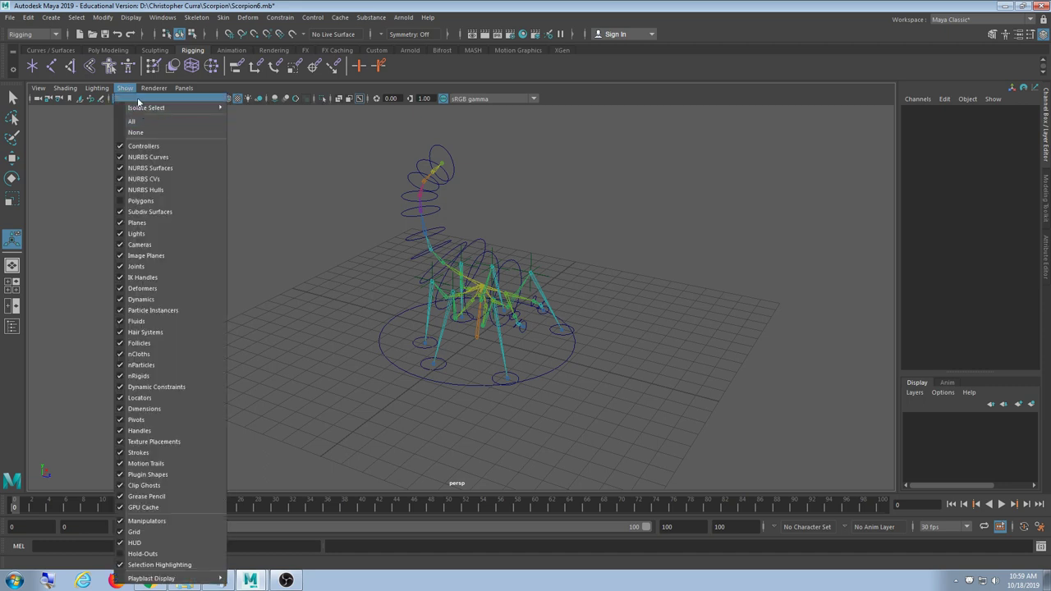
pyautogui.click(140, 101)
pyautogui.moveTo(139, 92); pyautogui.dragTo(128, 37)
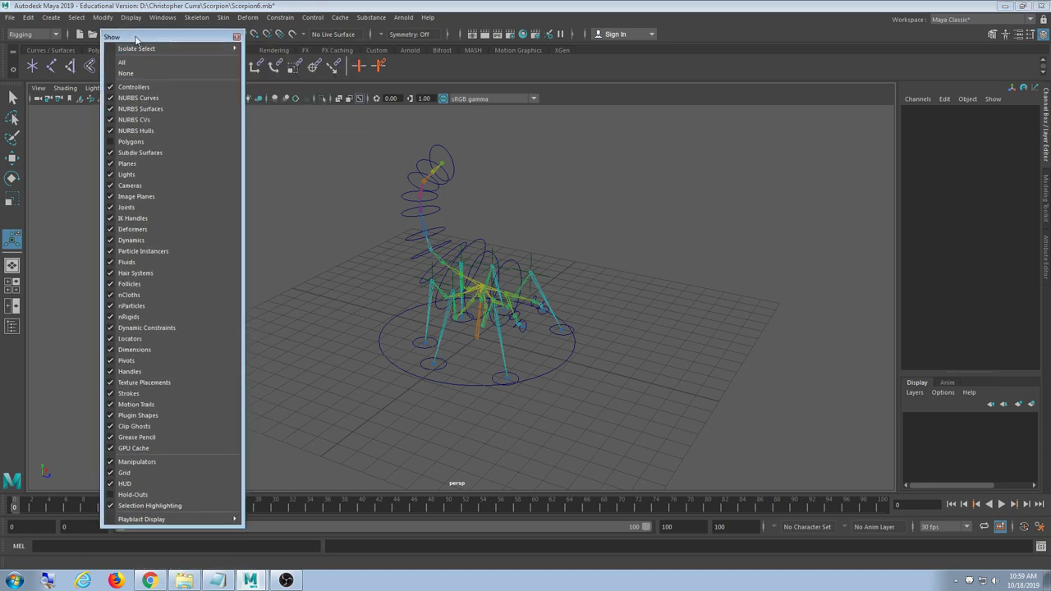
pyautogui.click(166, 73)
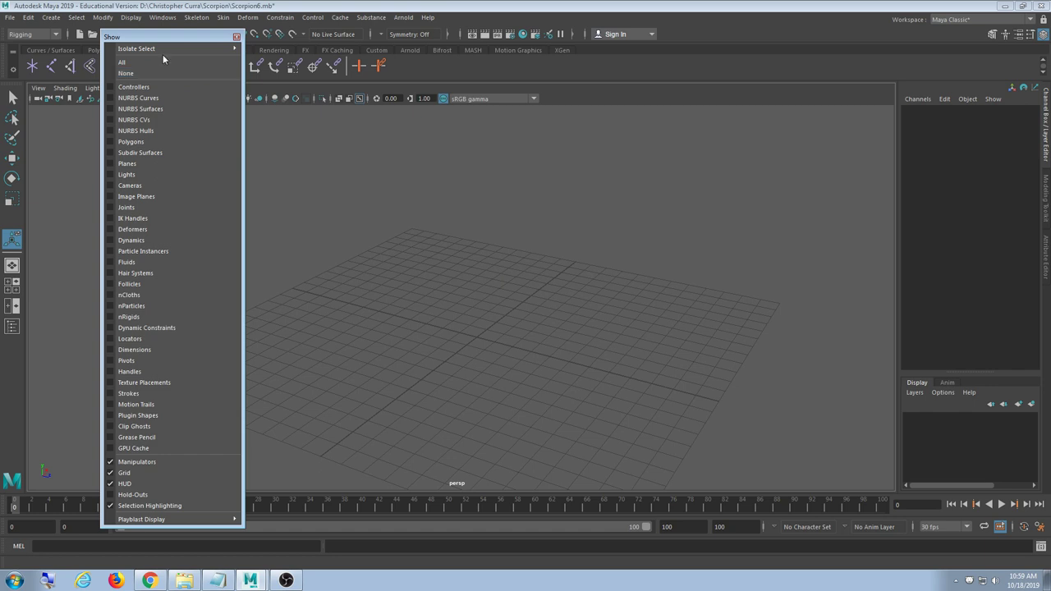
pyautogui.moveTo(163, 37); pyautogui.dragTo(143, 32)
pyautogui.click(130, 96)
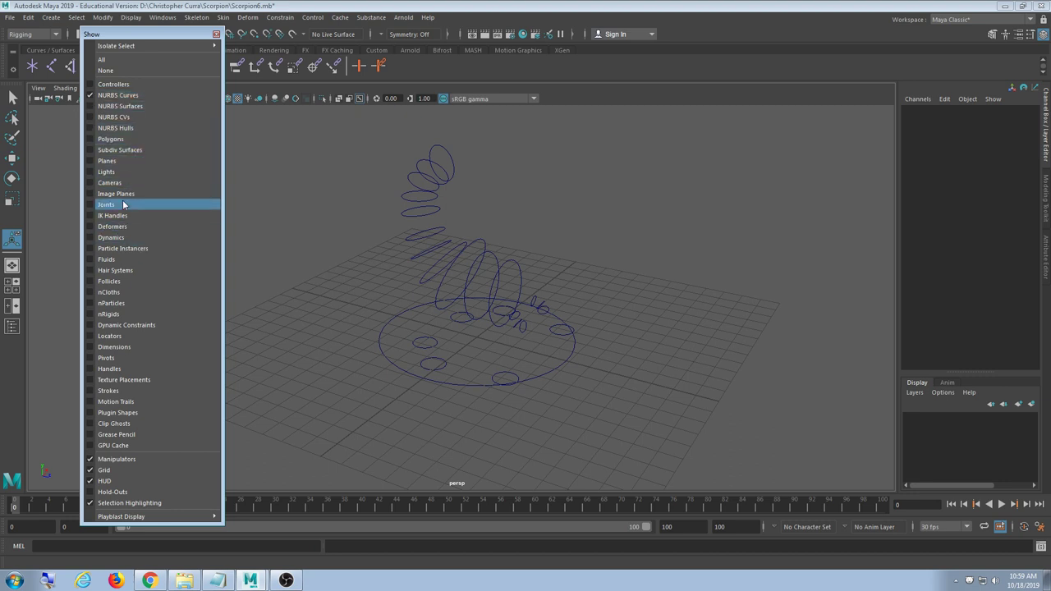
pyautogui.click(120, 337)
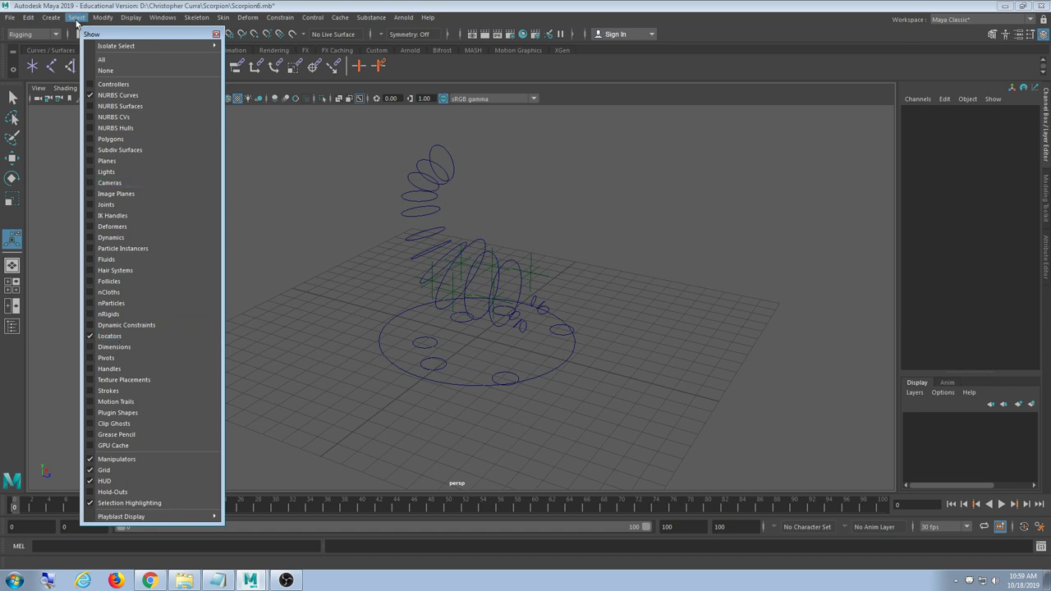
# Select all the control curves and knee locators and delete their construction history
pyautogui.moveTo(780, 128); pyautogui.dragTo(321, 407)
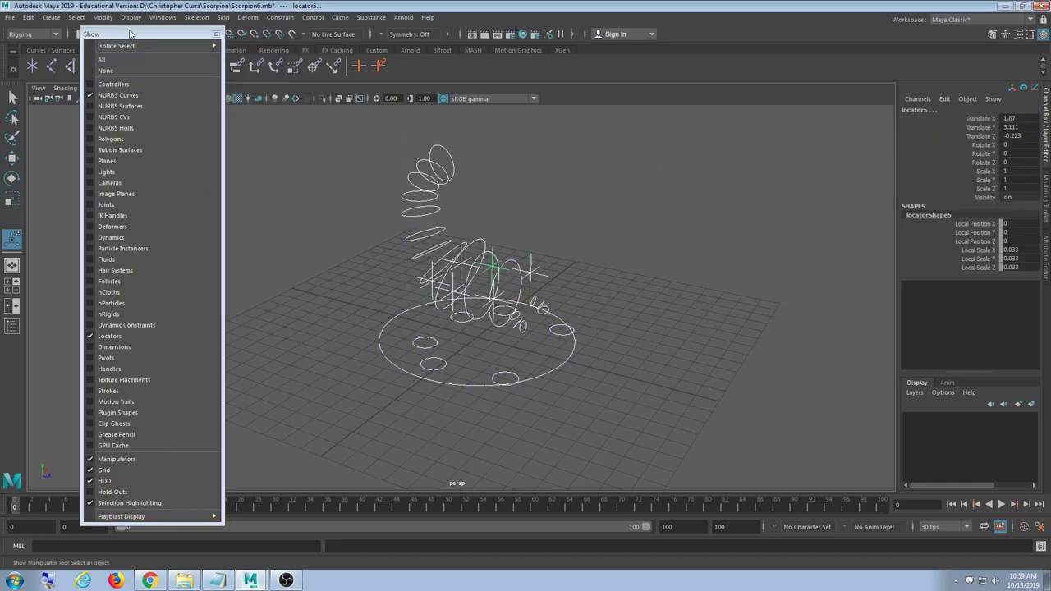
pyautogui.moveTo(128, 37); pyautogui.dragTo(728, 41)
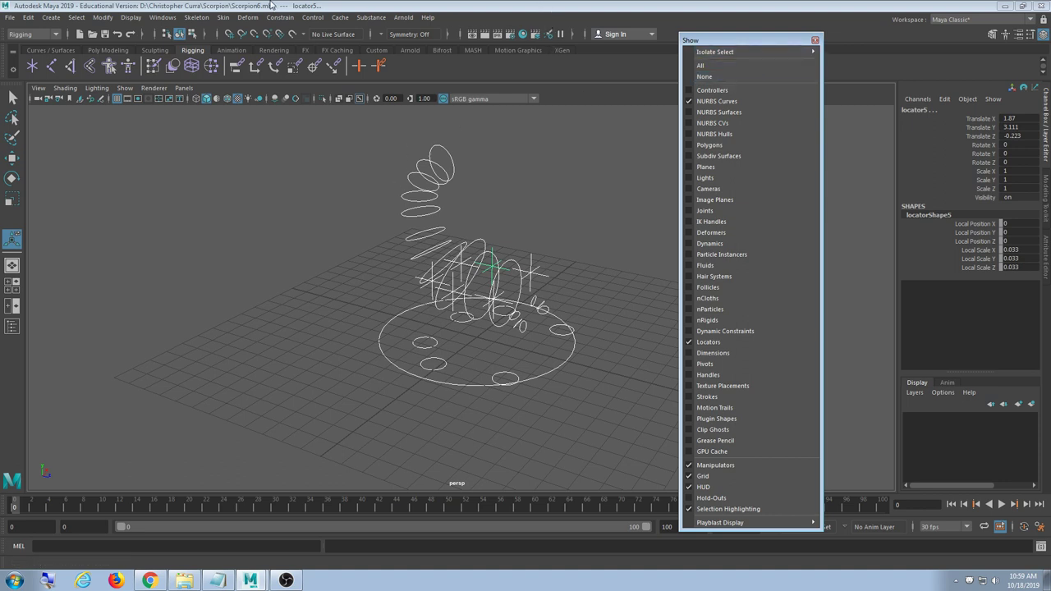
pyautogui.click(26, 18)
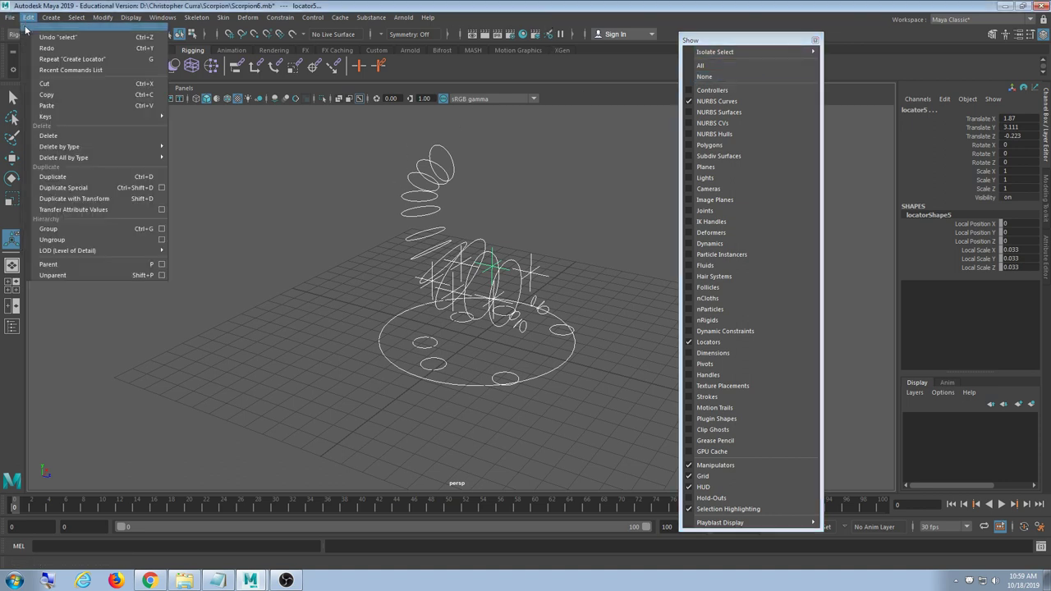
pyautogui.moveTo(83, 149)
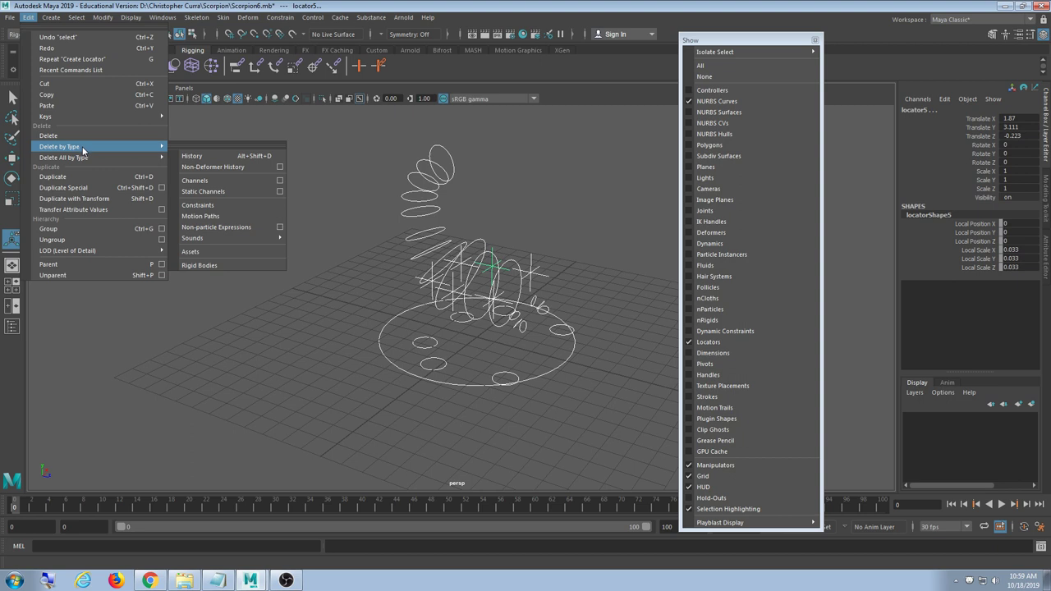
pyautogui.click(220, 155)
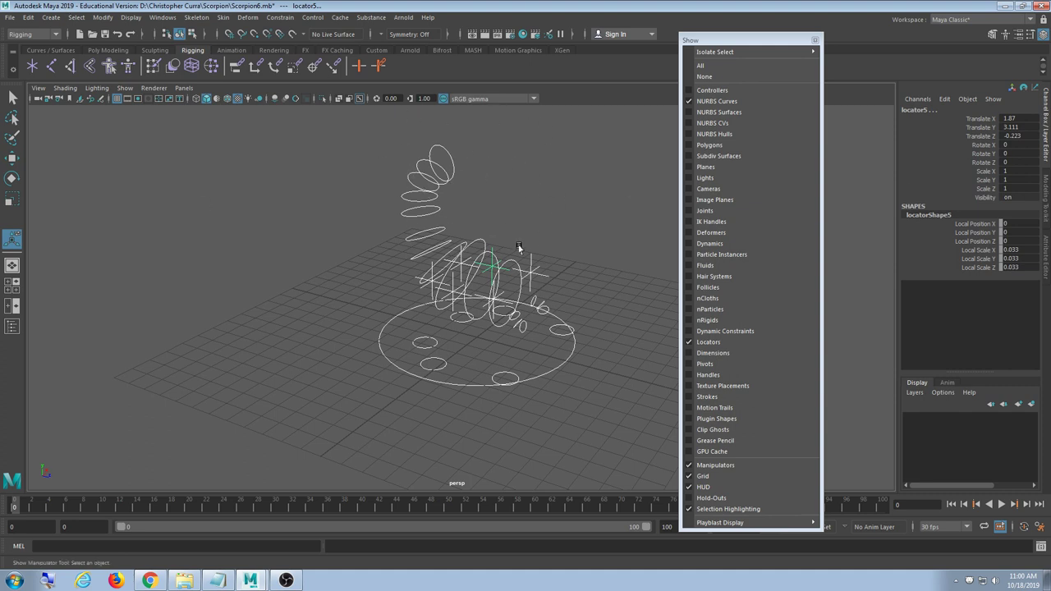
pyautogui.click(29, 17)
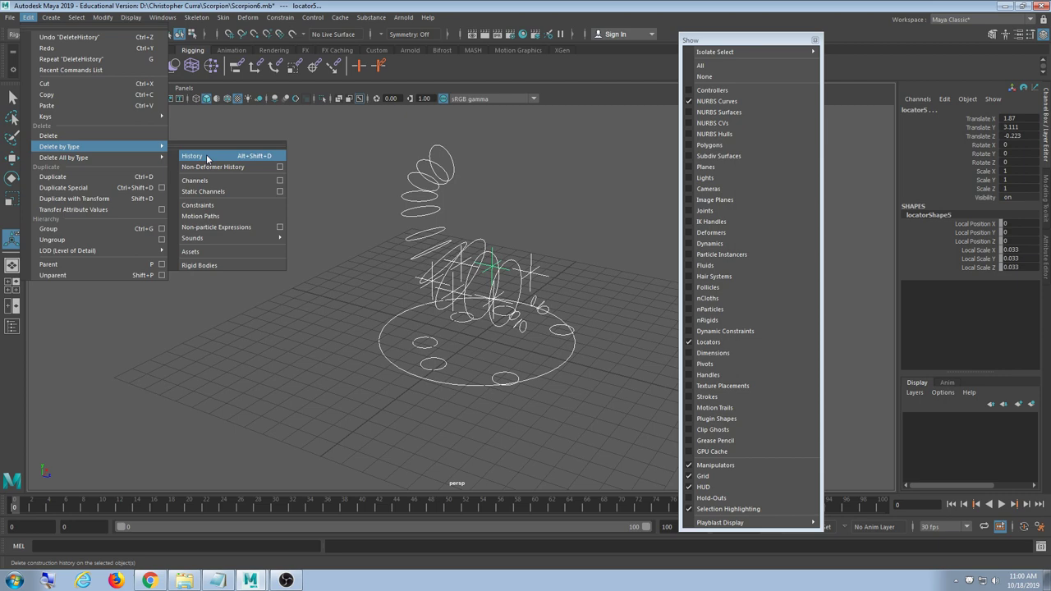
# Open the Freeze Transformations options and place the dialog clear of the rig controls
pyautogui.moveTo(103, 20)
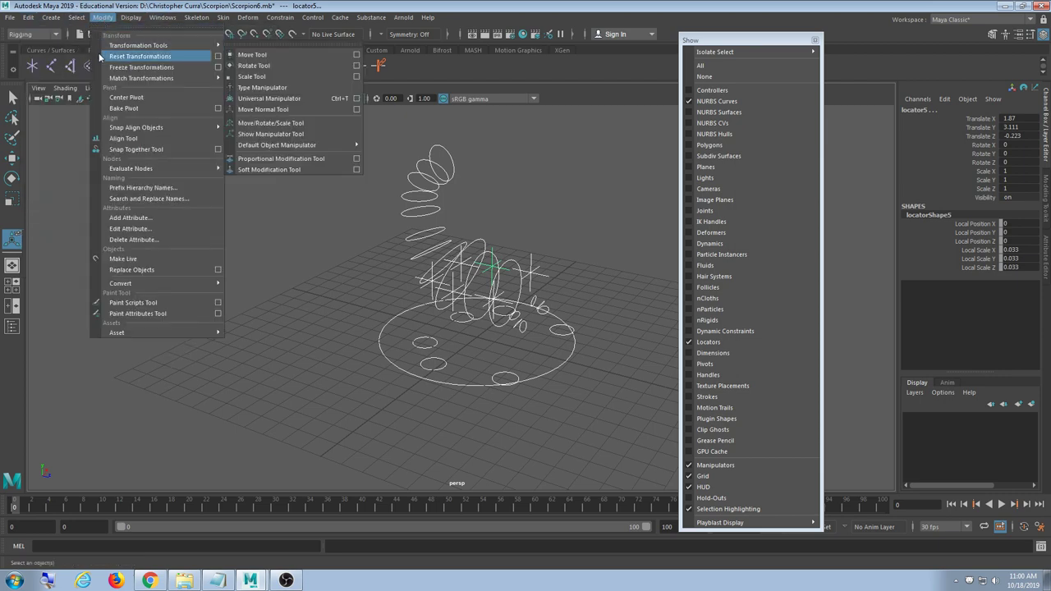
pyautogui.moveTo(135, 80)
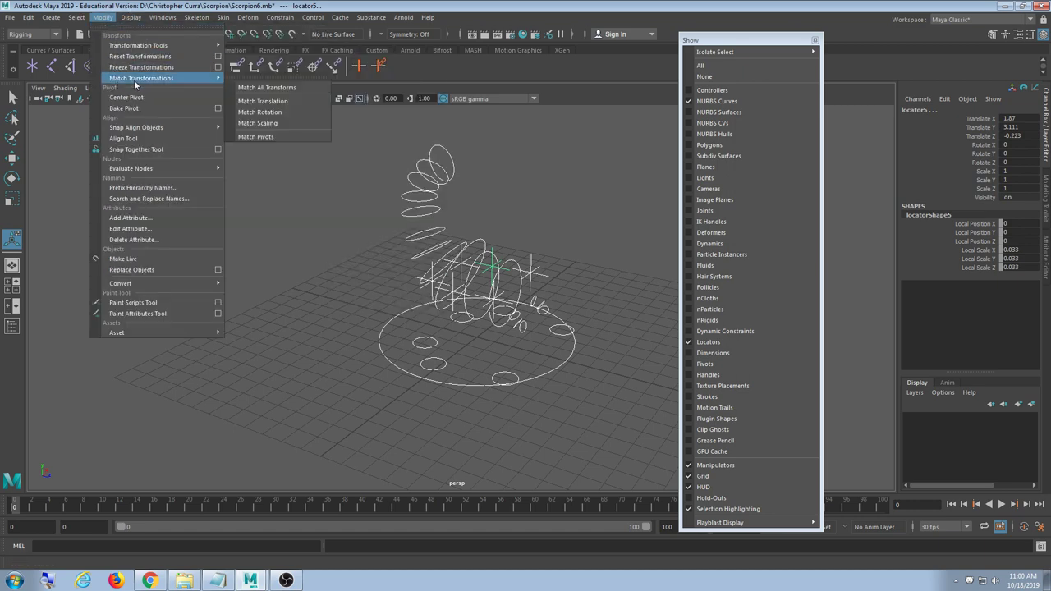
pyautogui.click(219, 68)
pyautogui.moveTo(739, 113); pyautogui.dragTo(165, 92)
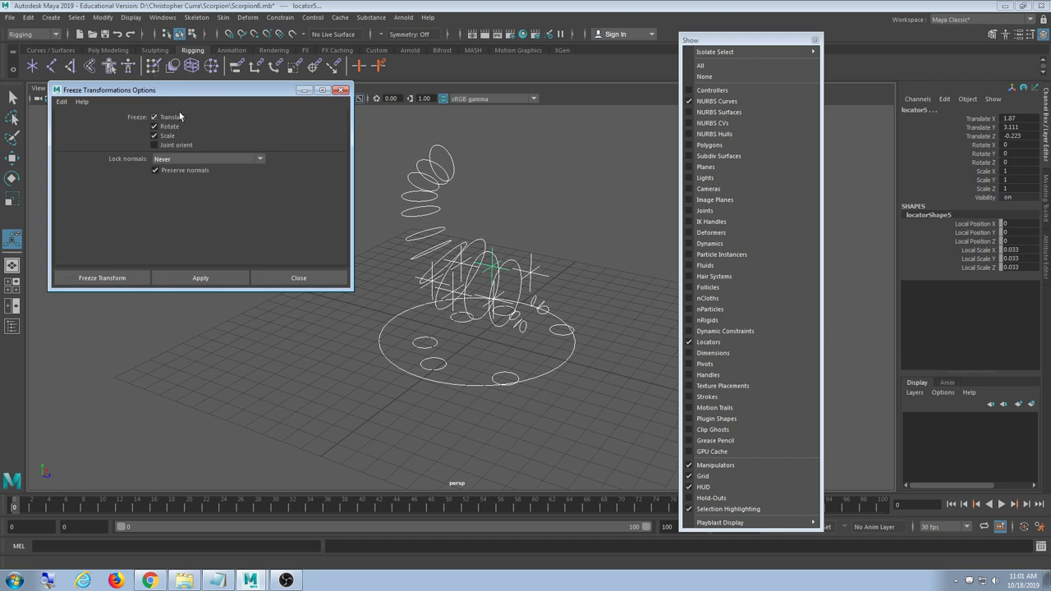
pyautogui.moveTo(181, 92); pyautogui.dragTo(180, 121)
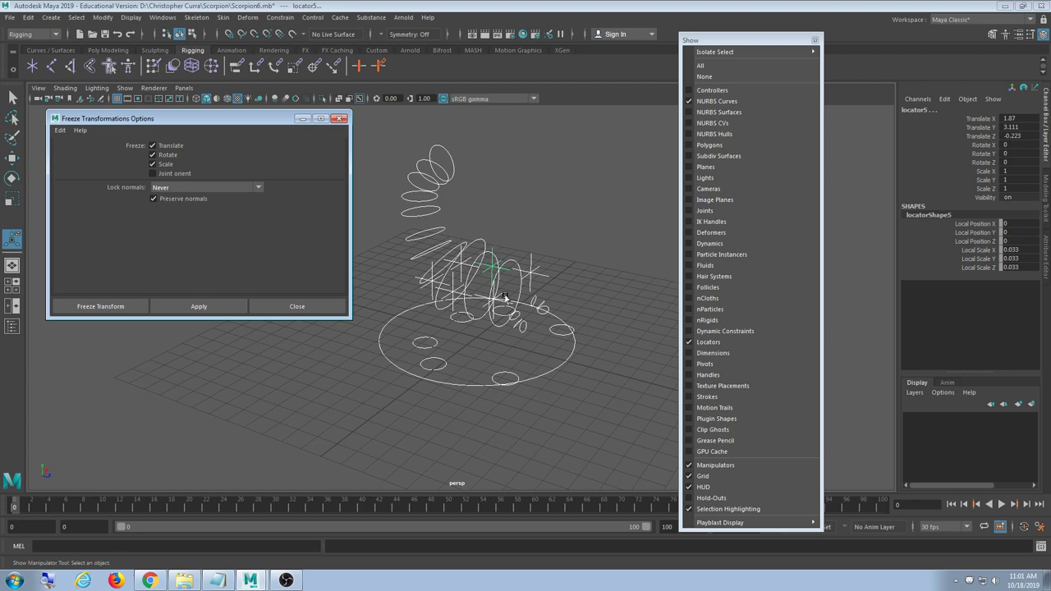
# Select only the six knee locators and raise them together along Y, bringing the front negative-X locator to about 5.73
pyautogui.keyDown('alt'); pyautogui.moveTo(506, 297); pyautogui.dragTo(553, 272, button='middle'); pyautogui.keyUp('alt')
pyautogui.scroll(3, 554, 272)
pyautogui.click(591, 145)
pyautogui.keyDown('alt'); pyautogui.moveTo(582, 193); pyautogui.dragTo(595, 193); pyautogui.keyUp('alt')
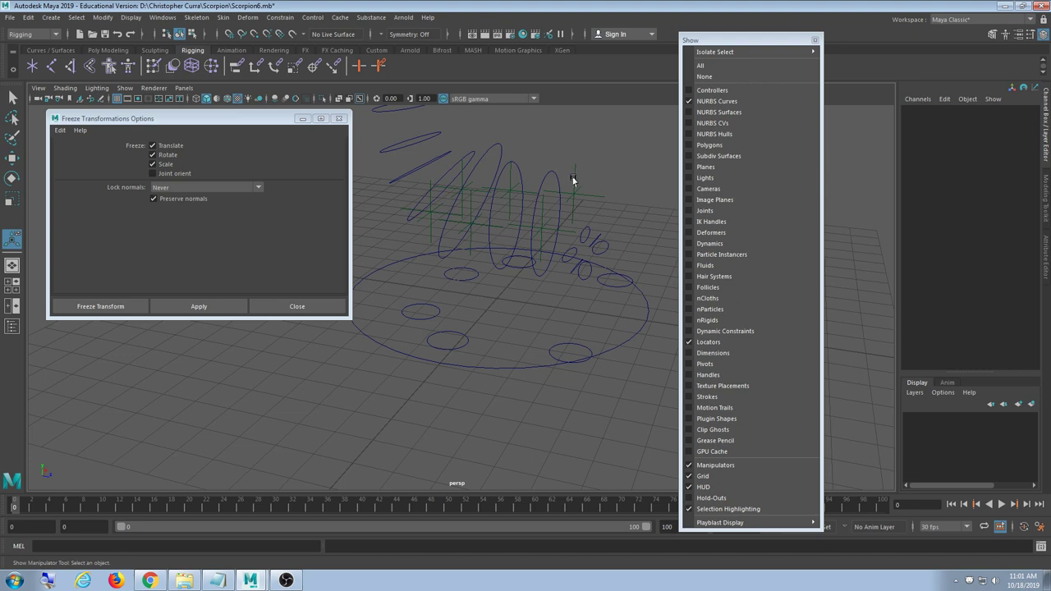
pyautogui.click(574, 180)
pyautogui.keyDown('shift'); pyautogui.click(504, 178); pyautogui.keyUp('shift')
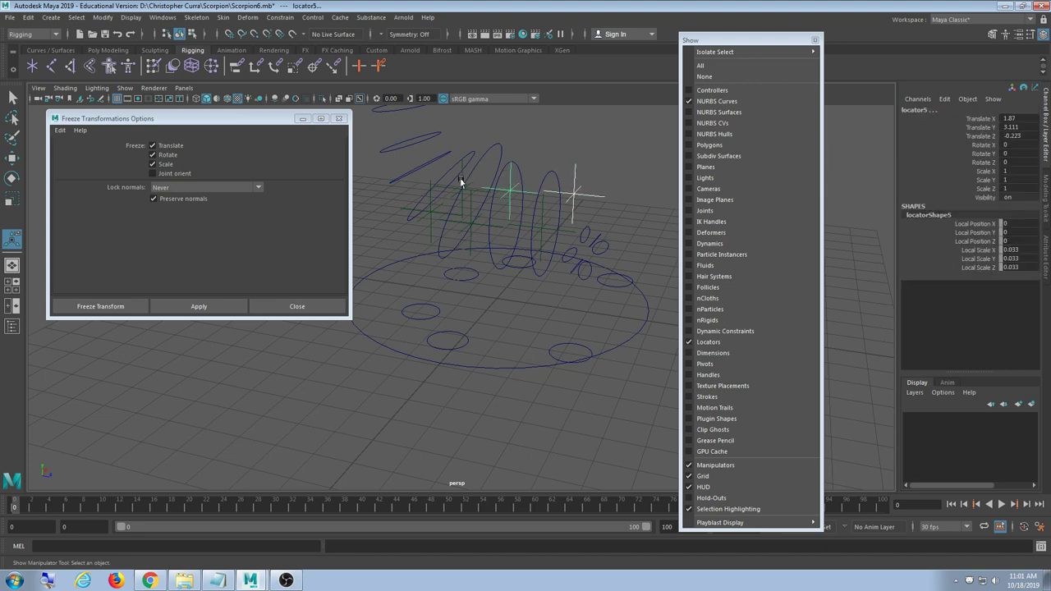
pyautogui.keyDown('shift'); pyautogui.click(461, 185); pyautogui.keyUp('shift')
pyautogui.keyDown('shift'); pyautogui.click(446, 216); pyautogui.keyUp('shift')
pyautogui.hotkey('ctrl', 'z')
pyautogui.keyDown('shift'); pyautogui.click(436, 221); pyautogui.keyUp('shift')
pyautogui.keyDown('shift'); pyautogui.click(469, 218); pyautogui.keyUp('shift')
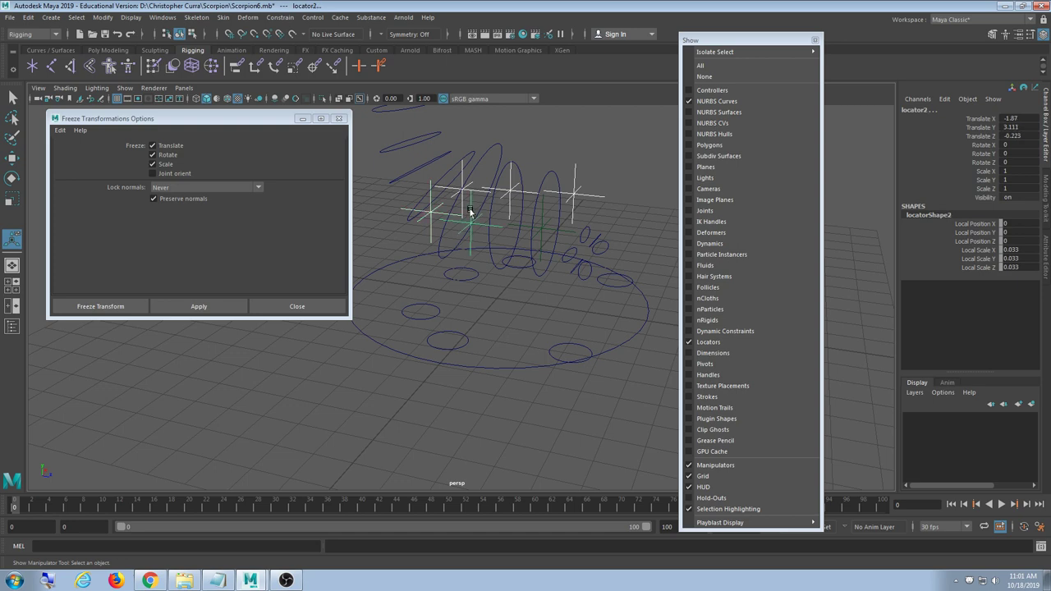
pyautogui.keyDown('shift'); pyautogui.click(546, 230); pyautogui.keyUp('shift')
pyautogui.keyDown('alt'); pyautogui.moveTo(548, 232); pyautogui.dragTo(552, 309); pyautogui.keyUp('alt')
pyautogui.press('e')
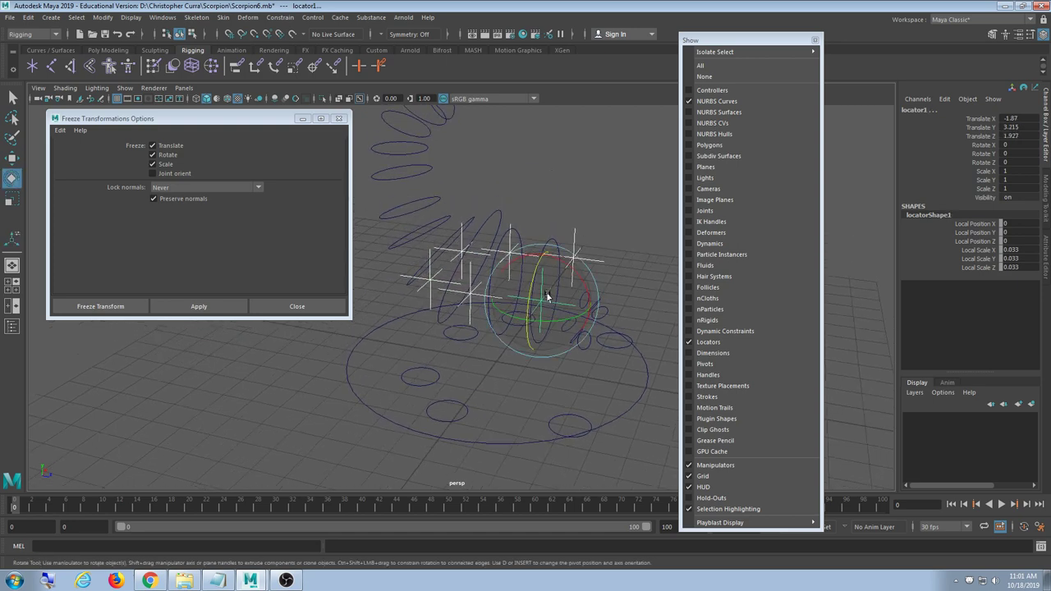
pyautogui.press('w')
pyautogui.moveTo(534, 248); pyautogui.dragTo(534, 169)
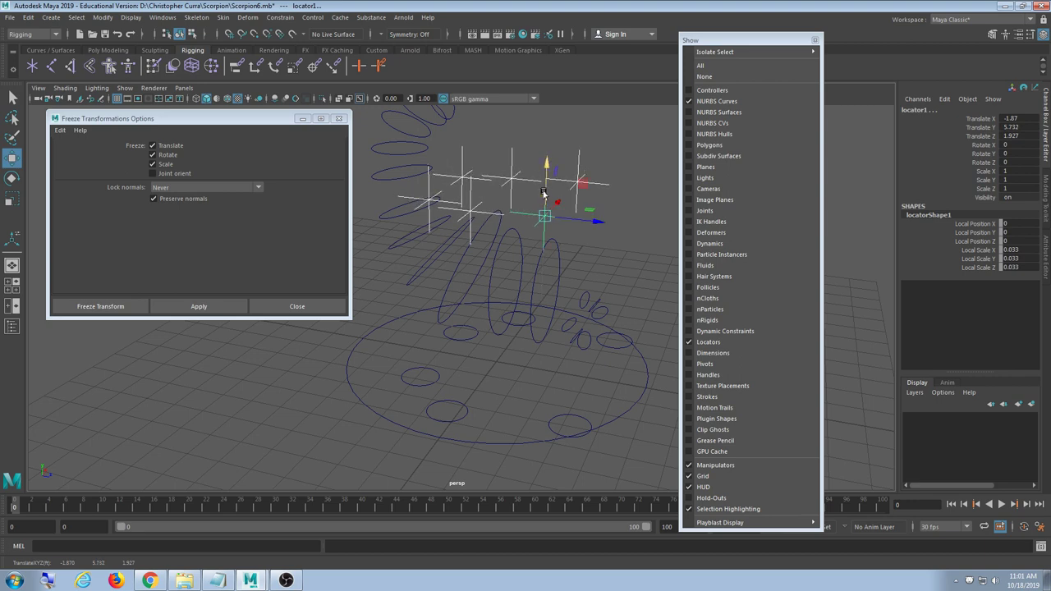
# Set Scale X, Y and Z of the six knee locators to 0.5 and clear the selection
pyautogui.click(1014, 172)
pyautogui.keyDown('shift'); pyautogui.click(1014, 189); pyautogui.keyUp('shift')
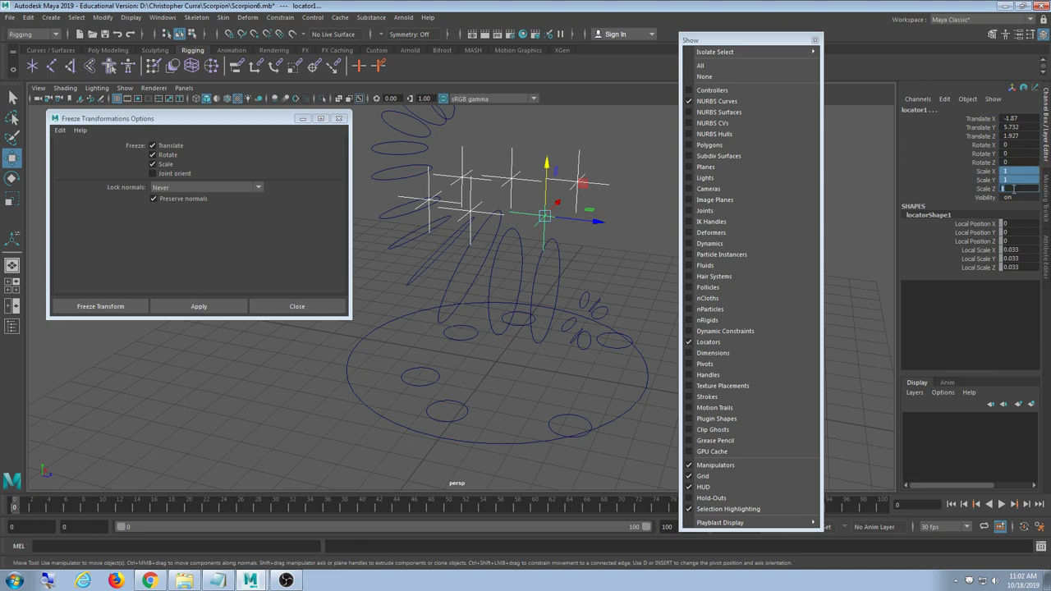
pyautogui.write('0.5')
pyautogui.press('Return')
pyautogui.click(633, 248)
# Select all the control curves and knee locators and freeze only their translation and rotation, leaving Scale out of the freeze
pyautogui.scroll(-3, 633, 248)
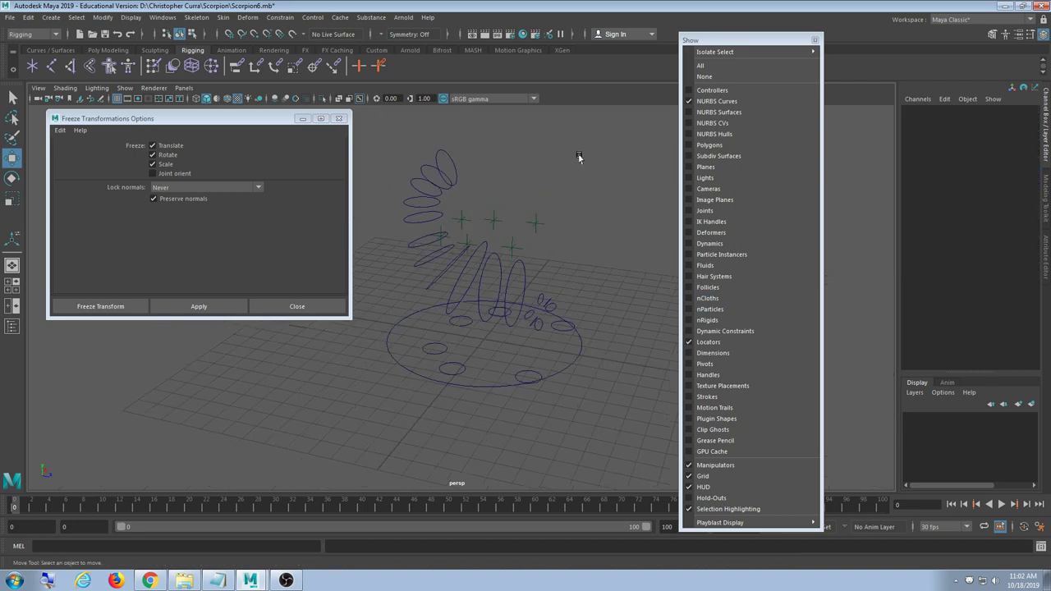
pyautogui.moveTo(638, 138); pyautogui.dragTo(374, 425)
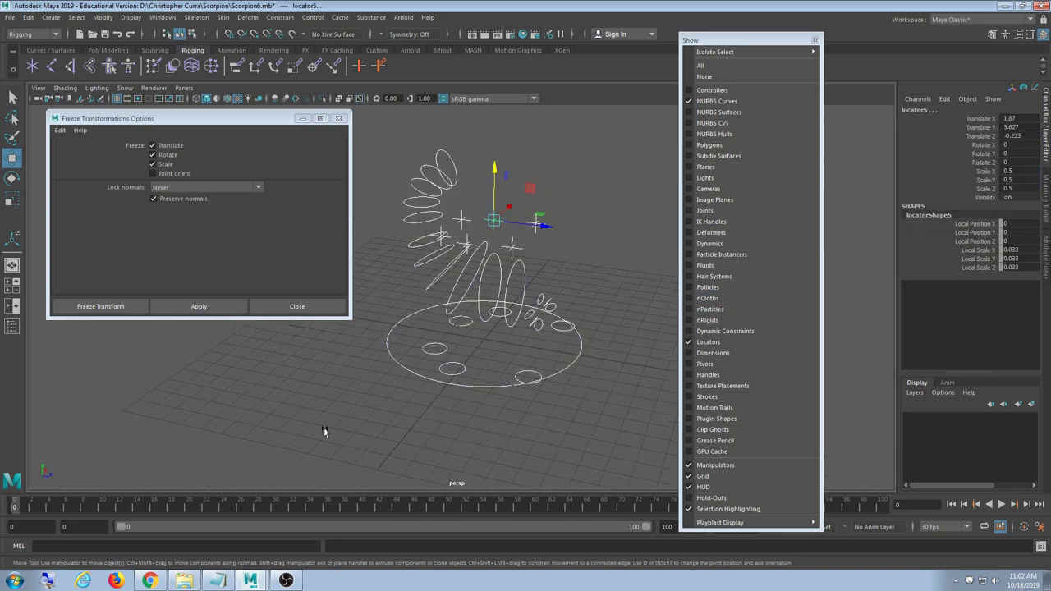
pyautogui.click(172, 165)
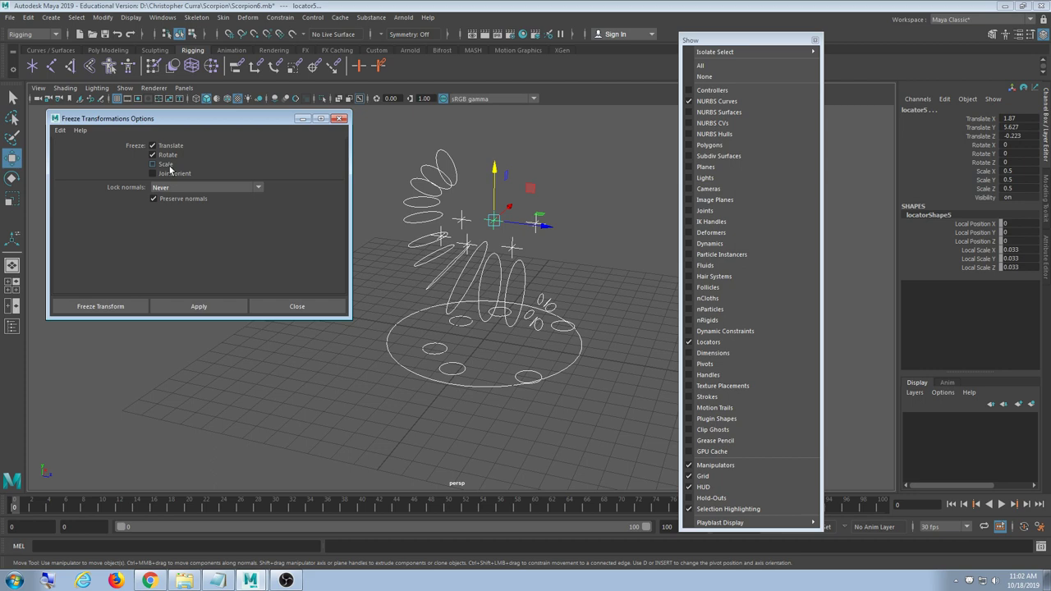
pyautogui.click(182, 308)
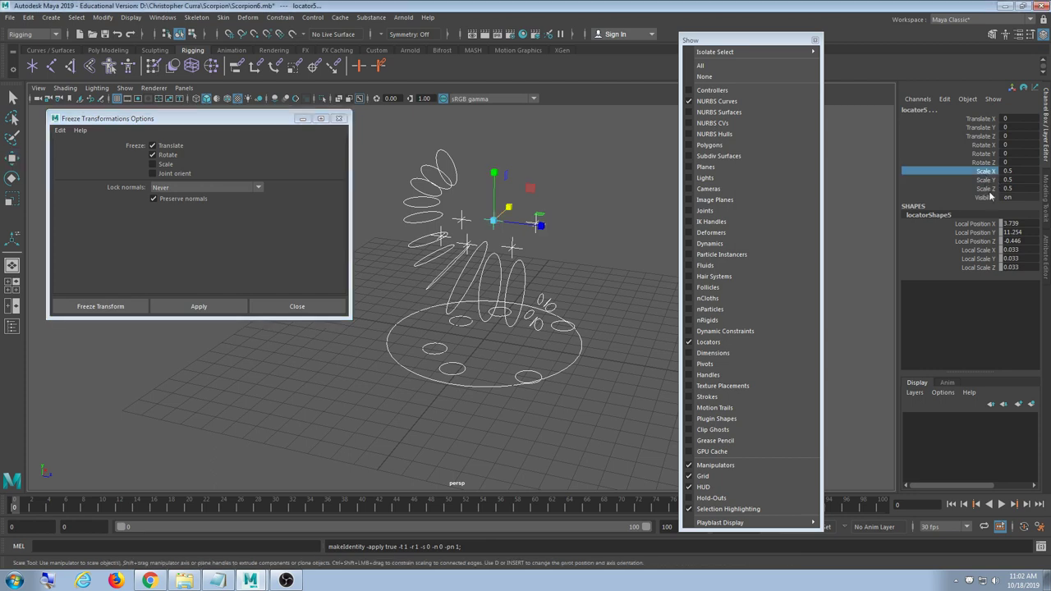
# Lock and hide the Scale X, Y and Z channels of all the selected controls and locators, and return to the Move tool
pyautogui.moveTo(986, 175); pyautogui.dragTo(988, 194)
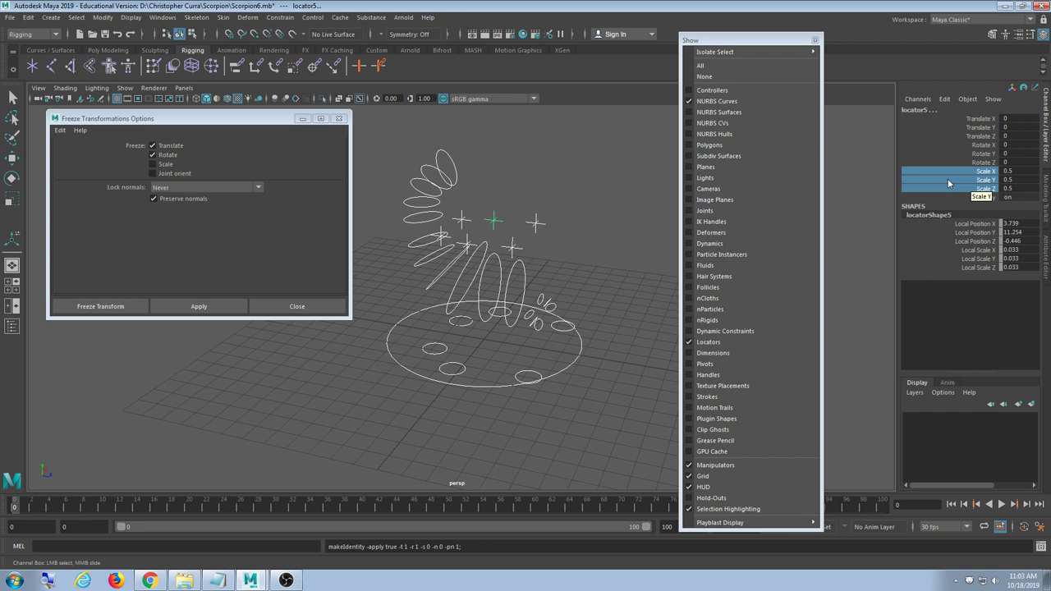
pyautogui.rightClick(948, 179)
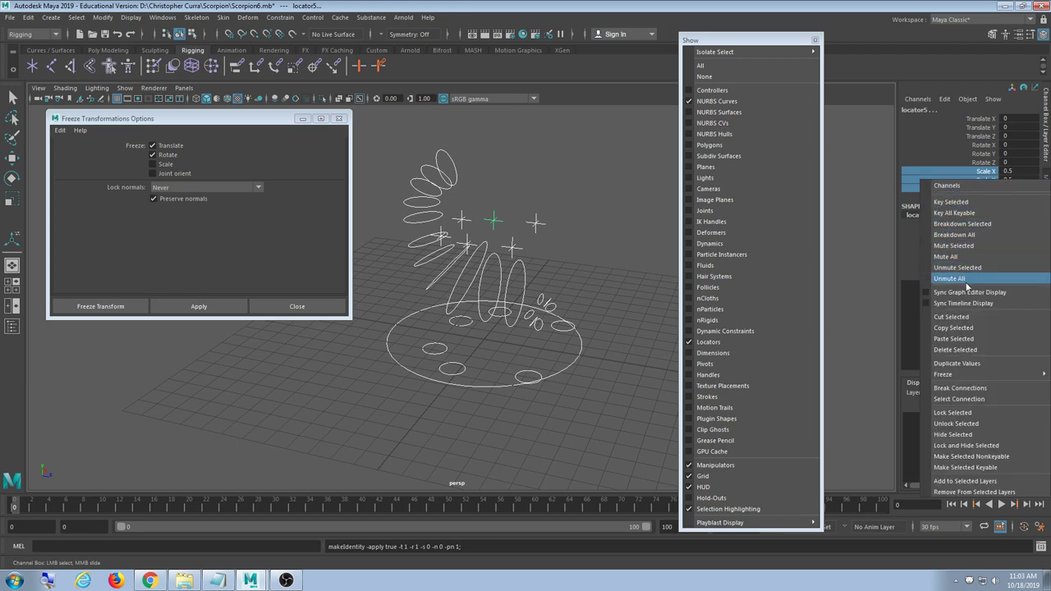
pyautogui.click(996, 446)
pyautogui.press('w')
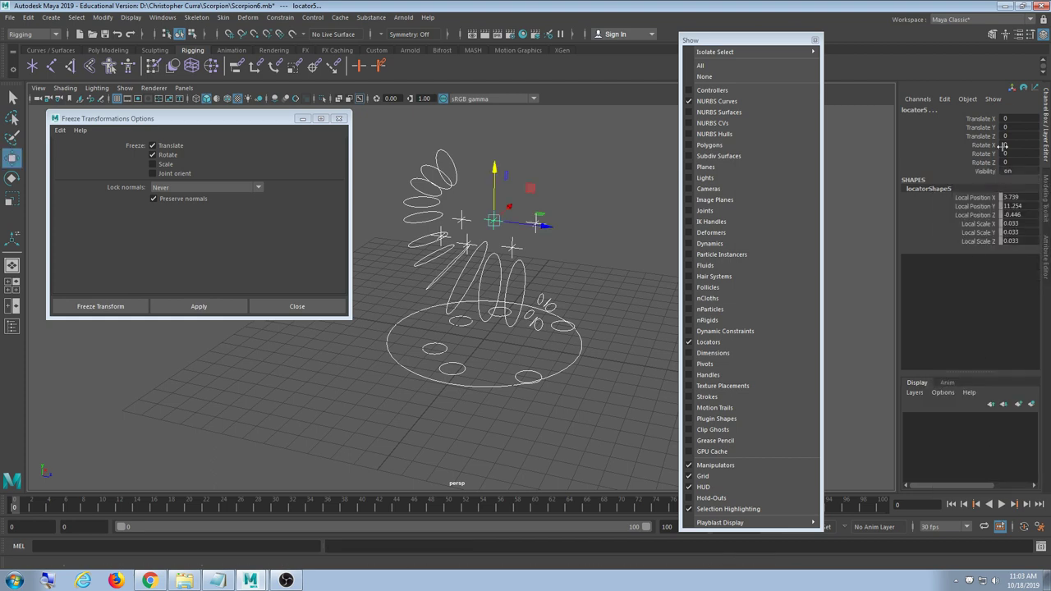
# Select different groups of control curves and locators and check which channels each offers, finishing with the whole set selected
pyautogui.moveTo(606, 202); pyautogui.dragTo(463, 370)
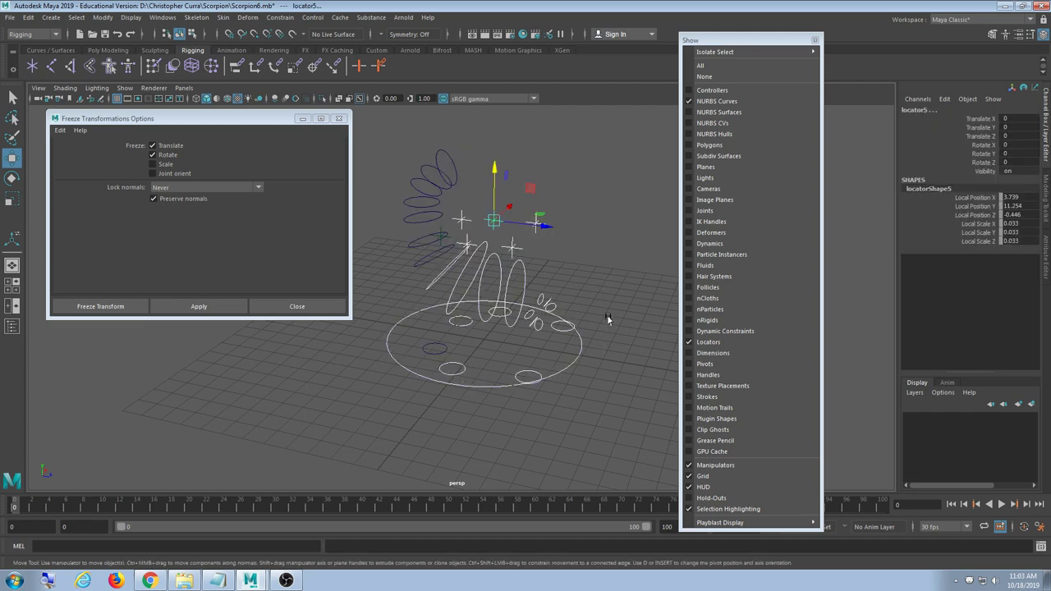
pyautogui.moveTo(533, 245); pyautogui.dragTo(416, 375)
pyautogui.keyDown('shift'); pyautogui.moveTo(460, 174); pyautogui.dragTo(418, 209); pyautogui.keyUp('shift')
pyautogui.click(530, 145)
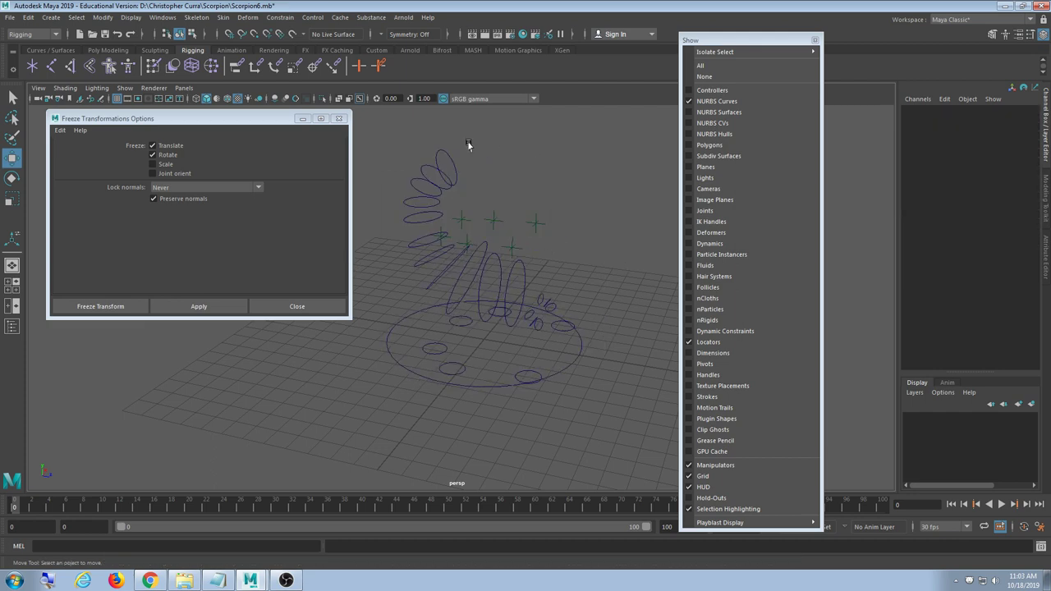
pyautogui.click(441, 154)
pyautogui.click(573, 175)
pyautogui.moveTo(601, 176); pyautogui.dragTo(476, 352)
pyautogui.click(602, 257)
pyautogui.click(446, 144)
pyautogui.moveTo(599, 257); pyautogui.dragTo(533, 353)
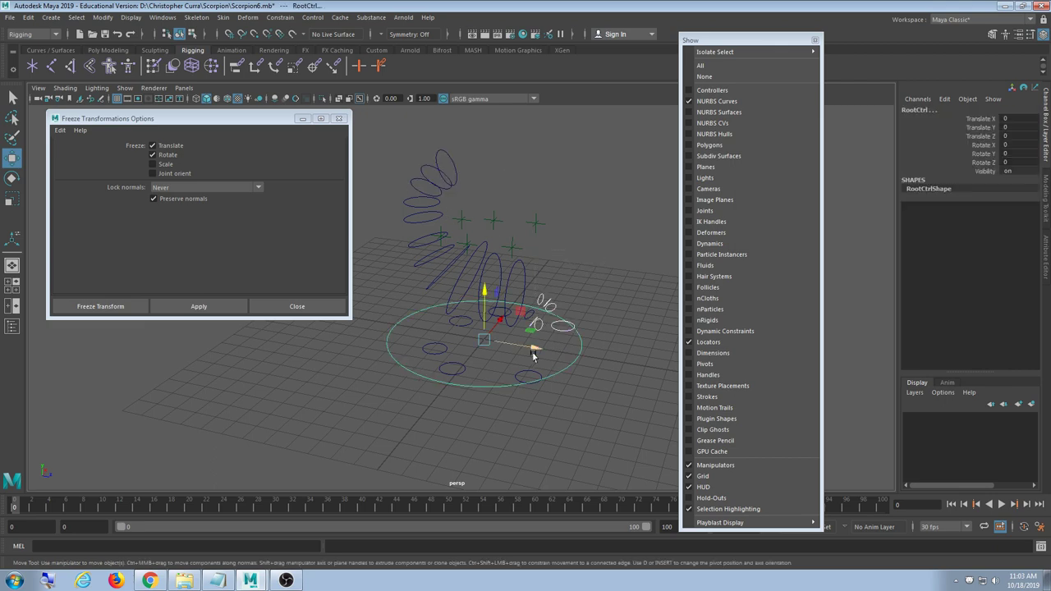
pyautogui.moveTo(563, 448); pyautogui.dragTo(431, 154)
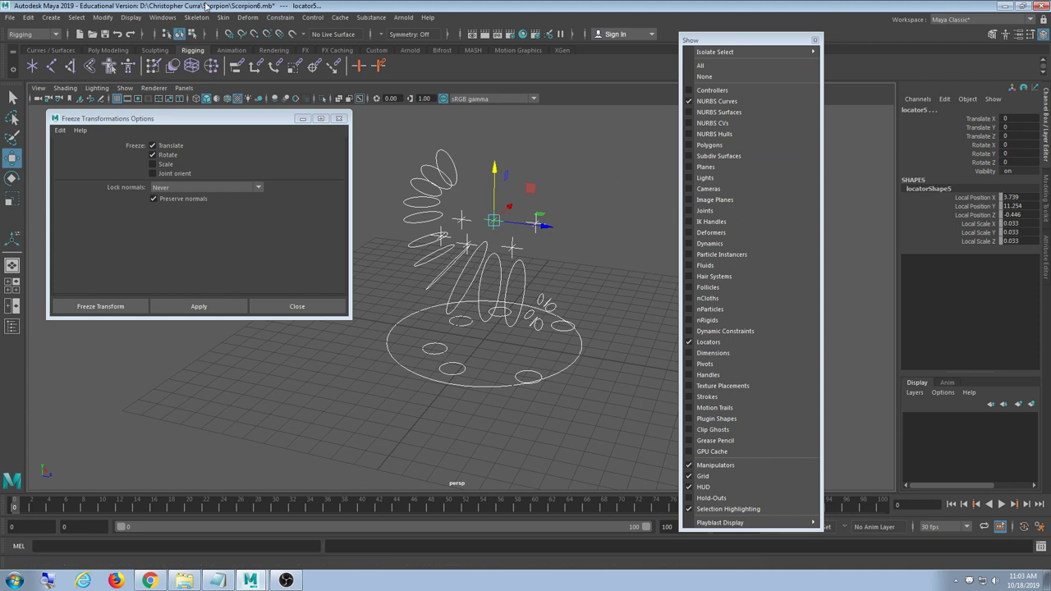
# Close the Freeze Transformations options, display the joints in the viewport and clear the selection
pyautogui.moveTo(133, 115)
pyautogui.mouseDown()
pyautogui.moveTo(146, 105)
pyautogui.moveTo(137, 107)
pyautogui.mouseUp()
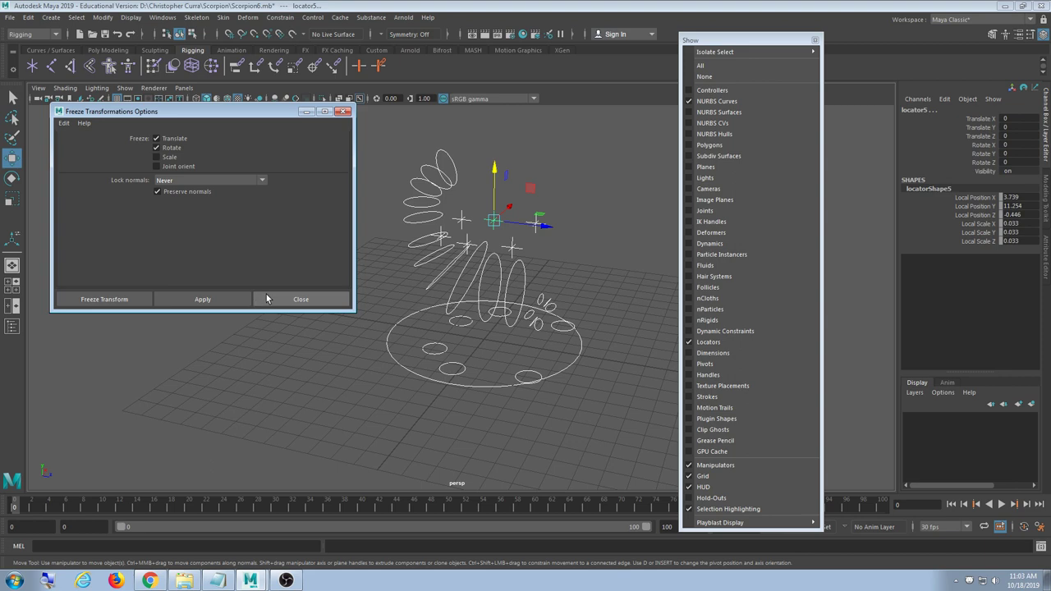
pyautogui.click(266, 296)
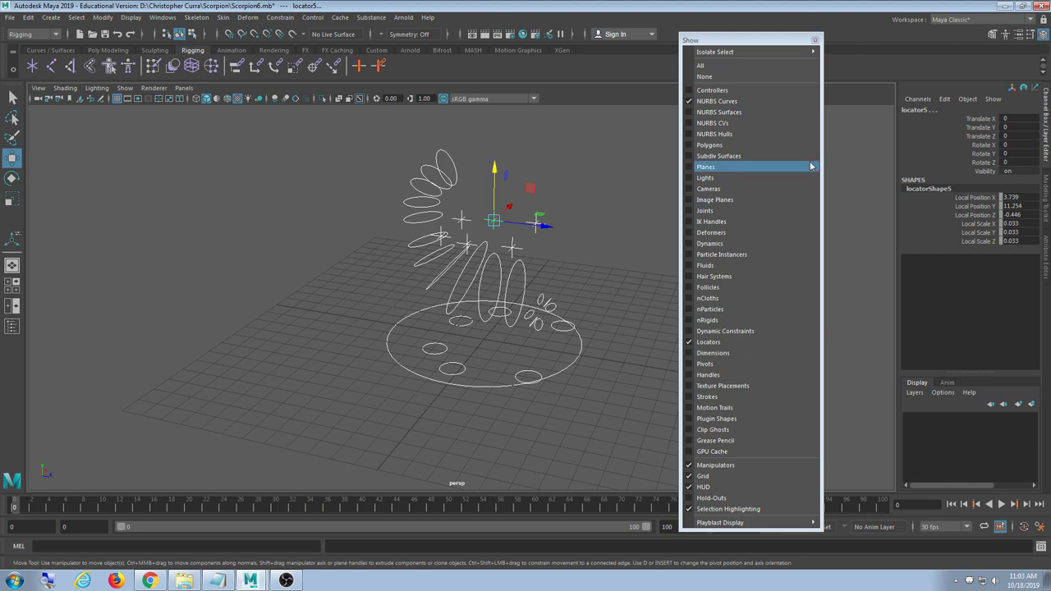
pyautogui.click(770, 211)
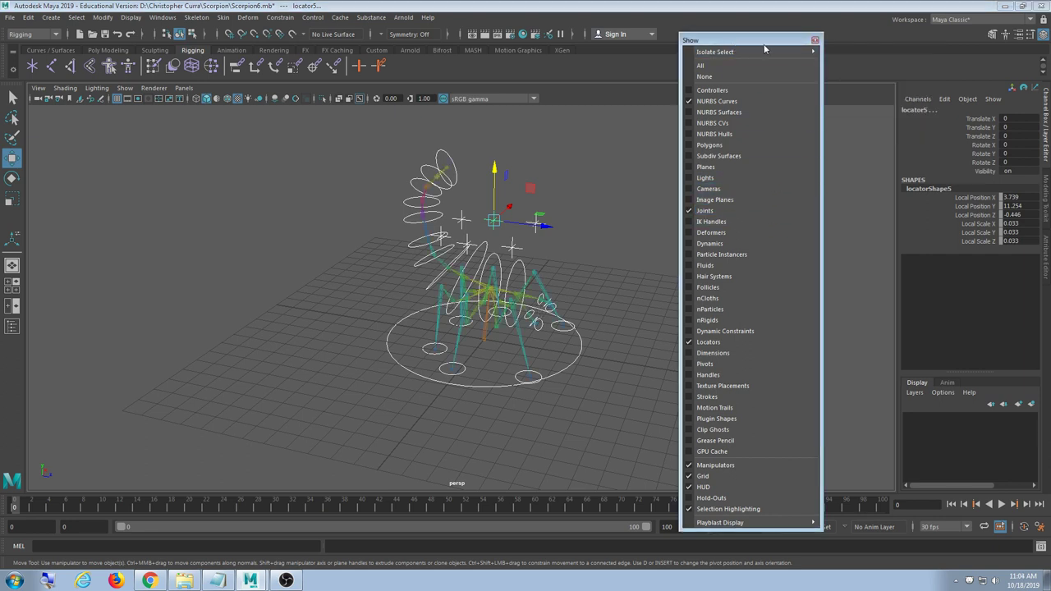
pyautogui.moveTo(750, 43); pyautogui.dragTo(779, 40)
pyautogui.click(624, 244)
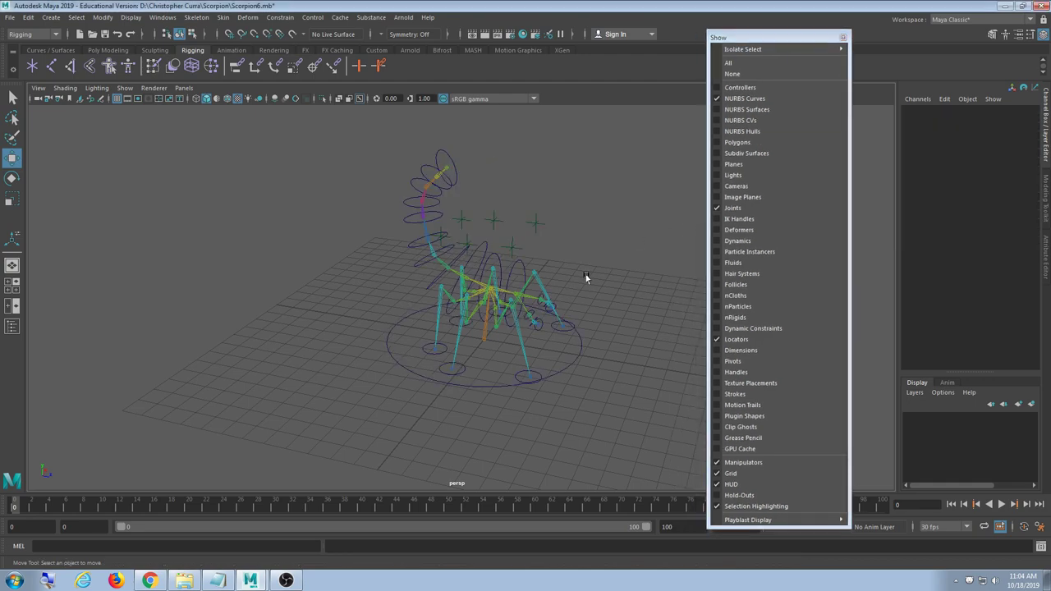
# Examine the skeleton together with its foot controls and knee locators from several angles
pyautogui.keyDown('alt'); pyautogui.moveTo(586, 275); pyautogui.dragTo(438, 319); pyautogui.keyUp('alt')
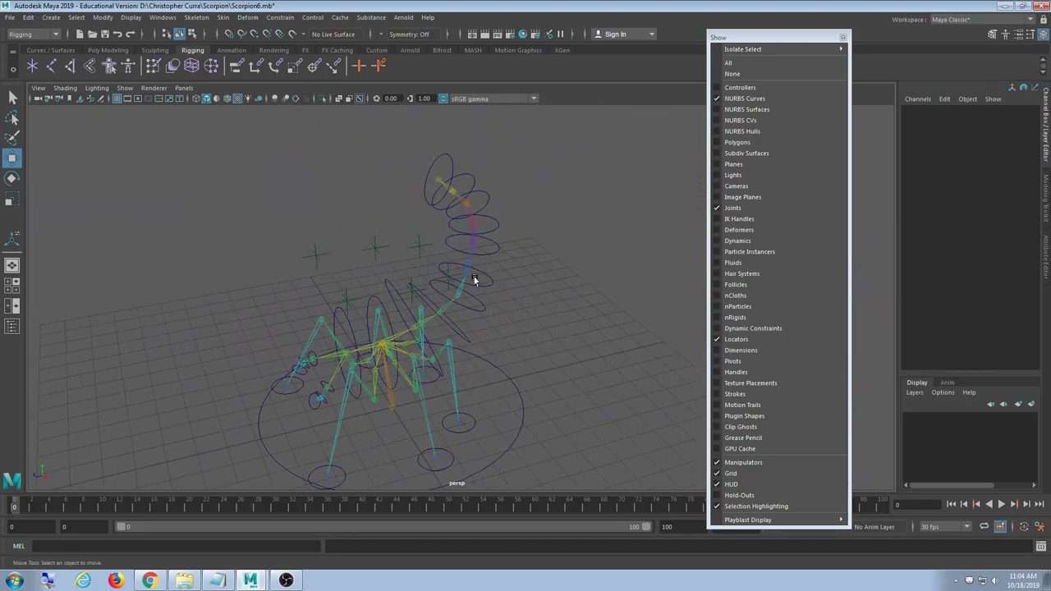
pyautogui.keyDown('alt'); pyautogui.moveTo(439, 428); pyautogui.dragTo(403, 305); pyautogui.keyUp('alt')
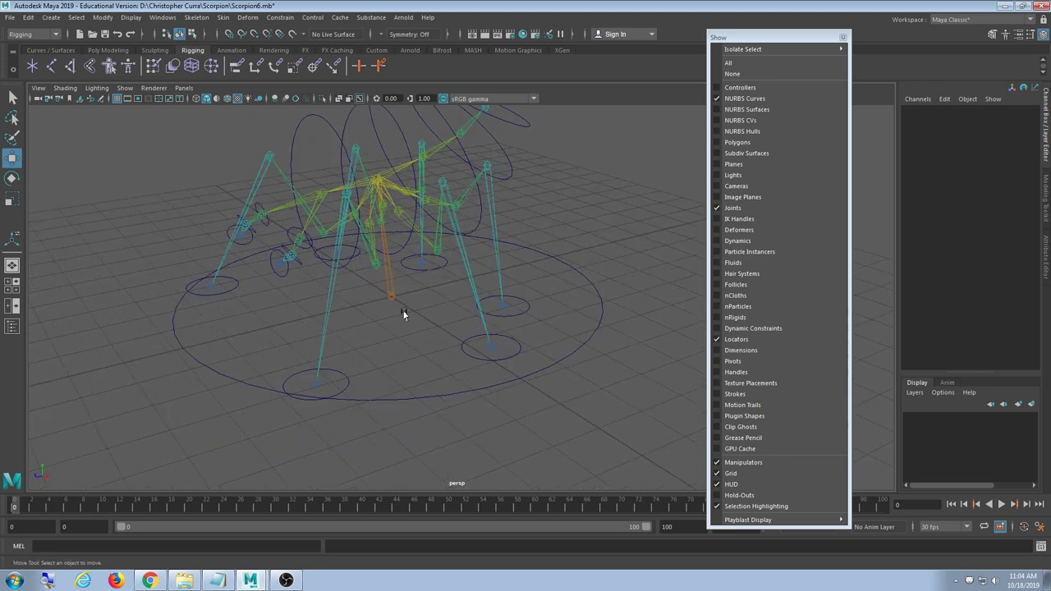
pyautogui.keyDown('alt'); pyautogui.moveTo(404, 305); pyautogui.dragTo(437, 319, button='right'); pyautogui.keyUp('alt')
pyautogui.keyDown('alt'); pyautogui.moveTo(490, 296); pyautogui.dragTo(450, 289, button='right'); pyautogui.keyUp('alt')
pyautogui.click(481, 371)
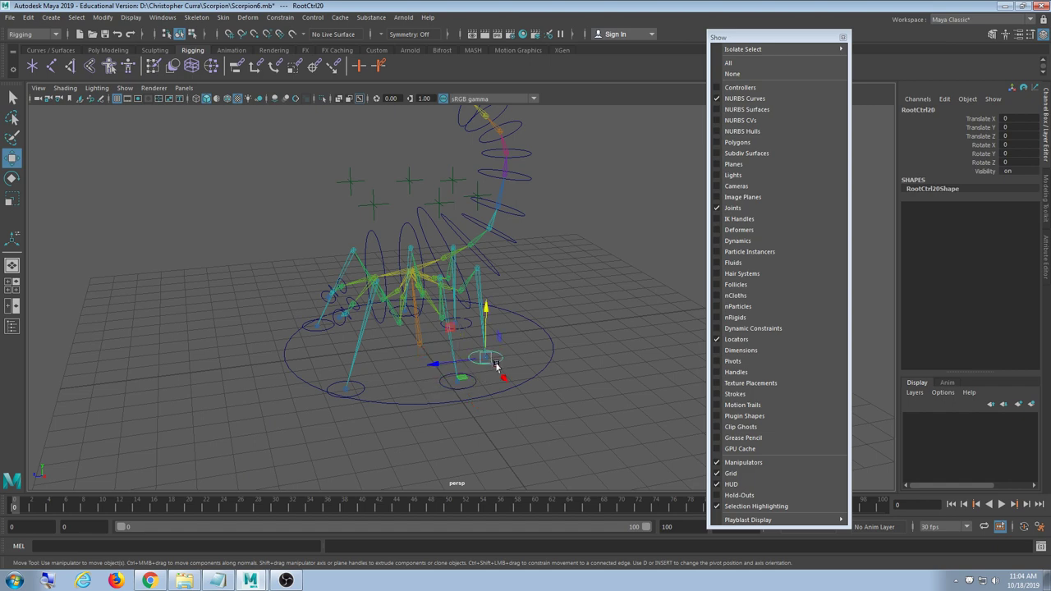
pyautogui.moveTo(364, 158); pyautogui.dragTo(312, 223)
pyautogui.keyDown('alt'); pyautogui.moveTo(617, 220); pyautogui.dragTo(551, 256); pyautogui.keyUp('alt')
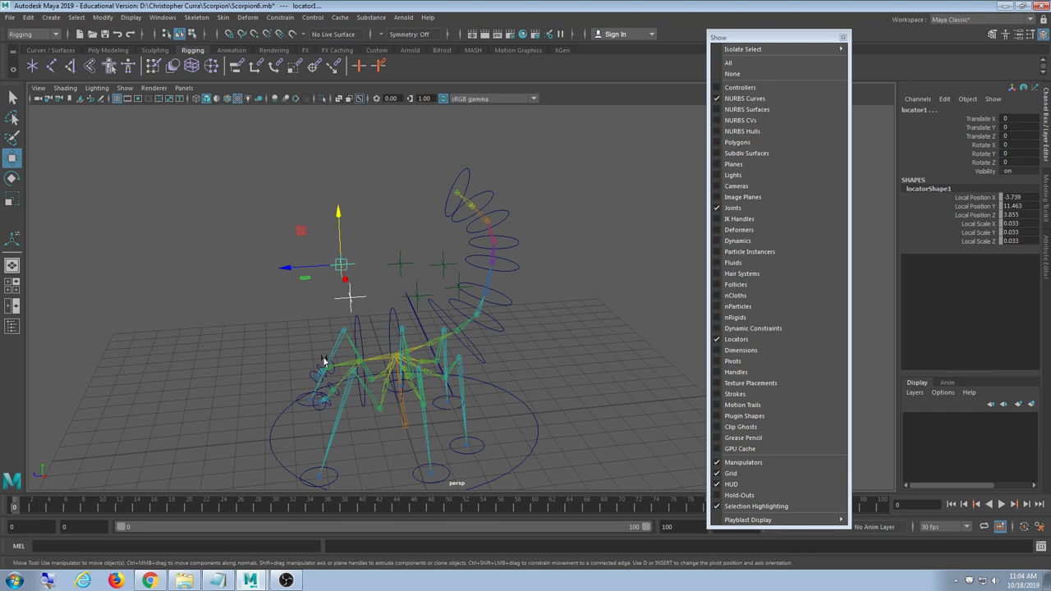
pyautogui.keyDown('alt'); pyautogui.moveTo(375, 406); pyautogui.dragTo(449, 370); pyautogui.keyUp('alt')
# Select the large RootCtrl circle, dismiss the floating display-filter list, and add the root joint to the selection
pyautogui.click(570, 386)
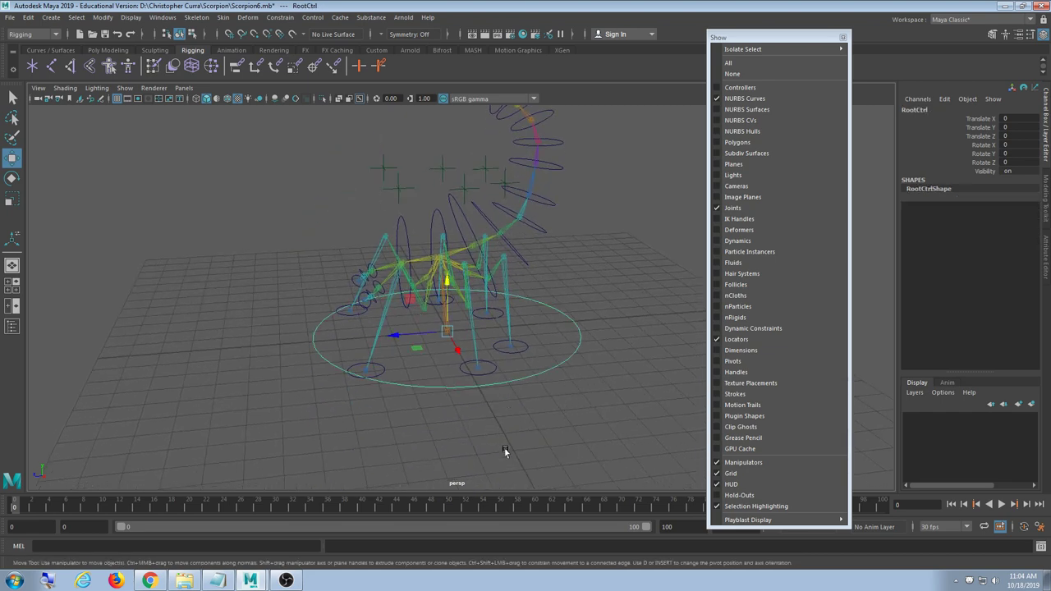
pyautogui.keyDown('alt'); pyautogui.moveTo(504, 451); pyautogui.dragTo(493, 371); pyautogui.keyUp('alt')
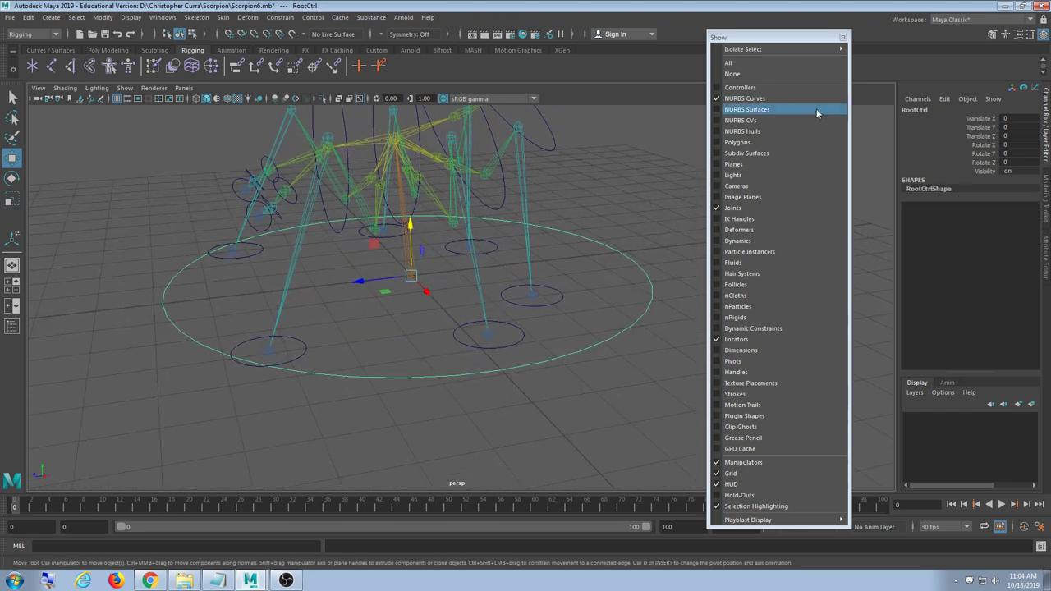
pyautogui.moveTo(843, 46)
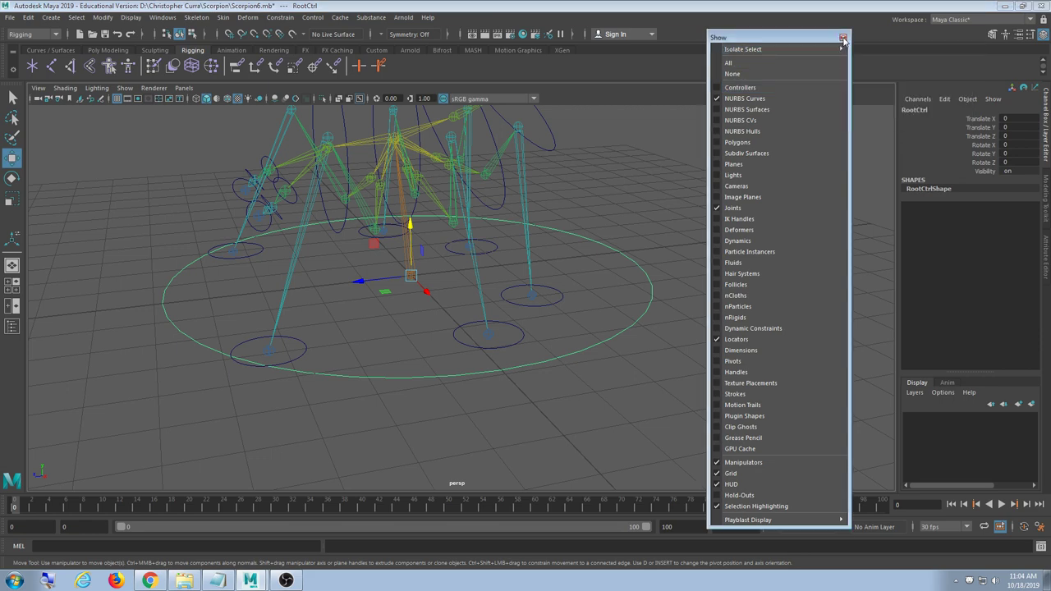
pyautogui.click(844, 37)
pyautogui.keyDown('alt'); pyautogui.moveTo(570, 271); pyautogui.dragTo(696, 261); pyautogui.keyUp('alt')
pyautogui.moveTo(682, 212); pyautogui.dragTo(552, 281)
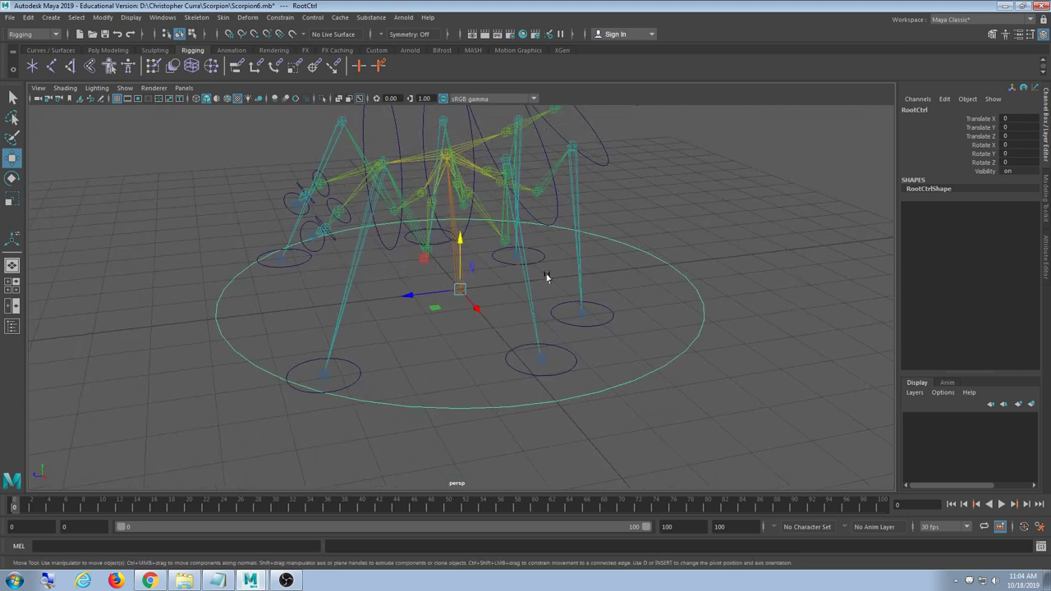
pyautogui.press('t')
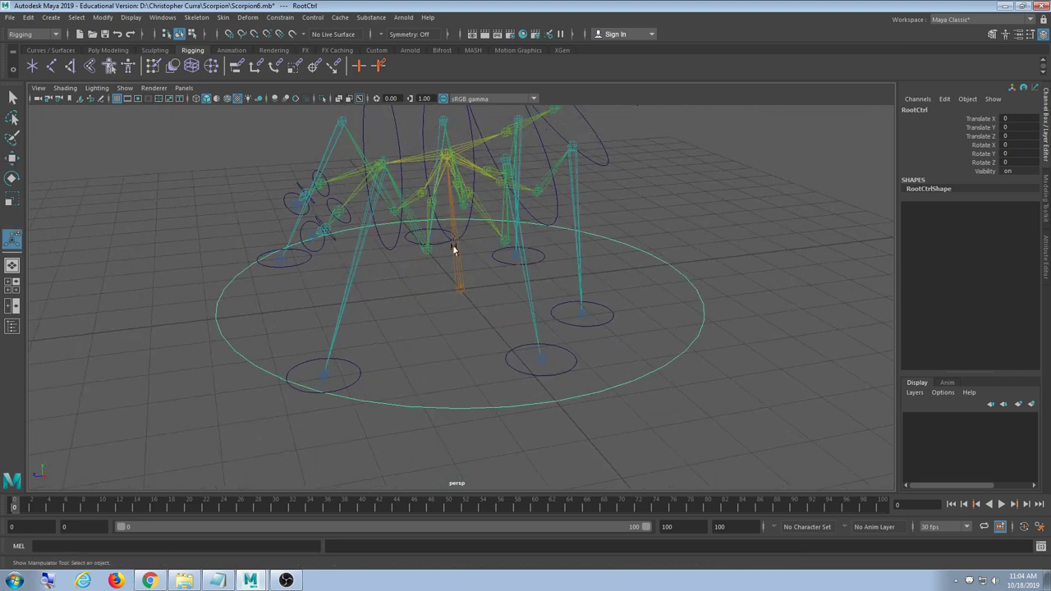
pyautogui.click(456, 257)
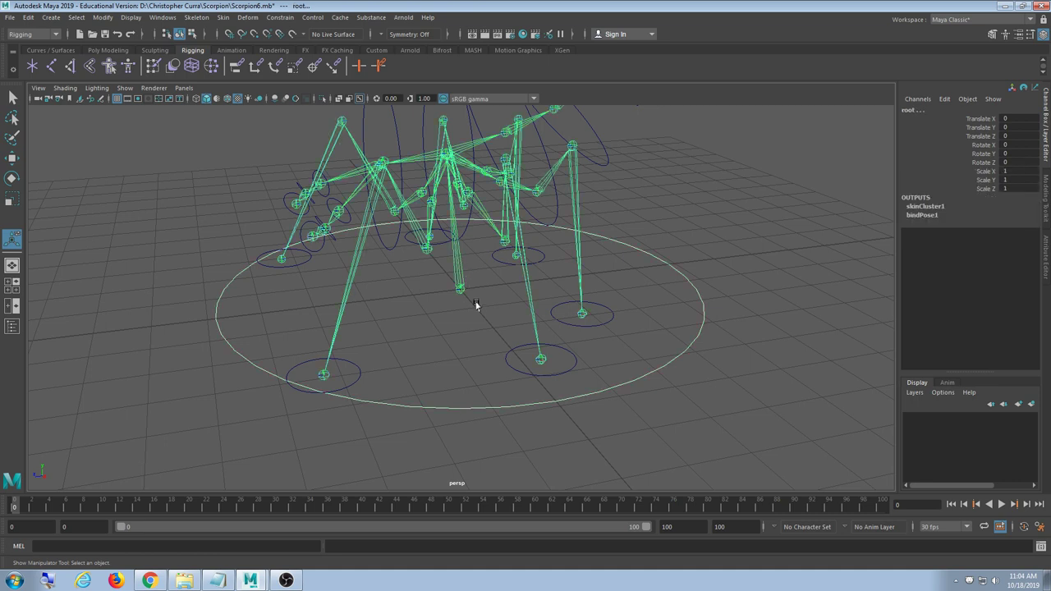
# Float the Rigging set's Constrain commands as a separate window and park it clear of the rig
pyautogui.click(274, 19)
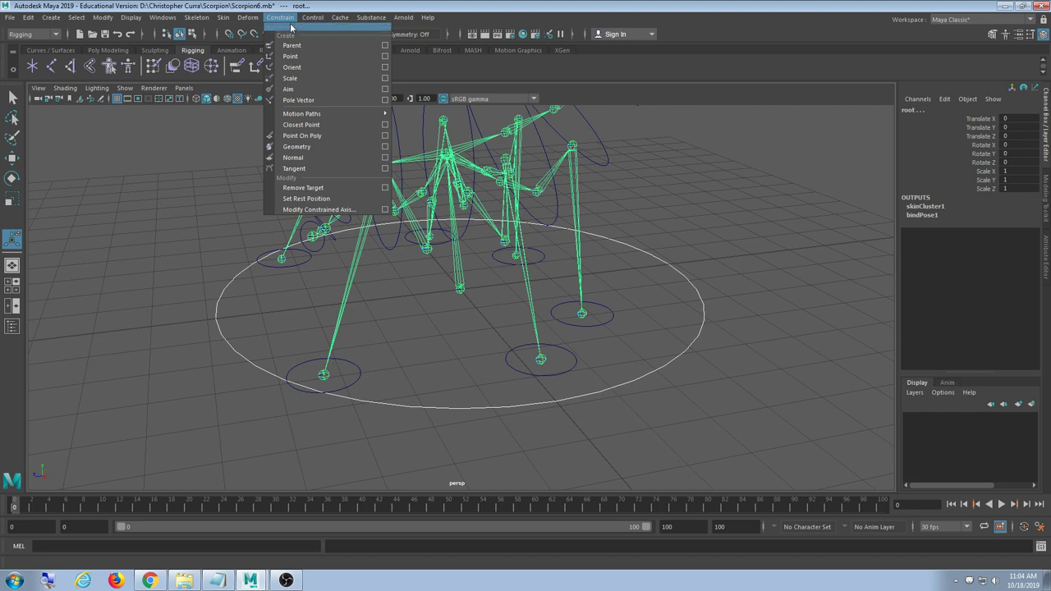
pyautogui.click(292, 27)
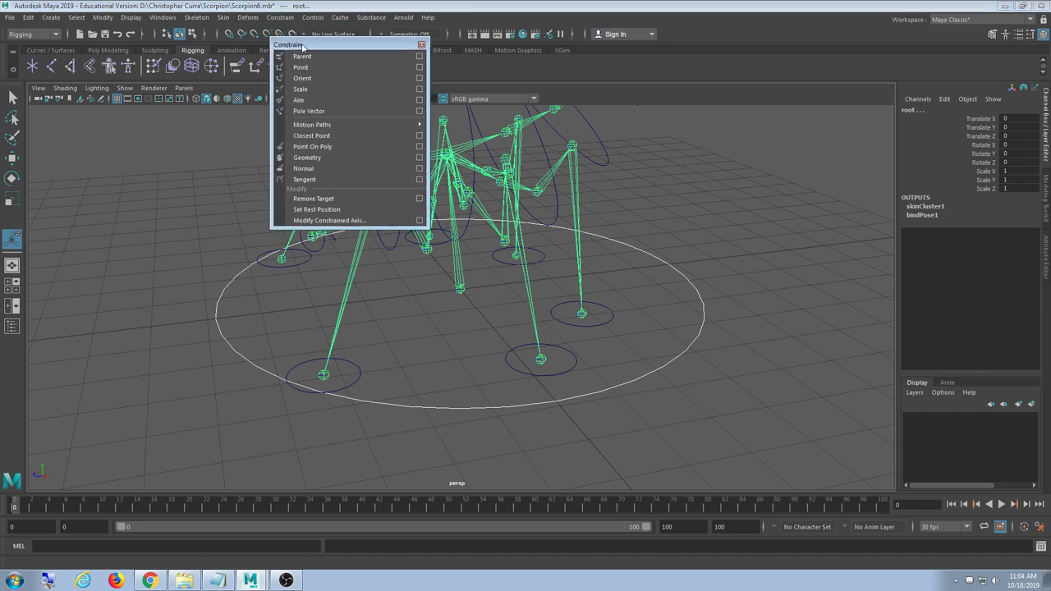
pyautogui.moveTo(293, 28); pyautogui.dragTo(754, 65)
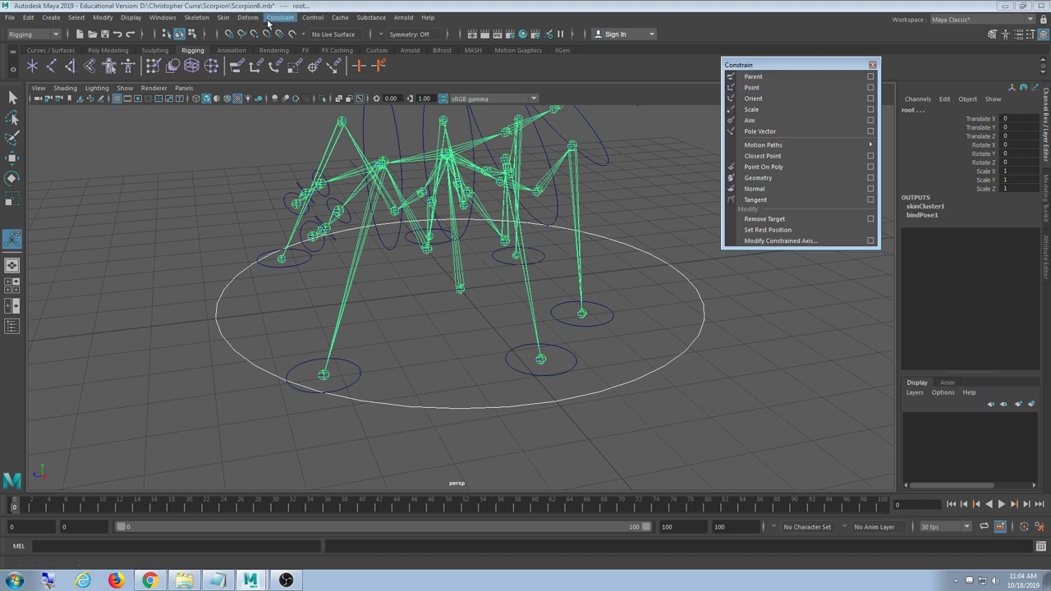
pyautogui.click(35, 35)
pyautogui.click(33, 61)
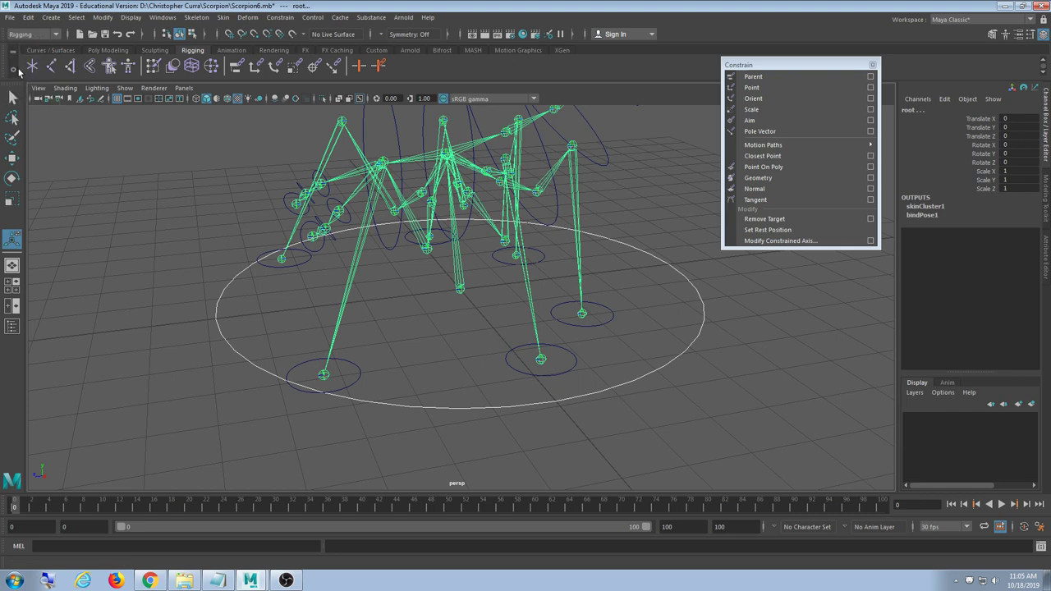
pyautogui.click(272, 18)
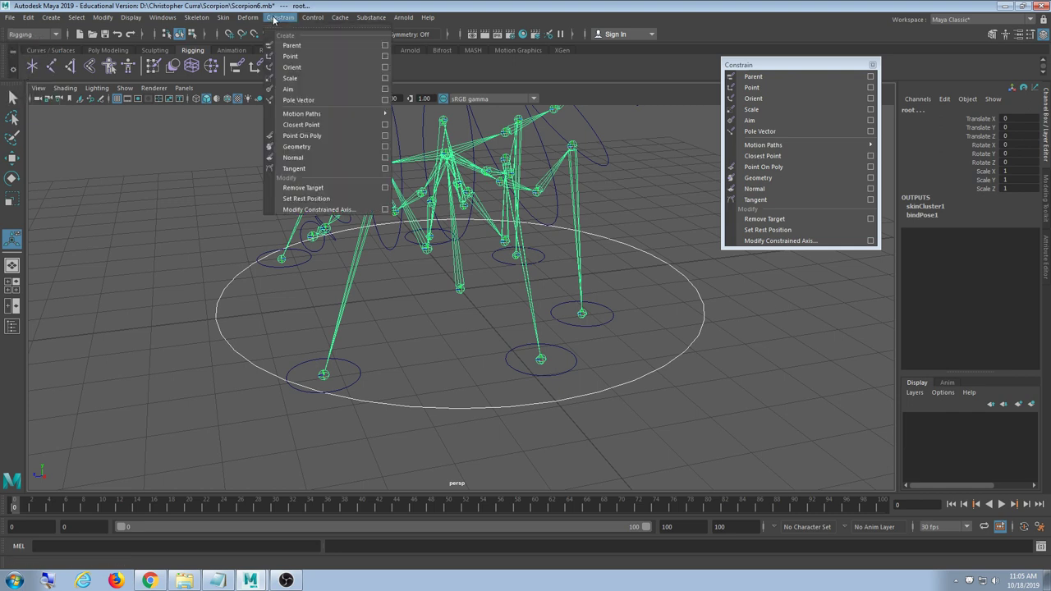
pyautogui.click(283, 27)
pyautogui.moveTo(288, 29); pyautogui.dragTo(764, 71)
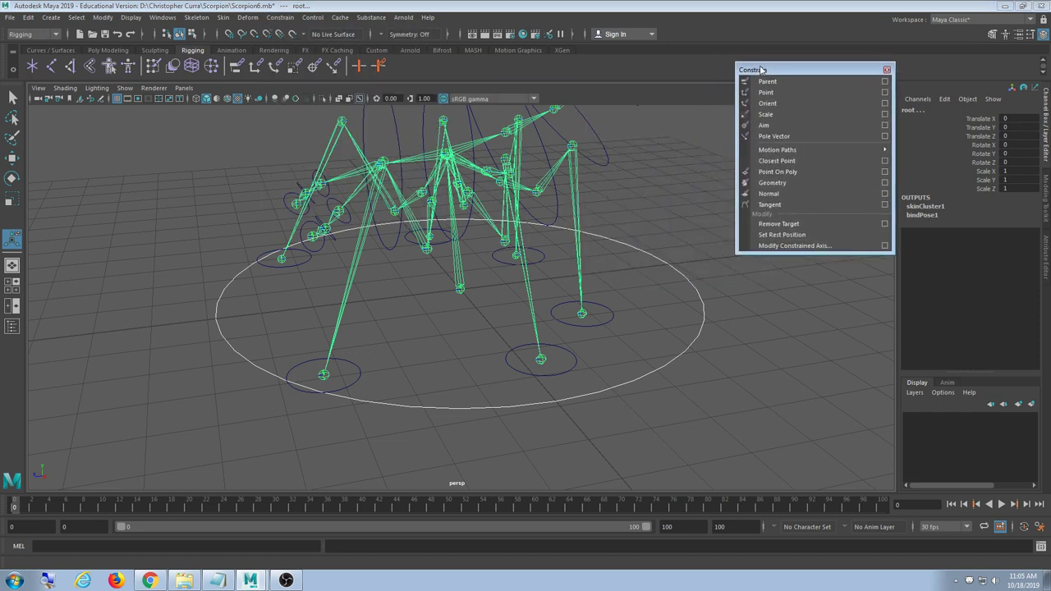
# Open the Parent Constraint options and place the dialog clear of the root control and skeleton
pyautogui.click(885, 81)
pyautogui.moveTo(217, 116); pyautogui.dragTo(830, 124)
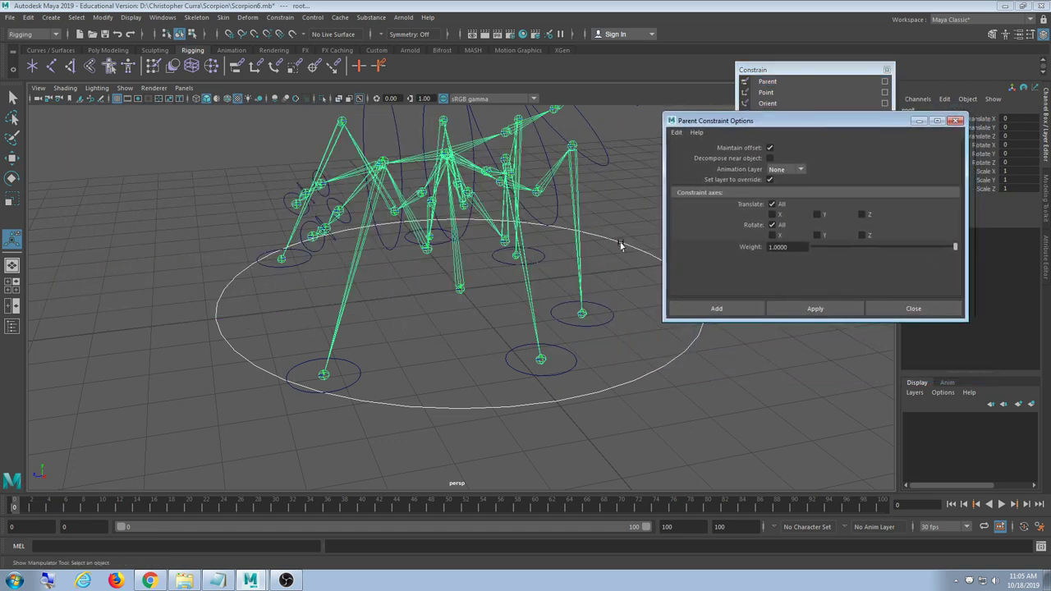
pyautogui.keyDown('alt'); pyautogui.moveTo(515, 275); pyautogui.dragTo(505, 288); pyautogui.keyUp('alt')
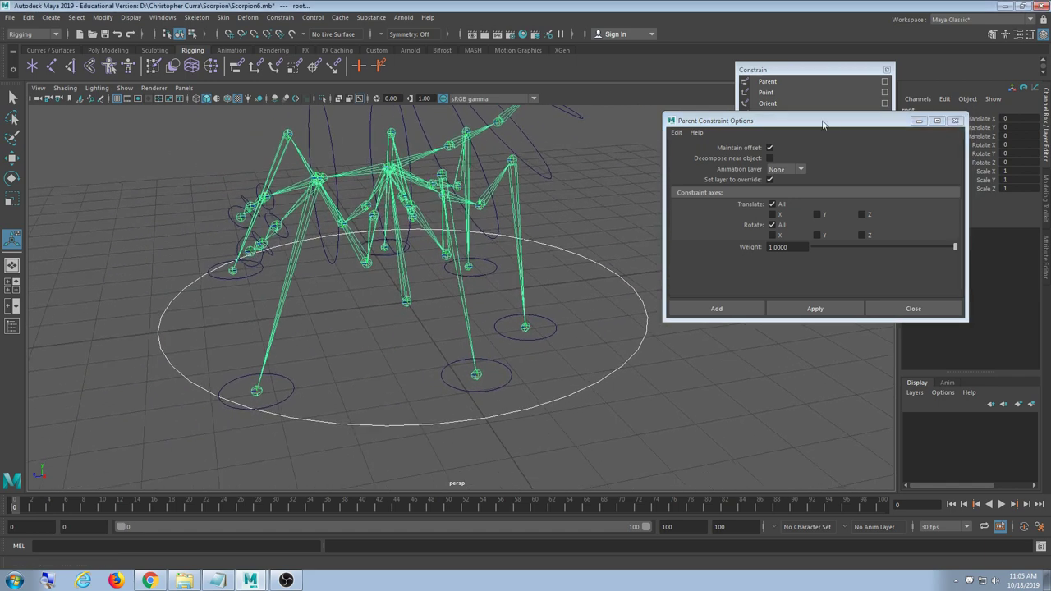
pyautogui.moveTo(823, 124); pyautogui.dragTo(817, 150)
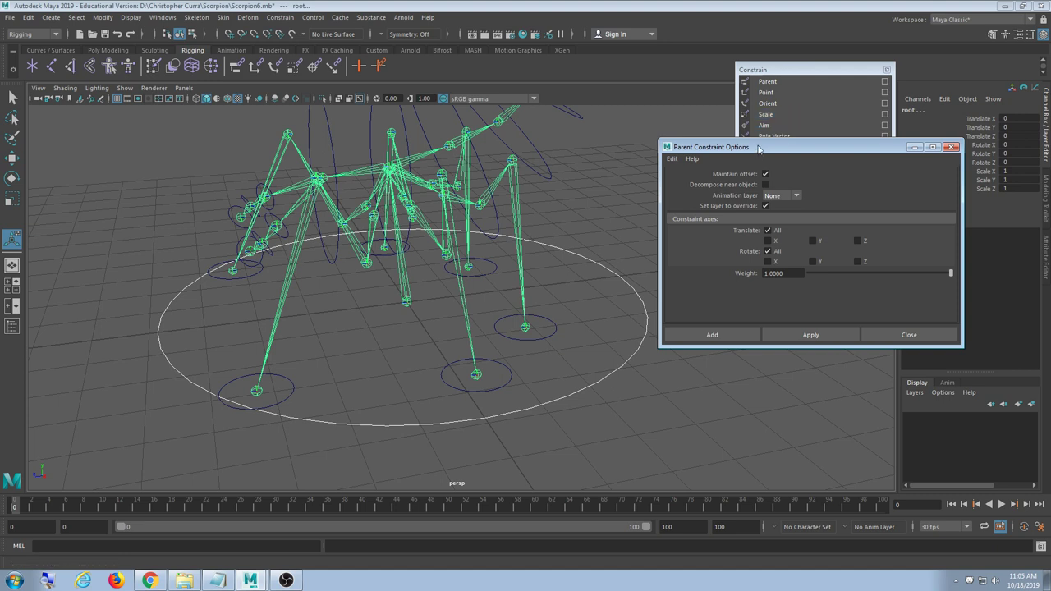
pyautogui.moveTo(758, 147); pyautogui.dragTo(765, 135)
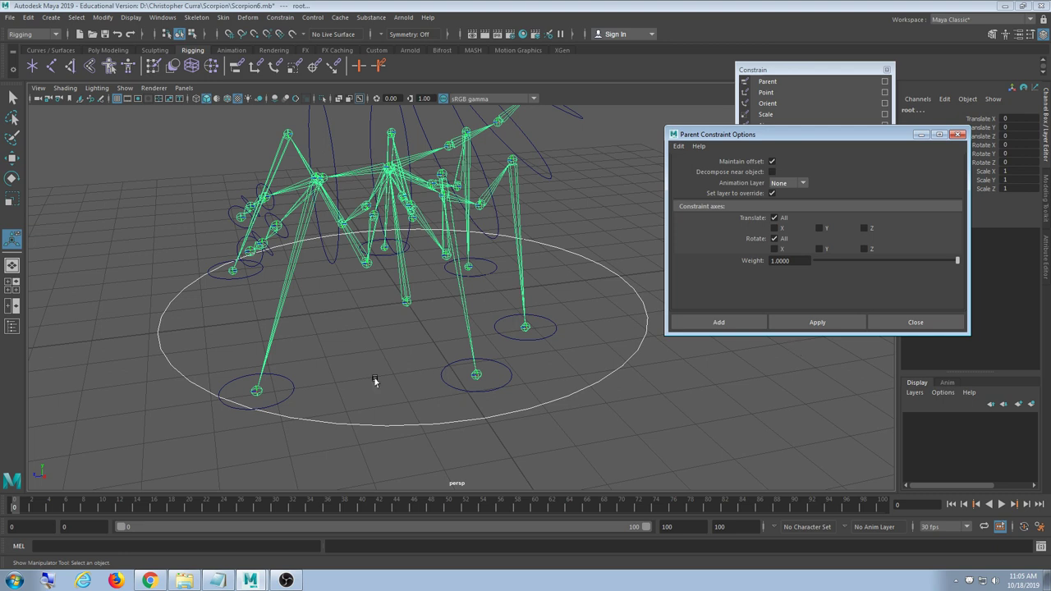
# Parent-constrain the root joint to the large RootCtrl circle with Maintain offset on and all translate and rotate axes
pyautogui.click(801, 321)
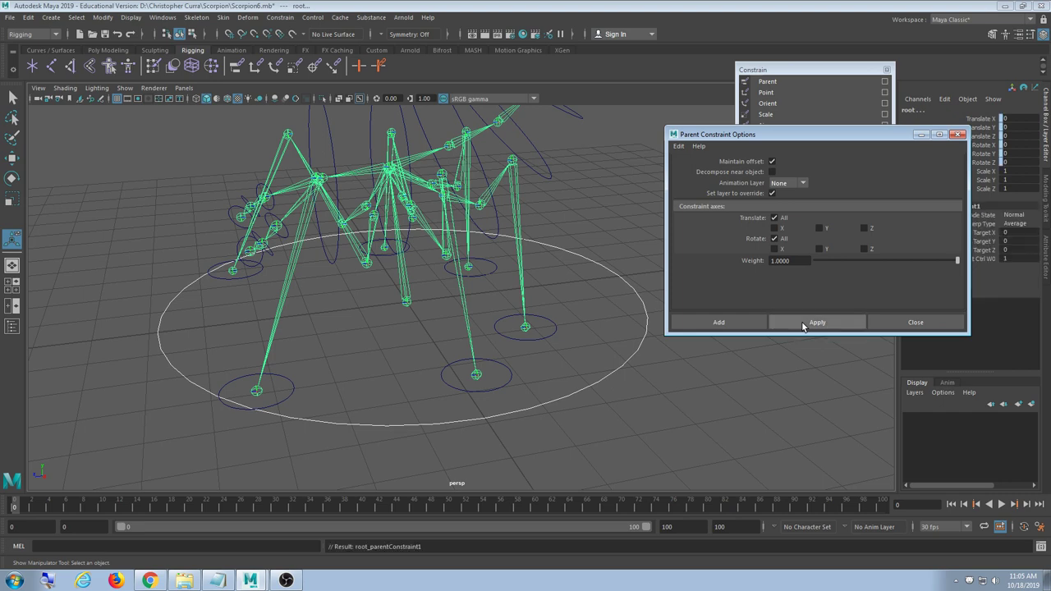
pyautogui.click(611, 362)
# Move the large RootCtrl circle to test whether the skeleton follows it, undoing each trial move
pyautogui.click(587, 393)
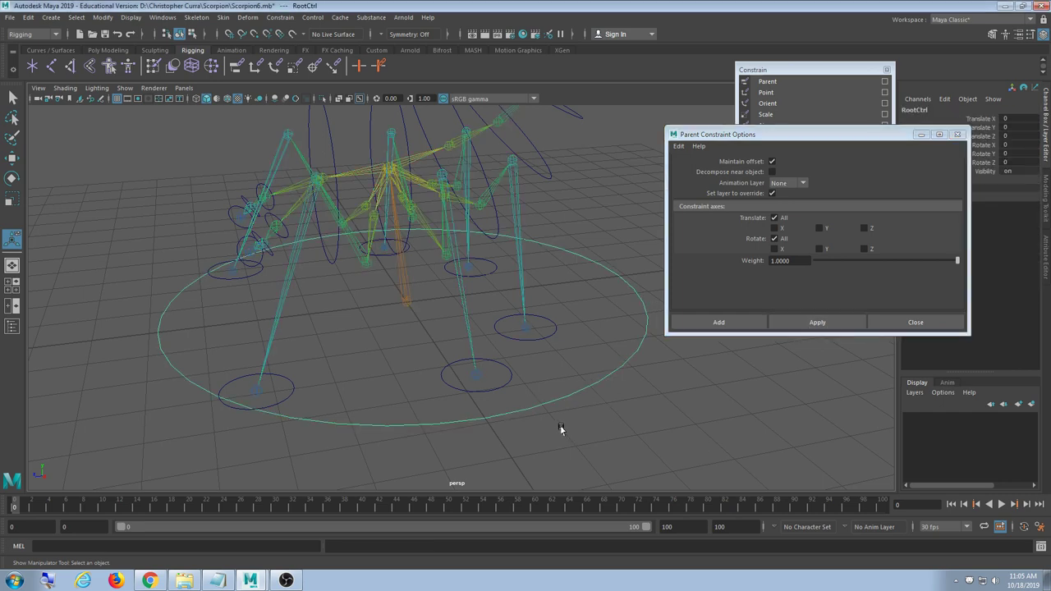
pyautogui.scroll(-3, 557, 407)
pyautogui.scroll(-4, 516, 351)
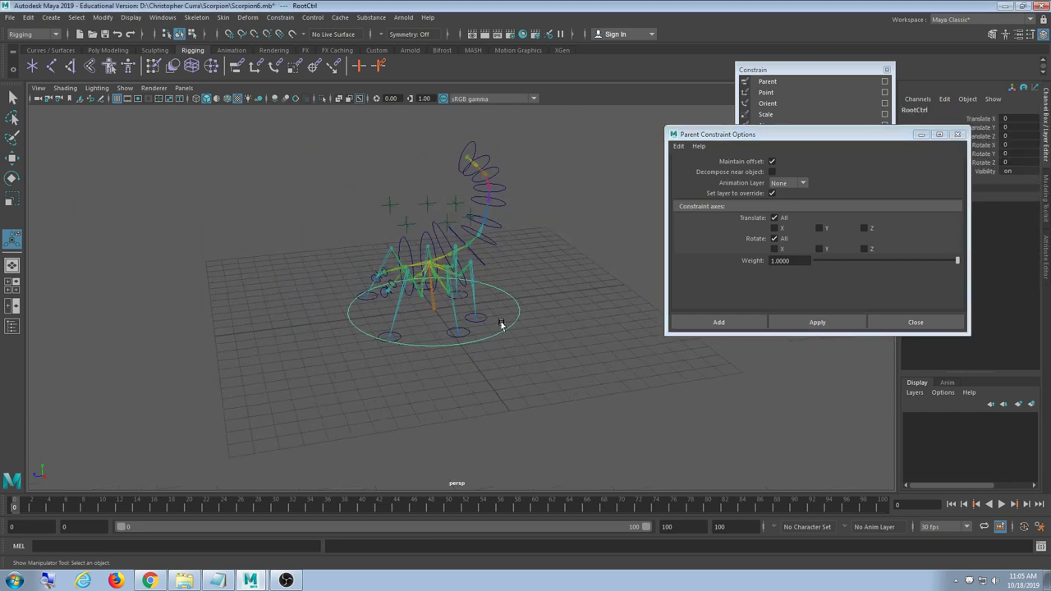
pyautogui.press('w')
pyautogui.moveTo(435, 309); pyautogui.dragTo(511, 228)
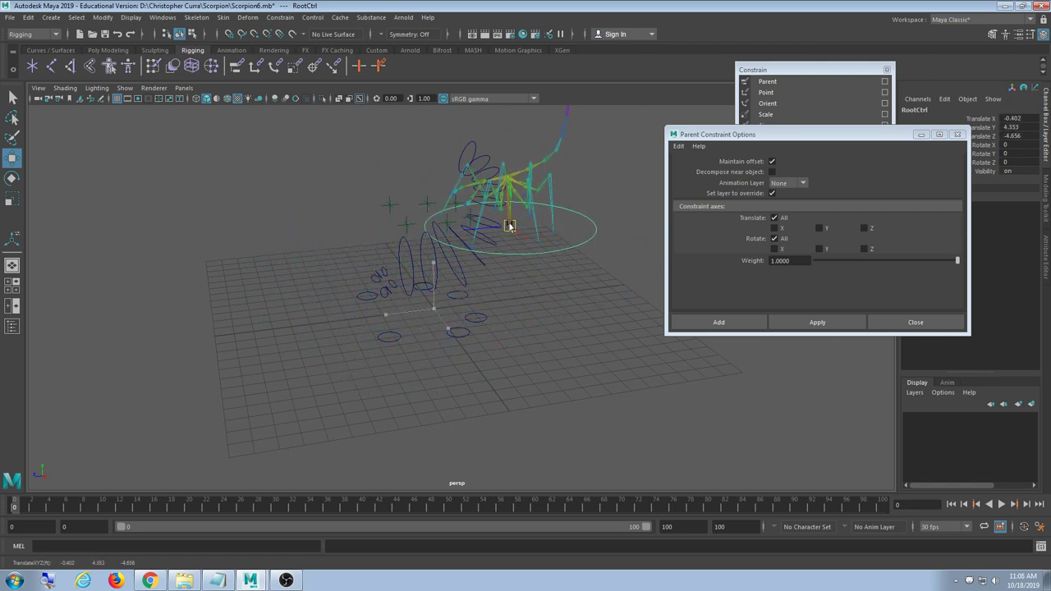
pyautogui.hotkey('ctrl', 'z')
pyautogui.moveTo(431, 308)
pyautogui.mouseDown()
pyautogui.moveTo(403, 370)
pyautogui.moveTo(504, 345)
pyautogui.moveTo(436, 303)
pyautogui.moveTo(436, 312)
pyautogui.mouseUp()
pyautogui.click(494, 320)
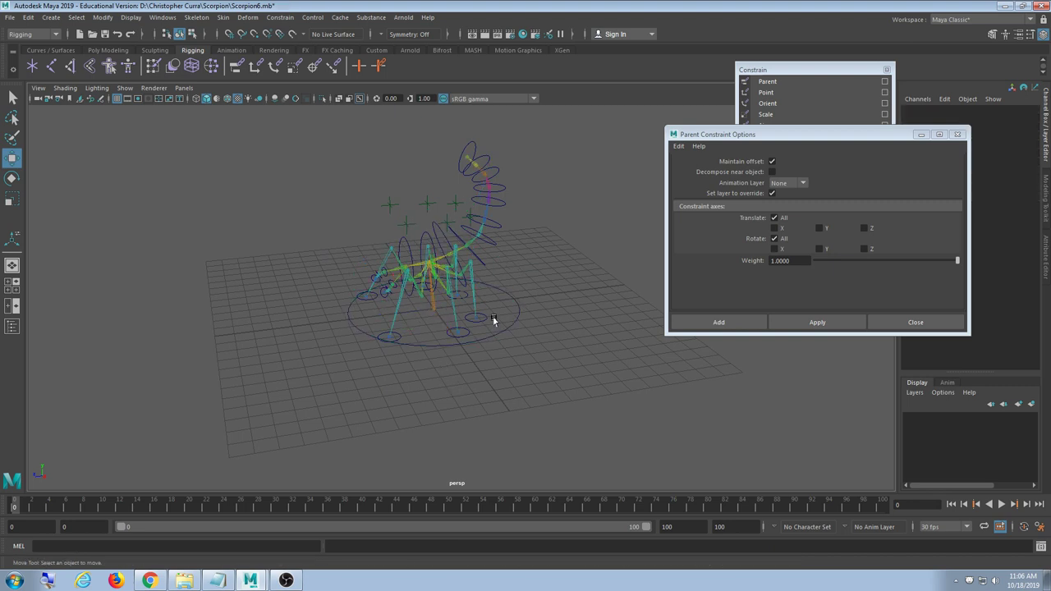
pyautogui.click(511, 326)
pyautogui.moveTo(423, 317); pyautogui.dragTo(456, 307)
pyautogui.hotkey('ctrl', 'z')
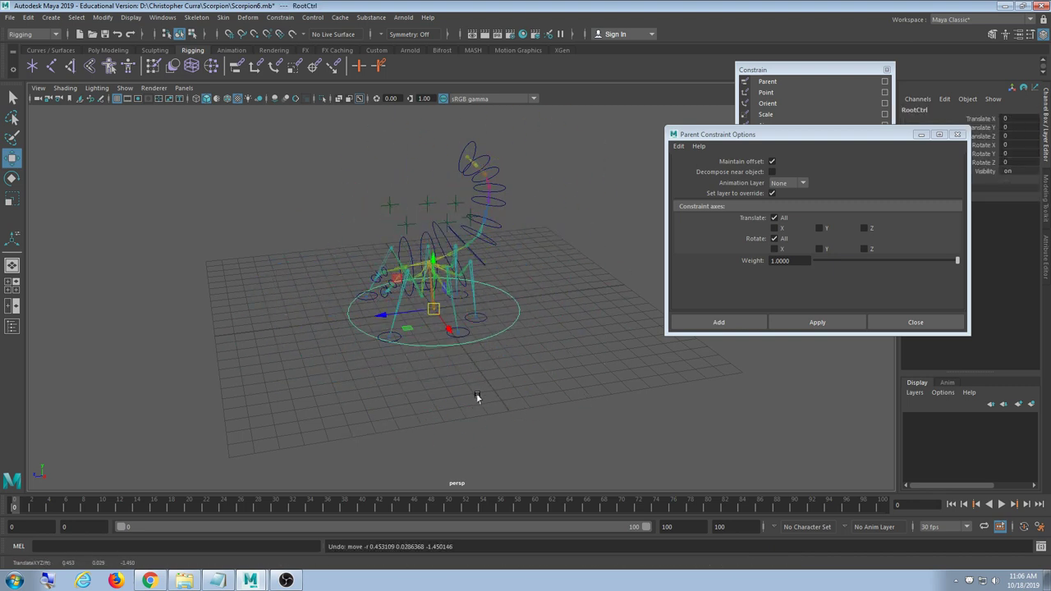
pyautogui.scroll(5, 476, 399)
pyautogui.moveTo(394, 325); pyautogui.dragTo(387, 278)
pyautogui.hotkey('ctrl', 'z')
# Parent-constrain the Tail7 joint at the tip of the tail to its surrounding circle, RootCtrl1, keeping the offset
pyautogui.keyDown('alt'); pyautogui.moveTo(433, 335); pyautogui.dragTo(457, 380); pyautogui.keyUp('alt')
pyautogui.keyDown('alt'); pyautogui.moveTo(507, 213); pyautogui.dragTo(519, 296); pyautogui.keyUp('alt')
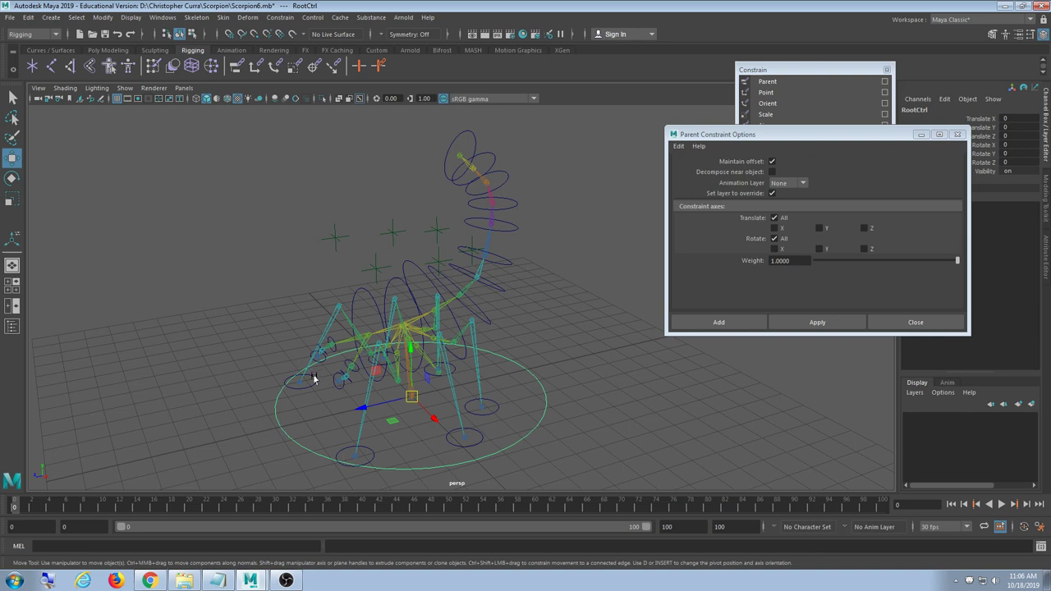
pyautogui.keyDown('alt'); pyautogui.moveTo(313, 378); pyautogui.dragTo(379, 402); pyautogui.keyUp('alt')
pyautogui.keyDown('alt'); pyautogui.moveTo(538, 299); pyautogui.dragTo(490, 257); pyautogui.keyUp('alt')
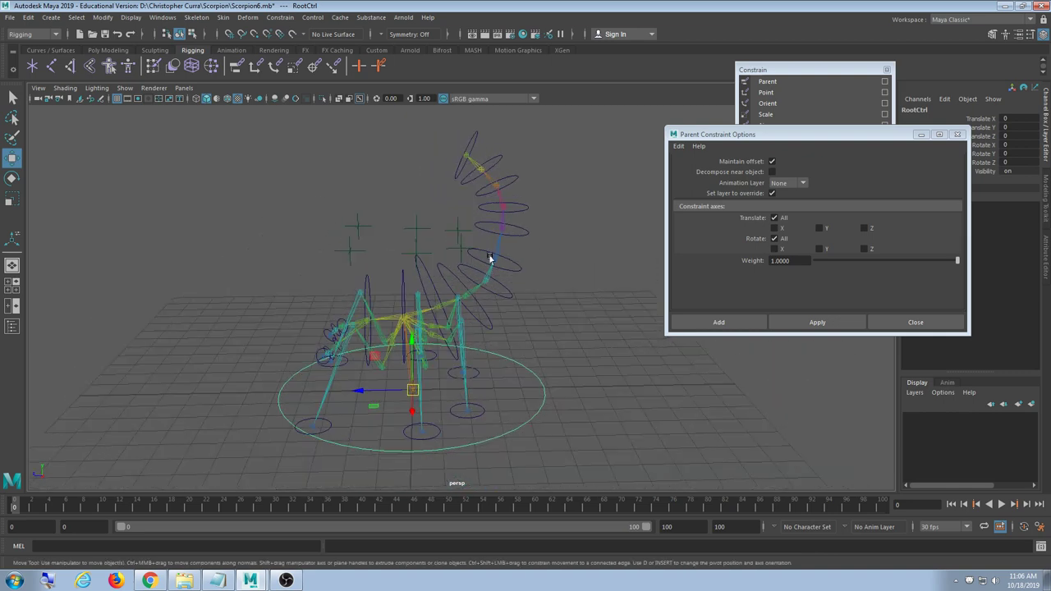
pyautogui.keyDown('alt'); pyautogui.moveTo(490, 258); pyautogui.dragTo(479, 338, button='middle'); pyautogui.keyUp('alt')
pyautogui.scroll(5, 479, 333)
pyautogui.keyDown('alt'); pyautogui.moveTo(332, 232); pyautogui.dragTo(412, 271, button='middle'); pyautogui.keyUp('alt')
pyautogui.keyDown('alt'); pyautogui.moveTo(412, 271); pyautogui.dragTo(442, 269); pyautogui.keyUp('alt')
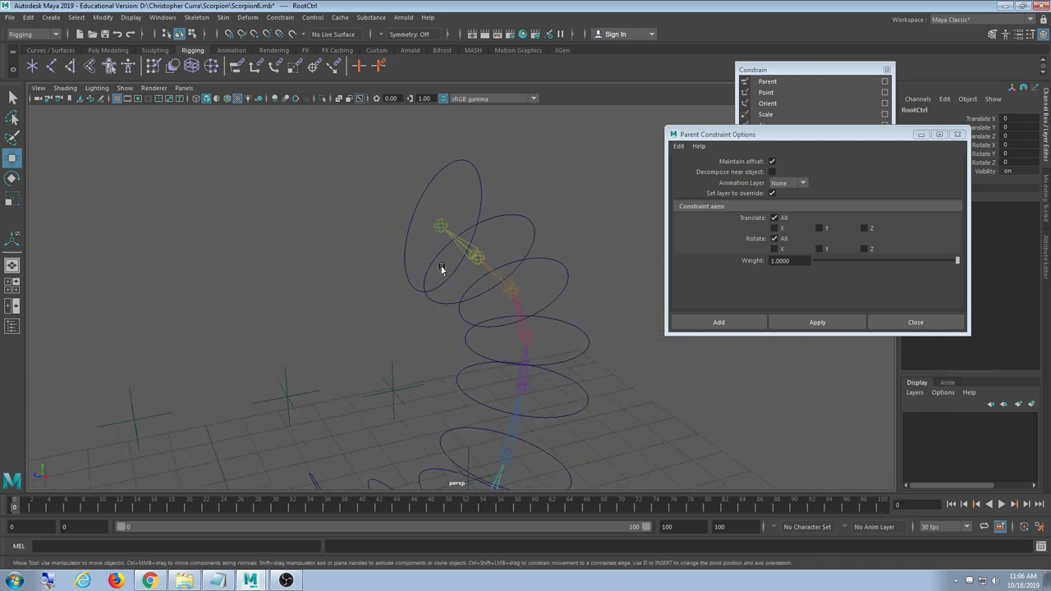
pyautogui.click(438, 226)
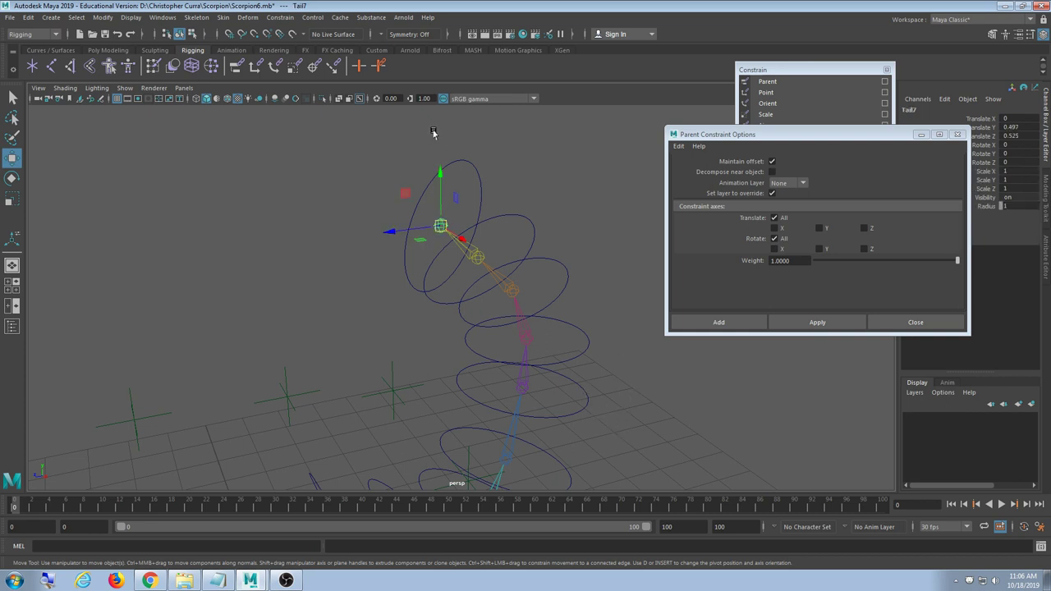
pyautogui.click(491, 156)
pyautogui.moveTo(494, 151); pyautogui.dragTo(450, 182)
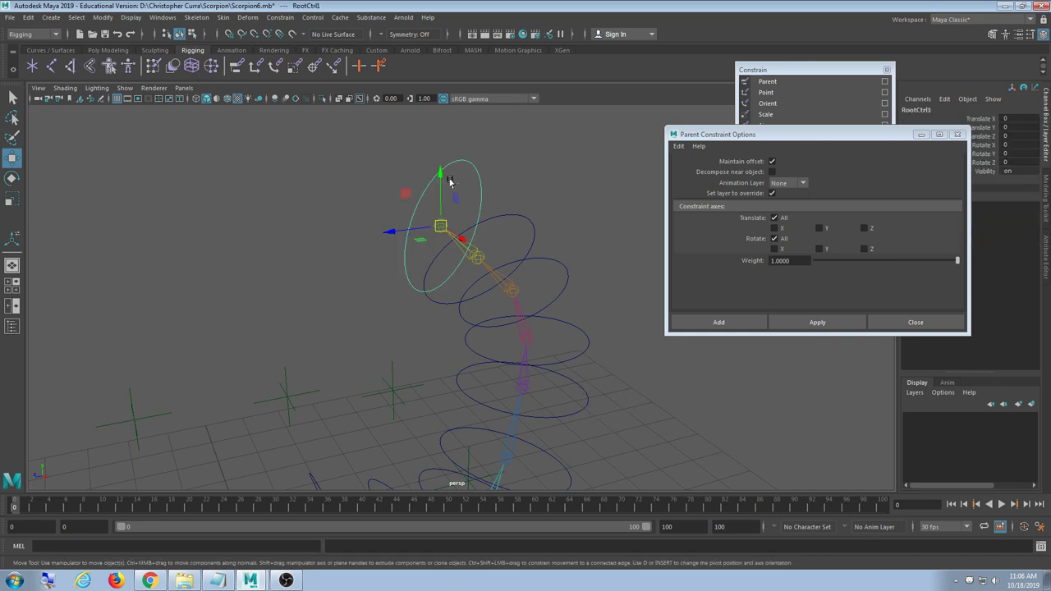
pyautogui.press('t')
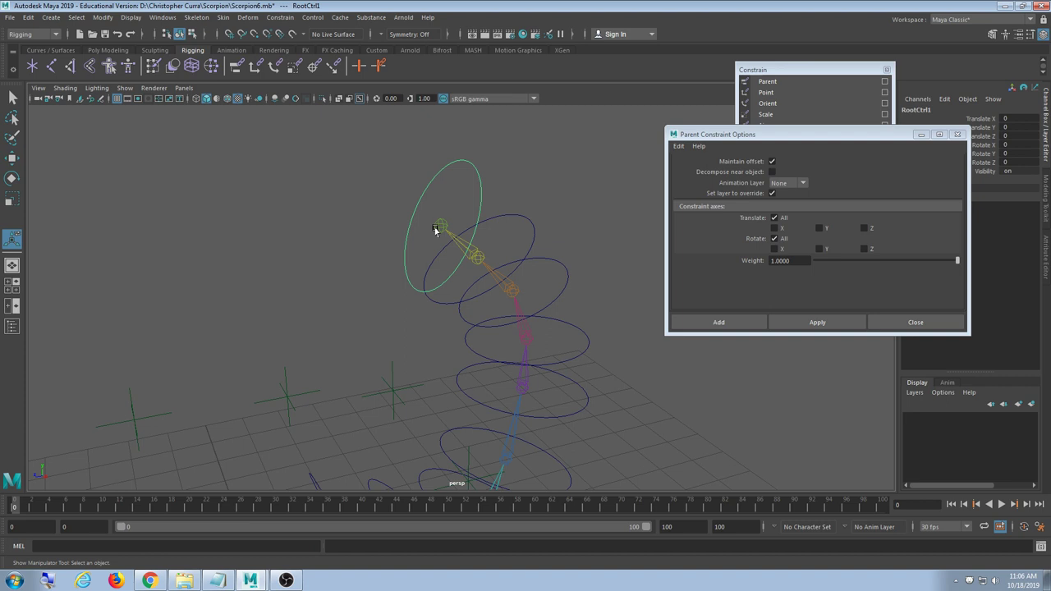
pyautogui.keyDown('shift'); pyautogui.click(438, 227); pyautogui.keyUp('shift')
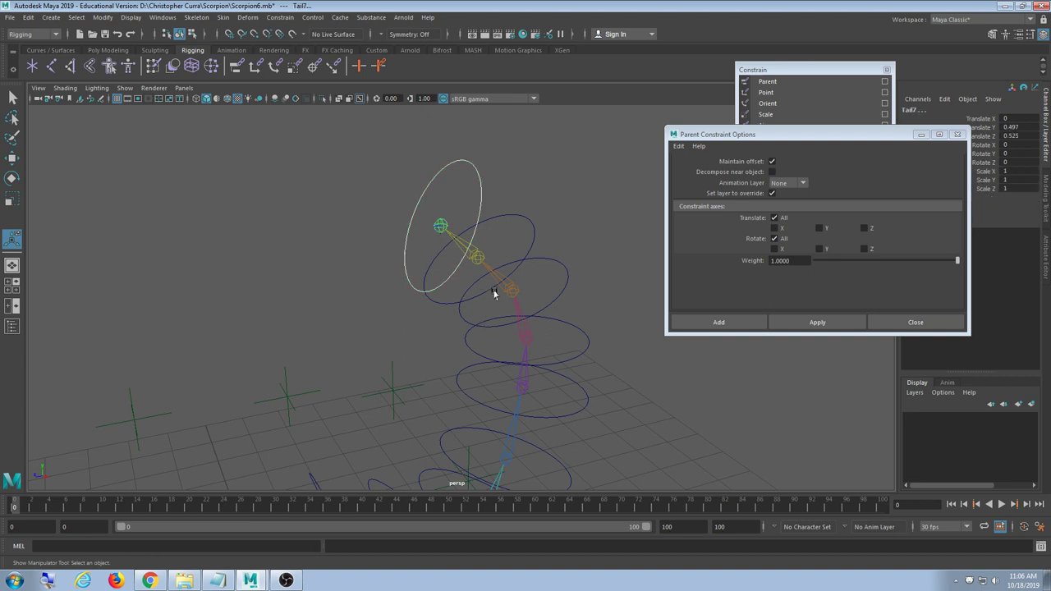
pyautogui.click(831, 325)
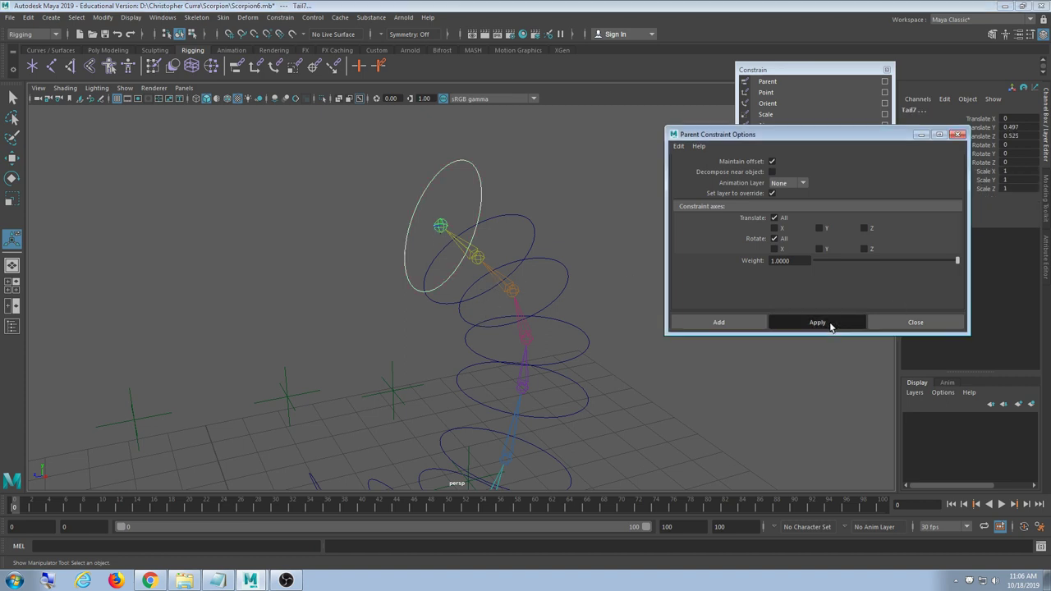
# Parent-constrain the Tail6 joint to its control circle, RootCtrl2, with the same offset settings
pyautogui.click(489, 217)
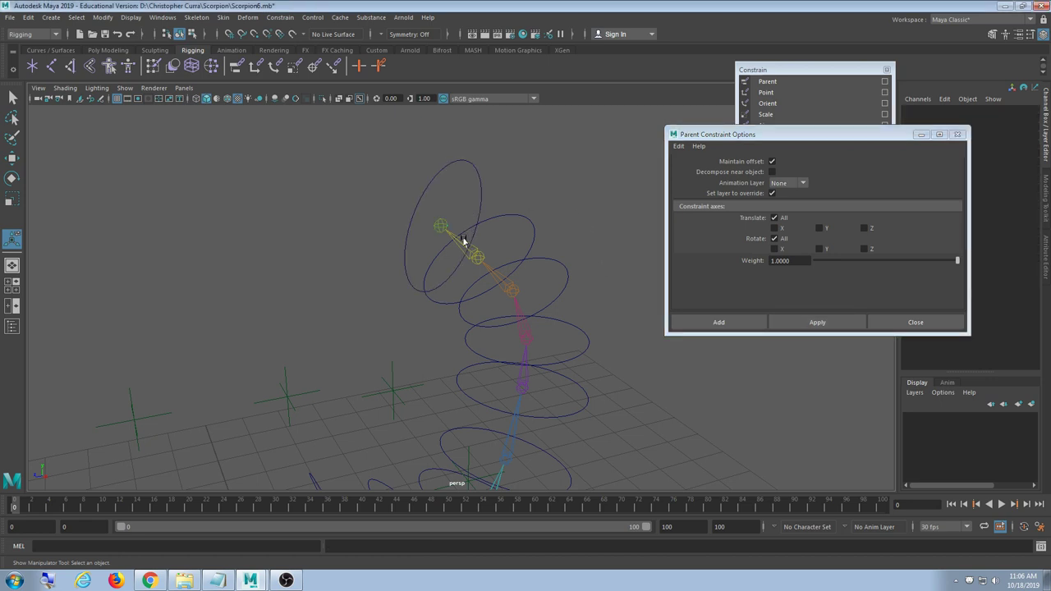
pyautogui.click(465, 238)
pyautogui.press('w')
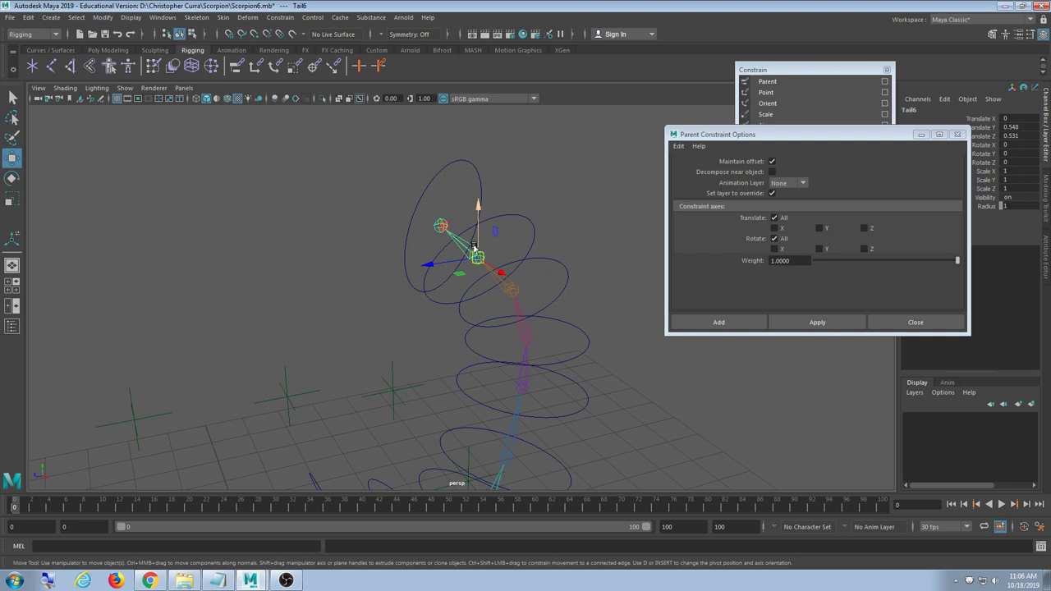
pyautogui.click(536, 187)
pyautogui.moveTo(533, 182); pyautogui.dragTo(502, 240)
pyautogui.press('t')
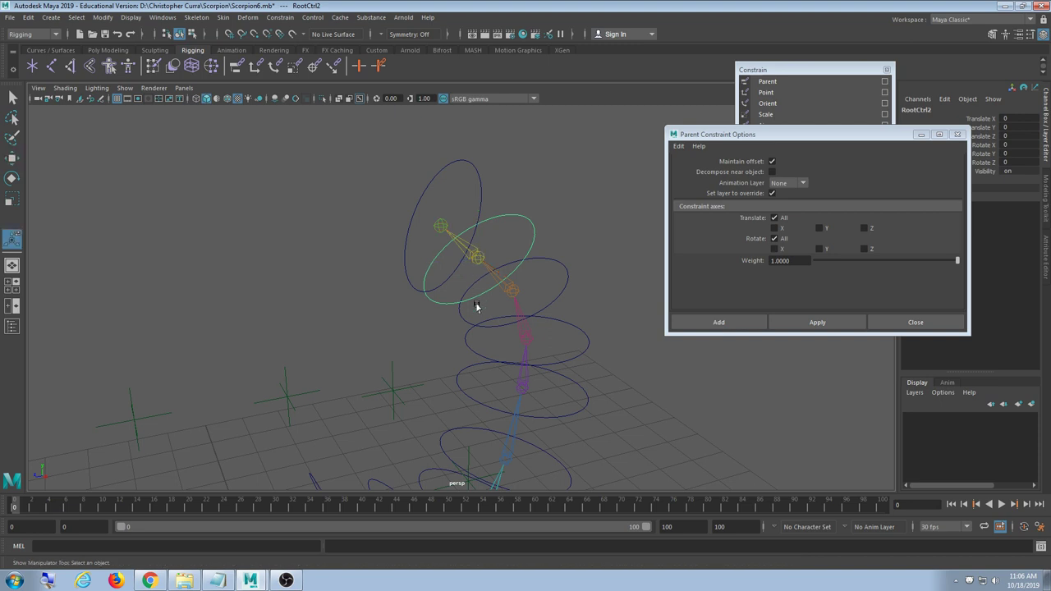
pyautogui.keyDown('shift'); pyautogui.click(462, 245); pyautogui.keyUp('shift')
pyautogui.keyDown('alt'); pyautogui.moveTo(617, 348); pyautogui.dragTo(591, 347); pyautogui.keyUp('alt')
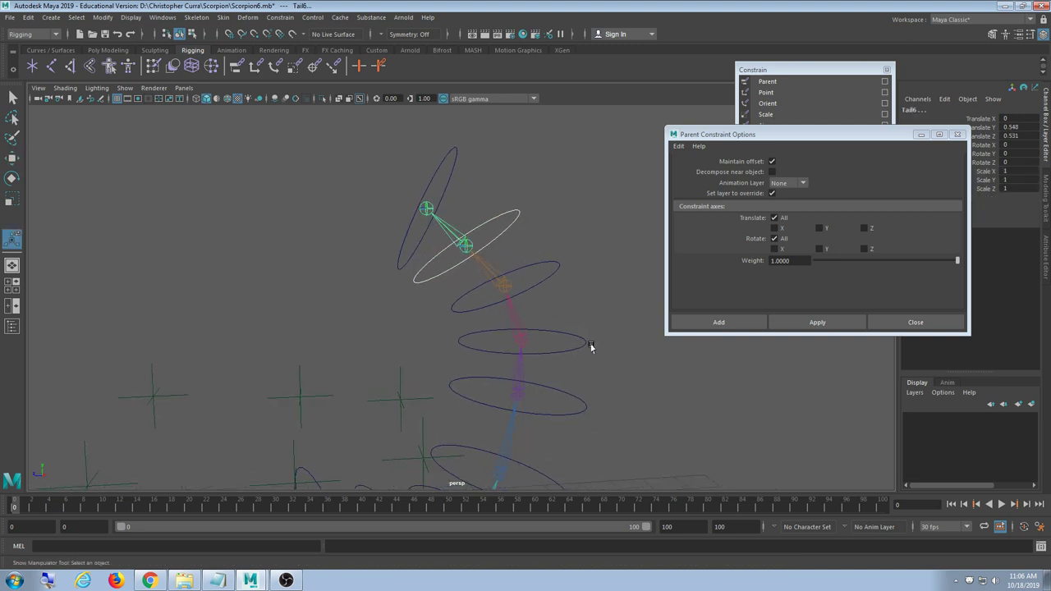
pyautogui.click(826, 325)
# Parent-constrain the Tail5 and Tail4 joints, each to the control circle around it
pyautogui.keyDown('alt'); pyautogui.moveTo(648, 331); pyautogui.dragTo(538, 188); pyautogui.keyUp('alt')
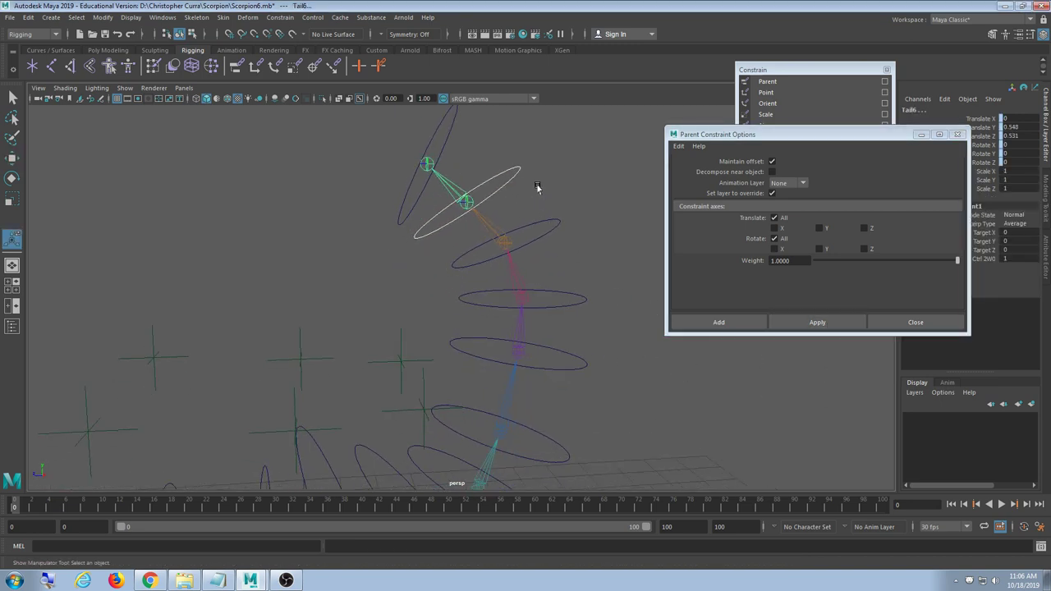
pyautogui.click(543, 232)
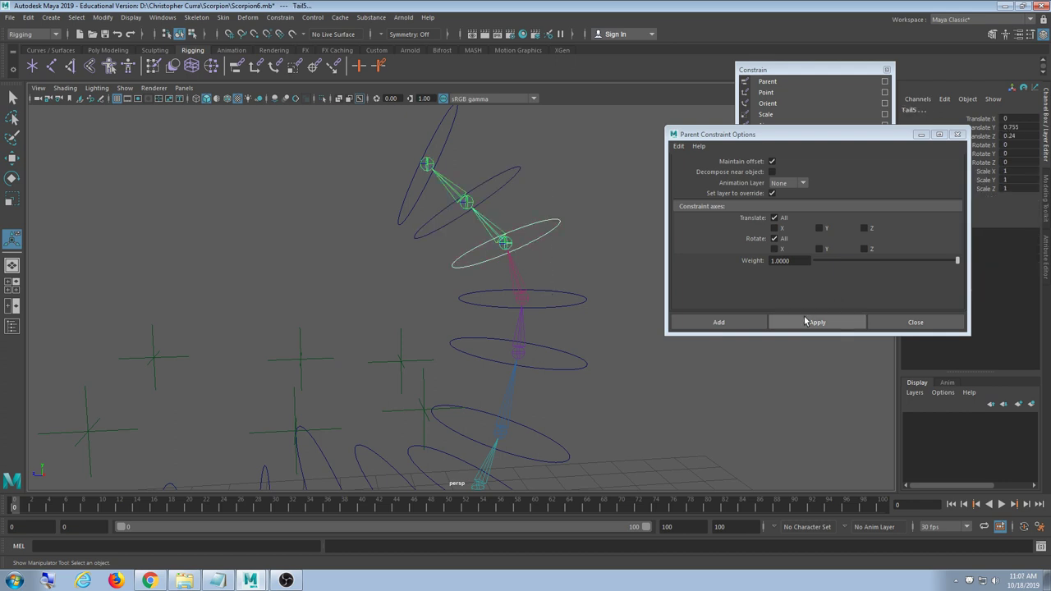
pyautogui.click(807, 320)
pyautogui.click(525, 300)
pyautogui.keyDown('shift'); pyautogui.click(520, 284); pyautogui.keyUp('shift')
pyautogui.click(784, 326)
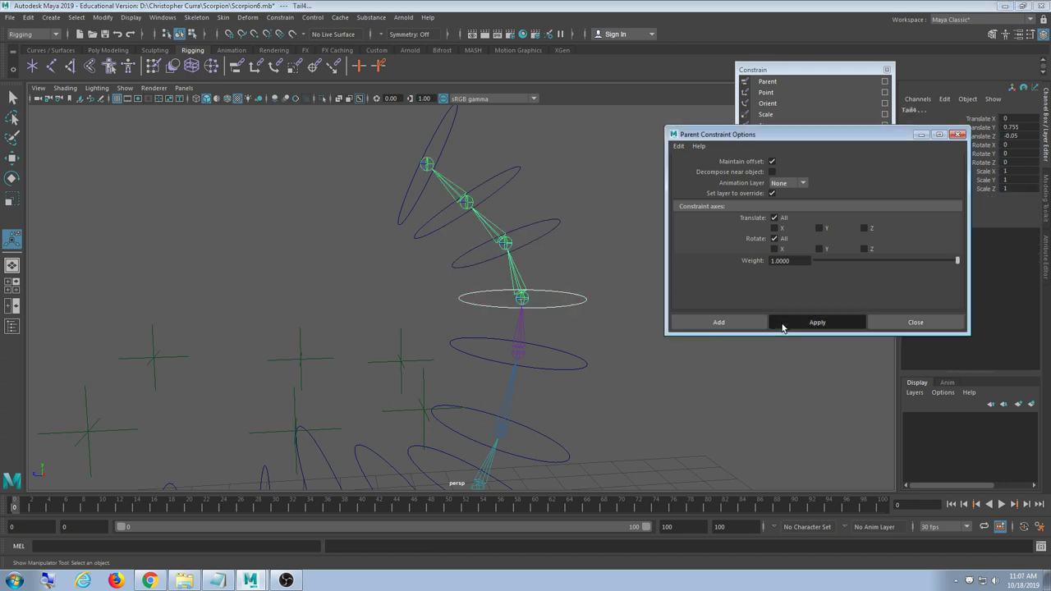
# Parent-constrain the Tail3 joint to RootCtrl5 and the Tail2 joint to the circle around it
pyautogui.keyDown('alt'); pyautogui.moveTo(566, 354); pyautogui.dragTo(578, 290, button='middle'); pyautogui.keyUp('alt')
pyautogui.moveTo(597, 290); pyautogui.dragTo(576, 319)
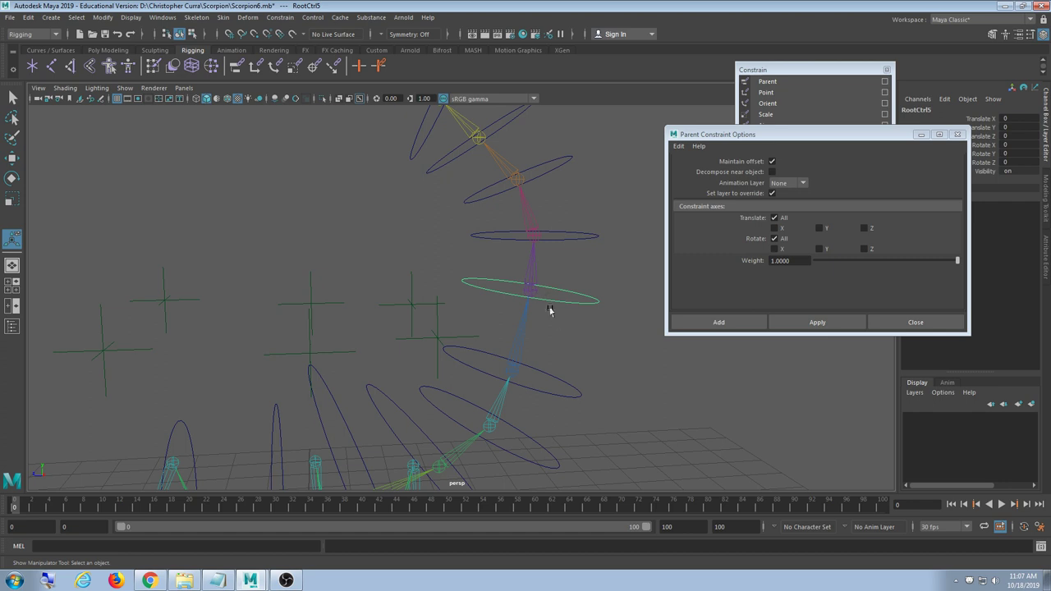
pyautogui.keyDown('shift'); pyautogui.click(527, 270); pyautogui.keyUp('shift')
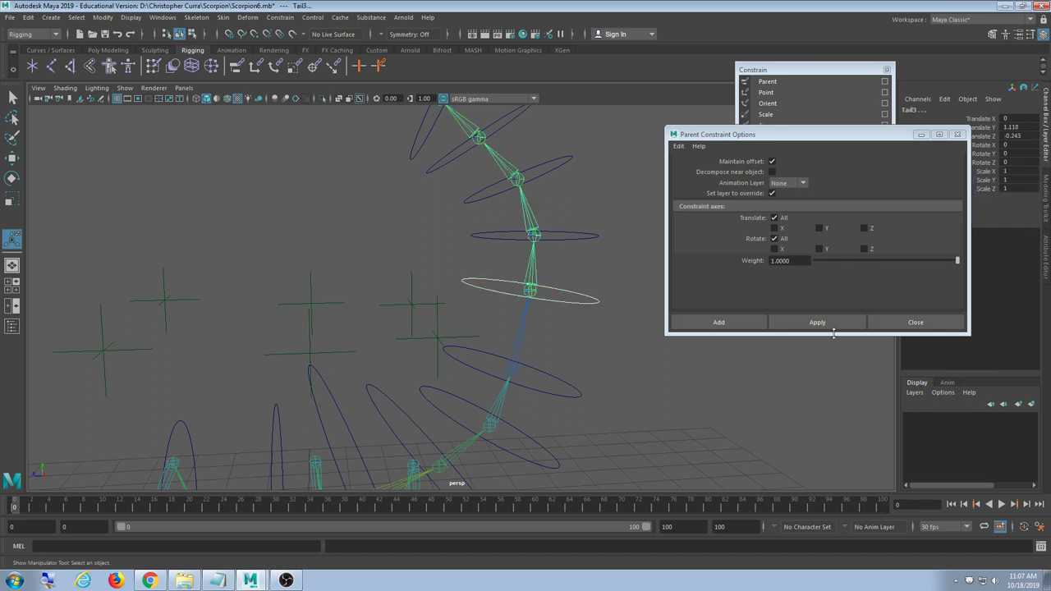
pyautogui.click(831, 324)
pyautogui.keyDown('alt'); pyautogui.moveTo(542, 345); pyautogui.dragTo(523, 312); pyautogui.keyUp('alt')
pyautogui.moveTo(594, 288); pyautogui.dragTo(563, 312)
pyautogui.keyDown('shift'); pyautogui.click(539, 272); pyautogui.keyUp('shift')
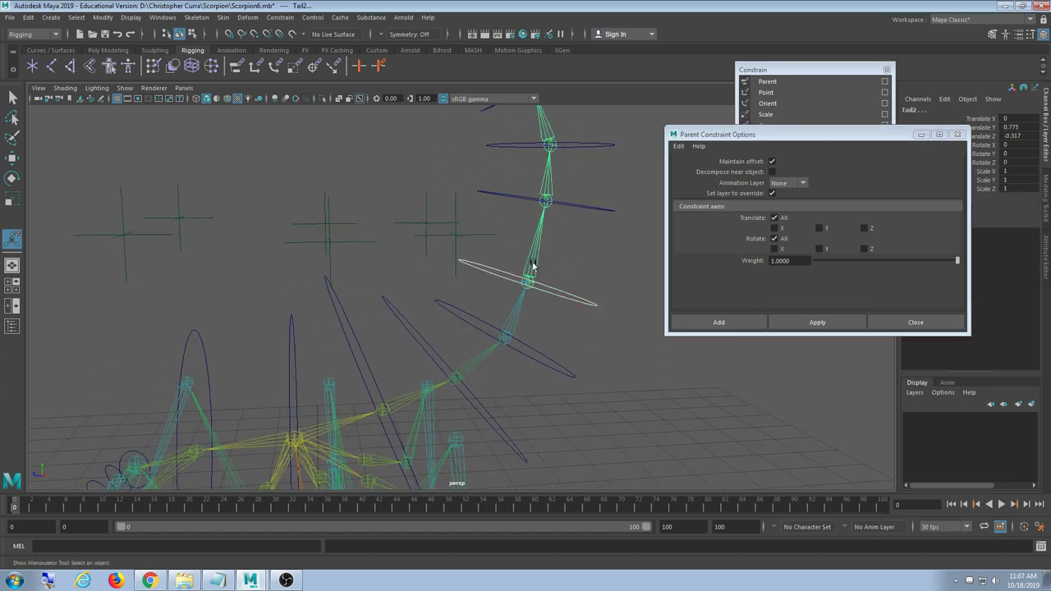
pyautogui.click(784, 323)
# Parent-constrain the Tail1 joint to RootCtrl7 and the Tail joint at the tail's base to its own circle
pyautogui.keyDown('alt'); pyautogui.moveTo(488, 354); pyautogui.dragTo(575, 297); pyautogui.keyUp('alt')
pyautogui.moveTo(584, 308); pyautogui.dragTo(569, 322)
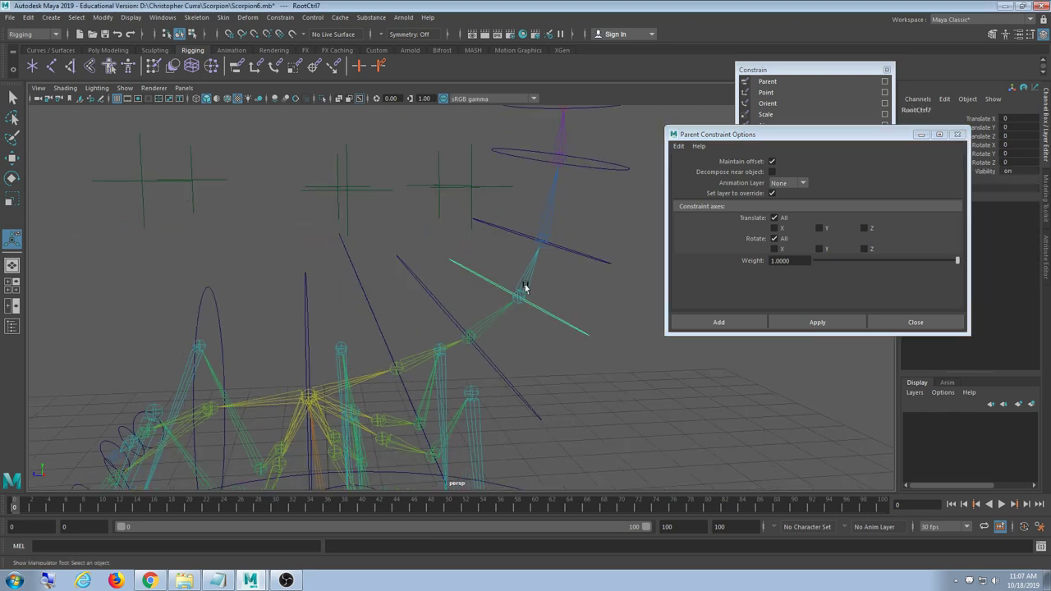
pyautogui.keyDown('shift'); pyautogui.click(525, 285); pyautogui.keyUp('shift')
pyautogui.click(777, 317)
pyautogui.keyDown('alt'); pyautogui.moveTo(555, 369); pyautogui.dragTo(584, 286, button='middle'); pyautogui.keyUp('alt')
pyautogui.keyDown('alt'); pyautogui.moveTo(584, 285); pyautogui.dragTo(564, 309); pyautogui.keyUp('alt')
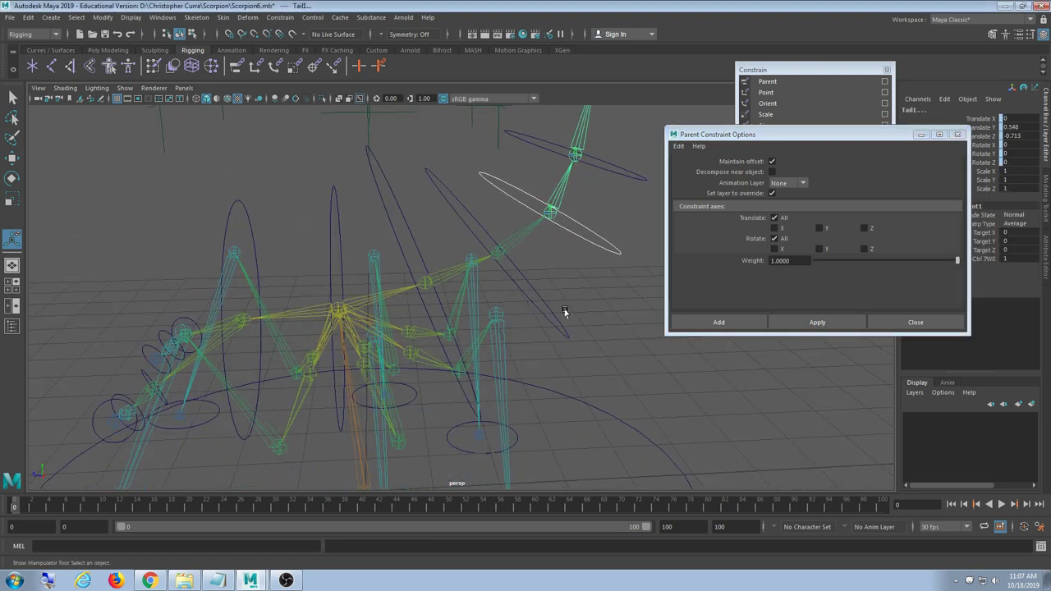
pyautogui.click(517, 282)
pyautogui.keyDown('shift'); pyautogui.click(511, 250); pyautogui.keyUp('shift')
pyautogui.click(816, 321)
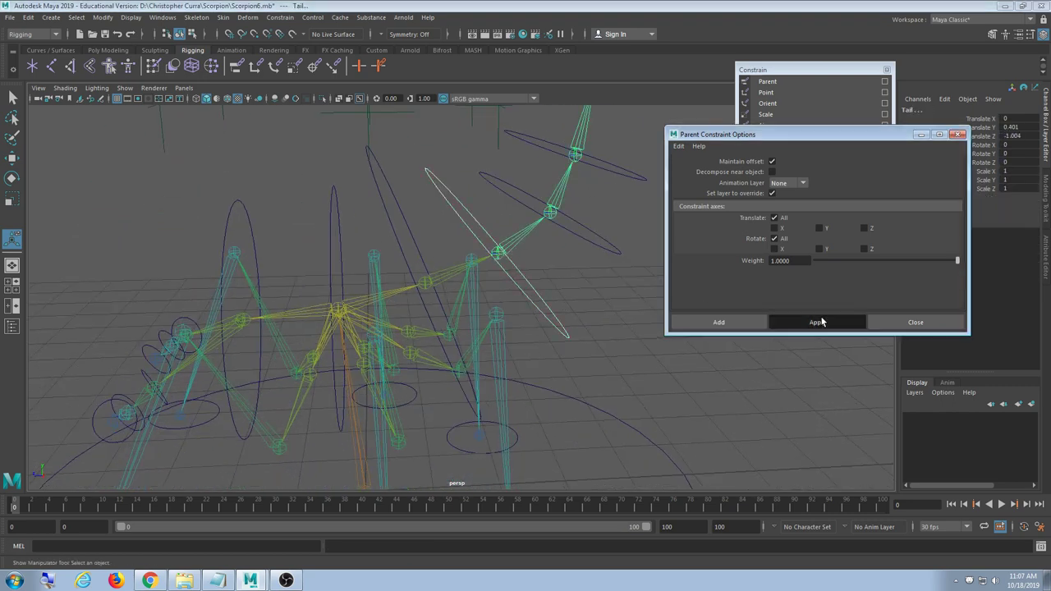
# Parent-constrain the Hip joint to its tall control circle, RootCtrl9, keeping the offset
pyautogui.click(547, 313)
pyautogui.keyDown('alt'); pyautogui.moveTo(545, 312); pyautogui.dragTo(538, 269, button='middle'); pyautogui.keyUp('alt')
pyautogui.keyDown('alt'); pyautogui.moveTo(537, 269); pyautogui.dragTo(529, 286); pyautogui.keyUp('alt')
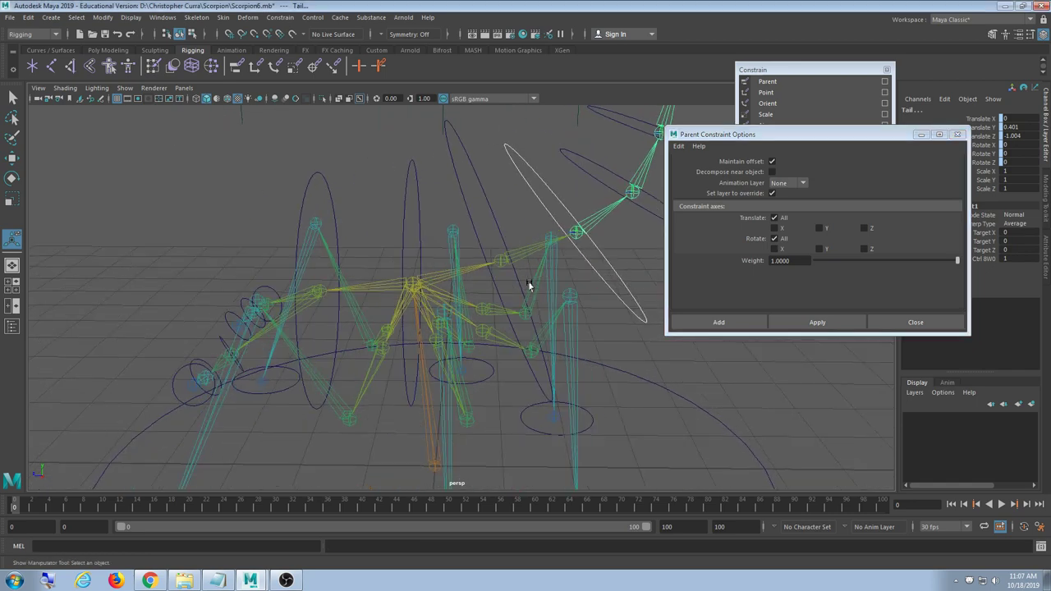
pyautogui.click(493, 220)
pyautogui.click(503, 191)
pyautogui.click(471, 213)
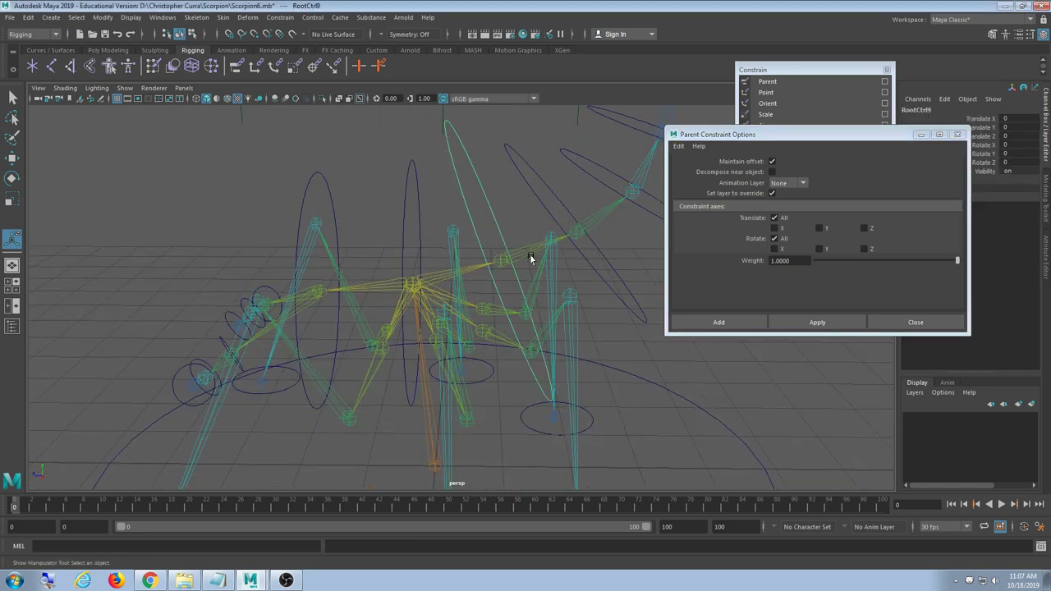
pyautogui.keyDown('shift'); pyautogui.click(523, 249); pyautogui.keyUp('shift')
pyautogui.click(830, 326)
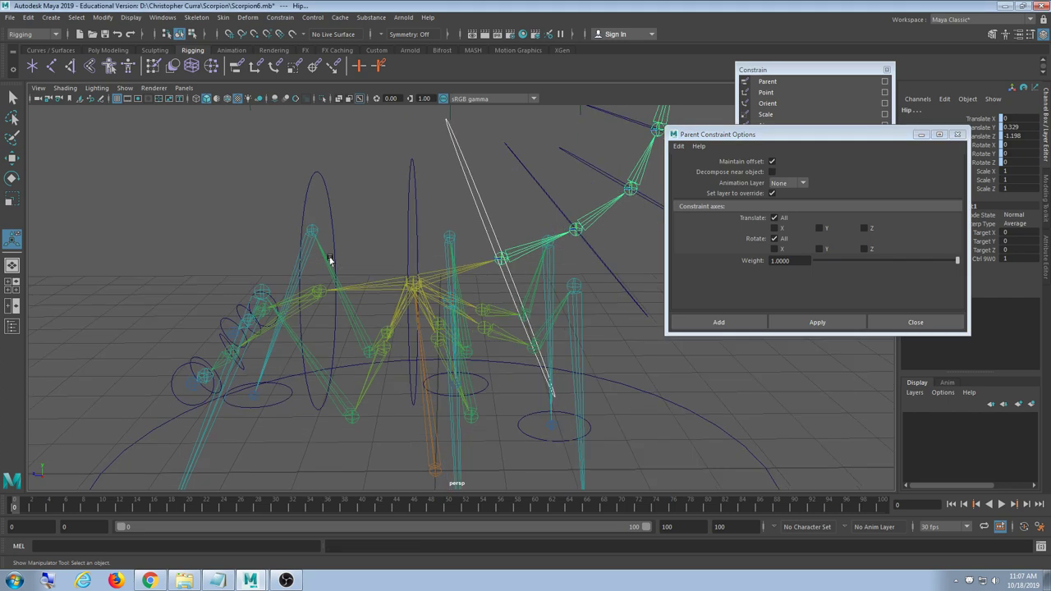
# Parent-constrain the Spine joint and the Head joint, each to the upright control circle around it
pyautogui.moveTo(434, 189); pyautogui.dragTo(386, 208)
pyautogui.keyDown('shift'); pyautogui.click(375, 282); pyautogui.keyUp('shift')
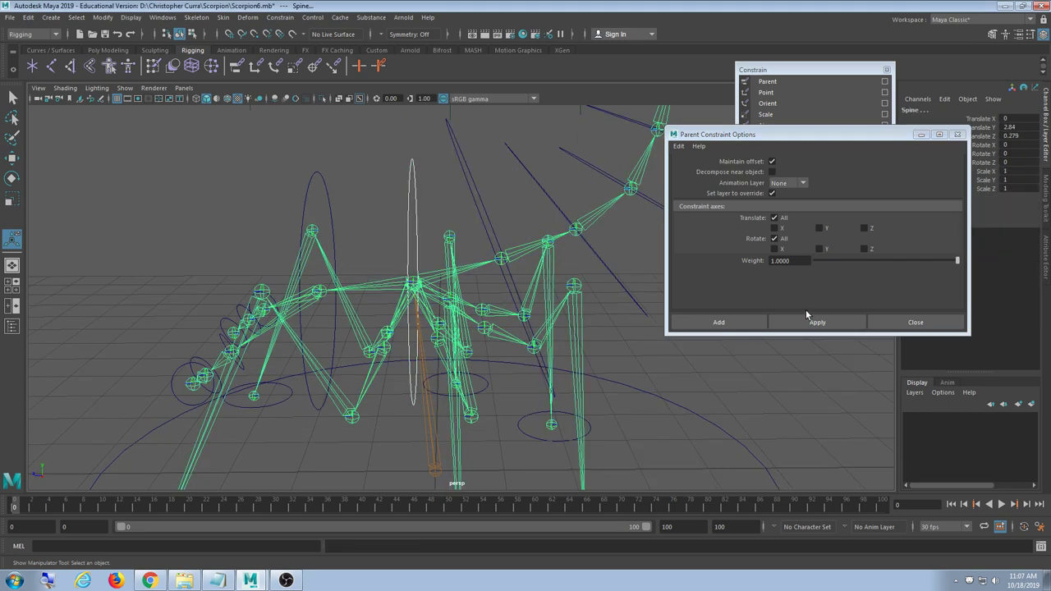
pyautogui.click(810, 321)
pyautogui.keyDown('alt'); pyautogui.moveTo(329, 281); pyautogui.dragTo(414, 274); pyautogui.keyUp('alt')
pyautogui.moveTo(404, 215); pyautogui.dragTo(375, 227)
pyautogui.keyDown('shift'); pyautogui.click(372, 296); pyautogui.keyUp('shift')
pyautogui.click(769, 323)
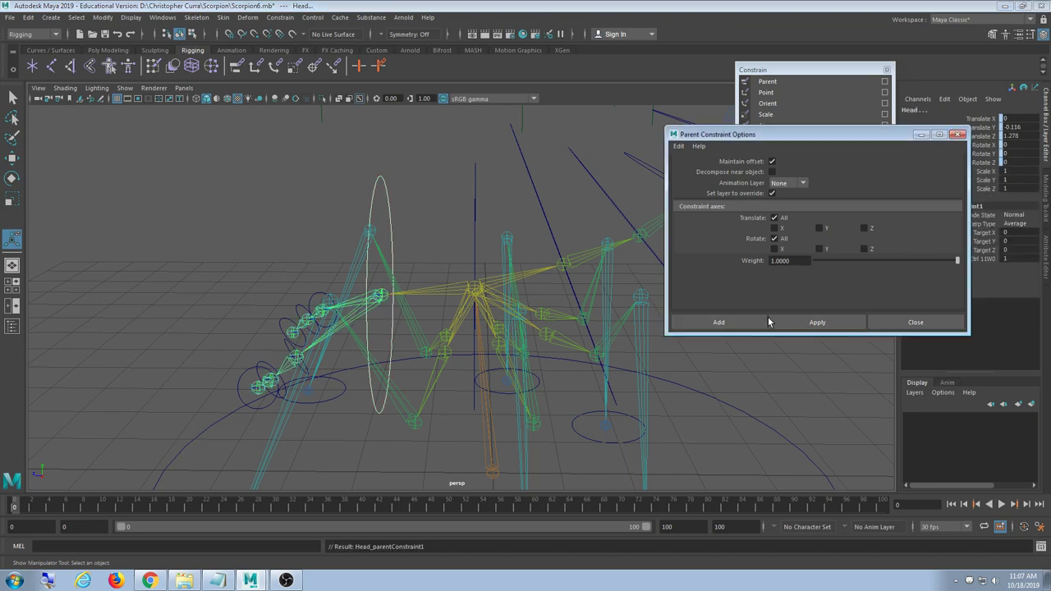
# Parent-constrain the LClaw joint to the control circle around it, keeping the offset
pyautogui.keyDown('alt'); pyautogui.moveTo(304, 317); pyautogui.dragTo(386, 349); pyautogui.keyUp('alt')
pyautogui.click(381, 327)
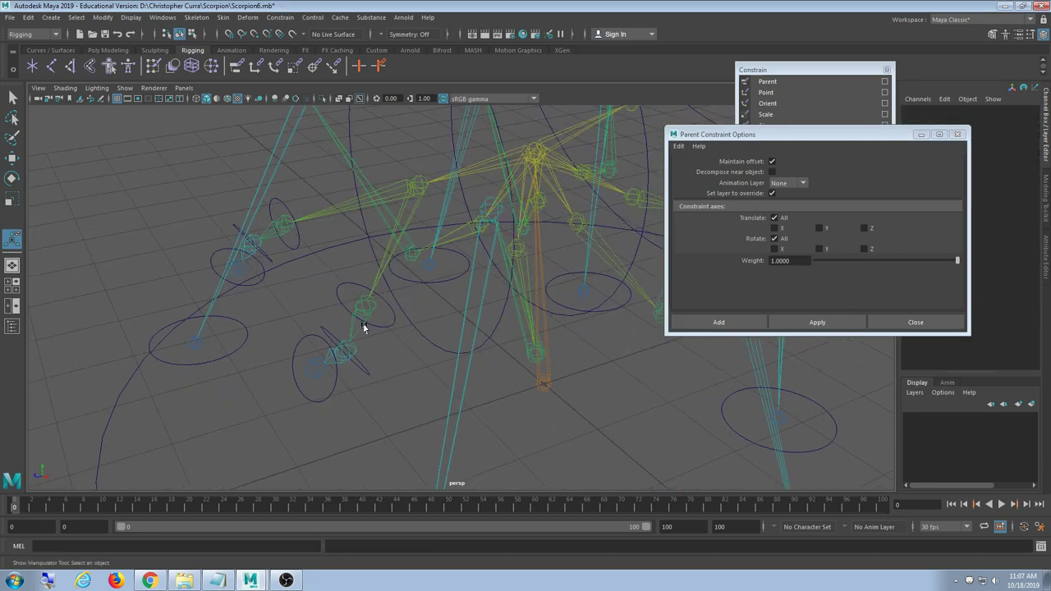
pyautogui.click(387, 327)
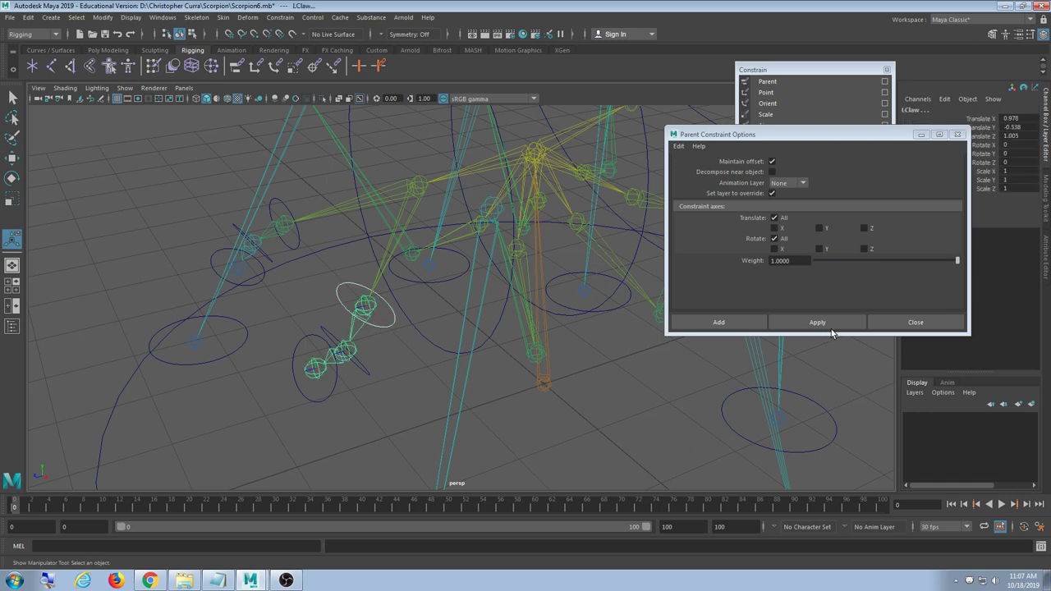
pyautogui.click(828, 323)
# Parent-constrain the LClaw1 and LClaw2 joints, each to the control circle around it, keeping the offset
pyautogui.click(359, 364)
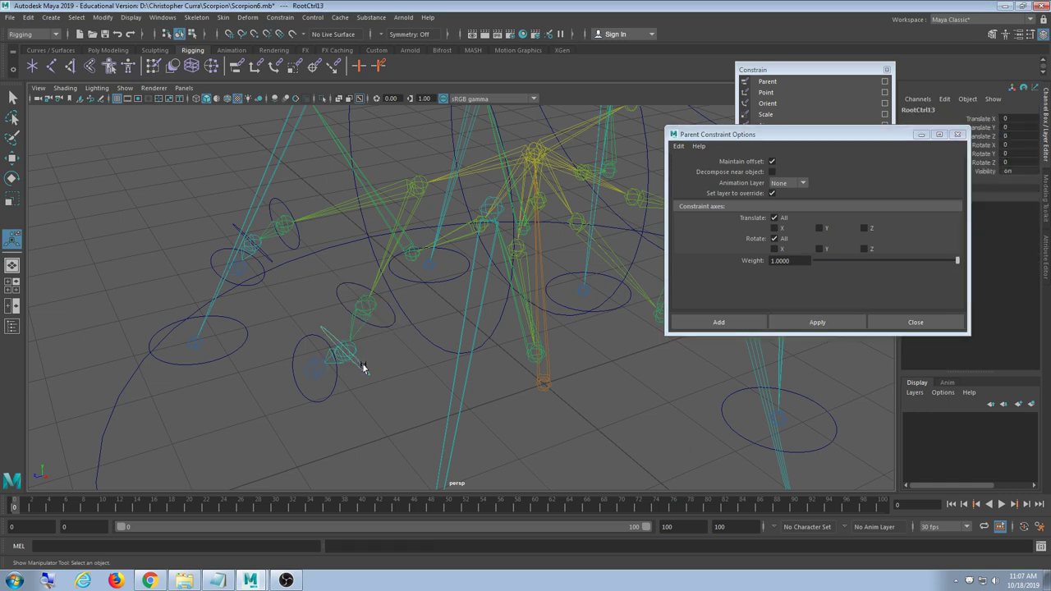
pyautogui.click(355, 353)
pyautogui.click(807, 323)
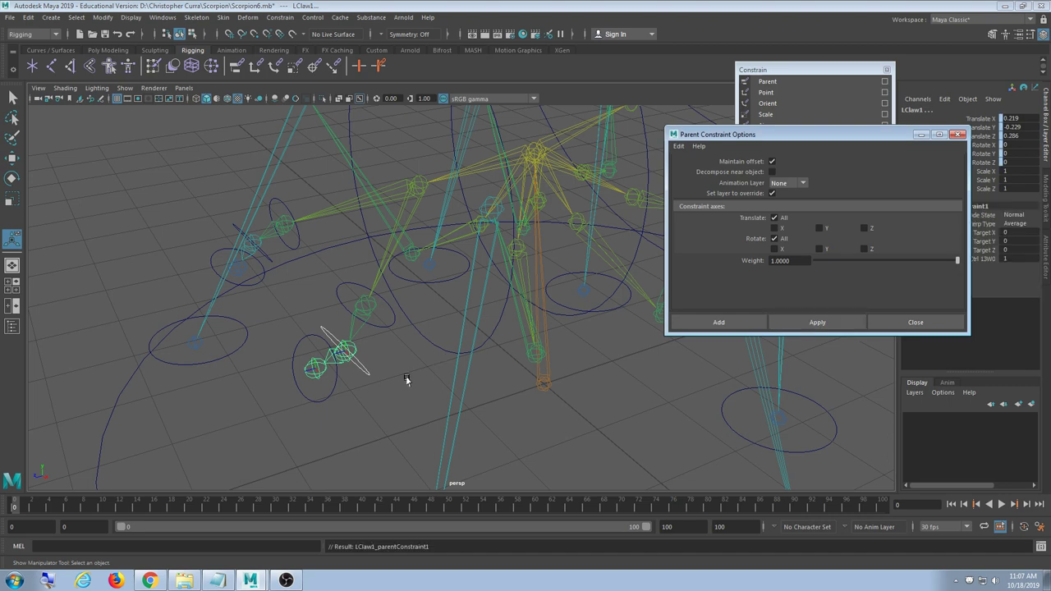
pyautogui.click(313, 401)
pyautogui.click(318, 374)
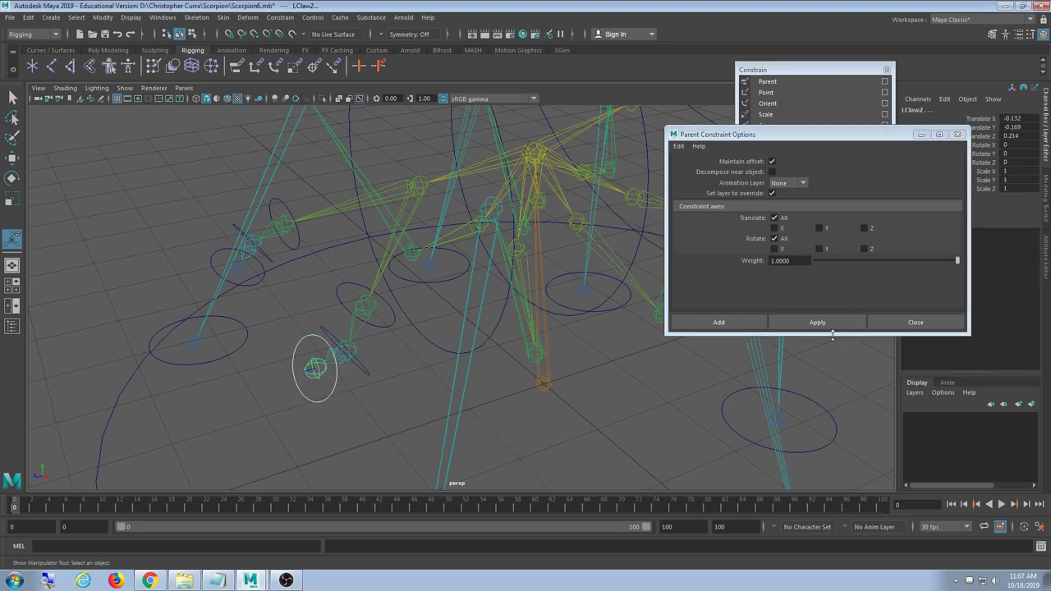
pyautogui.click(824, 327)
# Parent-constrain the RClaw joint to the control circle around it, keeping the offset
pyautogui.keyDown('alt'); pyautogui.moveTo(259, 306); pyautogui.dragTo(280, 309); pyautogui.keyUp('alt')
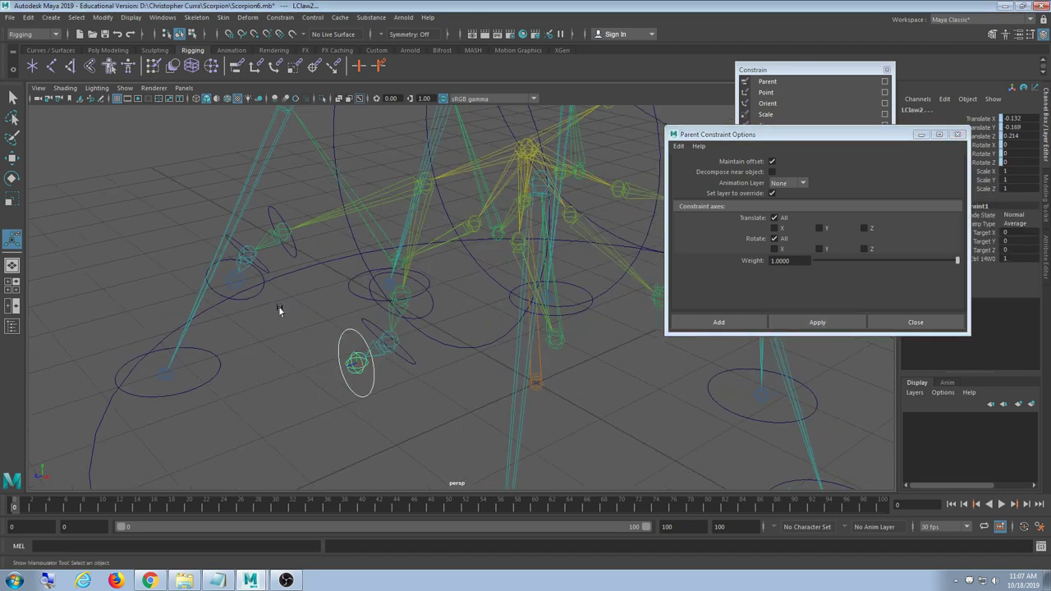
pyautogui.click(292, 253)
pyautogui.keyDown('shift'); pyautogui.click(235, 279); pyautogui.keyUp('shift')
pyautogui.click(817, 322)
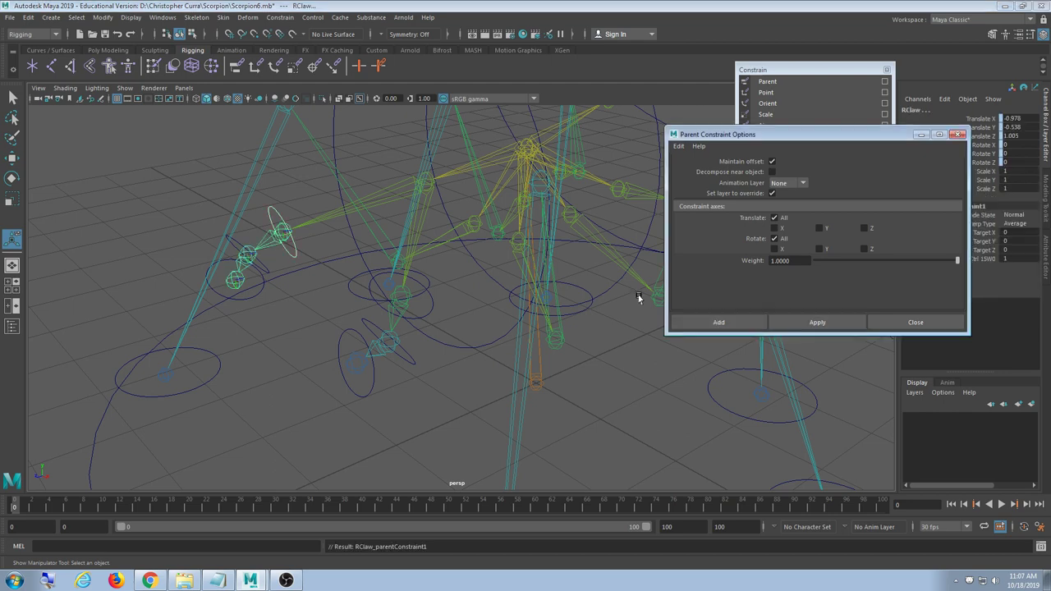
# Parent-constrain the RClaw1 joint and the RClaw2 joint, each to its own control circle
pyautogui.click(249, 255)
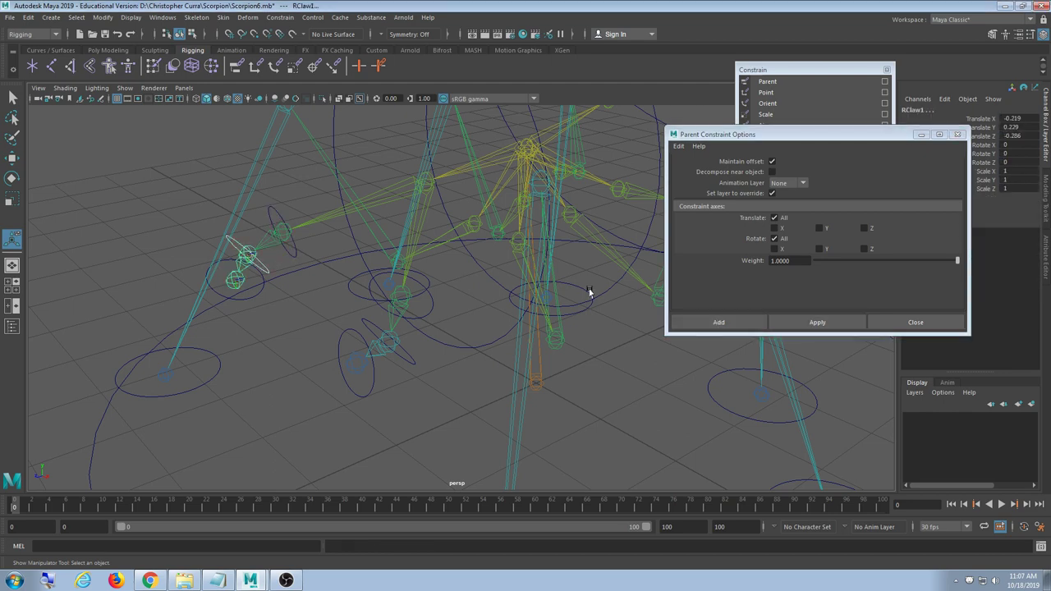
pyautogui.click(795, 320)
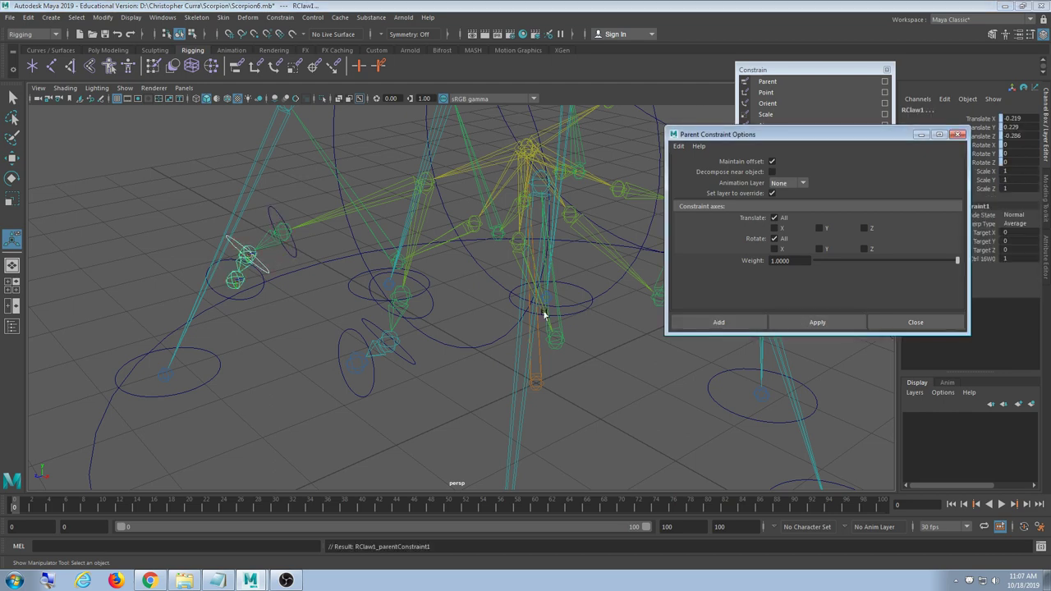
pyautogui.click(251, 291)
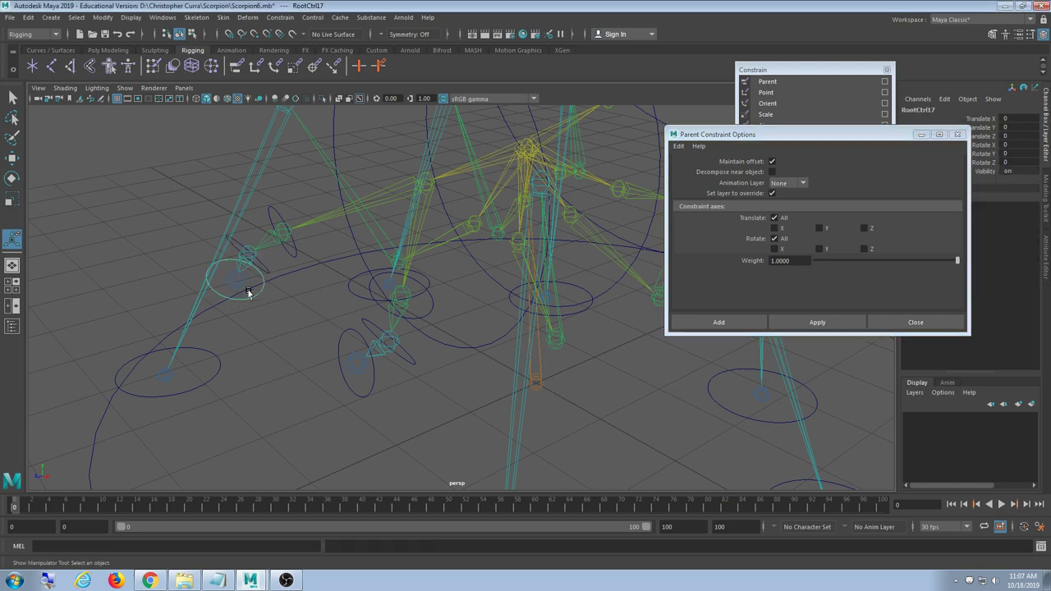
pyautogui.click(818, 322)
# Show the scorpion's polygon mesh in the viewport and activate the Rotate tool for the tail controls
pyautogui.keyDown('alt'); pyautogui.moveTo(246, 319); pyautogui.dragTo(498, 183); pyautogui.keyUp('alt')
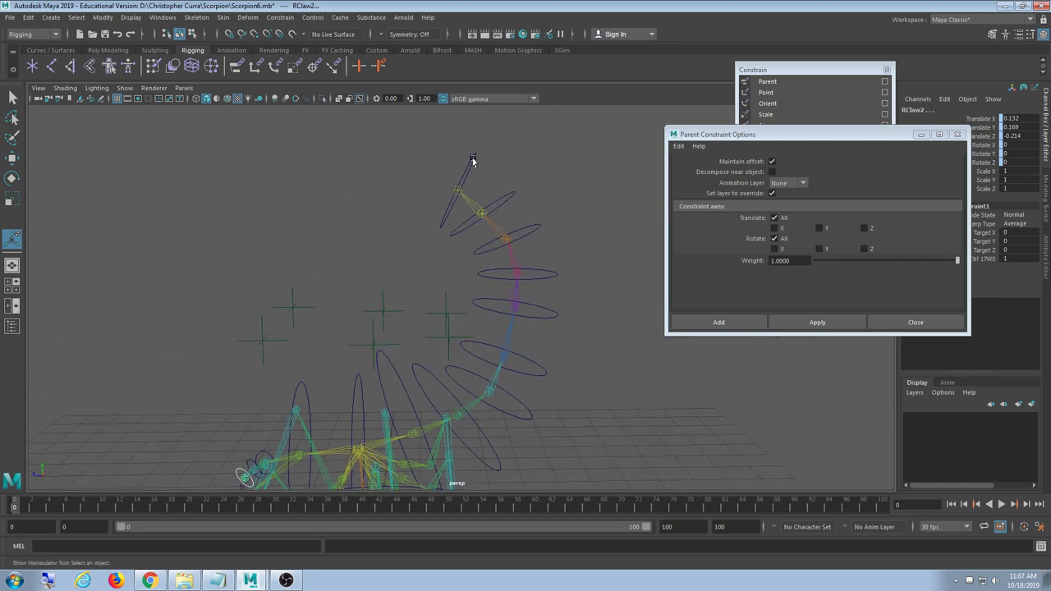
pyautogui.click(472, 161)
pyautogui.press('e')
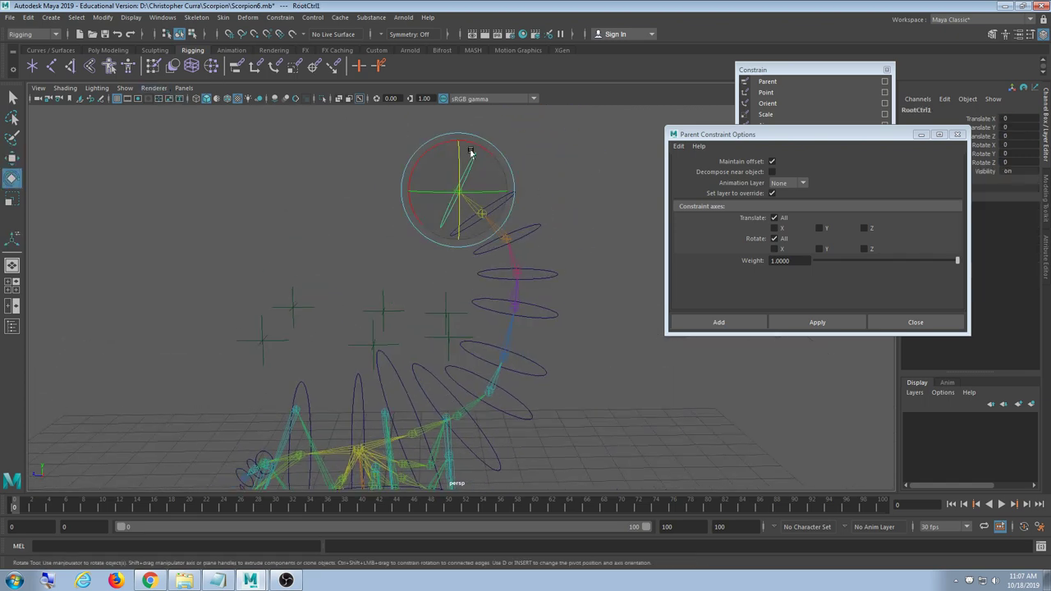
pyautogui.click(125, 87)
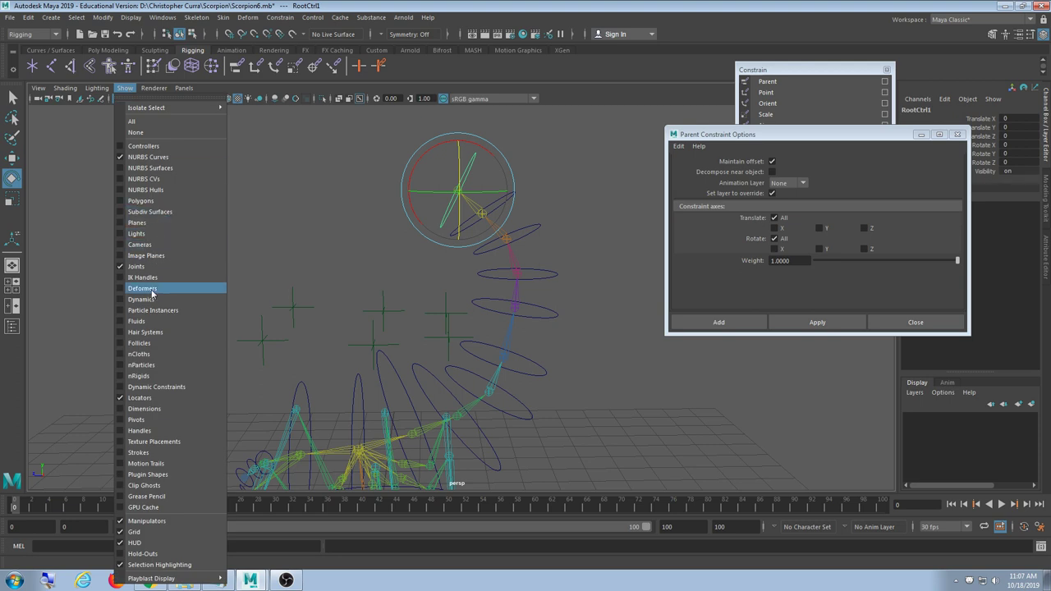
pyautogui.click(148, 200)
pyautogui.click(468, 156)
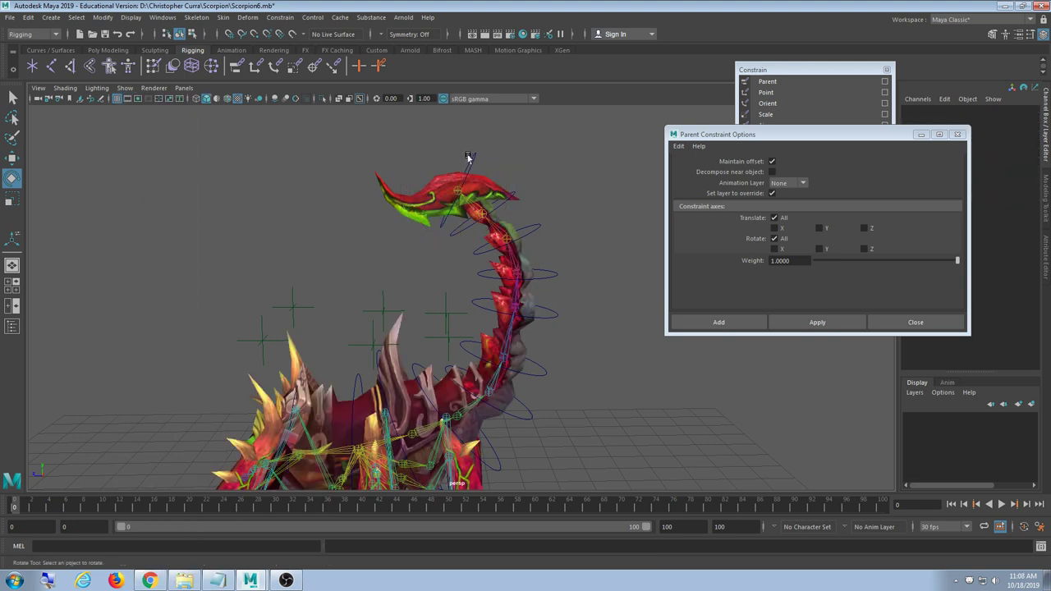
# Test-rotate the tail control circles RootCtrl2, RootCtrl3 and RootCtrl4 around X, undoing each rotation
pyautogui.click(469, 158)
pyautogui.click(522, 190)
pyautogui.click(500, 204)
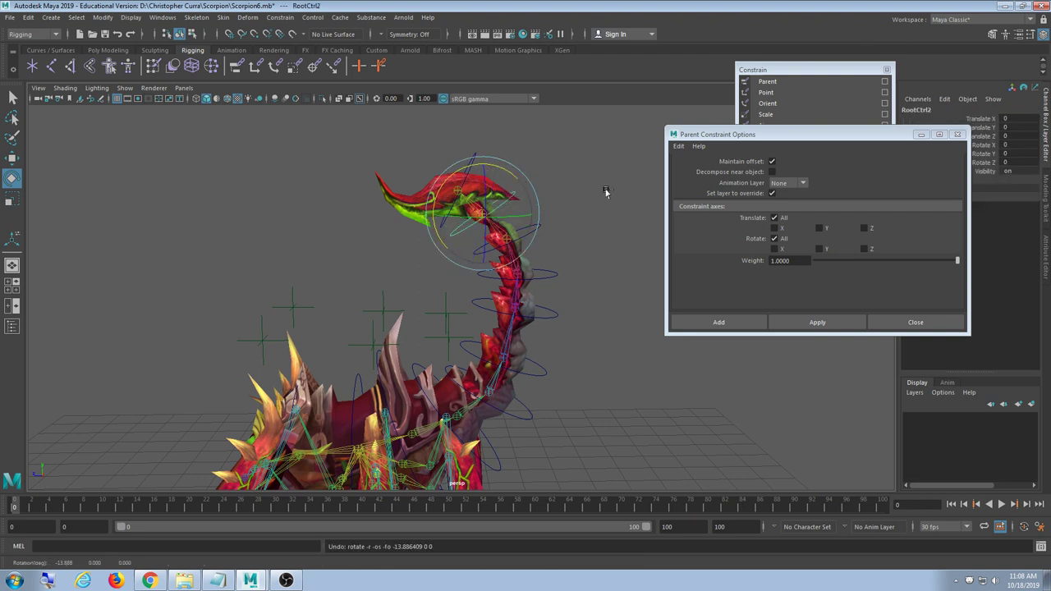
pyautogui.click(551, 219)
pyautogui.click(531, 230)
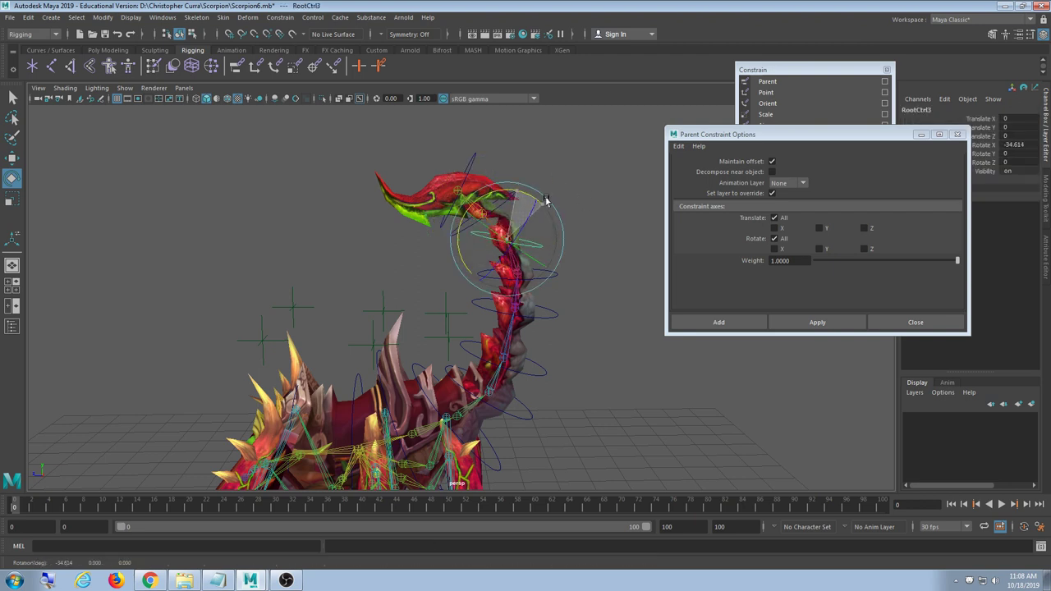
pyautogui.click(561, 279)
pyautogui.click(556, 276)
pyautogui.moveTo(544, 256); pyautogui.dragTo(539, 233)
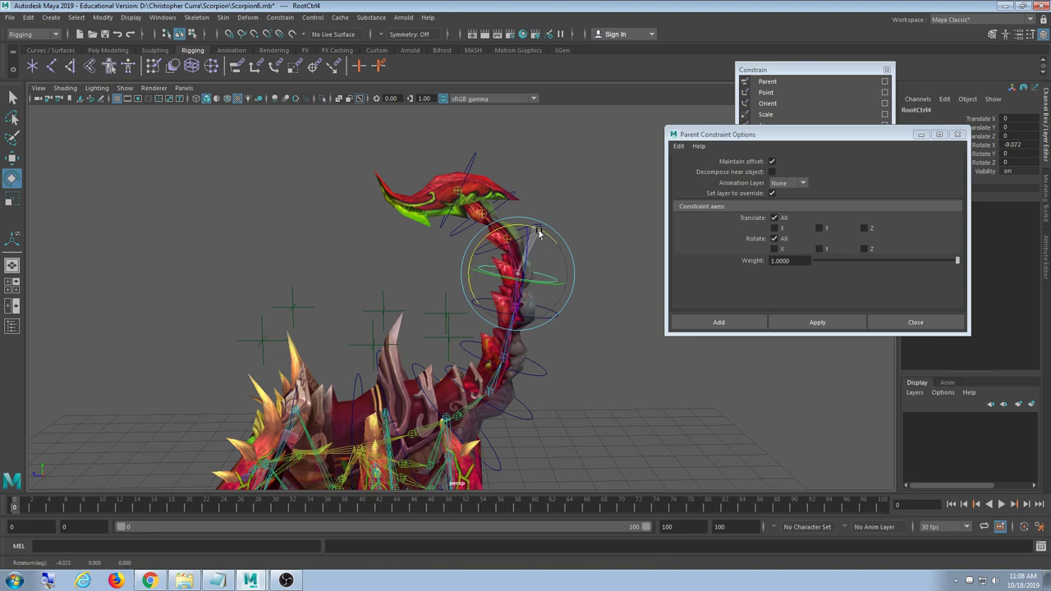
pyautogui.hotkey('ctrl', 'z')
pyautogui.click(564, 192)
# Hide the polygon mesh so only the joints, locators and control curves are displayed
pyautogui.click(125, 88)
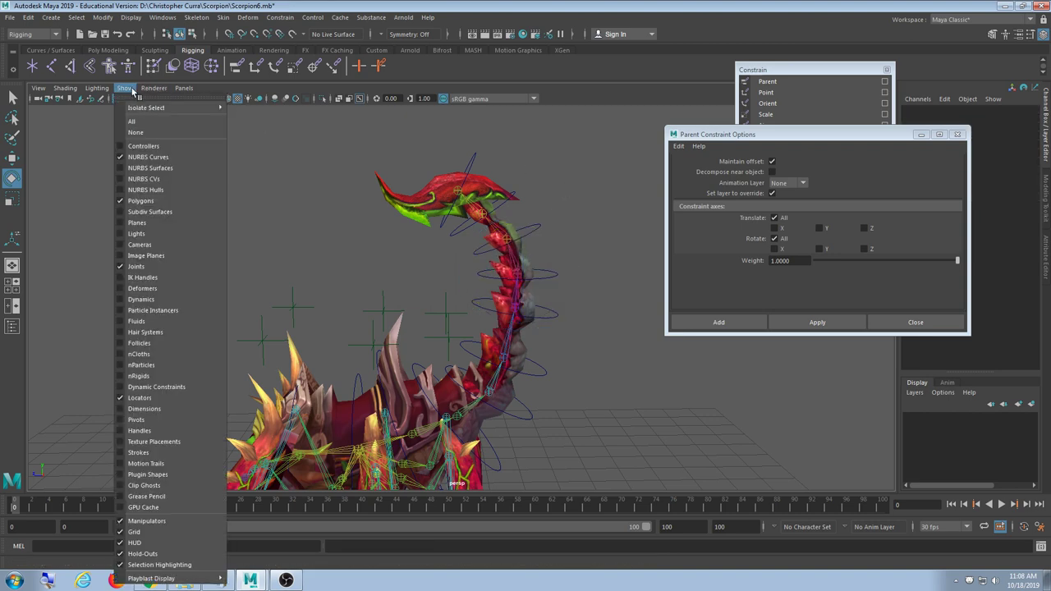
pyautogui.click(144, 204)
pyautogui.keyDown('alt'); pyautogui.moveTo(409, 376); pyautogui.dragTo(429, 331); pyautogui.keyUp('alt')
pyautogui.scroll(1, 430, 331)
pyautogui.scroll(-1, 430, 333)
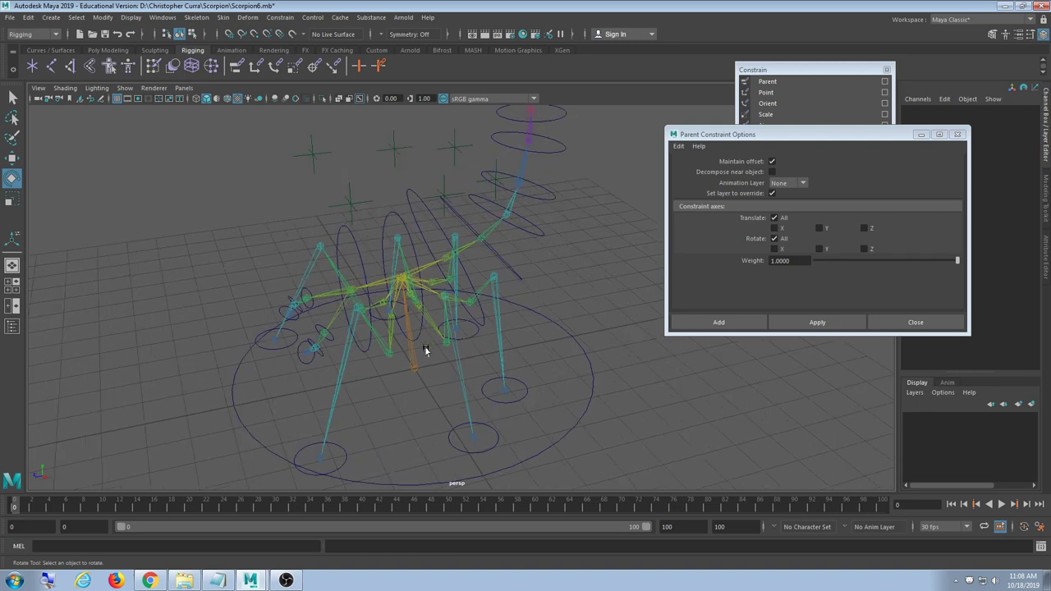
pyautogui.scroll(1, 433, 384)
pyautogui.keyDown('alt'); pyautogui.moveTo(434, 386); pyautogui.dragTo(420, 364); pyautogui.keyUp('alt')
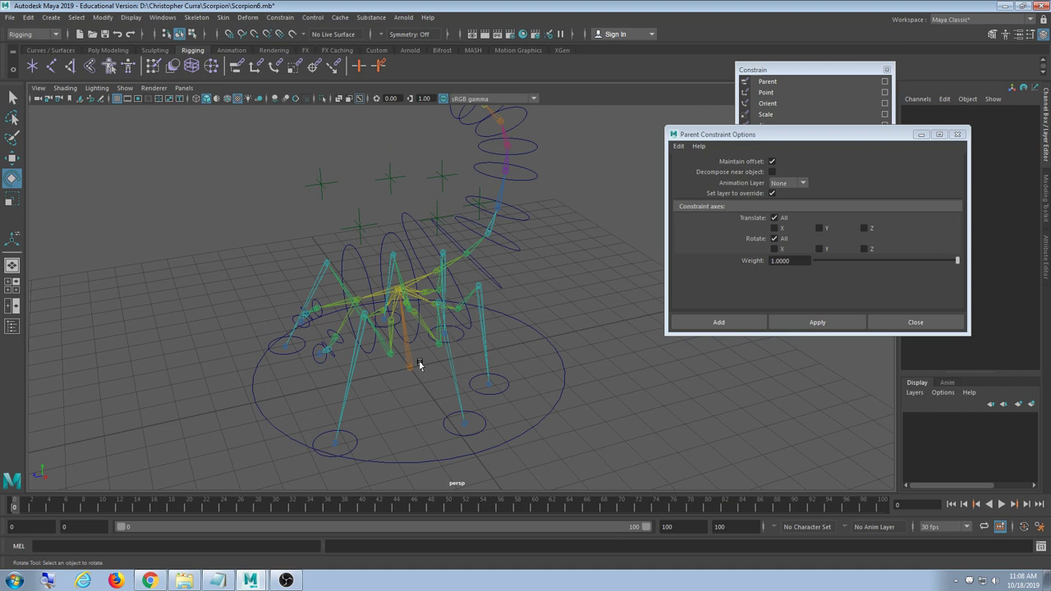
pyautogui.keyDown('alt'); pyautogui.moveTo(542, 332); pyautogui.dragTo(443, 305); pyautogui.keyUp('alt')
# Examine the control circles from the tail tip down to the body, legs and claws
pyautogui.click(396, 146)
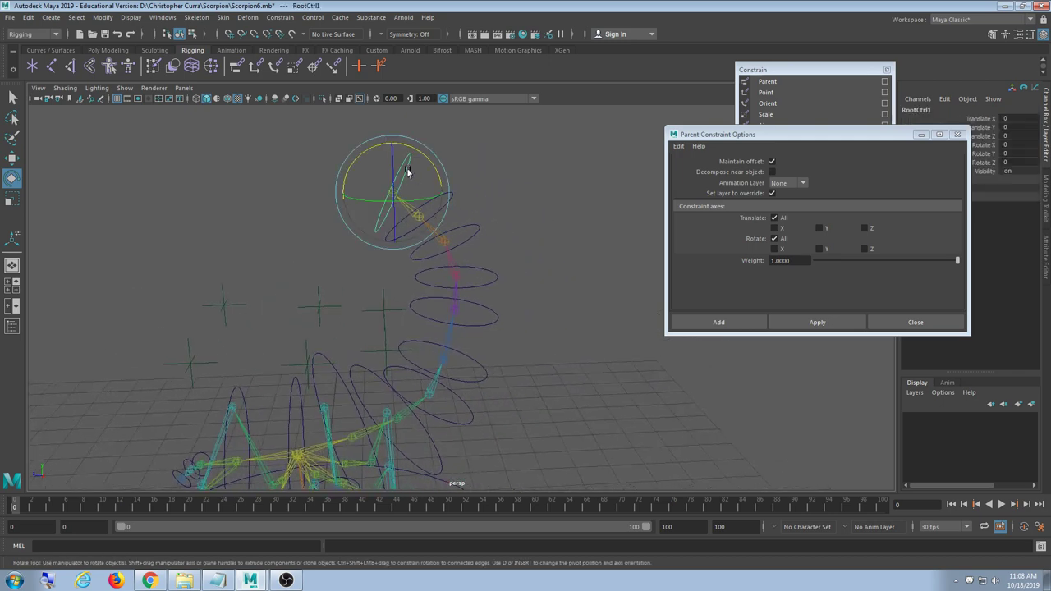
pyautogui.press('t')
pyautogui.click(404, 168)
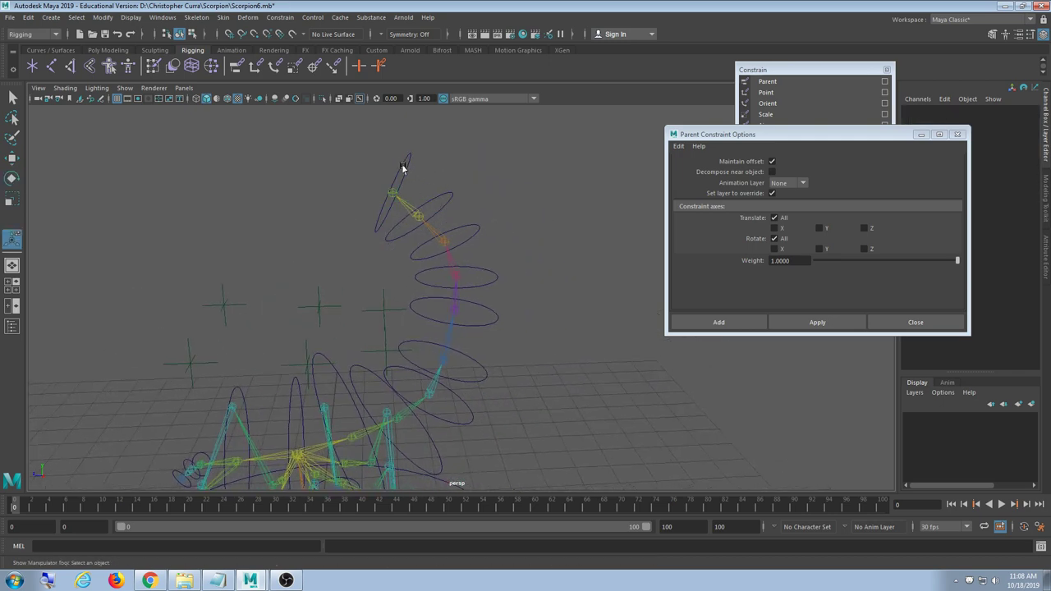
pyautogui.click(411, 181)
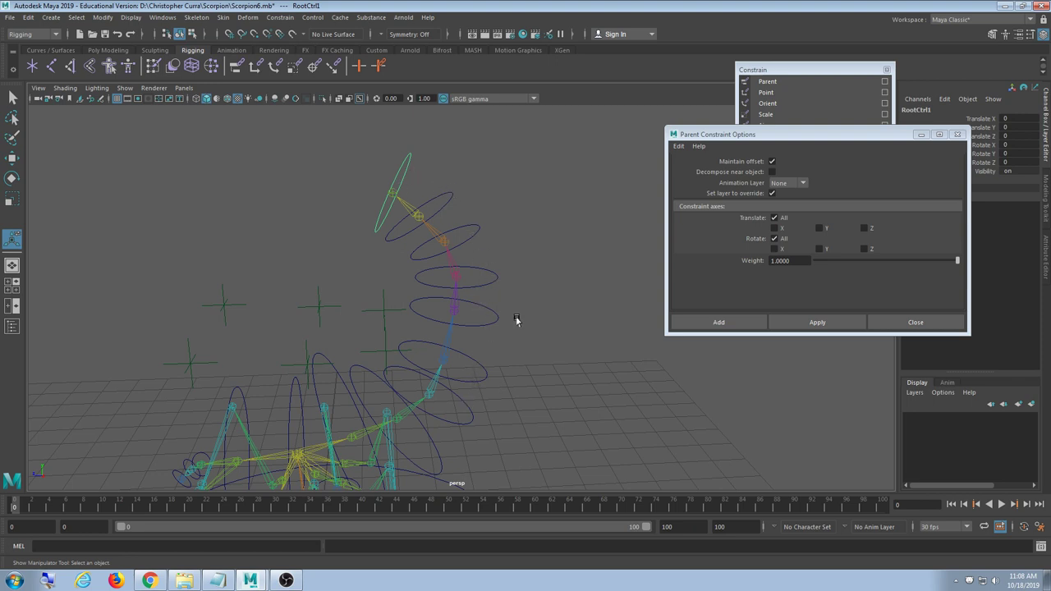
pyautogui.keyDown('alt'); pyautogui.moveTo(512, 430); pyautogui.dragTo(533, 172); pyautogui.keyUp('alt')
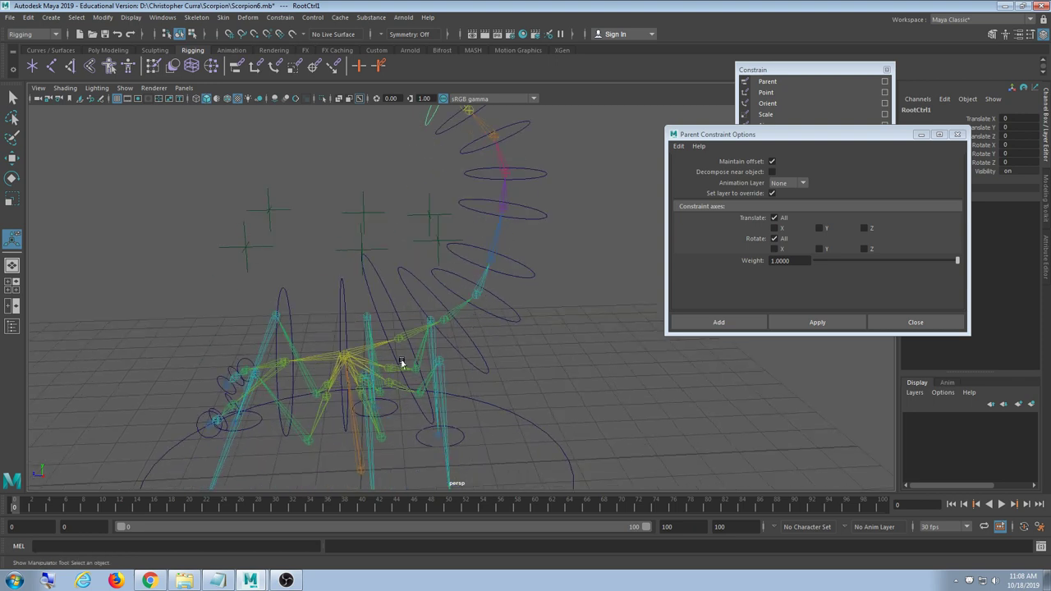
pyautogui.keyDown('alt'); pyautogui.moveTo(399, 364); pyautogui.dragTo(425, 345); pyautogui.keyUp('alt')
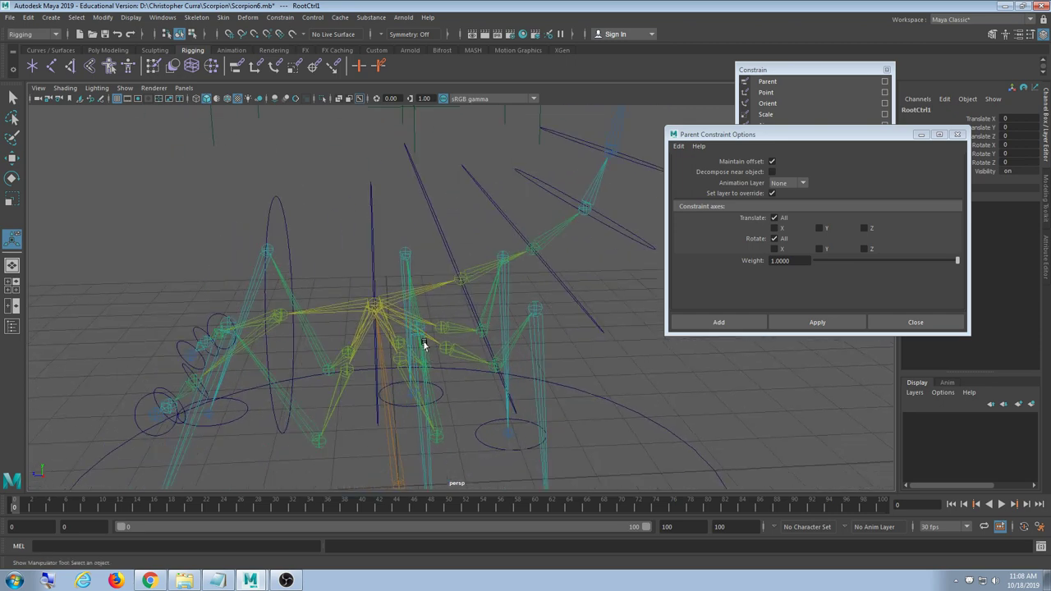
pyautogui.keyDown('alt'); pyautogui.moveTo(377, 306); pyautogui.dragTo(328, 236); pyautogui.keyUp('alt')
pyautogui.keyDown('alt'); pyautogui.moveTo(322, 256); pyautogui.dragTo(346, 232, button='middle'); pyautogui.keyUp('alt')
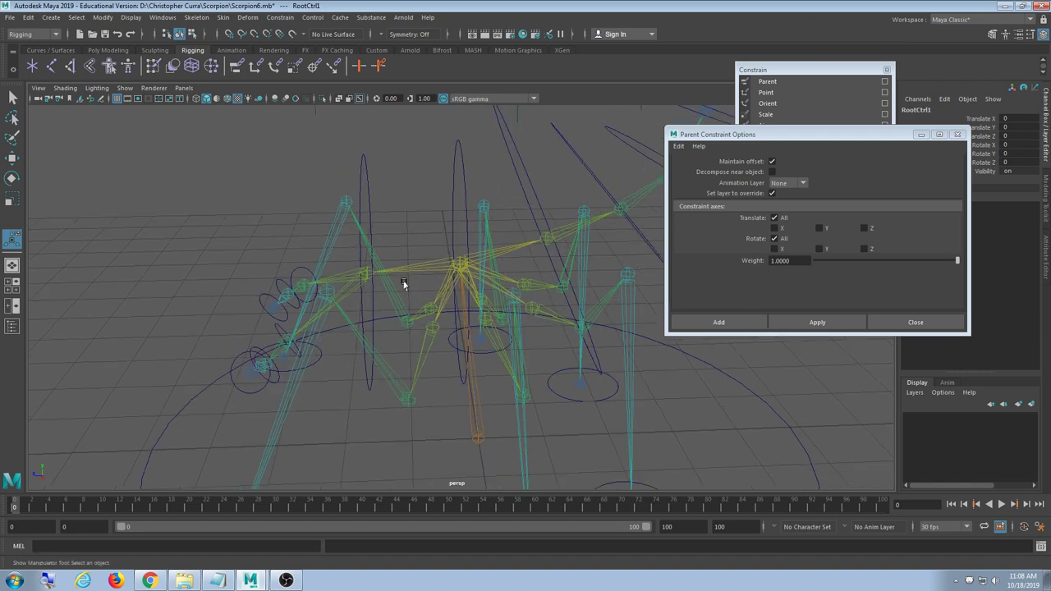
pyautogui.scroll(-5, 619, 250)
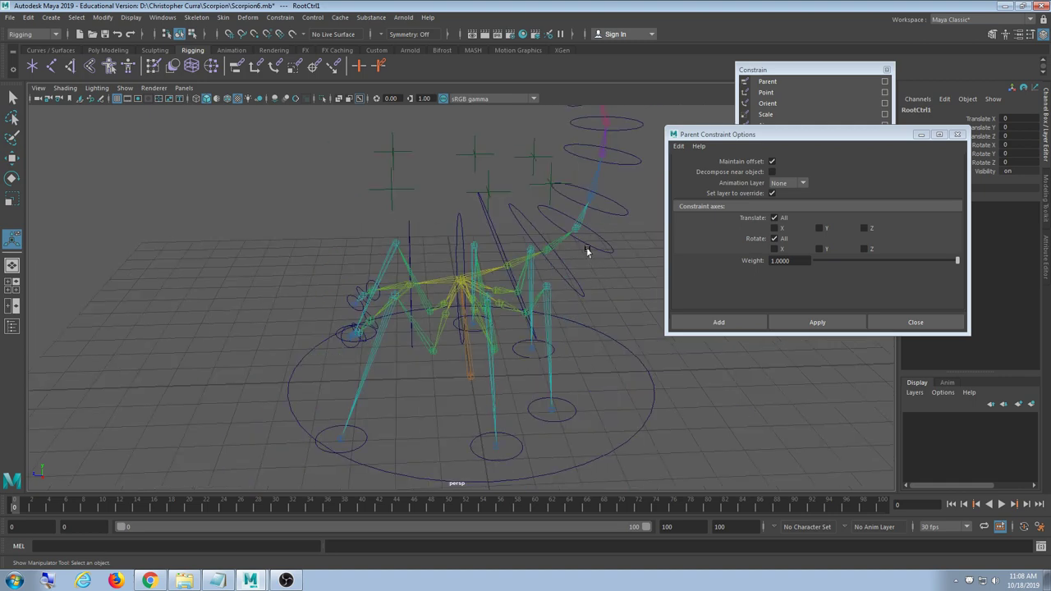
pyautogui.keyDown('alt'); pyautogui.moveTo(586, 249); pyautogui.dragTo(513, 348, button='middle'); pyautogui.keyUp('alt')
pyautogui.keyDown('alt'); pyautogui.moveTo(513, 348); pyautogui.dragTo(490, 296); pyautogui.keyUp('alt')
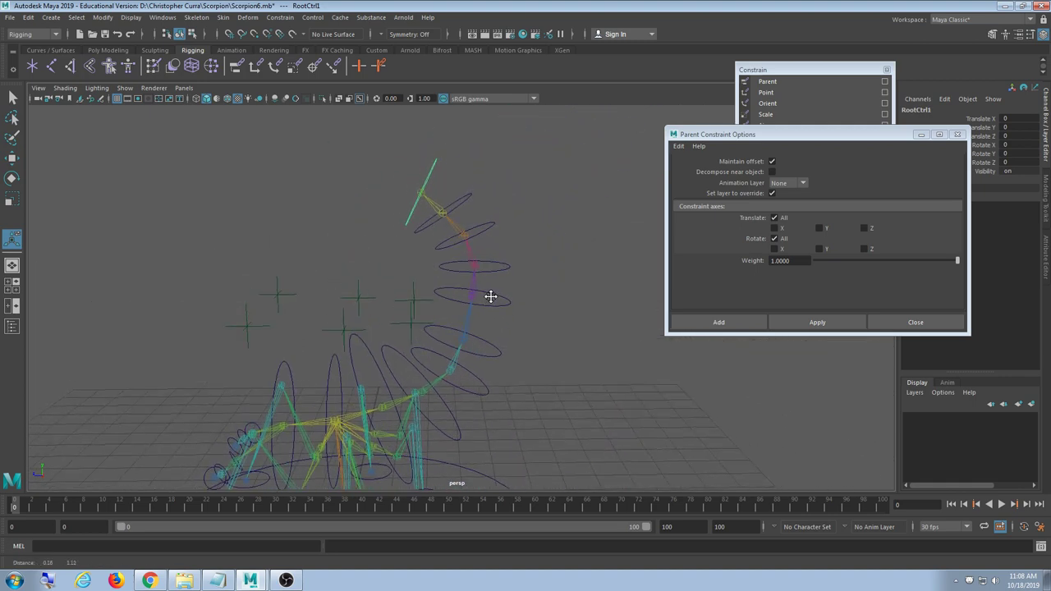
# Try to parent the tail-tip circle RootCtrl1 under RootCtrl2, and undo the parenting
pyautogui.click(483, 161)
pyautogui.click(430, 172)
pyautogui.keyDown('alt'); pyautogui.moveTo(434, 175); pyautogui.dragTo(493, 199); pyautogui.keyUp('alt')
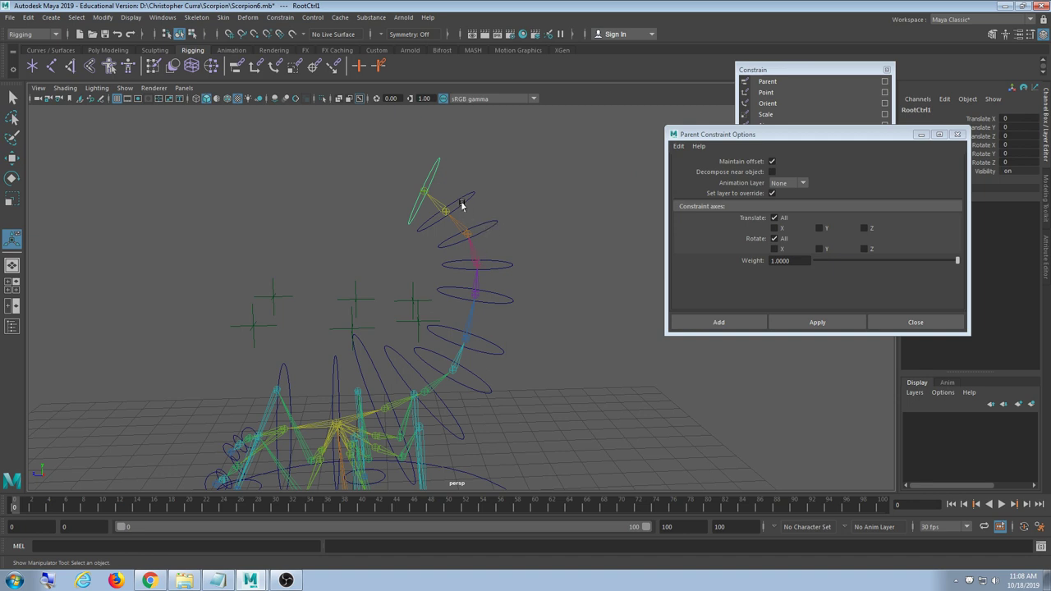
pyautogui.keyDown('shift'); pyautogui.click(464, 211); pyautogui.keyUp('shift')
pyautogui.hotkey('ctrl', 'z')
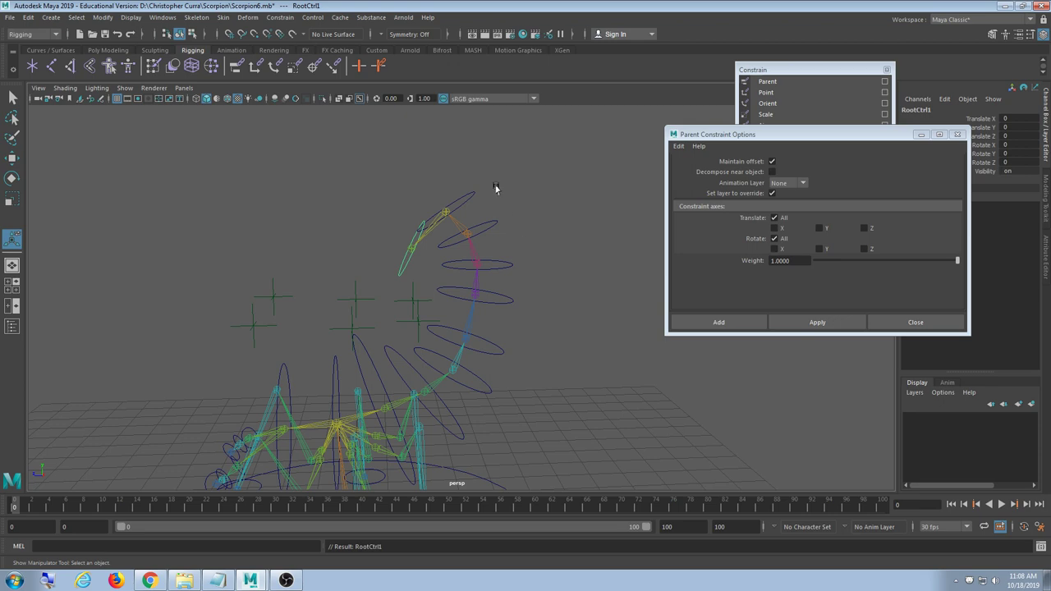
pyautogui.keyDown('alt'); pyautogui.moveTo(518, 244); pyautogui.dragTo(506, 253); pyautogui.keyUp('alt')
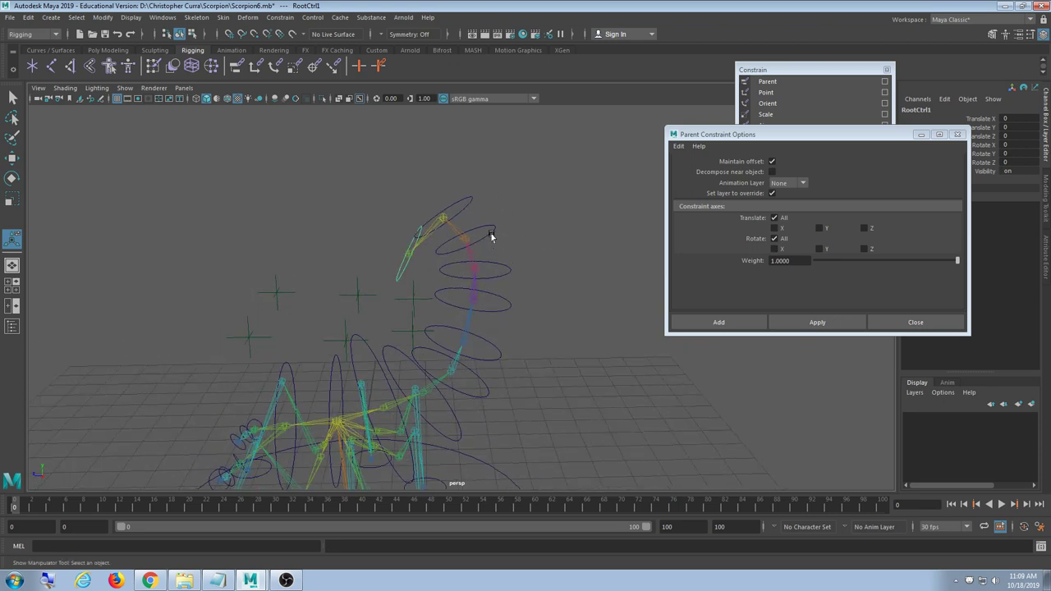
pyautogui.hotkey('ctrl', 'z')
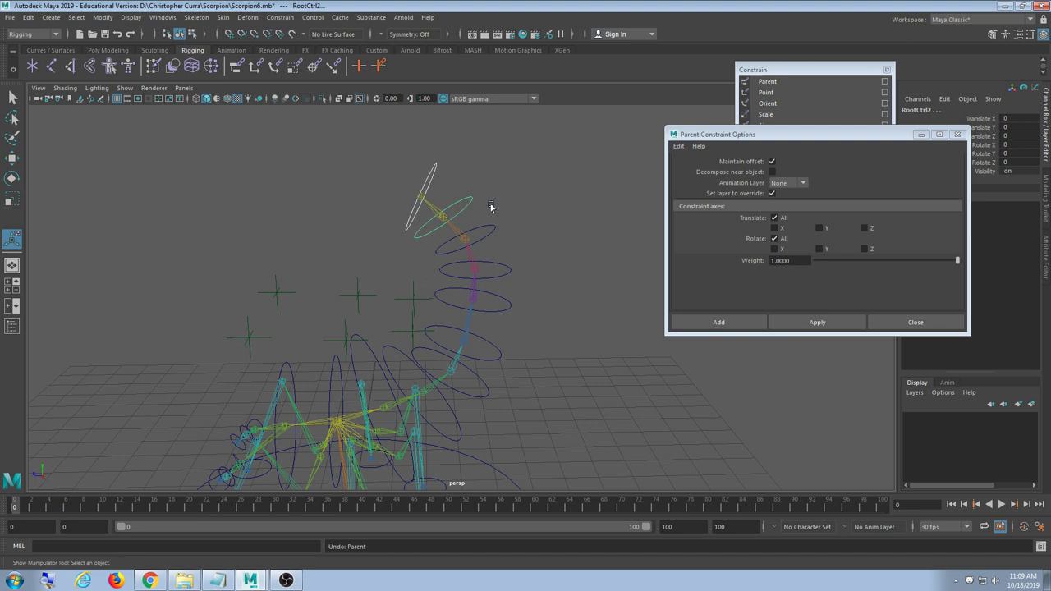
# Retry parenting RootCtrl1 under RootCtrl2, inspect the tail tip up close, and undo it
pyautogui.click(504, 179)
pyautogui.click(430, 164)
pyautogui.keyDown('shift'); pyautogui.click(467, 201); pyautogui.keyUp('shift')
pyautogui.press('p')
pyautogui.keyDown('alt'); pyautogui.moveTo(437, 244); pyautogui.dragTo(465, 266); pyautogui.keyUp('alt')
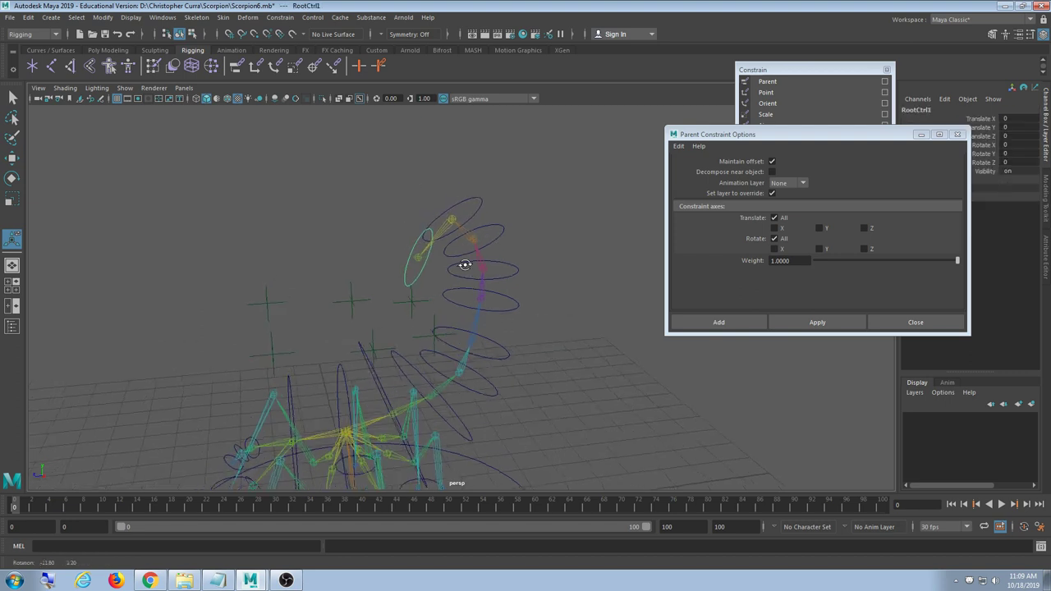
pyautogui.scroll(4, 464, 268)
pyautogui.keyDown('alt'); pyautogui.moveTo(460, 273); pyautogui.dragTo(450, 340, button='middle'); pyautogui.keyUp('alt')
pyautogui.keyDown('alt'); pyautogui.moveTo(450, 340); pyautogui.dragTo(452, 275); pyautogui.keyUp('alt')
pyautogui.hotkey('ctrl', 'z')
# Parent the tail-tip control circle RootCtrl1 under RootCtrl2 and select RootCtrl2
pyautogui.keyDown('alt'); pyautogui.moveTo(453, 275); pyautogui.dragTo(435, 281, button='middle'); pyautogui.keyUp('alt')
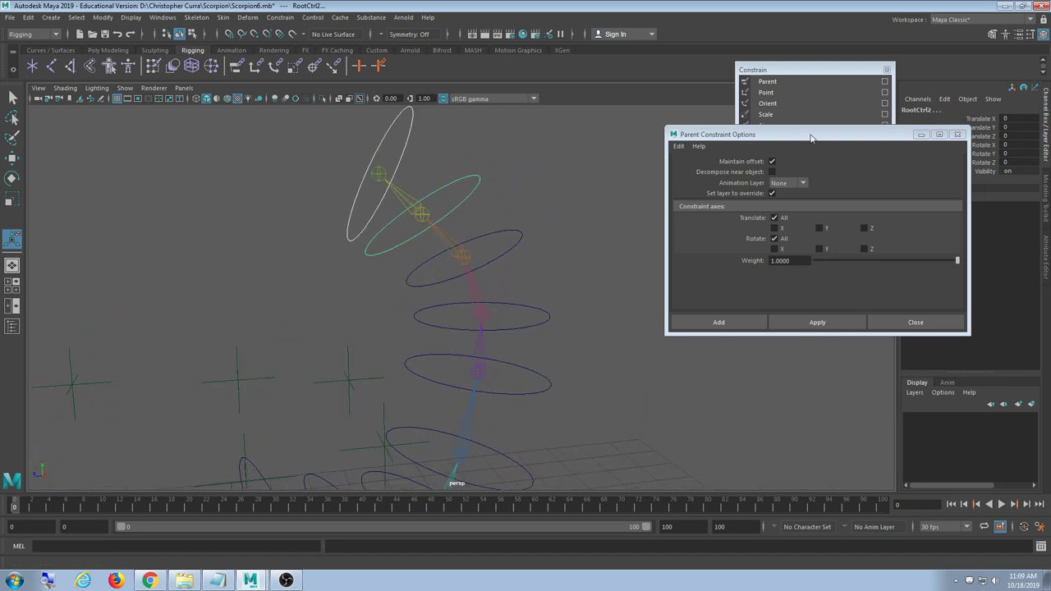
pyautogui.moveTo(810, 137); pyautogui.dragTo(740, 92)
pyautogui.click(472, 159)
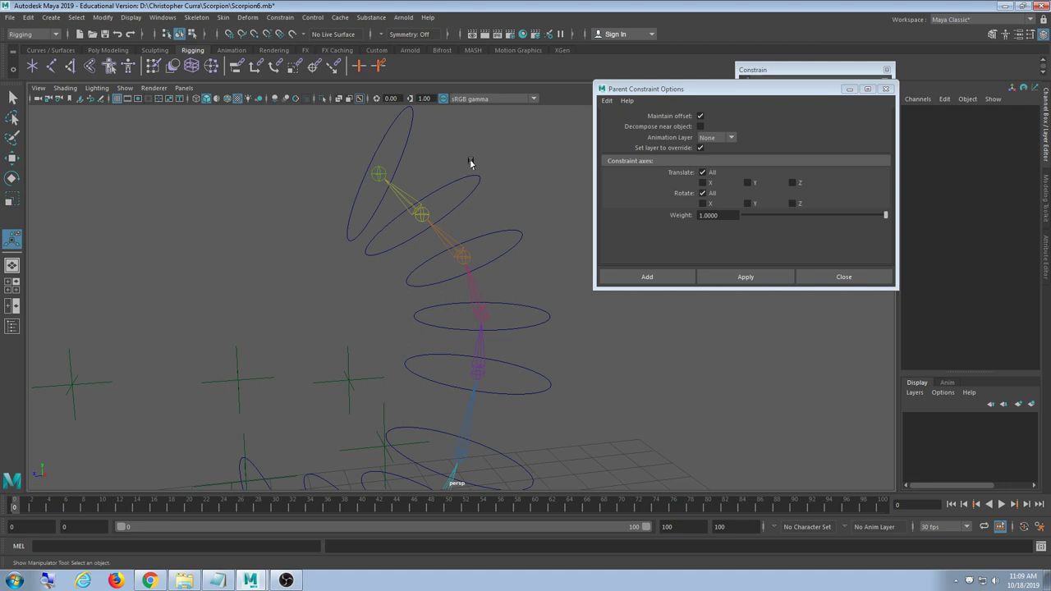
pyautogui.click(403, 140)
pyautogui.keyDown('shift'); pyautogui.click(461, 181); pyautogui.keyUp('shift')
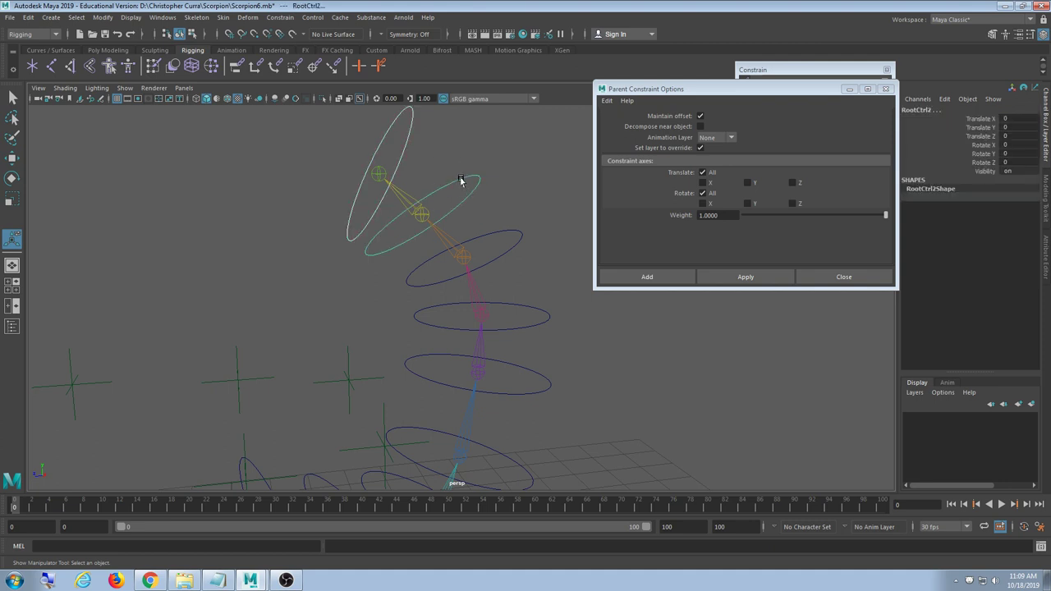
pyautogui.press('p')
pyautogui.click(464, 179)
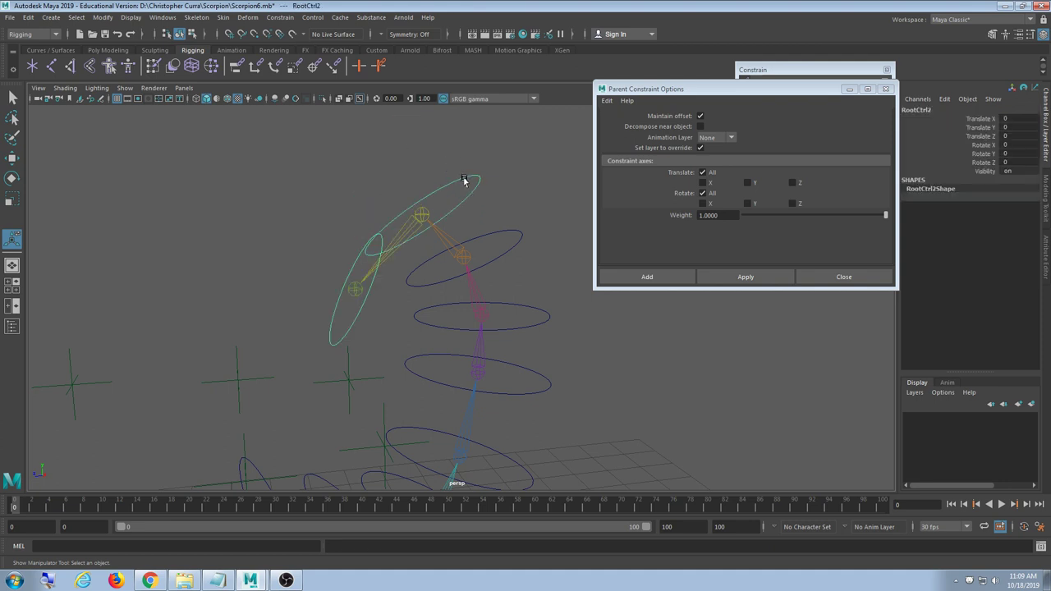
# Try rotating RootCtrl2 with the tail-tip circle attached, and undo the rotation and the parenting of RootCtrl1
pyautogui.press('e')
pyautogui.moveTo(403, 170); pyautogui.dragTo(427, 167)
pyautogui.hotkey('ctrl', 'z')
pyautogui.hotkey('ctrl', 'z')
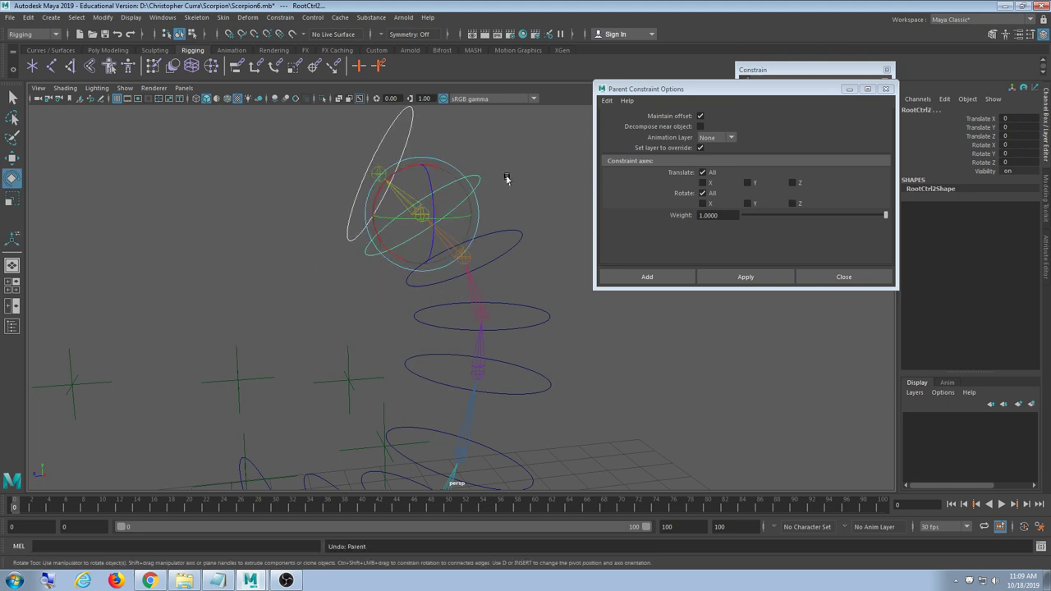
pyautogui.hotkey('ctrl', 'z')
# Try to parent the control circle RootCtrl2 under RootCtrl3, and undo the parenting
pyautogui.click(468, 179)
pyautogui.keyDown('shift'); pyautogui.click(515, 245); pyautogui.keyUp('shift')
pyautogui.press('p')
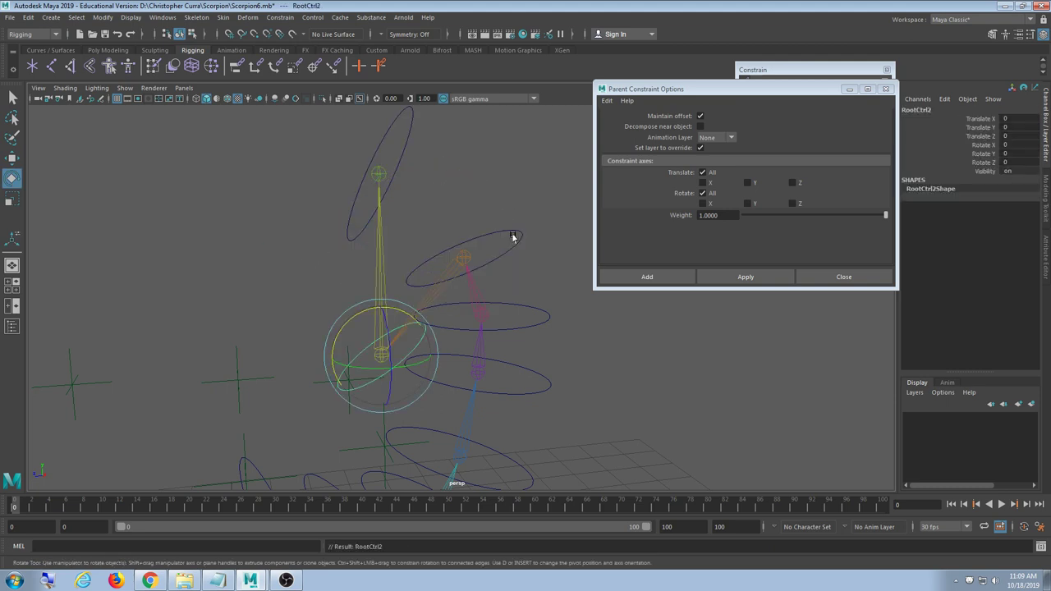
pyautogui.hotkey('ctrl', 'z')
pyautogui.hotkey('ctrl', 'z')
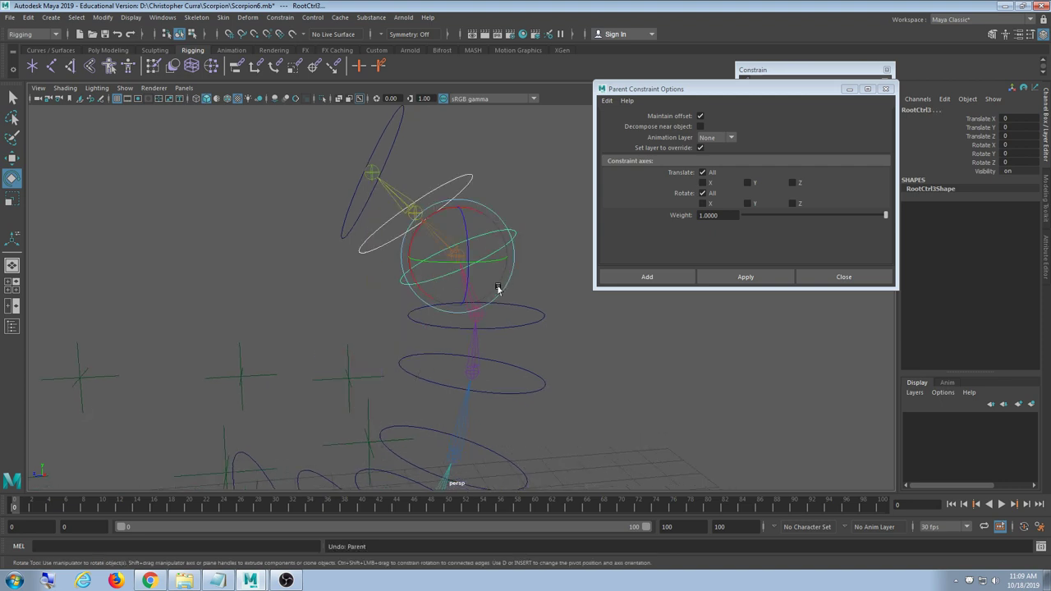
pyautogui.hotkey('ctrl', 'z')
pyautogui.hotkey('ctrl', 'z')
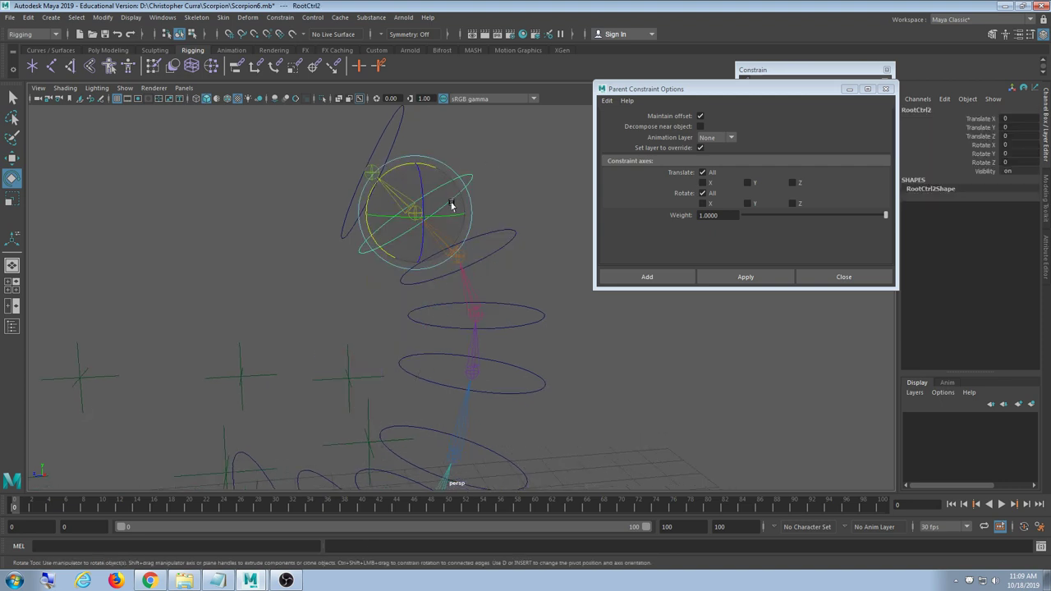
# Test-rotate RootCtrl2 and the tail-tip circle RootCtrl1 separately, undoing the RootCtrl2 rotation
pyautogui.moveTo(400, 164); pyautogui.dragTo(451, 172)
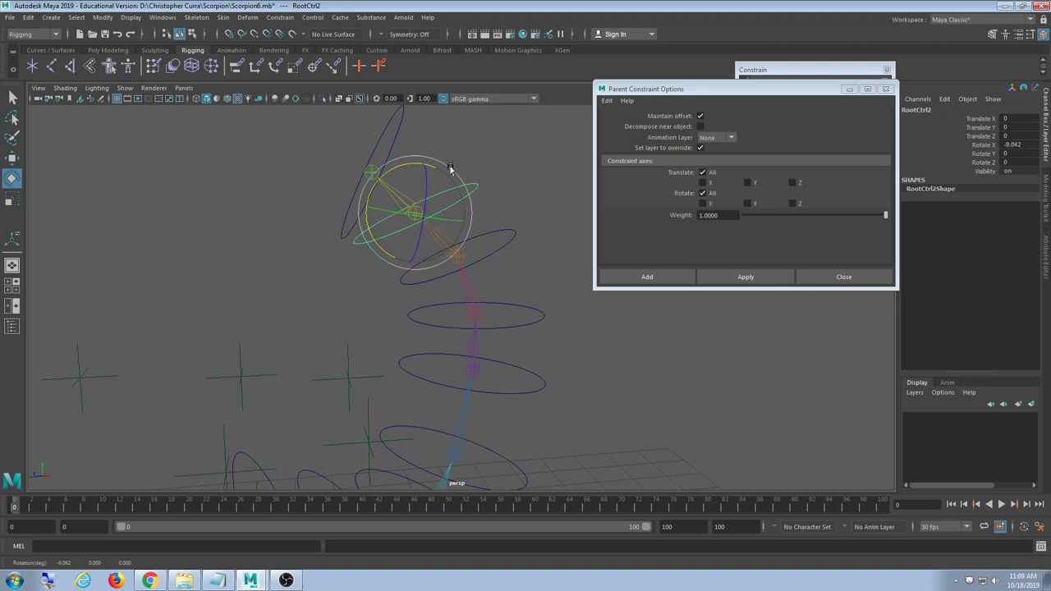
pyautogui.hotkey('ctrl', 'z')
pyautogui.hotkey('ctrl', 'z')
pyautogui.click(394, 151)
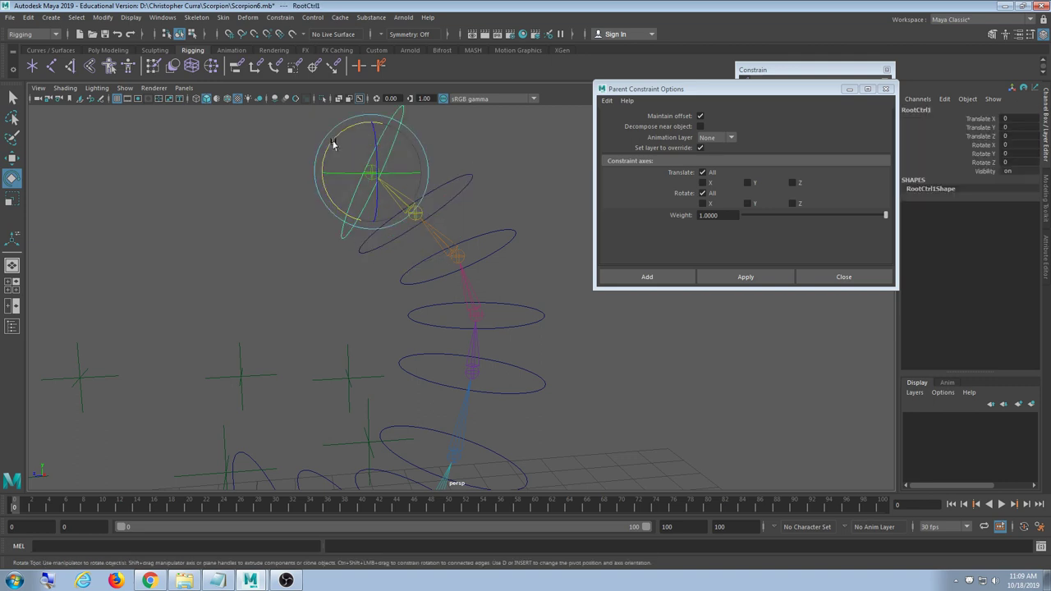
pyautogui.moveTo(335, 142); pyautogui.dragTo(357, 159)
pyautogui.click(479, 155)
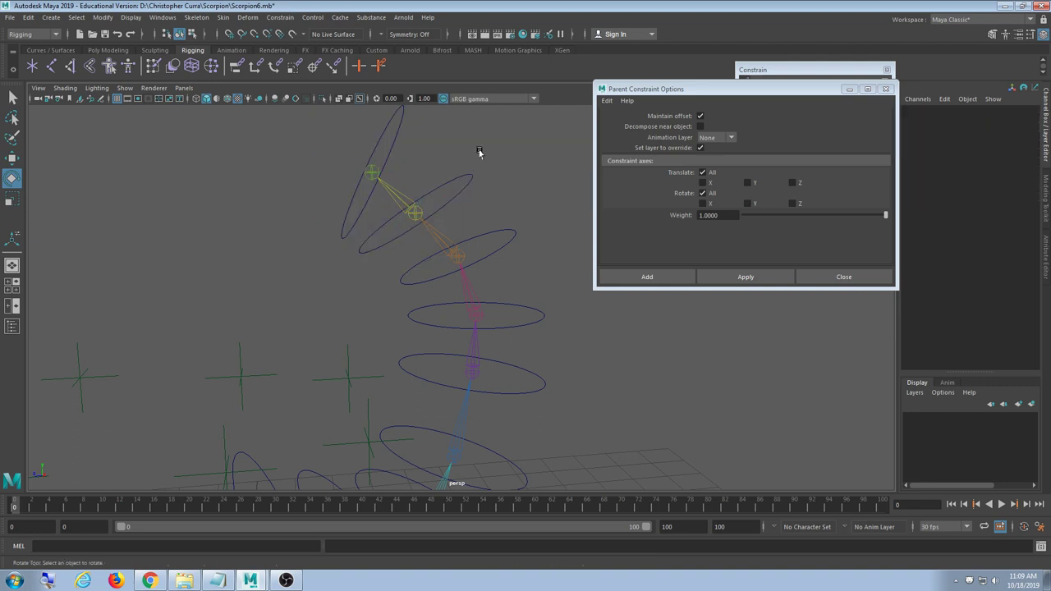
pyautogui.keyDown('alt'); pyautogui.moveTo(479, 155); pyautogui.dragTo(476, 254); pyautogui.keyUp('alt')
pyautogui.keyDown('alt'); pyautogui.moveTo(343, 217); pyautogui.dragTo(382, 220); pyautogui.keyUp('alt')
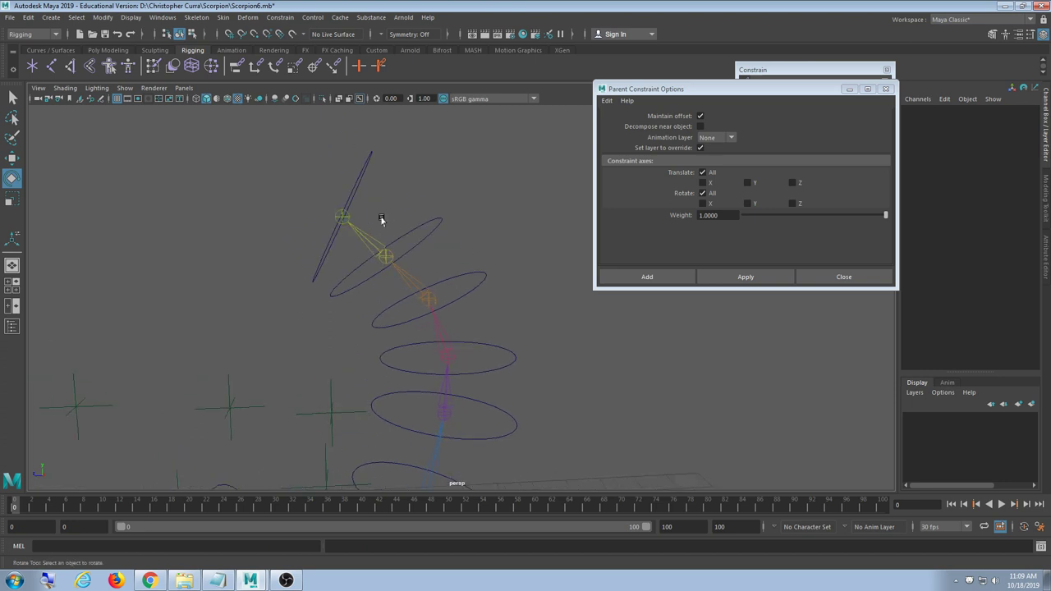
# Try again to parent RootCtrl1 under RootCtrl2, test-rotate RootCtrl2, and undo the rotation
pyautogui.click(362, 177)
pyautogui.click(435, 220)
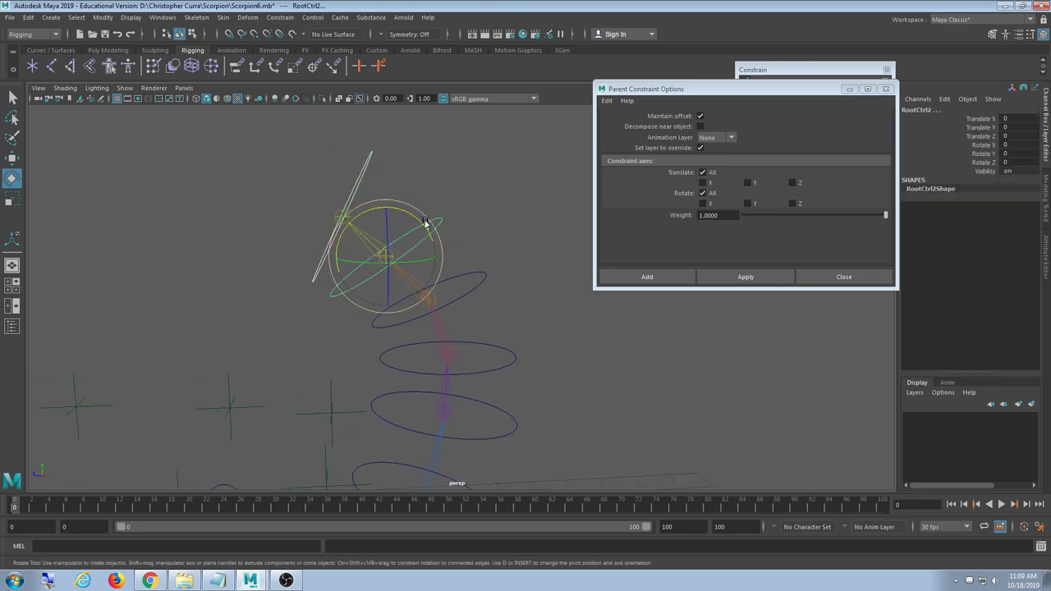
pyautogui.hotkey('ctrl', 'z')
pyautogui.click(411, 222)
pyautogui.click(437, 226)
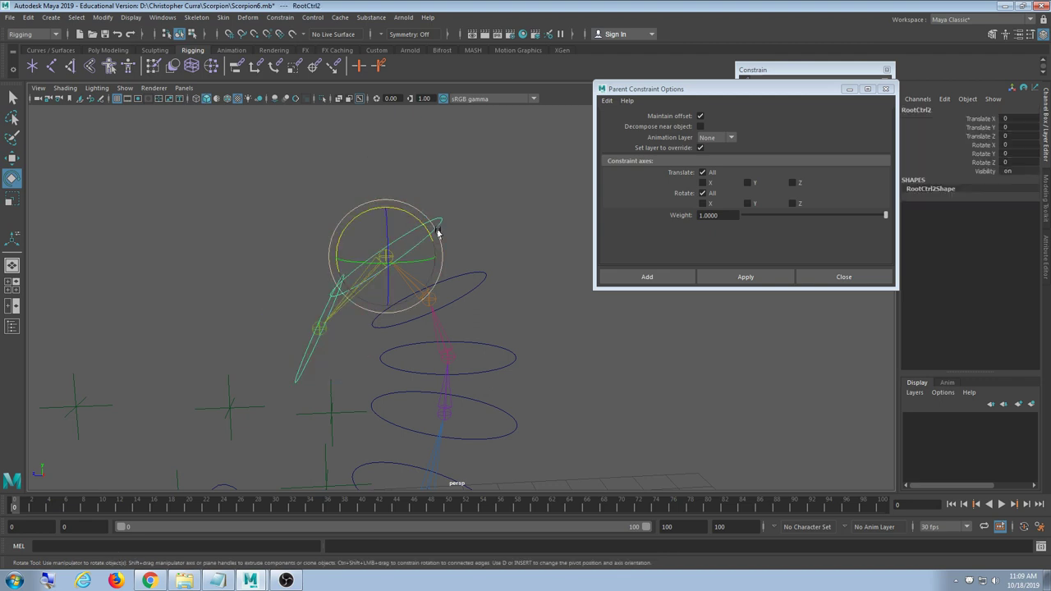
pyautogui.moveTo(439, 227); pyautogui.dragTo(484, 291)
pyautogui.hotkey('ctrl', 'z')
pyautogui.hotkey('ctrl', 'z')
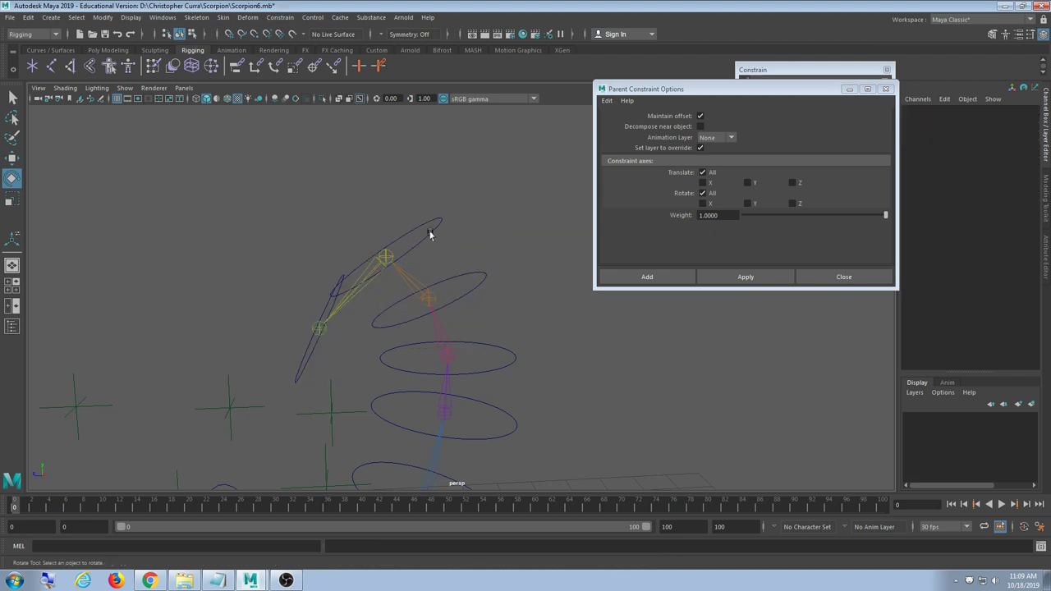
# Undo the recent circle selections and the latest parenting attempt on the tail-tip control RootCtrl1
pyautogui.click(454, 274)
pyautogui.click(440, 215)
pyautogui.click(438, 237)
pyautogui.hotkey('ctrl', 'z')
pyautogui.hotkey('ctrl', 'z')
pyautogui.hotkey('ctrl', 'z')
pyautogui.hotkey('ctrl', 'z')
pyautogui.hotkey('ctrl', 'z')
pyautogui.hotkey('ctrl', 'z')
pyautogui.hotkey('ctrl', 'z')
pyautogui.hotkey('ctrl', 'z')
pyautogui.hotkey('ctrl', 'z')
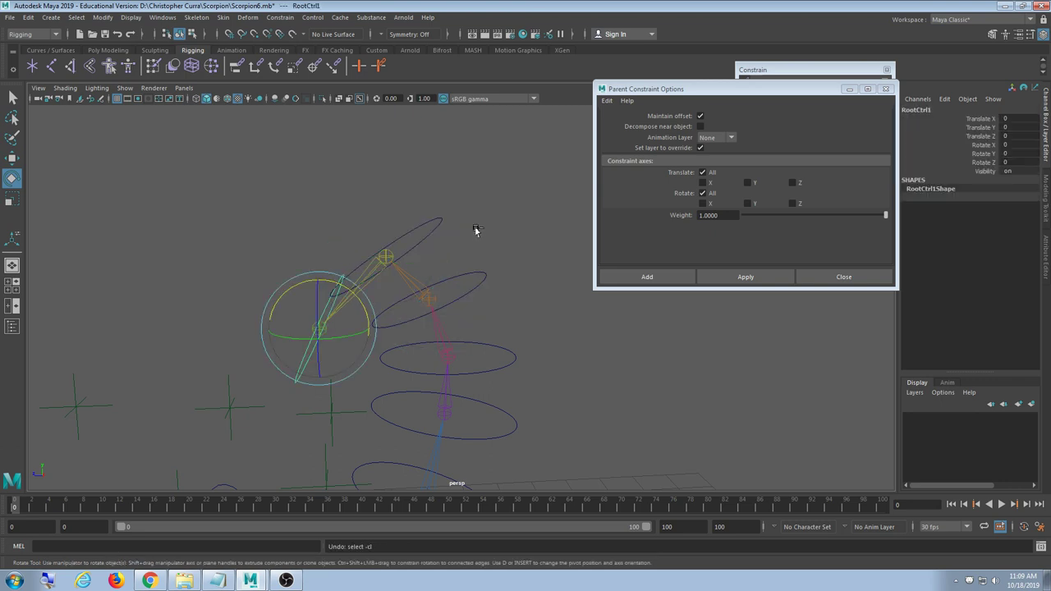
# Try the reverse order, parenting RootCtrl2 under the tail-tip circle RootCtrl1, and undo it
pyautogui.click(479, 214)
pyautogui.click(434, 233)
pyautogui.keyDown('shift'); pyautogui.click(372, 150); pyautogui.keyUp('shift')
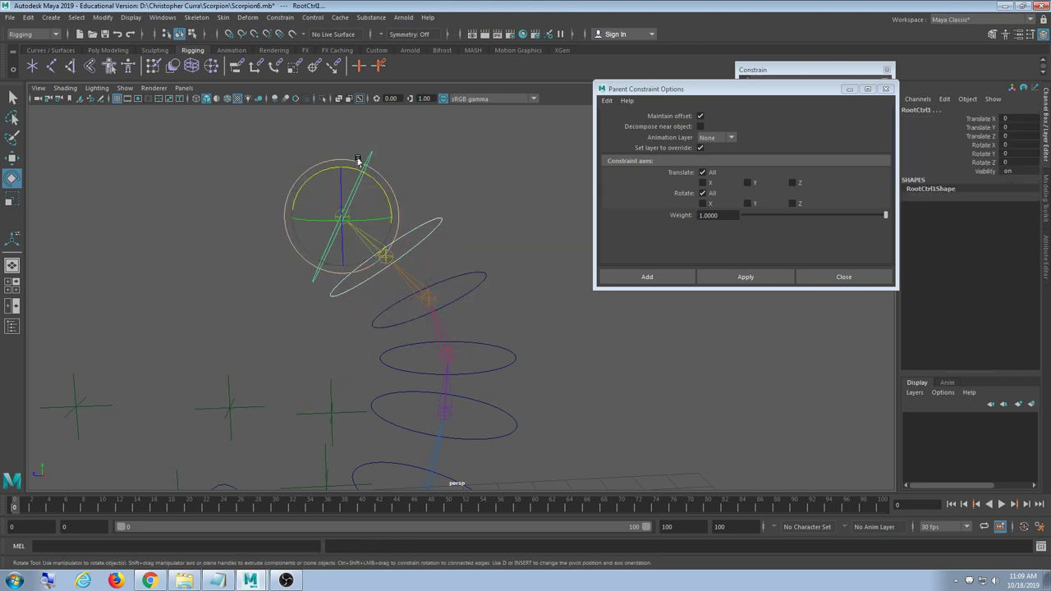
pyautogui.press('p')
pyautogui.hotkey('ctrl', 'z')
pyautogui.hotkey('ctrl', 'z')
pyautogui.hotkey('ctrl', 'z')
pyautogui.hotkey('ctrl', 'z')
pyautogui.hotkey('ctrl', 'z')
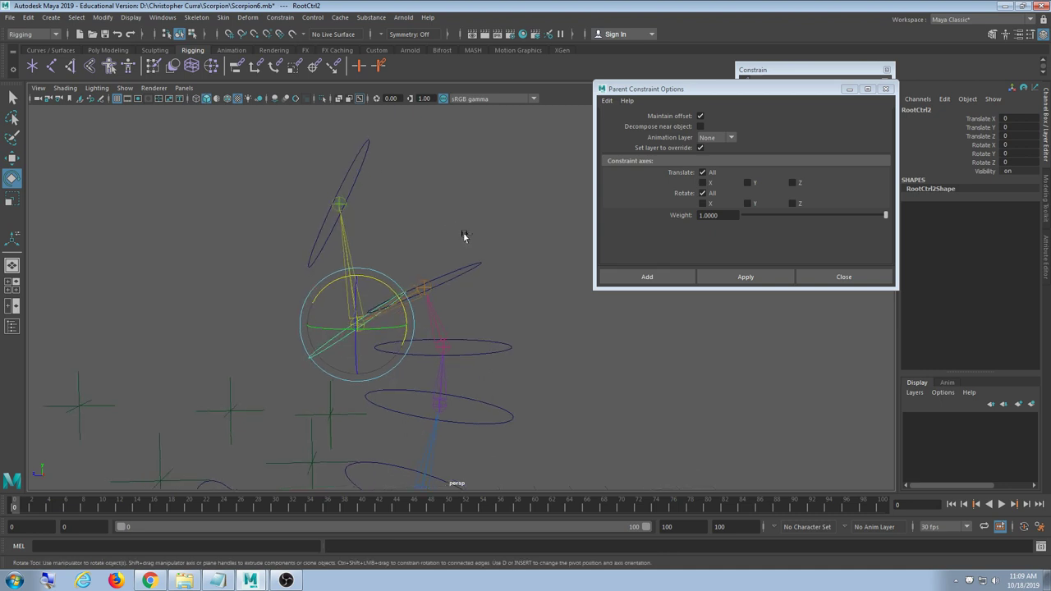
# Select RootCtrl2 and RootCtrl1 together for another parenting attempt, and undo back to an empty selection
pyautogui.click(459, 217)
pyautogui.click(377, 154)
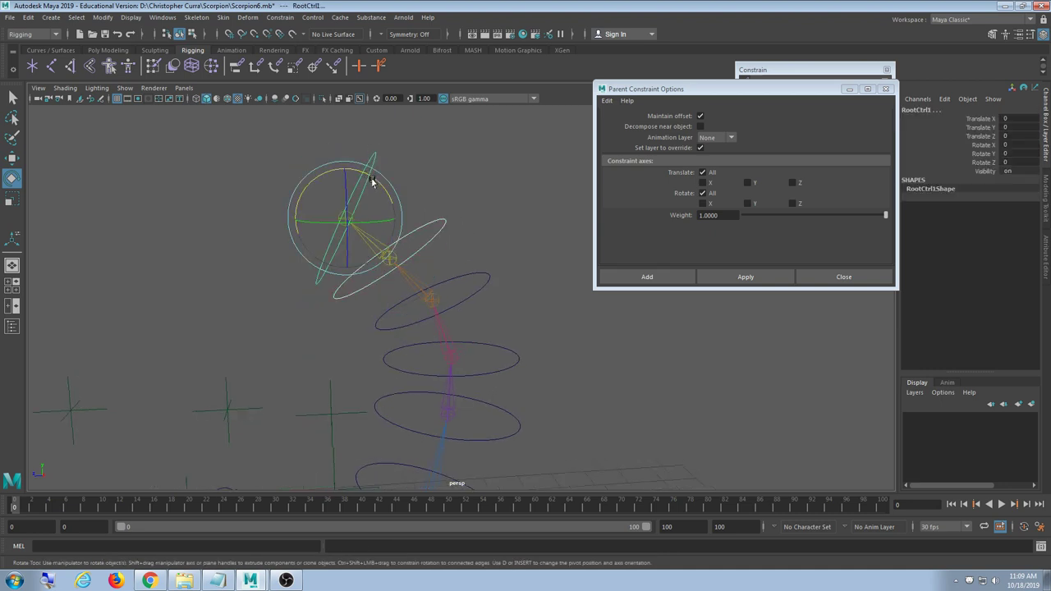
pyautogui.hotkey('ctrl', 'z')
pyautogui.hotkey('ctrl', 'z')
pyautogui.hotkey('ctrl', 'z')
pyautogui.hotkey('ctrl', 'z')
pyautogui.hotkey('ctrl', 'z')
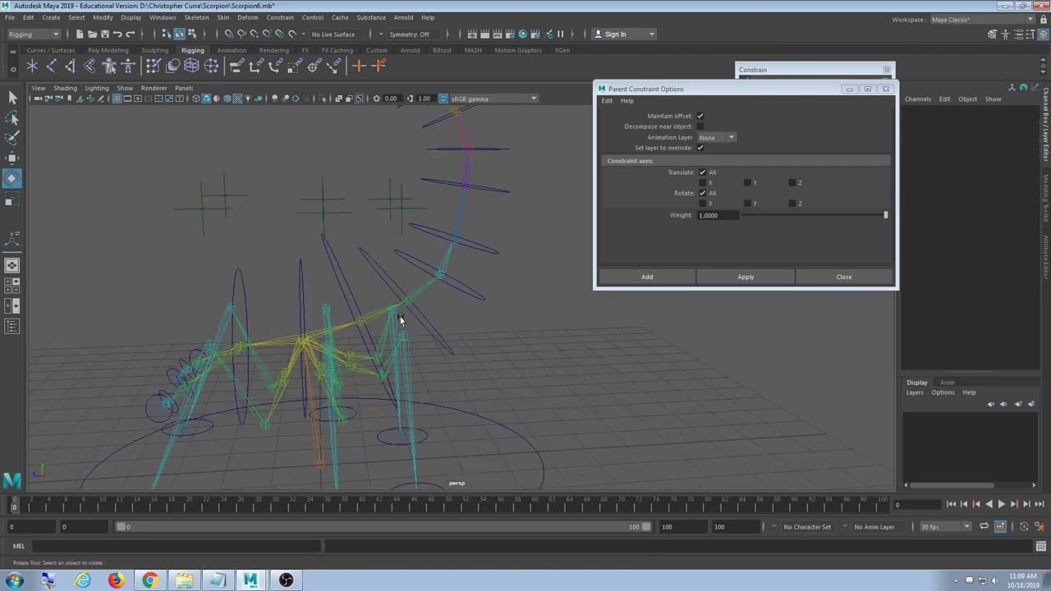
# Undo the last two changes to the scorpion rig and clear the selection of the body control RootCtrl10
pyautogui.hotkey('ctrl', 'z')
pyautogui.hotkey('ctrl', 'z')
pyautogui.click(317, 258)
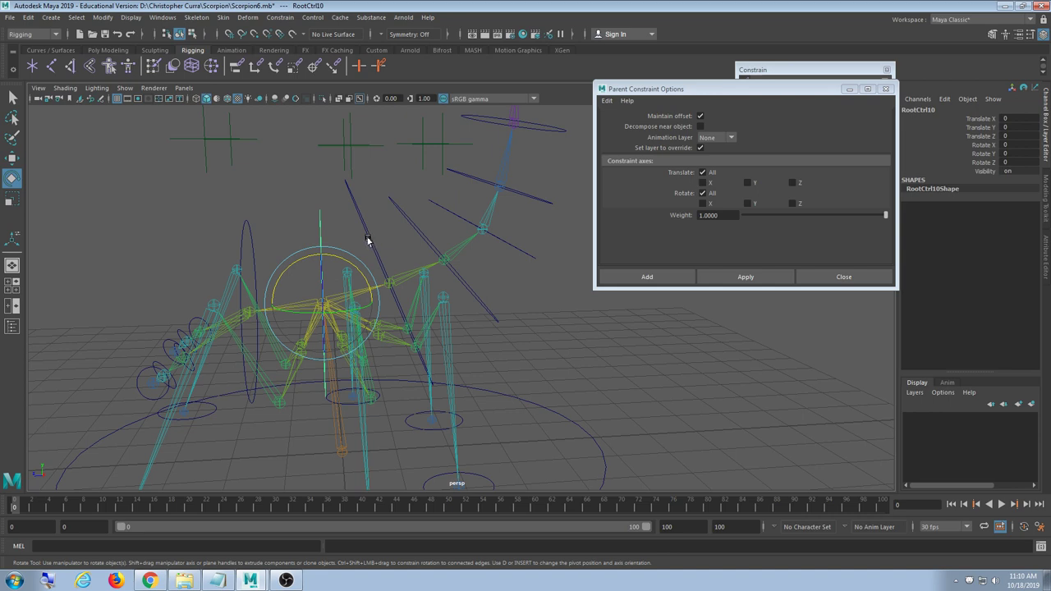
pyautogui.keyDown('alt'); pyautogui.moveTo(482, 171); pyautogui.dragTo(460, 350, button='middle'); pyautogui.keyUp('alt')
pyautogui.click(460, 145)
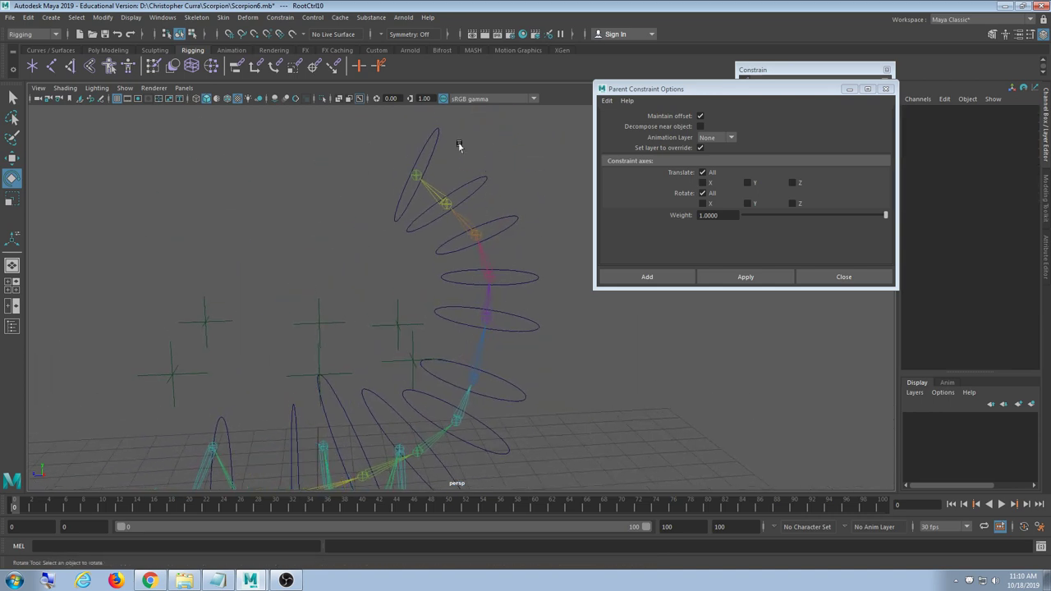
# Try to parent the tail-tip control RootCtrl1 to the neighbouring control RootCtrl2
pyautogui.click(433, 151)
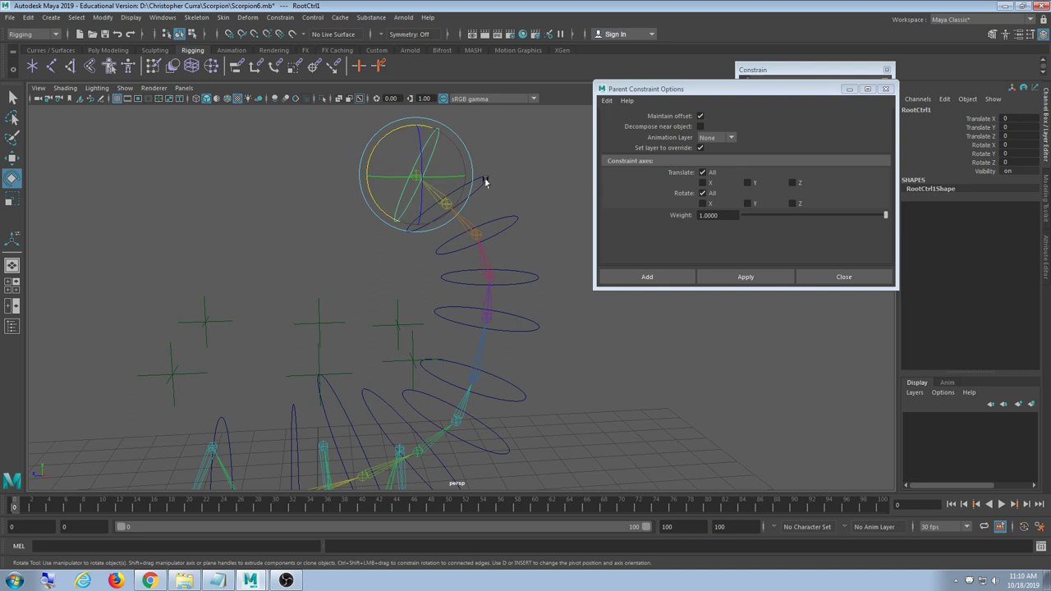
pyautogui.keyDown('shift'); pyautogui.click(484, 178); pyautogui.keyUp('shift')
pyautogui.press('p')
pyautogui.click(495, 175)
pyautogui.click(477, 196)
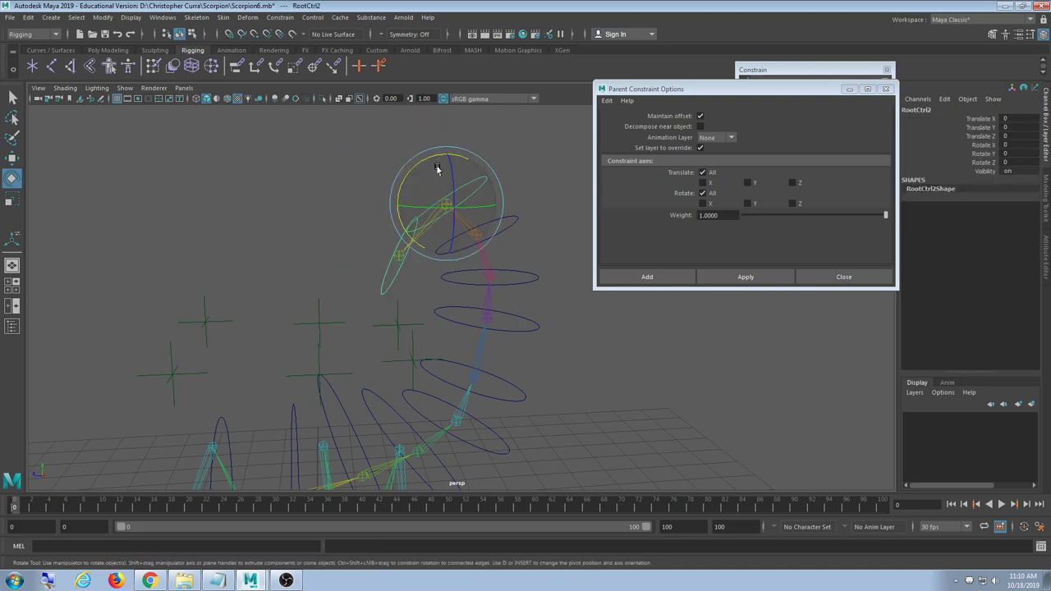
pyautogui.click(530, 169)
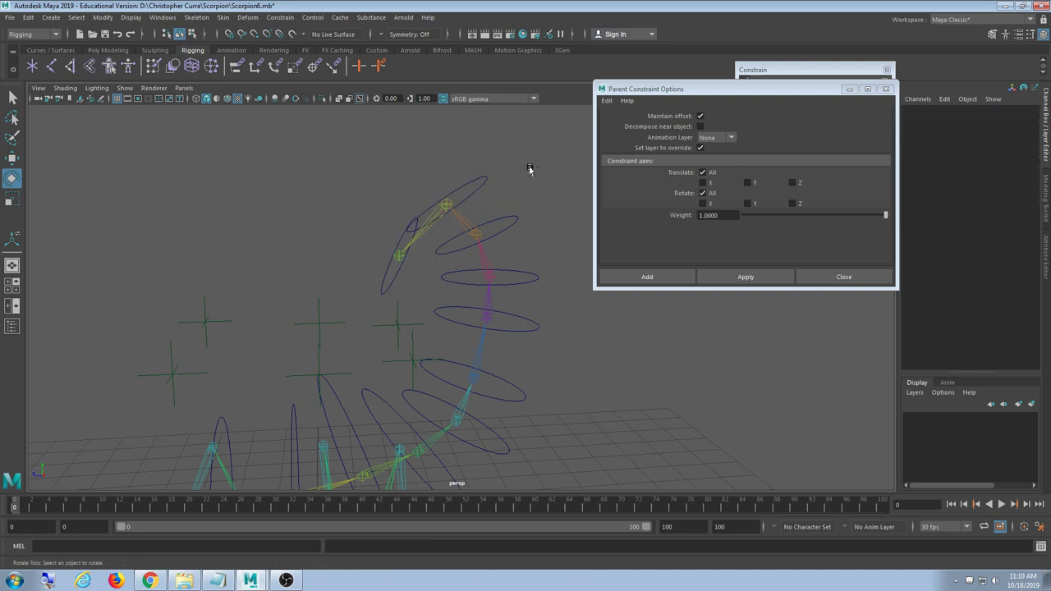
# Undo the parenting of RootCtrl1 to RootCtrl2 and clear the selection
pyautogui.hotkey('ctrl', 'z')
pyautogui.hotkey('ctrl', 'z')
pyautogui.hotkey('ctrl', 'z')
pyautogui.hotkey('ctrl', 'z')
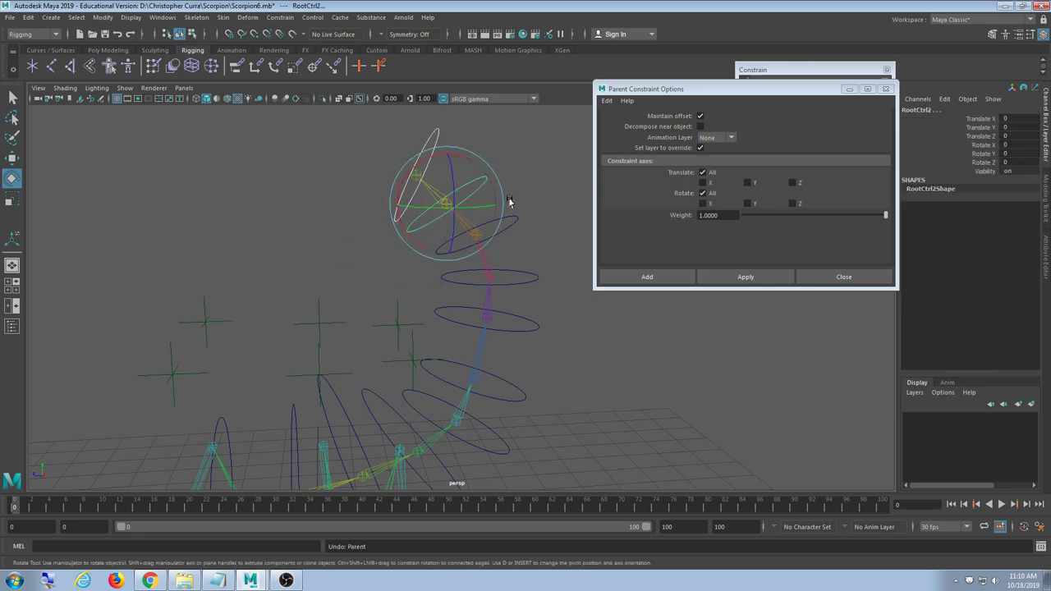
pyautogui.click(511, 202)
pyautogui.keyDown('alt'); pyautogui.moveTo(520, 202); pyautogui.dragTo(483, 295); pyautogui.keyUp('alt')
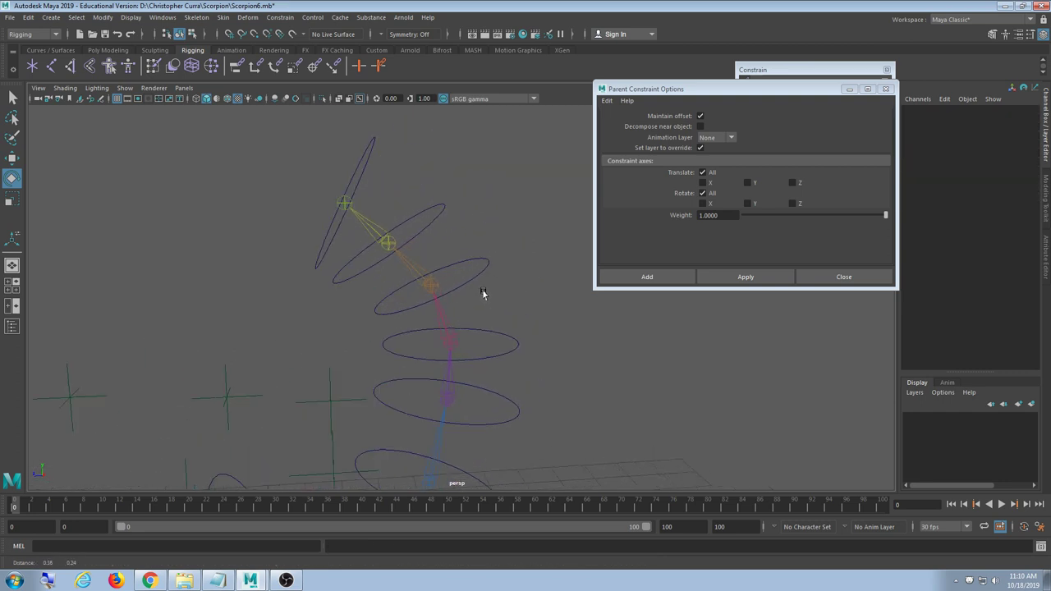
pyautogui.keyDown('alt'); pyautogui.moveTo(484, 294); pyautogui.dragTo(482, 291, button='middle'); pyautogui.keyUp('alt')
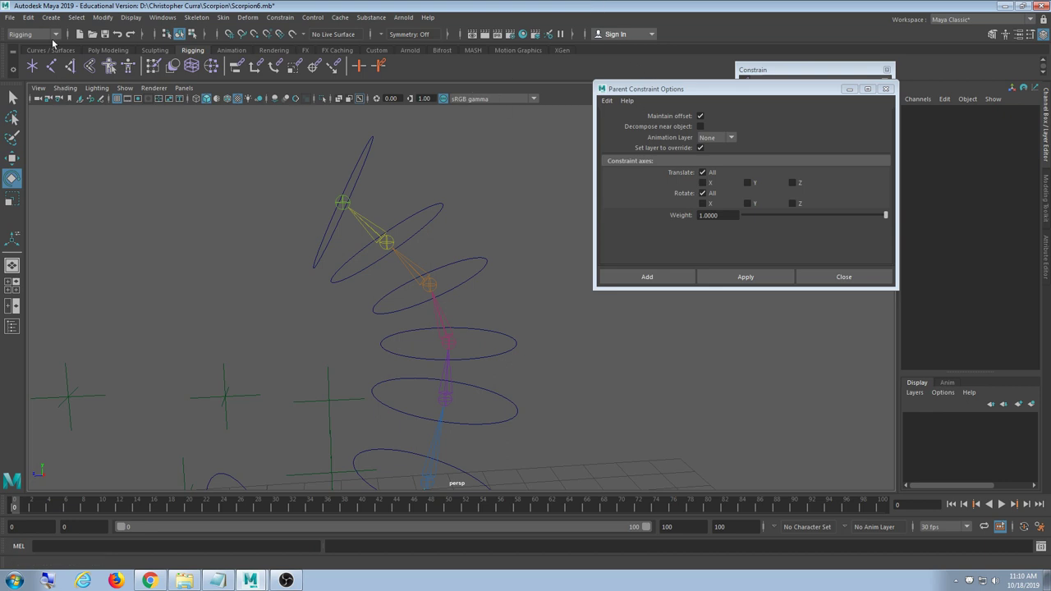
# Save the scene as a new version named Scorpion7.mb in the Scorpion folder
pyautogui.click(10, 17)
pyautogui.click(47, 74)
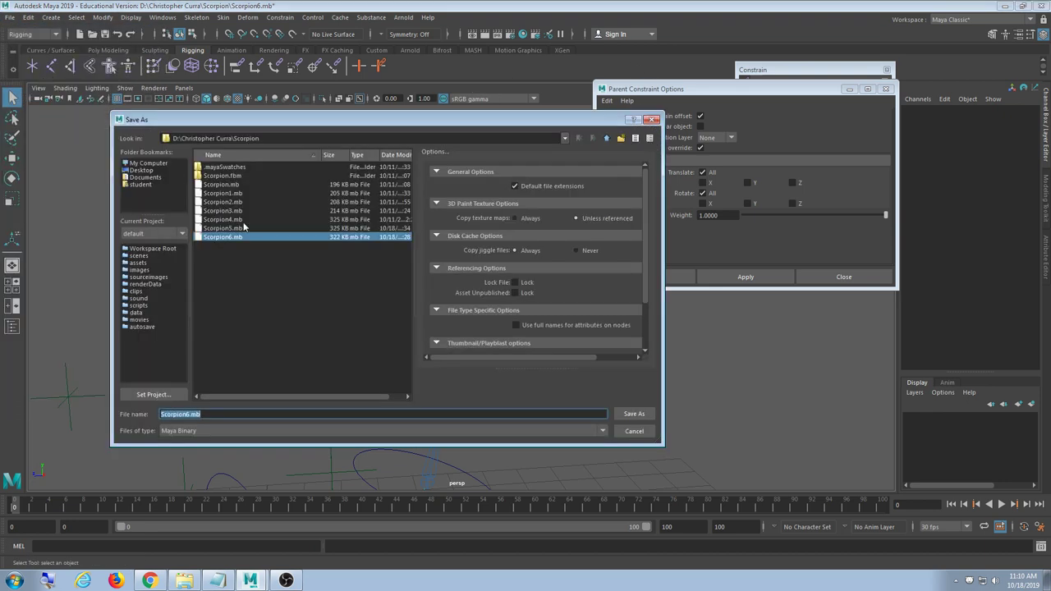
pyautogui.click(191, 414)
pyautogui.press('BackSpace')
pyautogui.write('7')
pyautogui.press('Return')
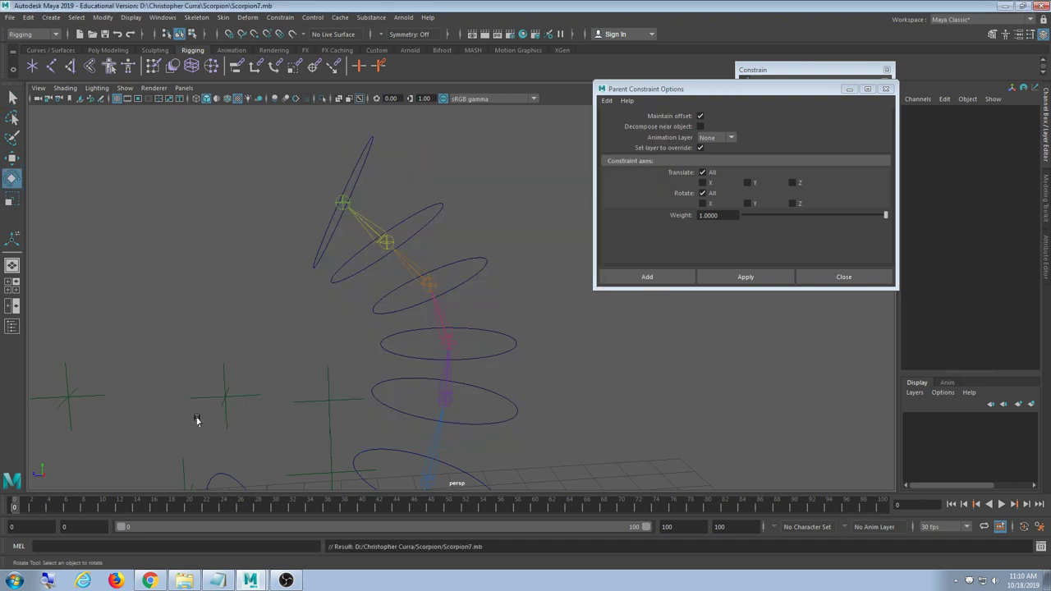
# Close the Parent Constraint Options and Constrain windows and exit Maya
pyautogui.click(886, 89)
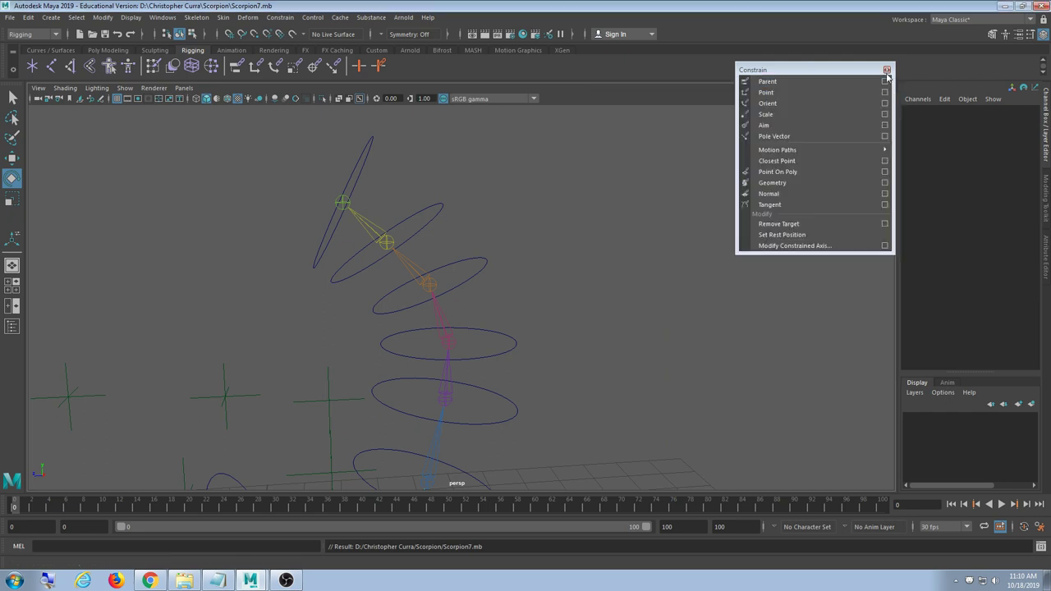
pyautogui.click(886, 69)
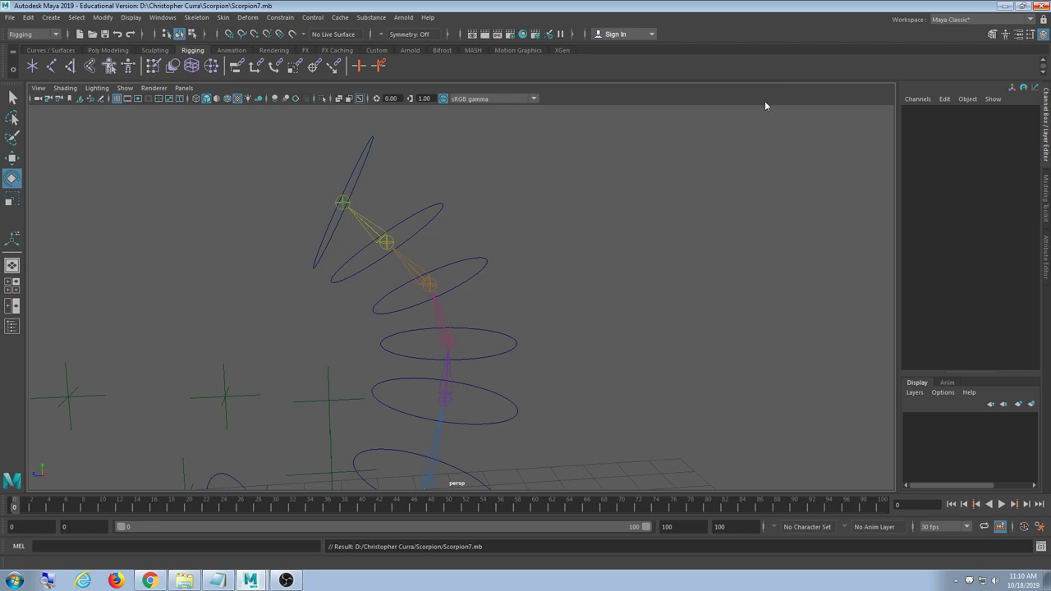
pyautogui.hotkey('ctrl', 'q')
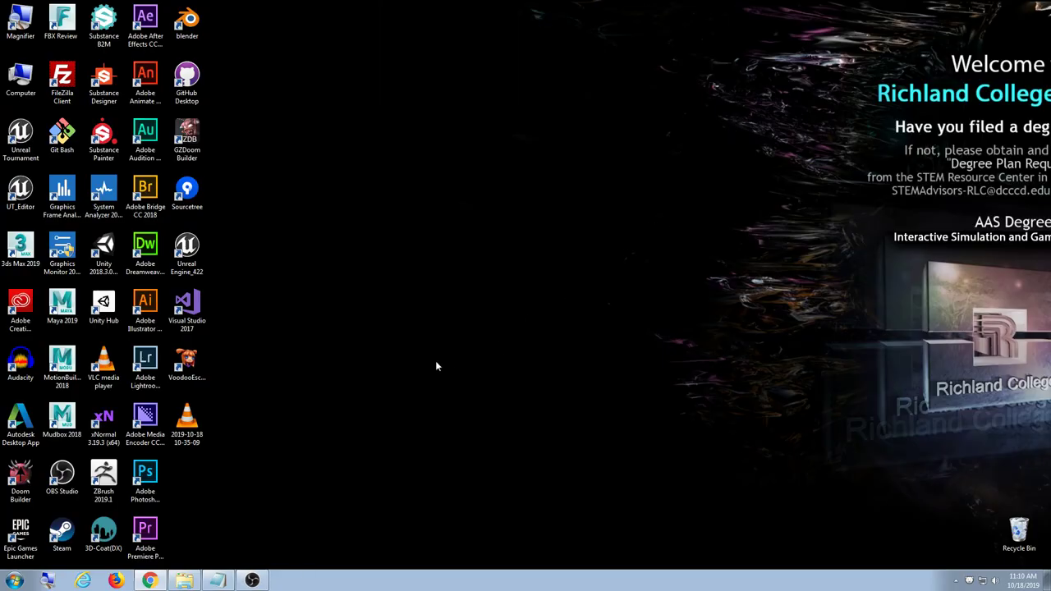
# Relaunch Maya 2019 and reopen the recent scene Scorpion7.mb, discarding the untitled scene
pyautogui.doubleClick(61, 302)
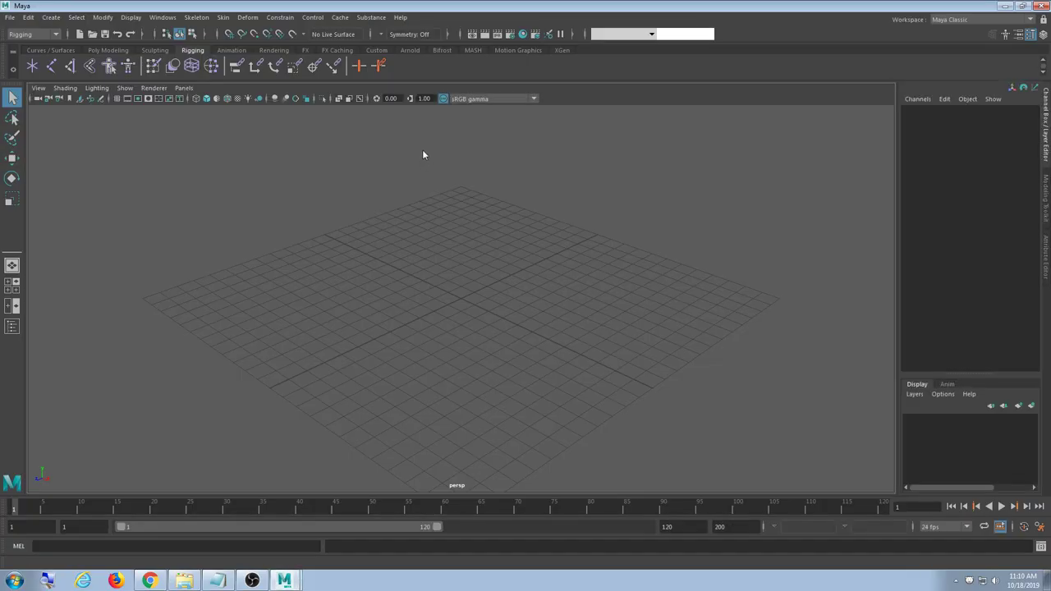
pyautogui.click(9, 17)
pyautogui.click(10, 18)
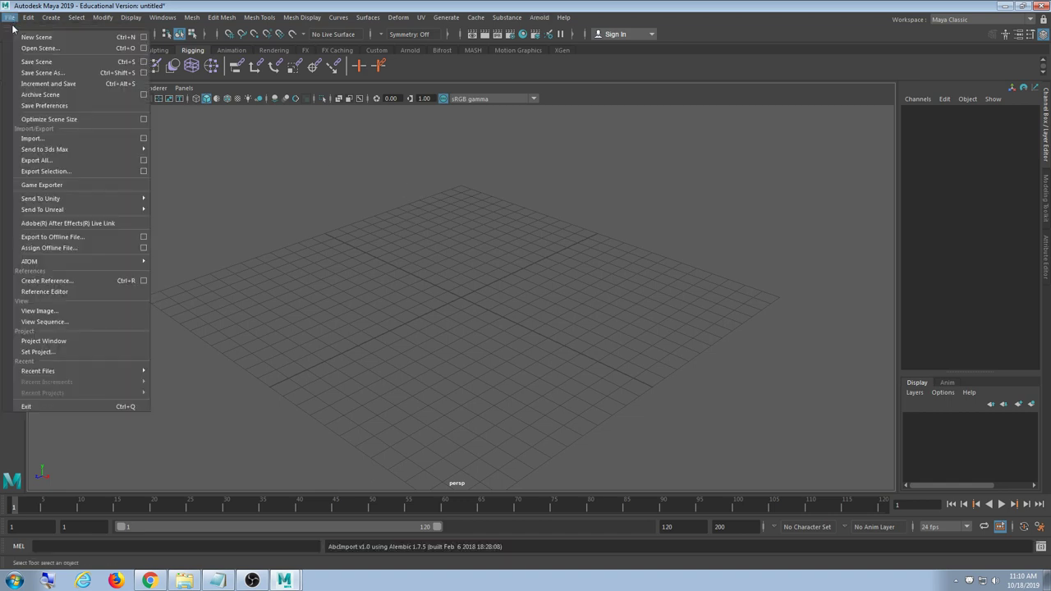
pyautogui.moveTo(57, 371)
pyautogui.click(246, 369)
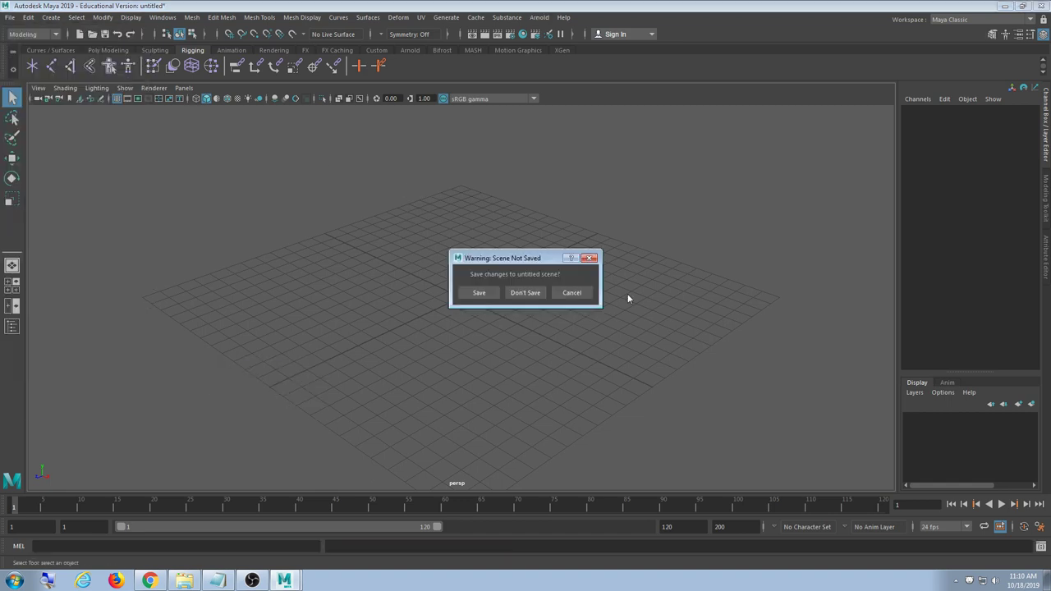
pyautogui.click(526, 293)
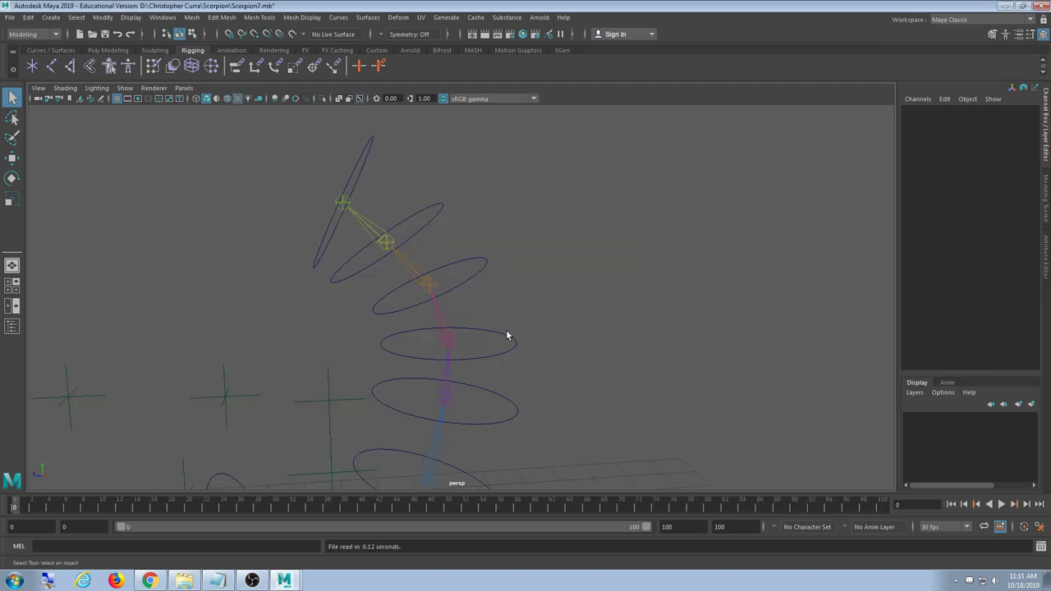
# Try parenting RootCtrl1 to RootCtrl2 again in the reopened scene, and undo it
pyautogui.click(366, 162)
pyautogui.keyDown('shift'); pyautogui.click(441, 218); pyautogui.keyUp('shift')
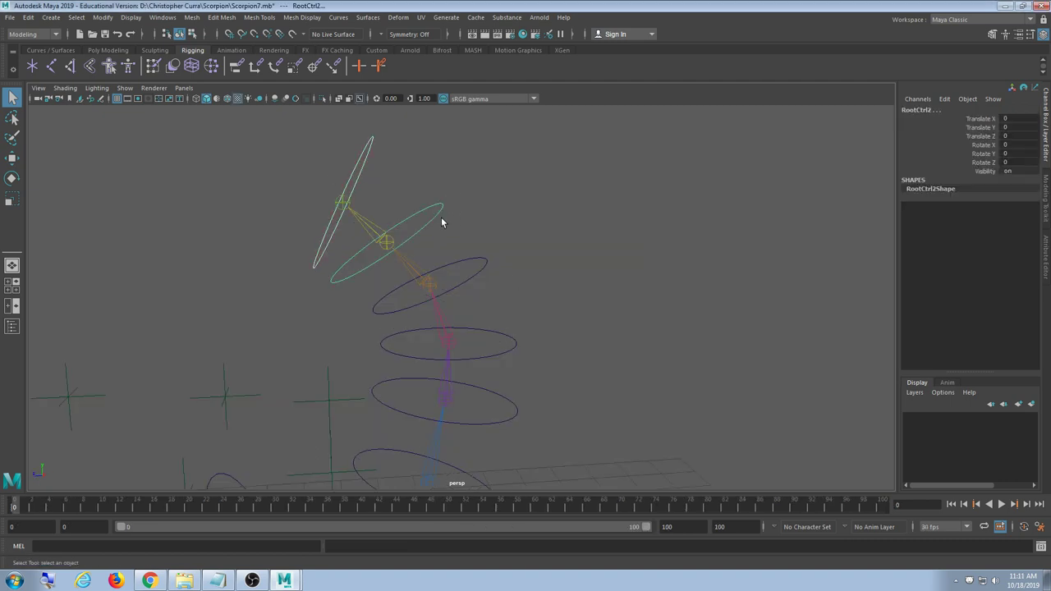
pyautogui.press('p')
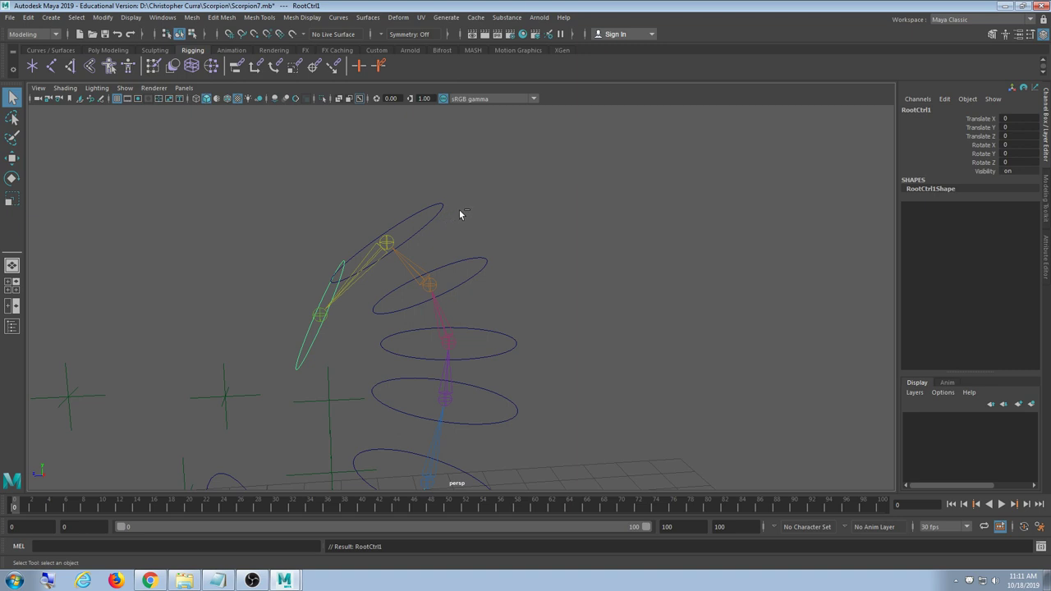
pyautogui.hotkey('ctrl', 'z')
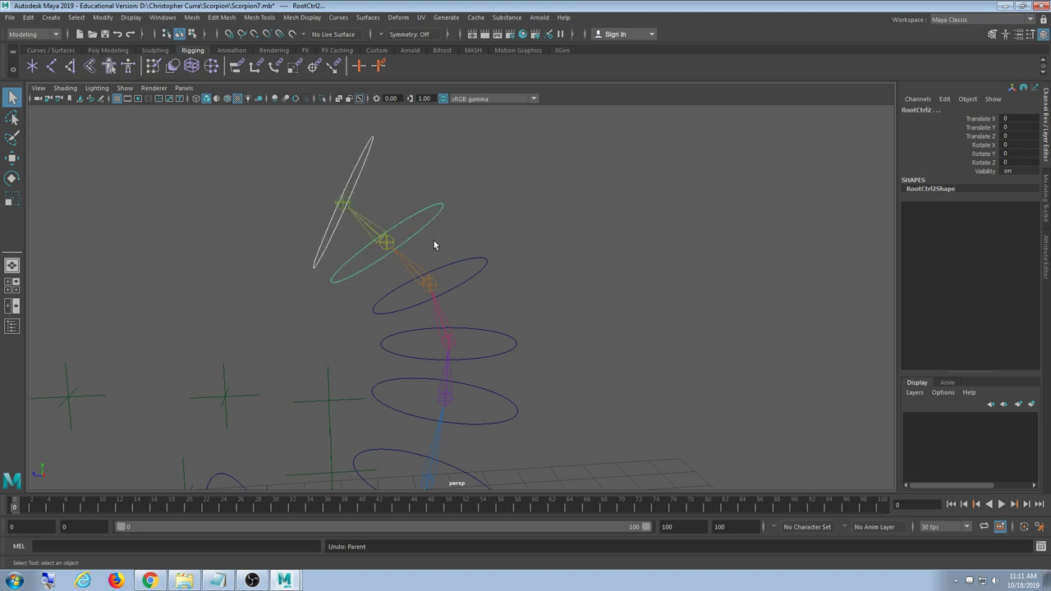
pyautogui.click(460, 215)
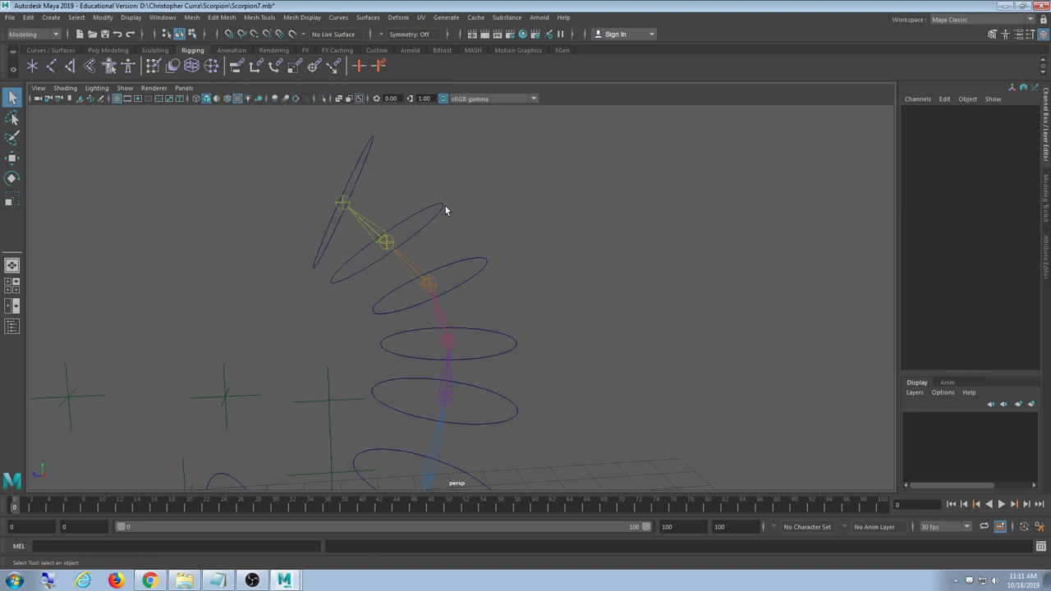
# Try the reverse parenting, with RootCtrl2 as the child of RootCtrl1, and undo it
pyautogui.click(442, 206)
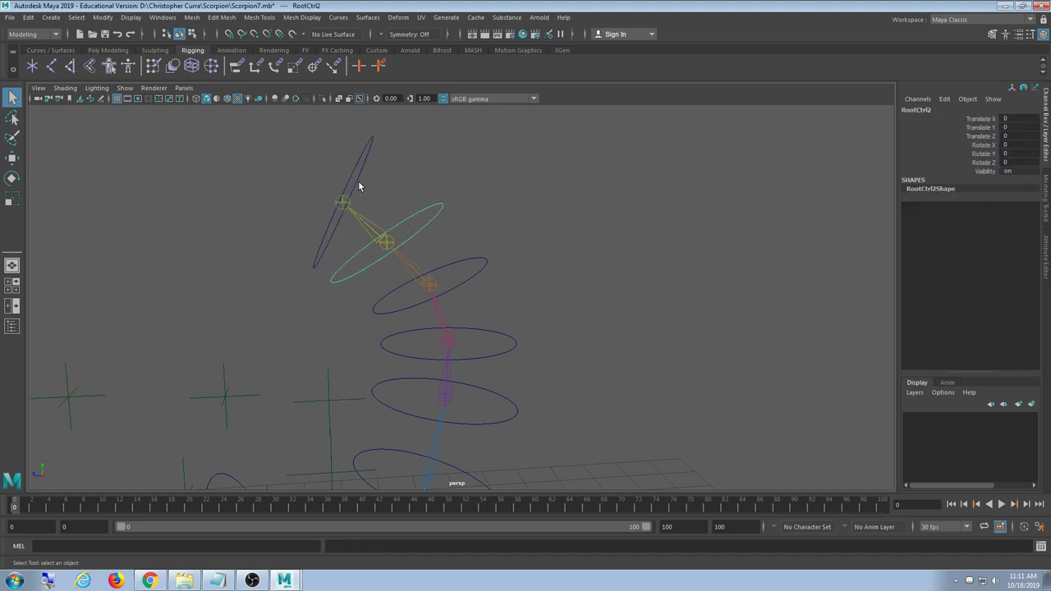
pyautogui.keyDown('shift'); pyautogui.click(357, 183); pyautogui.keyUp('shift')
pyautogui.press('p')
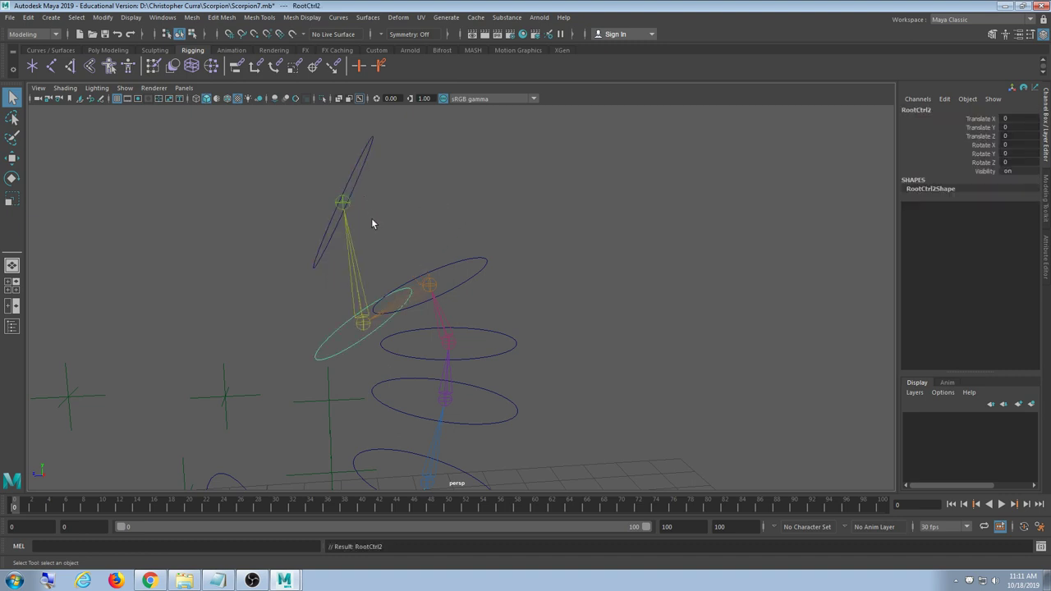
pyautogui.hotkey('ctrl', 'z')
pyautogui.click(590, 198)
# Examine the tail control rings from several angles, selecting RootCtrl1 and RootCtrl2 at the tail tip
pyautogui.scroll(-4, 553, 253)
pyautogui.keyDown('alt'); pyautogui.moveTo(469, 325); pyautogui.dragTo(534, 243, button='middle'); pyautogui.keyUp('alt')
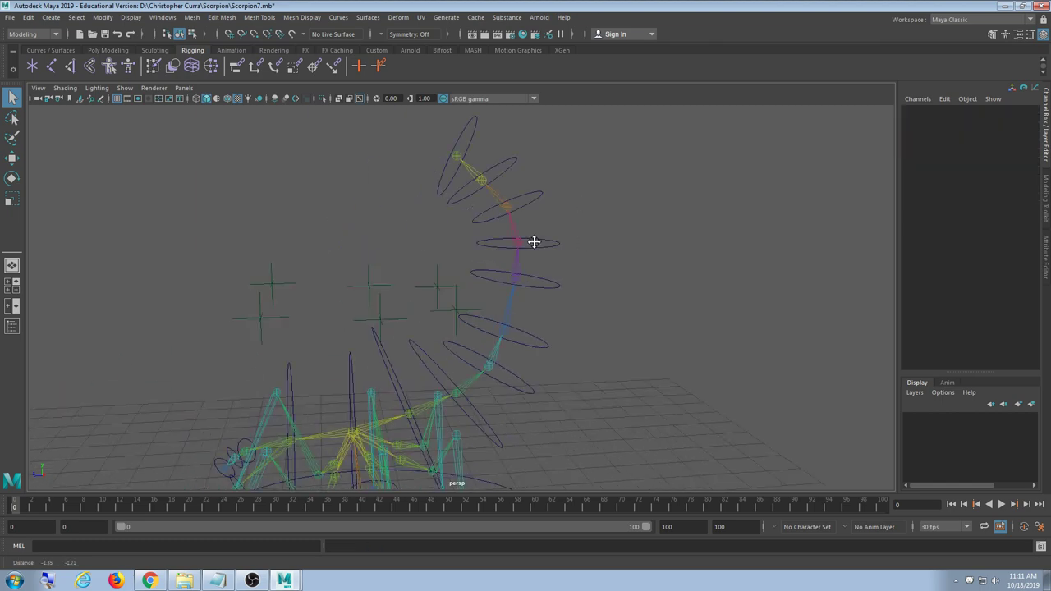
pyautogui.keyDown('alt'); pyautogui.moveTo(534, 242); pyautogui.dragTo(469, 287); pyautogui.keyUp('alt')
pyautogui.keyDown('alt'); pyautogui.moveTo(469, 287); pyautogui.dragTo(465, 295, button='middle'); pyautogui.keyUp('alt')
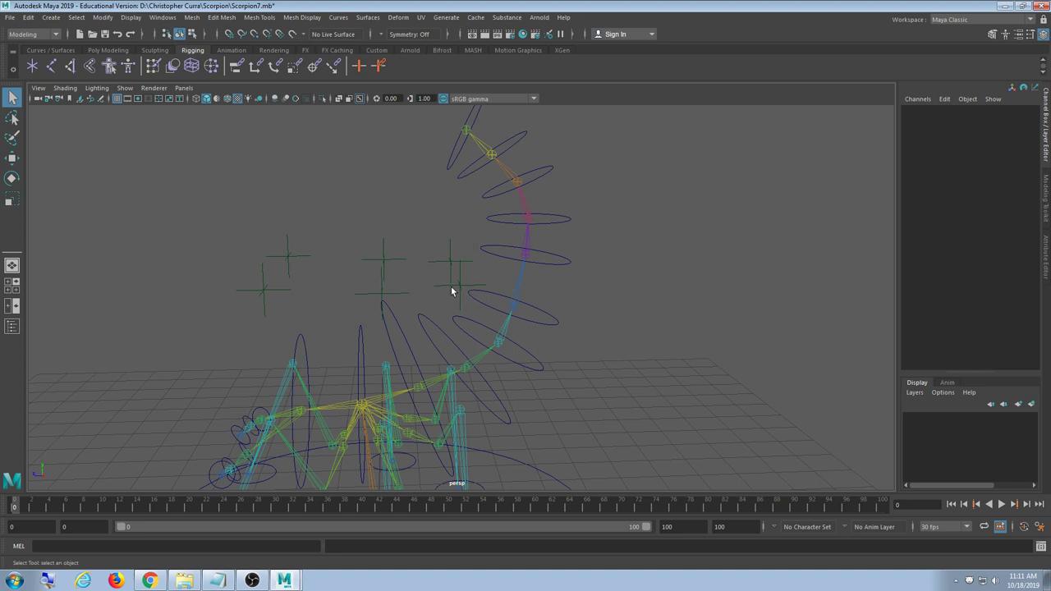
pyautogui.keyDown('alt'); pyautogui.moveTo(452, 291); pyautogui.dragTo(485, 296); pyautogui.keyUp('alt')
pyautogui.click(423, 160)
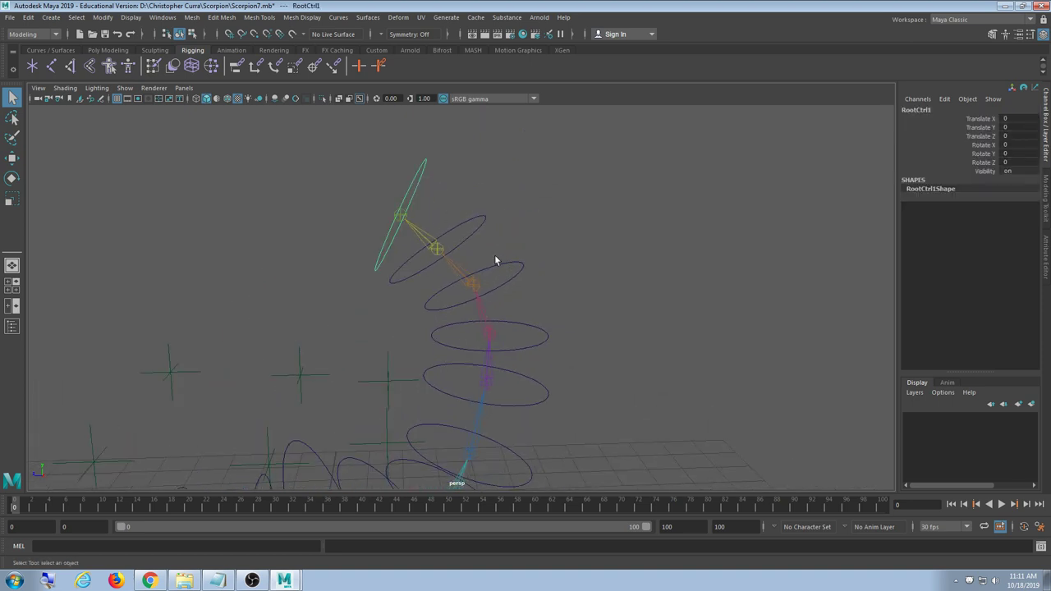
pyautogui.keyDown('alt'); pyautogui.moveTo(495, 261); pyautogui.dragTo(511, 257); pyautogui.keyUp('alt')
pyautogui.keyDown('shift'); pyautogui.click(485, 223); pyautogui.keyUp('shift')
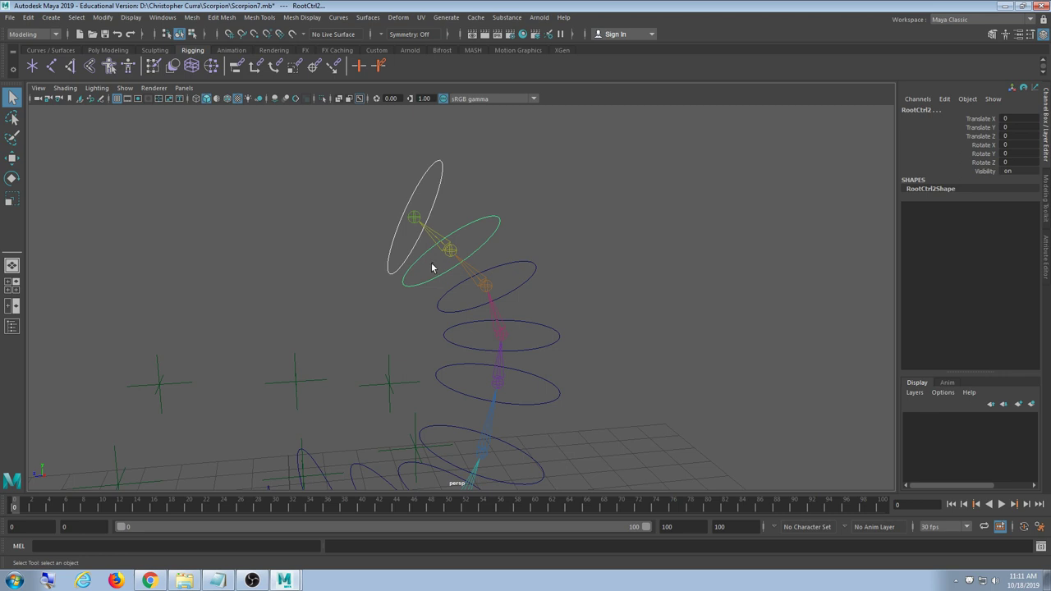
pyautogui.click(134, 120)
# Open the Hypergraph Hierarchy, widen its window, and examine how the RootCtrl nodes relate to the root joint hierarchy before minimizing it
pyautogui.click(162, 17)
pyautogui.moveTo(176, 58)
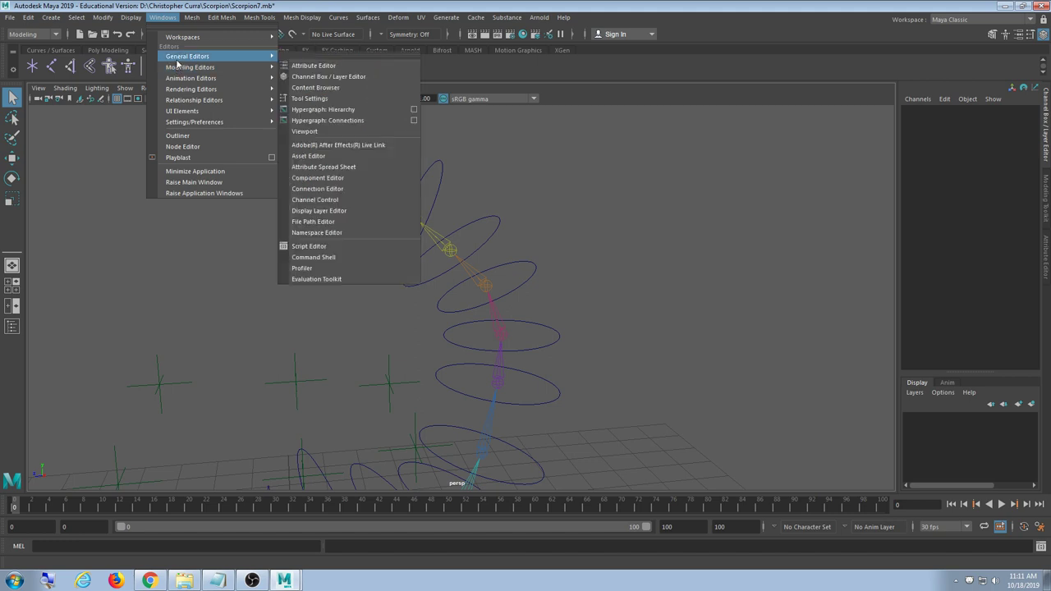
pyautogui.click(332, 109)
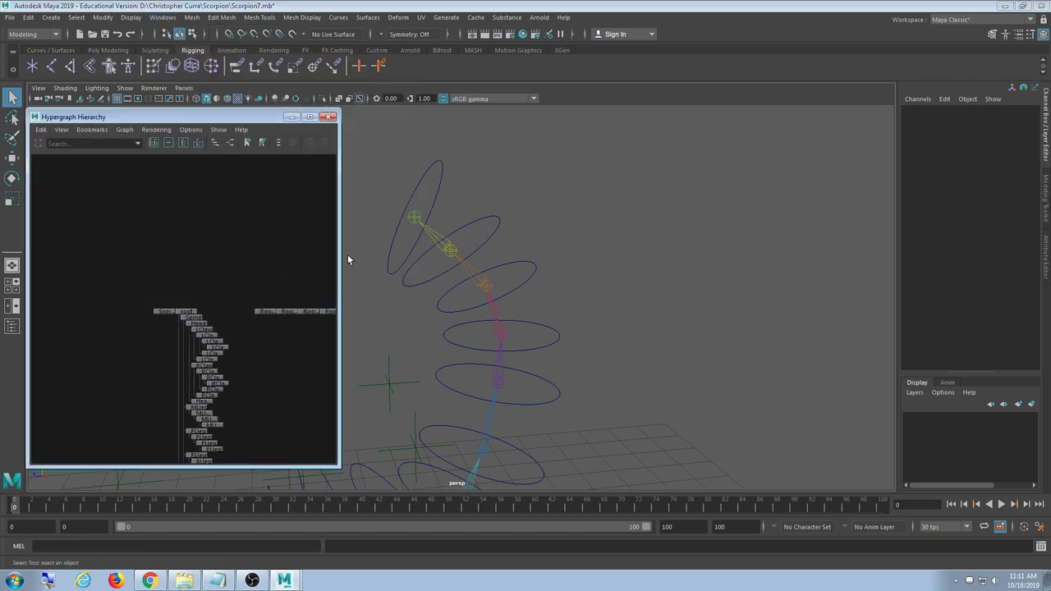
pyautogui.moveTo(337, 259); pyautogui.dragTo(832, 261)
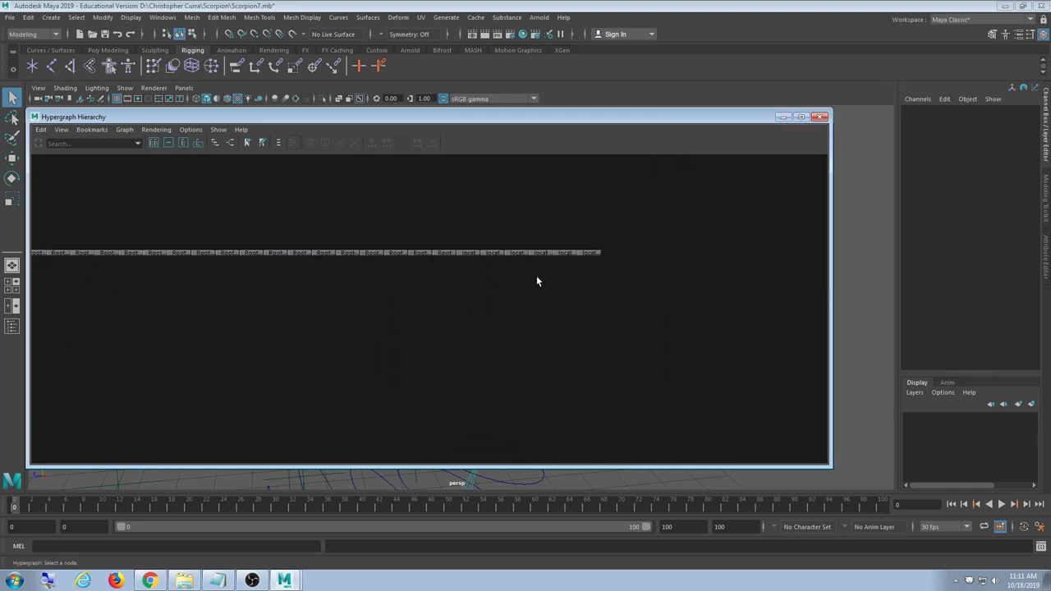
pyautogui.scroll(2, 519, 262)
pyautogui.keyDown('alt'); pyautogui.moveTo(370, 260); pyautogui.dragTo(742, 319, button='middle'); pyautogui.keyUp('alt')
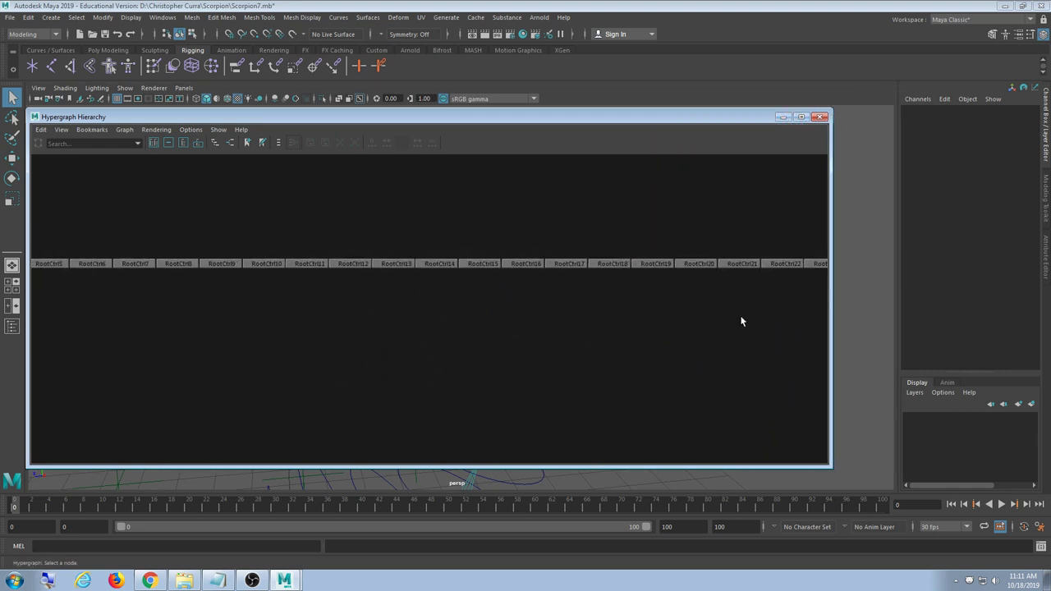
pyautogui.keyDown('alt'); pyautogui.moveTo(313, 290); pyautogui.dragTo(696, 313, button='middle'); pyautogui.keyUp('alt')
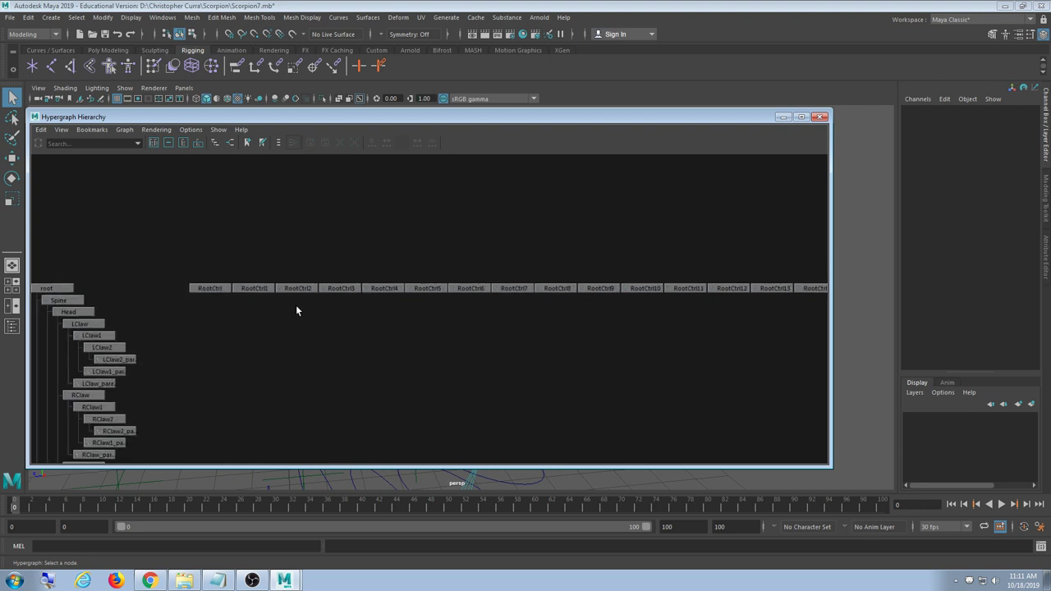
pyautogui.click(784, 117)
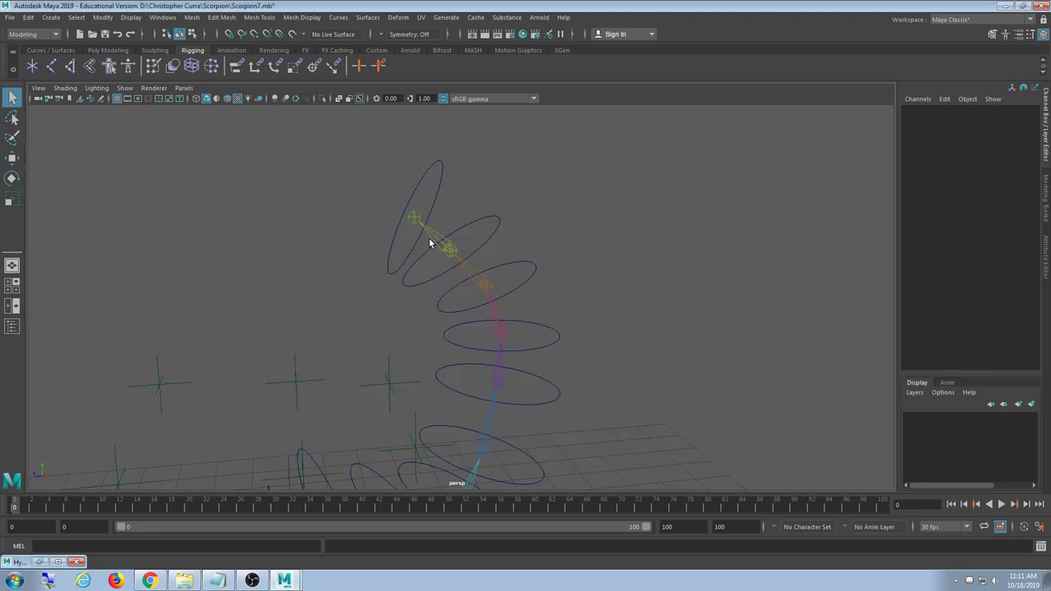
# Select the tail-tip joint Tail7 to examine its parent constraint attributes
pyautogui.click(462, 224)
pyautogui.click(436, 228)
pyautogui.click(421, 221)
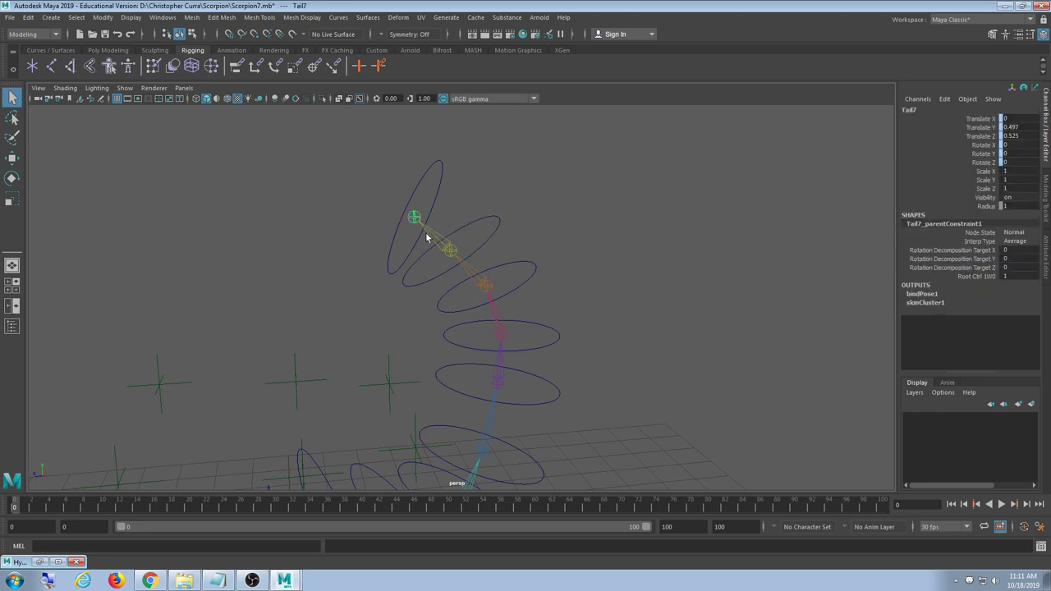
pyautogui.click(454, 216)
pyautogui.click(416, 217)
# Move the tail-tip control RootCtrl1 slightly upward, to about 0.18 in Translate Y
pyautogui.click(435, 208)
pyautogui.press('w')
pyautogui.moveTo(415, 211); pyautogui.dragTo(413, 206)
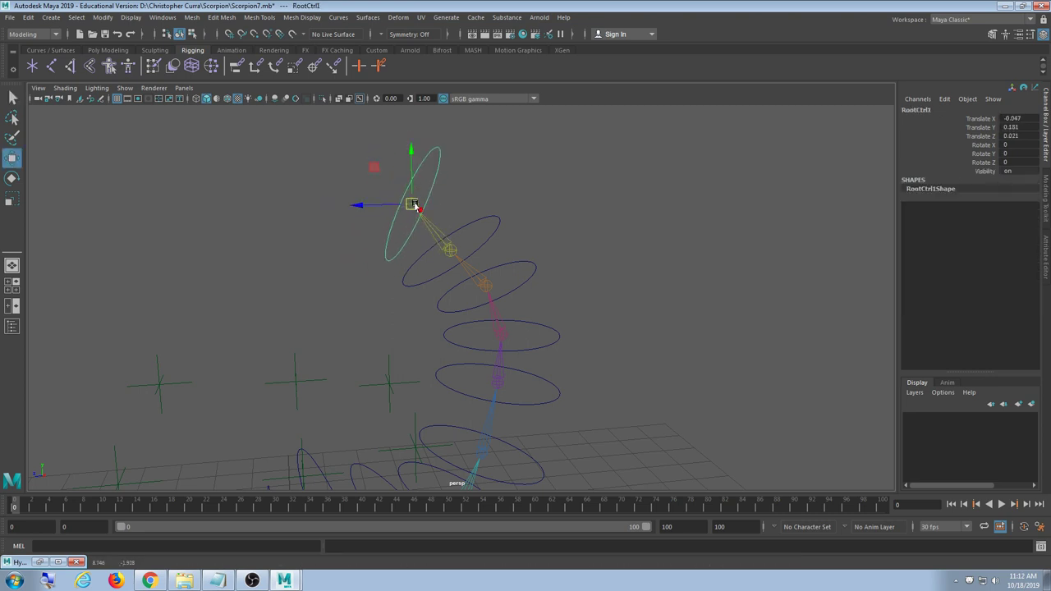
# Undo the RootCtrl1 move and try moving the neighbouring tail control RootCtrl2 slightly upward
pyautogui.hotkey('ctrl', 'z')
pyautogui.click(463, 228)
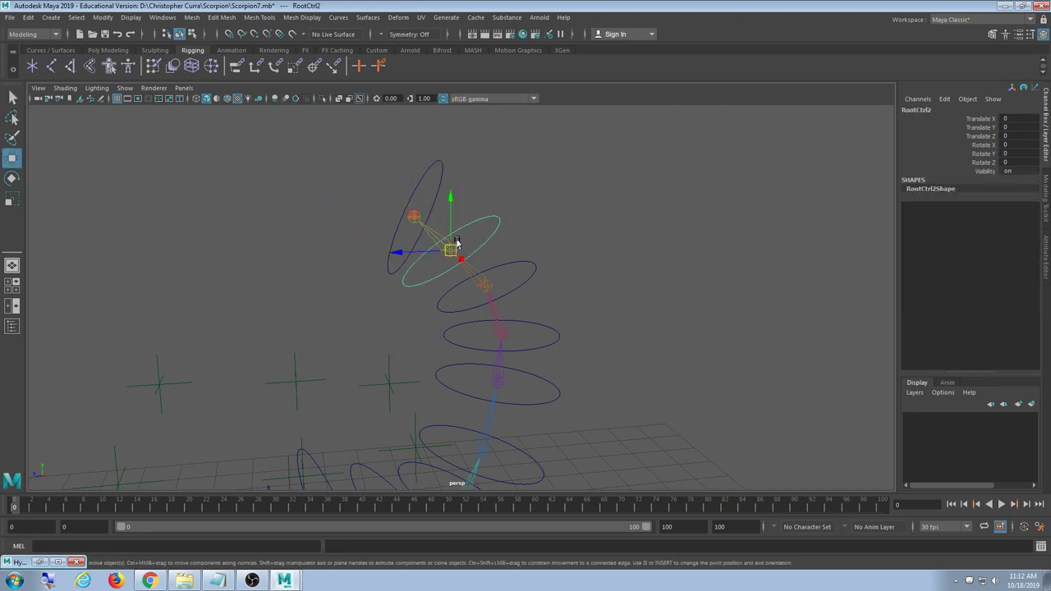
pyautogui.moveTo(450, 250); pyautogui.dragTo(465, 230)
pyautogui.hotkey('ctrl', 'z')
pyautogui.click(564, 202)
pyautogui.click(451, 248)
pyautogui.hotkey('ctrl', 'z')
pyautogui.hotkey('ctrl', 'z')
pyautogui.click(488, 221)
pyautogui.hotkey('ctrl', 'z')
pyautogui.hotkey('ctrl', 'z')
# Select the tail joint Tail6 and examine the claw and leg joint hierarchy in the Hypergraph before minimizing it
pyautogui.click(448, 244)
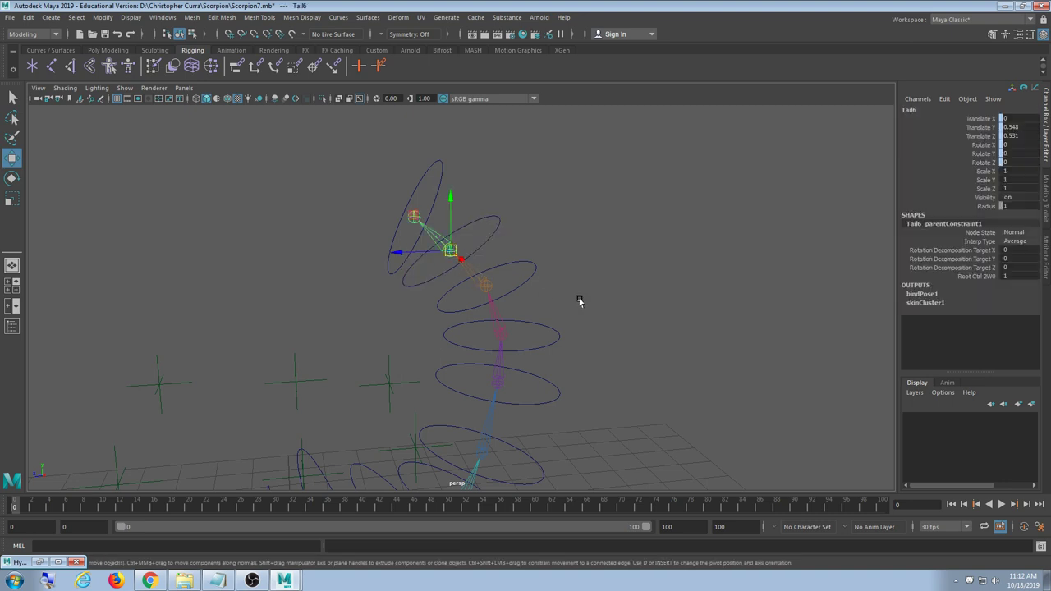
pyautogui.click(39, 562)
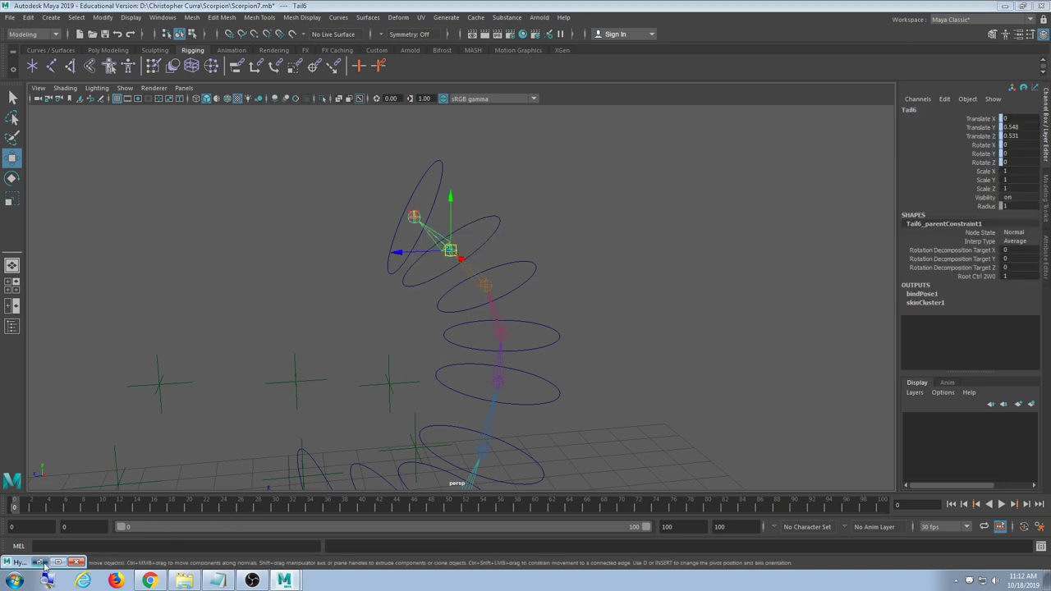
pyautogui.keyDown('alt'); pyautogui.moveTo(162, 403); pyautogui.dragTo(384, 272, button='middle'); pyautogui.keyUp('alt')
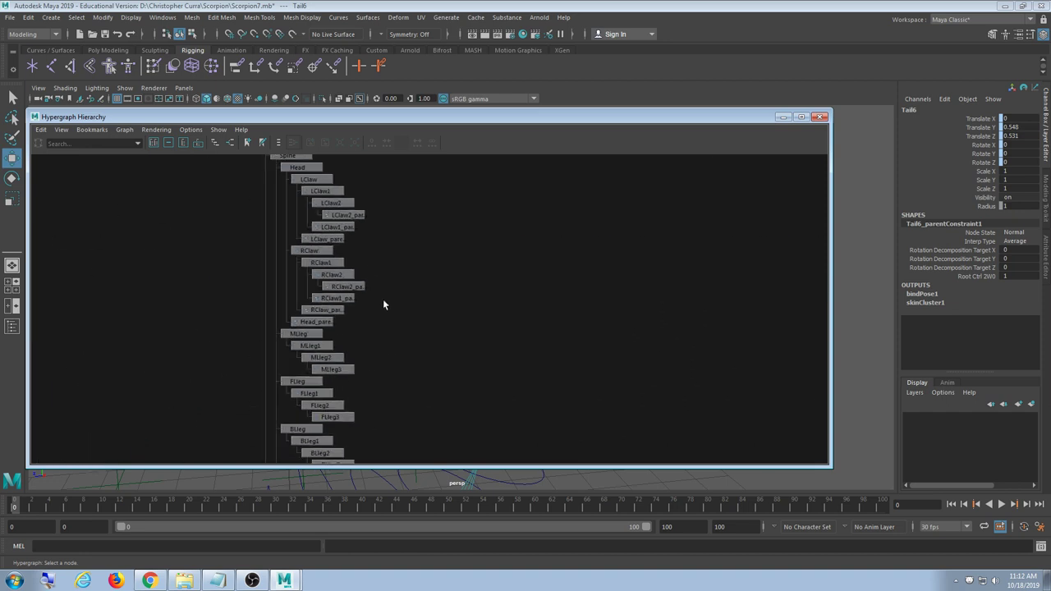
pyautogui.scroll(5, 386, 332)
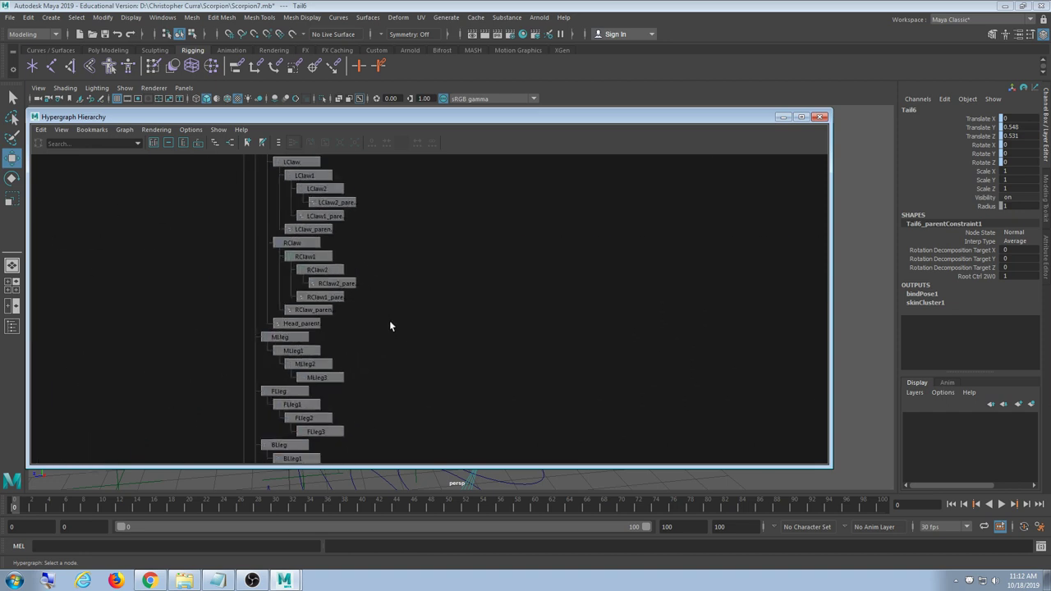
pyautogui.keyDown('alt'); pyautogui.moveTo(346, 188); pyautogui.dragTo(400, 263, button='middle'); pyautogui.keyUp('alt')
pyautogui.scroll(1, 407, 265)
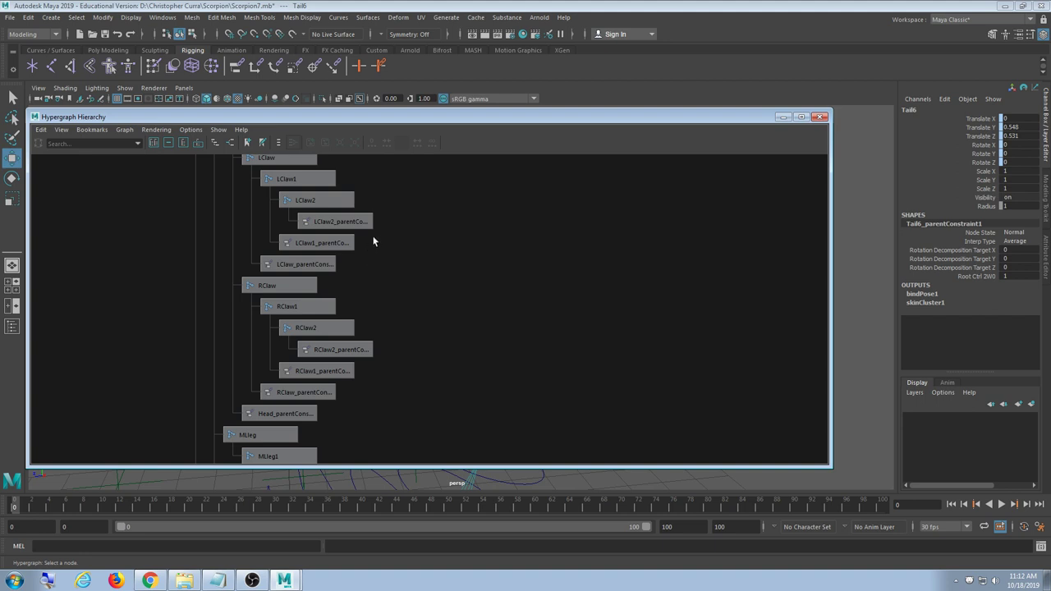
pyautogui.click(782, 117)
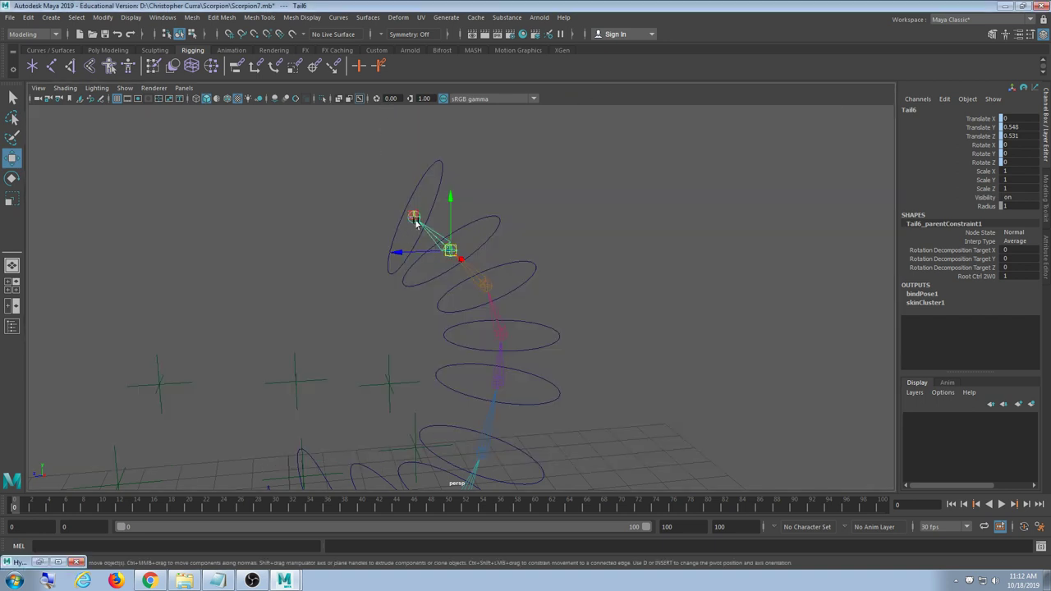
# Select the joints Tail6 and Tail7 and locate them with the tail's parent constraints in the Hypergraph Hierarchy
pyautogui.click(401, 219)
pyautogui.click(416, 220)
pyautogui.click(451, 250)
pyautogui.click(41, 562)
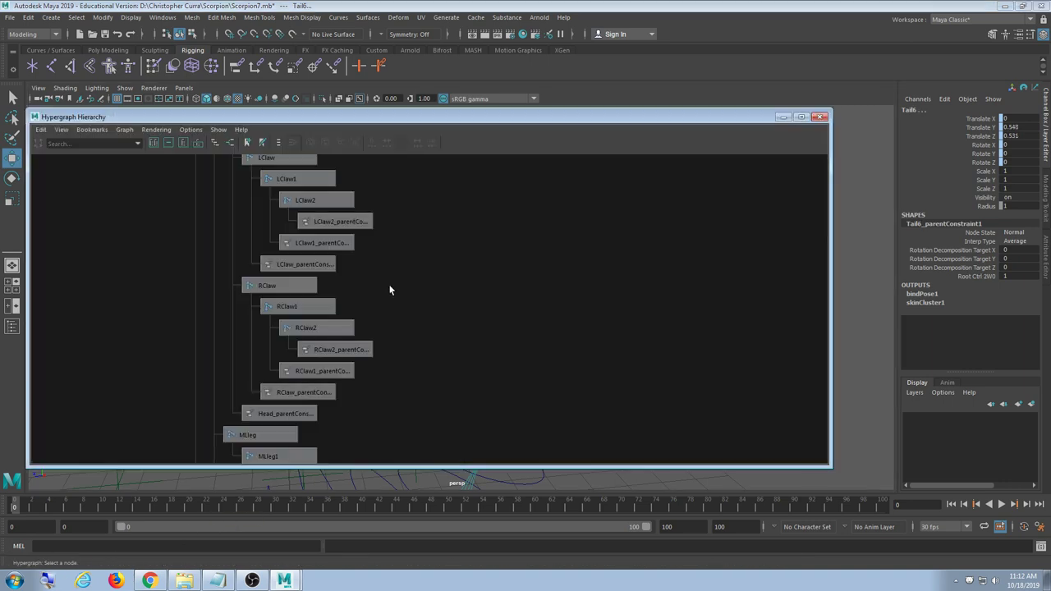
pyautogui.press('f')
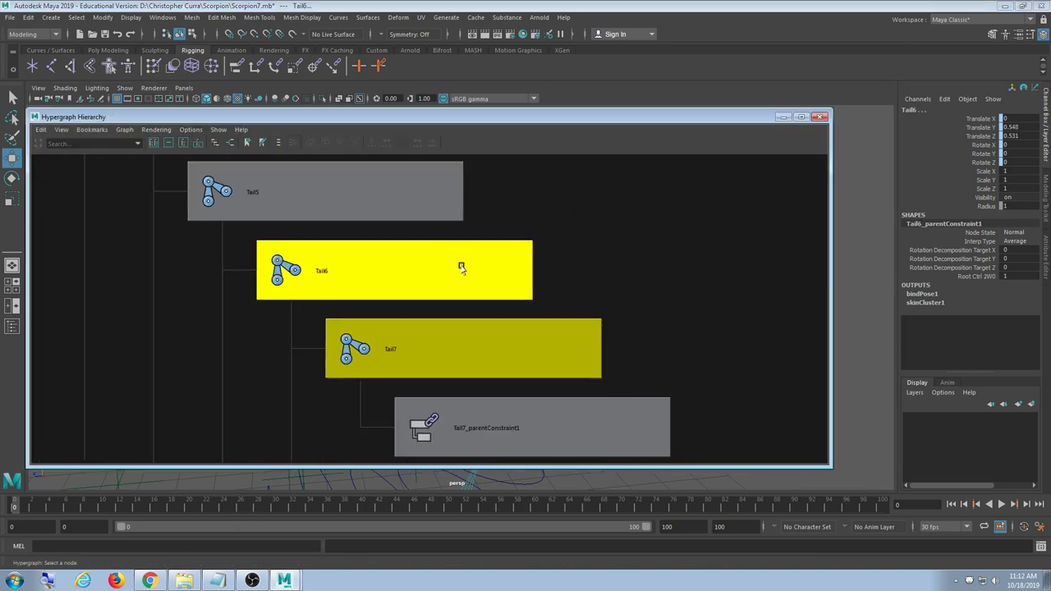
pyautogui.scroll(-6, 461, 267)
pyautogui.keyDown('alt'); pyautogui.moveTo(544, 315); pyautogui.dragTo(505, 248, button='middle'); pyautogui.keyUp('alt')
pyautogui.keyDown('alt'); pyautogui.moveTo(563, 339); pyautogui.dragTo(574, 266, button='middle'); pyautogui.keyUp('alt')
pyautogui.scroll(-3, 579, 259)
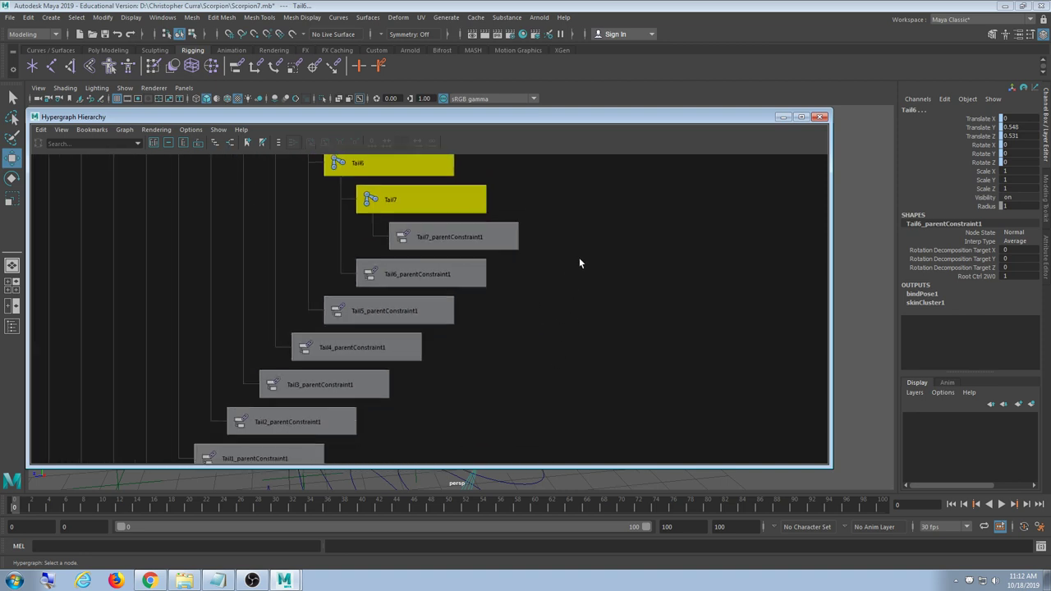
pyautogui.keyDown('alt'); pyautogui.moveTo(554, 339); pyautogui.dragTo(608, 277, button='middle'); pyautogui.keyUp('alt')
pyautogui.scroll(-3, 606, 274)
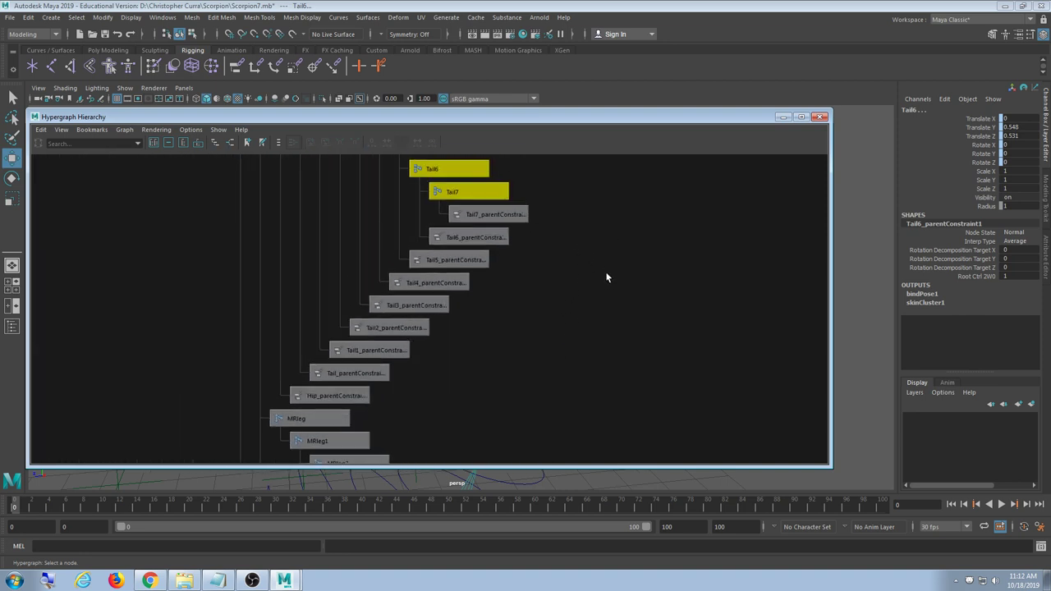
# Delete the parent constraints of the tail, hip, claw, head, spine and root joints in the Hypergraph Hierarchy
pyautogui.moveTo(542, 218); pyautogui.dragTo(371, 385)
pyautogui.scroll(-2, 542, 336)
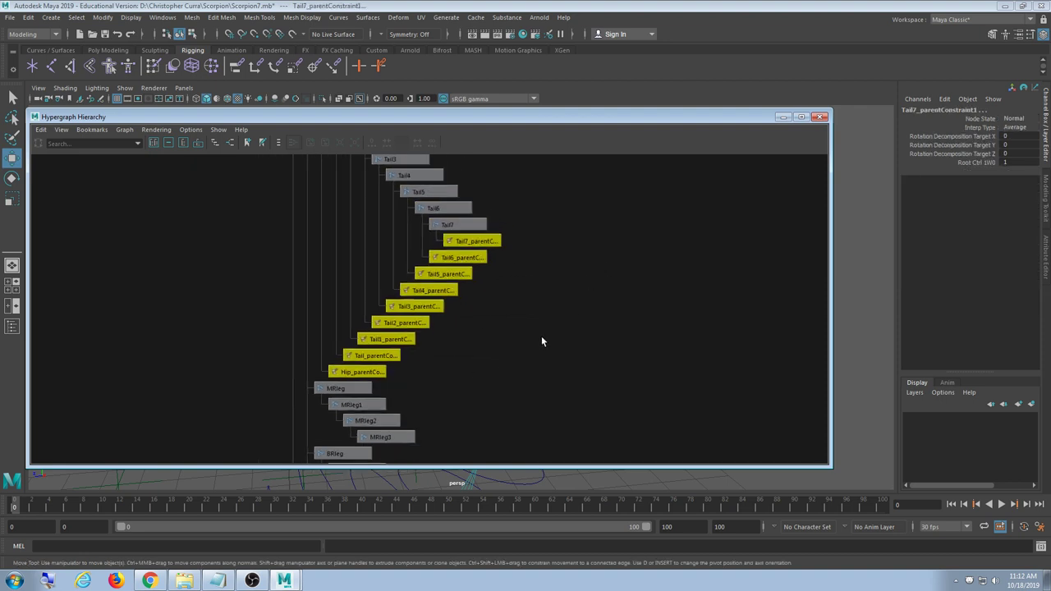
pyautogui.keyDown('alt'); pyautogui.moveTo(526, 398); pyautogui.dragTo(523, 137, button='middle'); pyautogui.keyUp('alt')
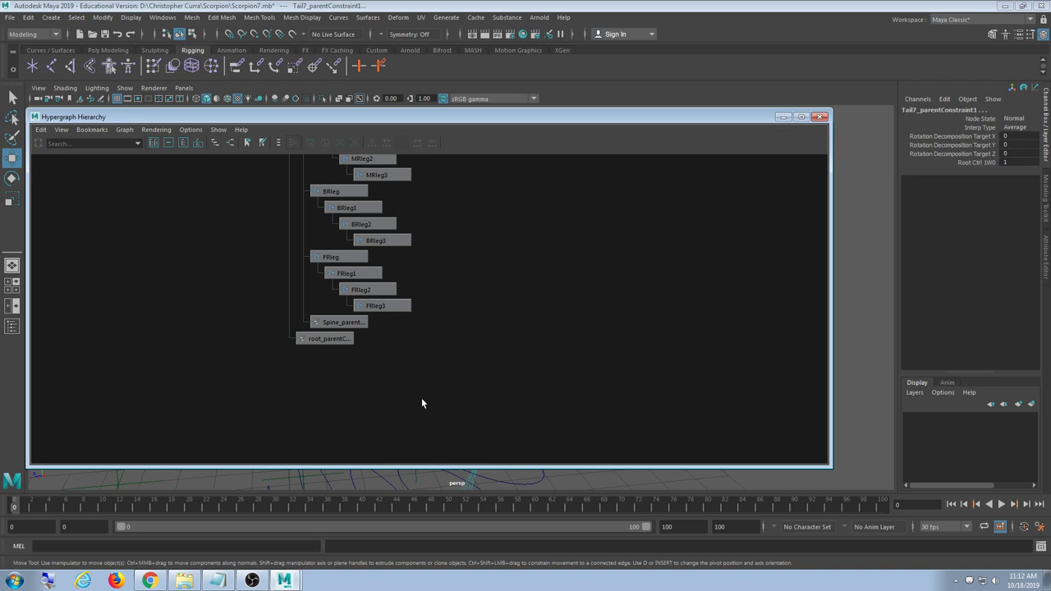
pyautogui.keyDown('shift'); pyautogui.moveTo(413, 404); pyautogui.dragTo(326, 335); pyautogui.keyUp('shift')
pyautogui.scroll(6, 525, 359)
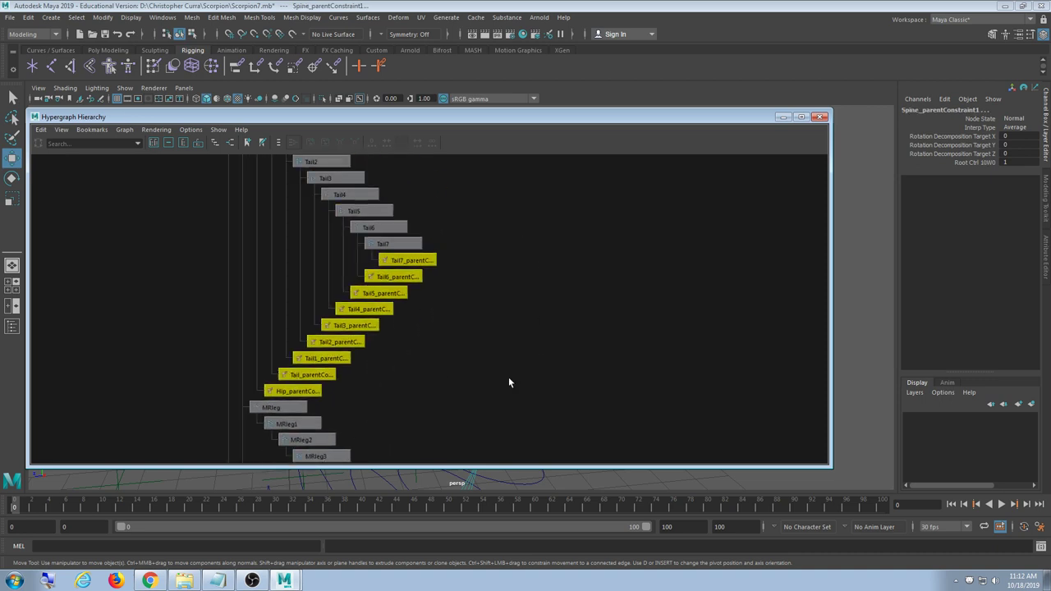
pyautogui.scroll(10, 509, 383)
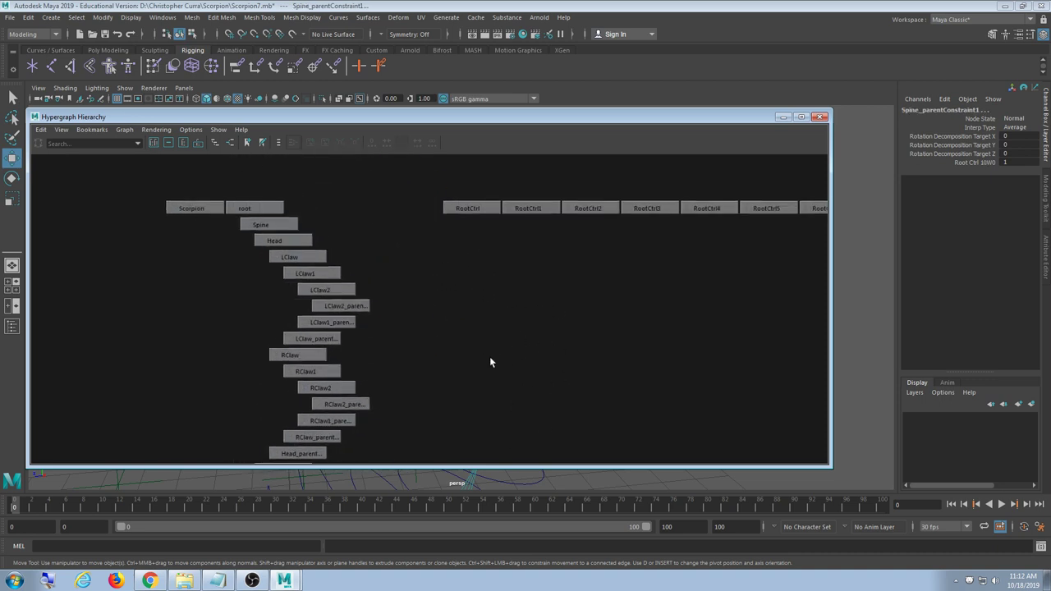
pyautogui.keyDown('alt'); pyautogui.moveTo(491, 363); pyautogui.dragTo(539, 202, button='middle'); pyautogui.keyUp('alt')
pyautogui.scroll(5, 516, 247)
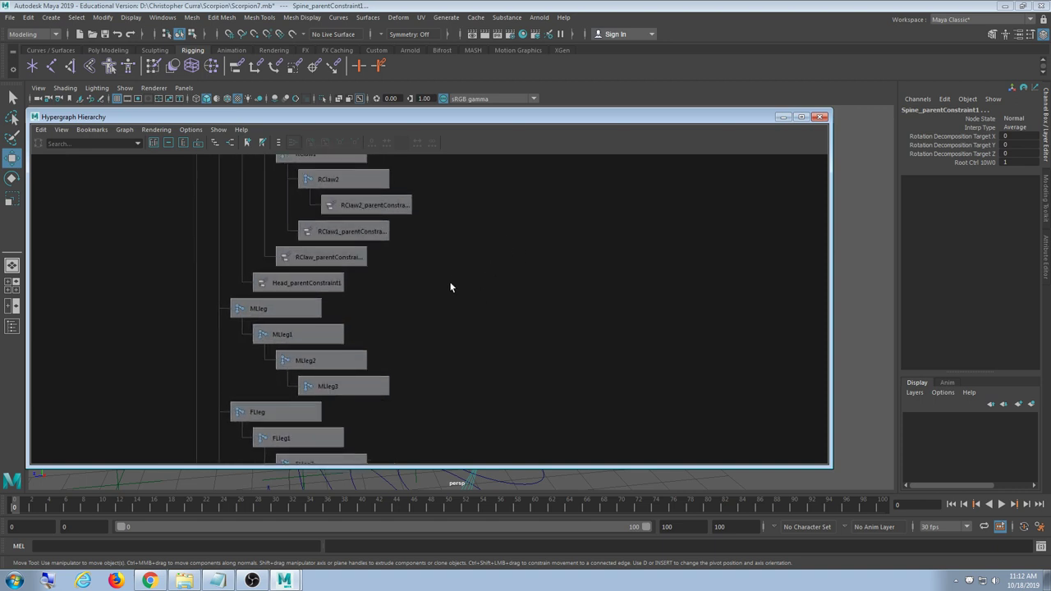
pyautogui.scroll(3, 450, 283)
pyautogui.keyDown('alt'); pyautogui.moveTo(419, 271); pyautogui.dragTo(479, 328, button='middle'); pyautogui.keyUp('alt')
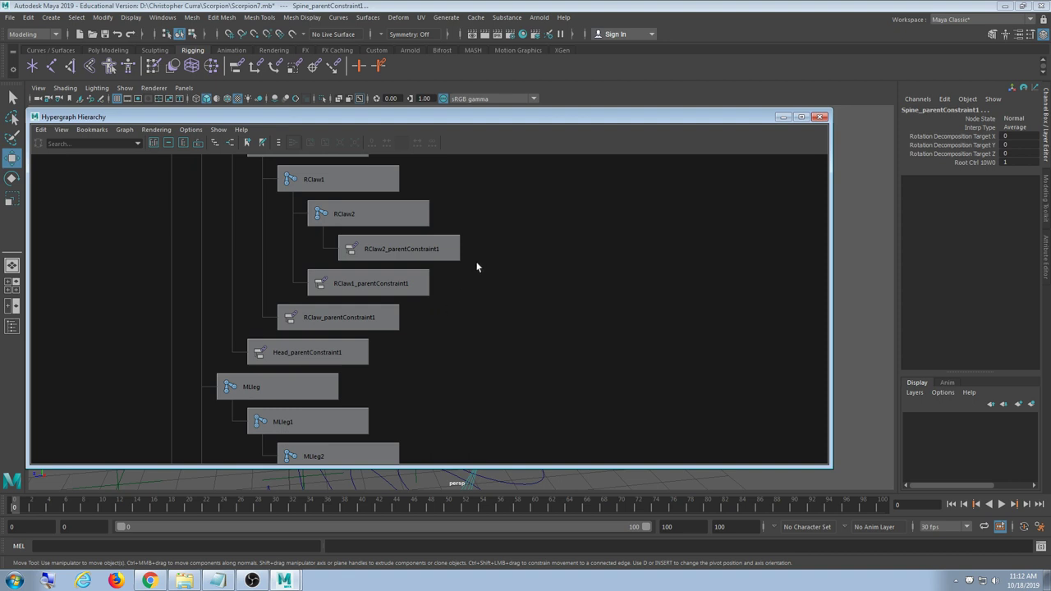
pyautogui.moveTo(461, 270); pyautogui.dragTo(332, 352)
pyautogui.keyDown('alt'); pyautogui.moveTo(596, 219); pyautogui.dragTo(589, 436, button='middle'); pyautogui.keyUp('alt')
pyautogui.keyDown('alt'); pyautogui.moveTo(573, 302); pyautogui.dragTo(569, 331, button='middle'); pyautogui.keyUp('alt')
pyautogui.keyDown('shift'); pyautogui.moveTo(510, 288); pyautogui.dragTo(354, 366); pyautogui.keyUp('shift')
pyautogui.keyDown('alt'); pyautogui.moveTo(582, 265); pyautogui.dragTo(561, 418, button='middle'); pyautogui.keyUp('alt')
pyautogui.keyDown('alt'); pyautogui.moveTo(546, 377); pyautogui.dragTo(553, 157, button='middle'); pyautogui.keyUp('alt')
pyautogui.scroll(-2, 580, 205)
pyautogui.keyDown('alt'); pyautogui.moveTo(580, 358); pyautogui.dragTo(575, 218, button='middle'); pyautogui.keyUp('alt')
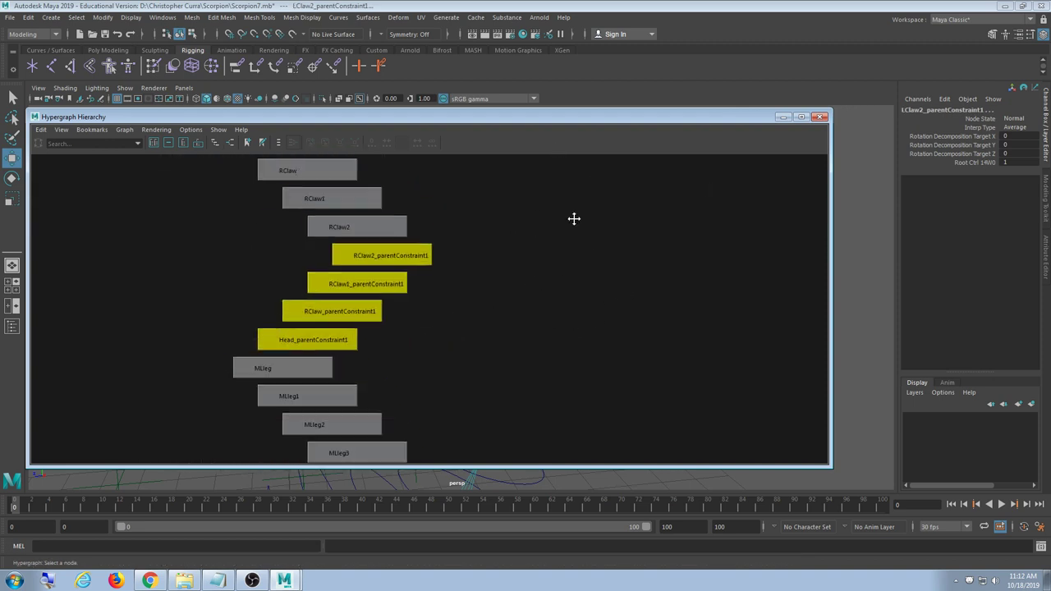
pyautogui.keyDown('alt'); pyautogui.moveTo(516, 377); pyautogui.dragTo(452, 297, button='middle'); pyautogui.keyUp('alt')
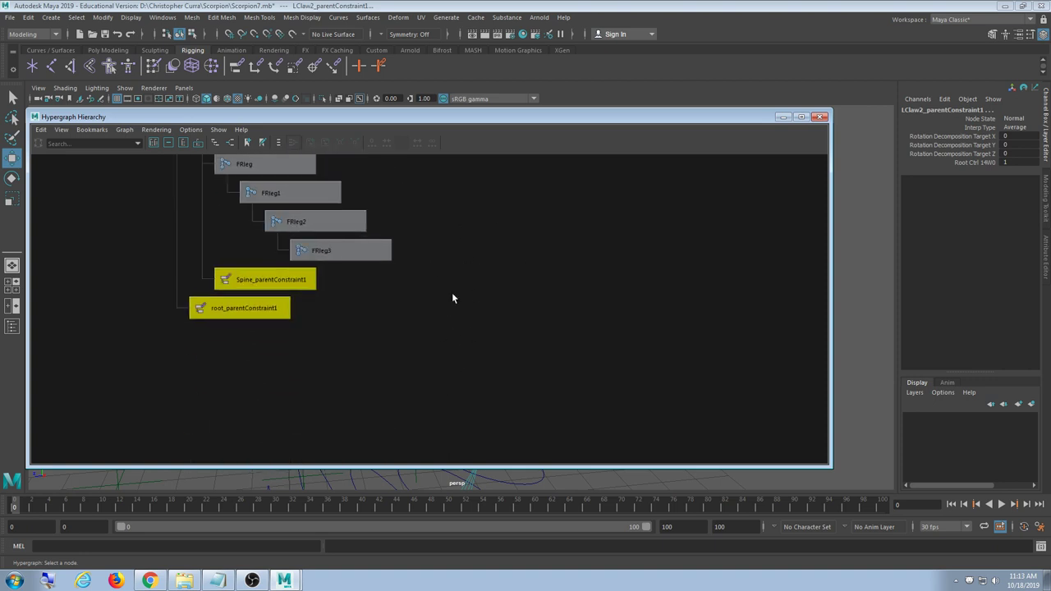
pyautogui.click(452, 292)
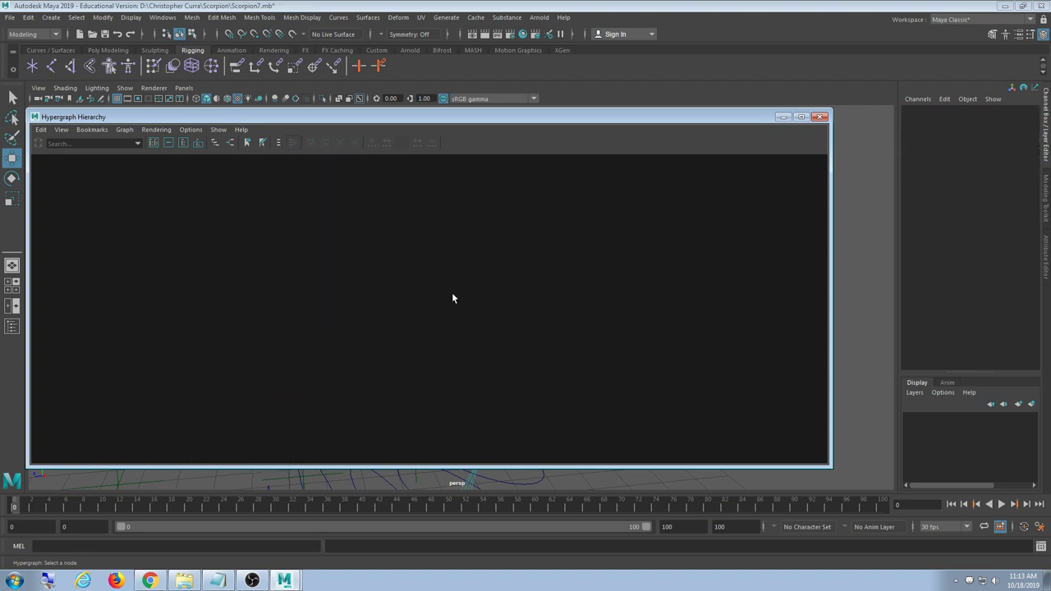
# Minimize the Hypergraph and try to parent the tail-tip control RootCtrl1 under RootCtrl2
pyautogui.click(781, 119)
pyautogui.keyDown('alt'); pyautogui.moveTo(488, 265); pyautogui.dragTo(463, 288, button='middle'); pyautogui.keyUp('alt')
pyautogui.scroll(5, 499, 268)
pyautogui.keyDown('alt'); pyautogui.moveTo(385, 183); pyautogui.dragTo(370, 205, button='middle'); pyautogui.keyUp('alt')
pyautogui.click(332, 173)
pyautogui.keyDown('shift'); pyautogui.click(436, 250); pyautogui.keyUp('shift')
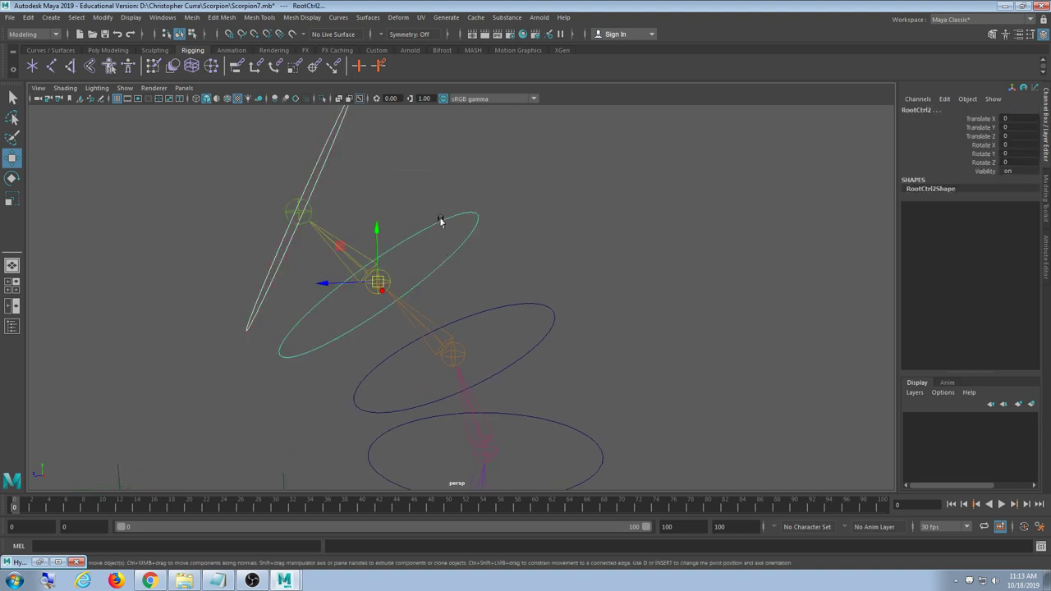
pyautogui.press('p')
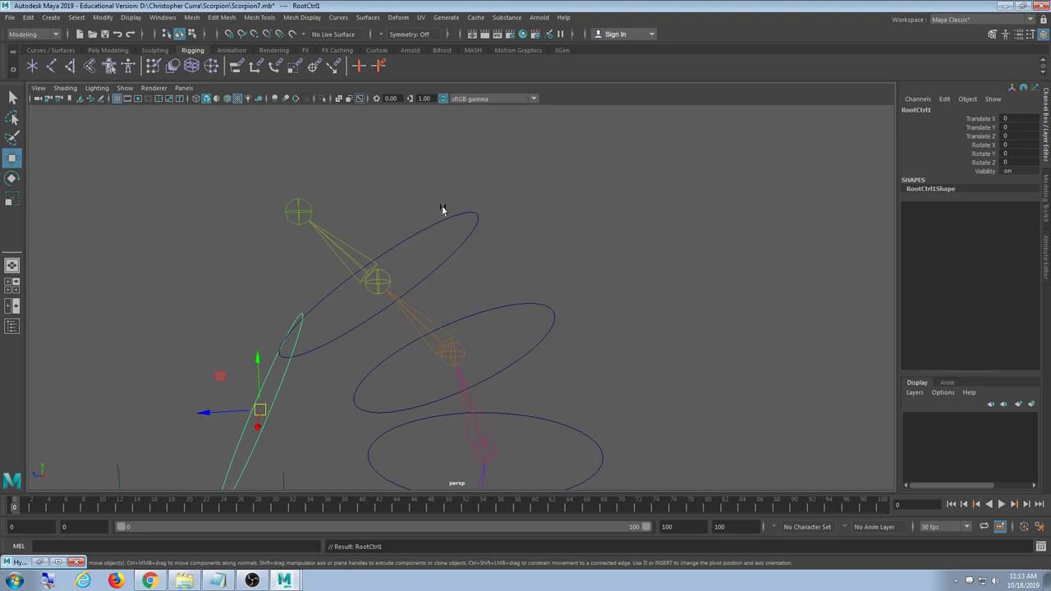
pyautogui.hotkey('ctrl', 'z')
# Select the tail controls RootCtrl2 and RootCtrl1 in turn to check their transform values
pyautogui.click(458, 246)
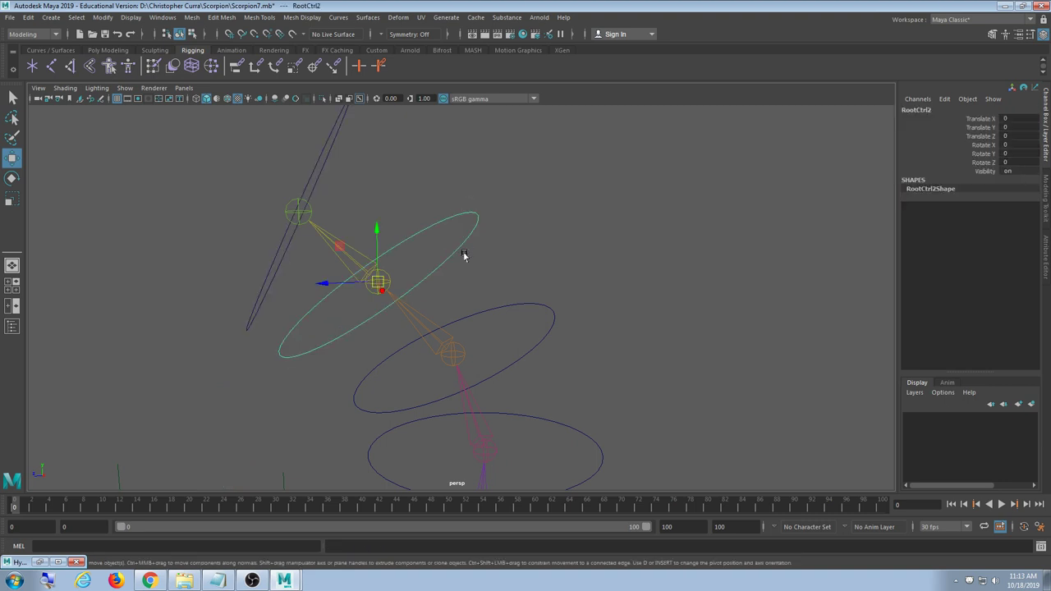
pyautogui.keyDown('alt'); pyautogui.moveTo(462, 254); pyautogui.dragTo(452, 277, button='middle'); pyautogui.keyUp('alt')
pyautogui.moveTo(336, 172); pyautogui.dragTo(349, 220)
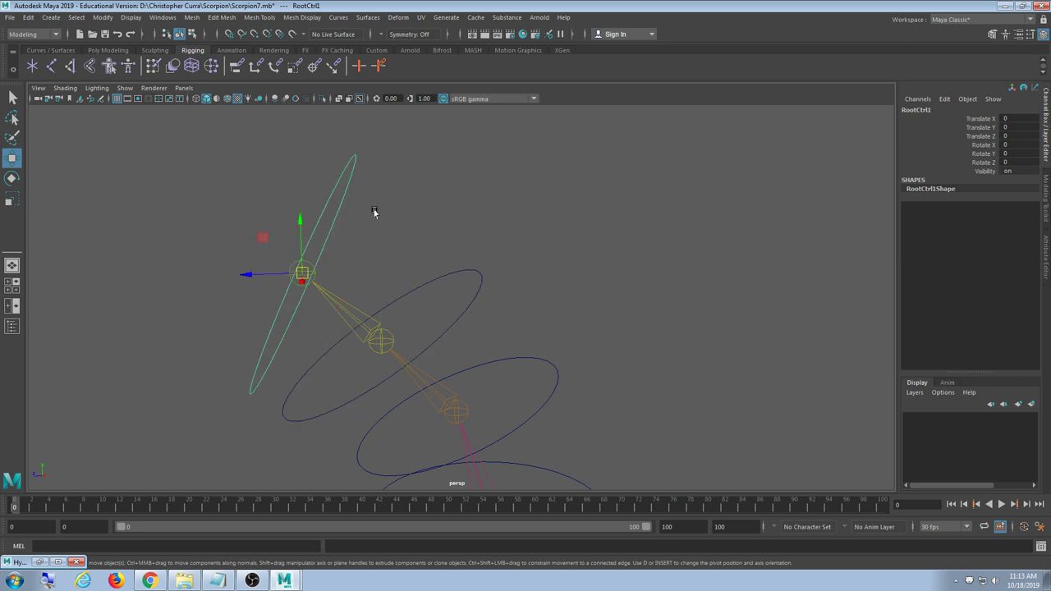
pyautogui.click(355, 206)
pyautogui.click(342, 196)
pyautogui.click(380, 223)
pyautogui.hotkey('ctrl', 'z')
pyautogui.hotkey('ctrl', 'z')
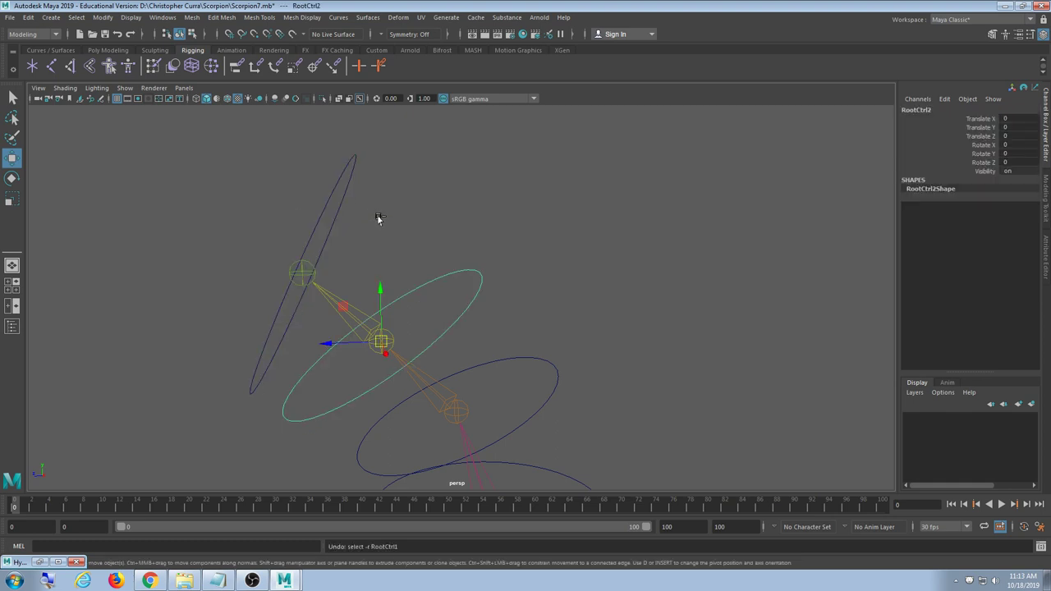
# Reopen the Hypergraph Hierarchy and examine the root, head and claw joints for remaining constraints, undoing the recent selections before minimizing it
pyautogui.click(40, 562)
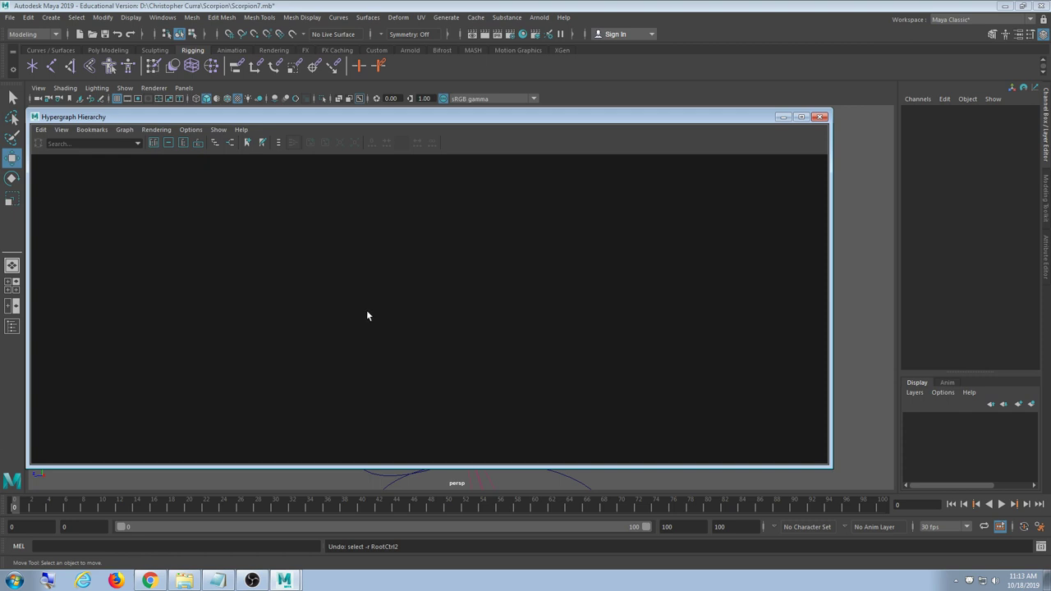
pyautogui.click(382, 477)
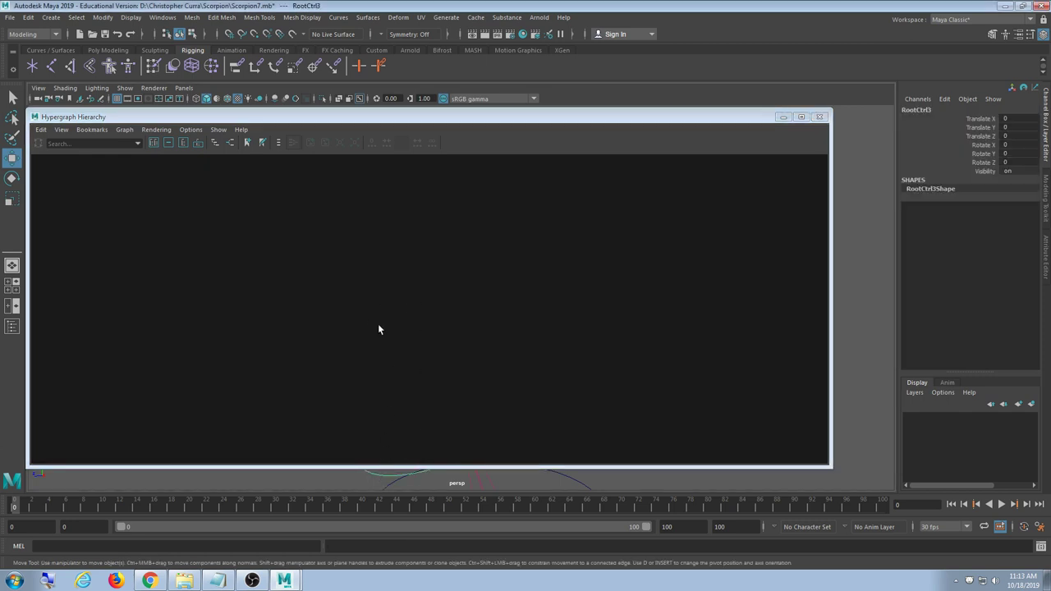
pyautogui.press('f')
pyautogui.scroll(-3, 406, 274)
pyautogui.scroll(-3, 406, 274)
pyautogui.keyDown('alt'); pyautogui.moveTo(357, 366); pyautogui.dragTo(953, 279, button='middle'); pyautogui.keyUp('alt')
pyautogui.keyDown('alt'); pyautogui.moveTo(63, 329); pyautogui.dragTo(303, 310, button='middle'); pyautogui.keyUp('alt')
pyautogui.scroll(-6, 303, 306)
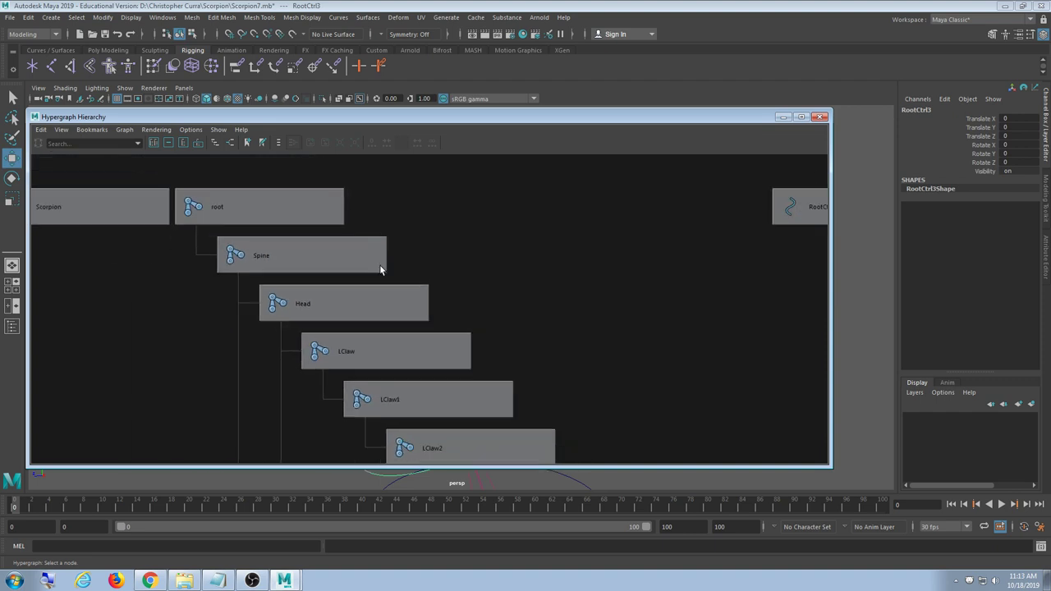
pyautogui.keyDown('alt'); pyautogui.moveTo(507, 462); pyautogui.dragTo(487, 329, button='middle'); pyautogui.keyUp('alt')
pyautogui.hotkey('ctrl', 'z')
pyautogui.hotkey('ctrl', 'z')
pyautogui.hotkey('ctrl', 'z')
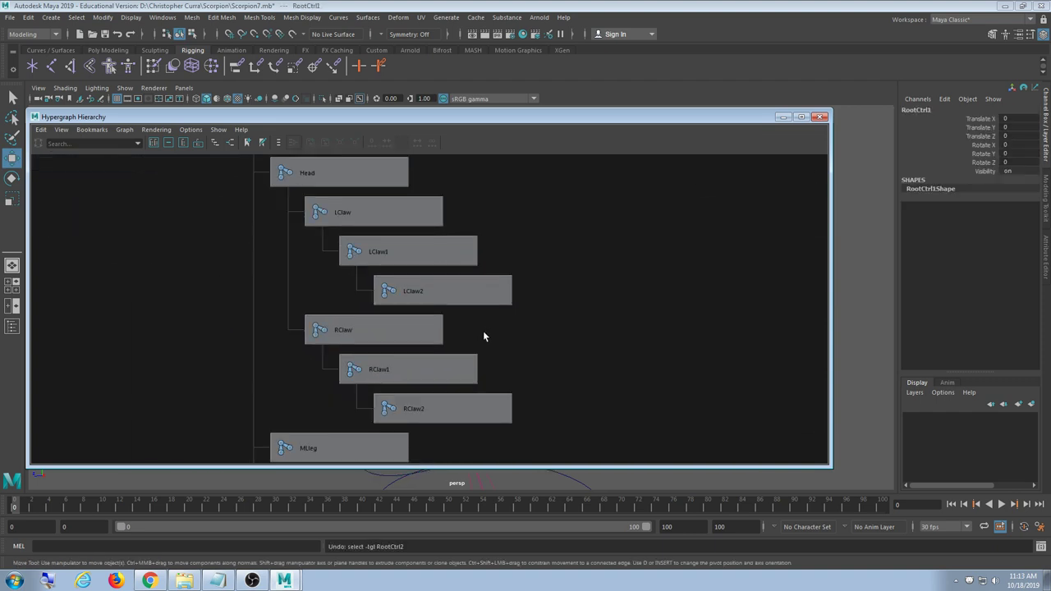
pyautogui.click(783, 117)
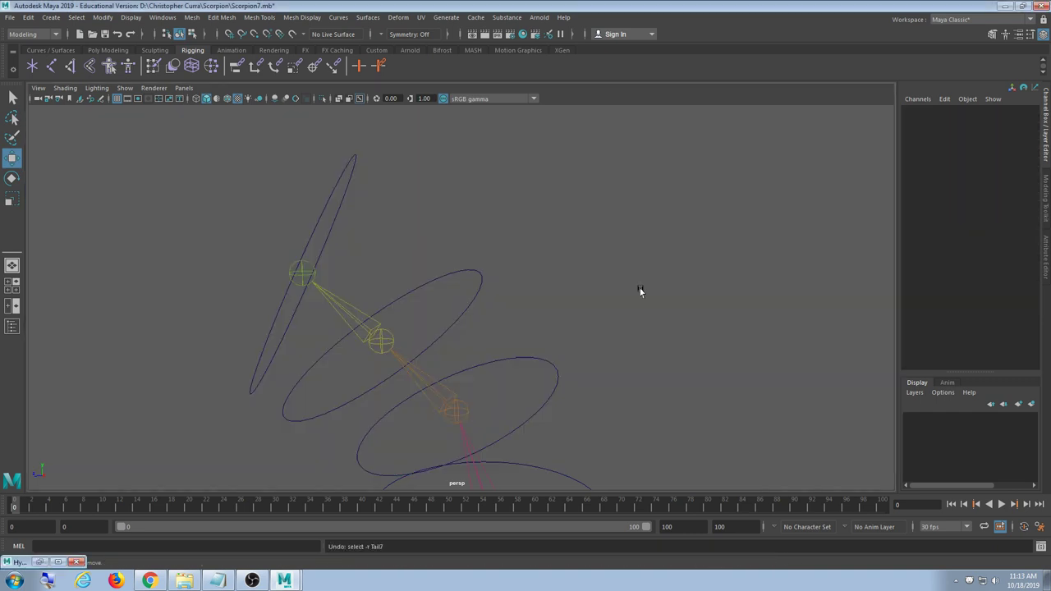
# Select the tail controls RootCtrl1 and RootCtrl2 and examine the Freeze Transformations options and the Match Transformations commands
pyautogui.scroll(-5, 548, 308)
pyautogui.scroll(4, 451, 337)
pyautogui.keyDown('alt'); pyautogui.moveTo(451, 338); pyautogui.dragTo(460, 338); pyautogui.keyUp('alt')
pyautogui.moveTo(351, 147); pyautogui.dragTo(330, 182)
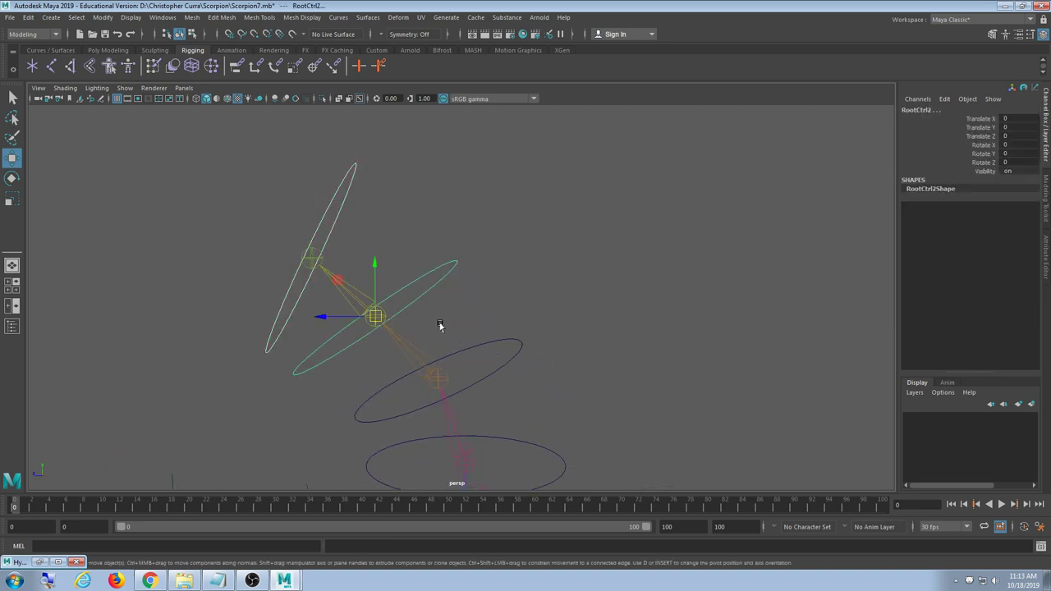
pyautogui.click(103, 17)
pyautogui.moveTo(28, 17)
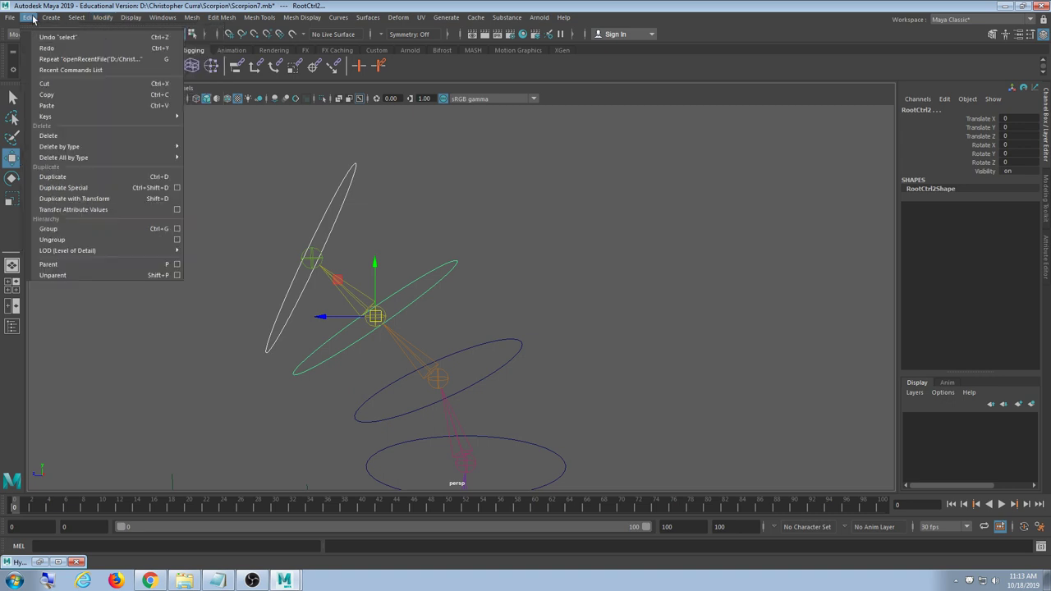
pyautogui.moveTo(74, 149)
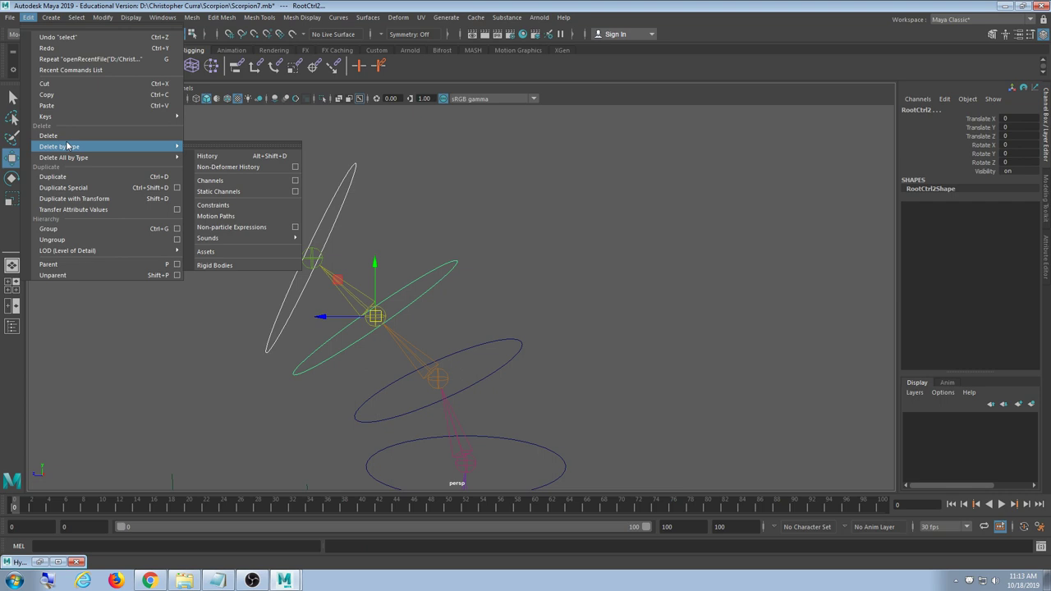
pyautogui.moveTo(102, 18)
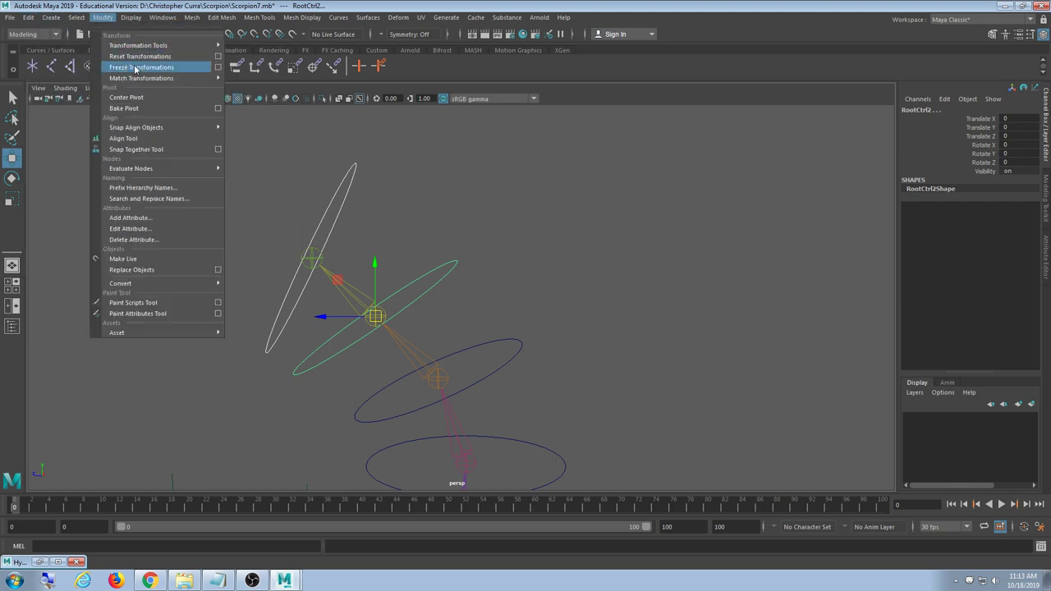
pyautogui.click(219, 67)
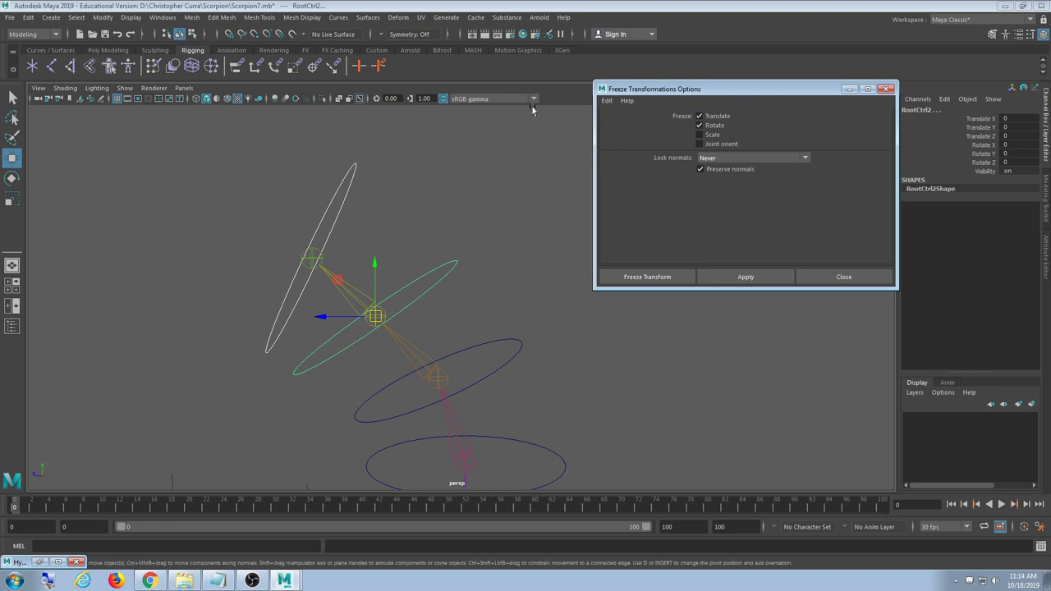
pyautogui.click(103, 17)
pyautogui.moveTo(124, 79)
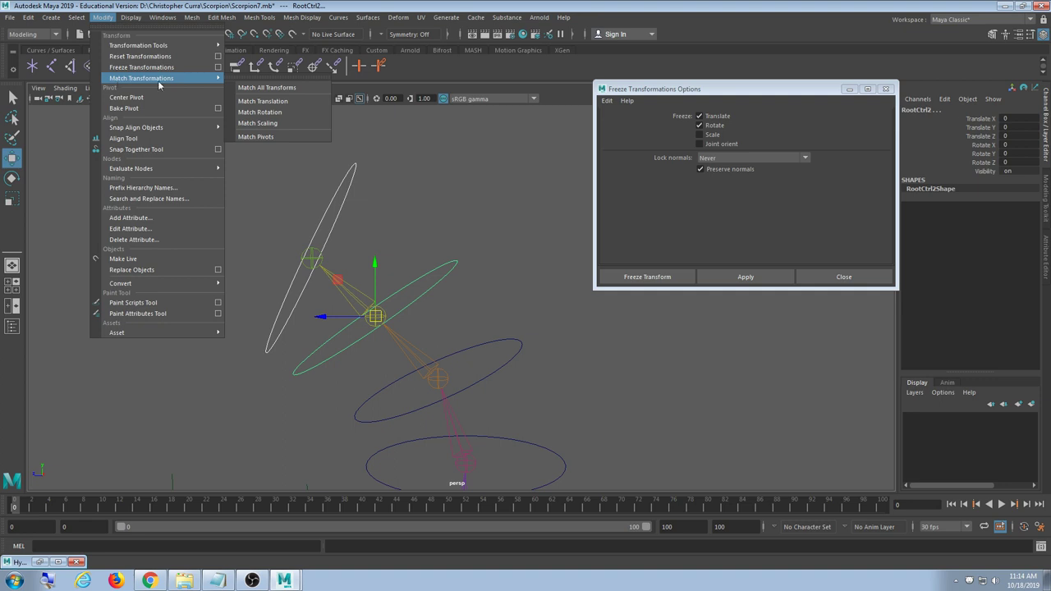
pyautogui.click(458, 122)
# Try to parent RootCtrl1 under RootCtrl2 with Preserve position turned off, and undo the parenting
pyautogui.click(45, 20)
pyautogui.moveTo(32, 21)
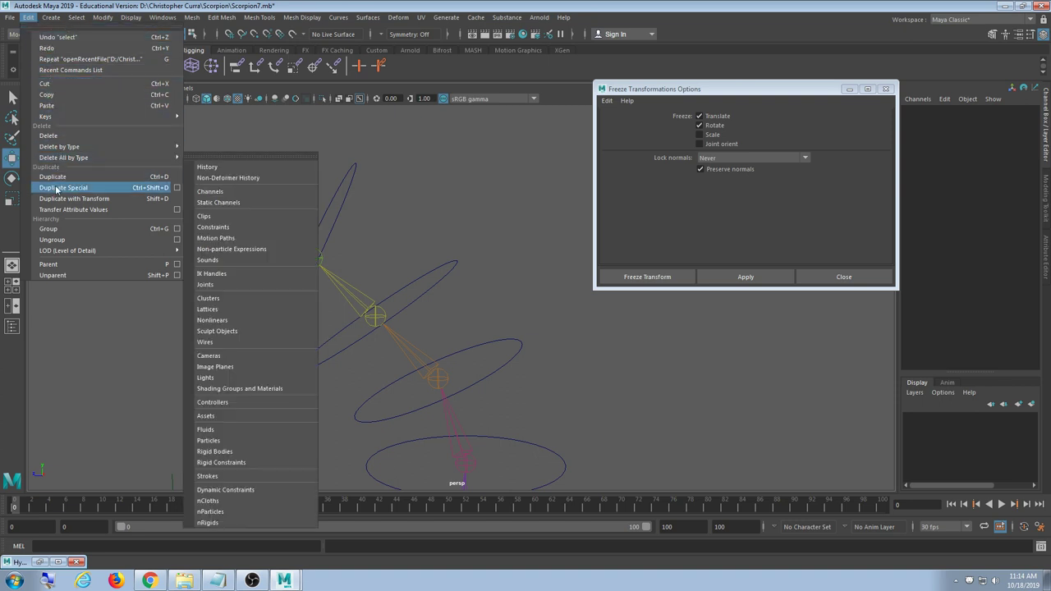
pyautogui.click(176, 265)
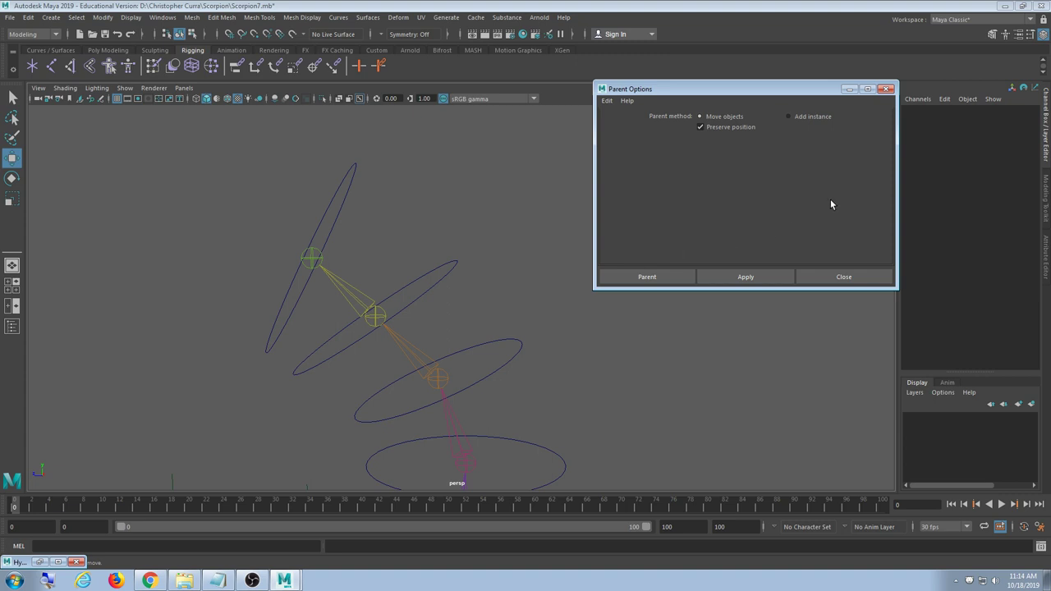
pyautogui.moveTo(324, 164); pyautogui.dragTo(348, 203)
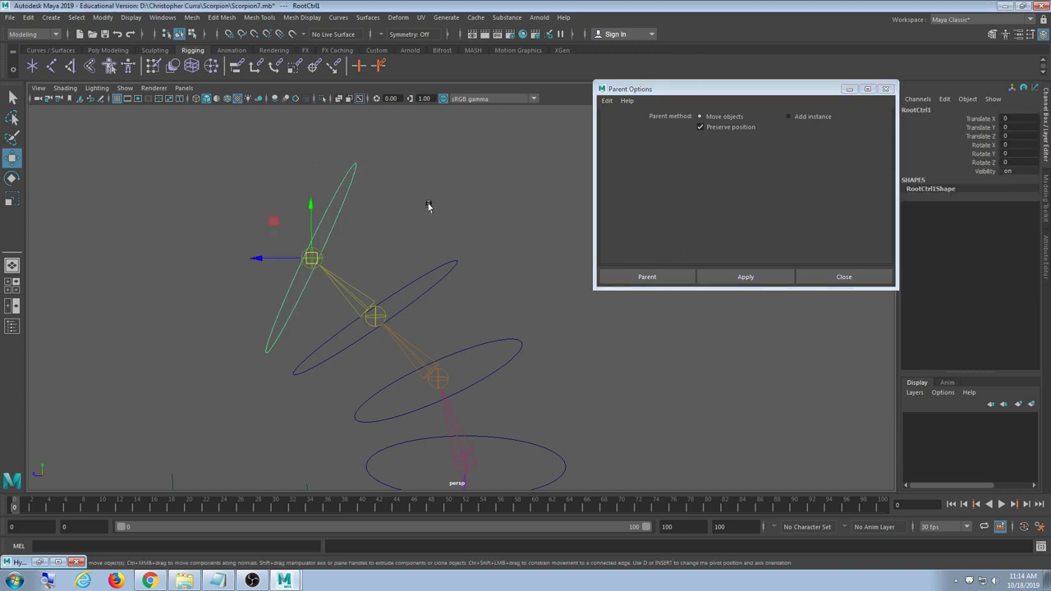
pyautogui.keyDown('shift'); pyautogui.moveTo(427, 206); pyautogui.dragTo(441, 286); pyautogui.keyUp('shift')
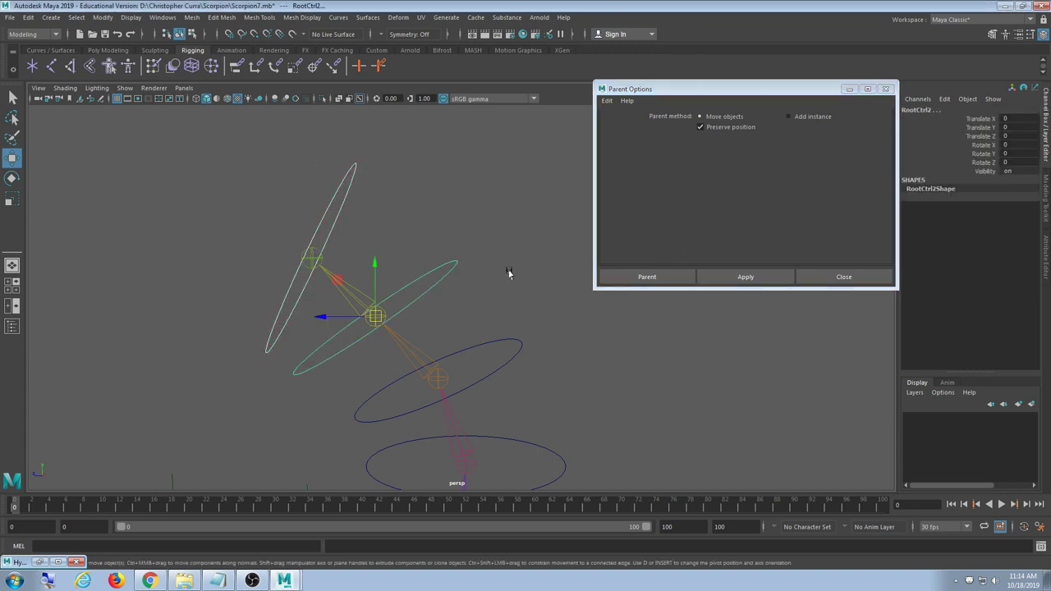
pyautogui.click(729, 129)
pyautogui.click(743, 272)
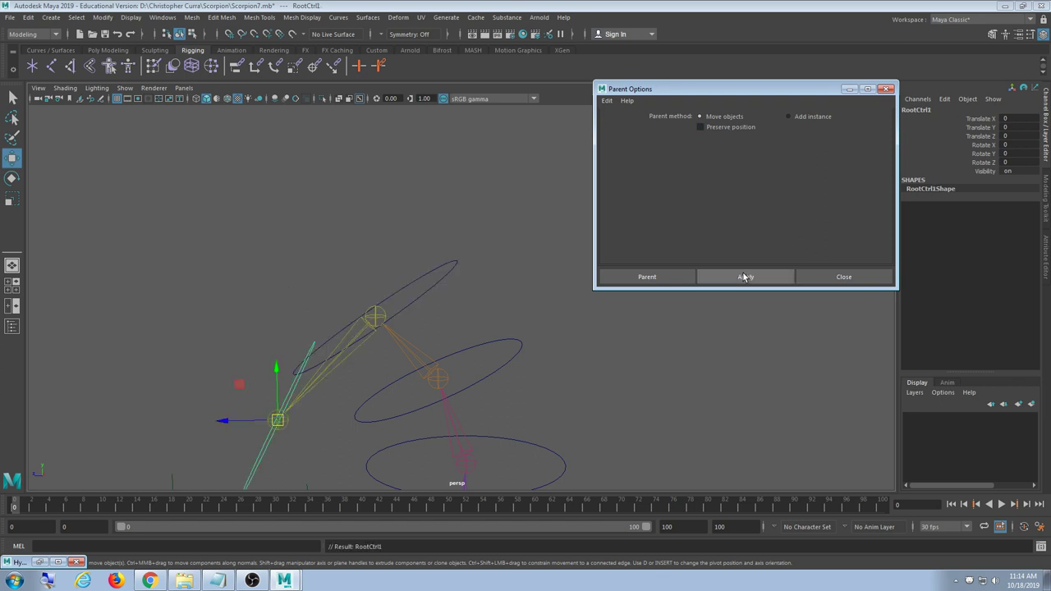
pyautogui.hotkey('ctrl', 'z')
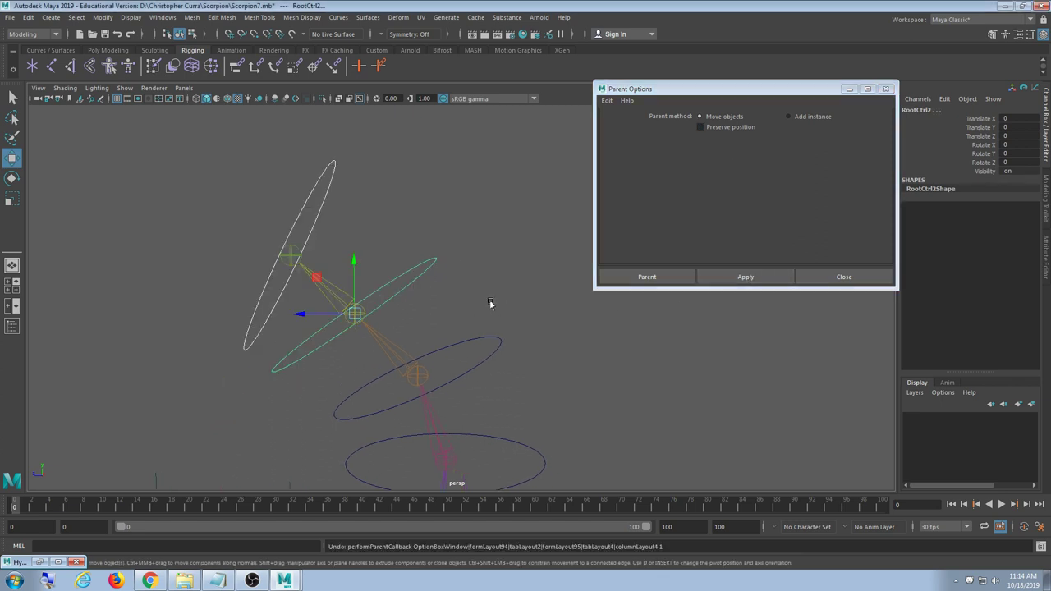
# Try to parent RootCtrl1 under RootCtrl2 using the Add instance method, and undo the parenting
pyautogui.click(728, 128)
pyautogui.click(805, 119)
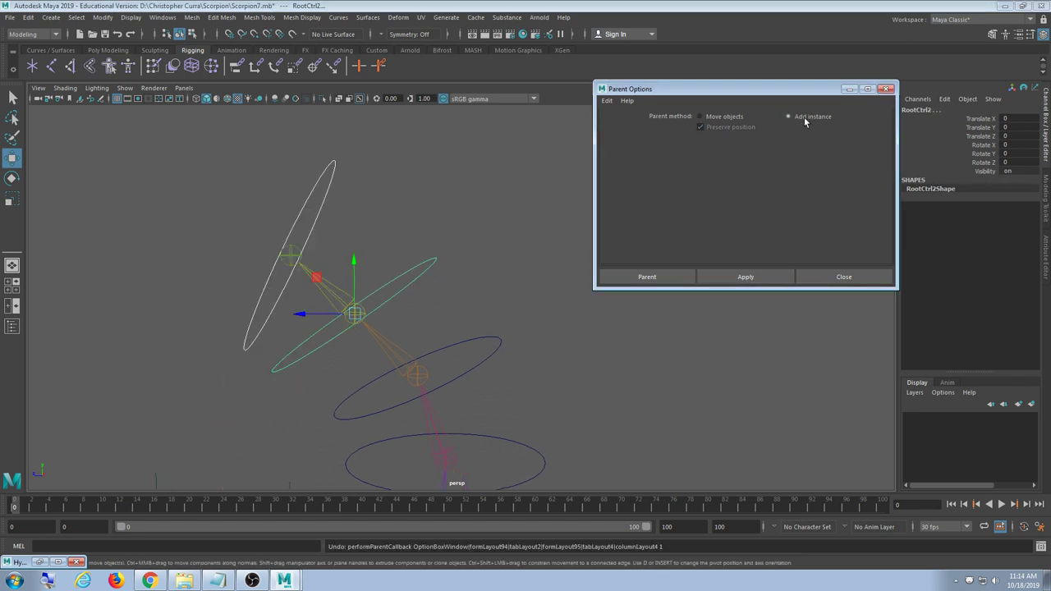
pyautogui.click(724, 118)
pyautogui.click(820, 117)
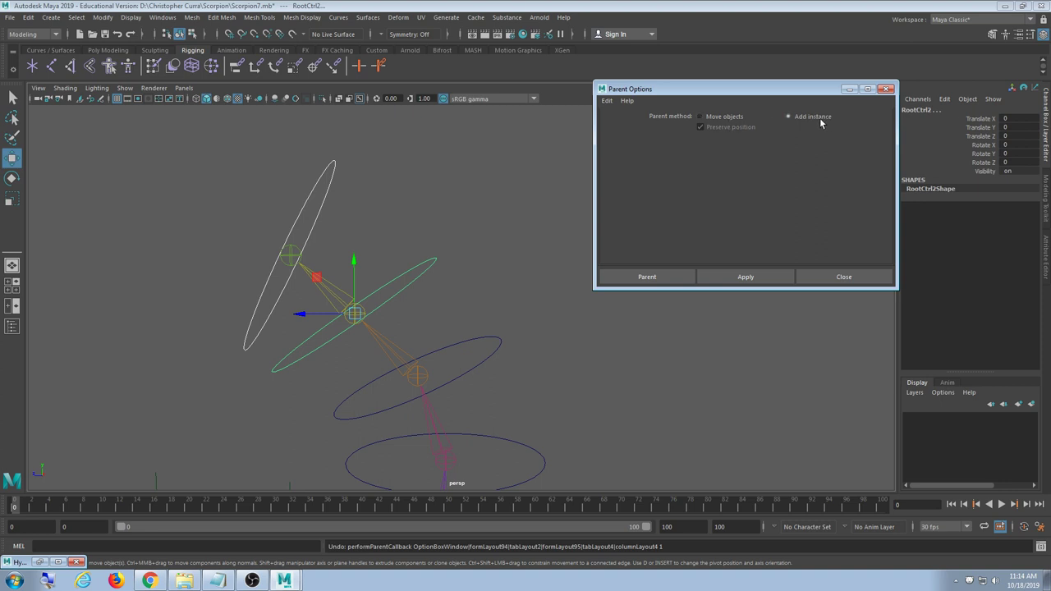
pyautogui.click(722, 276)
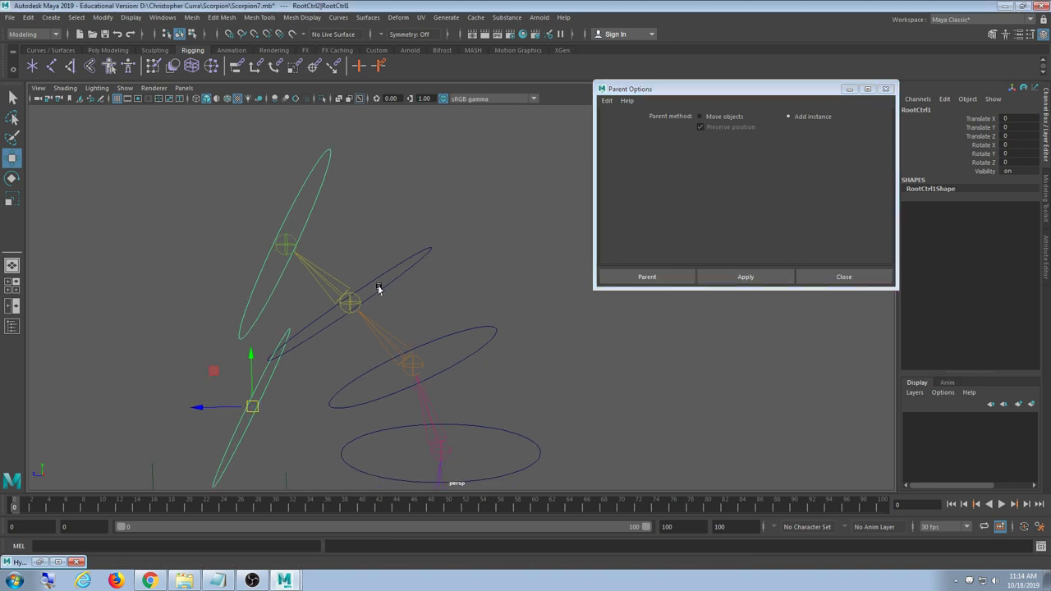
pyautogui.hotkey('ctrl', 'z')
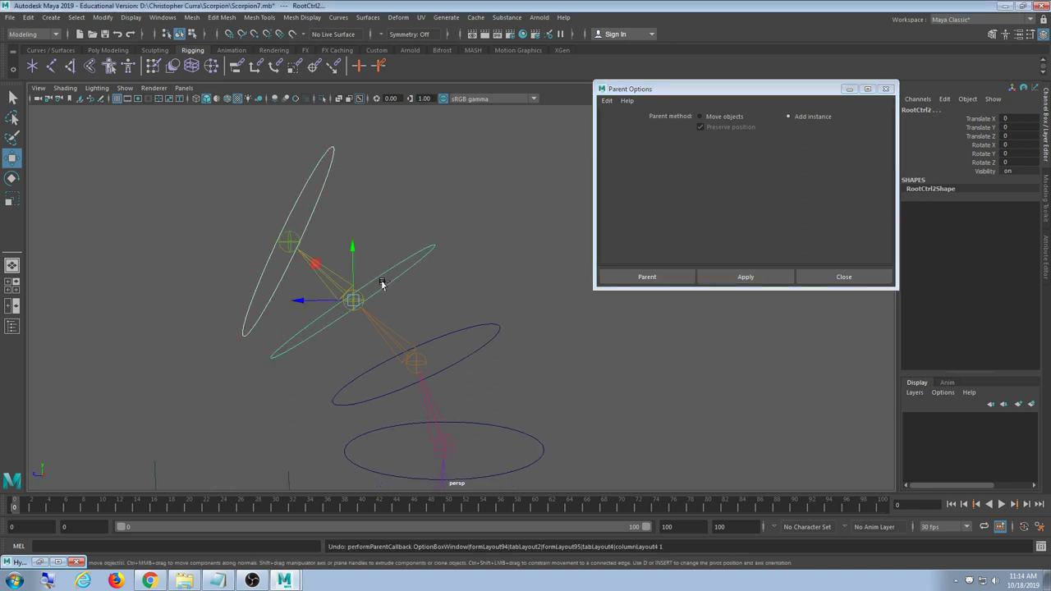
# Try parenting RootCtrl1 under RootCtrl2 again with the Move objects method, undo it and close the Parent Options
pyautogui.click(726, 117)
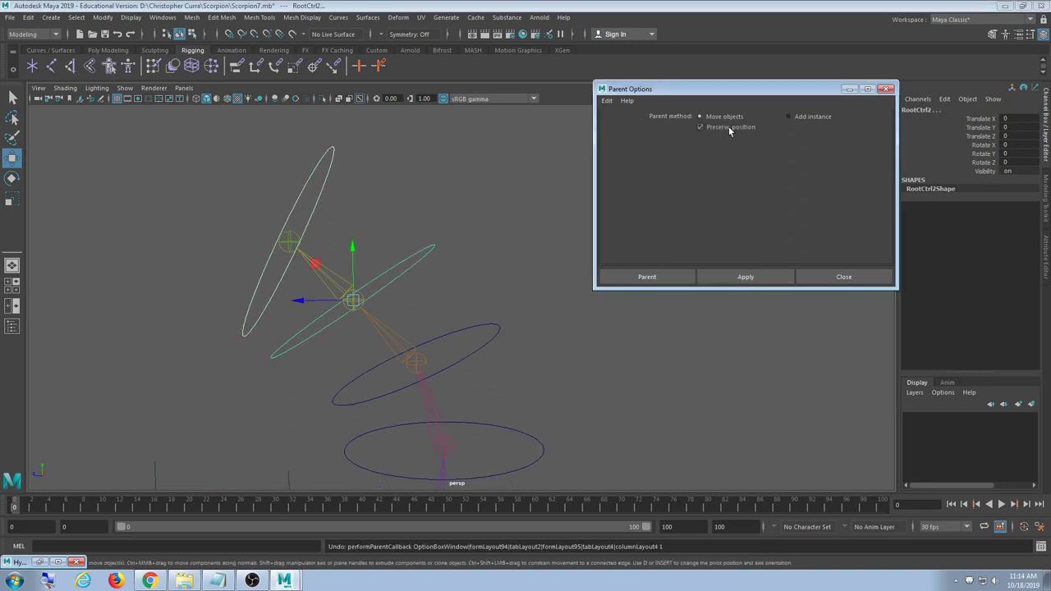
pyautogui.click(745, 277)
pyautogui.keyDown('alt'); pyautogui.moveTo(399, 305); pyautogui.dragTo(471, 293, button='middle'); pyautogui.keyUp('alt')
pyautogui.hotkey('ctrl', 'z')
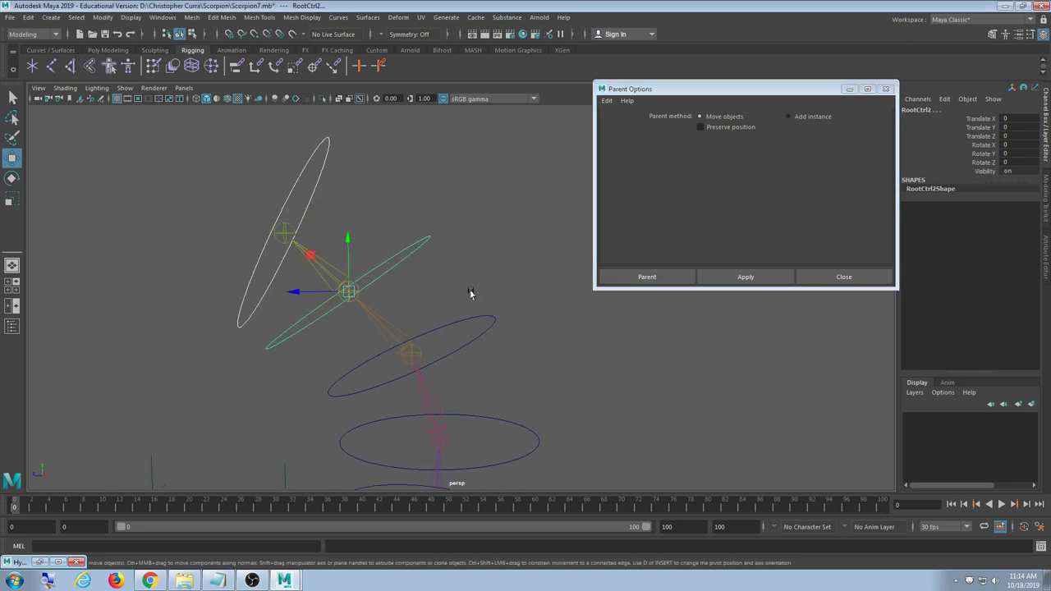
pyautogui.click(846, 278)
# Try resetting the transformations of RootCtrl2 and RootCtrl1 for Translate and Rotate only, with Scale excluded
pyautogui.moveTo(407, 212); pyautogui.dragTo(435, 284)
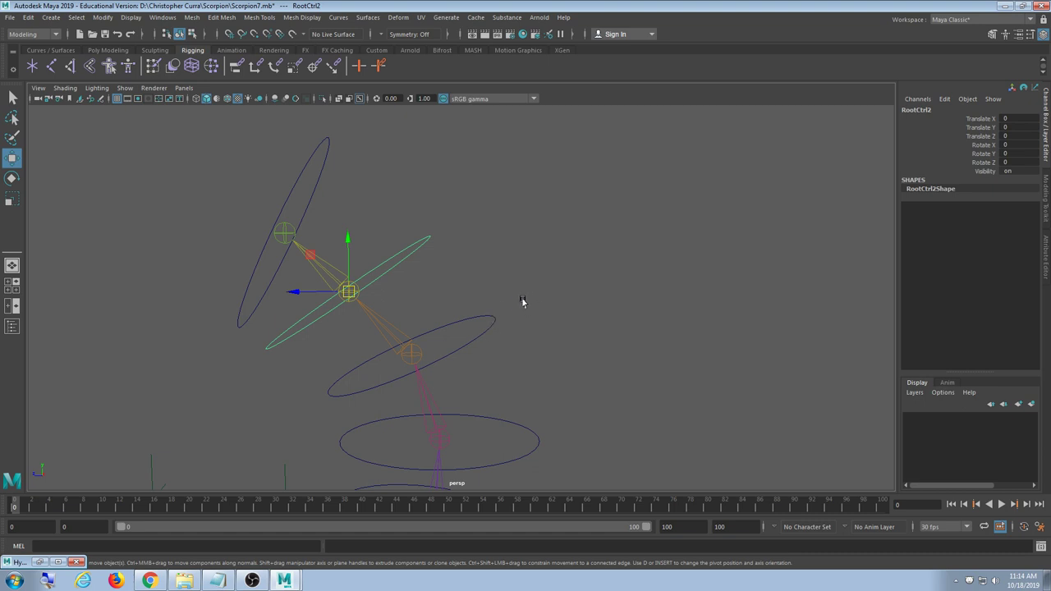
pyautogui.keyDown('shift'); pyautogui.click(308, 199); pyautogui.keyUp('shift')
pyautogui.click(102, 17)
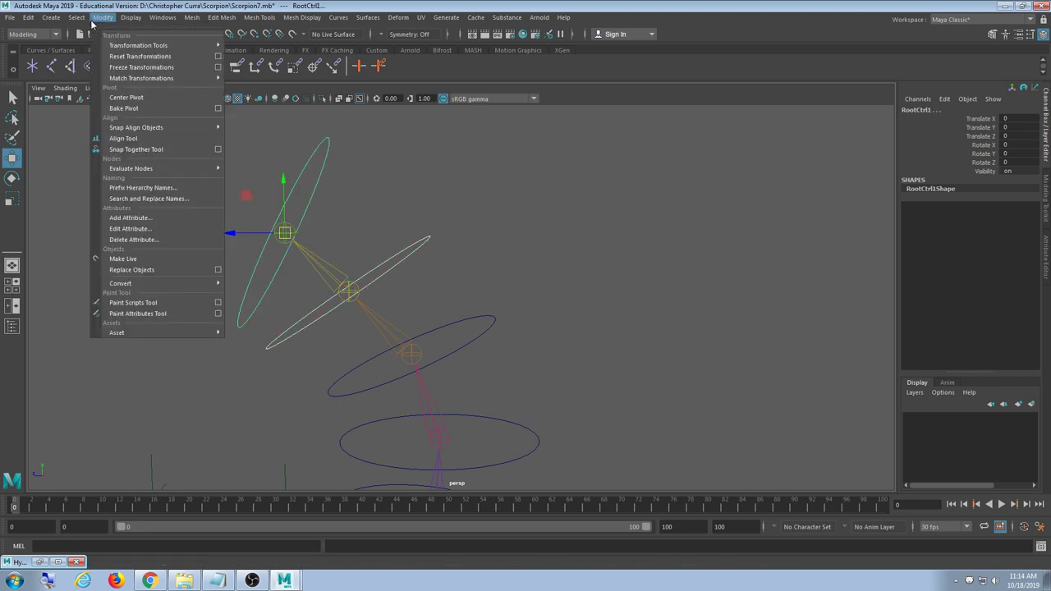
pyautogui.click(219, 56)
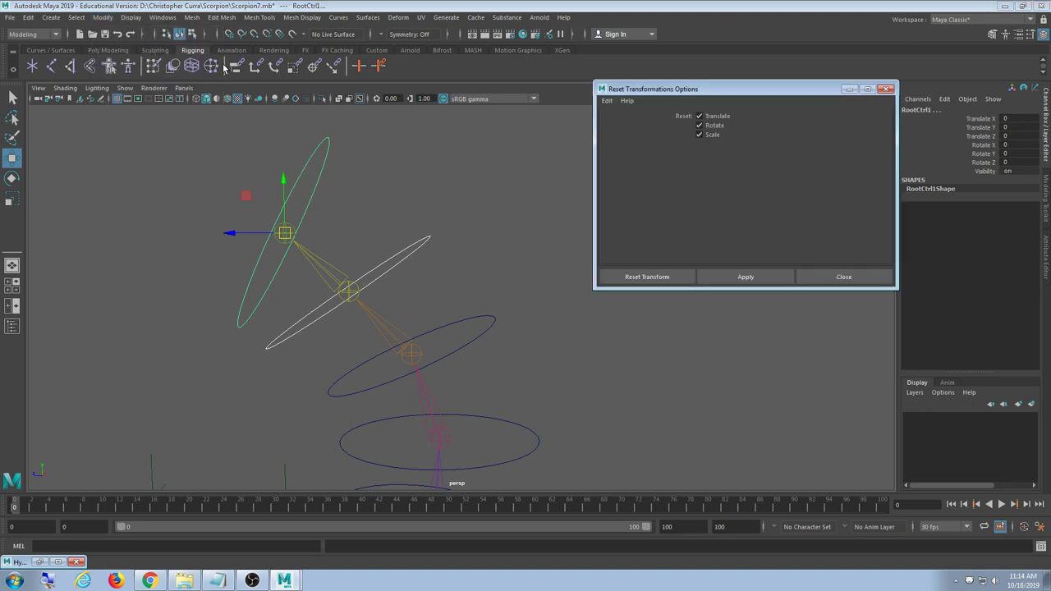
pyautogui.click(710, 136)
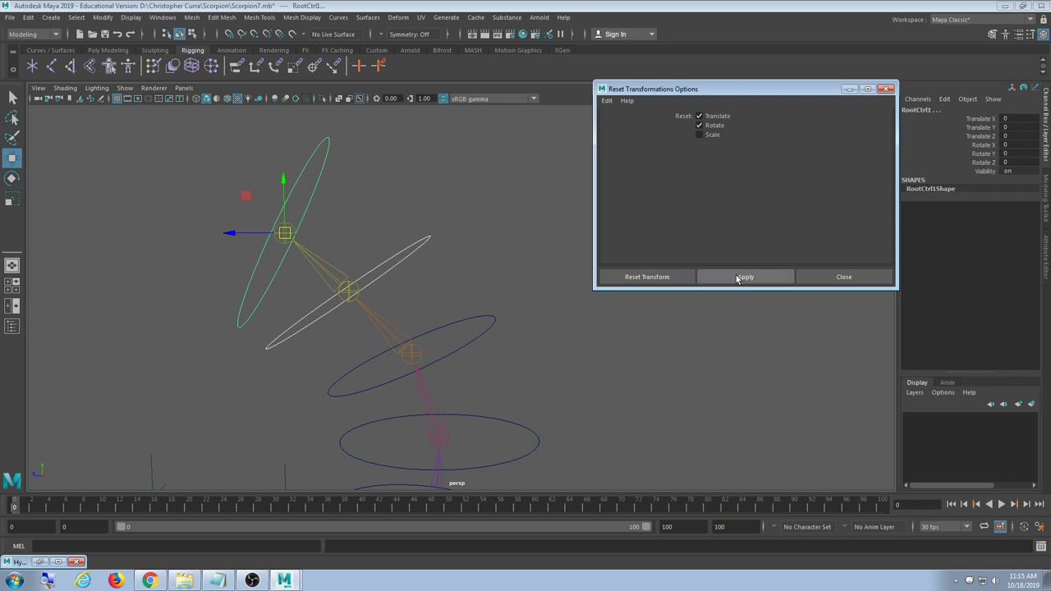
pyautogui.click(737, 277)
# Check the reset's effect on the whole rig, undo the reset and close the Reset Transformations Options
pyautogui.keyDown('alt'); pyautogui.moveTo(484, 370); pyautogui.dragTo(456, 240, button='middle'); pyautogui.keyUp('alt')
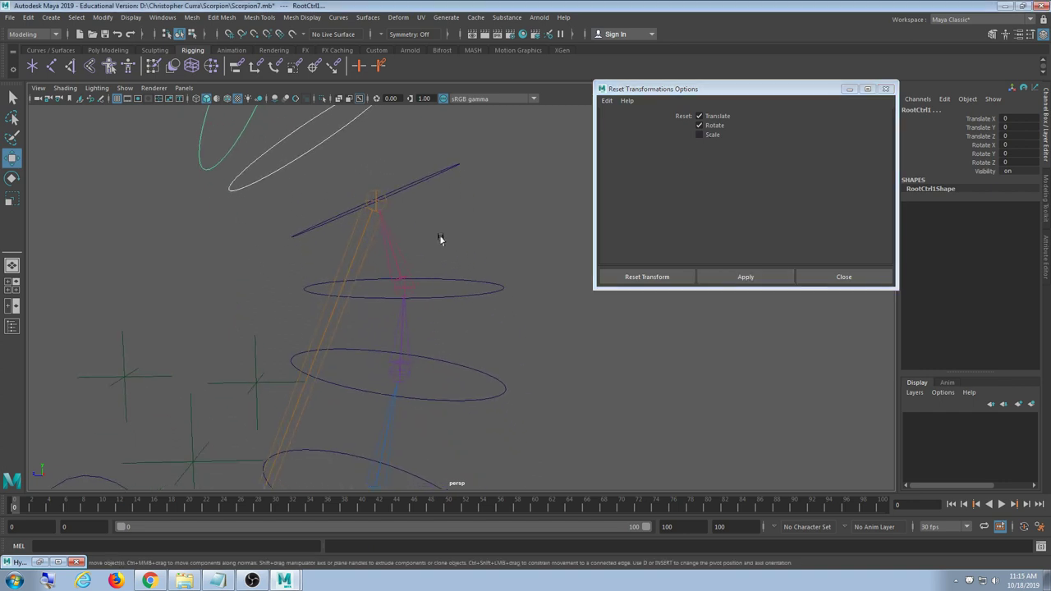
pyautogui.scroll(-5, 441, 240)
pyautogui.keyDown('alt'); pyautogui.moveTo(454, 283); pyautogui.dragTo(460, 288, button='right'); pyautogui.keyUp('alt')
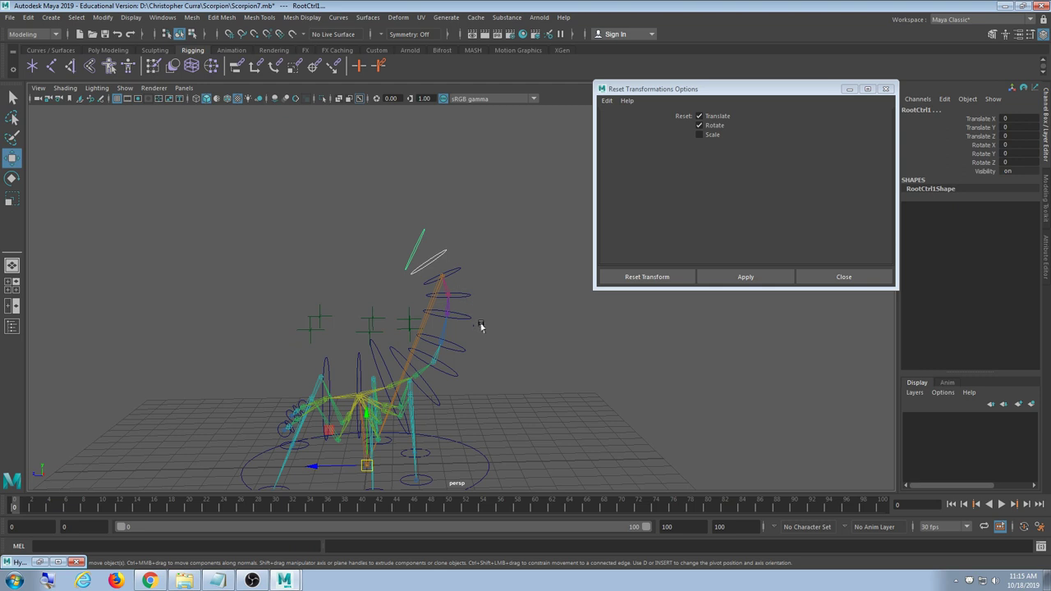
pyautogui.hotkey('ctrl', 'z')
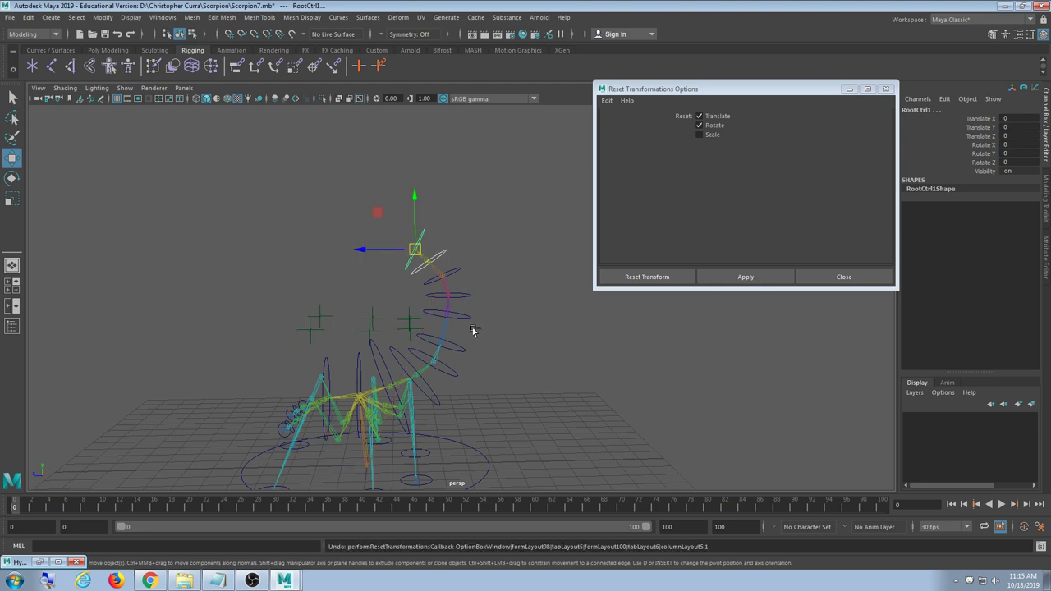
pyautogui.scroll(6, 452, 319)
pyautogui.keyDown('alt'); pyautogui.moveTo(448, 277); pyautogui.dragTo(448, 316, button='middle'); pyautogui.keyUp('alt')
pyautogui.scroll(1, 449, 316)
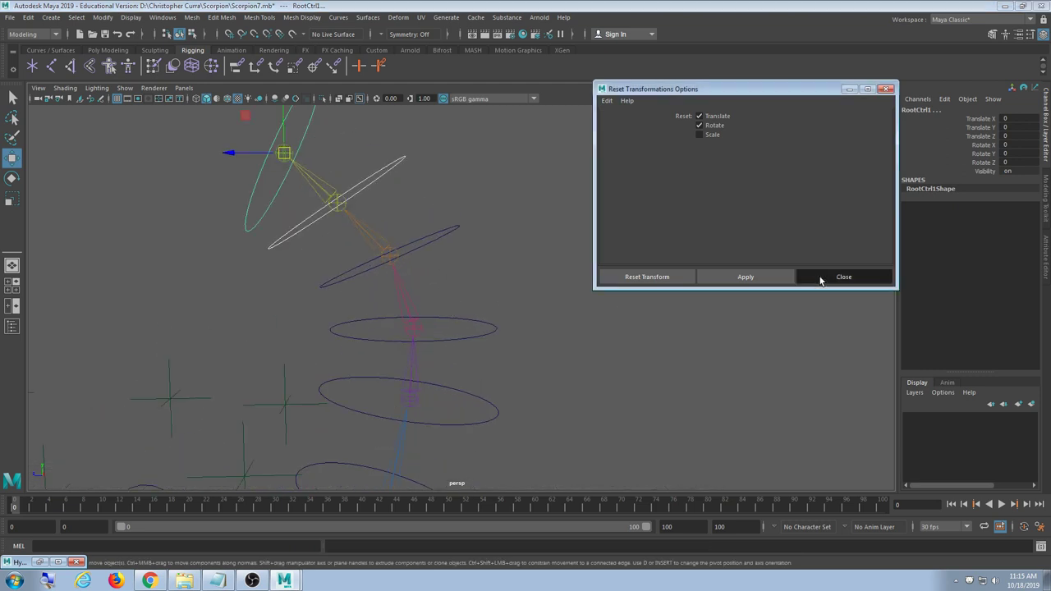
pyautogui.click(817, 277)
# Reopen the Hypergraph Hierarchy and delete the parent constraints of the claw, head, tail, hip, spine and root joints
pyautogui.scroll(-5, 513, 325)
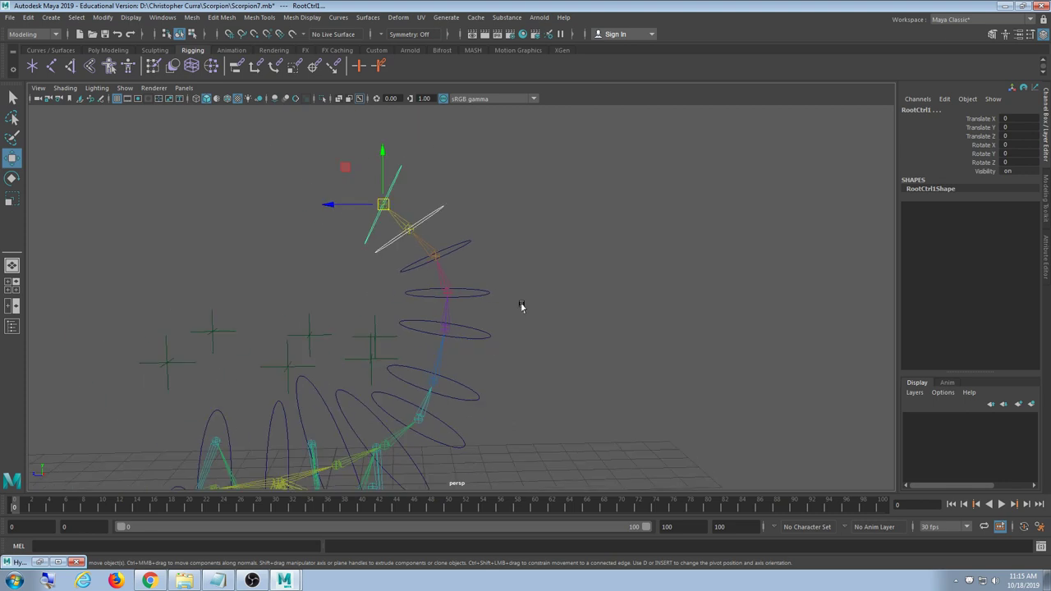
pyautogui.click(39, 562)
pyautogui.scroll(-6, 591, 329)
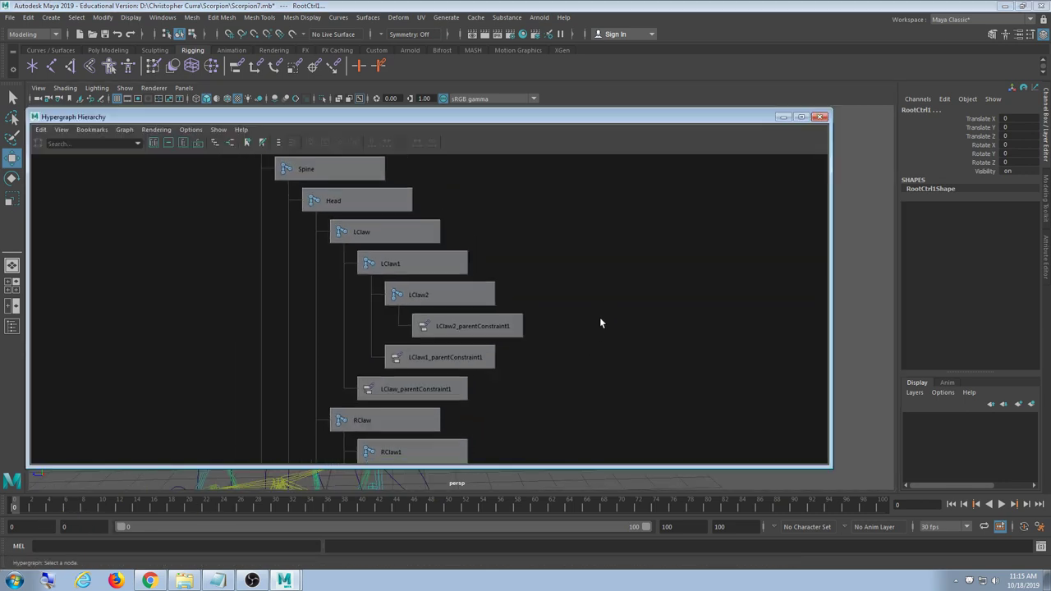
pyautogui.scroll(2, 523, 343)
pyautogui.scroll(-2, 521, 352)
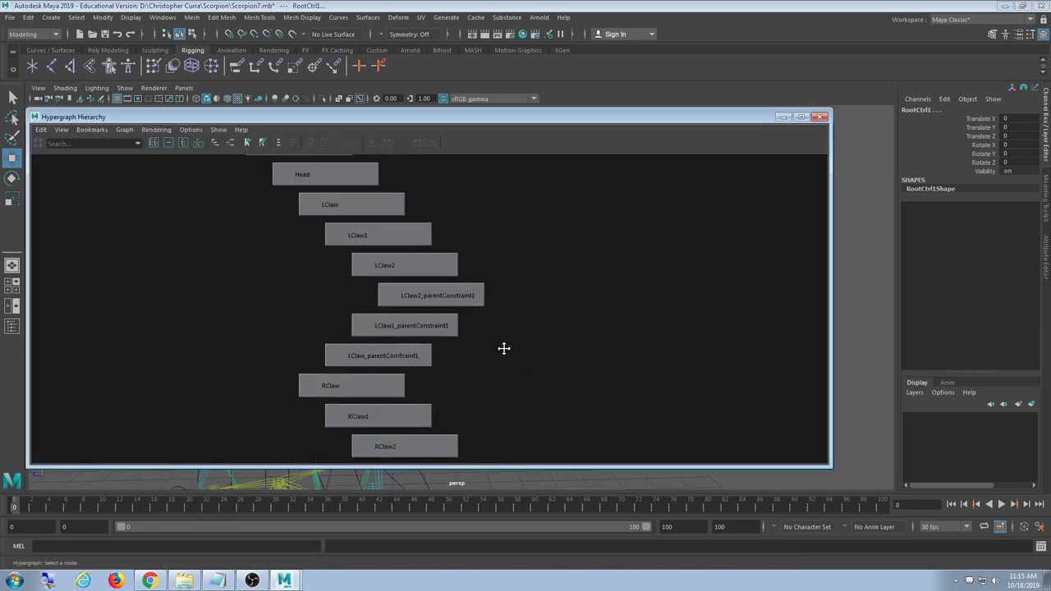
pyautogui.scroll(1, 511, 277)
pyautogui.moveTo(512, 265); pyautogui.dragTo(351, 336)
pyautogui.scroll(2, 453, 363)
pyautogui.keyDown('alt'); pyautogui.moveTo(452, 364); pyautogui.dragTo(429, 236, button='middle'); pyautogui.keyUp('alt')
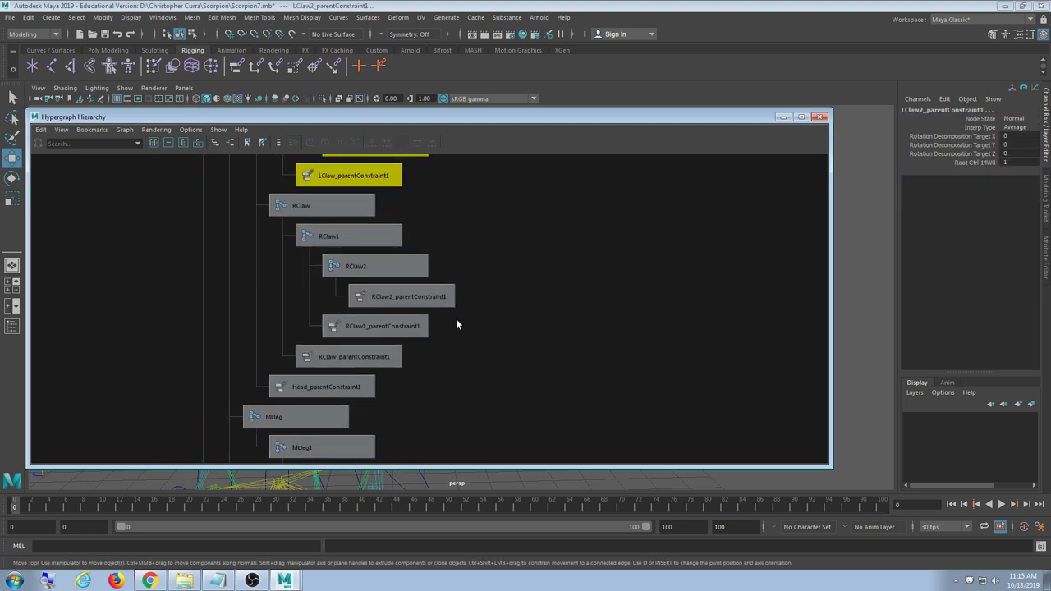
pyautogui.moveTo(487, 296); pyautogui.dragTo(368, 389)
pyautogui.keyDown('alt'); pyautogui.moveTo(387, 424); pyautogui.dragTo(406, 230, button='middle'); pyautogui.keyUp('alt')
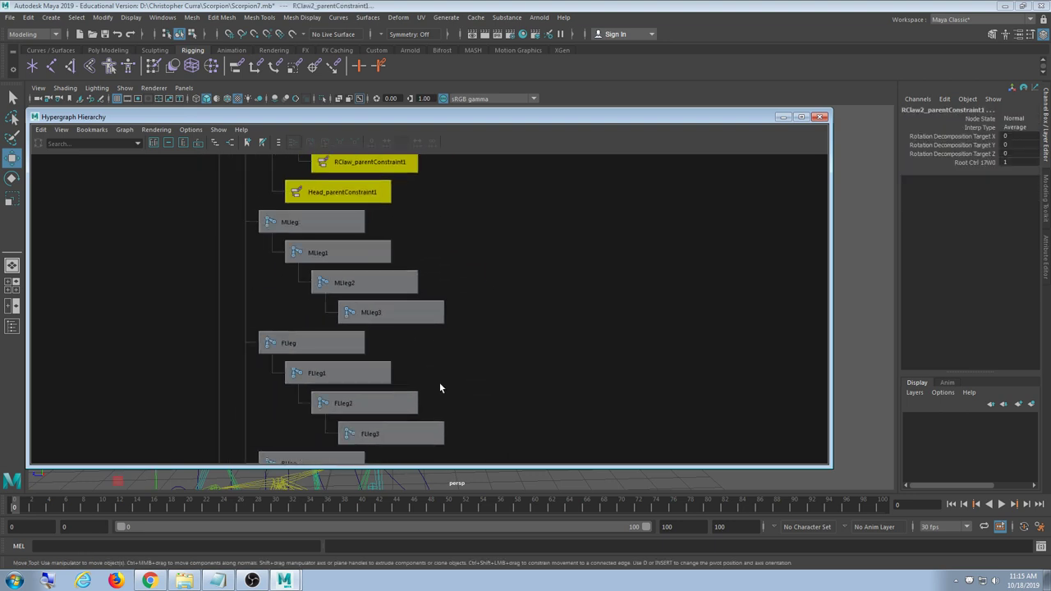
pyautogui.keyDown('alt'); pyautogui.moveTo(439, 382); pyautogui.dragTo(415, 204, button='middle'); pyautogui.keyUp('alt')
pyautogui.scroll(1, 414, 388)
pyautogui.keyDown('alt'); pyautogui.moveTo(414, 394); pyautogui.dragTo(408, 365, button='middle'); pyautogui.keyUp('alt')
pyautogui.keyDown('alt'); pyautogui.moveTo(366, 292); pyautogui.dragTo(314, 184, button='middle'); pyautogui.keyUp('alt')
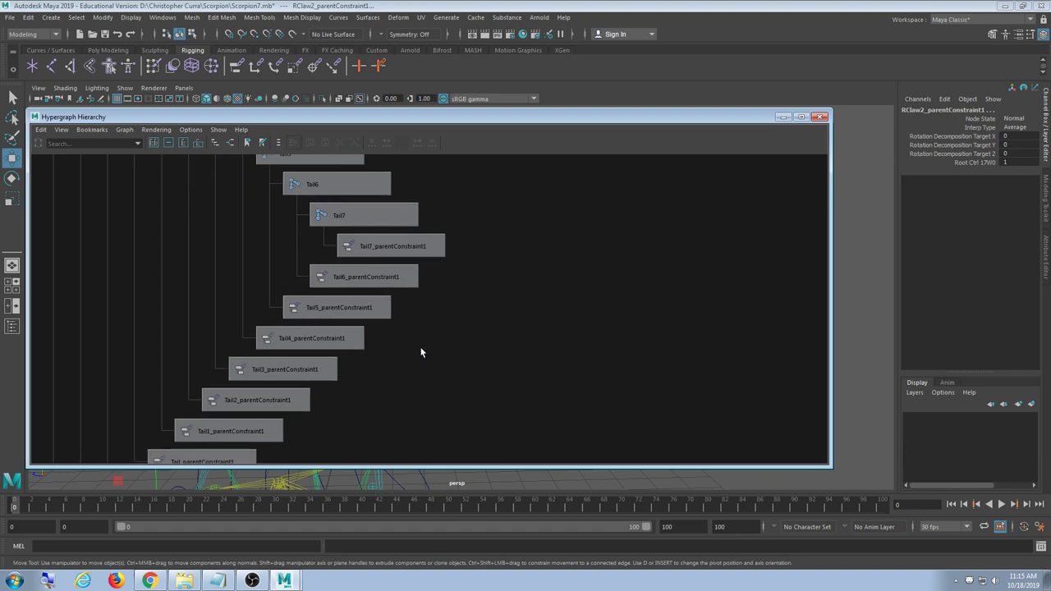
pyautogui.keyDown('alt'); pyautogui.moveTo(491, 293); pyautogui.dragTo(563, 245, button='middle'); pyautogui.keyUp('alt')
pyautogui.scroll(-2, 556, 258)
pyautogui.keyDown('alt'); pyautogui.moveTo(504, 322); pyautogui.dragTo(479, 348, button='middle'); pyautogui.keyUp('alt')
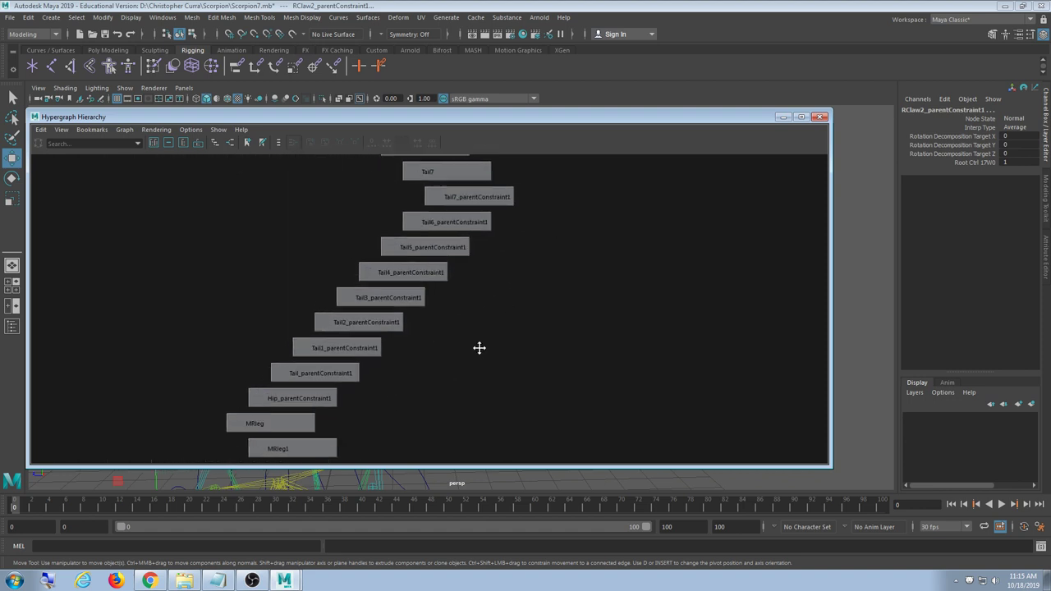
pyautogui.moveTo(539, 197); pyautogui.dragTo(311, 395)
pyautogui.keyDown('alt'); pyautogui.moveTo(368, 444); pyautogui.dragTo(378, 320, button='middle'); pyautogui.keyUp('alt')
pyautogui.keyDown('alt'); pyautogui.moveTo(389, 419); pyautogui.dragTo(411, 206, button='middle'); pyautogui.keyUp('alt')
pyautogui.keyDown('alt'); pyautogui.moveTo(398, 448); pyautogui.dragTo(419, 252, button='middle'); pyautogui.keyUp('alt')
pyautogui.moveTo(402, 300); pyautogui.dragTo(326, 340)
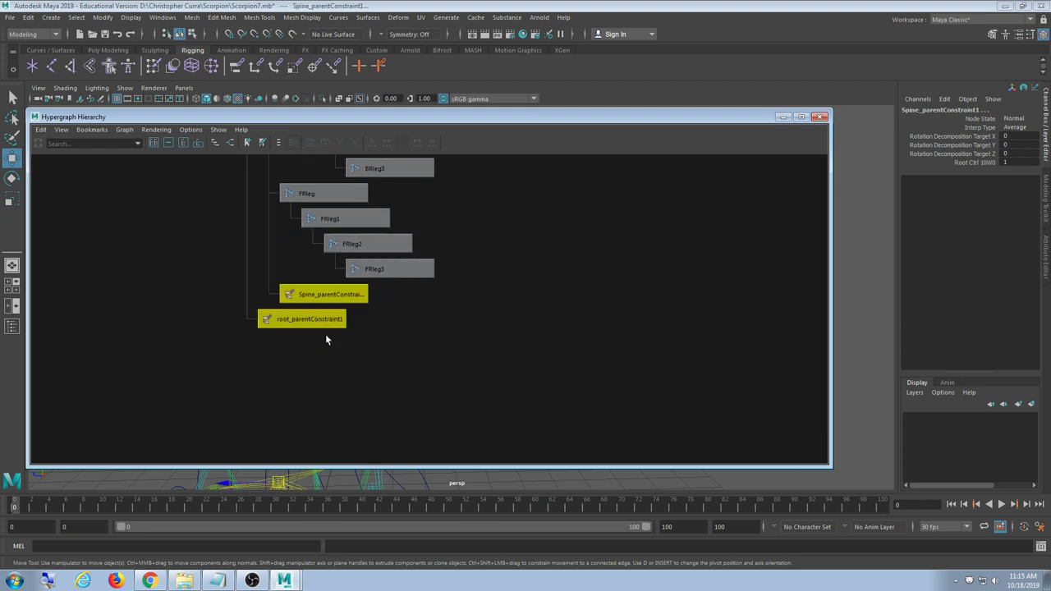
pyautogui.press('Delete')
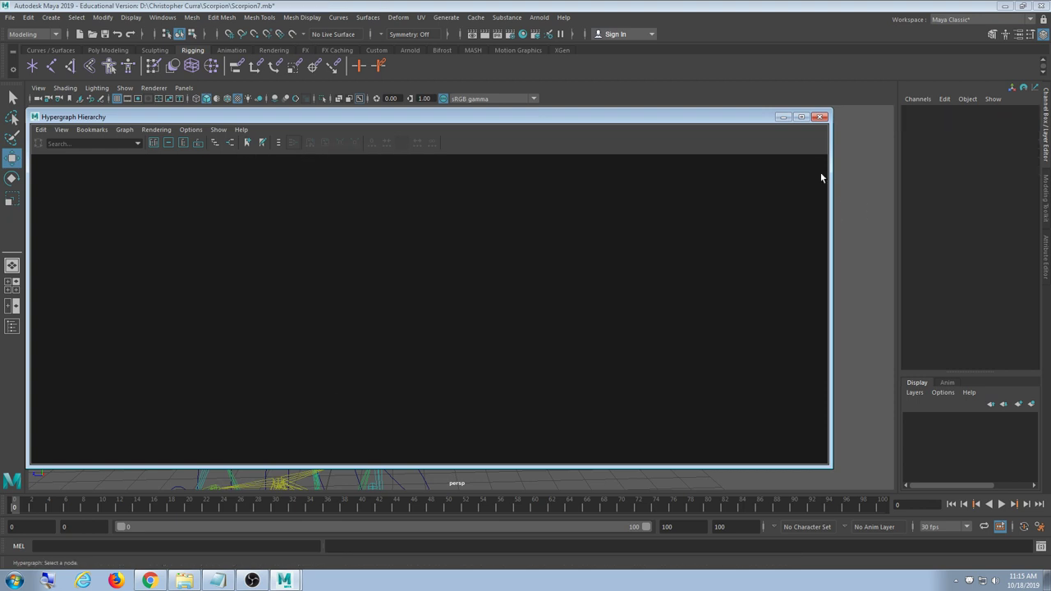
# Close the Hypergraph Hierarchy, try parenting RootCtrl1 under RootCtrl2, then undo it and clear the selection
pyautogui.click(821, 117)
pyautogui.keyDown('alt'); pyautogui.moveTo(611, 145); pyautogui.dragTo(537, 291, button='middle'); pyautogui.keyUp('alt')
pyautogui.scroll(4, 537, 291)
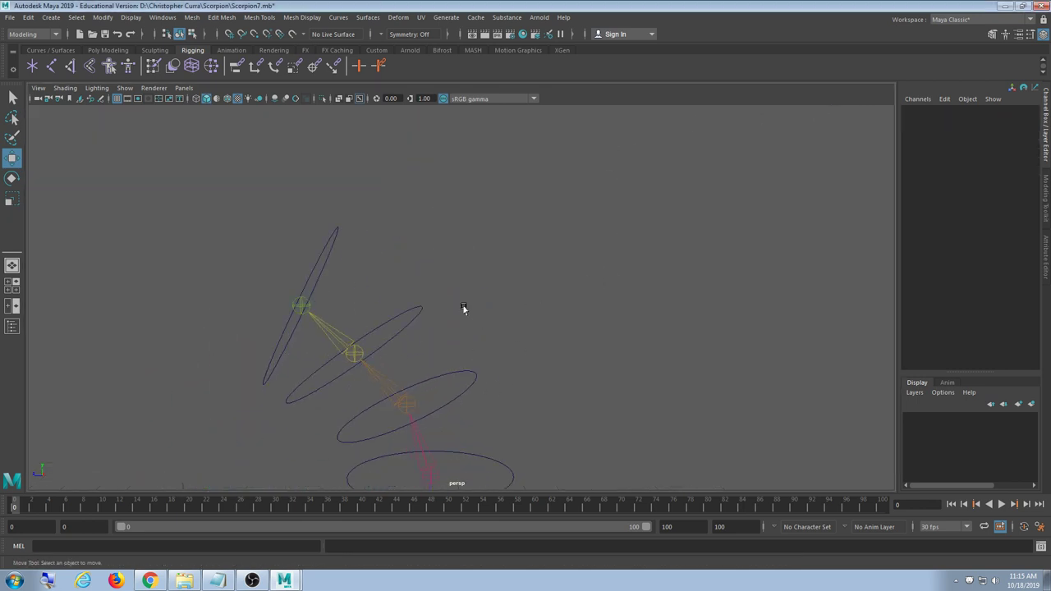
pyautogui.moveTo(317, 213); pyautogui.dragTo(358, 264)
pyautogui.keyDown('shift'); pyautogui.moveTo(414, 278); pyautogui.dragTo(432, 349); pyautogui.keyUp('shift')
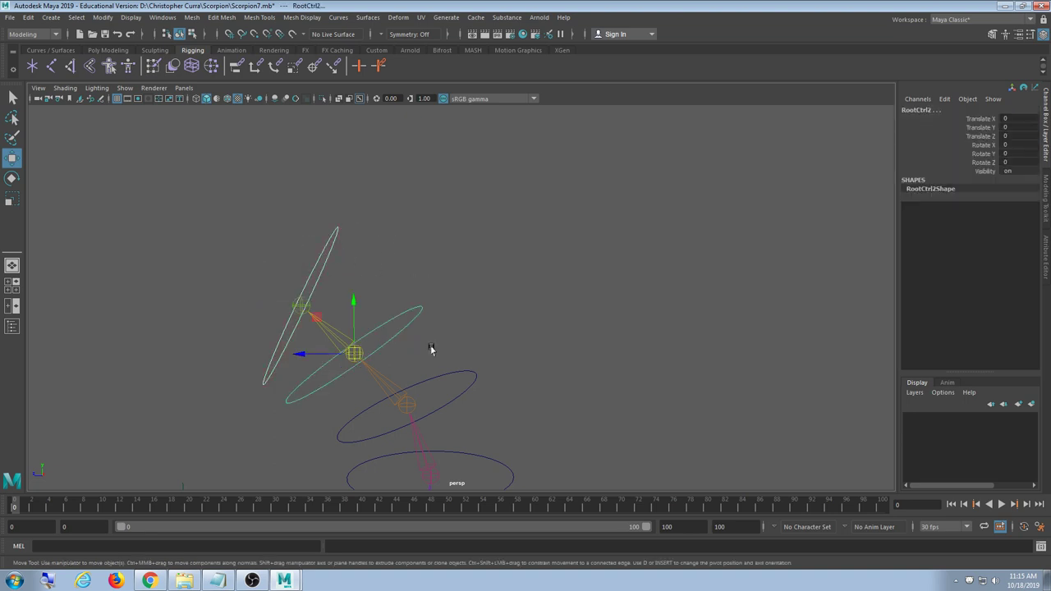
pyautogui.press('p')
pyautogui.hotkey('ctrl', 'z')
pyautogui.click(366, 216)
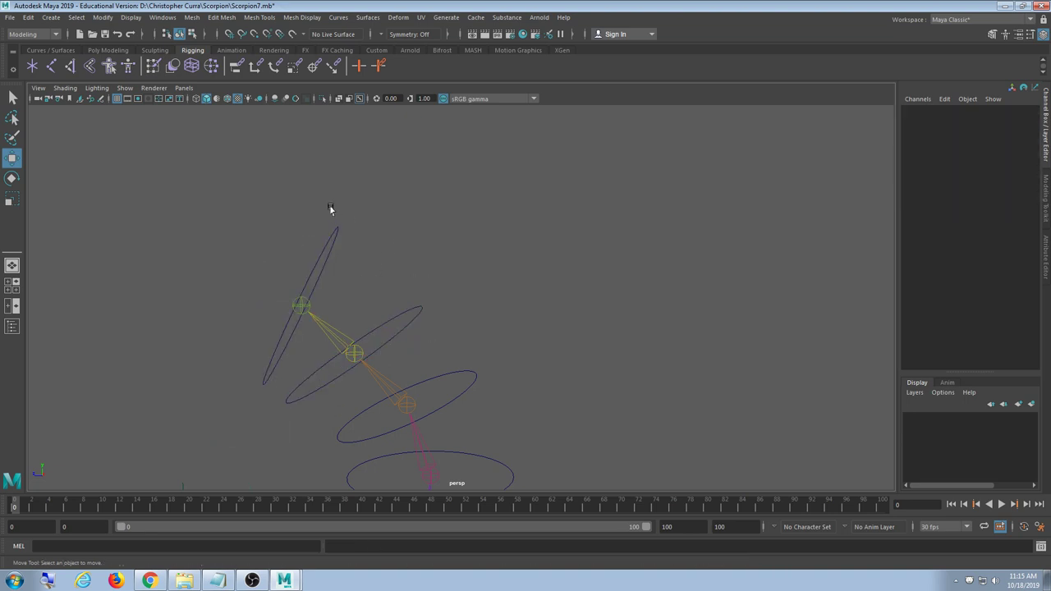
# Try Match Transformations on RootCtrl1 with RootCtrl2 as the target, and undo the match
pyautogui.moveTo(328, 205); pyautogui.dragTo(343, 249)
pyautogui.keyDown('shift'); pyautogui.moveTo(403, 293); pyautogui.dragTo(422, 349); pyautogui.keyUp('shift')
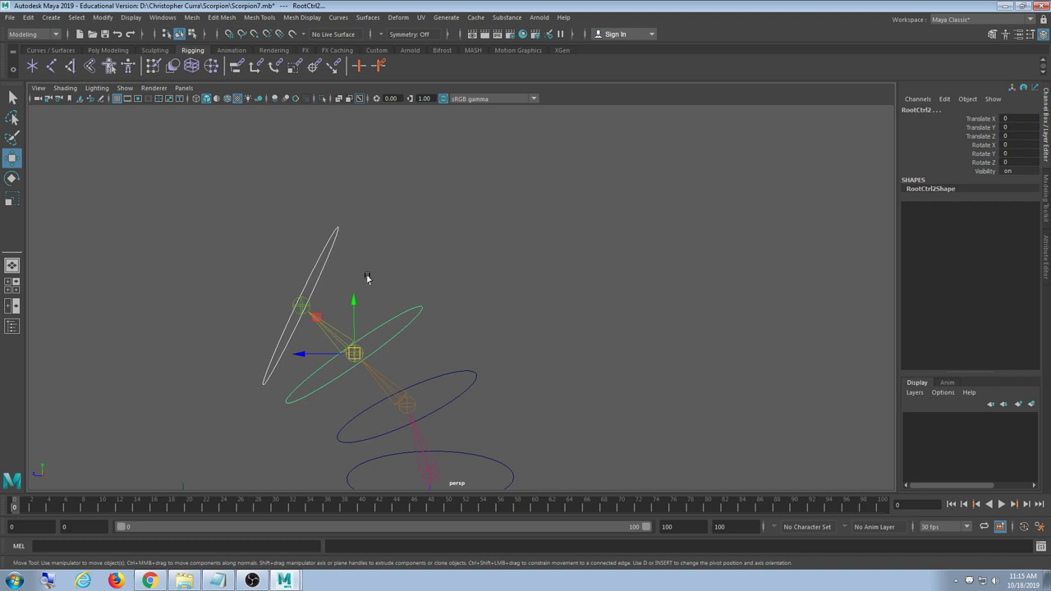
pyautogui.click(103, 17)
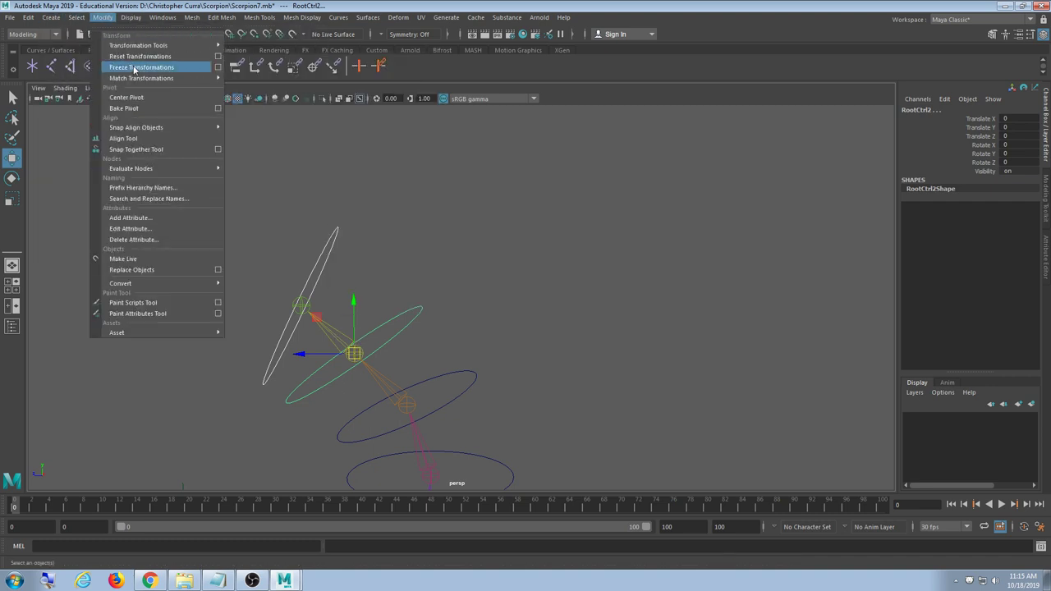
pyautogui.moveTo(141, 82)
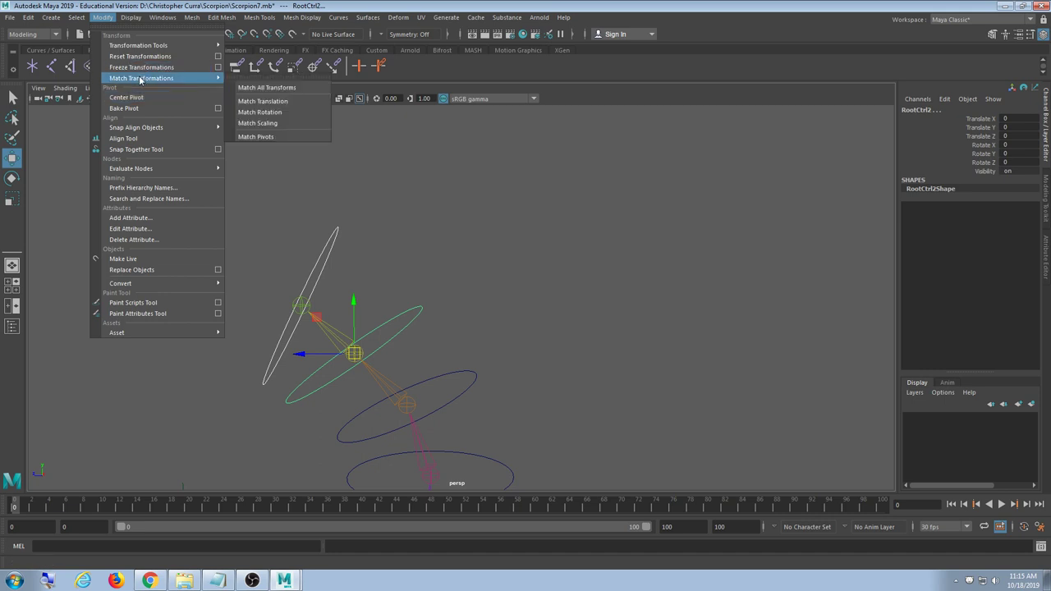
pyautogui.click(311, 94)
pyautogui.hotkey('ctrl', 'z')
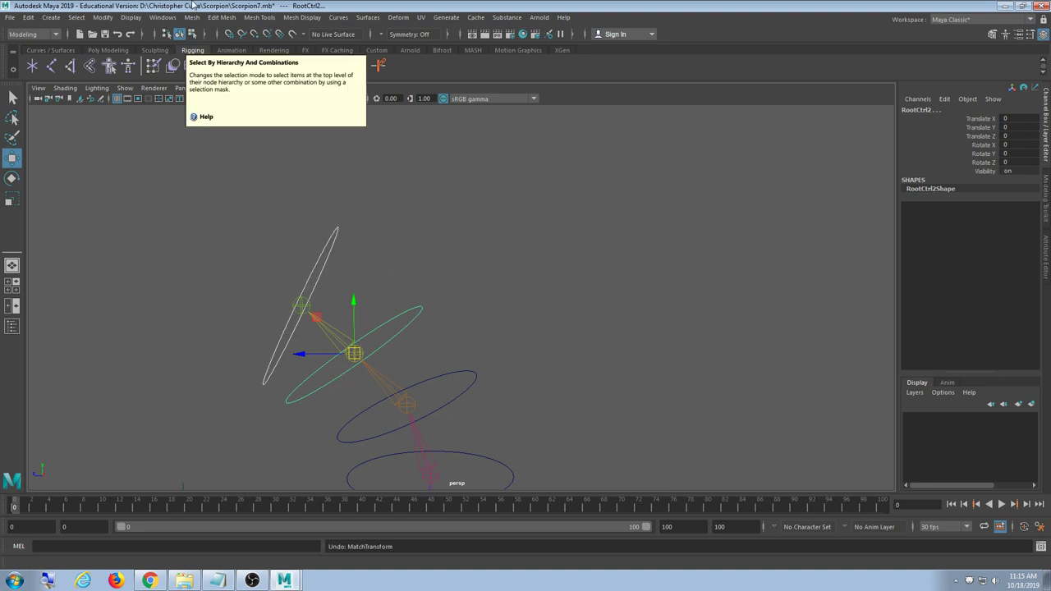
pyautogui.click(614, 257)
pyautogui.hotkey('ctrl', 'z')
pyautogui.click(603, 251)
pyautogui.hotkey('ctrl', 'z')
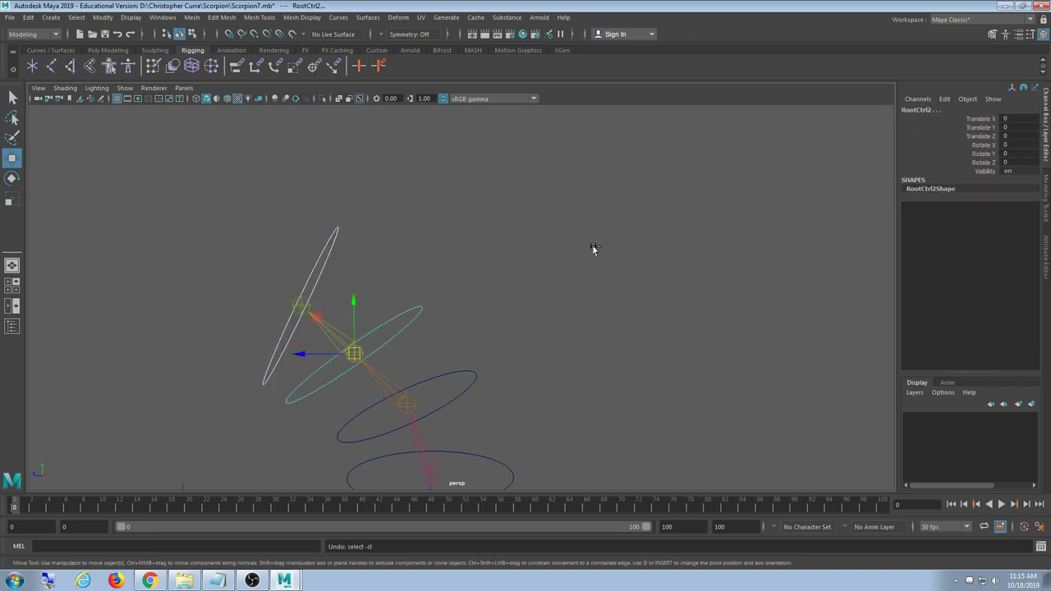
pyautogui.click(580, 246)
pyautogui.hotkey('ctrl', 'z')
pyautogui.click(368, 241)
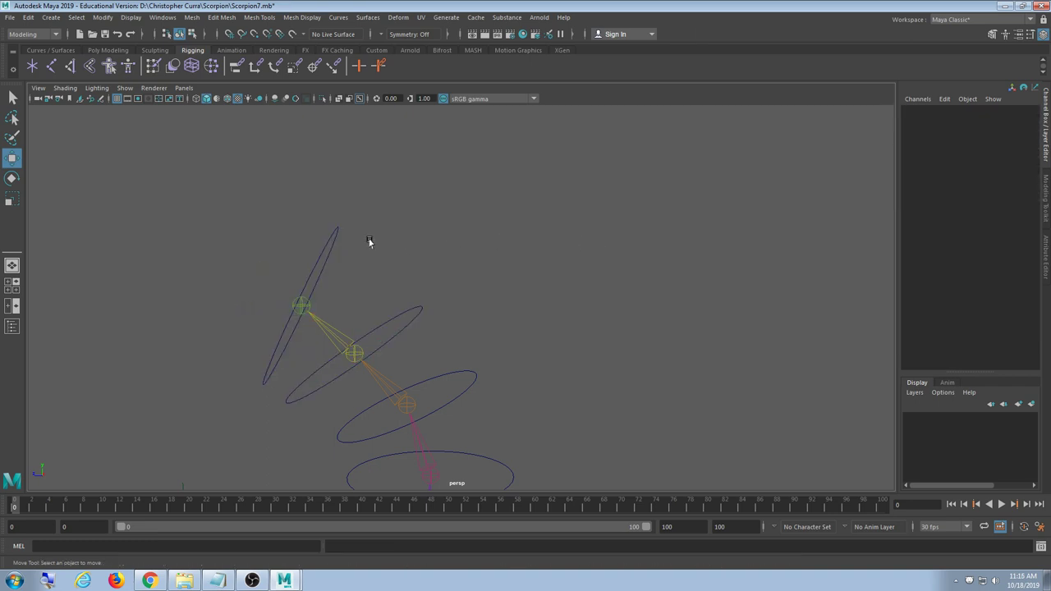
# Reset the transformations of RootCtrl1 and RootCtrl2 for Translate and Rotate only, leaving Scale out
pyautogui.moveTo(315, 215); pyautogui.dragTo(354, 253)
pyautogui.keyDown('shift'); pyautogui.moveTo(387, 287); pyautogui.dragTo(416, 327); pyautogui.keyUp('shift')
pyautogui.click(132, 18)
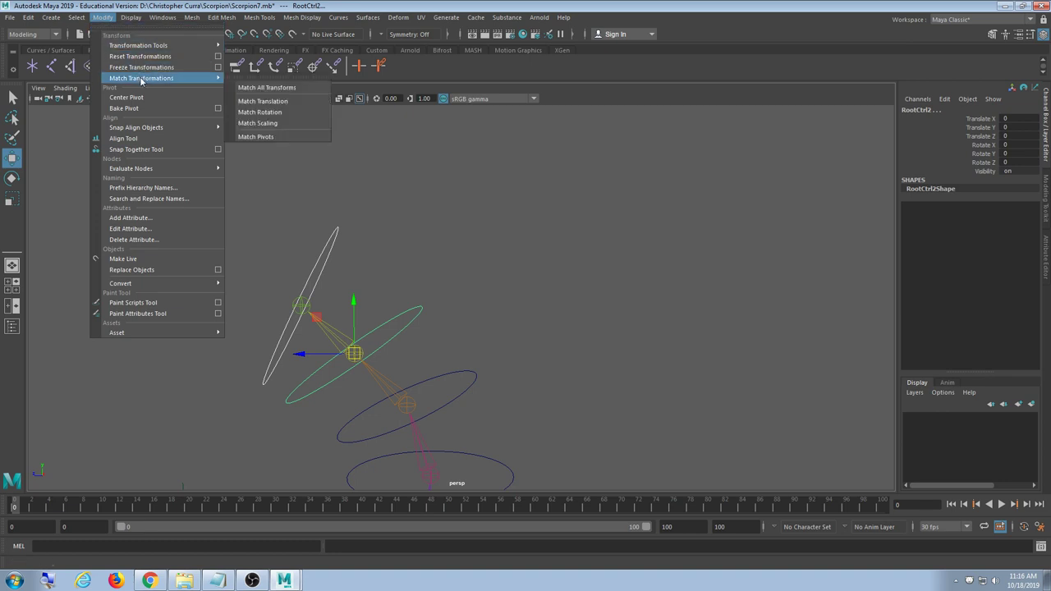
pyautogui.moveTo(164, 45)
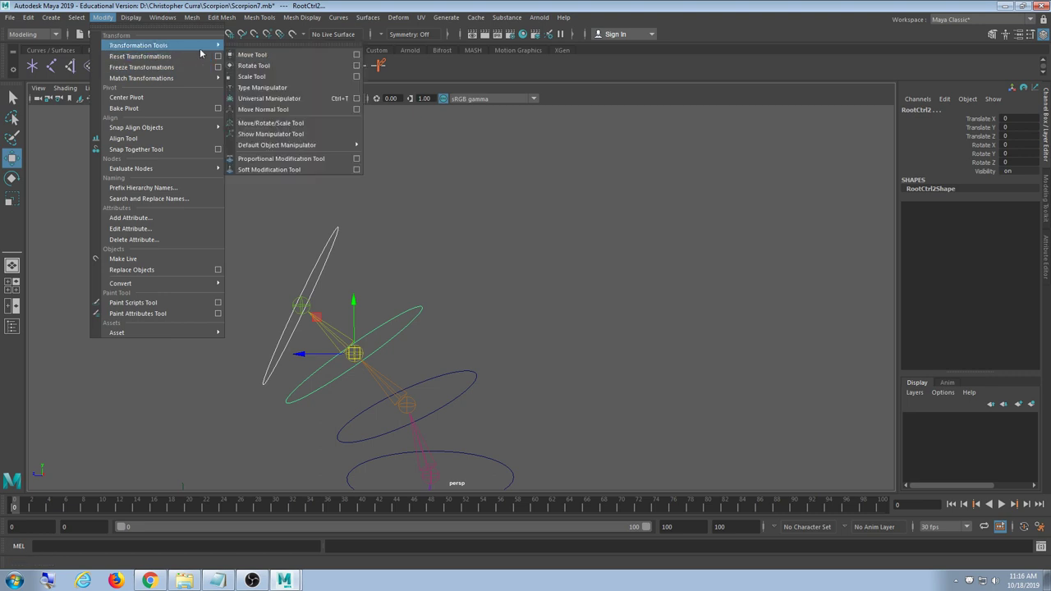
pyautogui.click(218, 56)
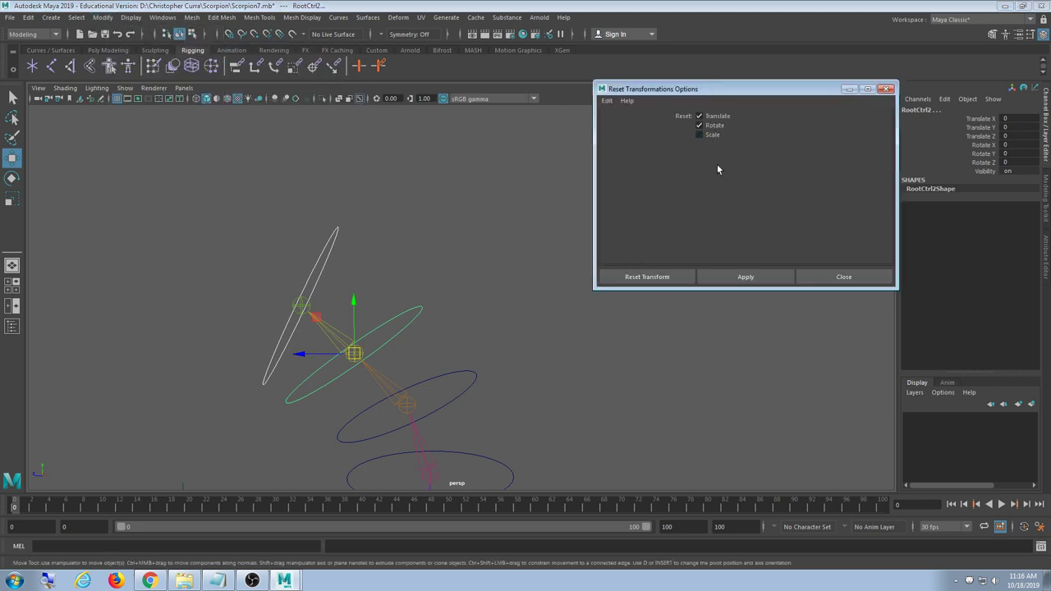
pyautogui.click(743, 272)
# Try parenting RootCtrl1 under RootCtrl2 once more, undo it and close the Reset Transformations Options
pyautogui.moveTo(320, 219); pyautogui.dragTo(346, 270)
pyautogui.keyDown('shift'); pyautogui.click(411, 327); pyautogui.keyUp('shift')
pyautogui.press('p')
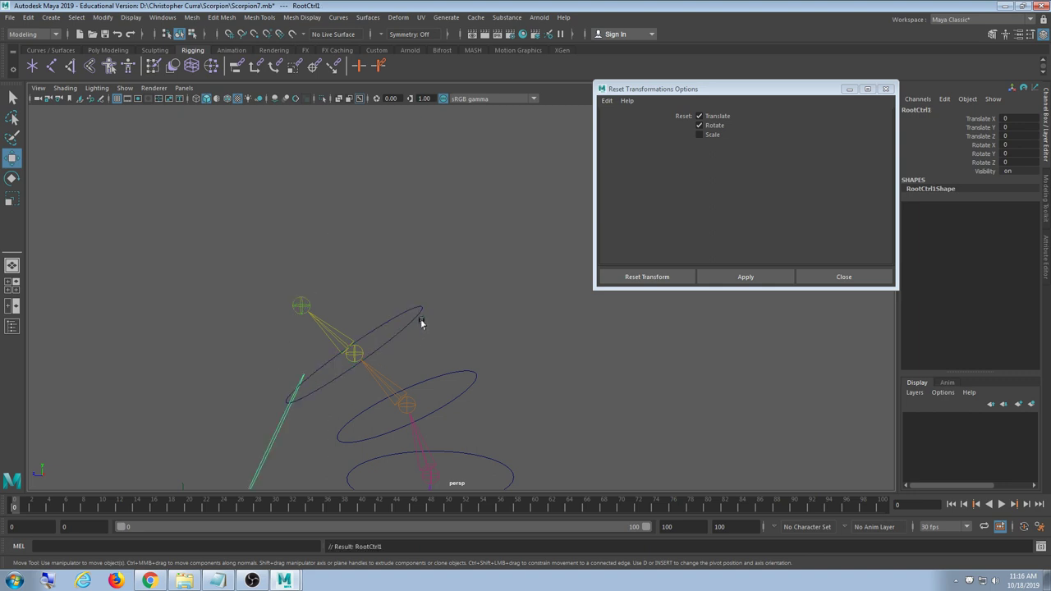
pyautogui.hotkey('ctrl', 'z')
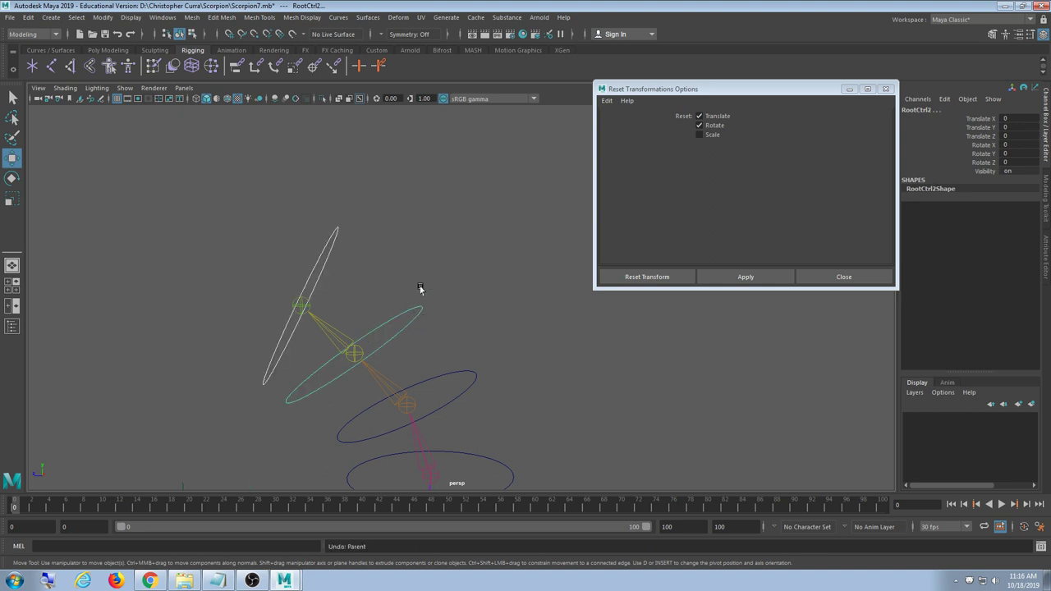
pyautogui.moveTo(715, 95); pyautogui.dragTo(714, 110)
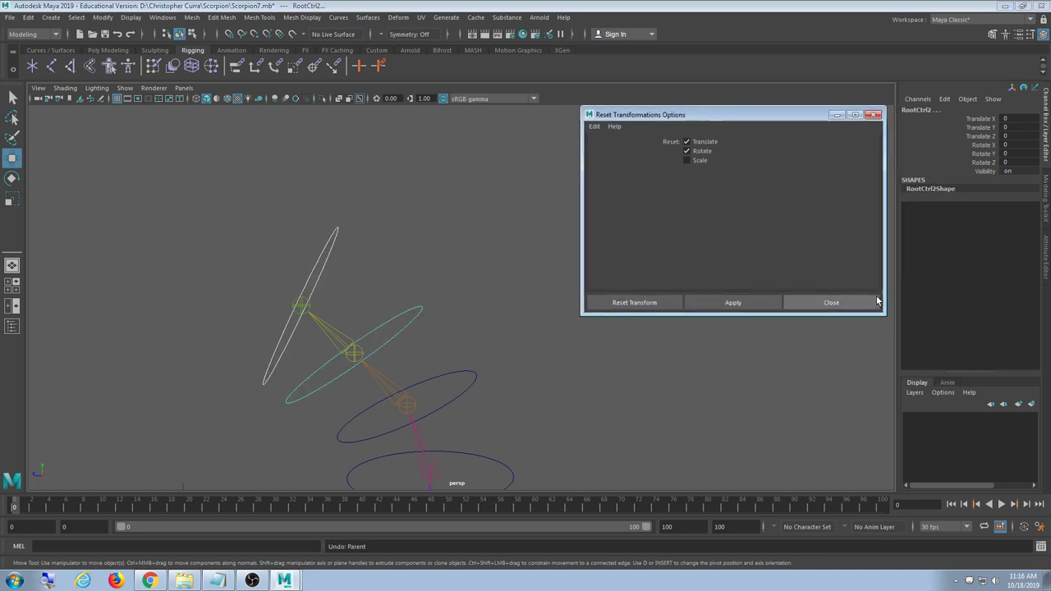
pyautogui.click(846, 306)
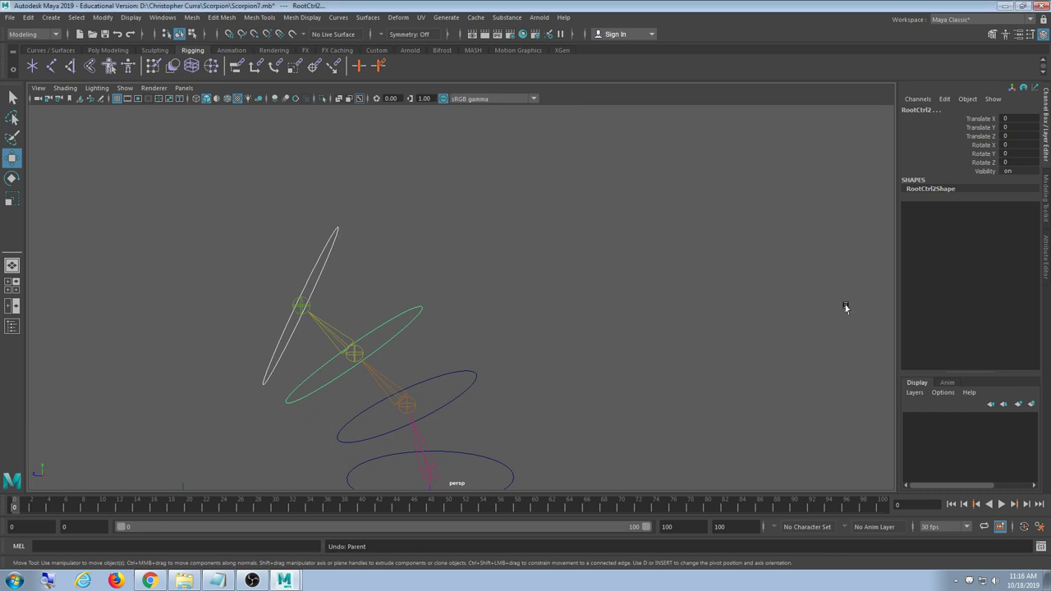
# Try freezing the transformations of RootCtrl1 and RootCtrl2 with Translate, Rotate and Joint orient enabled and Scale excluded
pyautogui.click(49, 17)
pyautogui.moveTo(109, 21)
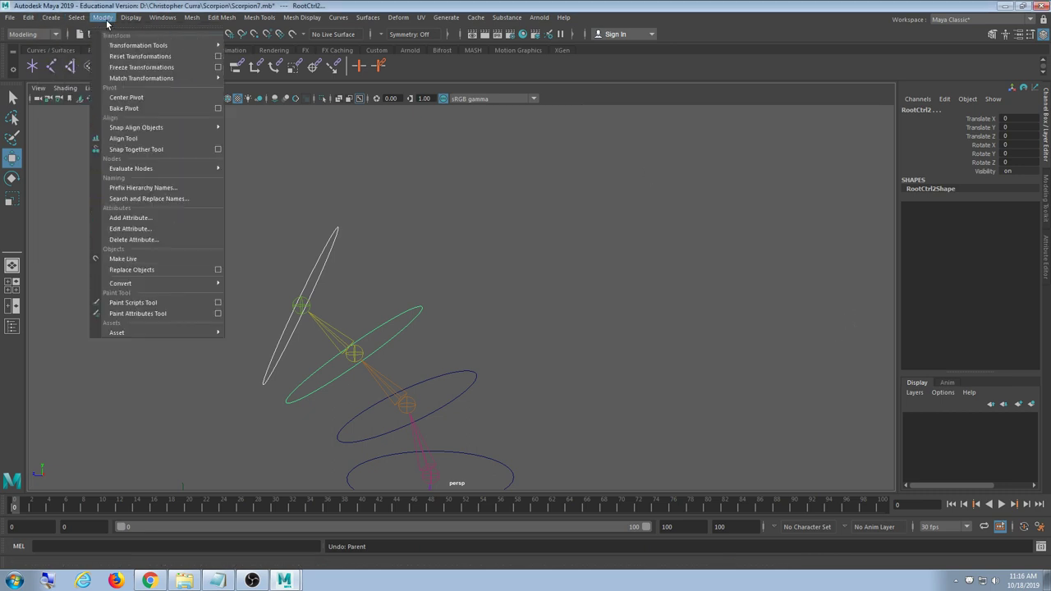
pyautogui.moveTo(139, 45)
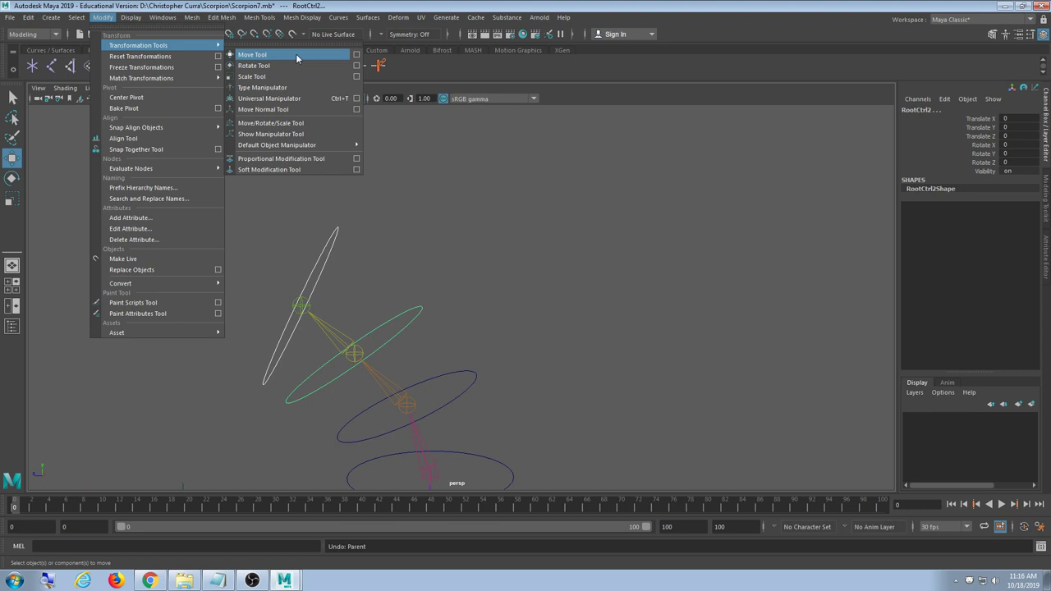
pyautogui.click(218, 67)
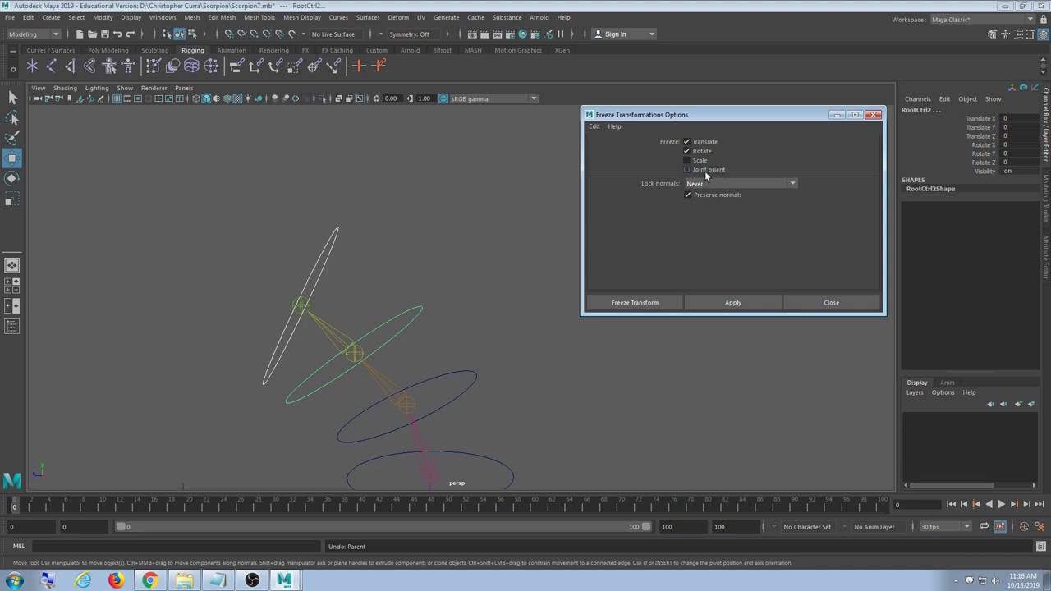
pyautogui.click(733, 302)
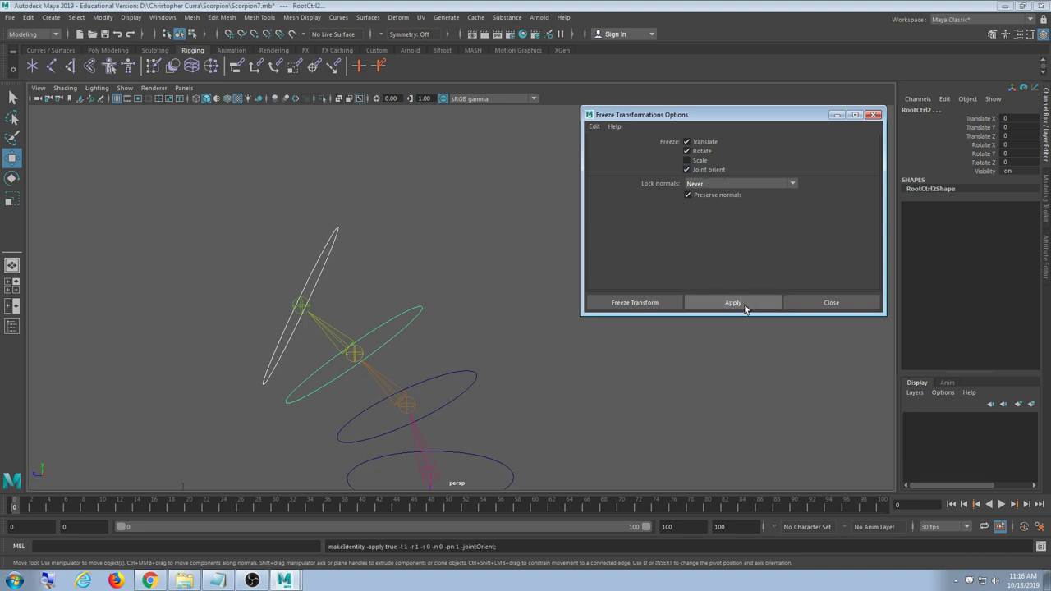
# Try parenting RootCtrl1 under the frozen RootCtrl2, undo both the parenting and the freeze, and clear the selection
pyautogui.click(515, 307)
pyautogui.moveTo(291, 184); pyautogui.dragTo(390, 296)
pyautogui.keyDown('shift'); pyautogui.click(410, 325); pyautogui.keyUp('shift')
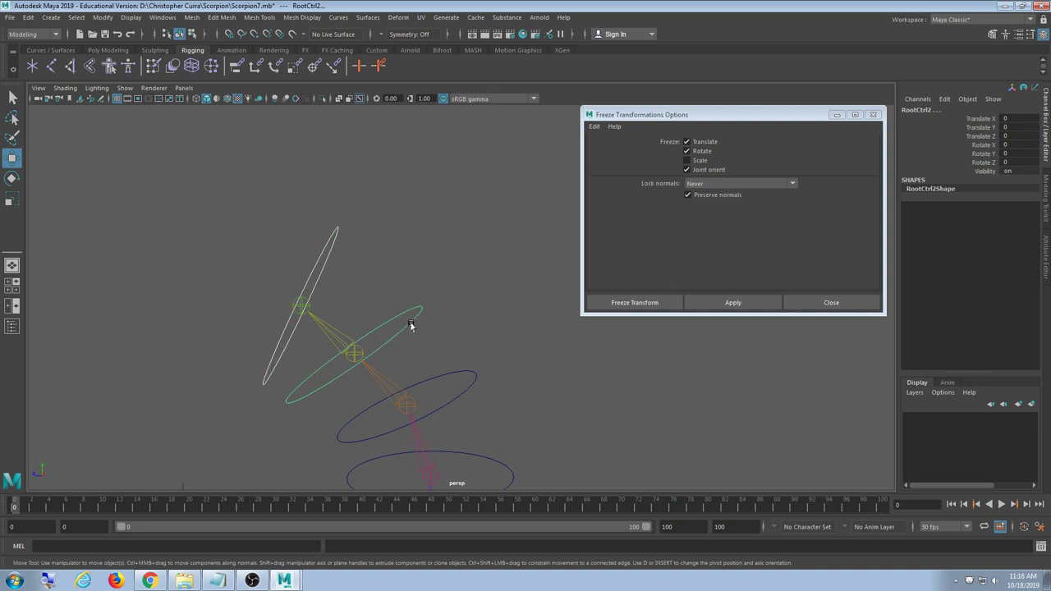
pyautogui.press('p')
pyautogui.hotkey('ctrl', 'z')
pyautogui.hotkey('ctrl', 'z')
pyautogui.hotkey('ctrl', 'z')
pyautogui.hotkey('ctrl', 'z')
pyautogui.hotkey('ctrl', 'z')
pyautogui.hotkey('ctrl', 'z')
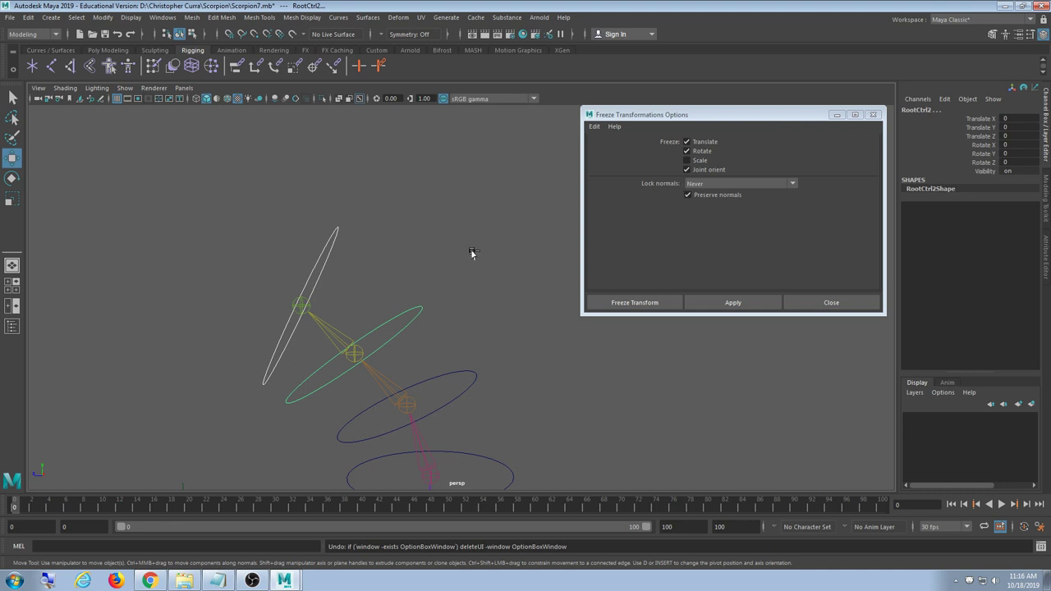
pyautogui.hotkey('ctrl', 'z')
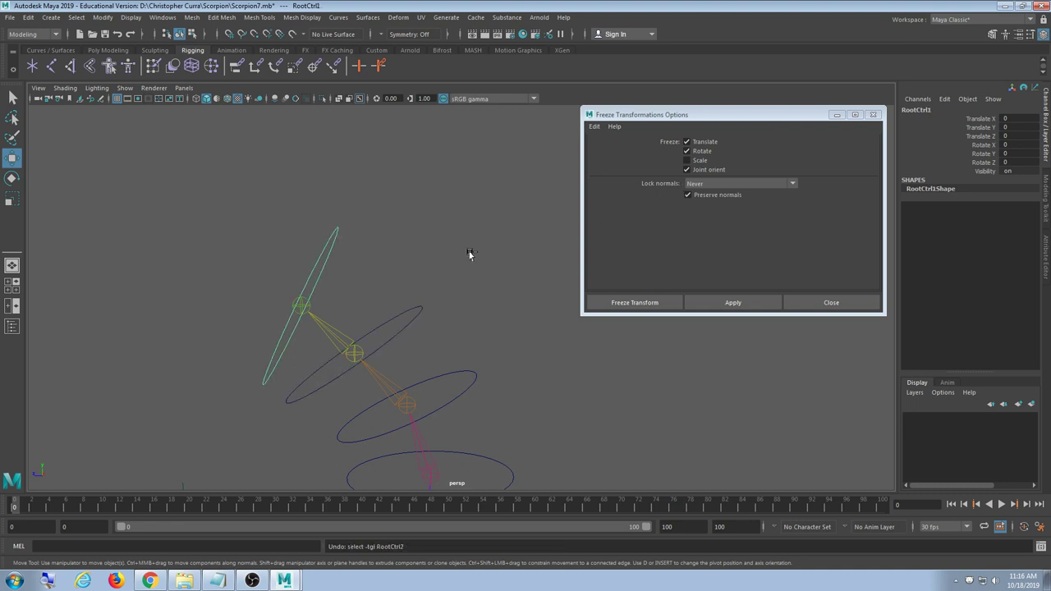
pyautogui.click(468, 256)
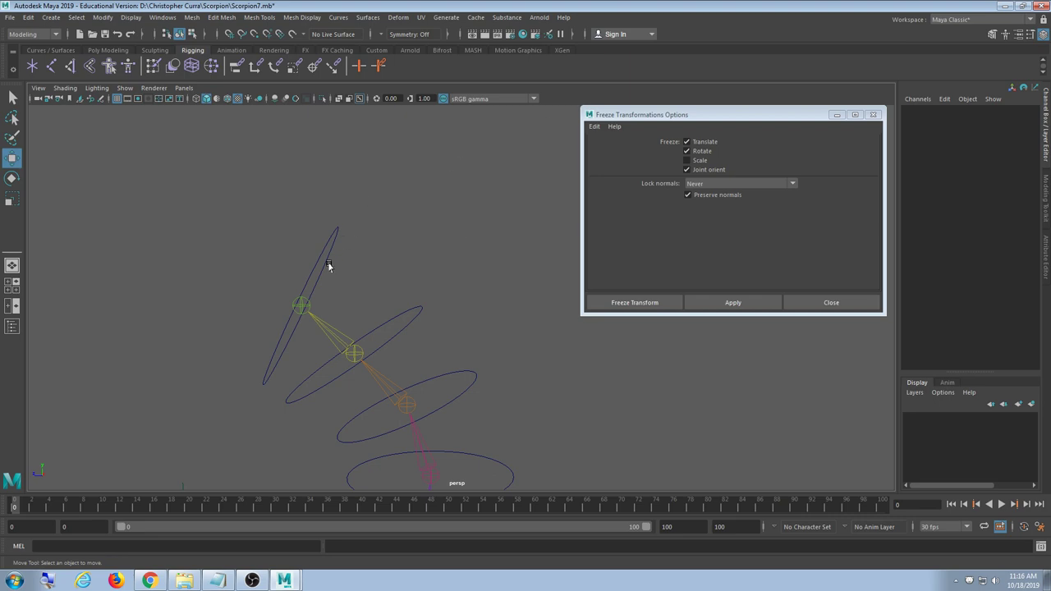
# Create a NURBS circle as a test control and move it onto the open grid beside the rig, to about X 0.35, Z -7.66
pyautogui.scroll(-2, 353, 249)
pyautogui.scroll(-2, 436, 355)
pyautogui.keyDown('alt'); pyautogui.moveTo(436, 354); pyautogui.dragTo(452, 321, button='middle'); pyautogui.keyUp('alt')
pyautogui.keyDown('alt'); pyautogui.moveTo(252, 192); pyautogui.dragTo(199, 193); pyautogui.keyUp('alt')
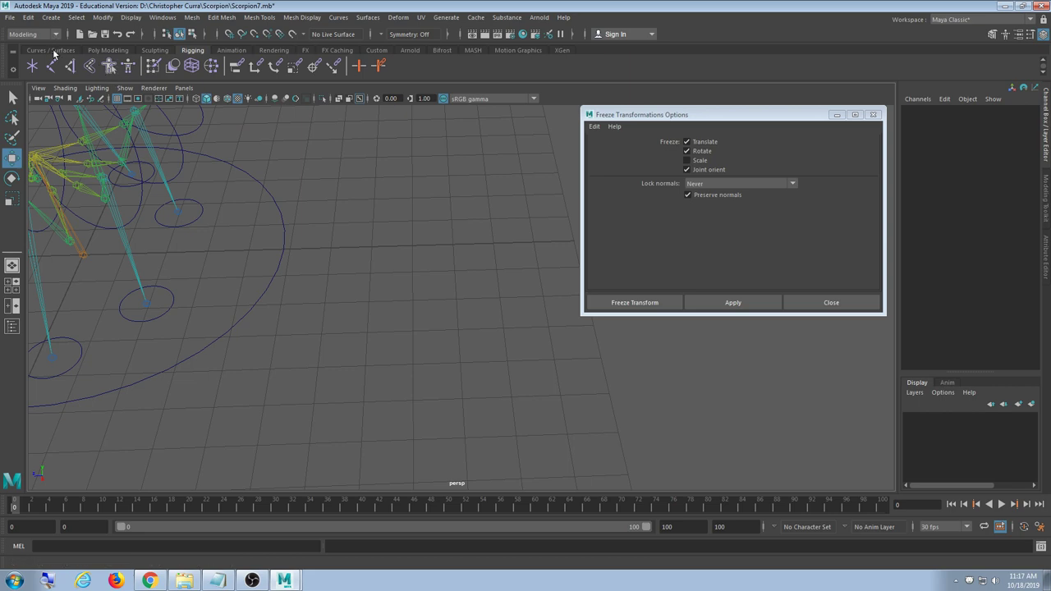
pyautogui.click(53, 51)
pyautogui.click(32, 67)
pyautogui.keyDown('alt'); pyautogui.moveTo(214, 285); pyautogui.dragTo(259, 291, button='middle'); pyautogui.keyUp('alt')
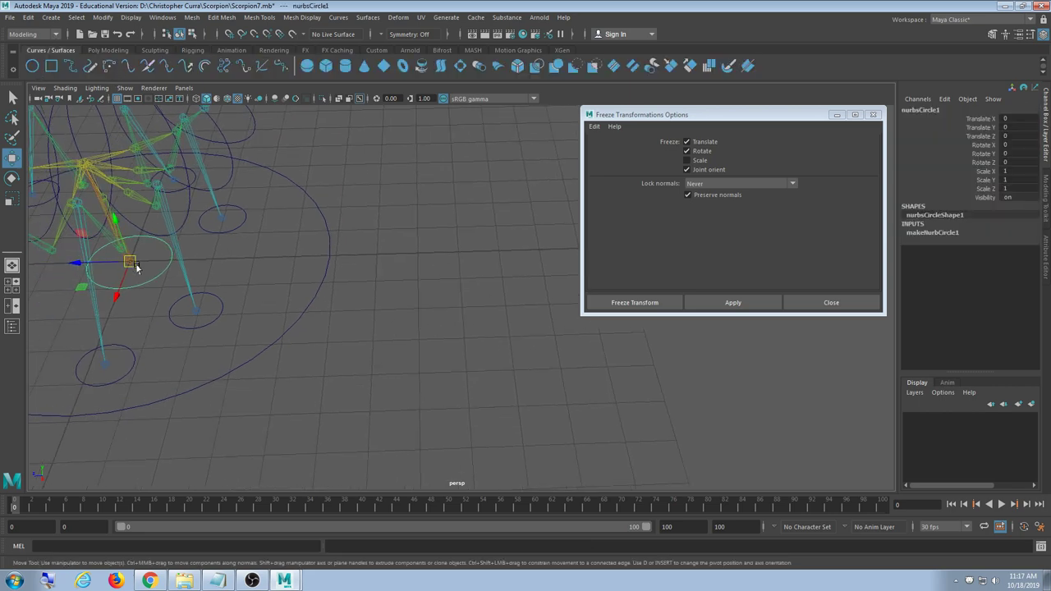
pyautogui.moveTo(136, 267); pyautogui.dragTo(446, 263)
pyautogui.keyDown('alt'); pyautogui.moveTo(497, 345); pyautogui.dragTo(448, 419); pyautogui.keyUp('alt')
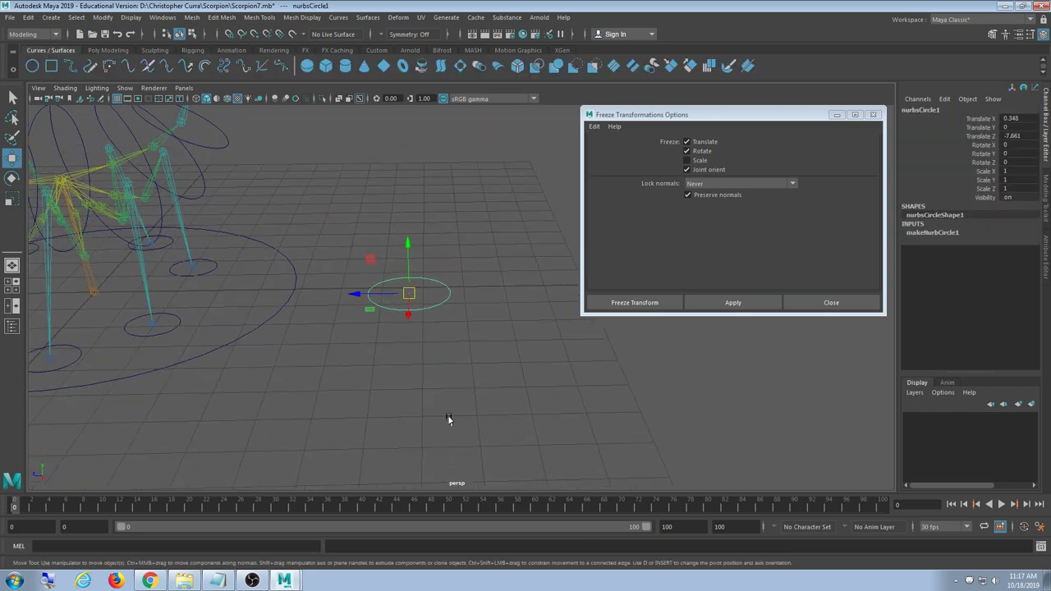
# Rotate the test circle to about 64, -31, -28 degrees, and place a differently rotated duplicate of it above
pyautogui.press('e')
pyautogui.moveTo(434, 276); pyautogui.dragTo(449, 237)
pyautogui.hotkey('ctrl', 'd')
pyautogui.press('w')
pyautogui.press('e')
# Scale both test circles uniformly to about 0.665
pyautogui.click(406, 296)
pyautogui.press('r')
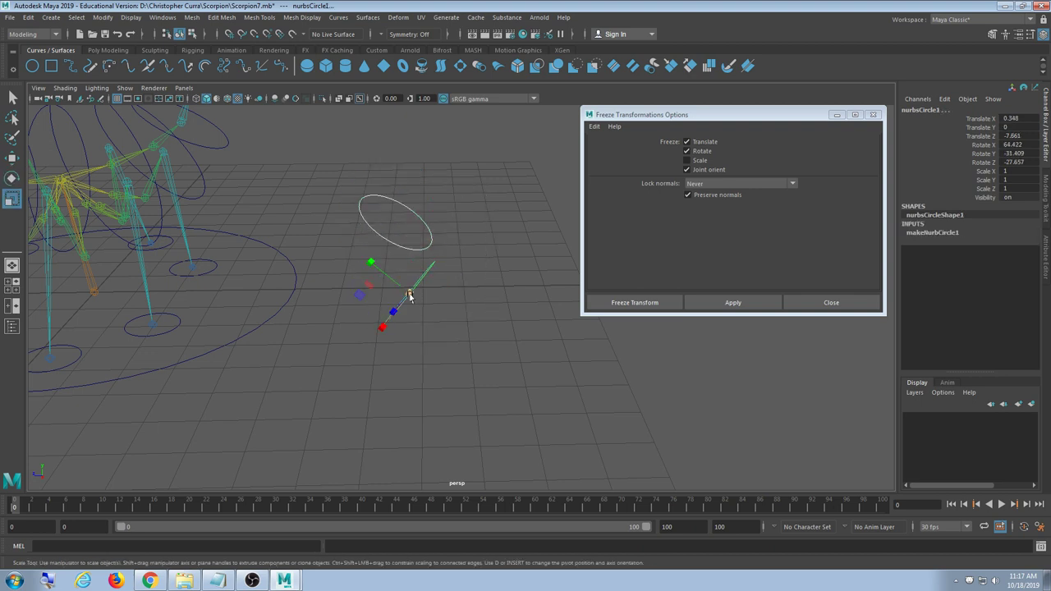
pyautogui.moveTo(398, 304); pyautogui.dragTo(376, 301)
# Try parenting nurbsCircle2 under nurbsCircle1, then undo it and clear the selection
pyautogui.click(441, 214)
pyautogui.moveTo(441, 214); pyautogui.dragTo(386, 250)
pyautogui.keyDown('shift'); pyautogui.moveTo(460, 279); pyautogui.dragTo(397, 305); pyautogui.keyUp('shift')
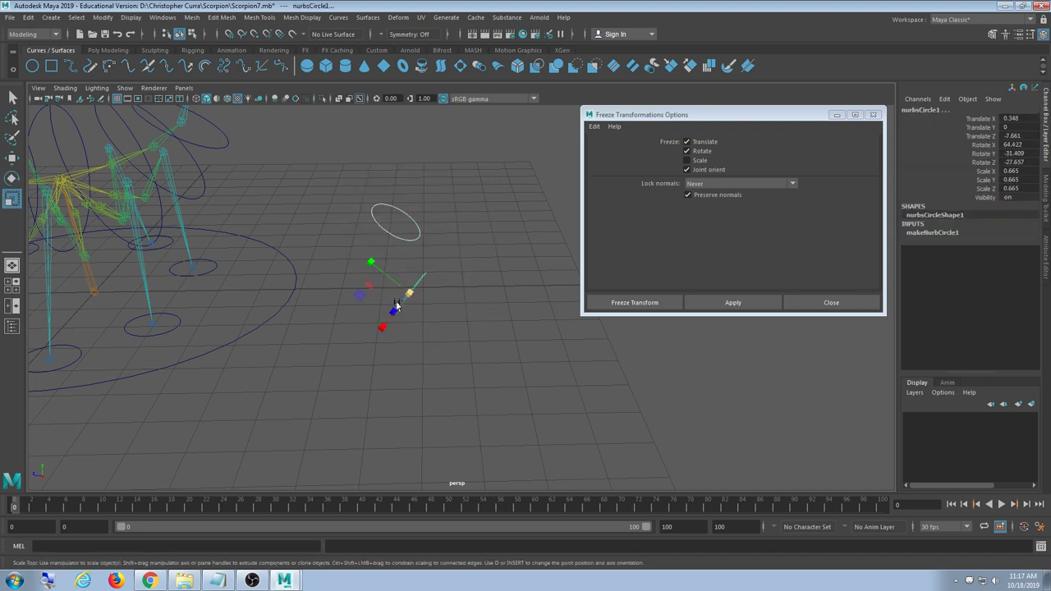
pyautogui.click(395, 303)
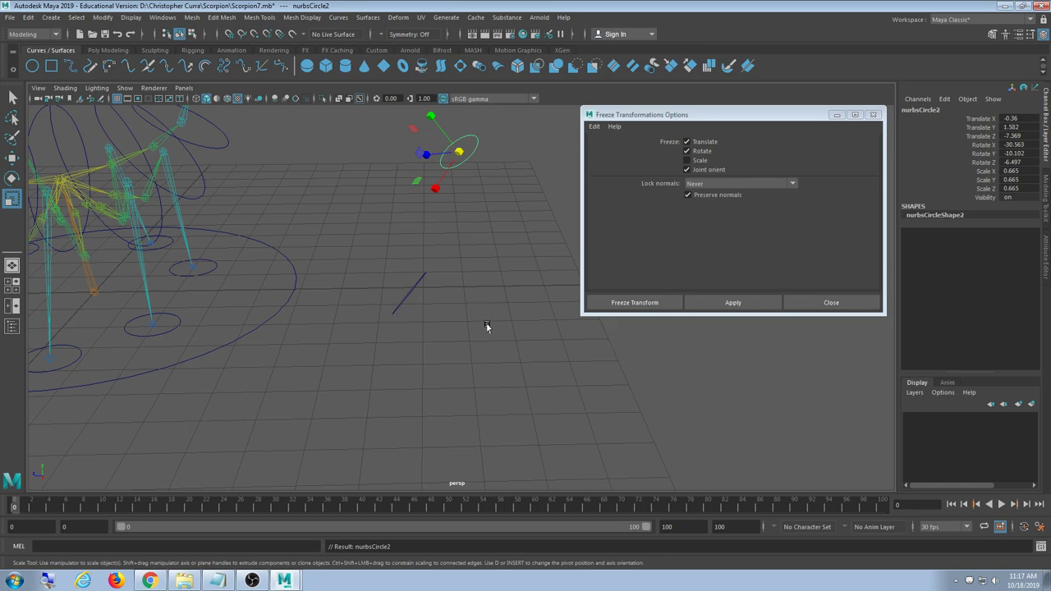
pyautogui.keyDown('alt'); pyautogui.moveTo(486, 325); pyautogui.dragTo(425, 369); pyautogui.keyUp('alt')
pyautogui.hotkey('ctrl', 'z')
pyautogui.click(446, 305)
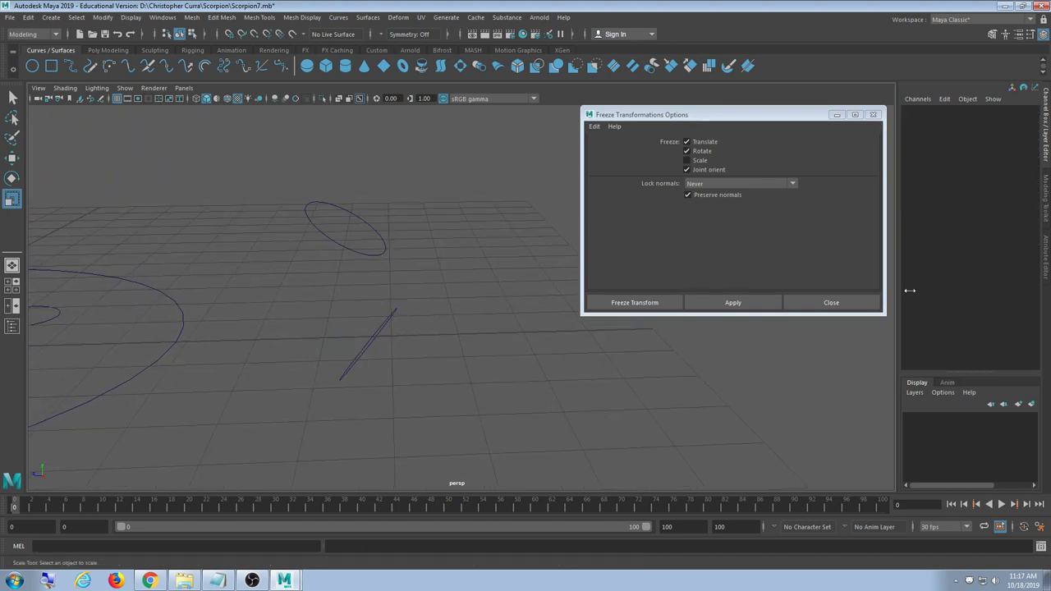
# Close the Freeze Transformations Options and parent the upper test circle, nurbsCircle2, under nurbsCircle1
pyautogui.click(858, 301)
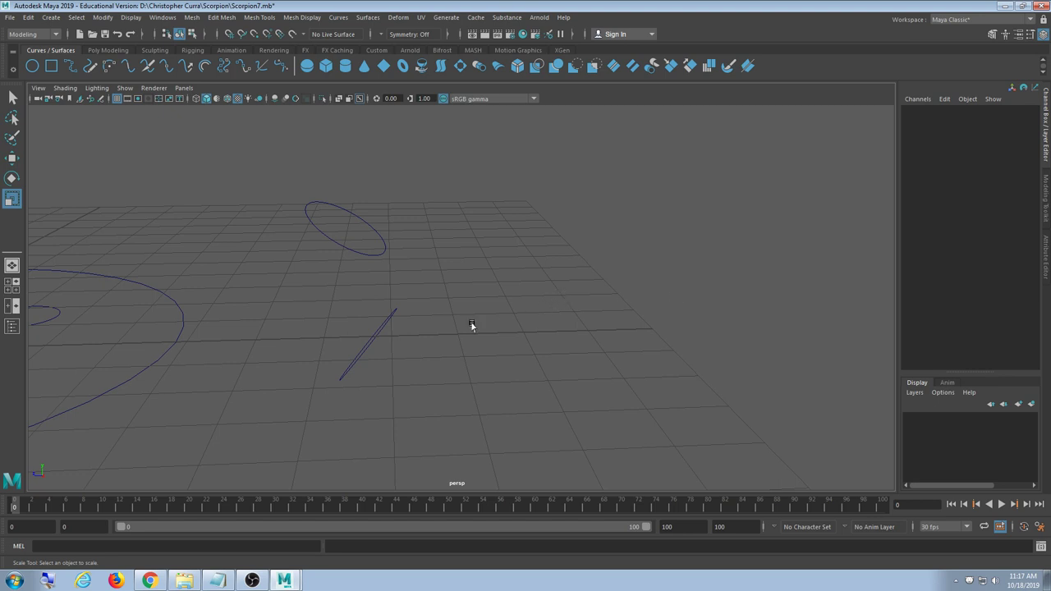
pyautogui.keyDown('alt'); pyautogui.moveTo(472, 324); pyautogui.dragTo(443, 316); pyautogui.keyUp('alt')
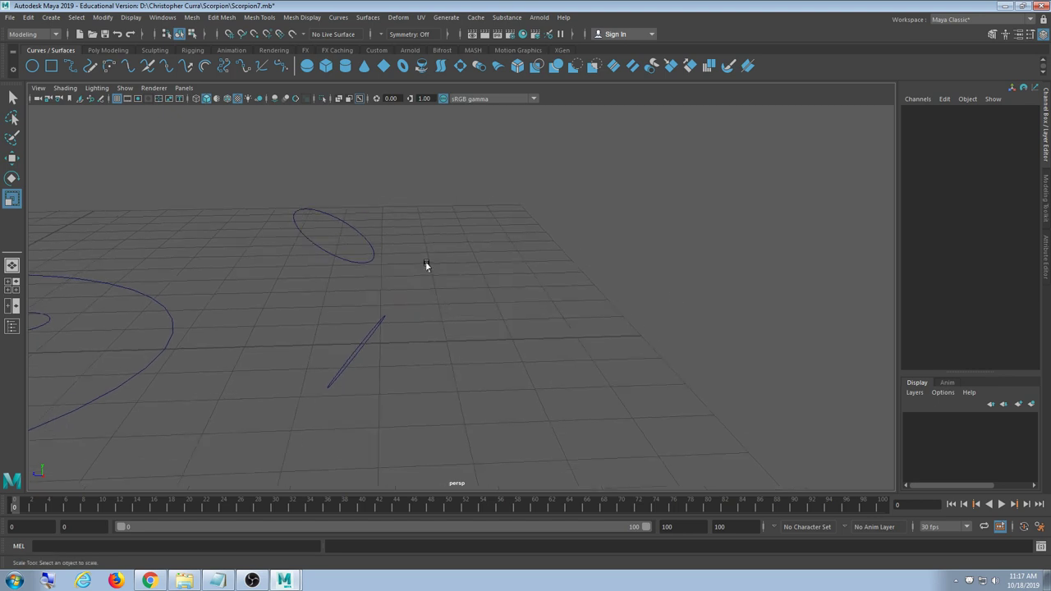
pyautogui.click(364, 261)
pyautogui.keyDown('shift'); pyautogui.click(357, 348); pyautogui.keyUp('shift')
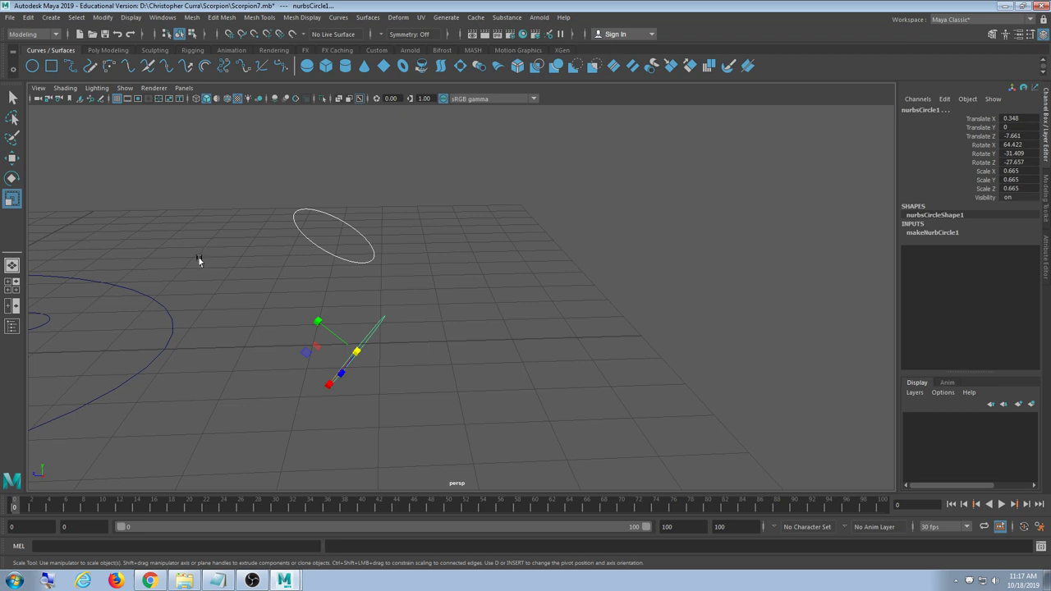
pyautogui.click(239, 255)
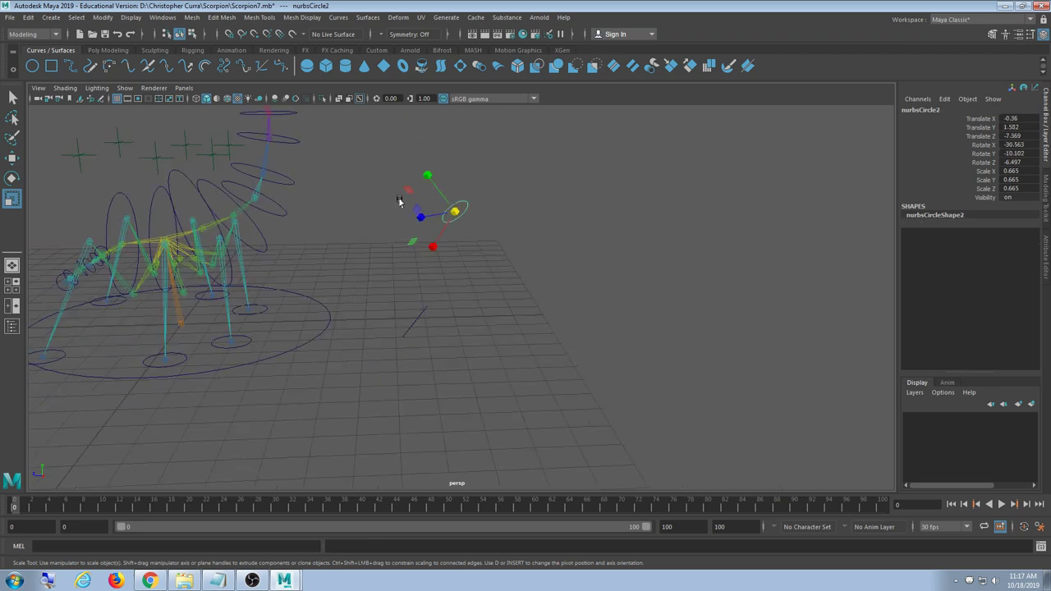
# Undo the parenting of nurbsCircle2 under nurbsCircle1 and clear the selection
pyautogui.keyDown('alt'); pyautogui.moveTo(402, 199); pyautogui.dragTo(431, 294); pyautogui.keyUp('alt')
pyautogui.hotkey('ctrl', 'z')
pyautogui.scroll(5, 441, 304)
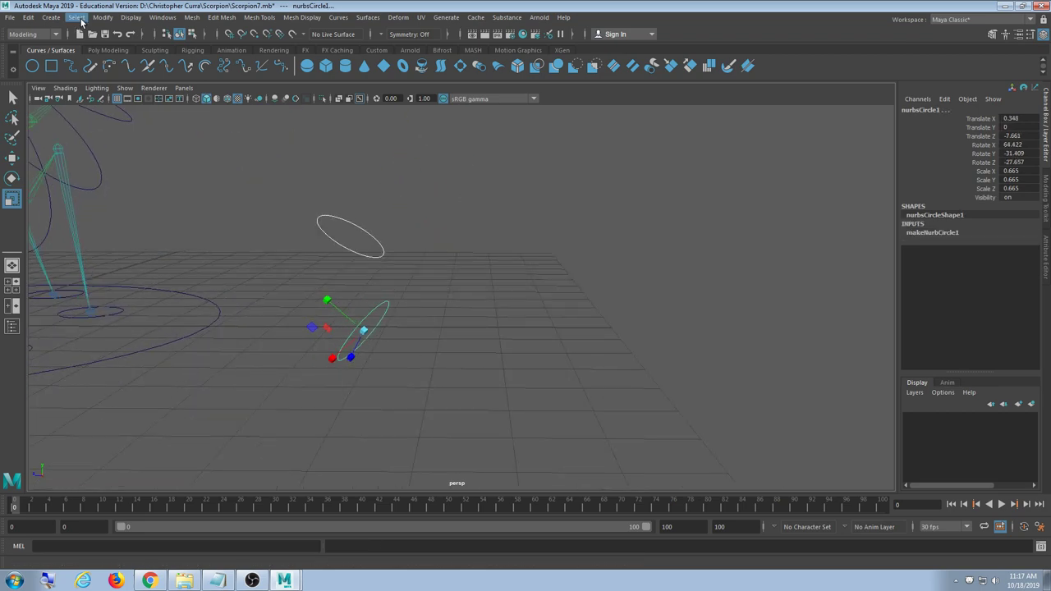
pyautogui.click(130, 17)
pyautogui.moveTo(159, 20)
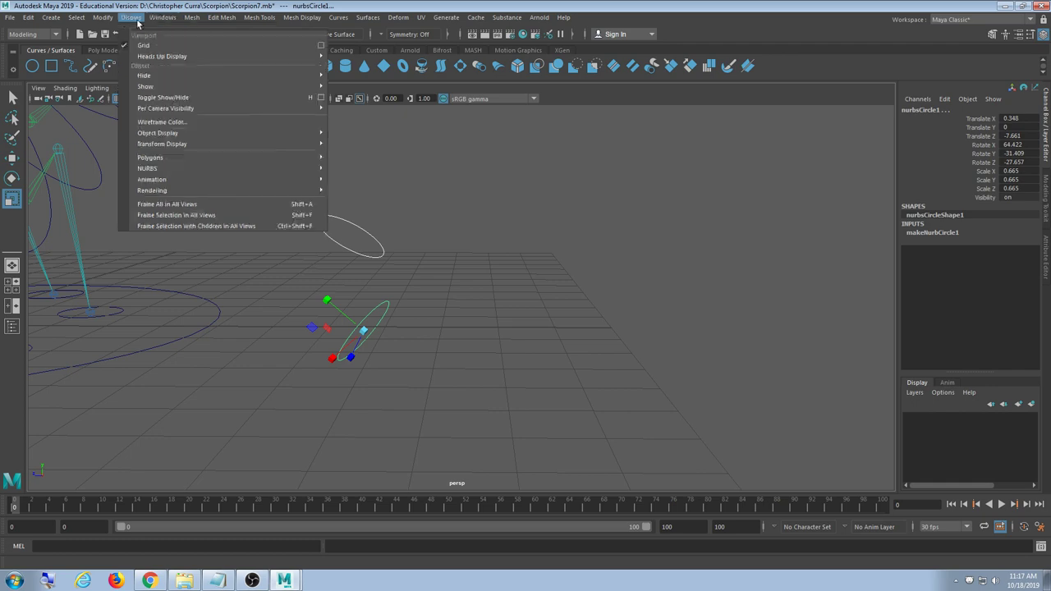
pyautogui.click(201, 205)
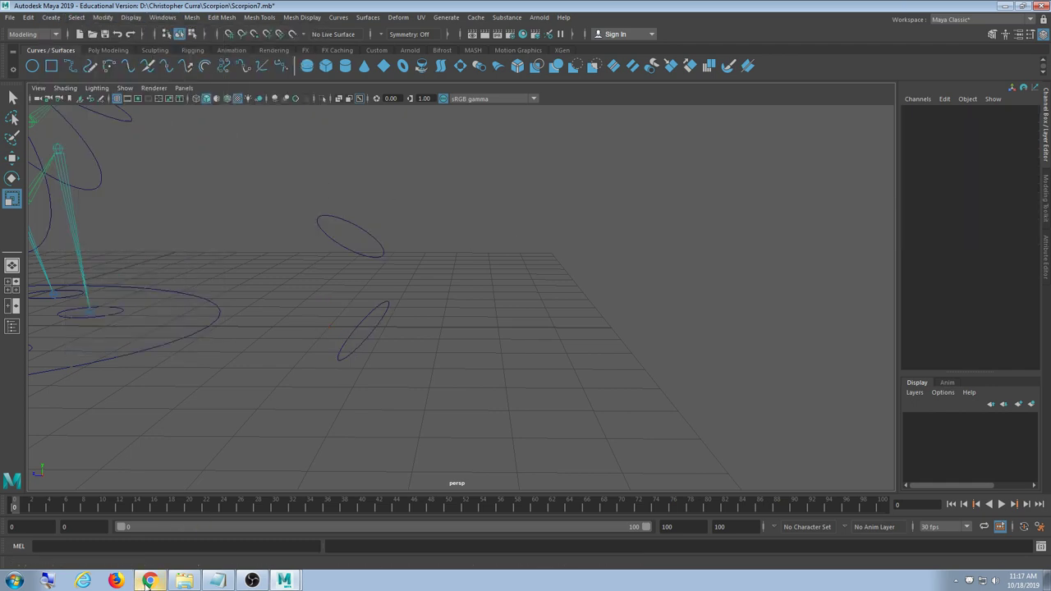
# Switch to Chrome and search Google for "maya parent moves objects" in a new tab
pyautogui.click(149, 581)
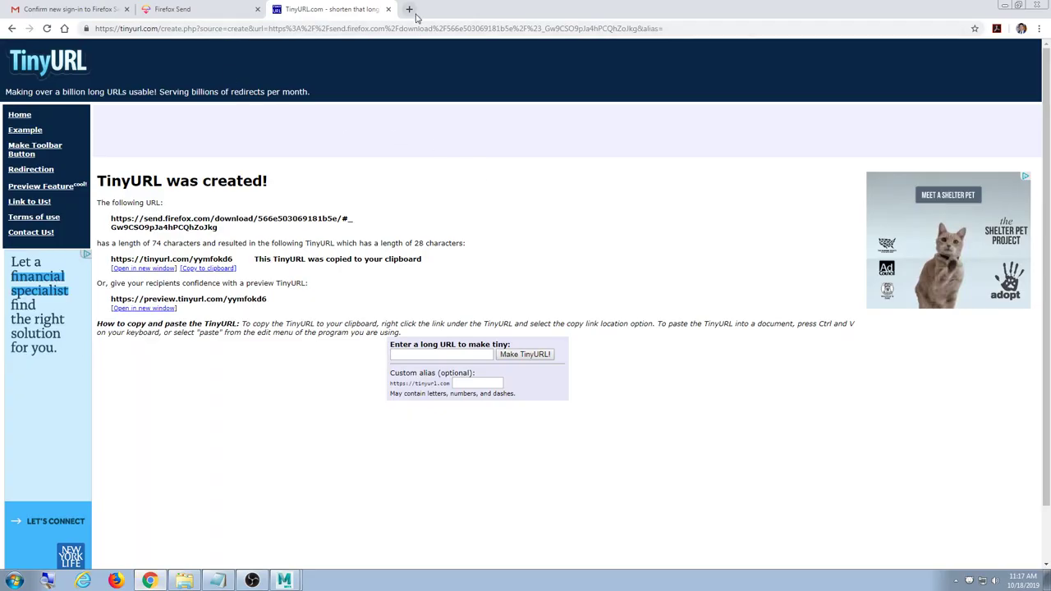
pyautogui.click(409, 10)
pyautogui.click(470, 212)
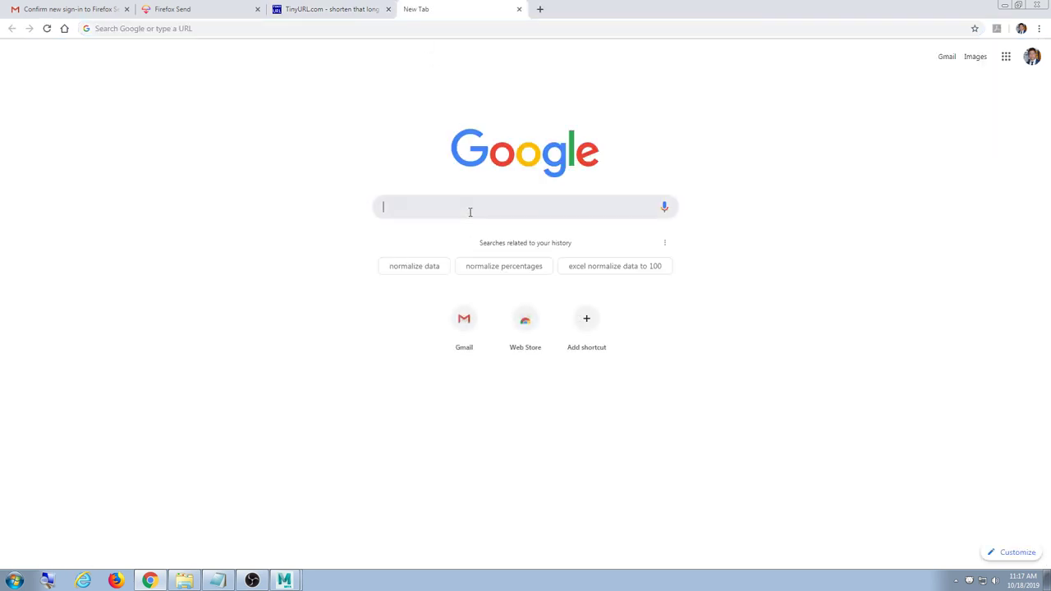
pyautogui.write('maya')
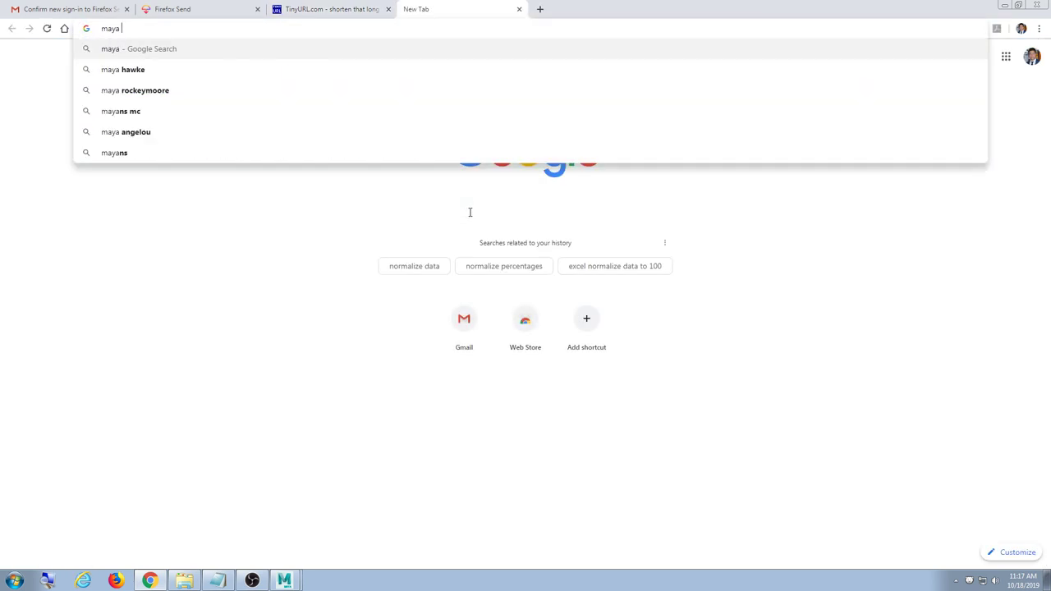
pyautogui.write(' parent mov')
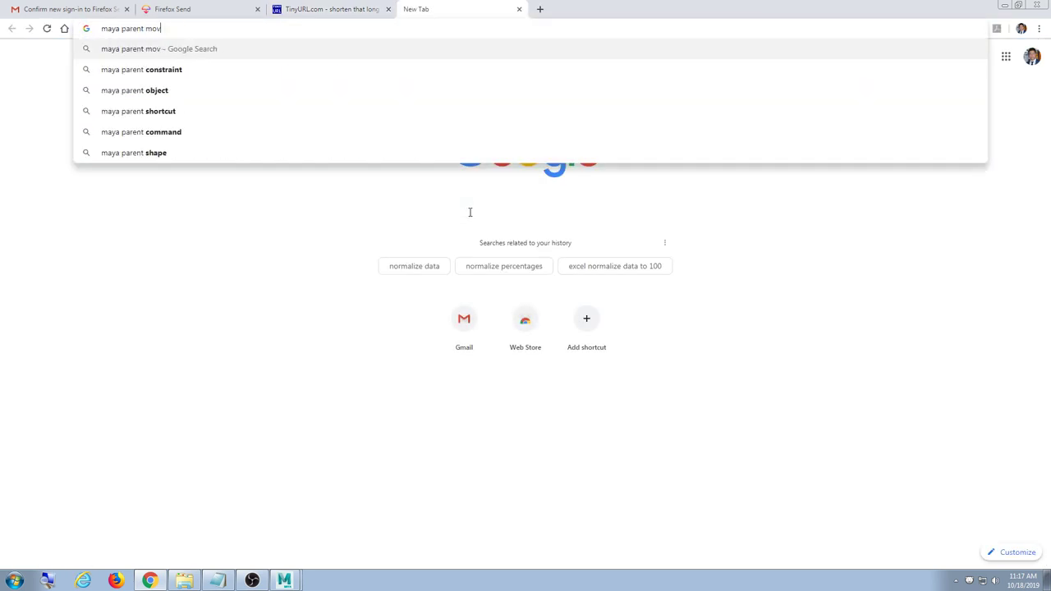
pyautogui.write('es objects')
pyautogui.press('Return')
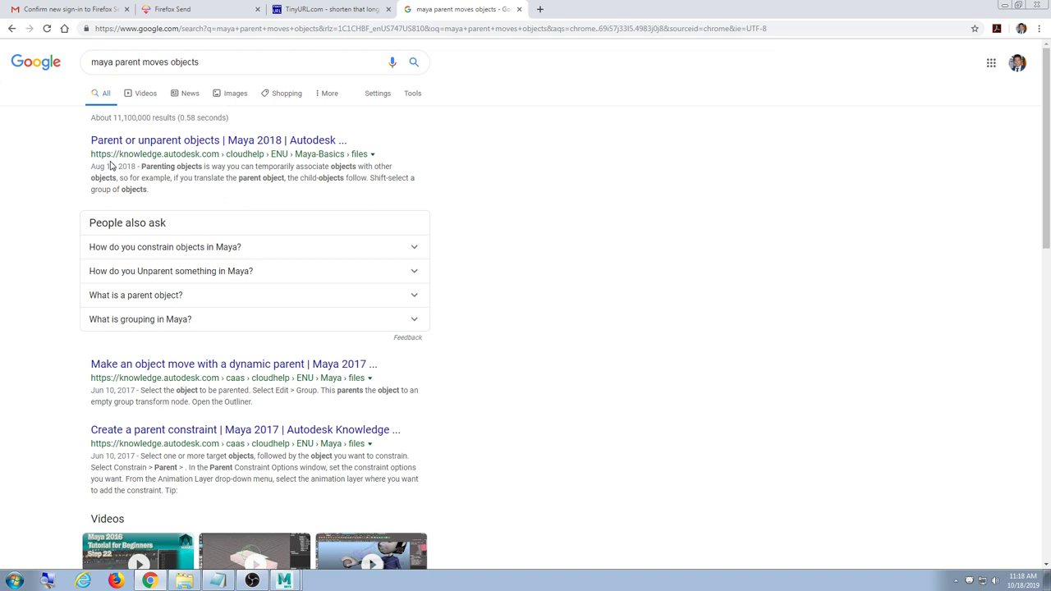
# Read the Autodesk Maya 2018 article "Parent or unparent objects", dismiss the feedback survey and return to the search results
pyautogui.click(151, 143)
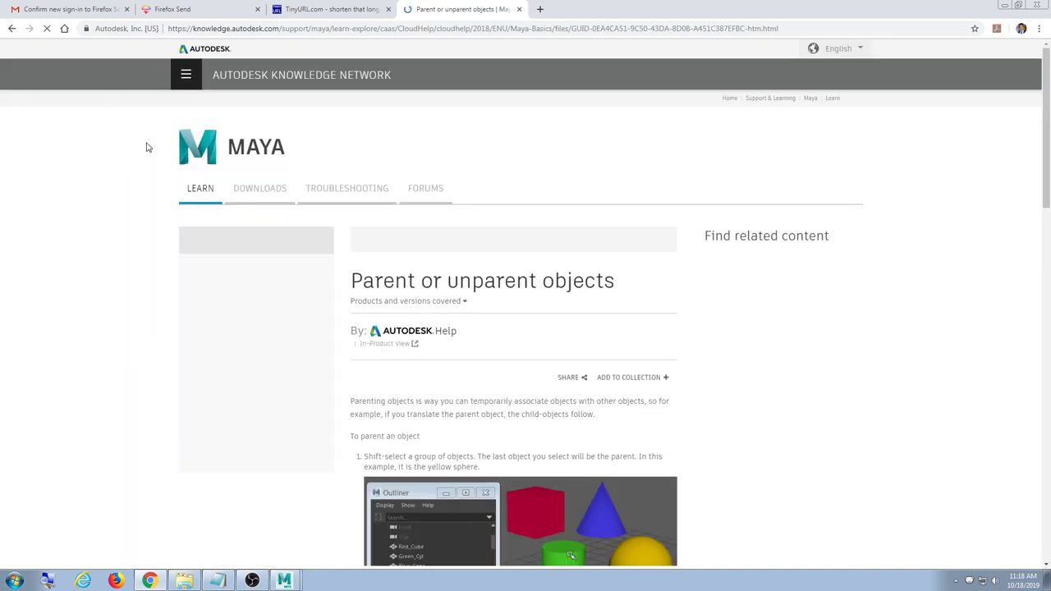
pyautogui.scroll(-3, 159, 190)
pyautogui.scroll(-3, 162, 200)
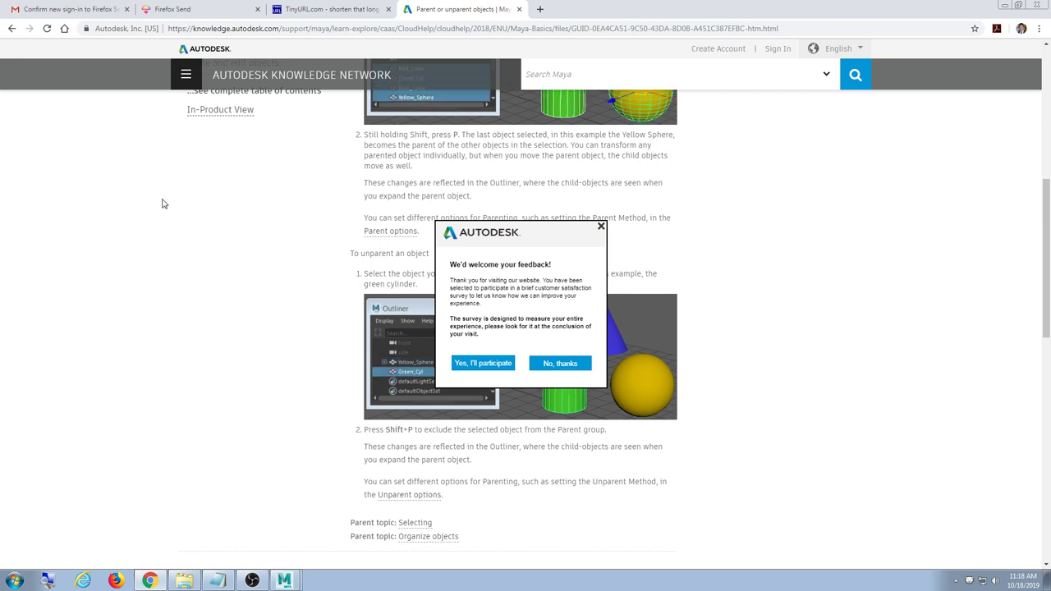
pyautogui.scroll(-3, 162, 203)
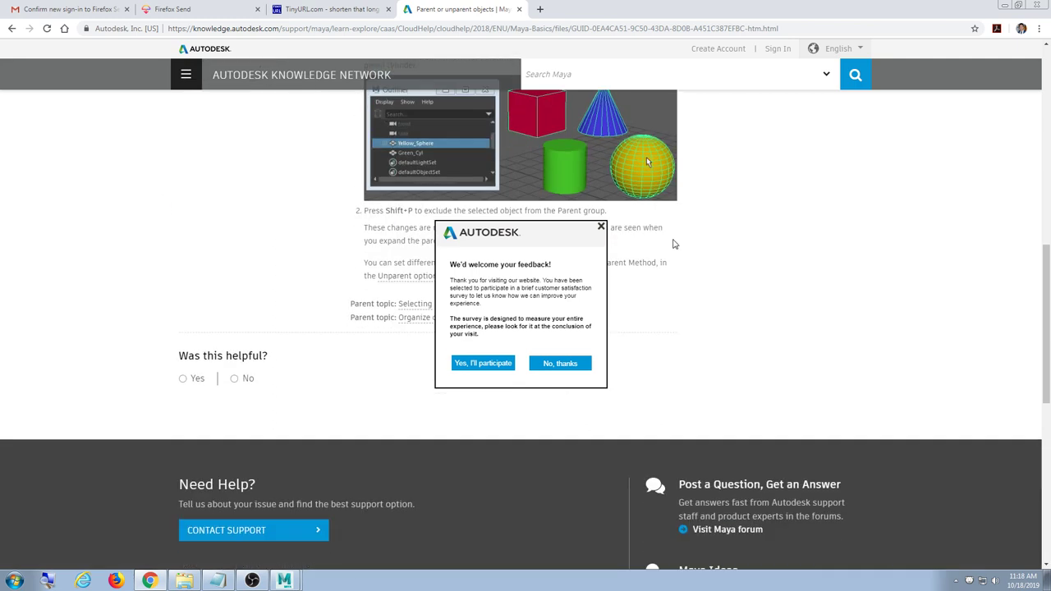
pyautogui.click(601, 228)
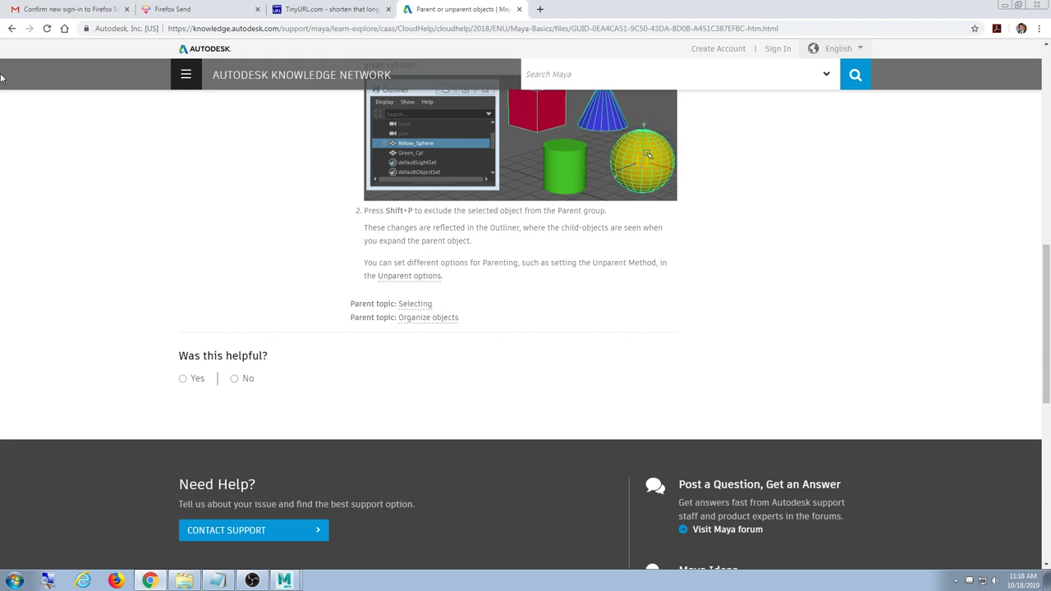
pyautogui.click(12, 28)
# Read the Creative COW thread "weird child ofset when moving parent geometry" from the search results, and minimize the browser to return to Maya
pyautogui.scroll(-2, 265, 227)
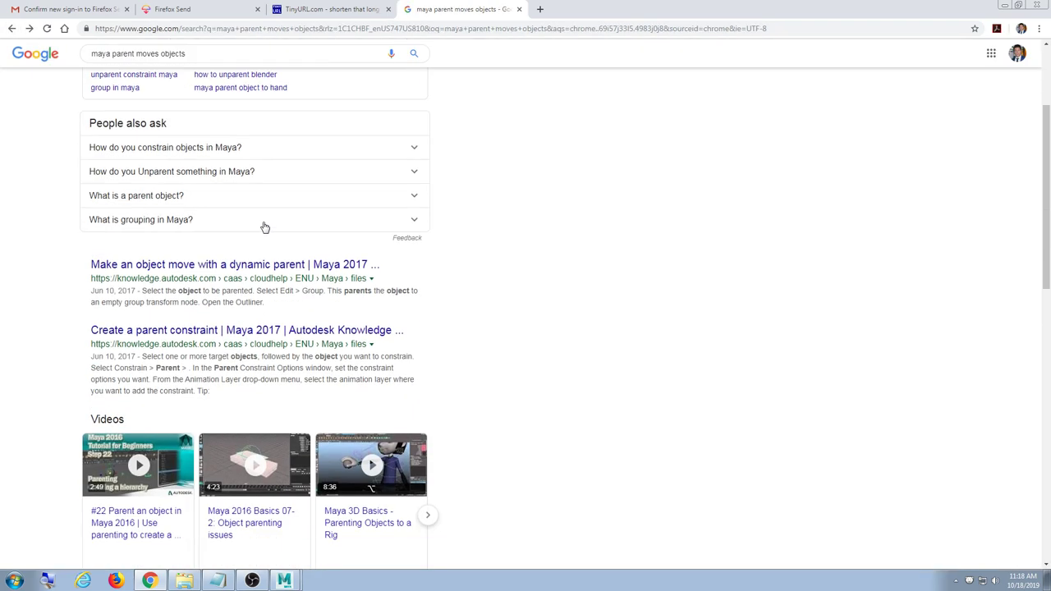
pyautogui.scroll(-3, 256, 230)
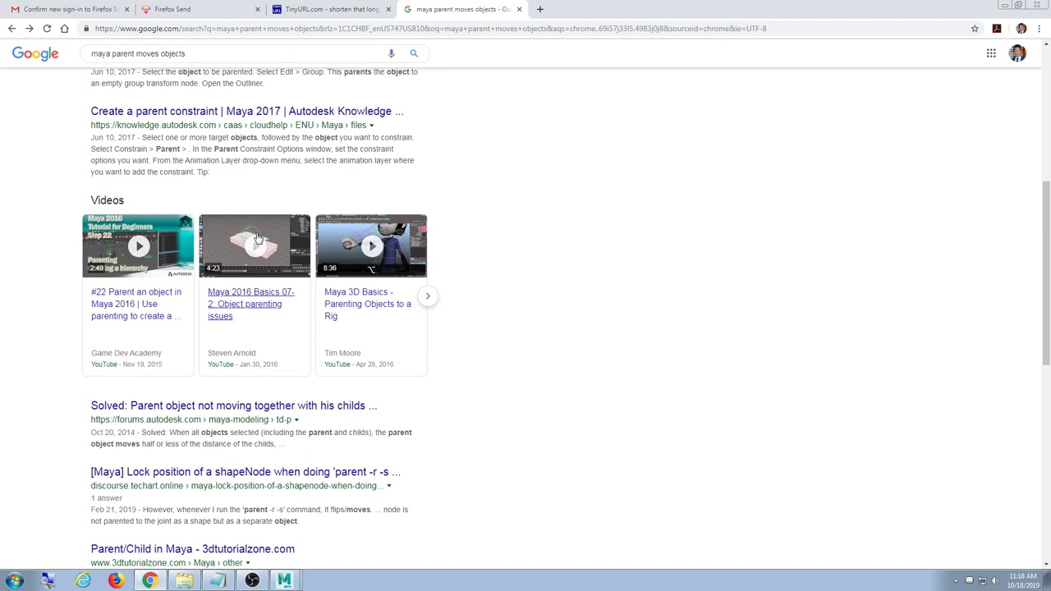
pyautogui.scroll(-2, 257, 238)
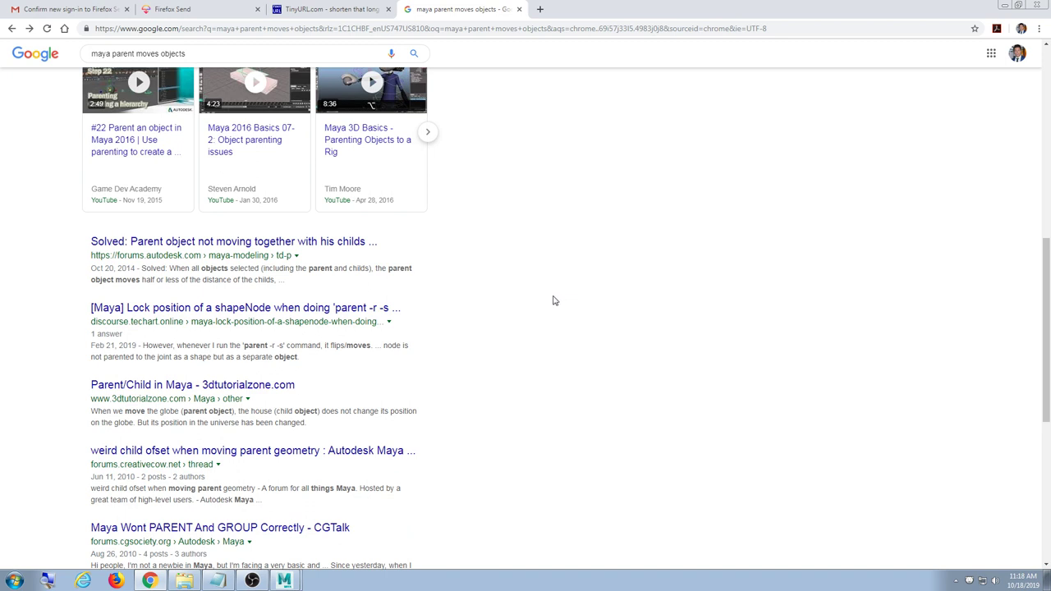
pyautogui.scroll(-1, 552, 303)
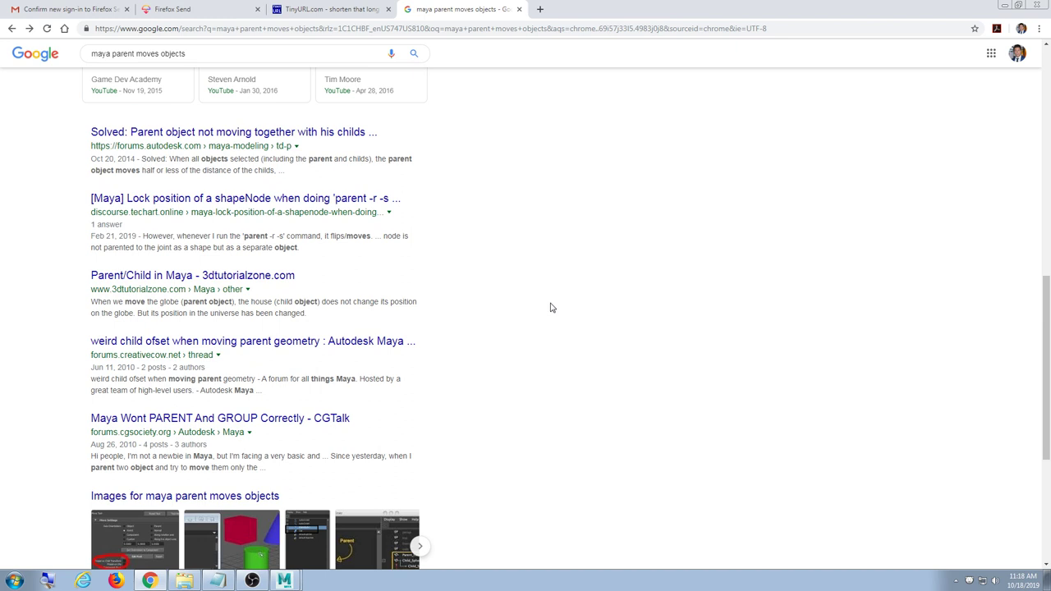
pyautogui.click(261, 344)
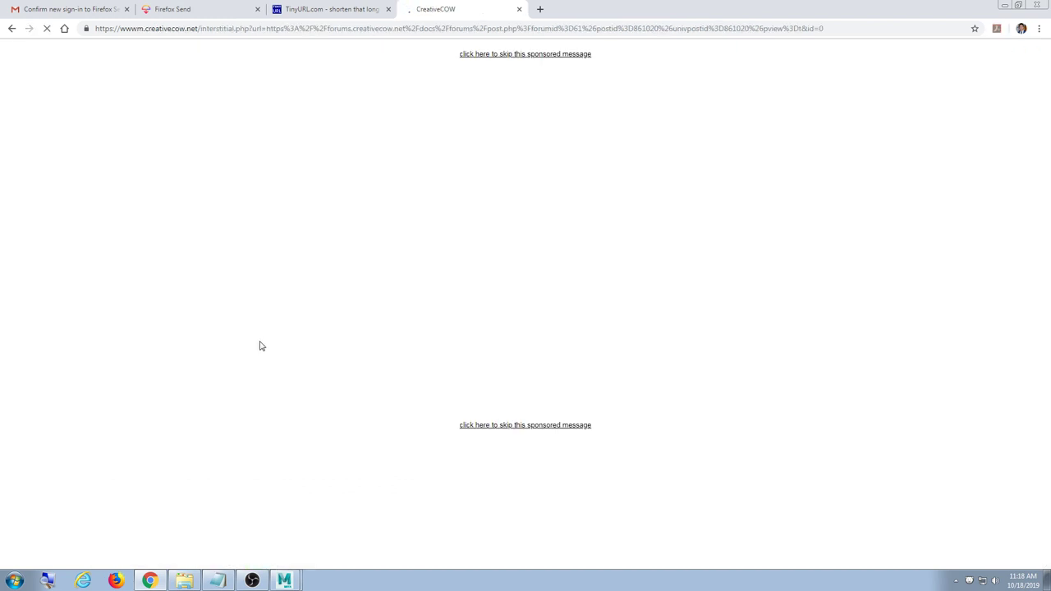
pyautogui.click(543, 428)
pyautogui.scroll(-3, 541, 423)
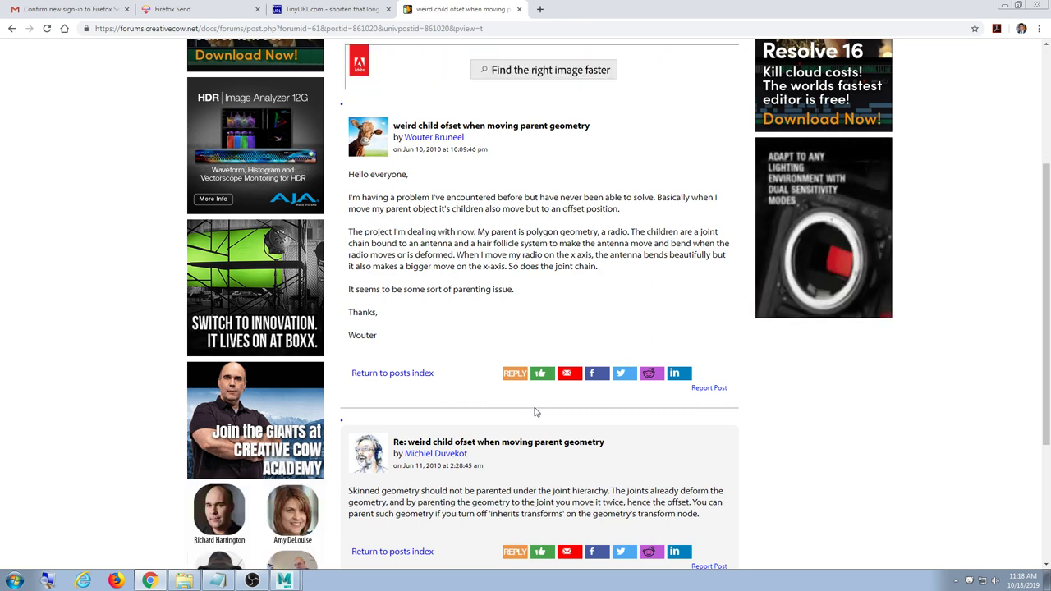
pyautogui.scroll(-2, 534, 412)
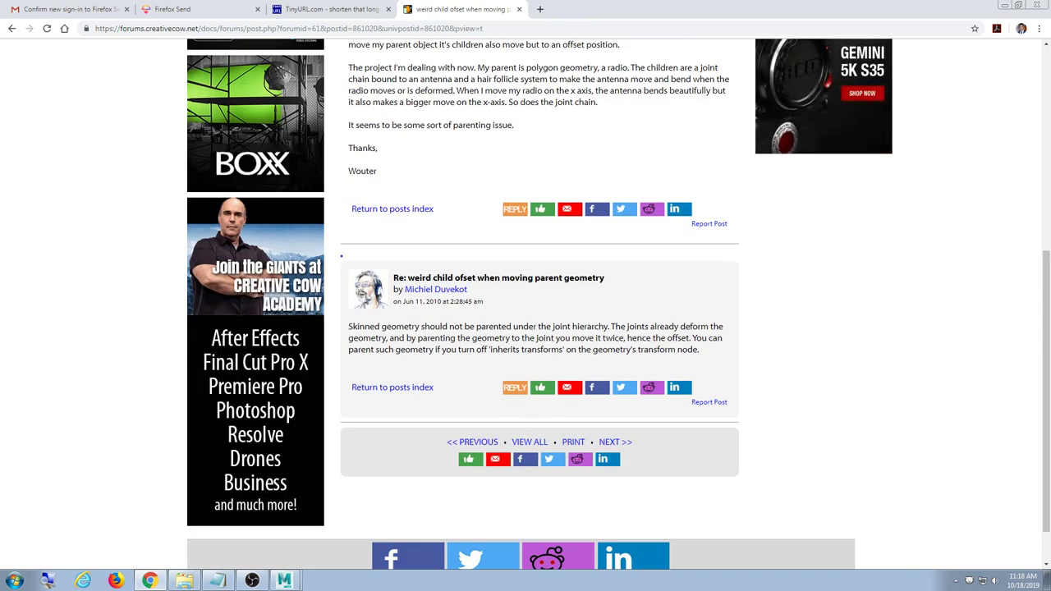
pyautogui.click(1003, 6)
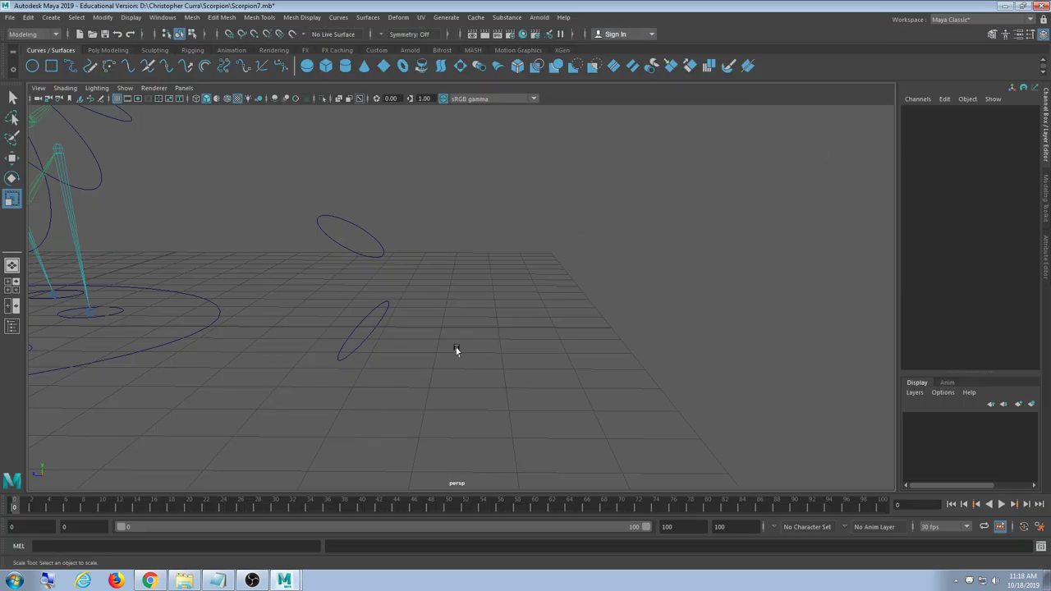
# Open the Hypergraph Hierarchy beside the test circles and graph the input and output connections of both circles
pyautogui.click(162, 17)
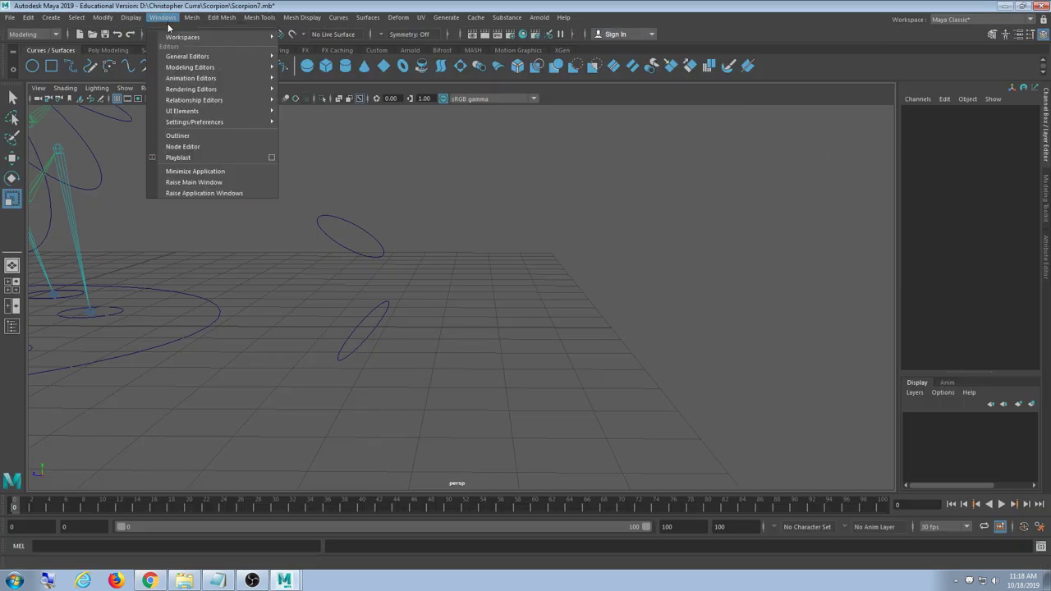
pyautogui.moveTo(230, 56)
pyautogui.click(329, 110)
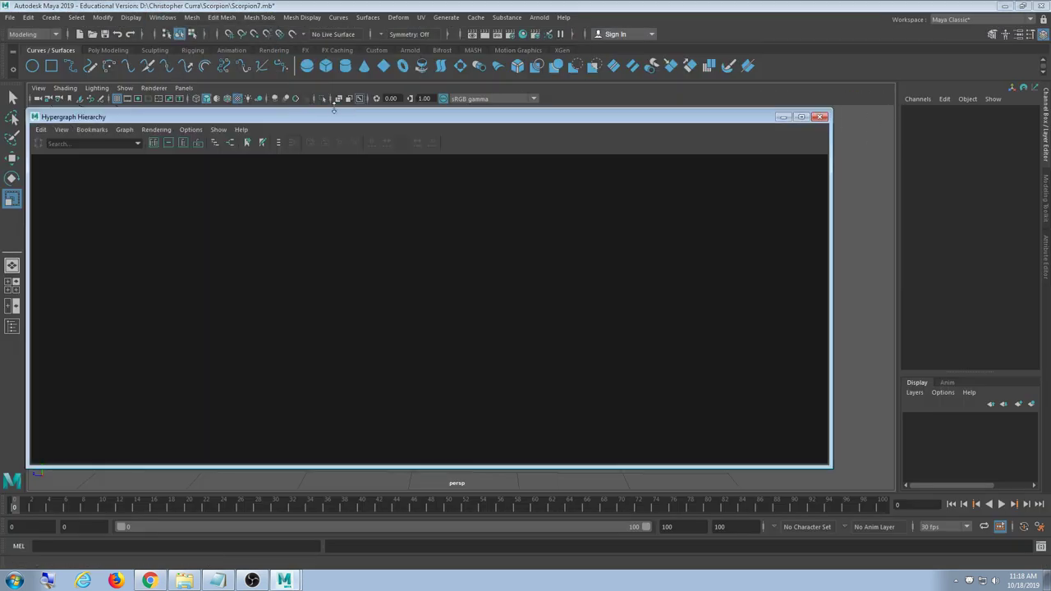
pyautogui.moveTo(29, 160); pyautogui.dragTo(477, 169)
pyautogui.moveTo(538, 119); pyautogui.dragTo(581, 118)
pyautogui.click(351, 361)
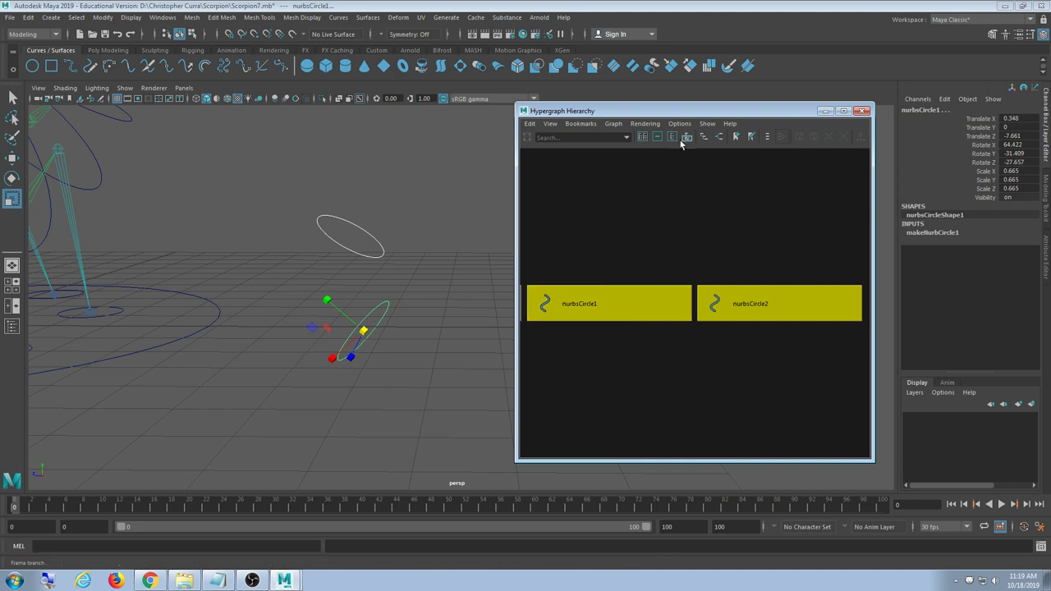
pyautogui.click(720, 138)
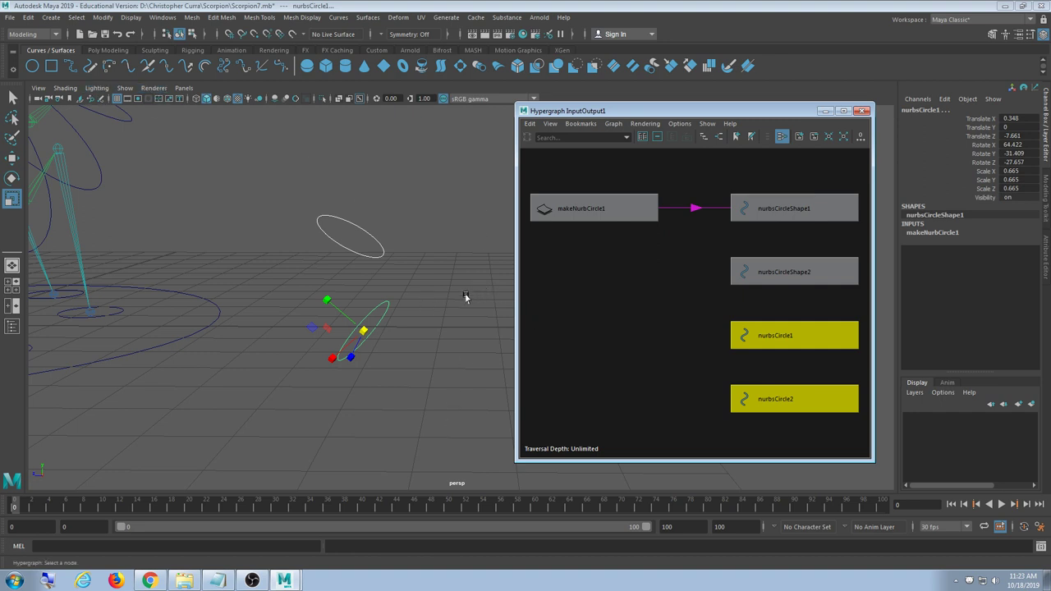
# Select the nurbsCircleShape1 and nurbsCircleShape2 nodes in turn to check which test circle each one belongs to
pyautogui.click(637, 267)
pyautogui.click(610, 202)
pyautogui.click(826, 188)
pyautogui.click(826, 216)
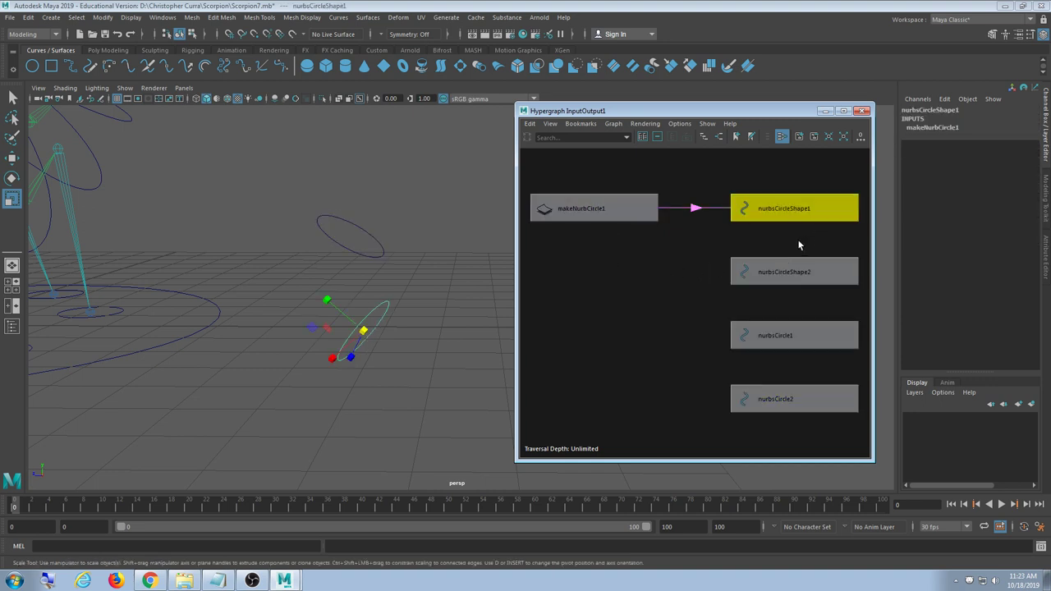
pyautogui.click(798, 279)
pyautogui.click(602, 321)
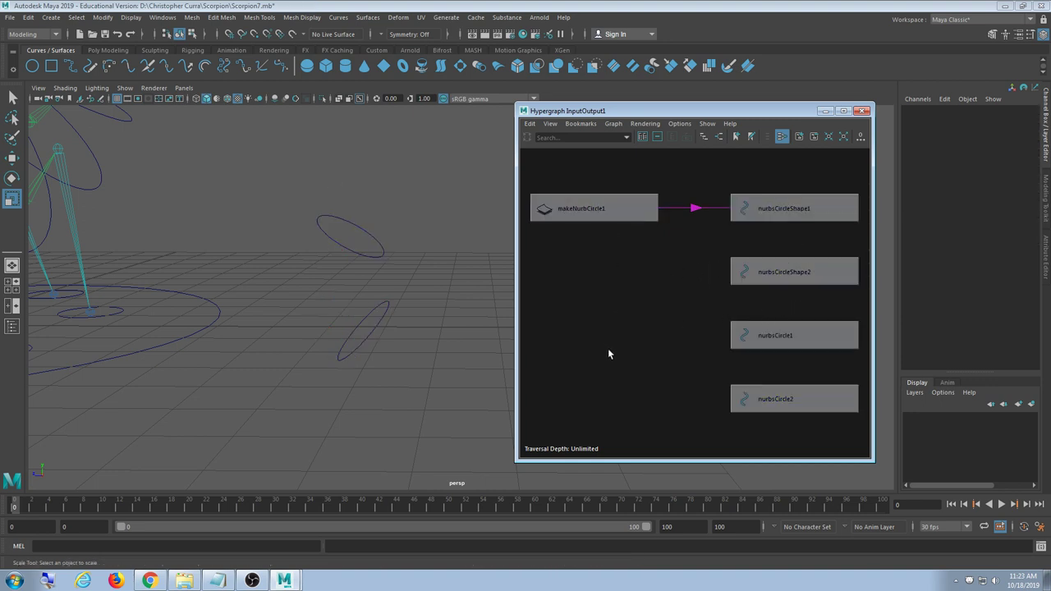
pyautogui.click(801, 216)
pyautogui.click(794, 273)
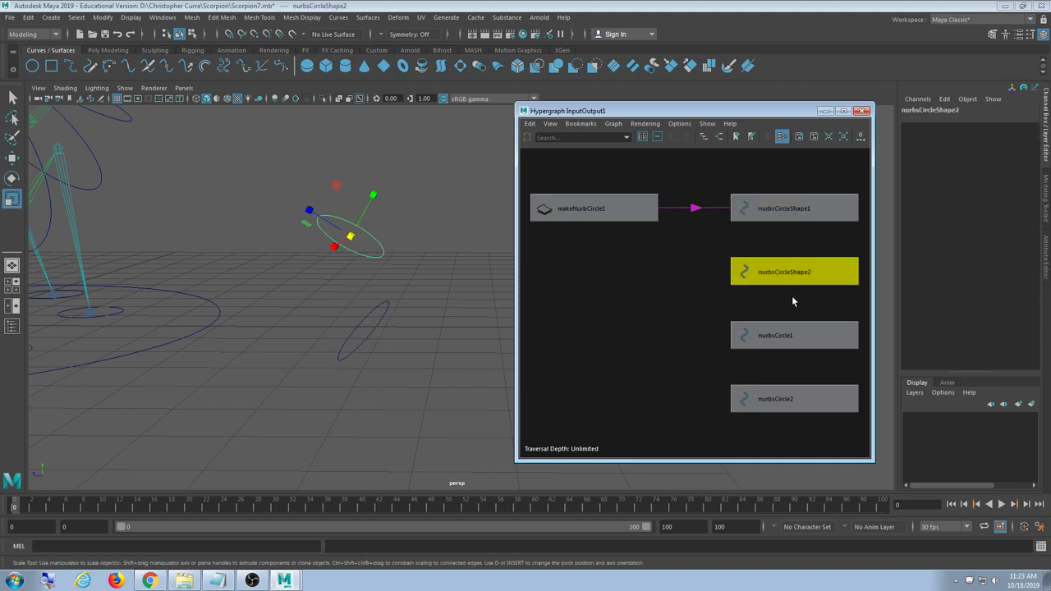
pyautogui.click(805, 212)
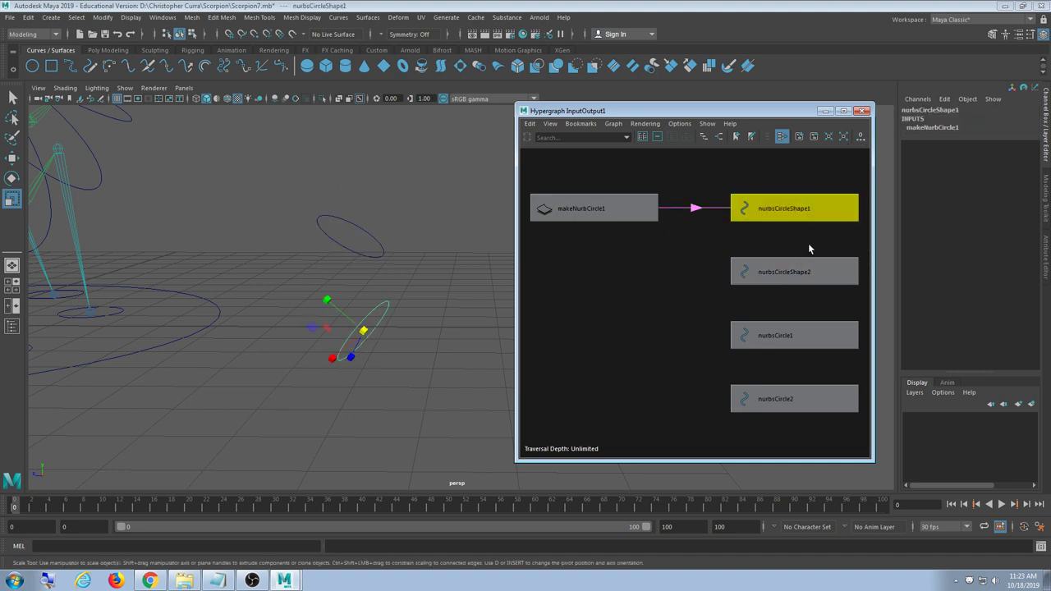
# Try parenting with the nurbsCircleShape2 and nurbsCircleShape1 nodes selected, then undo it and clear the selection
pyautogui.click(807, 285)
pyautogui.keyDown('shift'); pyautogui.click(818, 215); pyautogui.keyUp('shift')
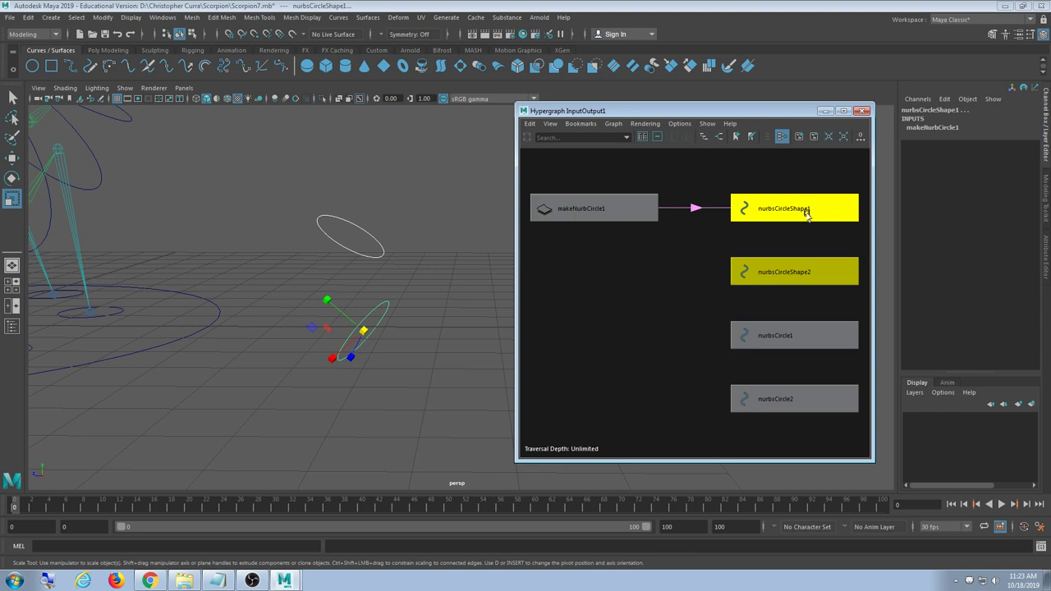
pyautogui.press('p')
pyautogui.keyDown('alt'); pyautogui.moveTo(389, 371); pyautogui.dragTo(258, 347, button='right'); pyautogui.keyUp('alt')
pyautogui.keyDown('alt'); pyautogui.moveTo(403, 319); pyautogui.dragTo(383, 356, button='middle'); pyautogui.keyUp('alt')
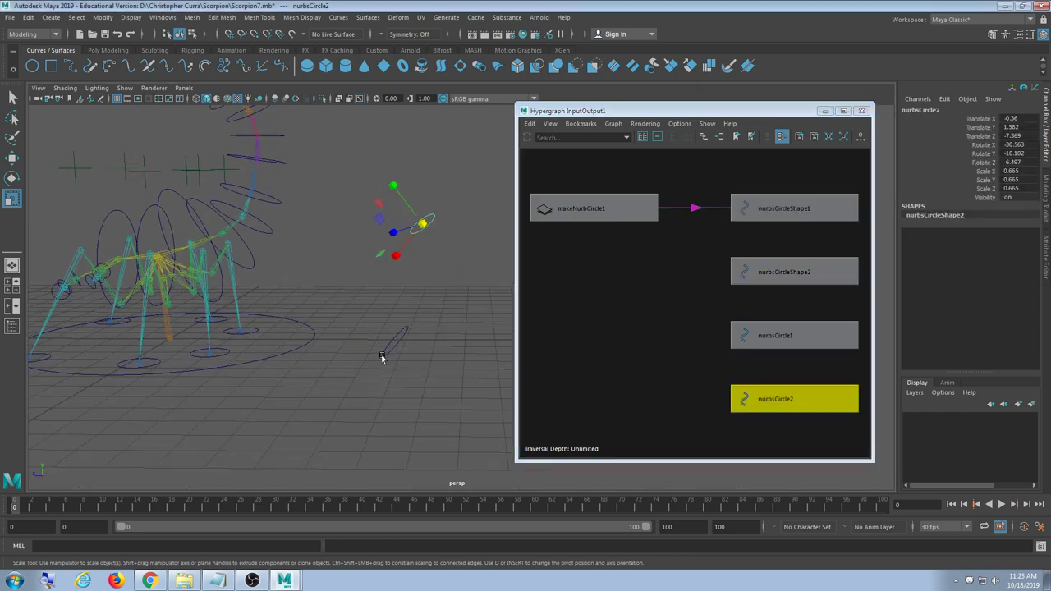
pyautogui.hotkey('ctrl', 'z')
pyautogui.keyDown('alt'); pyautogui.moveTo(383, 356); pyautogui.dragTo(416, 386, button='right'); pyautogui.keyUp('alt')
pyautogui.click(675, 343)
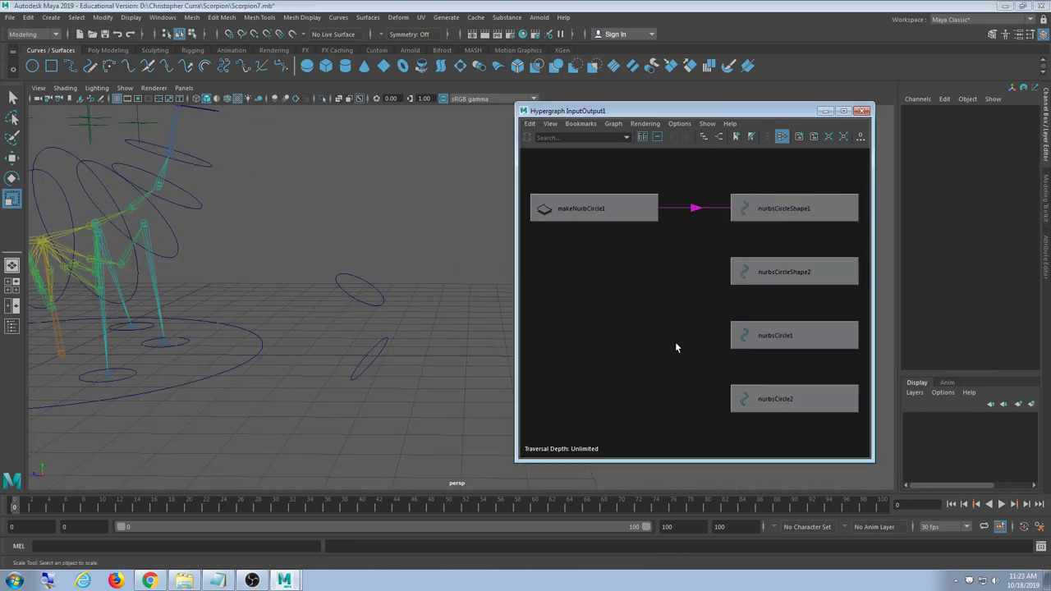
# Select all the test circles' nodes in the Hypergraph, including makeNurbCircle1, and delete their construction history
pyautogui.scroll(-1, 675, 341)
pyautogui.keyDown('alt'); pyautogui.moveTo(676, 342); pyautogui.dragTo(634, 333, button='middle'); pyautogui.keyUp('alt')
pyautogui.moveTo(749, 159); pyautogui.dragTo(727, 415)
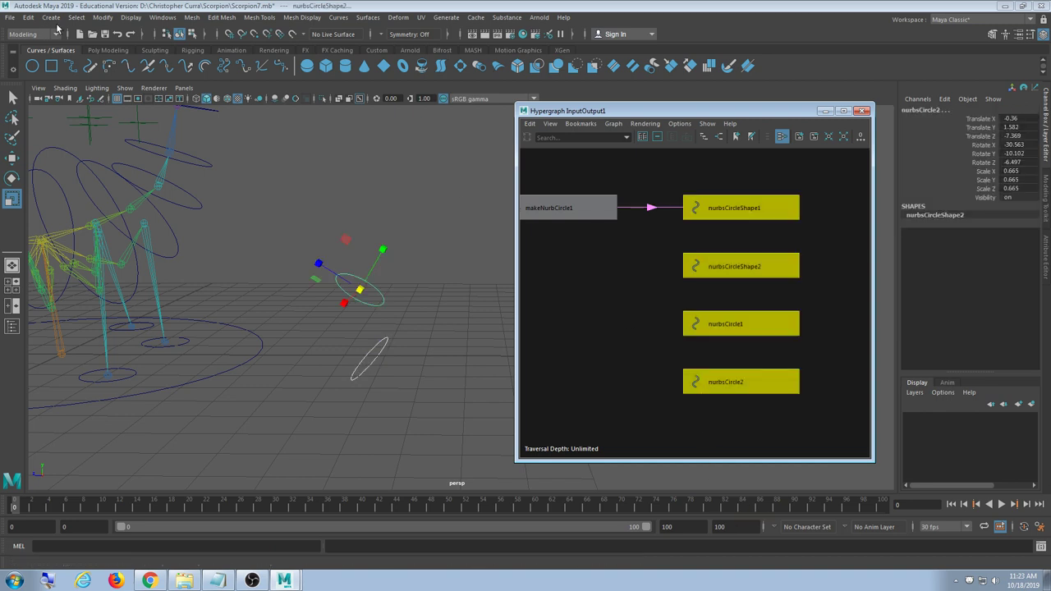
pyautogui.moveTo(565, 179); pyautogui.dragTo(741, 392)
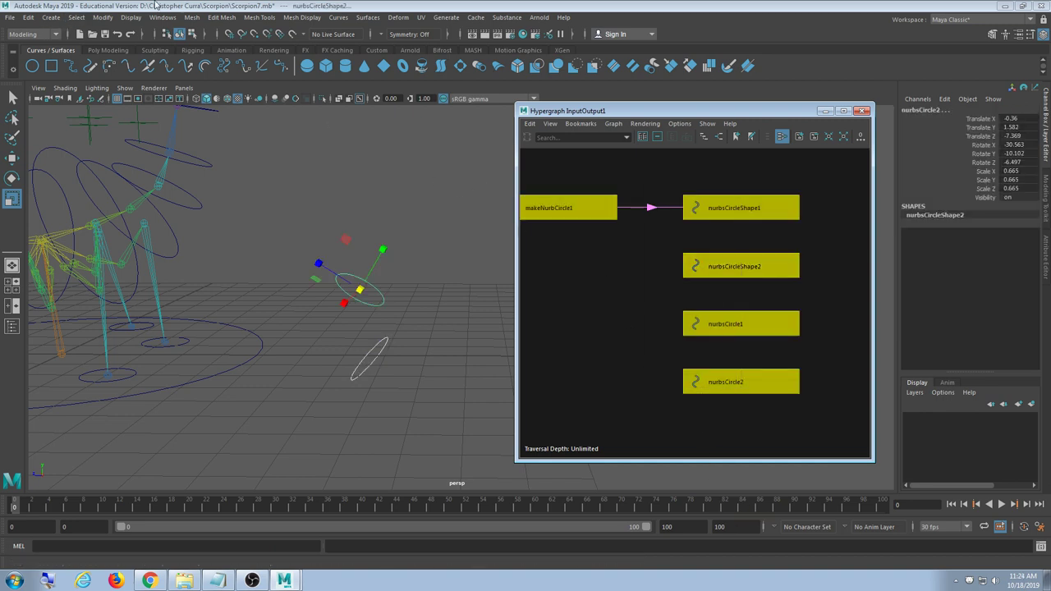
pyautogui.click(28, 17)
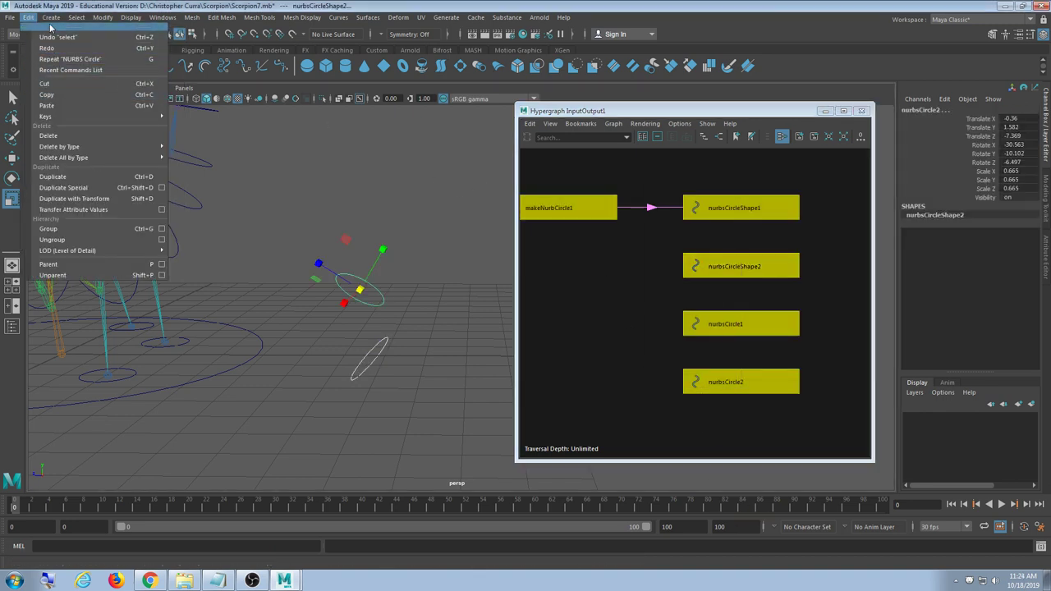
pyautogui.moveTo(61, 146)
pyautogui.click(228, 158)
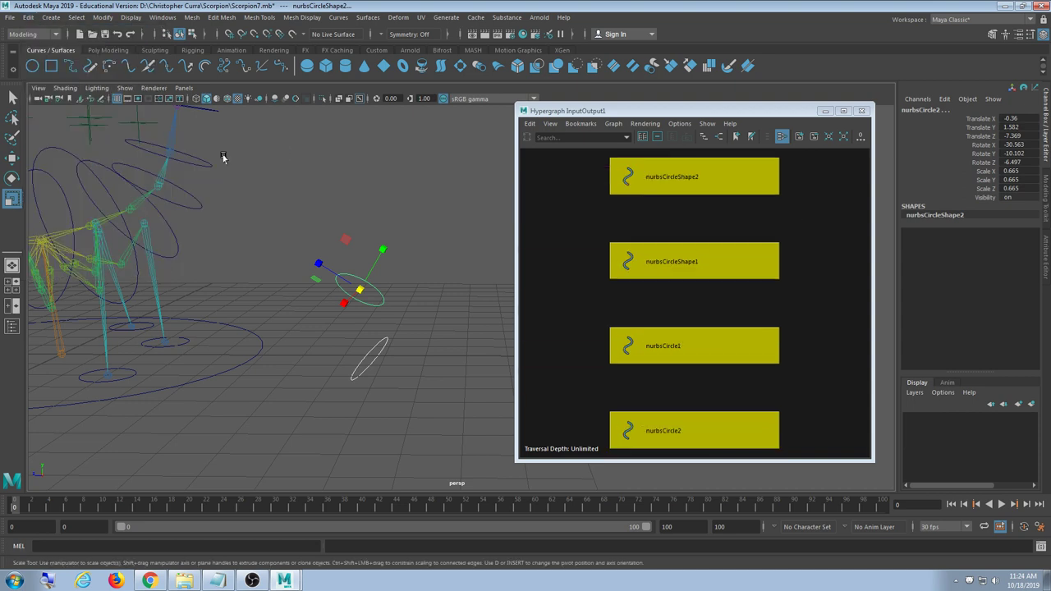
# Freeze the translation, rotation and joint orientation of both test circles, excluding scale
pyautogui.click(103, 18)
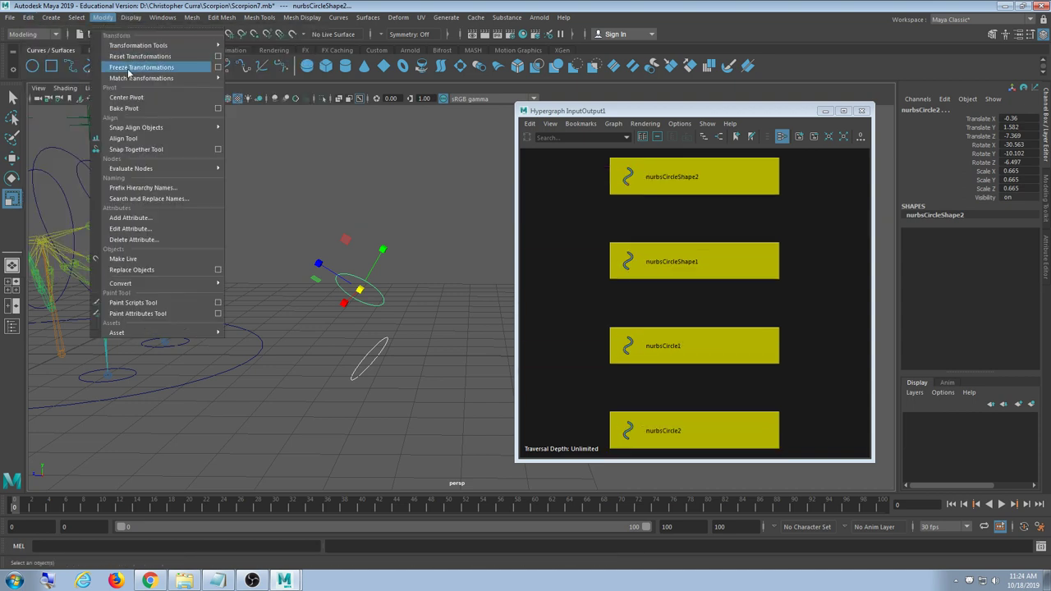
pyautogui.click(218, 67)
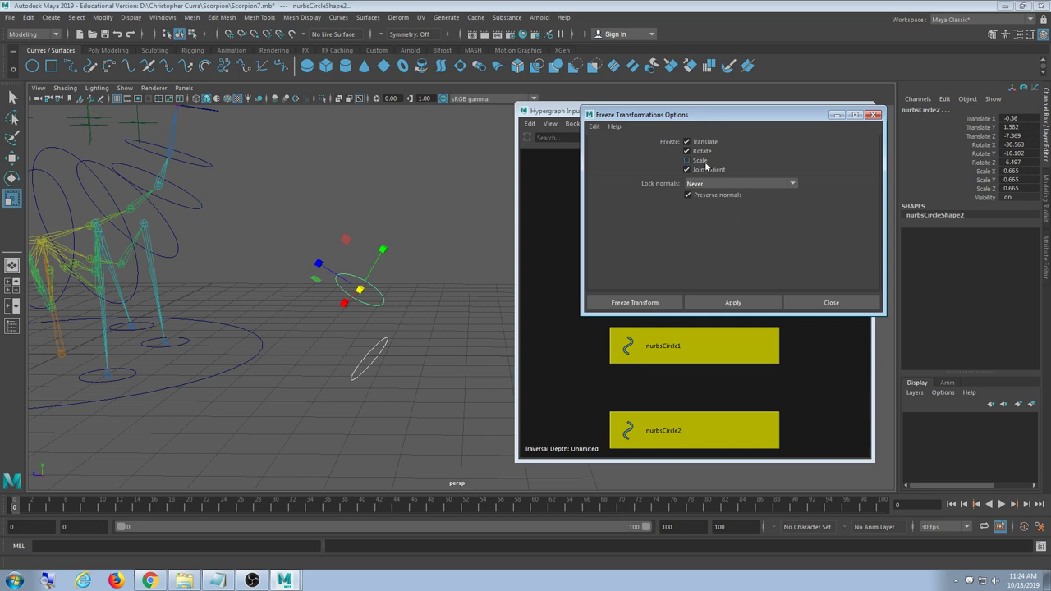
pyautogui.click(722, 297)
pyautogui.click(831, 302)
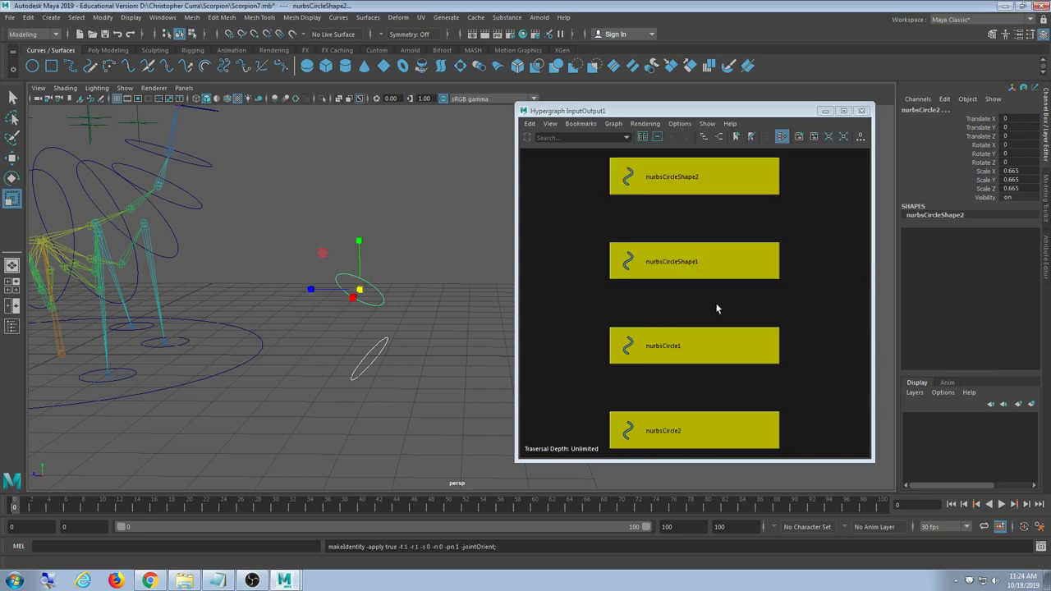
# Try parenting the upper test circle, nurbsCircle2, to nurbsCircle1, then undo the parenting
pyautogui.click(429, 242)
pyautogui.moveTo(430, 243); pyautogui.dragTo(337, 314)
pyautogui.keyDown('shift'); pyautogui.moveTo(393, 342); pyautogui.dragTo(367, 364); pyautogui.keyUp('shift')
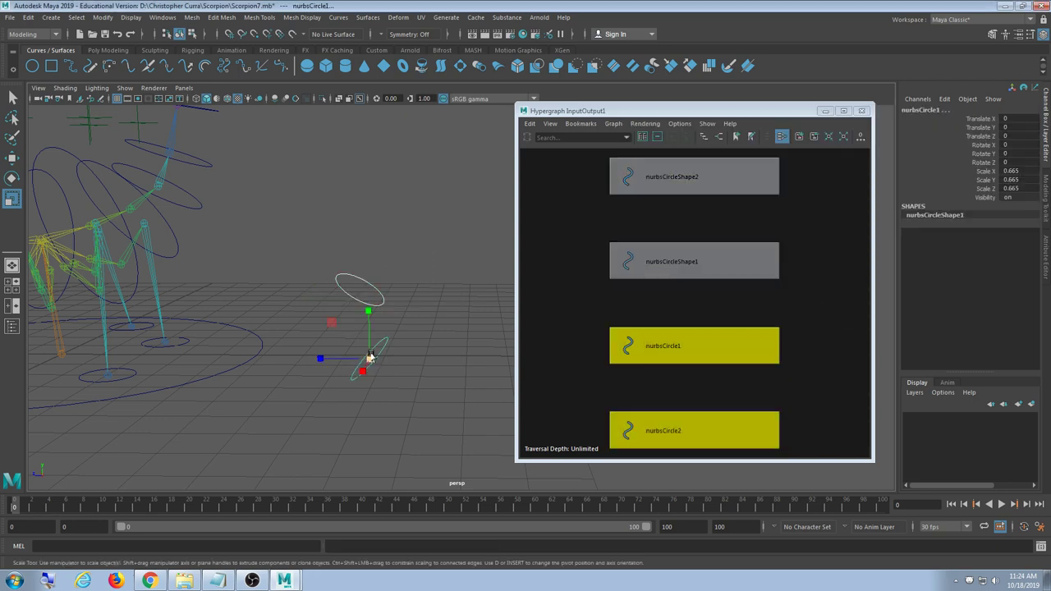
pyautogui.press('p')
pyautogui.keyDown('alt'); pyautogui.moveTo(285, 370); pyautogui.dragTo(328, 338, button='middle'); pyautogui.keyUp('alt')
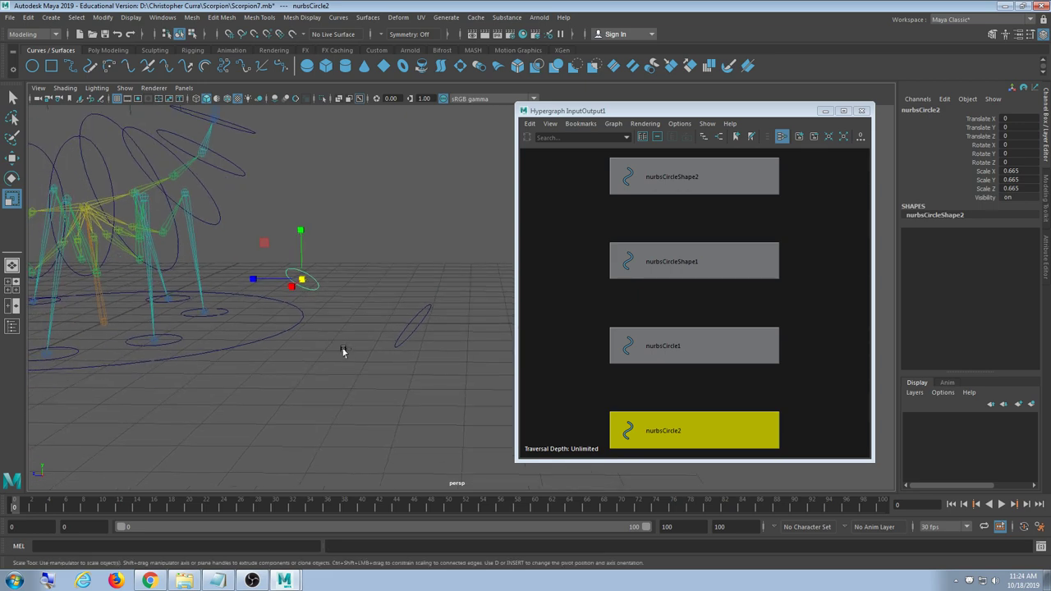
pyautogui.hotkey('ctrl', 'z')
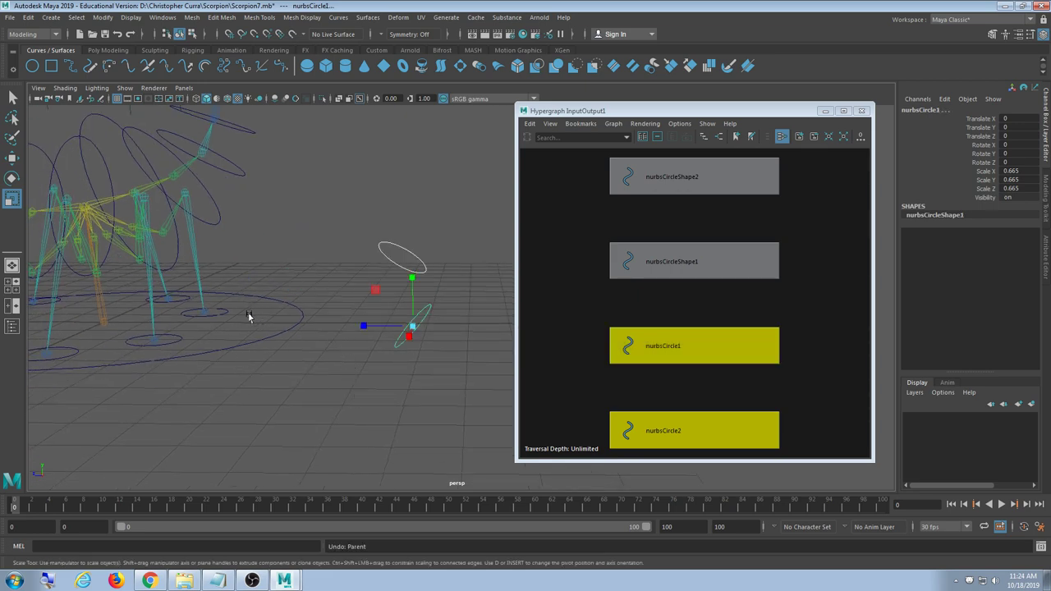
# Close the Hypergraph and delete both test circles from the scene
pyautogui.click(861, 110)
pyautogui.click(498, 272)
pyautogui.keyDown('alt'); pyautogui.moveTo(451, 275); pyautogui.dragTo(530, 315, button='middle'); pyautogui.keyUp('alt')
pyautogui.moveTo(530, 314); pyautogui.dragTo(504, 397)
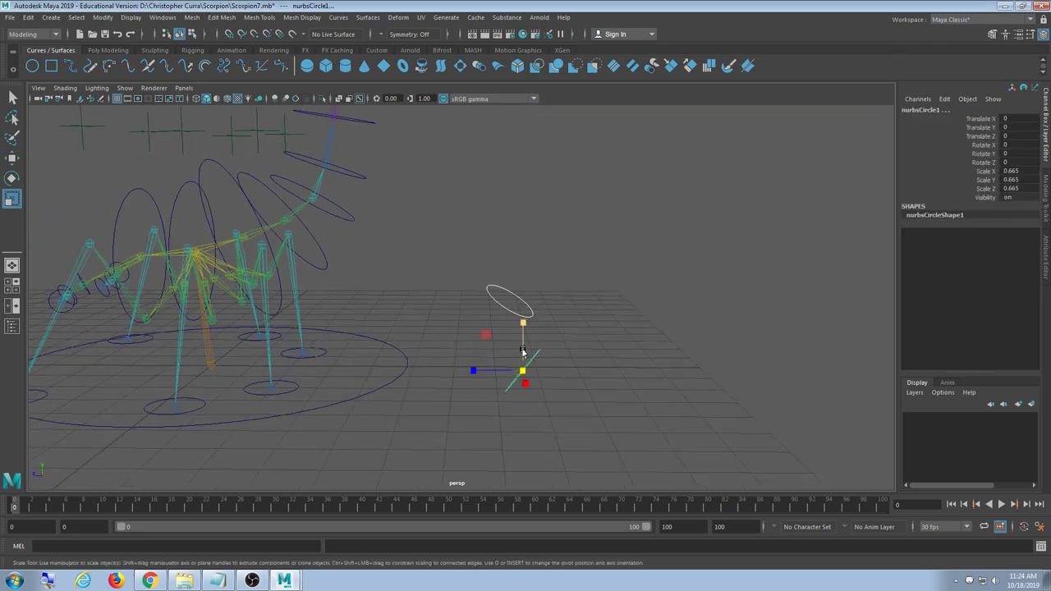
pyautogui.press('Delete')
pyautogui.keyDown('alt'); pyautogui.moveTo(531, 351); pyautogui.dragTo(497, 263); pyautogui.keyUp('alt')
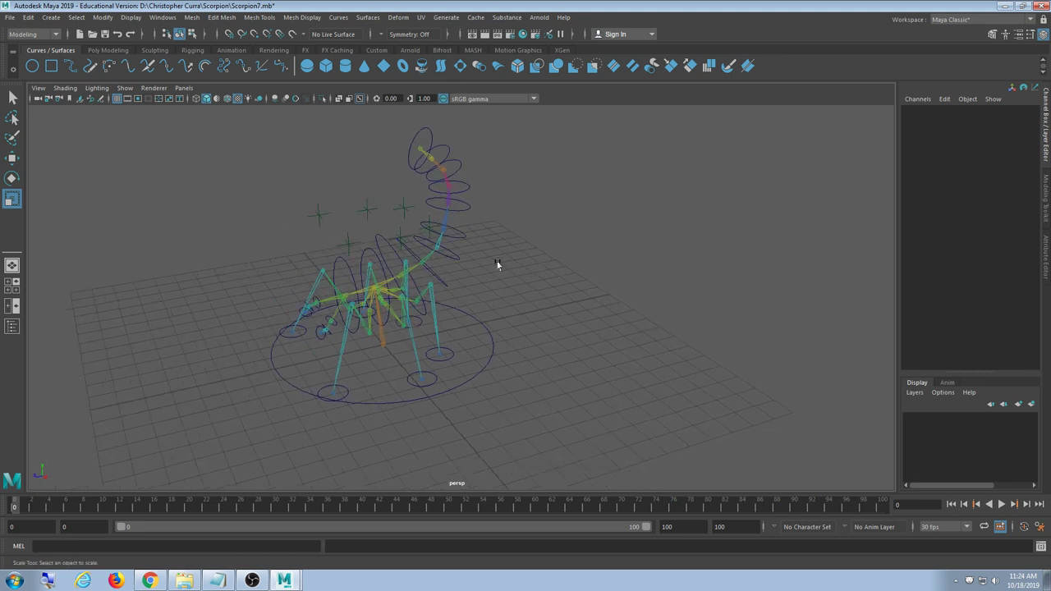
# Open the Hypergraph Hierarchy, examine the scorpion's full joint and control hierarchy, and close it
pyautogui.click(161, 17)
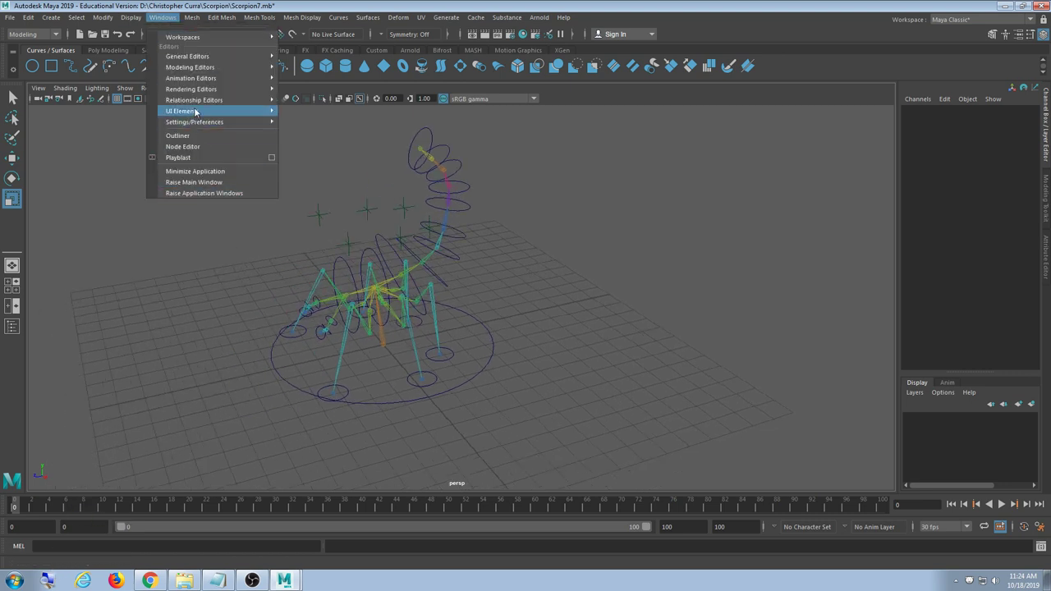
pyautogui.moveTo(202, 58)
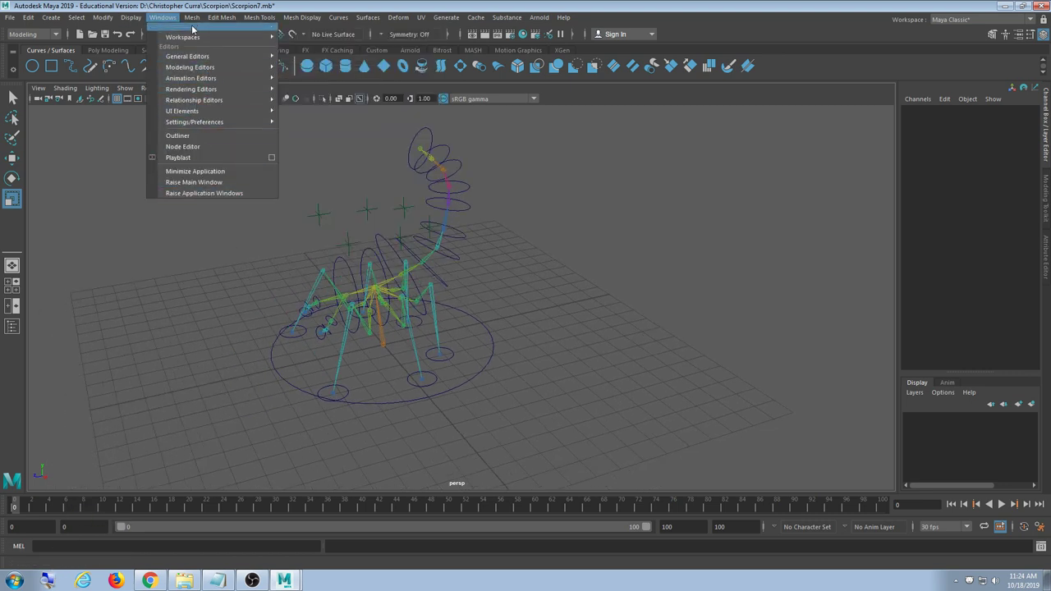
pyautogui.moveTo(136, 20)
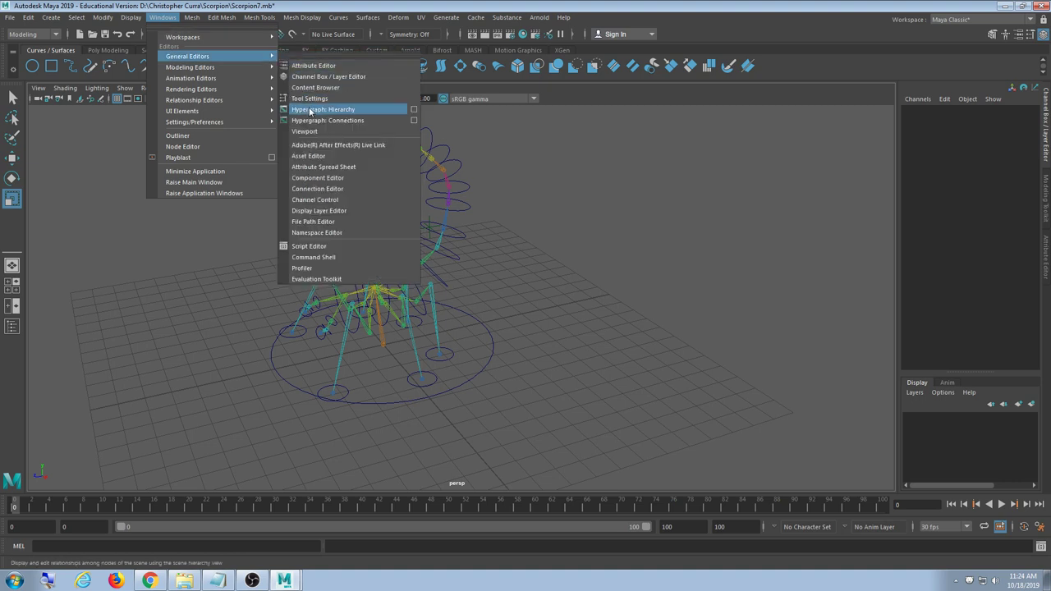
pyautogui.click(312, 110)
pyautogui.moveTo(400, 289); pyautogui.dragTo(489, 491)
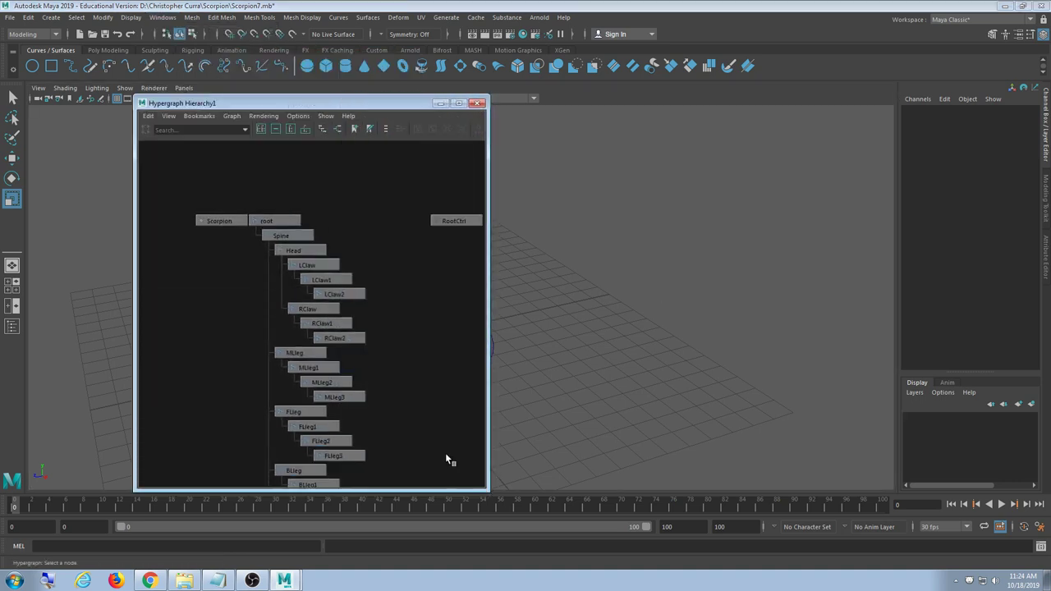
pyautogui.keyDown('alt'); pyautogui.moveTo(431, 442); pyautogui.dragTo(408, 162, button='middle'); pyautogui.keyUp('alt')
pyautogui.keyDown('alt'); pyautogui.moveTo(393, 432); pyautogui.dragTo(398, 216, button='middle'); pyautogui.keyUp('alt')
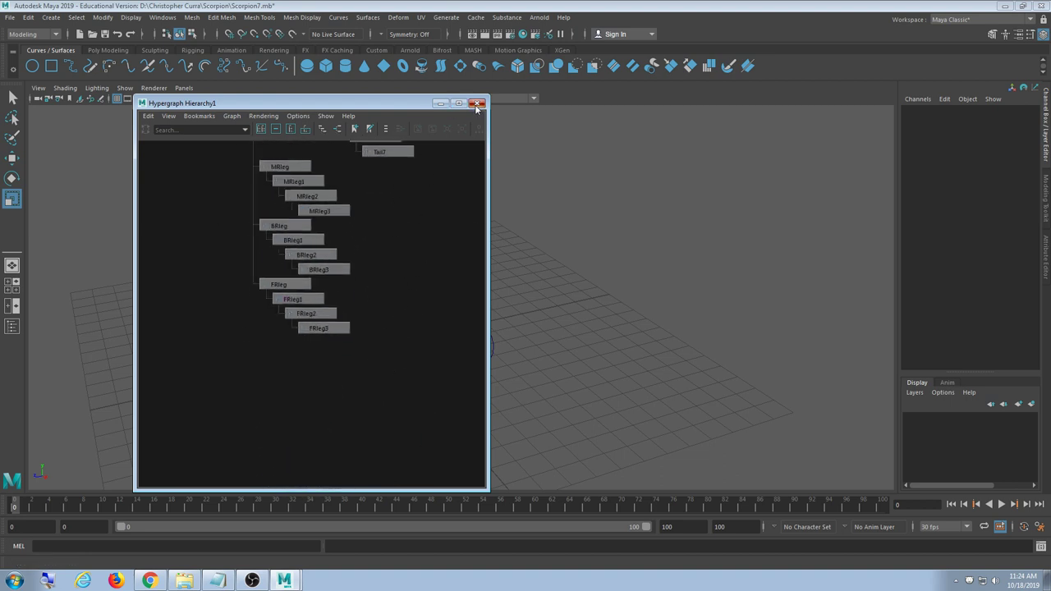
pyautogui.click(476, 105)
# Reopen the recent scene Scorpion7.mb, discarding the unsaved changes
pyautogui.click(27, 18)
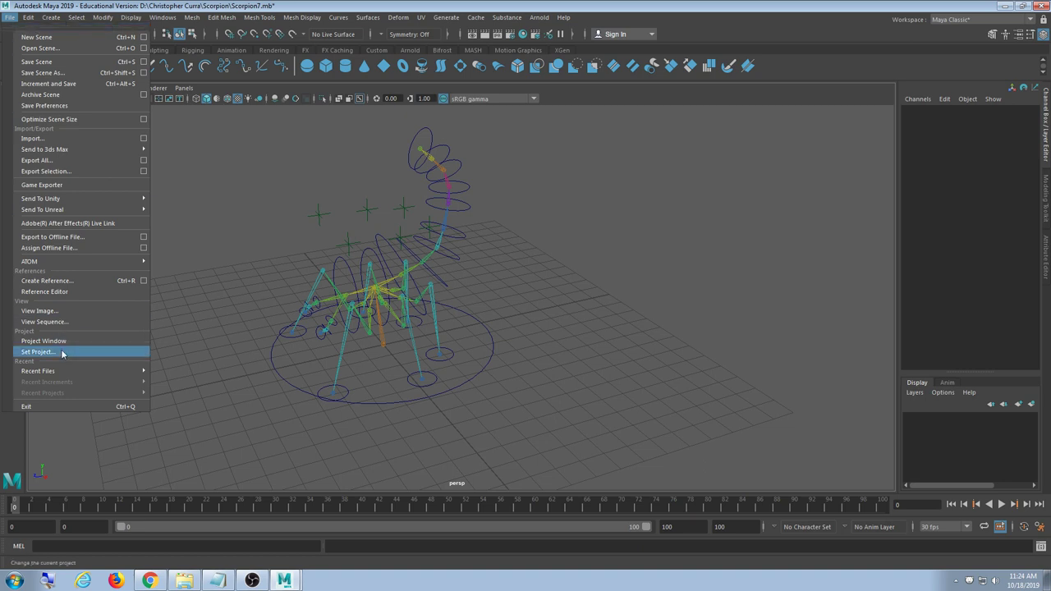
pyautogui.moveTo(61, 374)
pyautogui.click(227, 371)
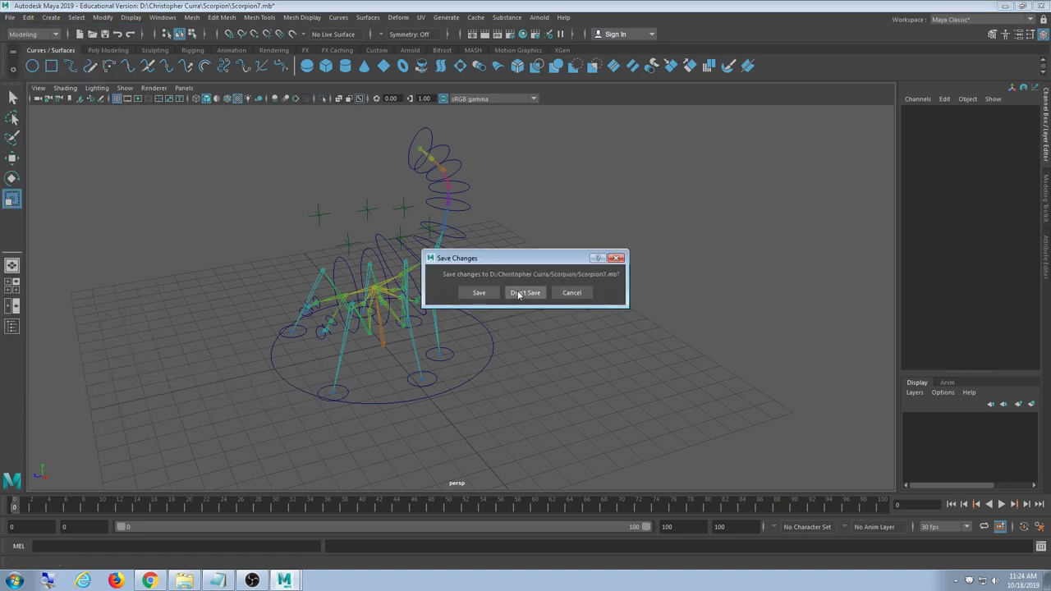
pyautogui.click(517, 290)
pyautogui.scroll(-8, 488, 328)
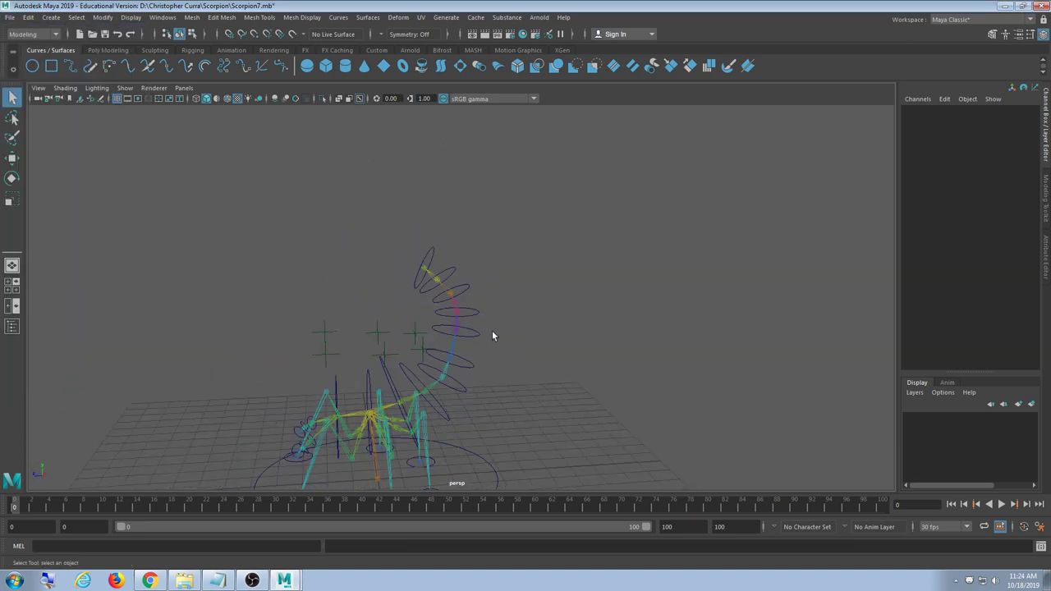
pyautogui.keyDown('alt'); pyautogui.moveTo(446, 361); pyautogui.dragTo(508, 309, button='middle'); pyautogui.keyUp('alt')
pyautogui.keyDown('alt'); pyautogui.moveTo(509, 312); pyautogui.dragTo(622, 235); pyautogui.keyUp('alt')
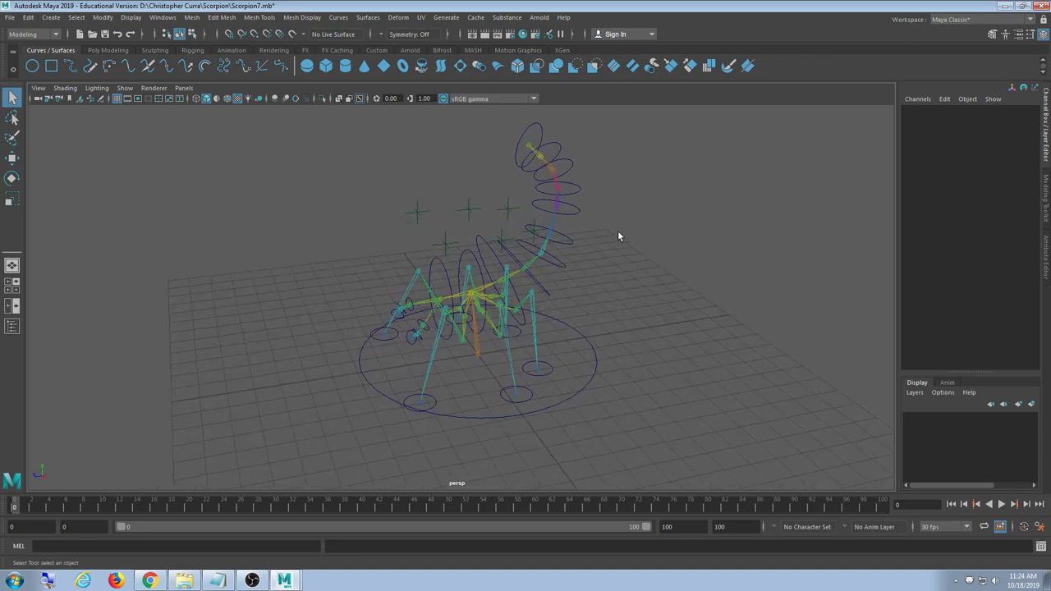
# Try moving the RootCtrl1 control at the tip of the tail, then undo the move
pyautogui.click(540, 146)
pyautogui.press('w')
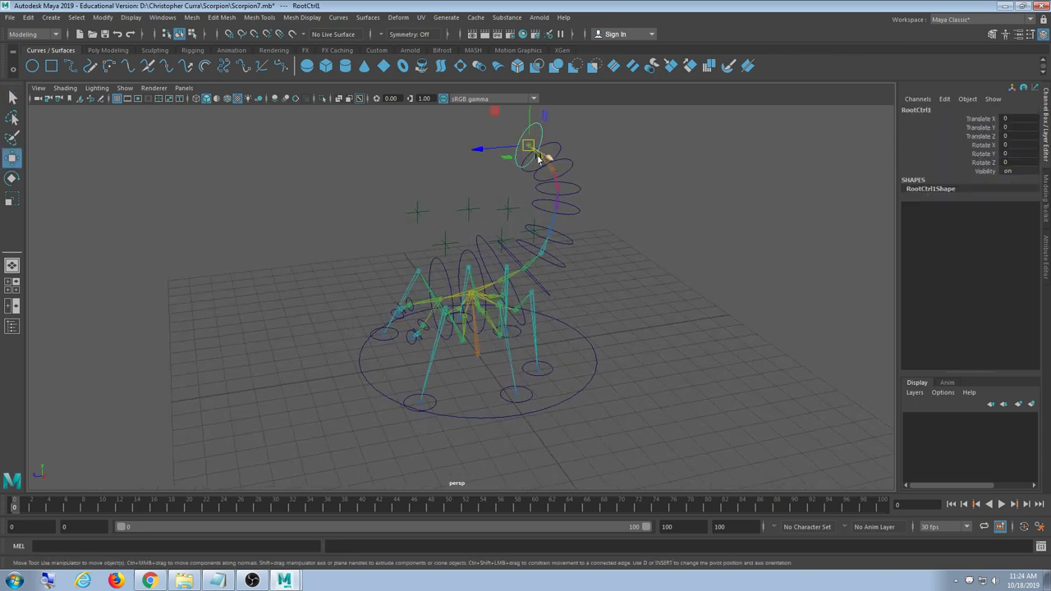
pyautogui.moveTo(539, 152); pyautogui.dragTo(544, 117)
pyautogui.hotkey('ctrl', 'z')
# Try parenting the tail-tip control RootCtrl1 to the neighbouring RootCtrl2, then undo the parenting
pyautogui.keyDown('alt'); pyautogui.moveTo(646, 199); pyautogui.dragTo(599, 373, button='middle'); pyautogui.keyUp('alt')
pyautogui.scroll(4, 599, 373)
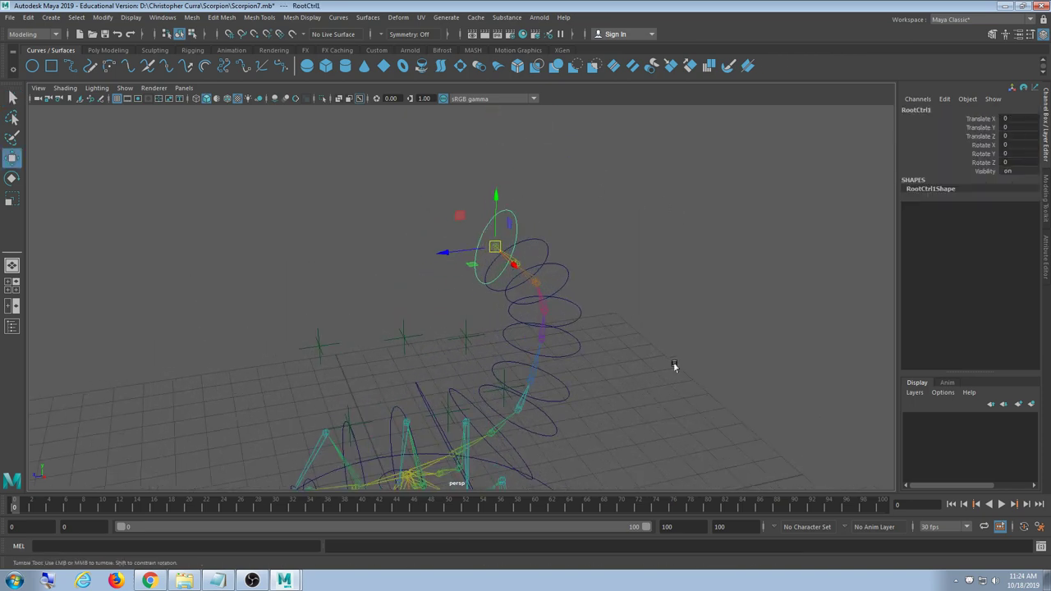
pyautogui.keyDown('alt'); pyautogui.moveTo(673, 366); pyautogui.dragTo(654, 346); pyautogui.keyUp('alt')
pyautogui.scroll(6, 654, 346)
pyautogui.keyDown('alt'); pyautogui.moveTo(684, 213); pyautogui.dragTo(617, 262, button='middle'); pyautogui.keyUp('alt')
pyautogui.click(617, 262)
pyautogui.click(429, 152)
pyautogui.keyDown('shift'); pyautogui.moveTo(484, 192); pyautogui.dragTo(503, 256); pyautogui.keyUp('shift')
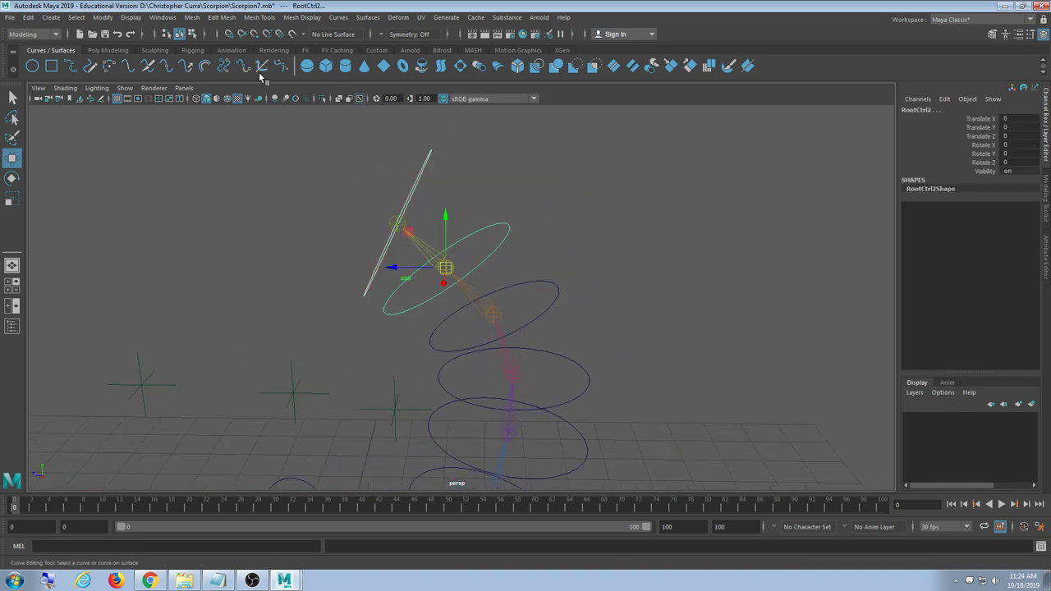
pyautogui.press('p')
pyautogui.keyDown('alt'); pyautogui.moveTo(509, 301); pyautogui.dragTo(540, 321); pyautogui.keyUp('alt')
pyautogui.hotkey('ctrl', 'z')
# Select only the RootCtrl1 circle at the tip of the tail and check its channel values
pyautogui.keyDown('alt'); pyautogui.moveTo(540, 321); pyautogui.dragTo(520, 382, button='middle'); pyautogui.keyUp('alt')
pyautogui.keyDown('alt'); pyautogui.moveTo(520, 382); pyautogui.dragTo(483, 395); pyautogui.keyUp('alt')
pyautogui.click(390, 140)
pyautogui.click(391, 161)
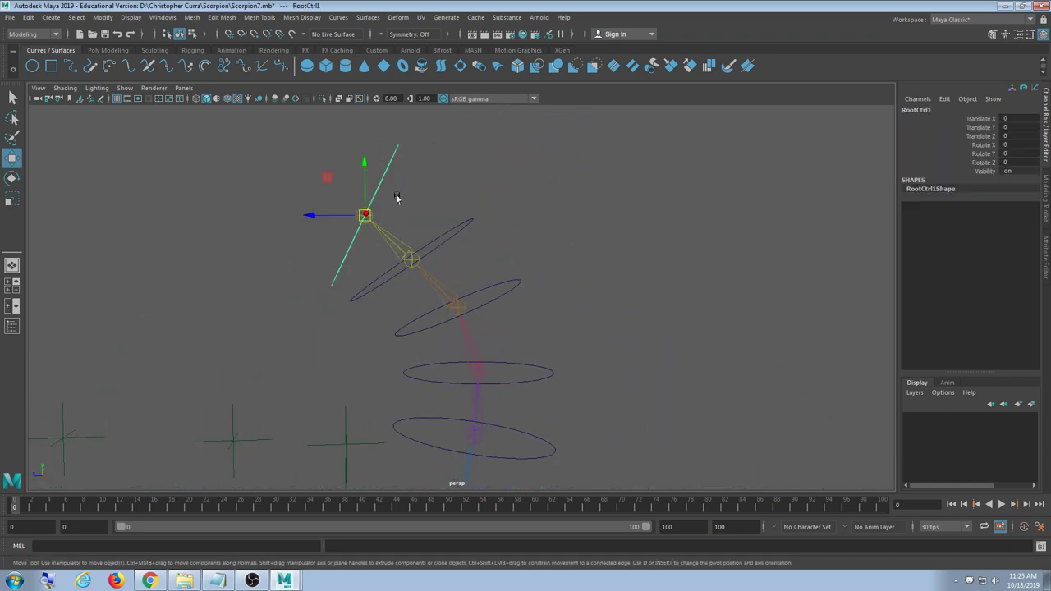
# Switch to Chrome, search Google for "parenting moves object maya" and look through the results
pyautogui.click(149, 580)
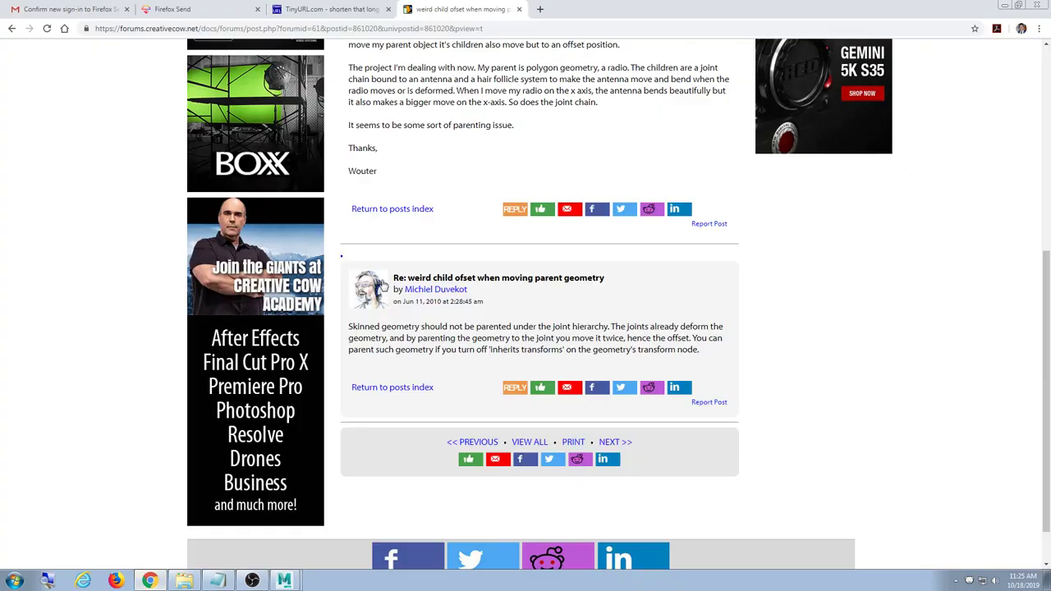
pyautogui.click(249, 29)
pyautogui.write('paren')
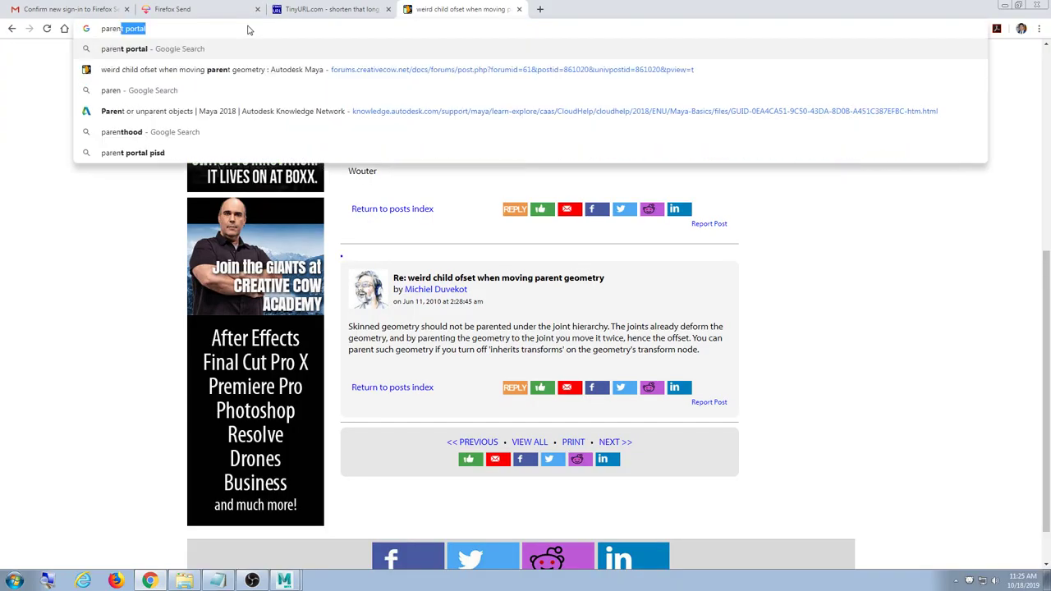
pyautogui.write('ting moves')
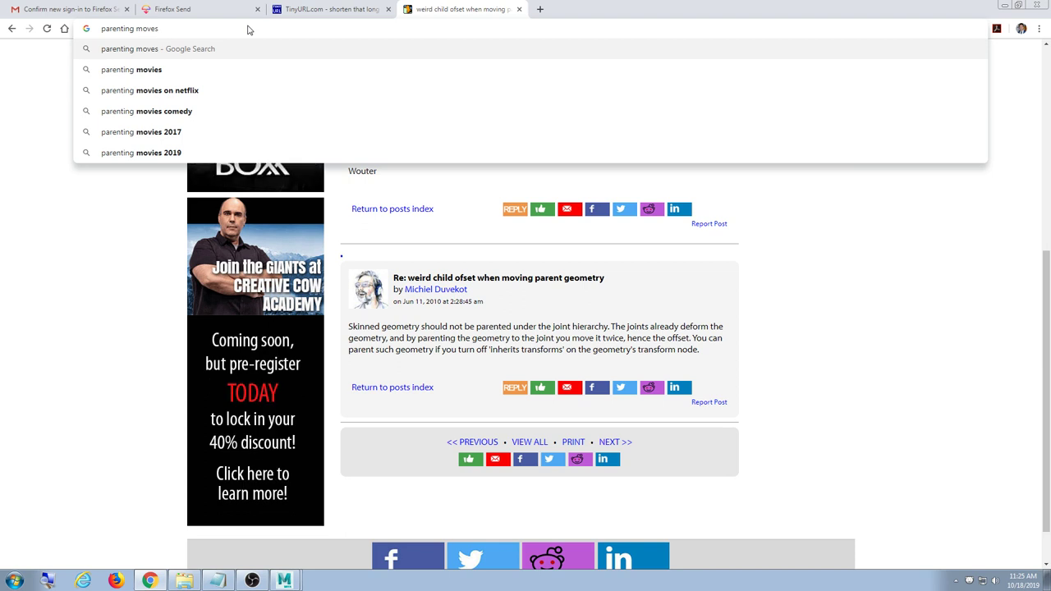
pyautogui.write(' object m')
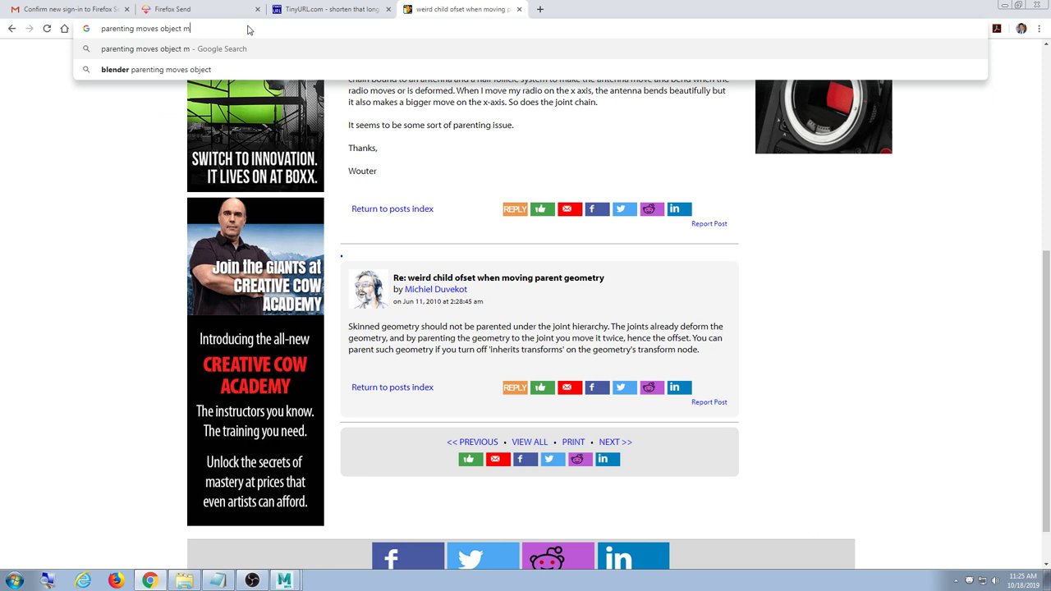
pyautogui.write('aya')
pyautogui.press('Return')
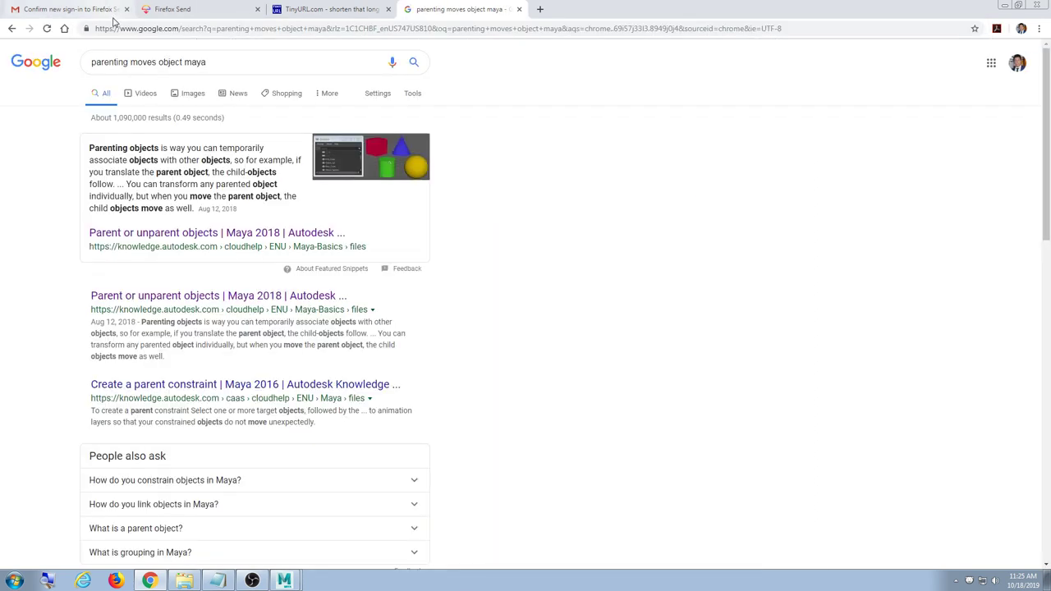
pyautogui.scroll(-3, 210, 169)
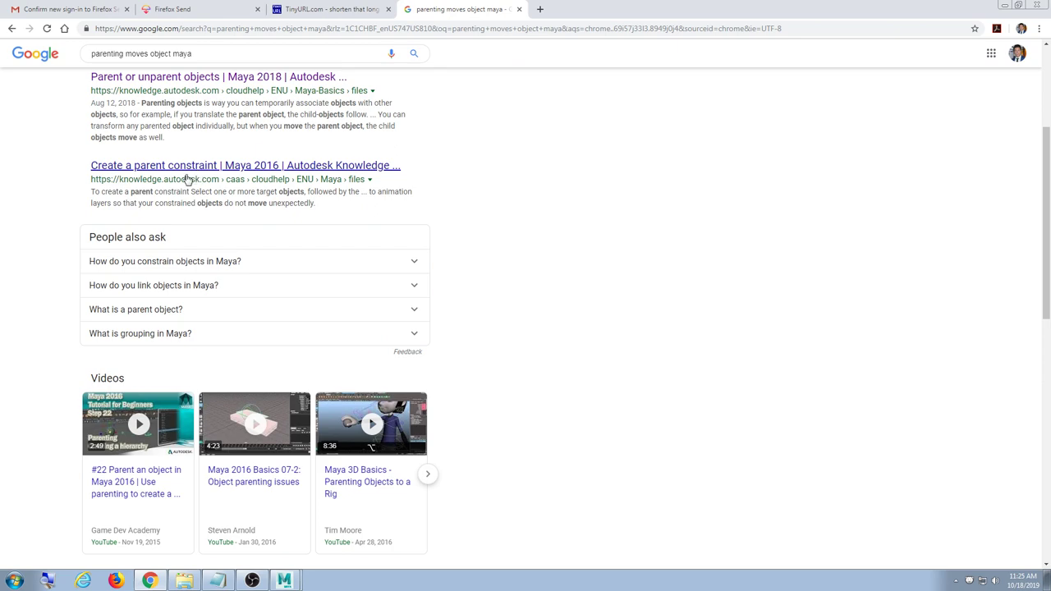
pyautogui.scroll(-6, 197, 214)
pyautogui.scroll(3, 203, 211)
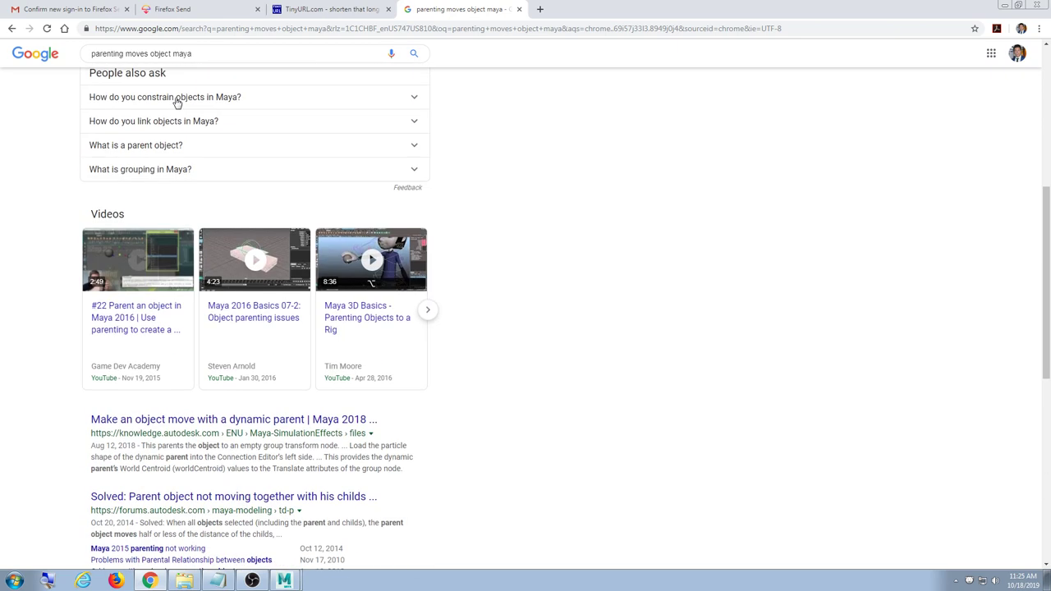
# Search Google for "parenting an object doesn't stay in place maya" and look through the results
pyautogui.moveTo(219, 57); pyautogui.dragTo(29, 62)
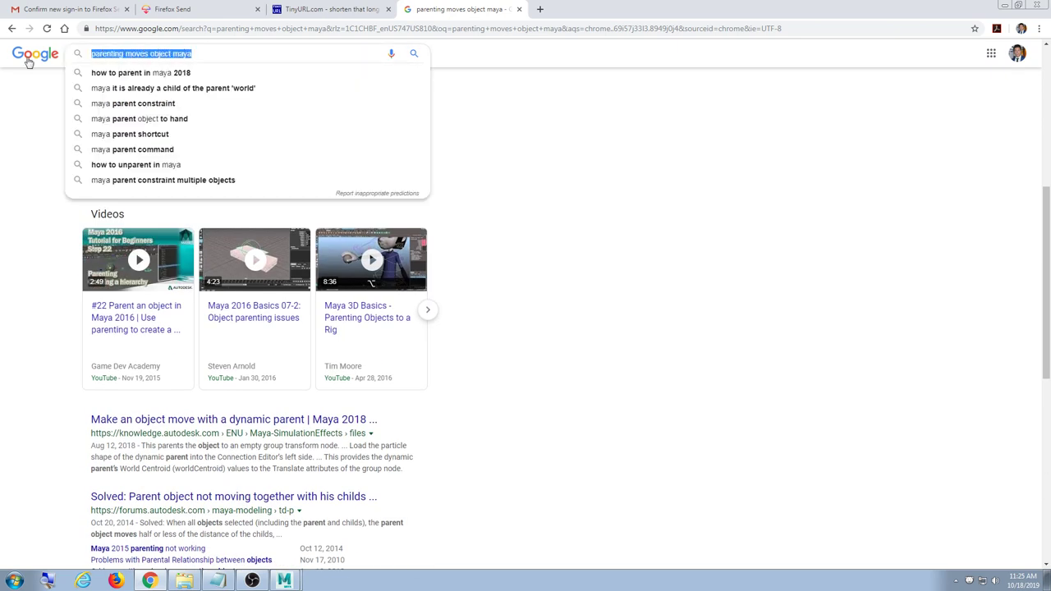
pyautogui.write('when')
pyautogui.press('BackSpace')
pyautogui.press('BackSpace')
pyautogui.press('BackSpace')
pyautogui.press('BackSpace')
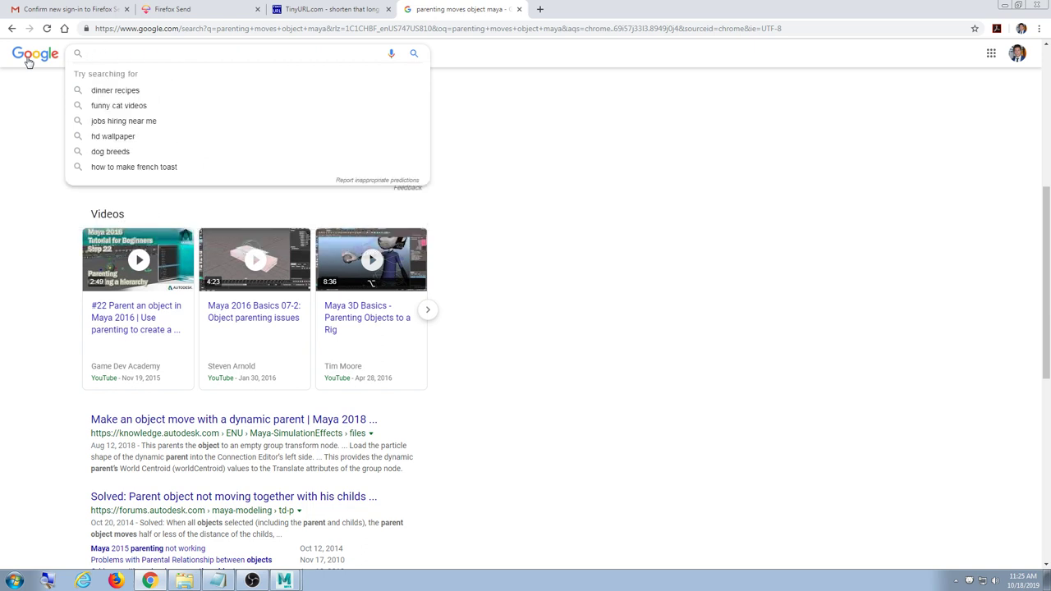
pyautogui.write('parenting an bob')
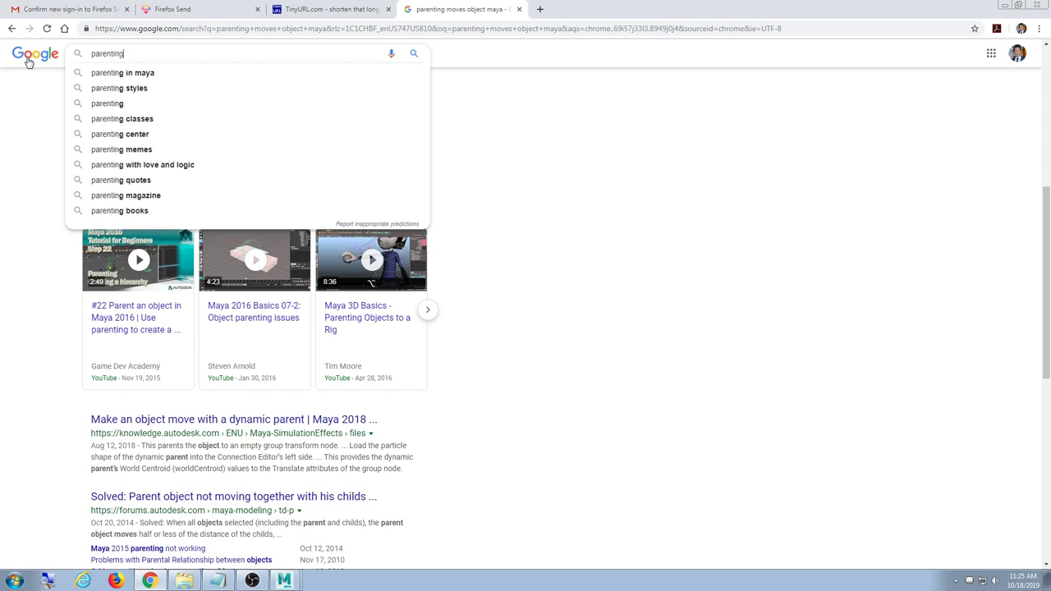
pyautogui.press('BackSpace')
pyautogui.press('BackSpace')
pyautogui.press('BackSpace')
pyautogui.write('ob')
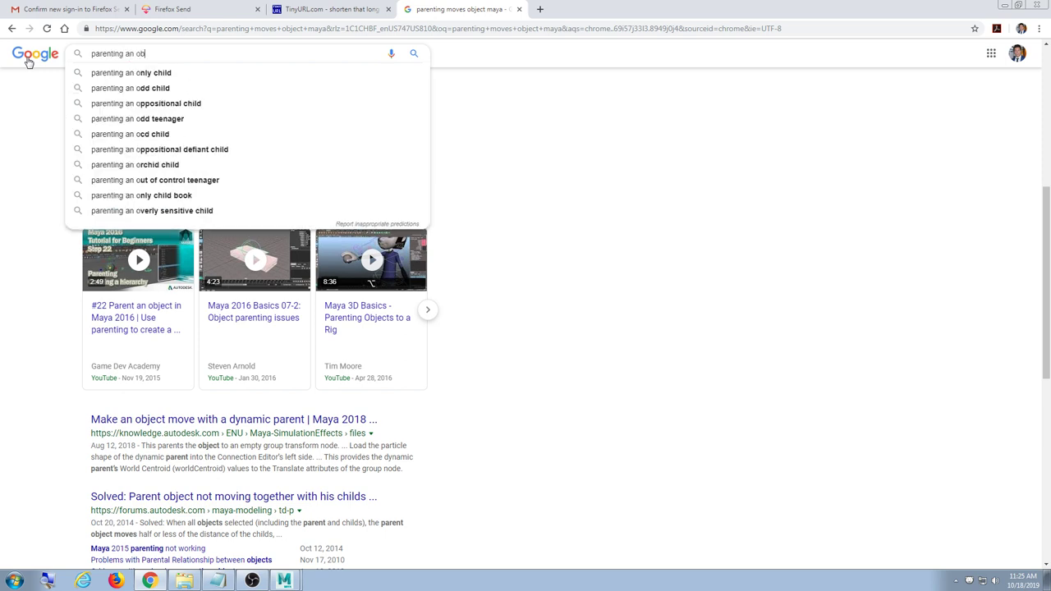
pyautogui.write("ject doesn't st")
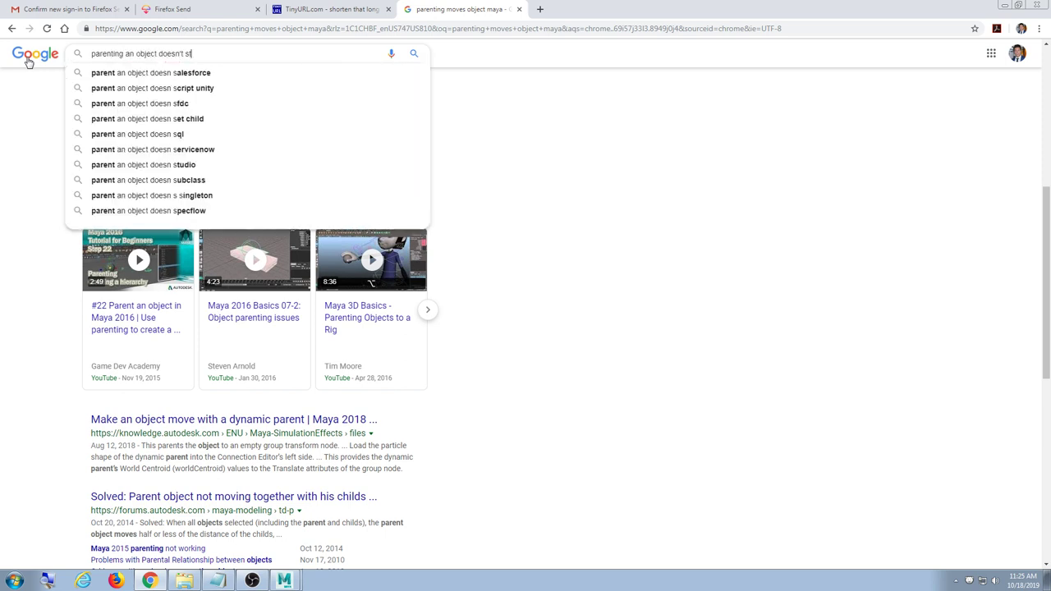
pyautogui.write('ay in place maya')
pyautogui.press('Return')
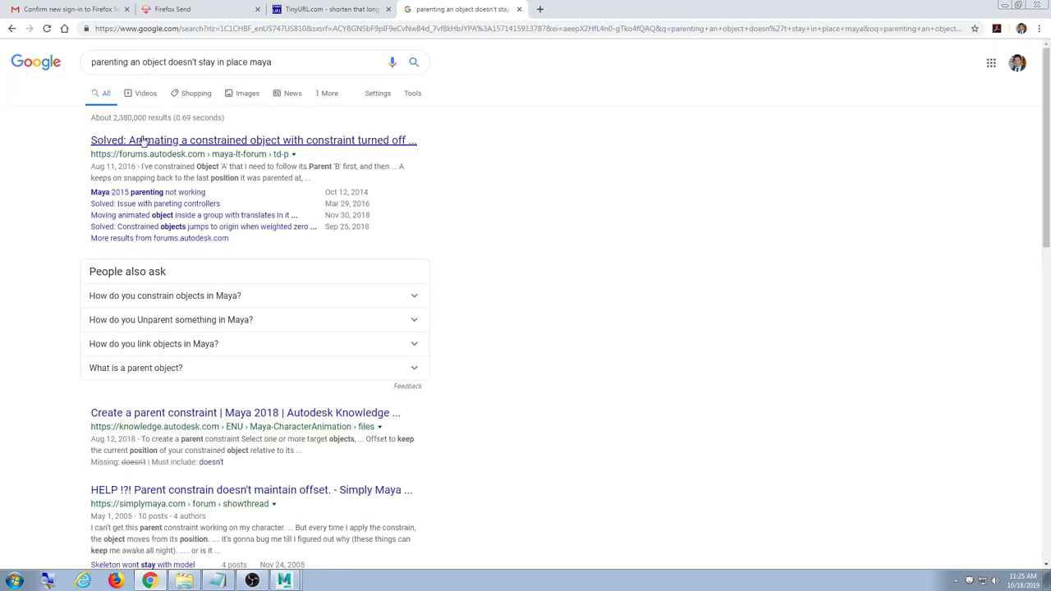
pyautogui.scroll(-2, 142, 148)
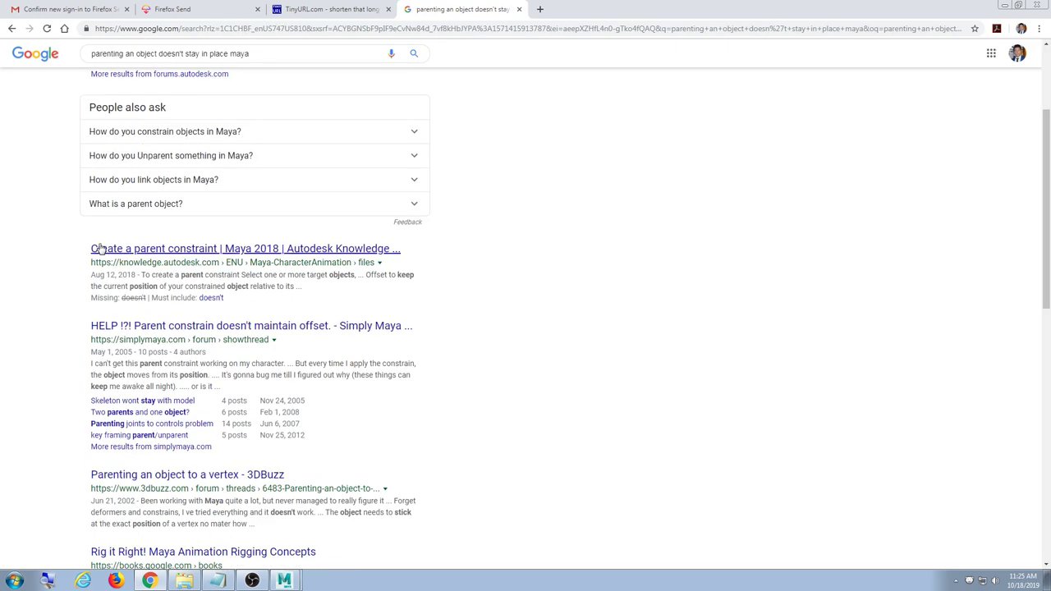
# Look through the remaining results of the current Google search and clear the query
pyautogui.scroll(-2, 117, 288)
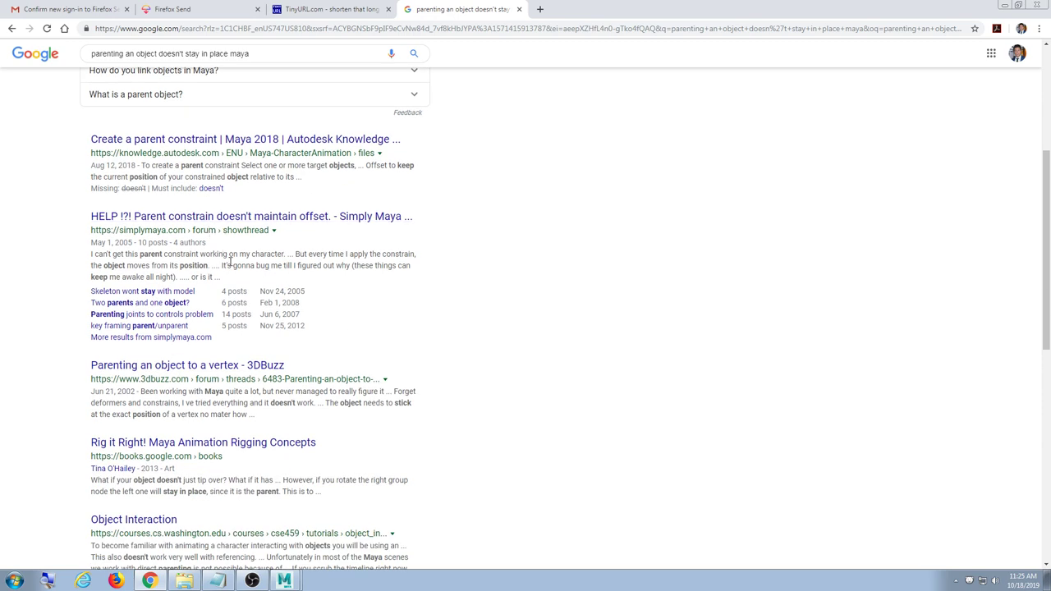
pyautogui.scroll(-3, 238, 286)
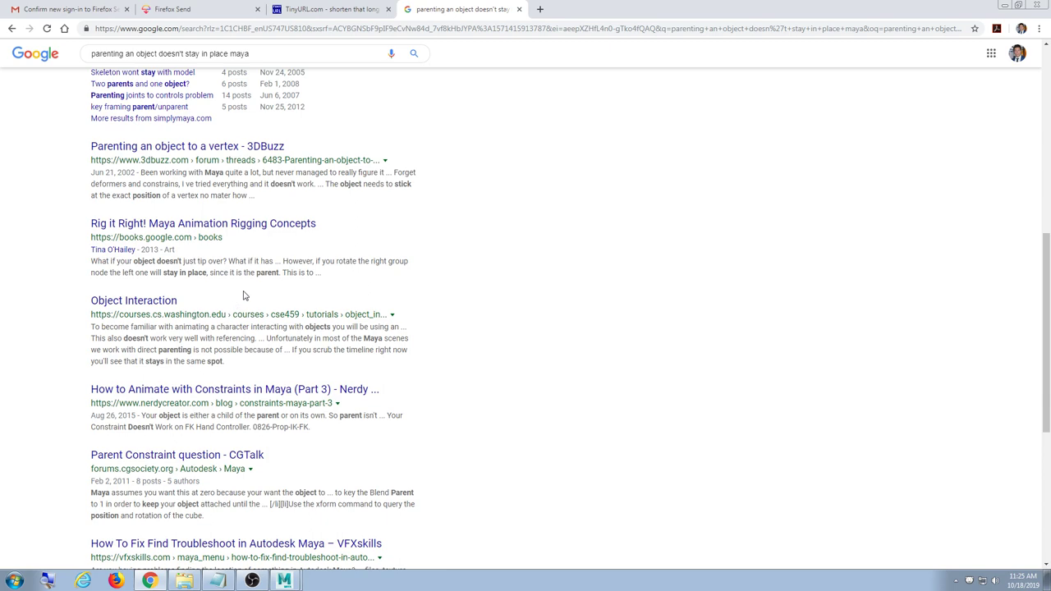
pyautogui.scroll(-3, 253, 297)
pyautogui.scroll(5, 253, 296)
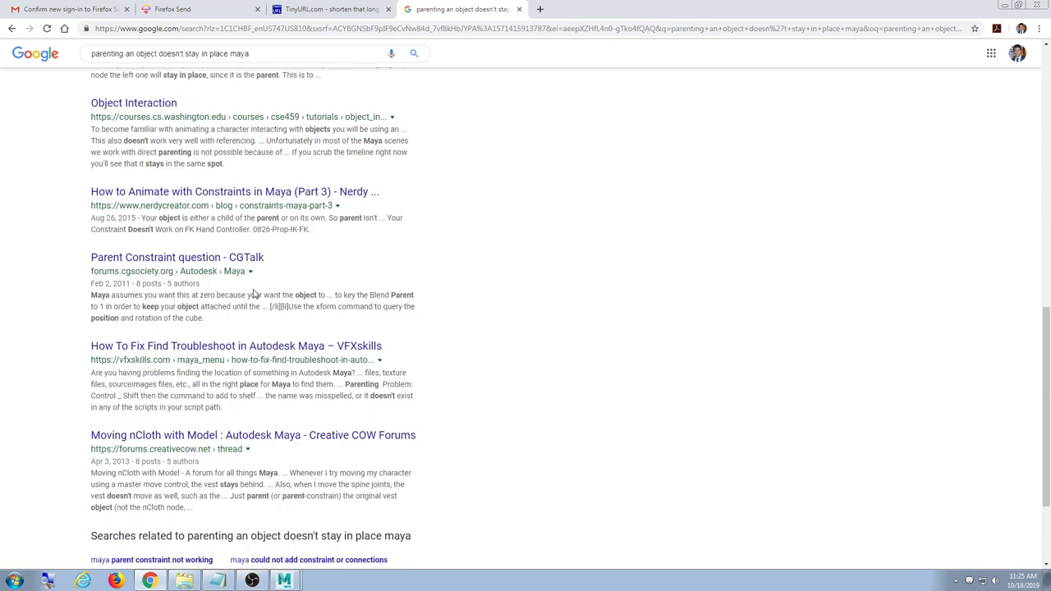
pyautogui.scroll(3, 245, 261)
pyautogui.click(275, 62)
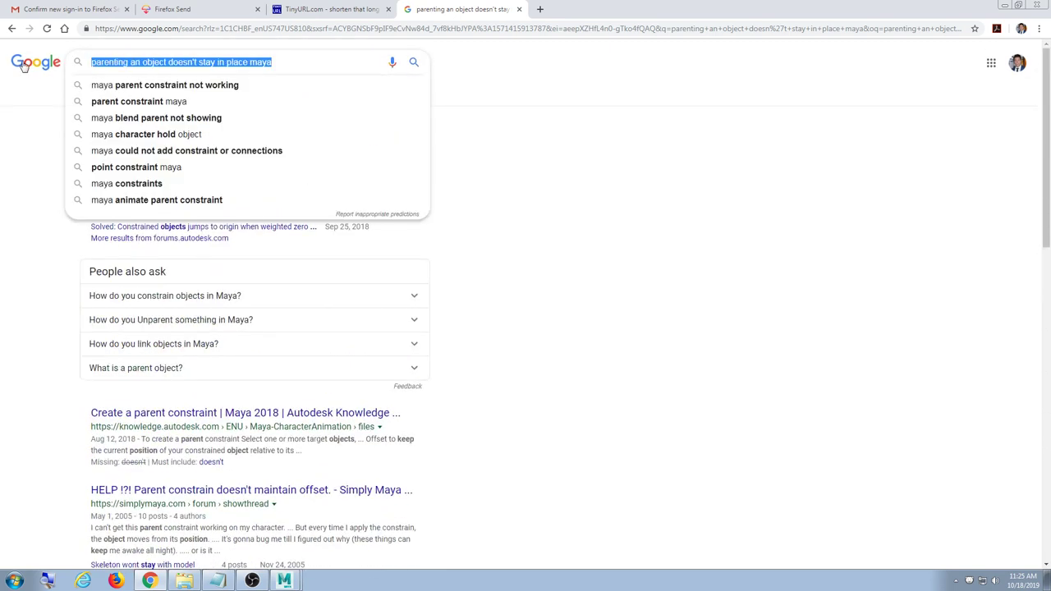
pyautogui.press('BackSpace')
pyautogui.write('parenting ')
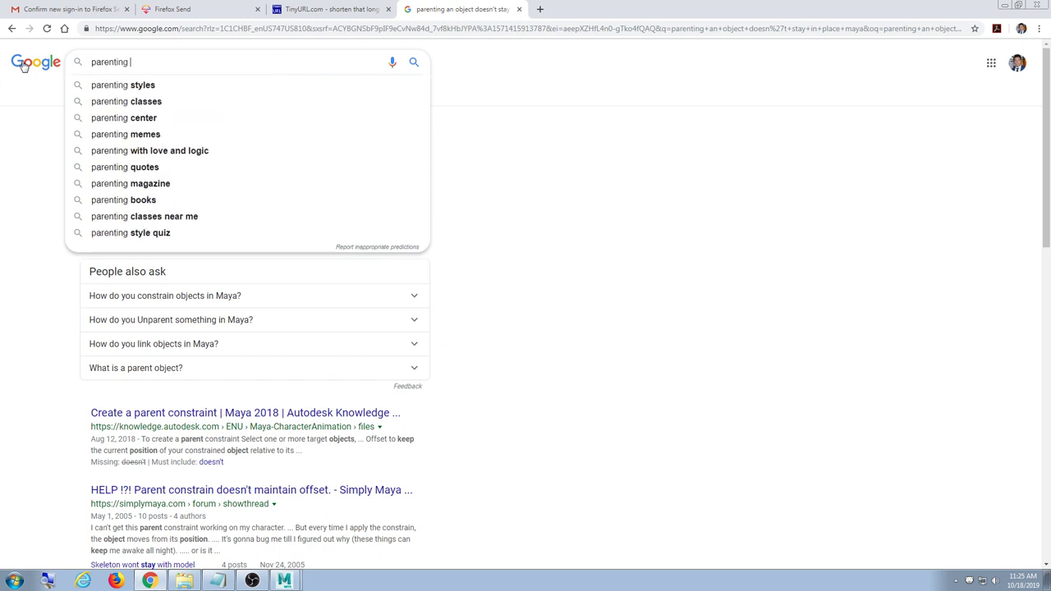
pyautogui.write('an object')
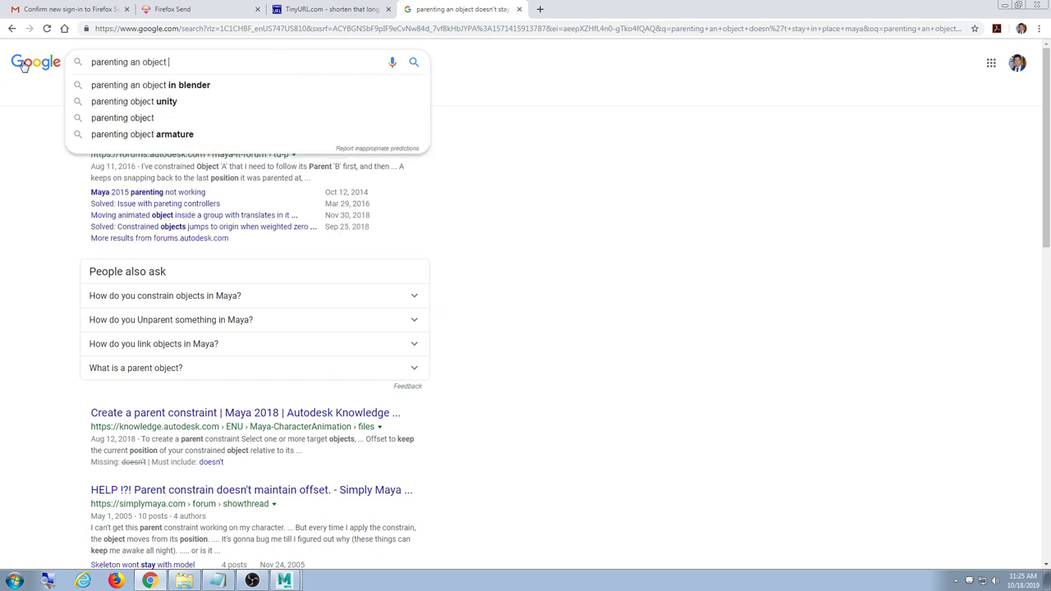
pyautogui.press('BackSpace')
pyautogui.press('BackSpace')
pyautogui.press('BackSpace')
pyautogui.press('BackSpace')
pyautogui.press('BackSpace')
pyautogui.press('BackSpace')
pyautogui.press('BackSpace')
pyautogui.press('BackSpace')
pyautogui.press('BackSpace')
pyautogui.press('BackSpace')
pyautogui.press('BackSpace')
pyautogui.press('BackSpace')
pyautogui.press('BackSpace')
pyautogui.press('BackSpace')
pyautogui.press('BackSpace')
pyautogui.press('BackSpace')
pyautogui.press('BackSpace')
pyautogui.press('BackSpace')
pyautogui.press('BackSpace')
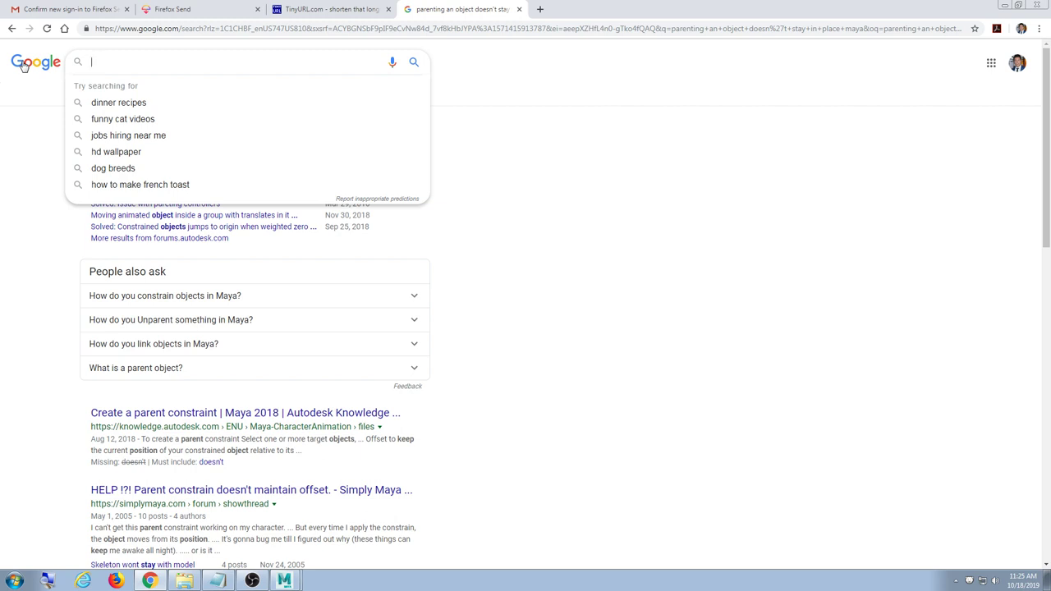
# Search Google for "stay in place parenting maya" and look through the results
pyautogui.write('stay ')
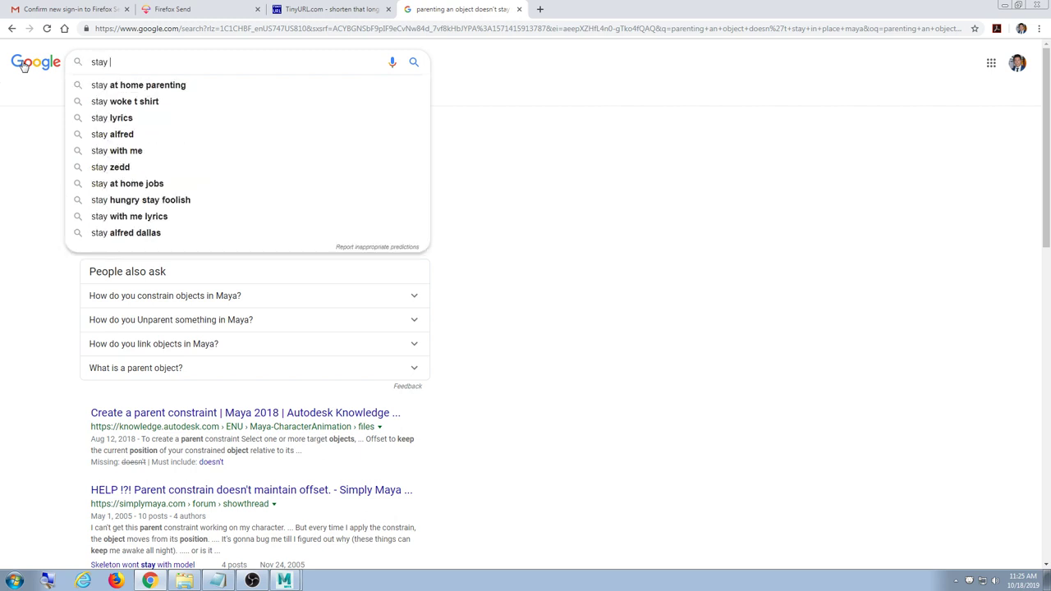
pyautogui.write('in place parenting maya')
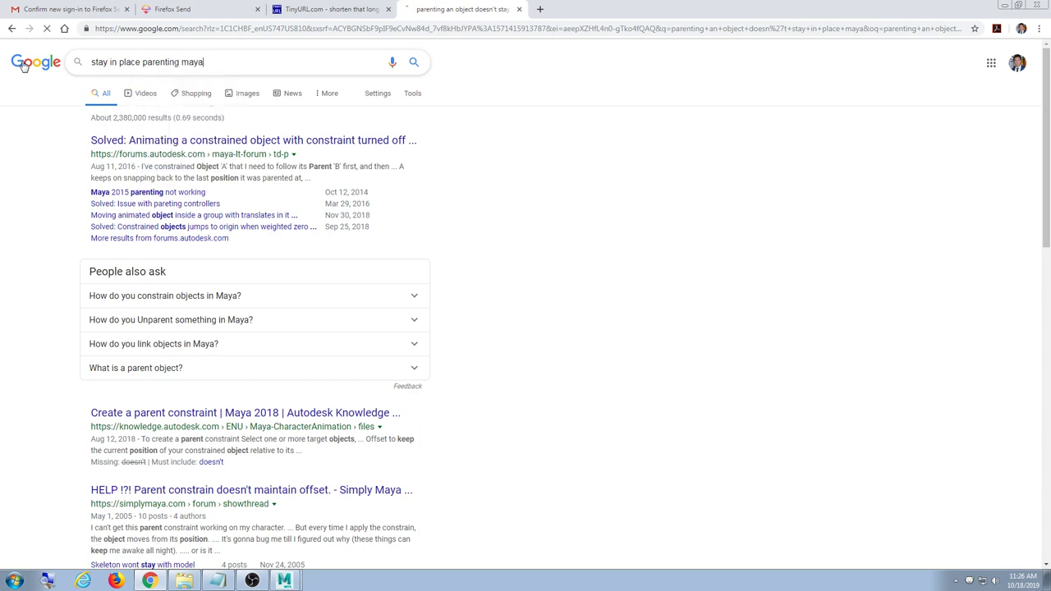
pyautogui.press('Return')
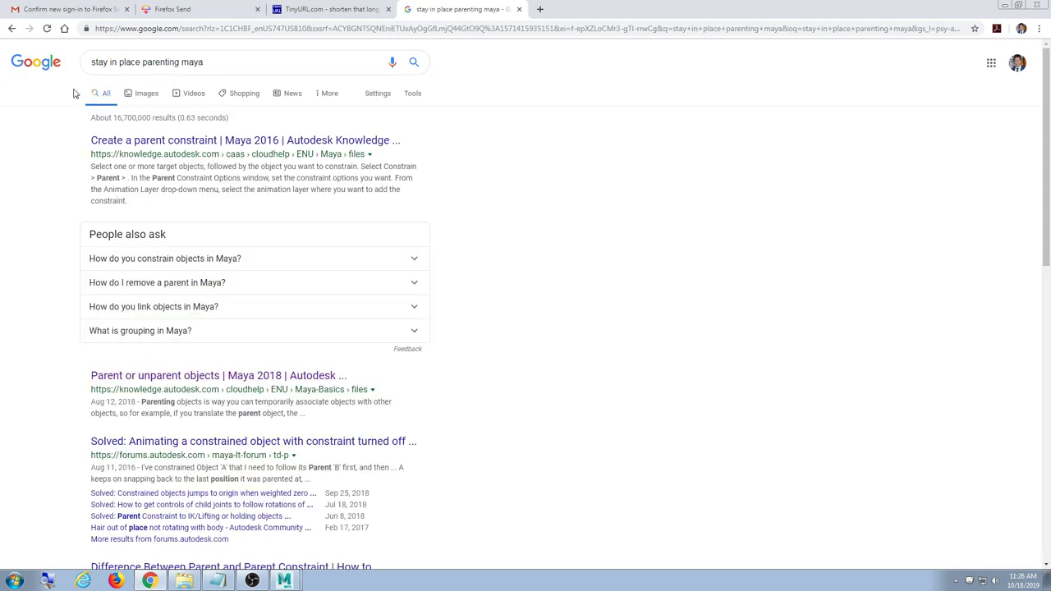
pyautogui.scroll(-4, 458, 346)
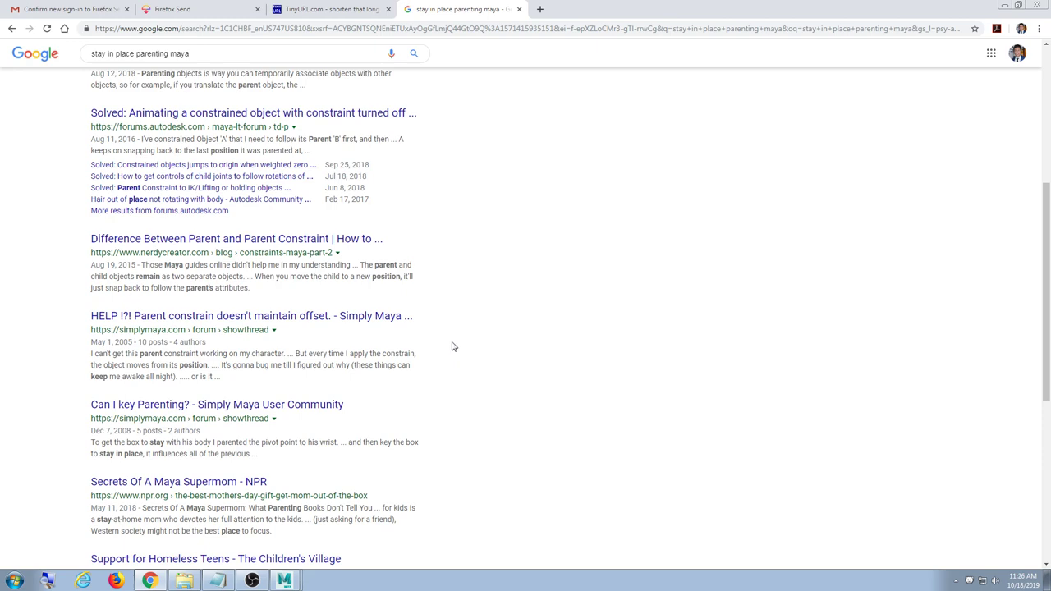
pyautogui.scroll(-2, 451, 347)
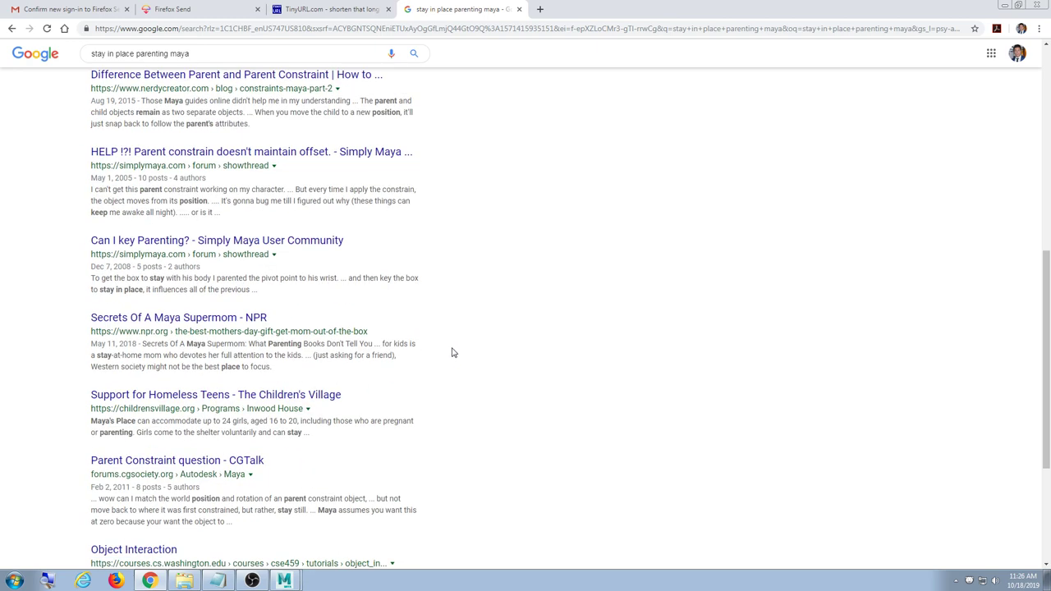
pyautogui.scroll(6, 453, 347)
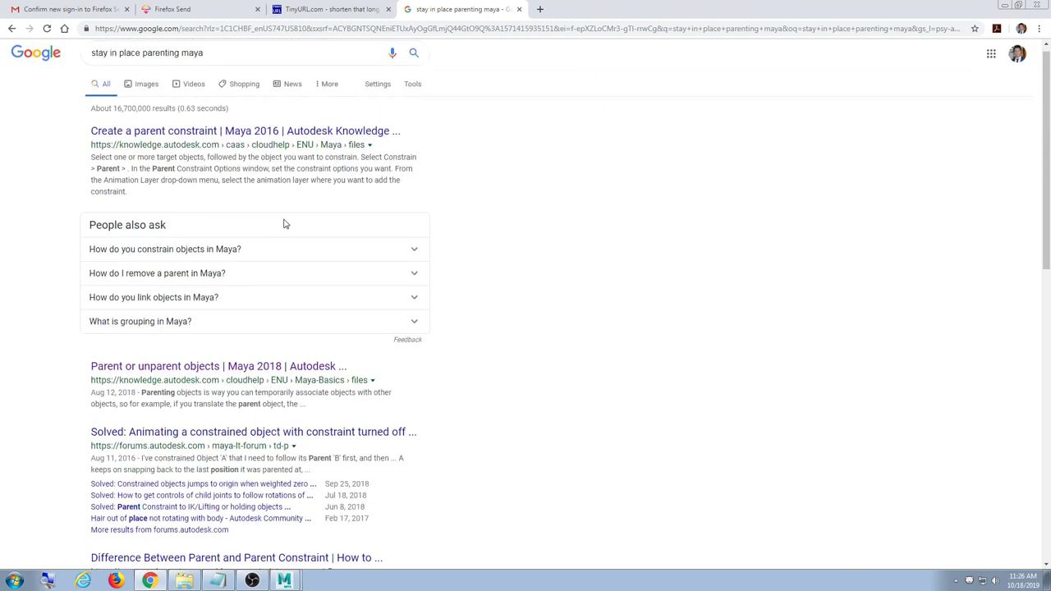
# Search Google for "parenting doesn't maintain offset maya" and look through the results
pyautogui.moveTo(207, 63); pyautogui.dragTo(4, 41)
pyautogui.write('par')
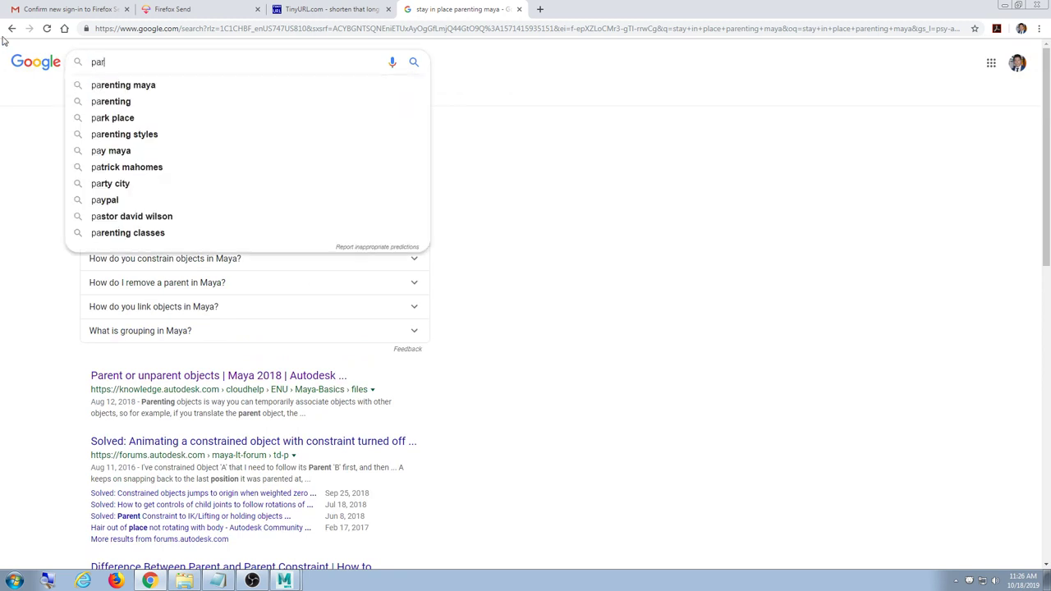
pyautogui.write("enting doesn't ")
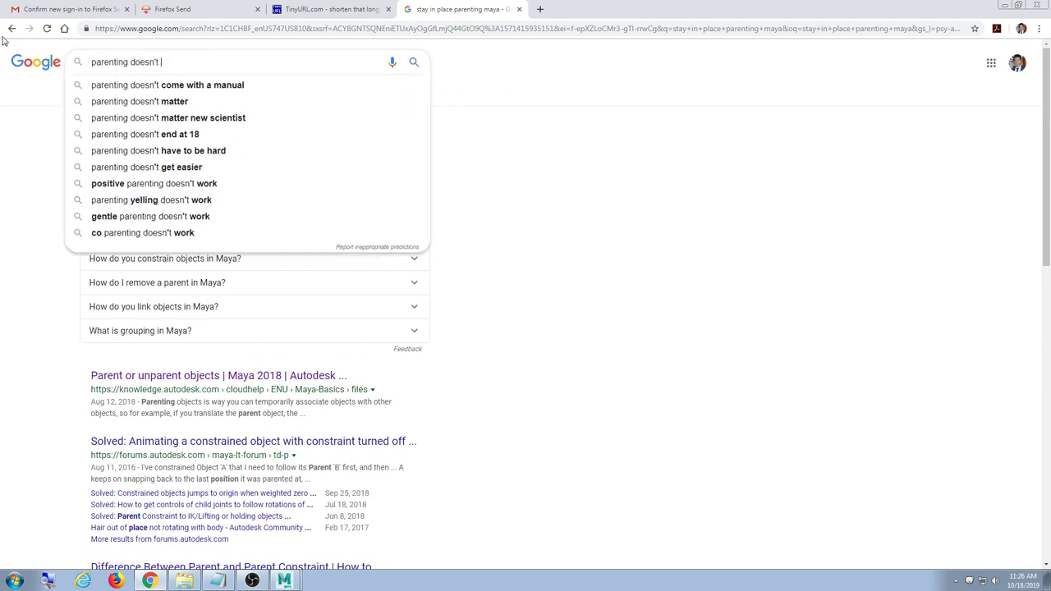
pyautogui.write('maintain o')
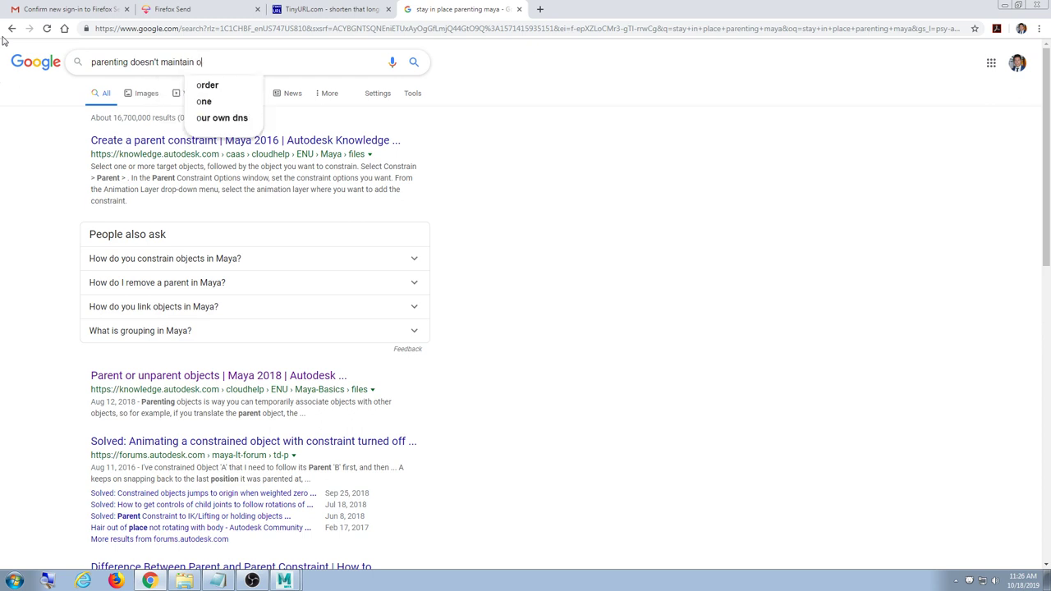
pyautogui.write('ffset maay')
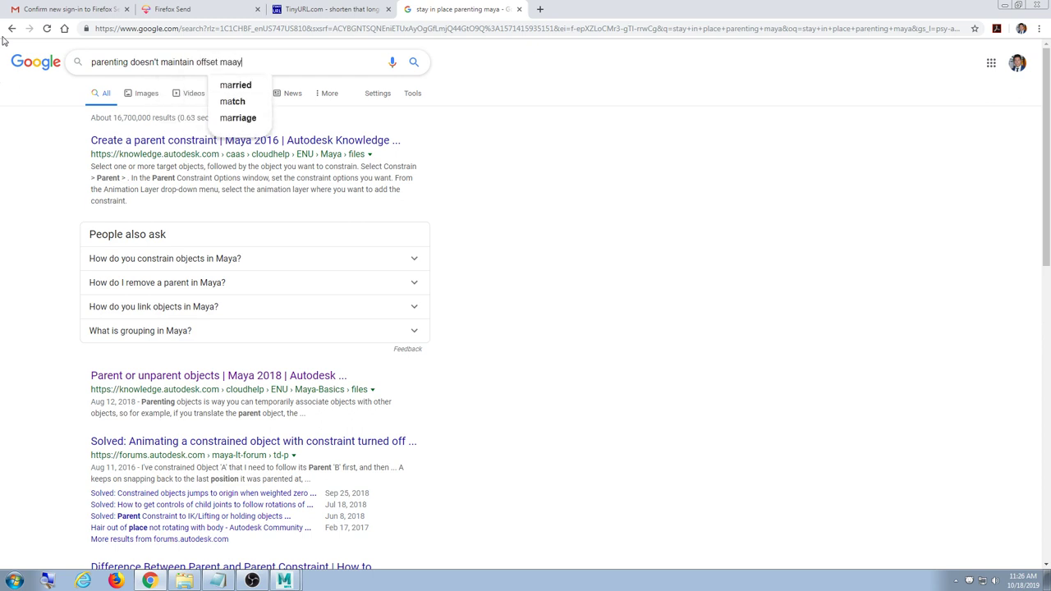
pyautogui.press('Return')
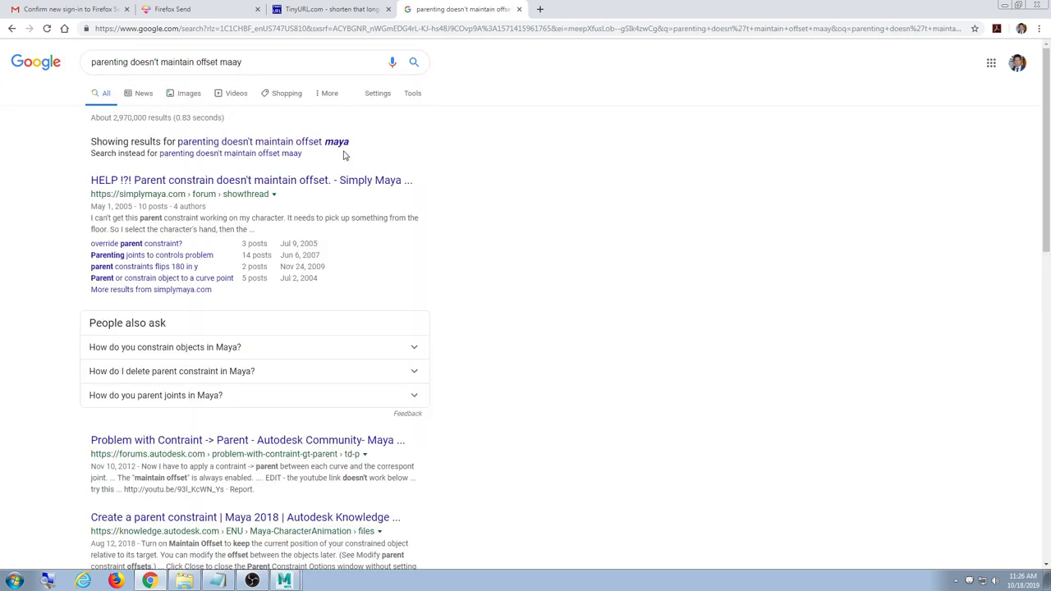
pyautogui.click(337, 142)
pyautogui.scroll(-2, 337, 168)
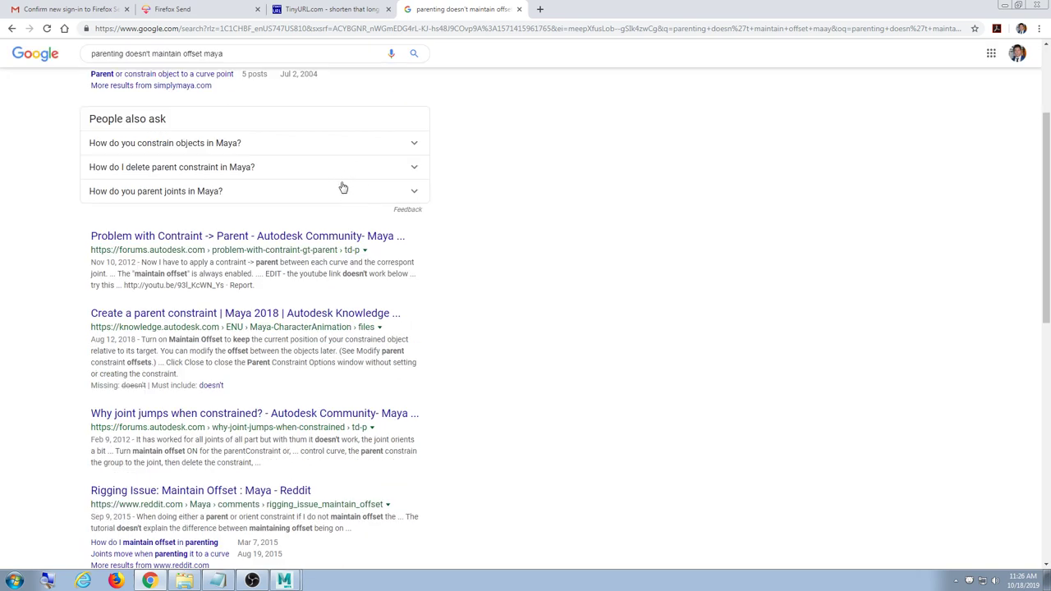
pyautogui.scroll(-1, 462, 234)
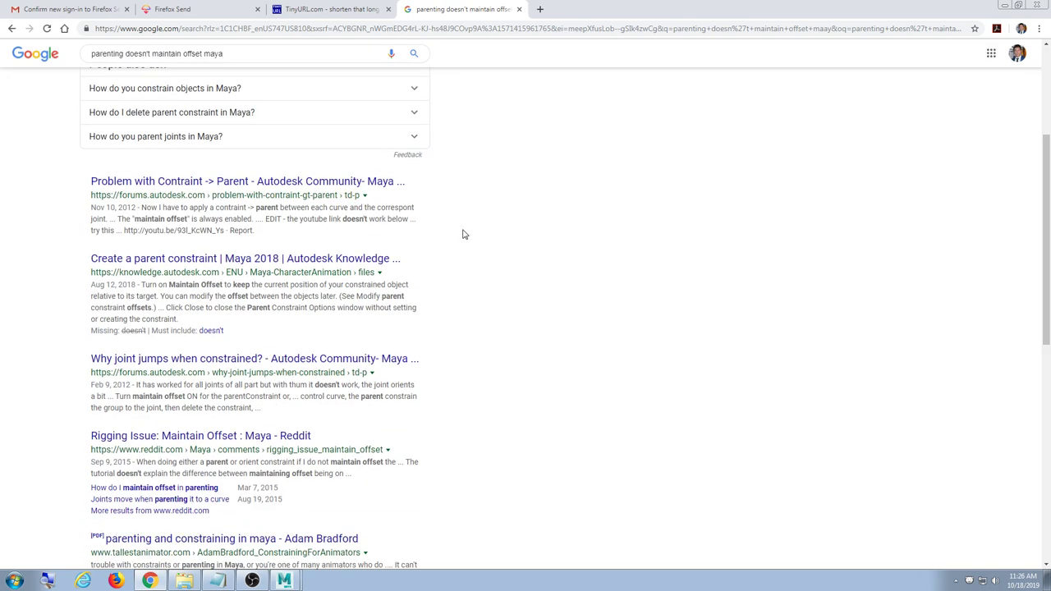
pyautogui.scroll(-1, 463, 234)
pyautogui.scroll(-3, 462, 234)
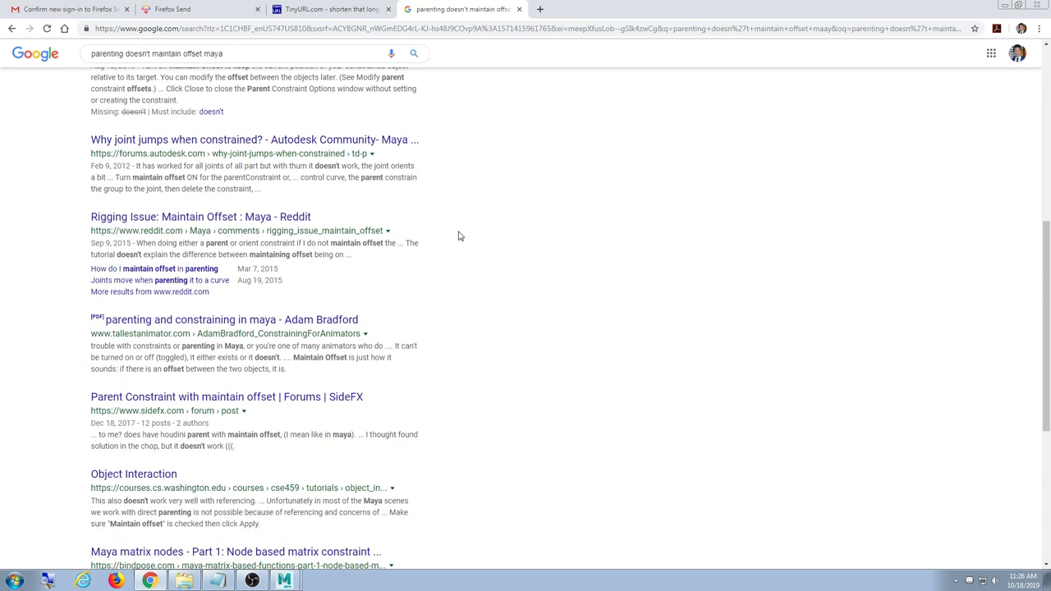
pyautogui.scroll(-2, 457, 235)
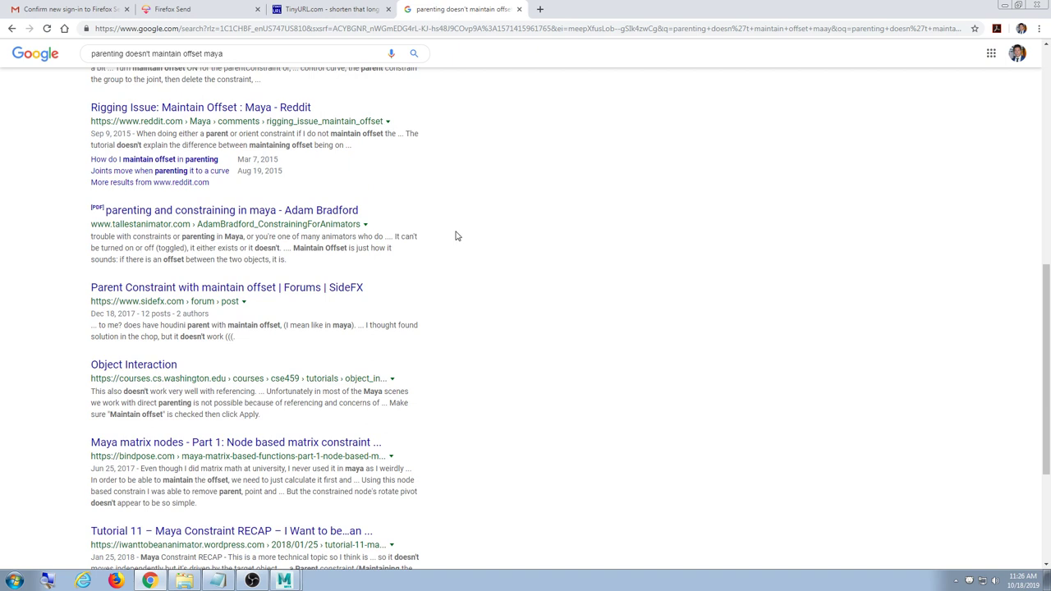
pyautogui.scroll(-2, 458, 235)
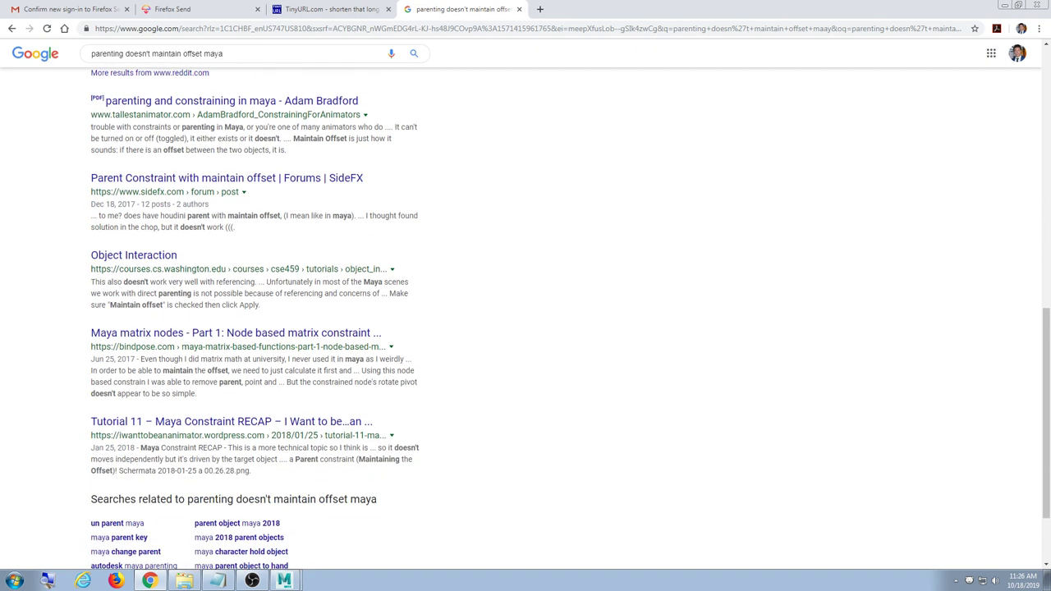
# Switch back to Maya, create a polygon cube and move it clear of the scorpion to about -7.187 in Translate Z
pyautogui.click(1004, 5)
pyautogui.click(594, 357)
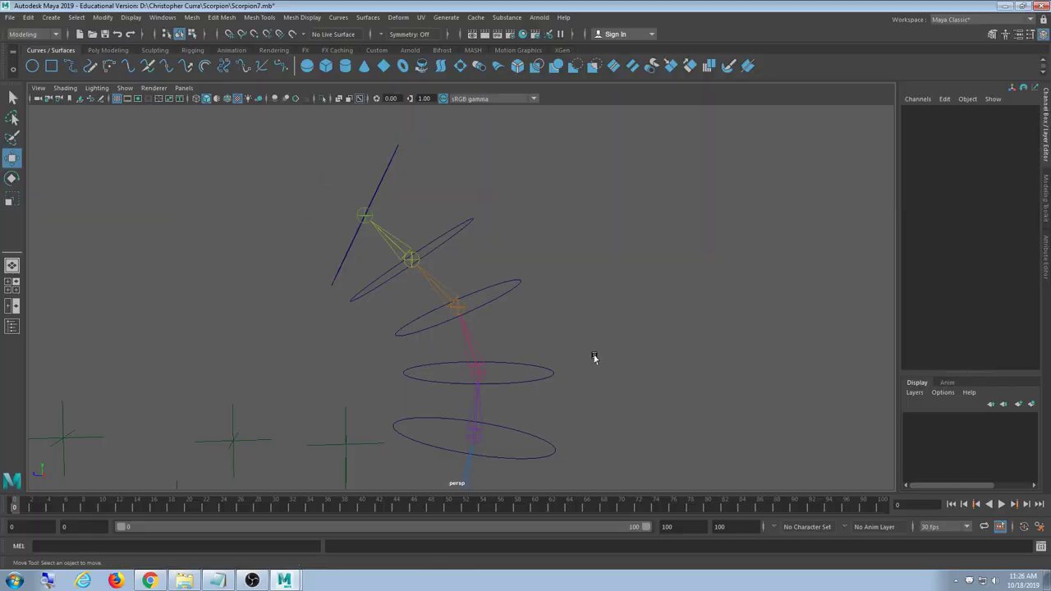
pyautogui.keyDown('alt'); pyautogui.moveTo(595, 358); pyautogui.dragTo(498, 377); pyautogui.keyUp('alt')
pyautogui.keyDown('alt'); pyautogui.moveTo(453, 334); pyautogui.dragTo(339, 270); pyautogui.keyUp('alt')
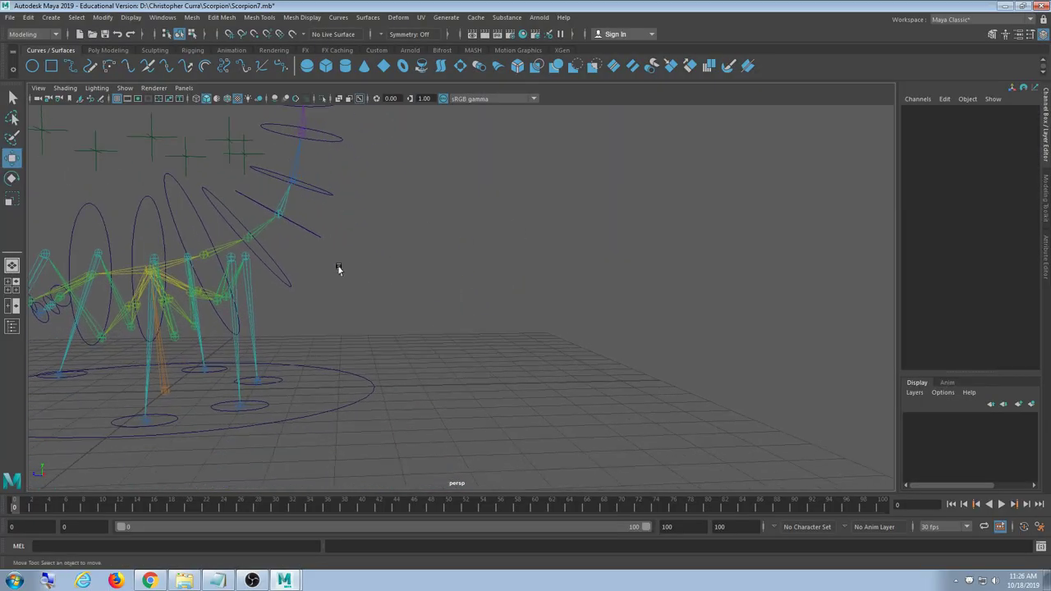
pyautogui.press('super')
pyautogui.click(158, 48)
pyautogui.click(121, 50)
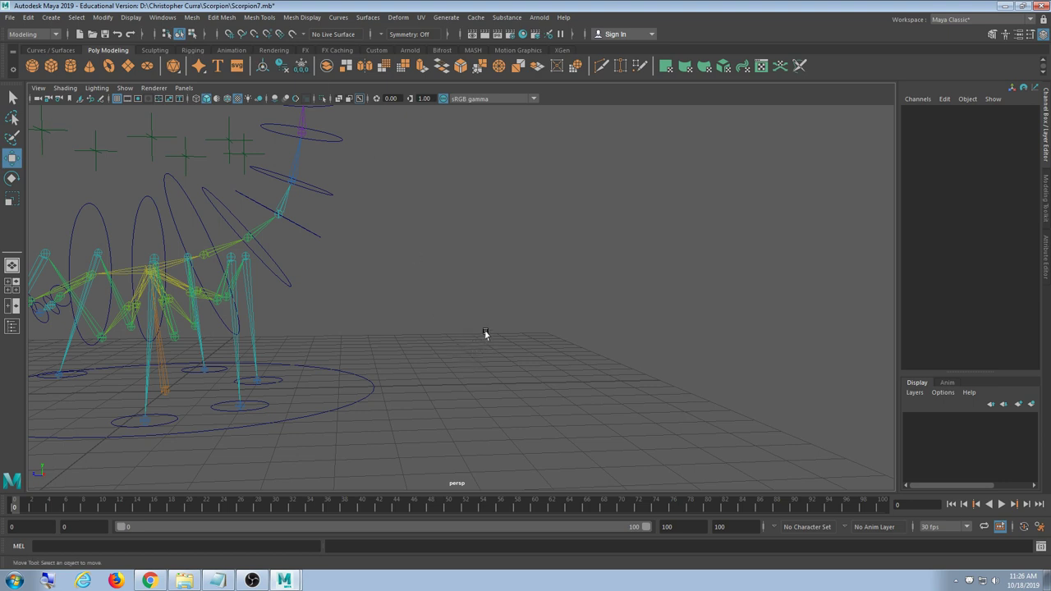
pyautogui.click(51, 65)
pyautogui.keyDown('alt'); pyautogui.moveTo(472, 397); pyautogui.dragTo(249, 322); pyautogui.keyUp('alt')
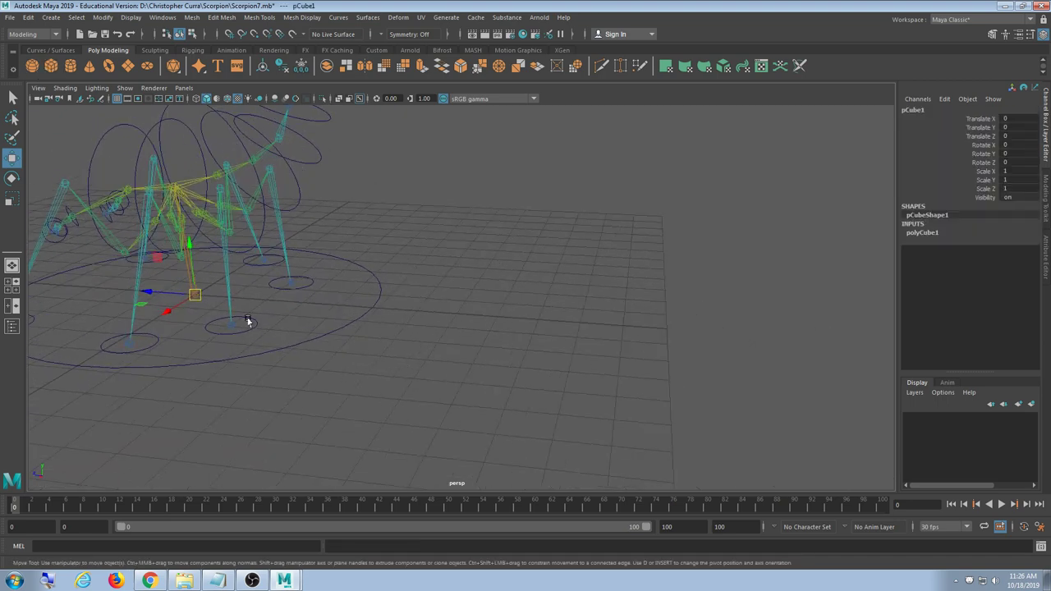
pyautogui.moveTo(161, 293); pyautogui.dragTo(429, 331)
# Show all object types in the viewport, duplicate the cube and move the copy to about 2.069 in Translate Y and -8.635 in Translate Z
pyautogui.click(125, 88)
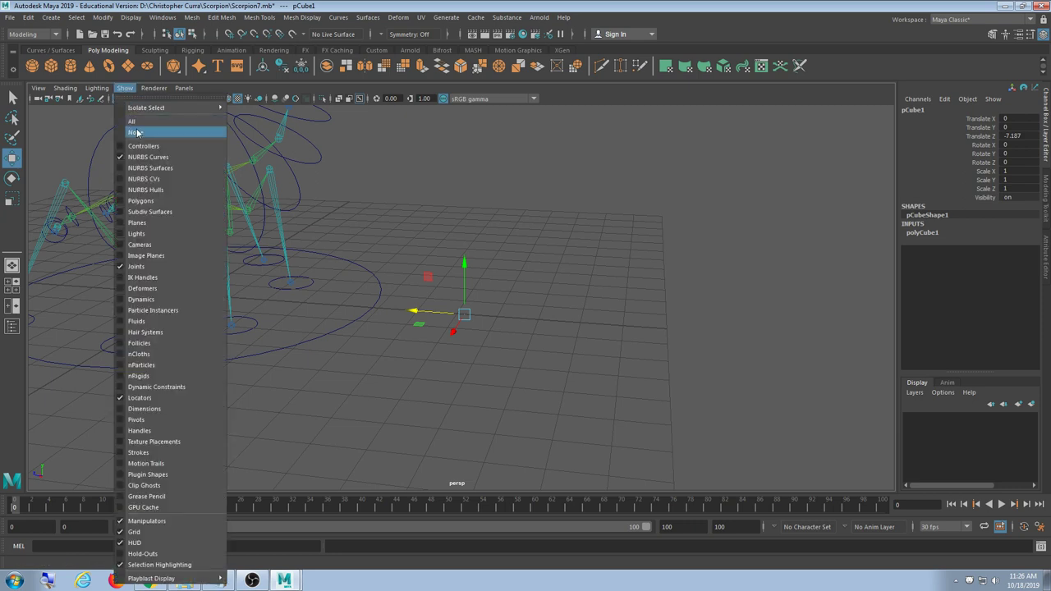
pyautogui.click(131, 121)
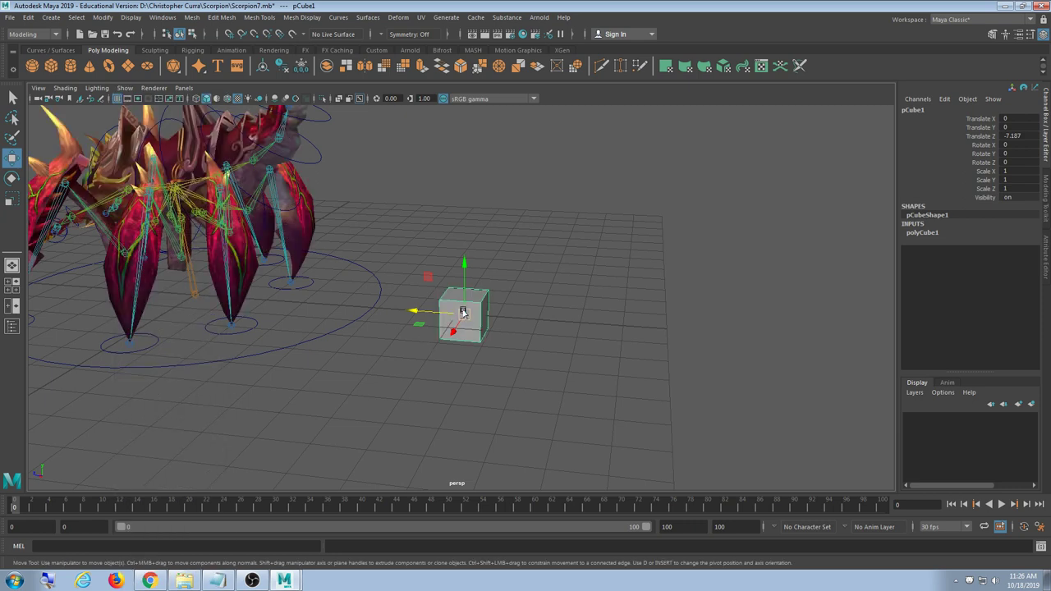
pyautogui.hotkey('ctrl', 'd')
pyautogui.moveTo(464, 280); pyautogui.dragTo(464, 199)
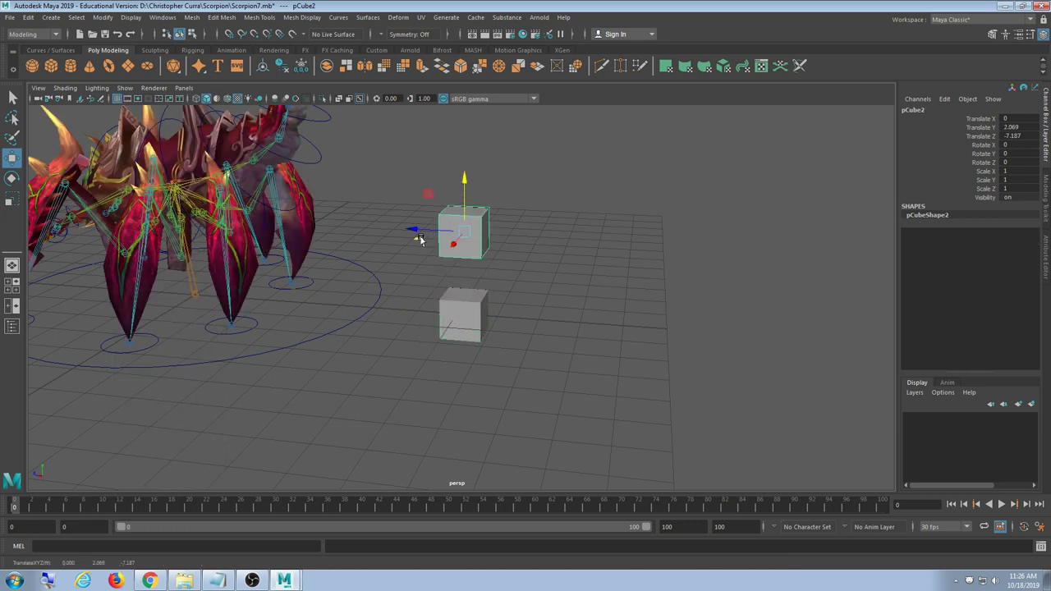
pyautogui.moveTo(419, 232); pyautogui.dragTo(479, 239)
# Try parenting the raised cube to the lower cube, and undo the parenting
pyautogui.click(559, 199)
pyautogui.click(526, 234)
pyautogui.keyDown('shift'); pyautogui.click(480, 329); pyautogui.keyUp('shift')
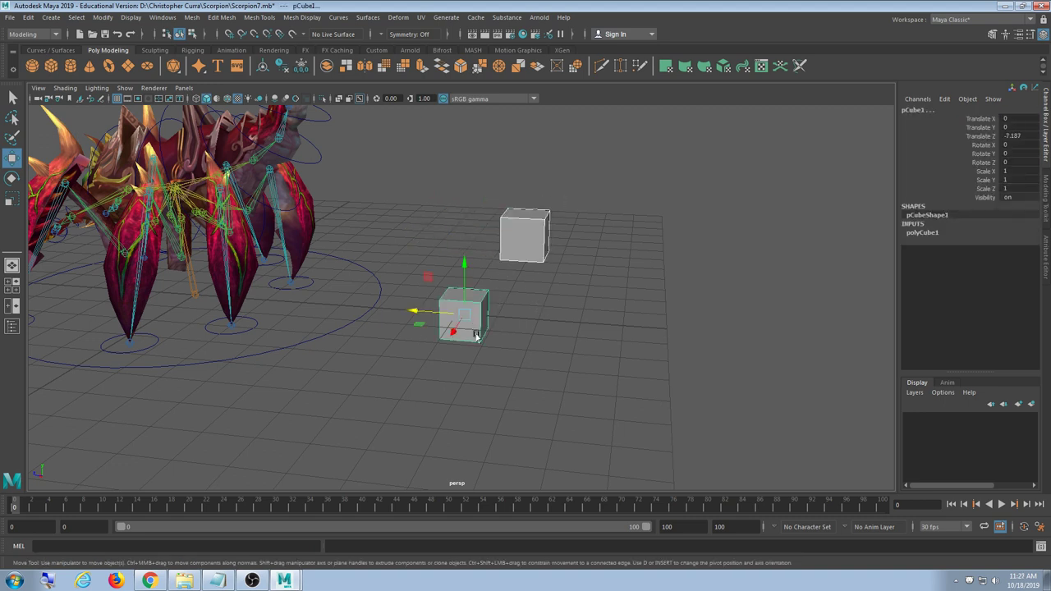
pyautogui.press('p')
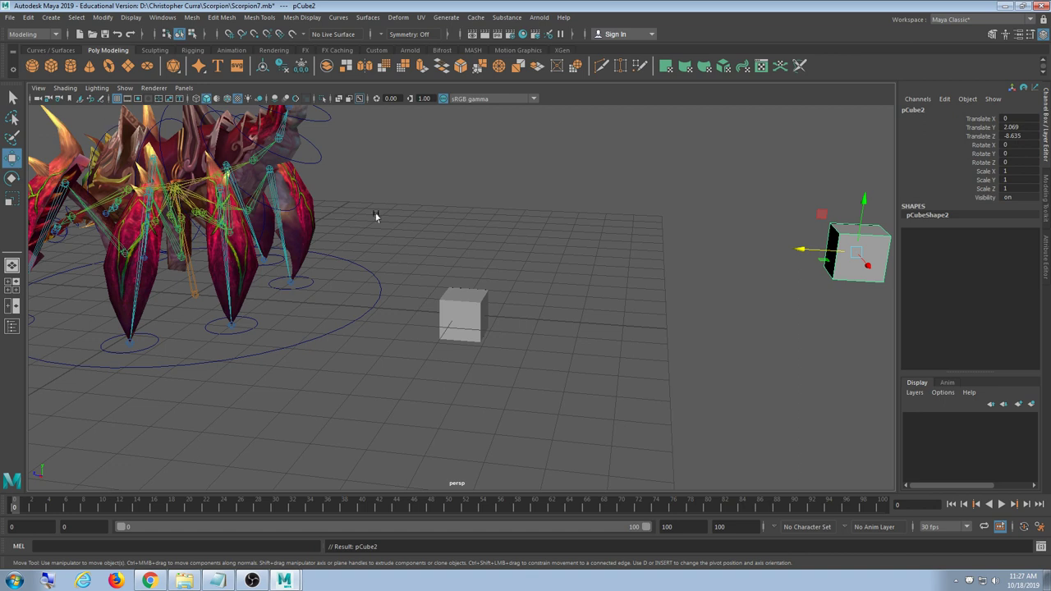
pyautogui.hotkey('ctrl', 'z')
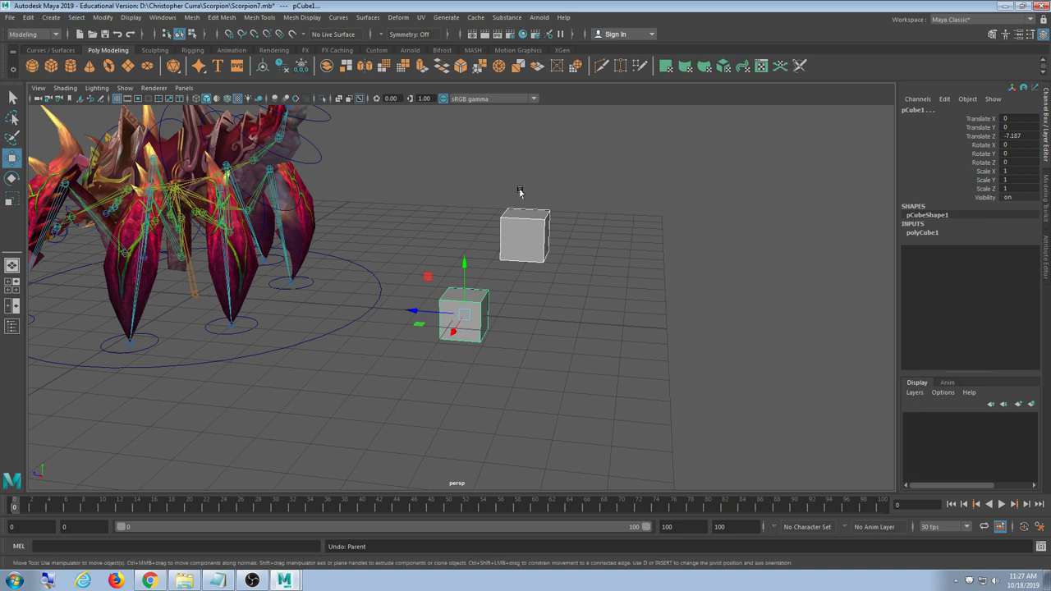
# Parent the raised cube to the lower cube
pyautogui.click(642, 329)
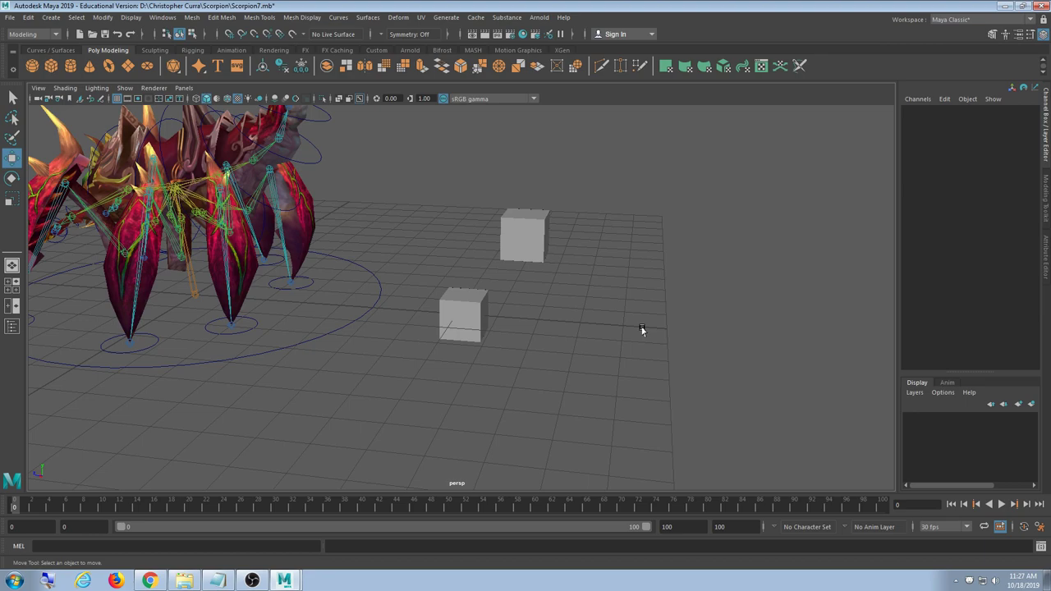
pyautogui.keyDown('alt'); pyautogui.moveTo(592, 392); pyautogui.dragTo(603, 252); pyautogui.keyUp('alt')
pyautogui.click(603, 252)
pyautogui.click(505, 339)
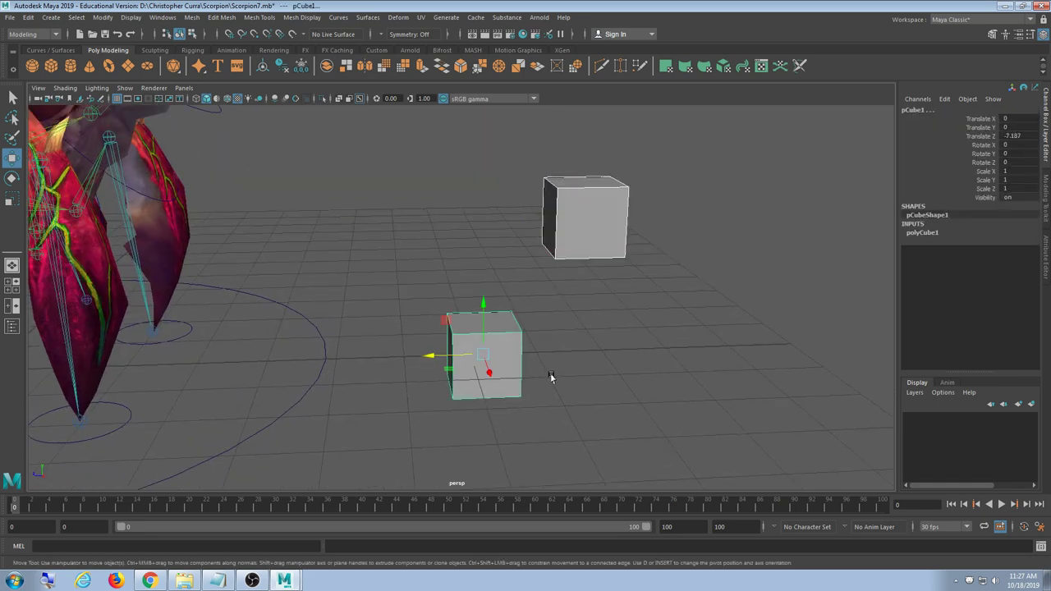
pyautogui.click(579, 227)
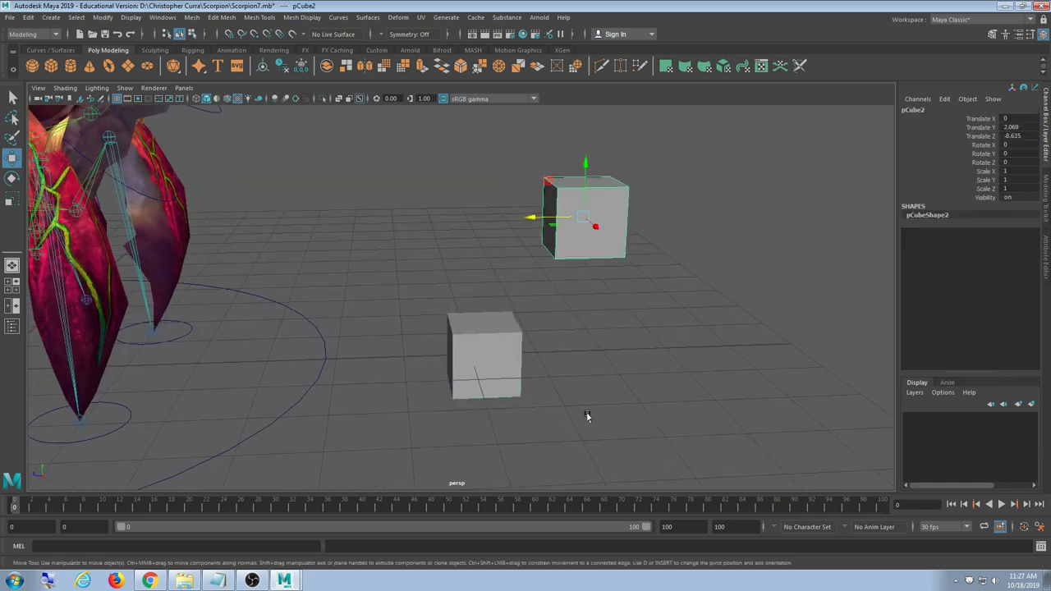
pyautogui.click(510, 336)
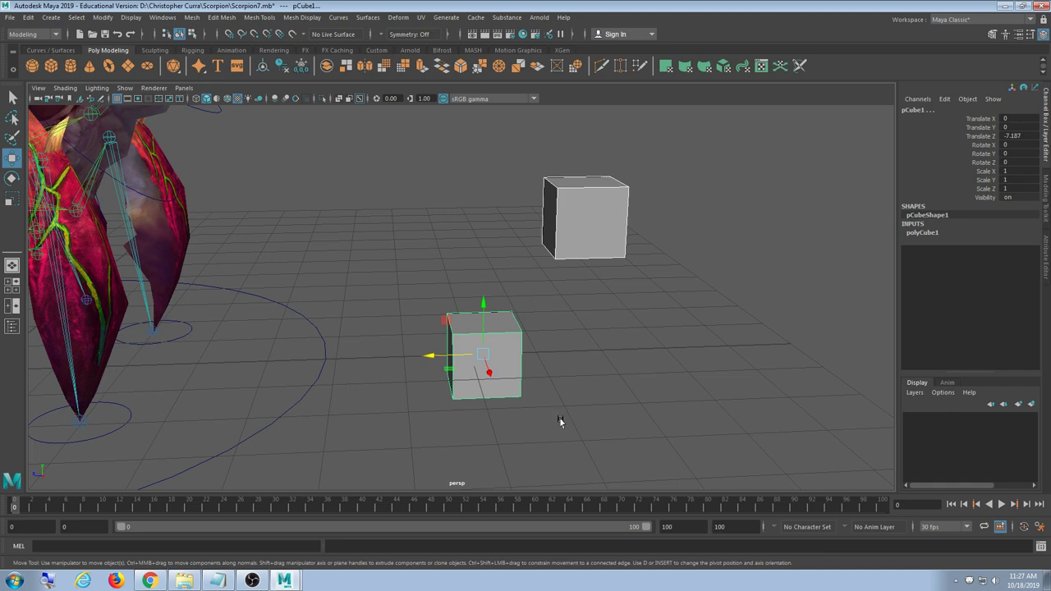
pyautogui.press('p')
pyautogui.scroll(-5, 620, 362)
# Rotate the lower cube freely to test the hierarchy, and undo both the rotation and the parenting
pyautogui.click(478, 324)
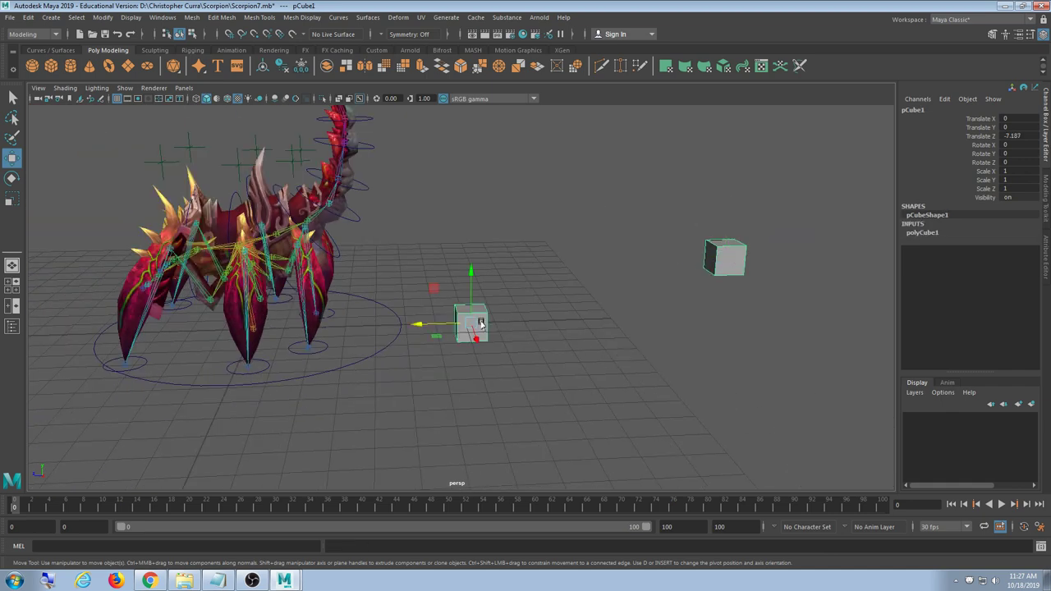
pyautogui.press('e')
pyautogui.moveTo(475, 317)
pyautogui.mouseDown()
pyautogui.moveTo(484, 266)
pyautogui.moveTo(470, 290)
pyautogui.moveTo(481, 305)
pyautogui.mouseUp()
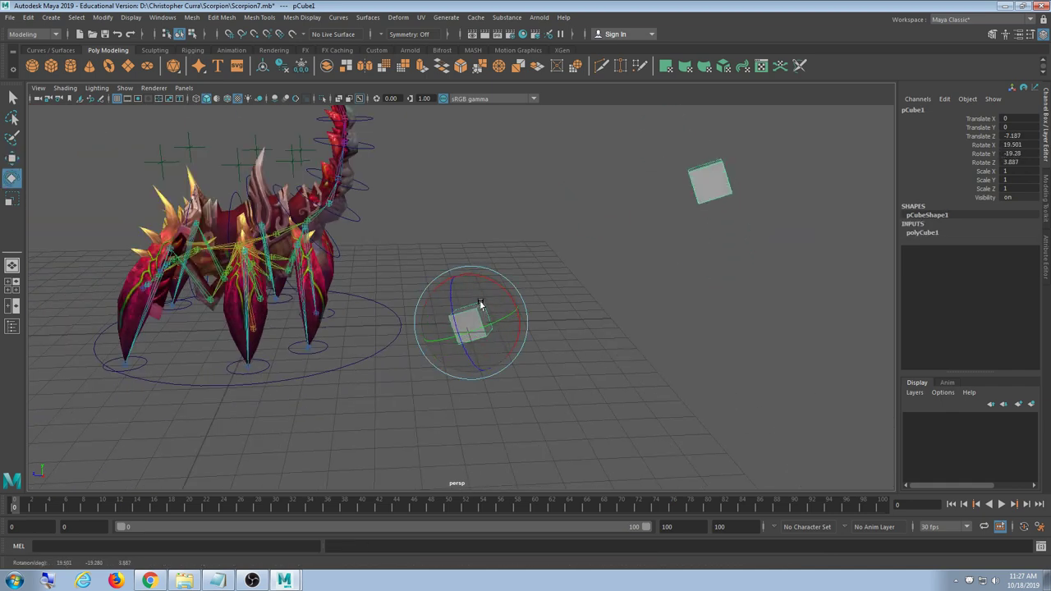
pyautogui.hotkey('ctrl', 'z')
pyautogui.hotkey('ctrl', 'z')
pyautogui.hotkey('ctrl', 'z')
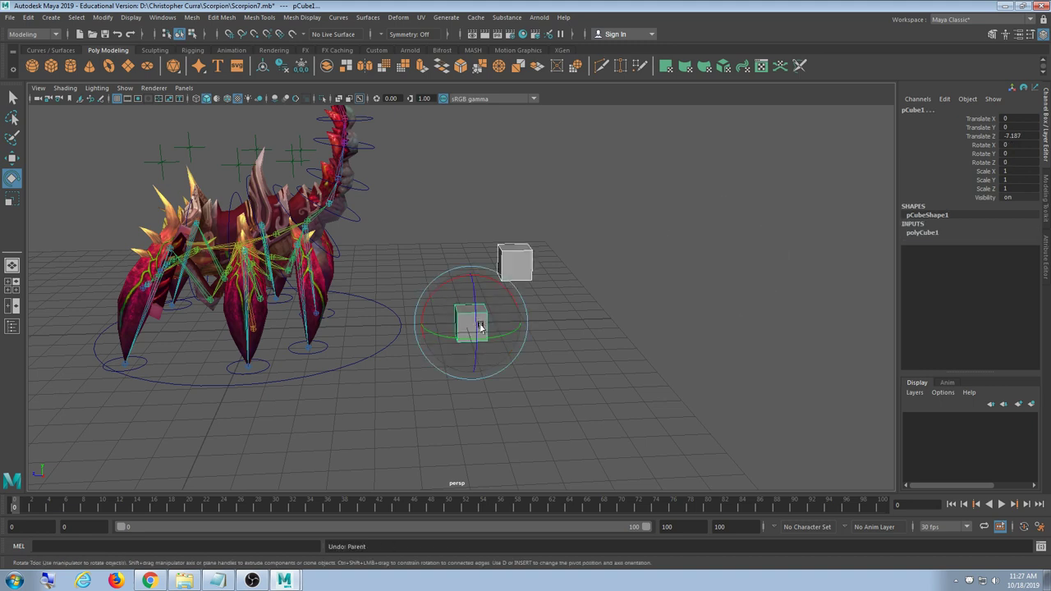
# Try once more to parent the raised cube under the lower one, and undo it
pyautogui.click(576, 327)
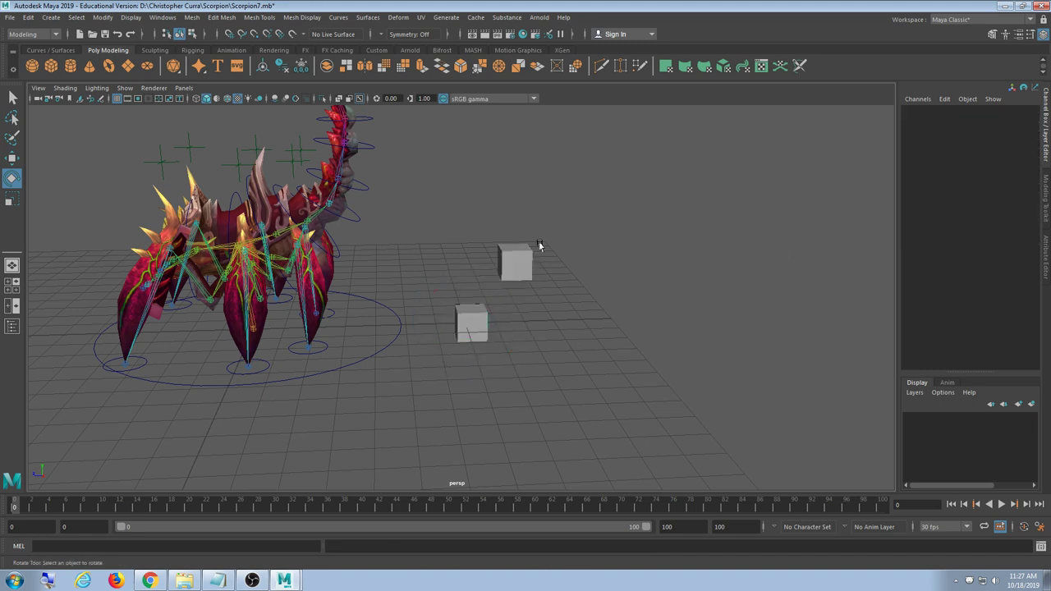
pyautogui.click(519, 261)
pyautogui.keyDown('shift'); pyautogui.click(463, 335); pyautogui.keyUp('shift')
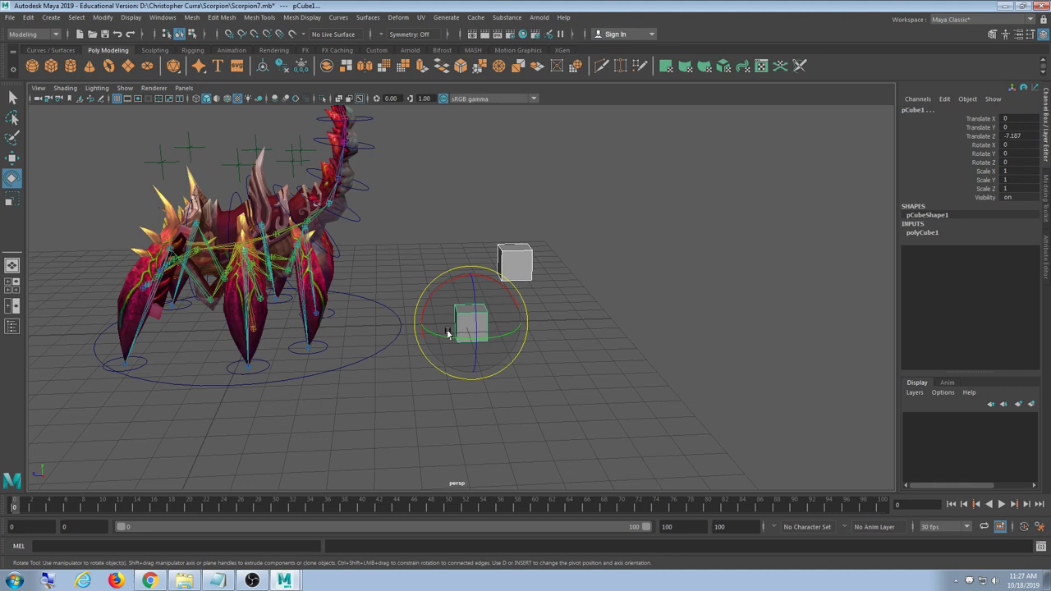
pyautogui.hotkey('ctrl', 'z')
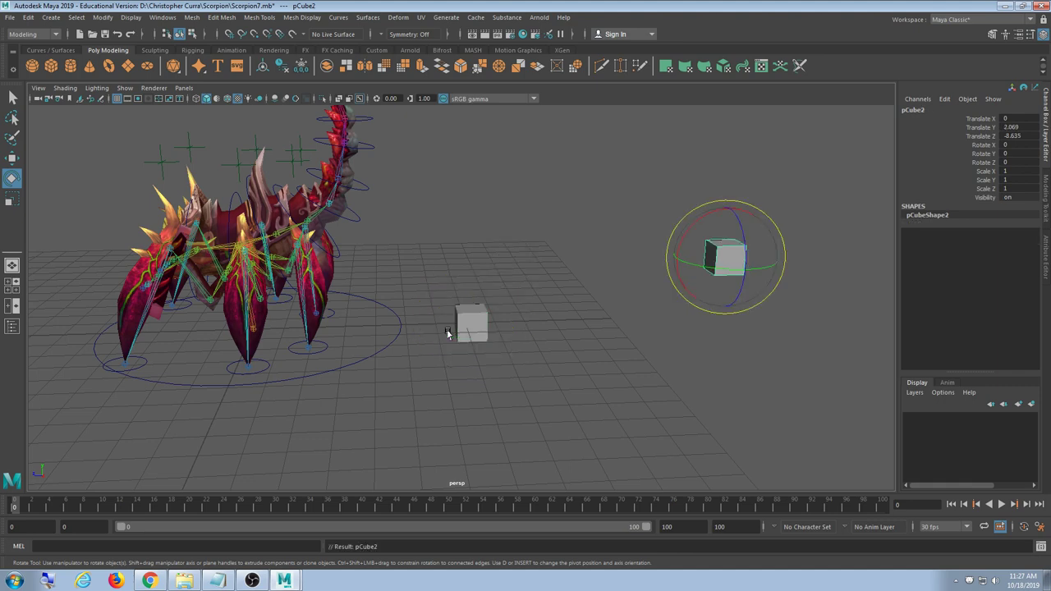
pyautogui.hotkey('ctrl', 'z')
# Try parenting the tail-tip control RootCtrl1 to the neighbouring control RootCtrl2, and undo the parenting
pyautogui.keyDown('alt'); pyautogui.moveTo(465, 233); pyautogui.dragTo(444, 250, button='middle'); pyautogui.keyUp('alt')
pyautogui.scroll(5, 492, 355)
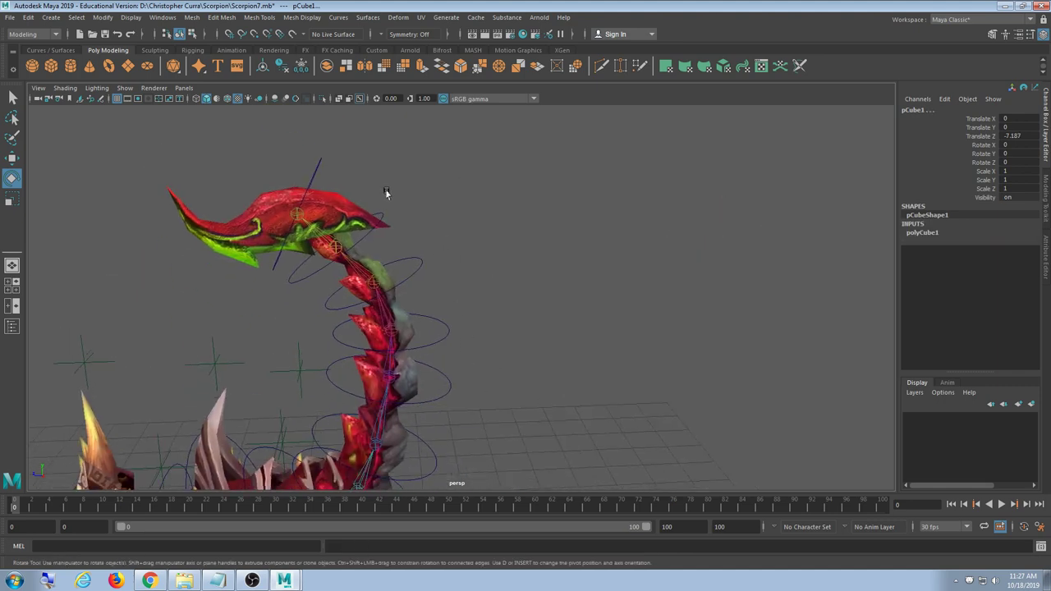
pyautogui.moveTo(345, 153); pyautogui.dragTo(309, 170)
pyautogui.keyDown('alt'); pyautogui.moveTo(309, 170); pyautogui.dragTo(435, 211); pyautogui.keyUp('alt')
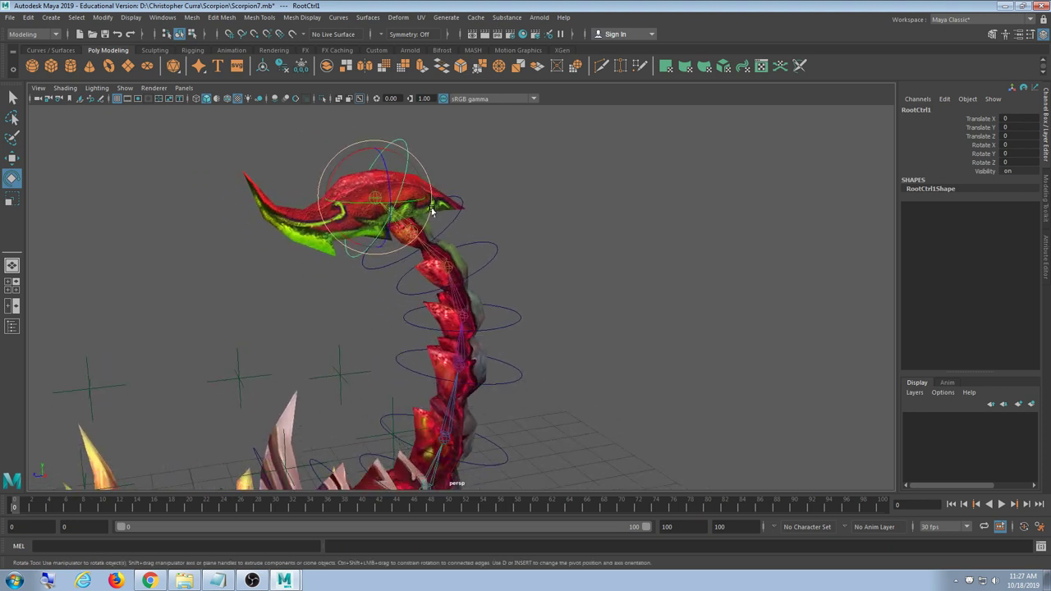
pyautogui.click(450, 224)
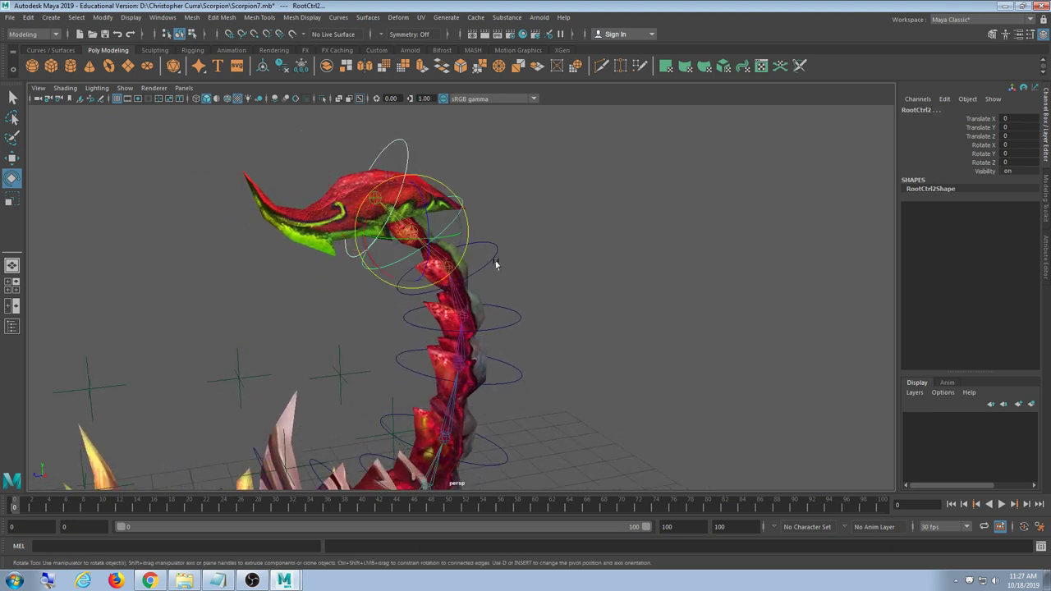
pyautogui.press('p')
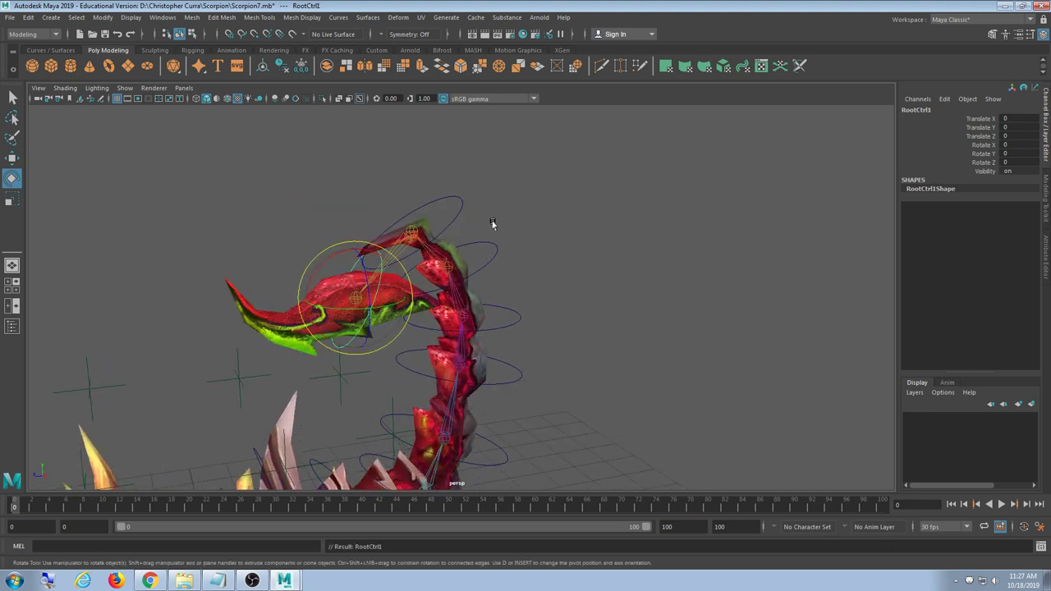
pyautogui.keyDown('alt'); pyautogui.moveTo(492, 222); pyautogui.dragTo(574, 310); pyautogui.keyUp('alt')
pyautogui.hotkey('ctrl', 'z')
pyautogui.hotkey('ctrl', 'z')
# Open the Preferences window and enlarge it so that all categories fit
pyautogui.keyDown('alt'); pyautogui.moveTo(575, 320); pyautogui.dragTo(584, 389, button='right'); pyautogui.keyUp('alt')
pyautogui.keyDown('alt'); pyautogui.moveTo(584, 390); pyautogui.dragTo(514, 290, button='middle'); pyautogui.keyUp('alt')
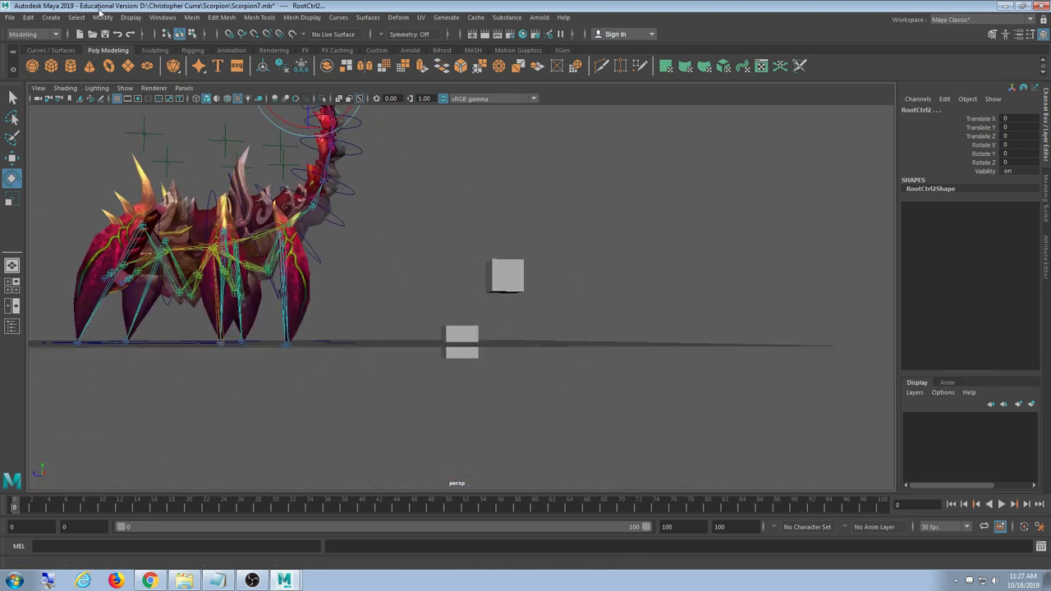
pyautogui.click(102, 17)
pyautogui.moveTo(165, 20)
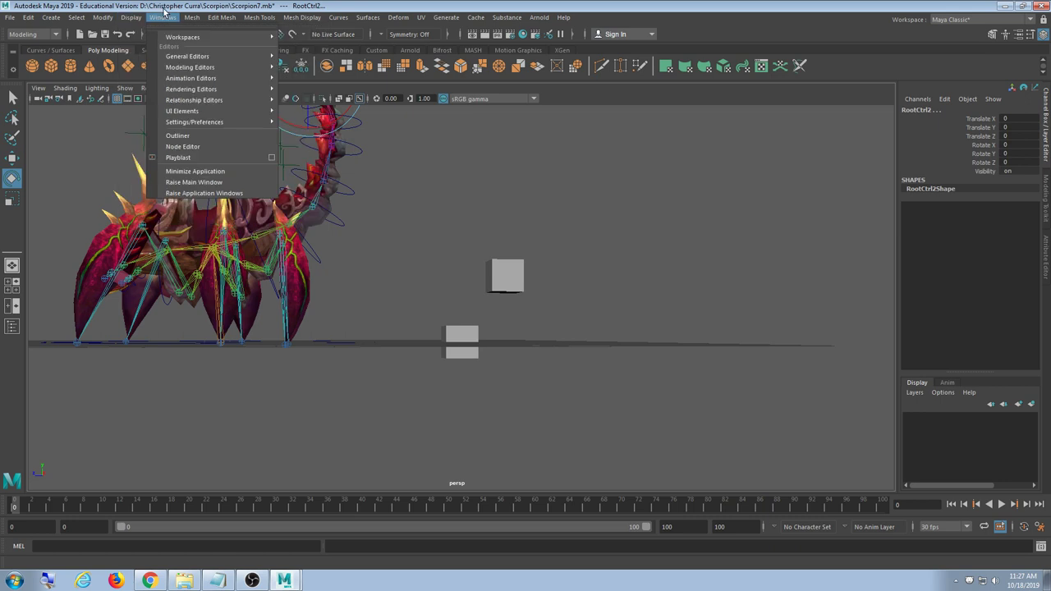
pyautogui.moveTo(175, 70)
pyautogui.moveTo(197, 122)
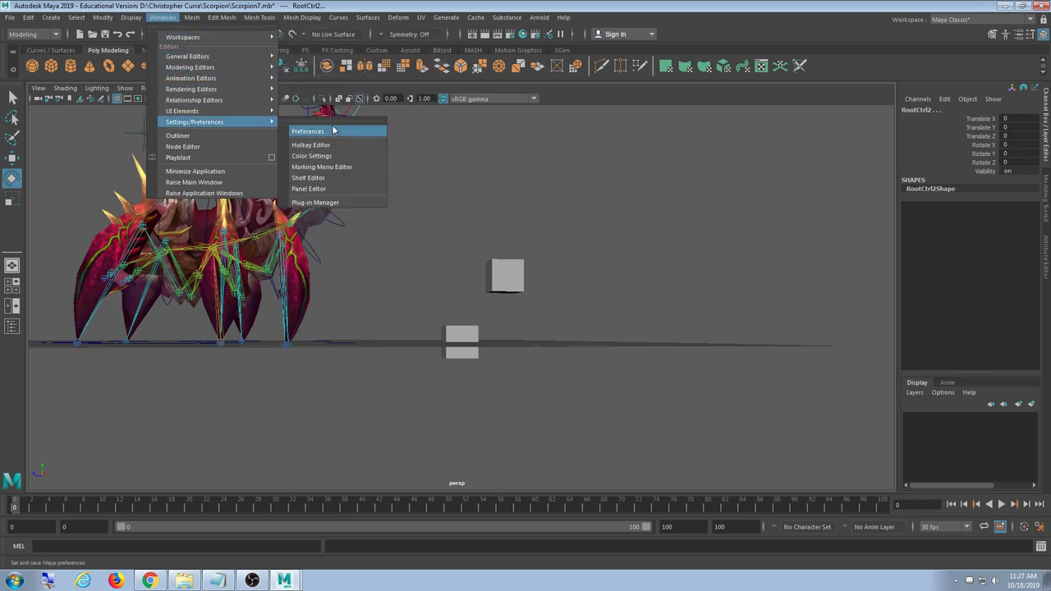
pyautogui.click(333, 132)
pyautogui.moveTo(329, 134); pyautogui.dragTo(190, 76)
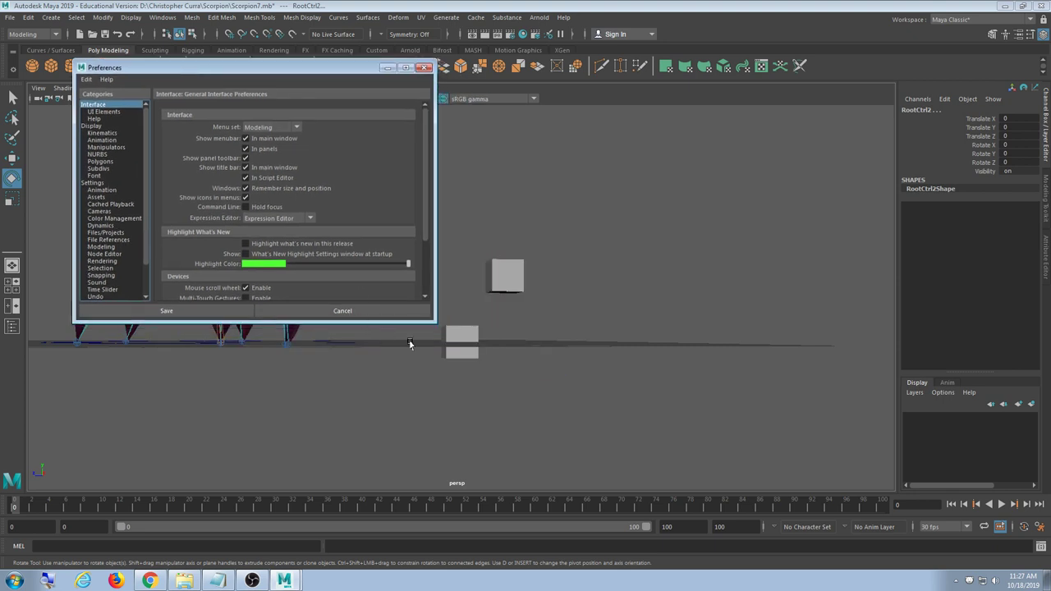
pyautogui.moveTo(436, 324); pyautogui.dragTo(475, 475)
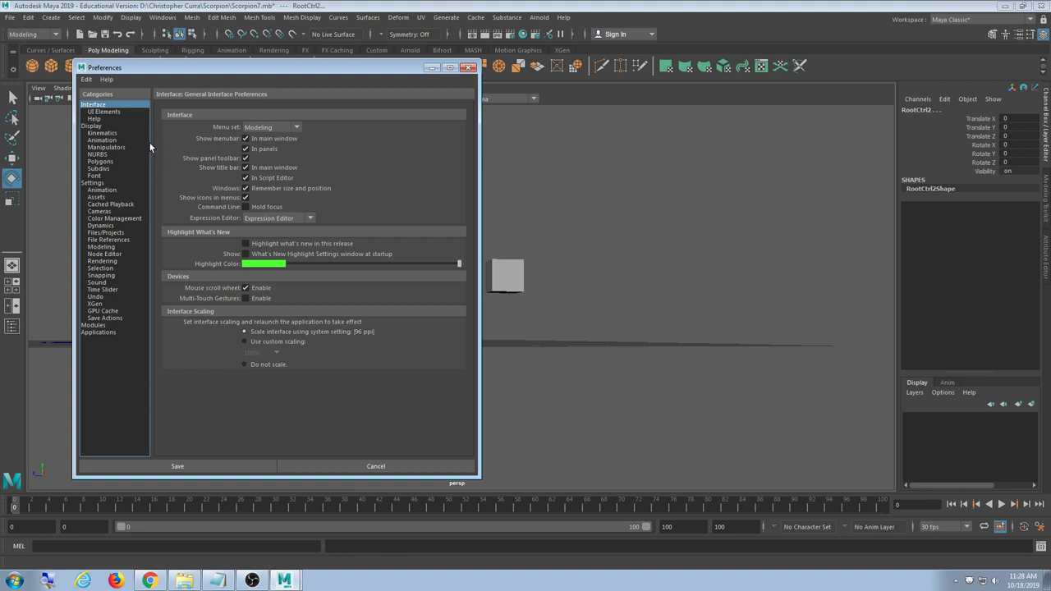
# Look through the UI Elements, Settings, Animation and Assets preferences for a parenting option, and close the window
pyautogui.click(105, 112)
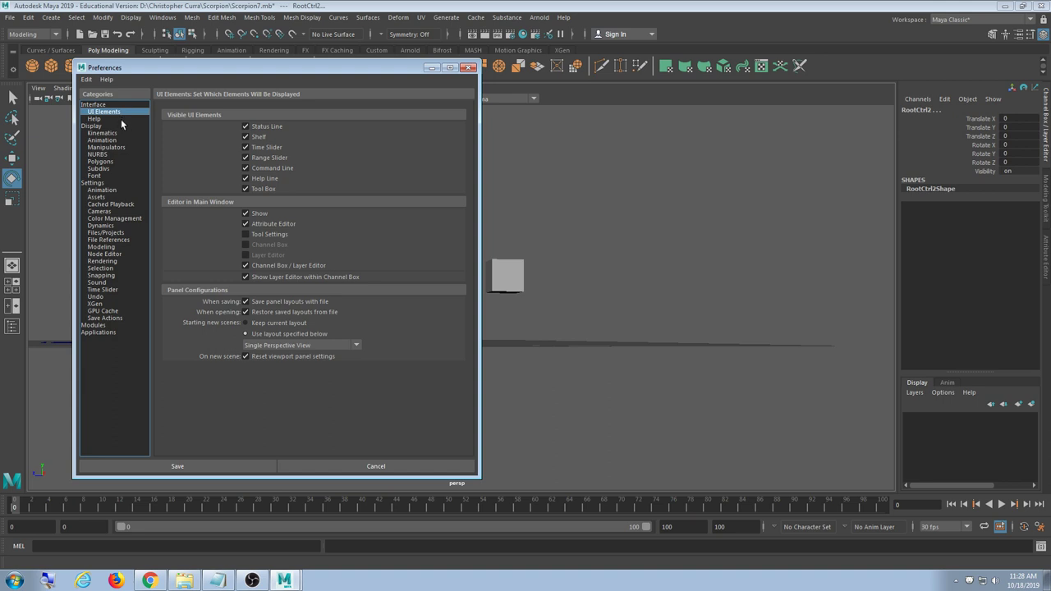
pyautogui.click(115, 188)
pyautogui.click(111, 183)
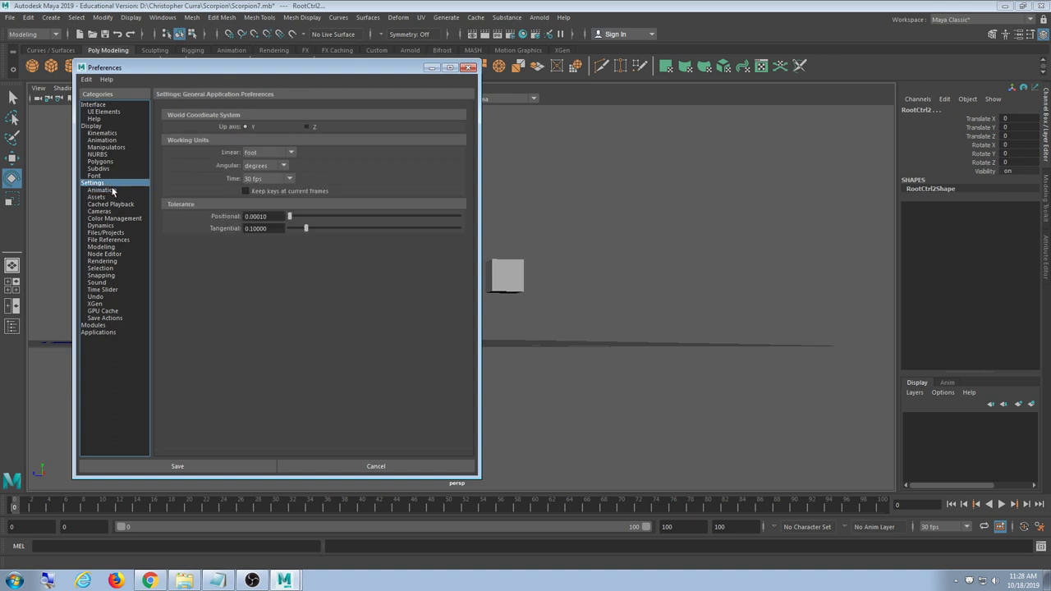
pyautogui.click(102, 190)
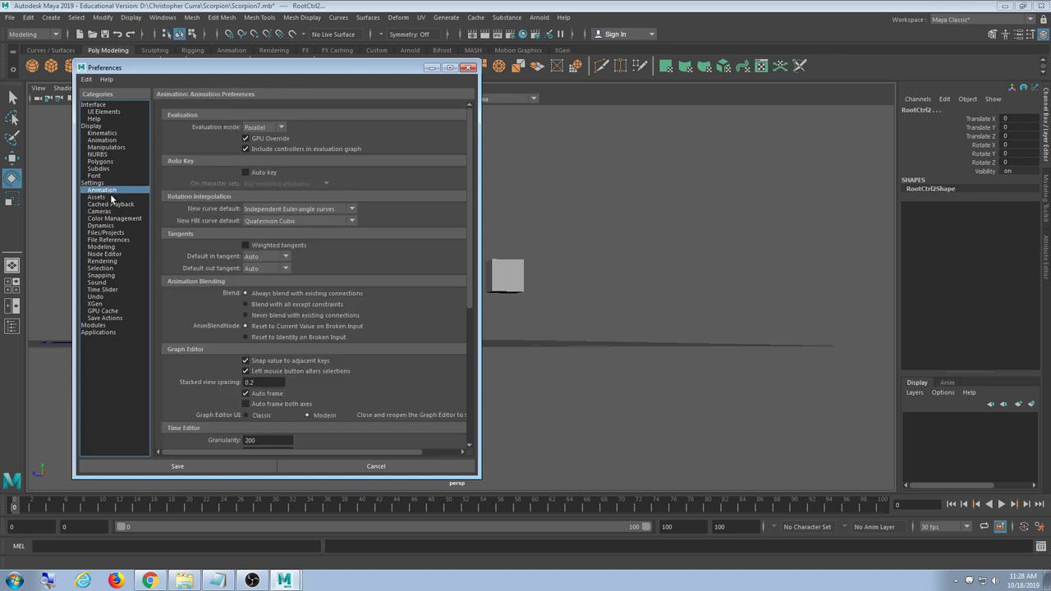
pyautogui.click(111, 198)
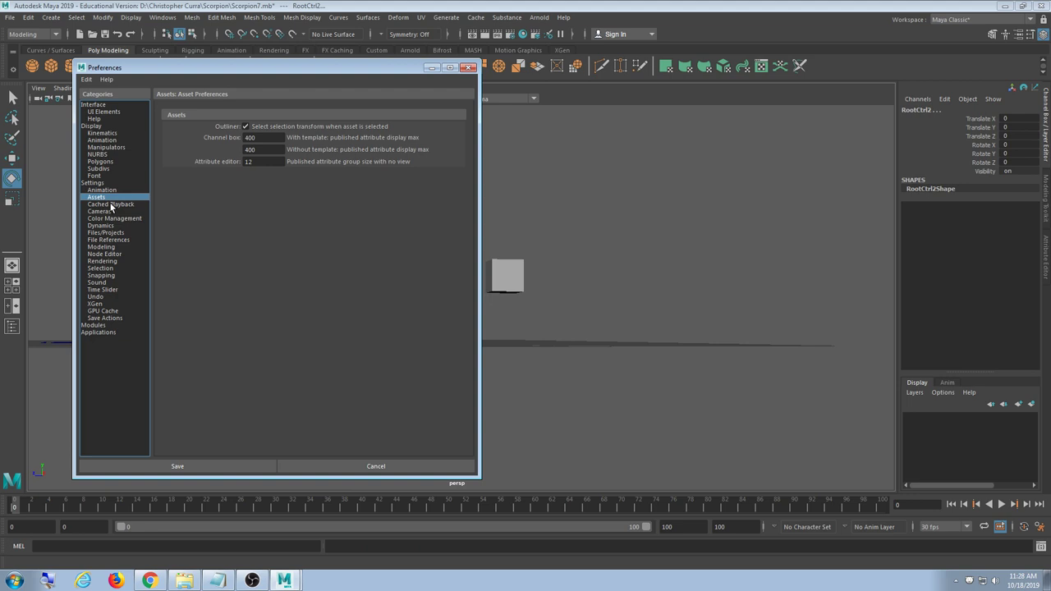
pyautogui.click(469, 67)
# Open the options of the Parent command and enable Preserve position
pyautogui.click(51, 18)
pyautogui.moveTo(30, 22)
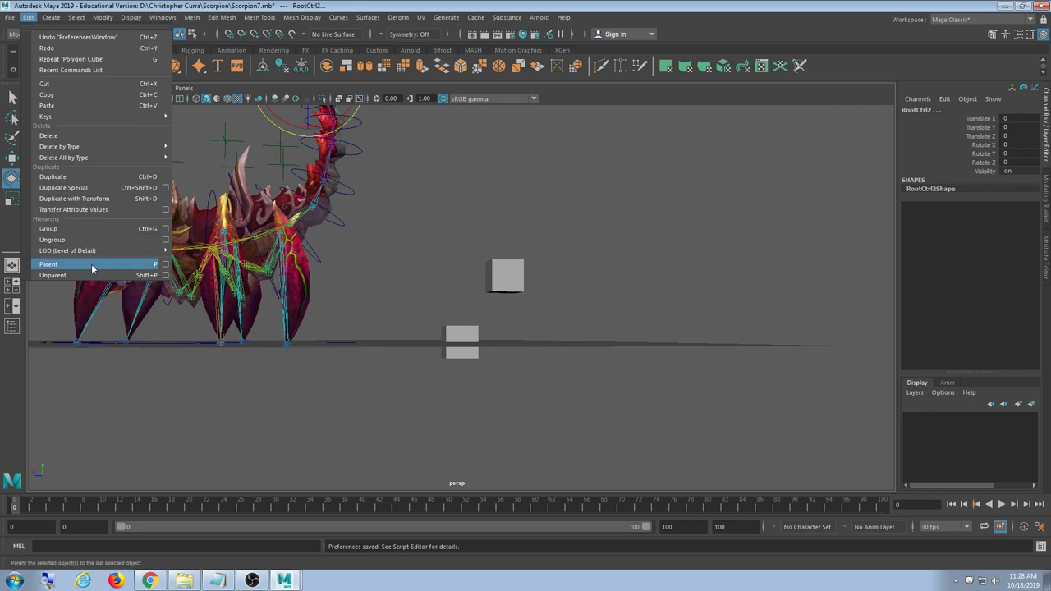
pyautogui.click(166, 264)
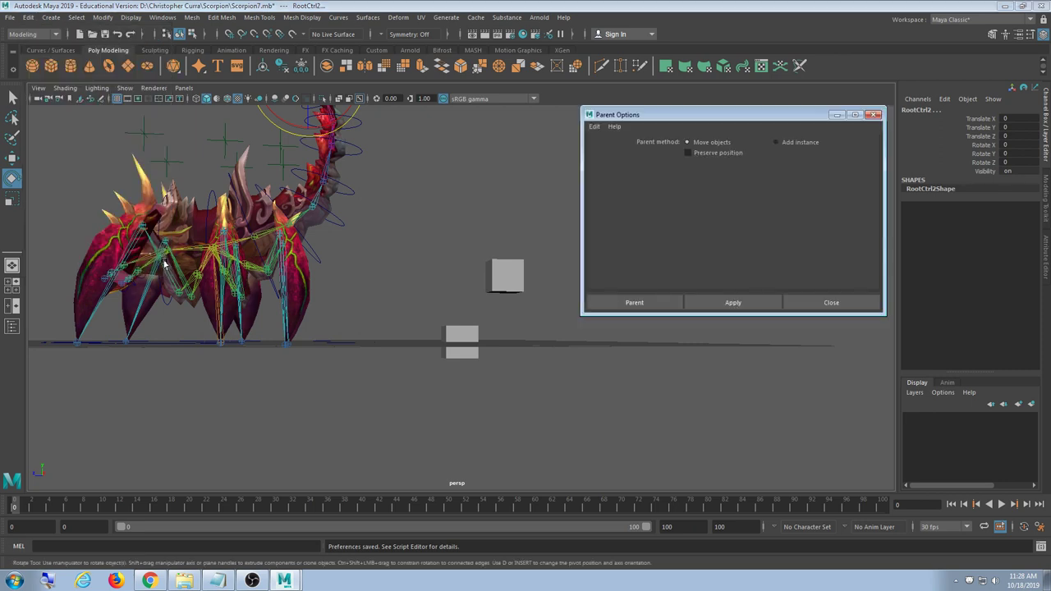
pyautogui.click(735, 155)
pyautogui.keyDown('alt'); pyautogui.moveTo(502, 389); pyautogui.dragTo(488, 384, button='middle'); pyautogui.keyUp('alt')
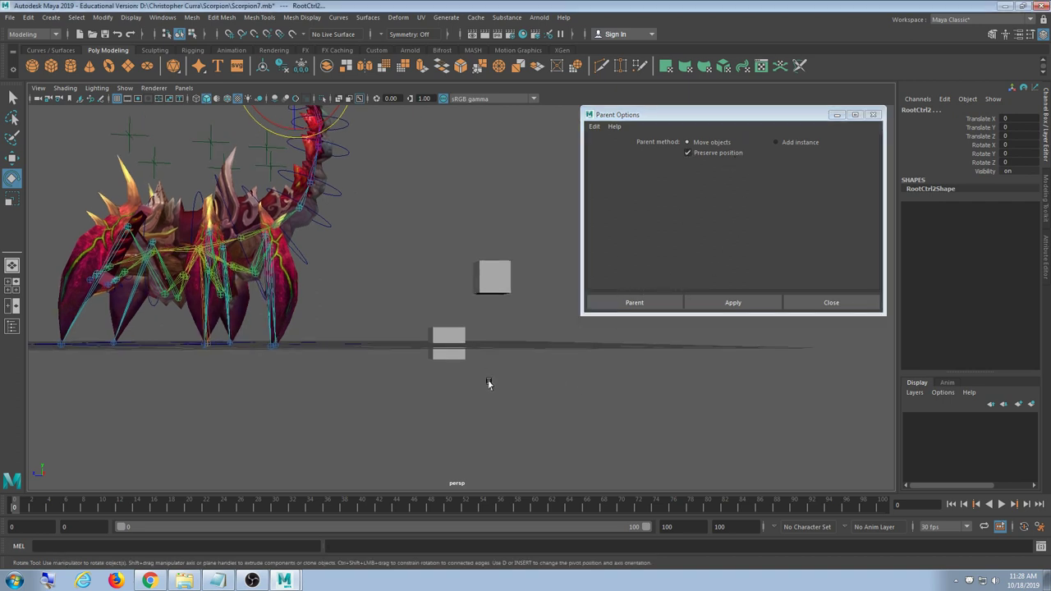
# Test parenting the raised cube to the lower cube with Preserve position enabled, undo it and close the Parent options
pyautogui.click(494, 277)
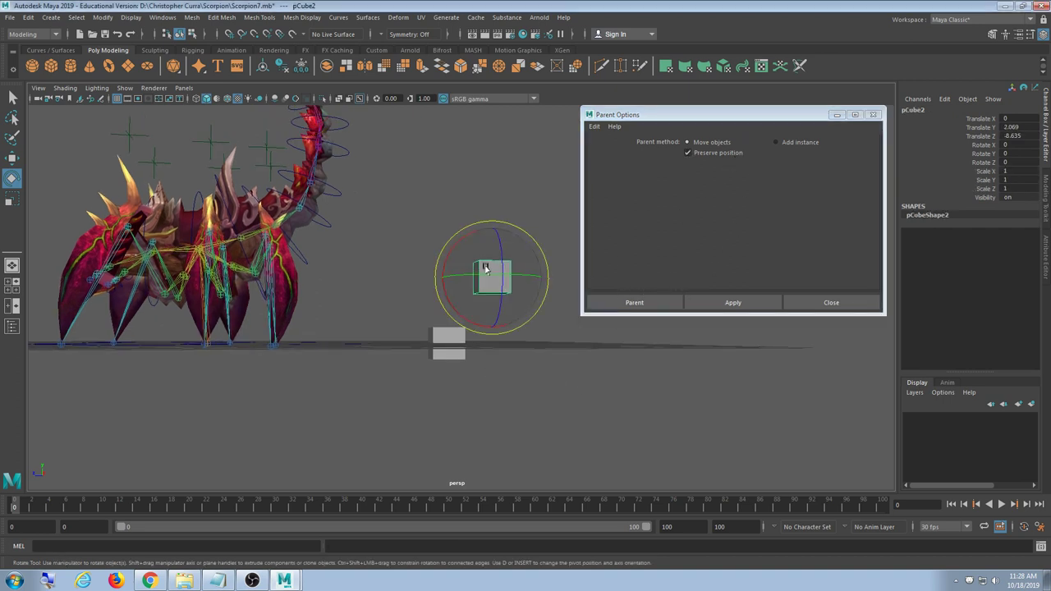
pyautogui.keyDown('alt'); pyautogui.moveTo(494, 277); pyautogui.dragTo(477, 392); pyautogui.keyUp('alt')
pyautogui.click(446, 368)
pyautogui.hotkey('ctrl', 'z')
pyautogui.hotkey('ctrl', 'z')
pyautogui.hotkey('ctrl', 'z')
pyautogui.hotkey('ctrl', 'z')
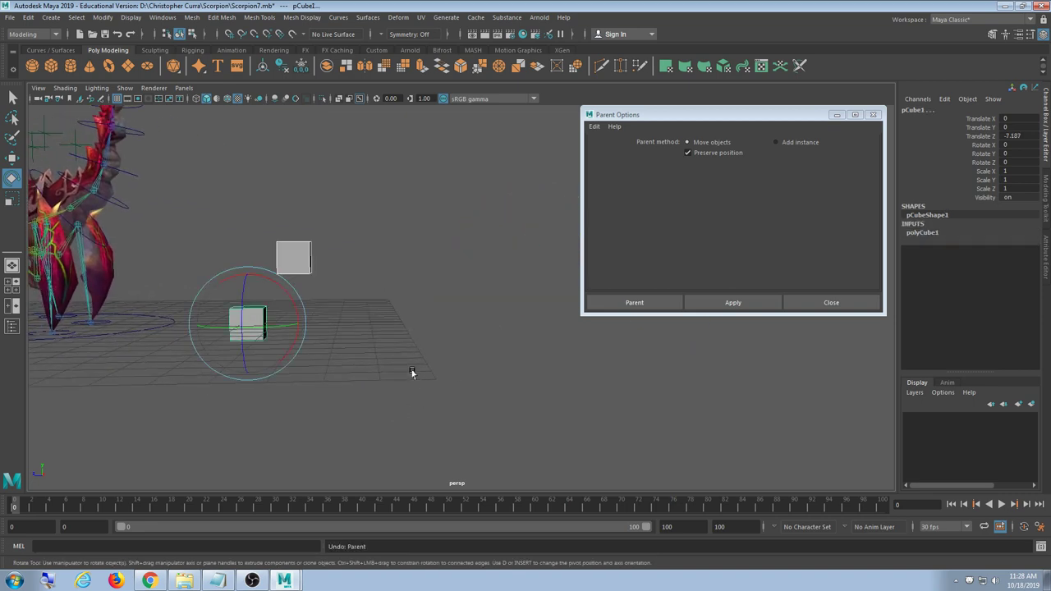
pyautogui.click(874, 114)
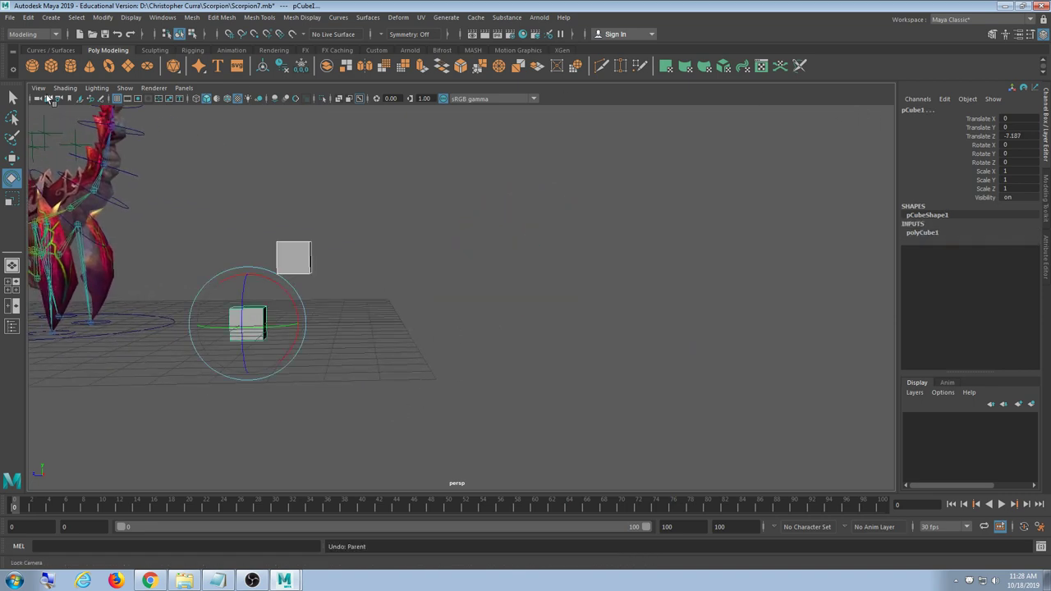
# Switch to Chrome and search Google for "parenting options maya"
pyautogui.click(149, 581)
pyautogui.moveTo(244, 58); pyautogui.dragTo(3, 37)
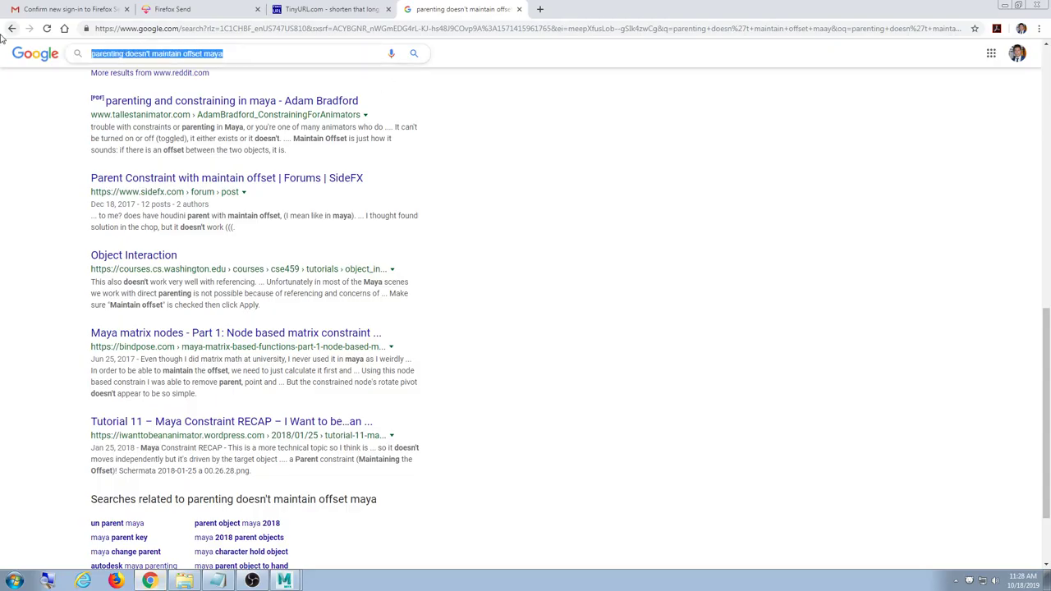
pyautogui.write('parenting o')
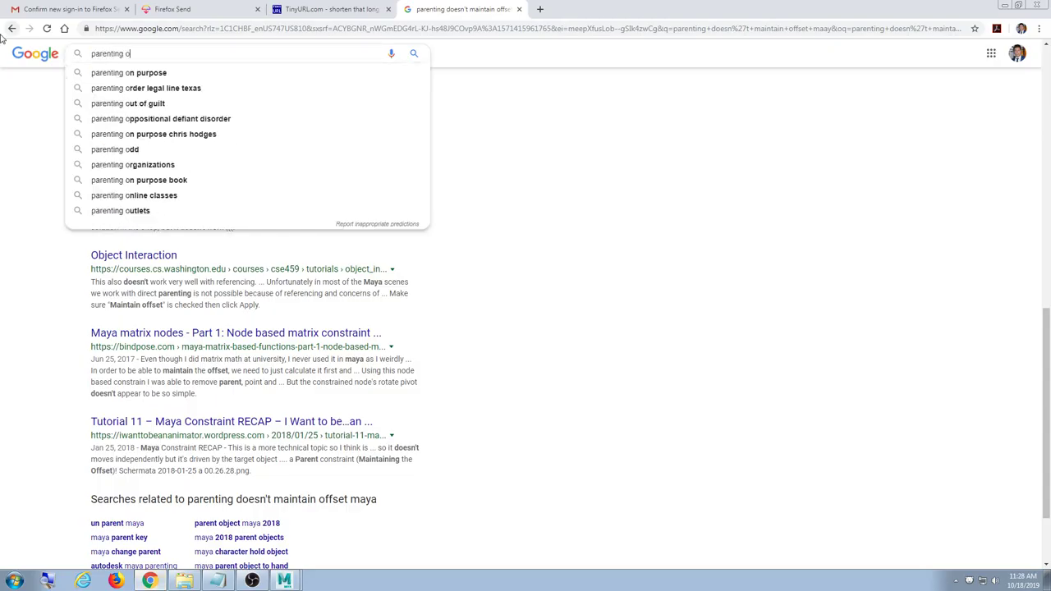
pyautogui.write('ptions maya')
pyautogui.press('Return')
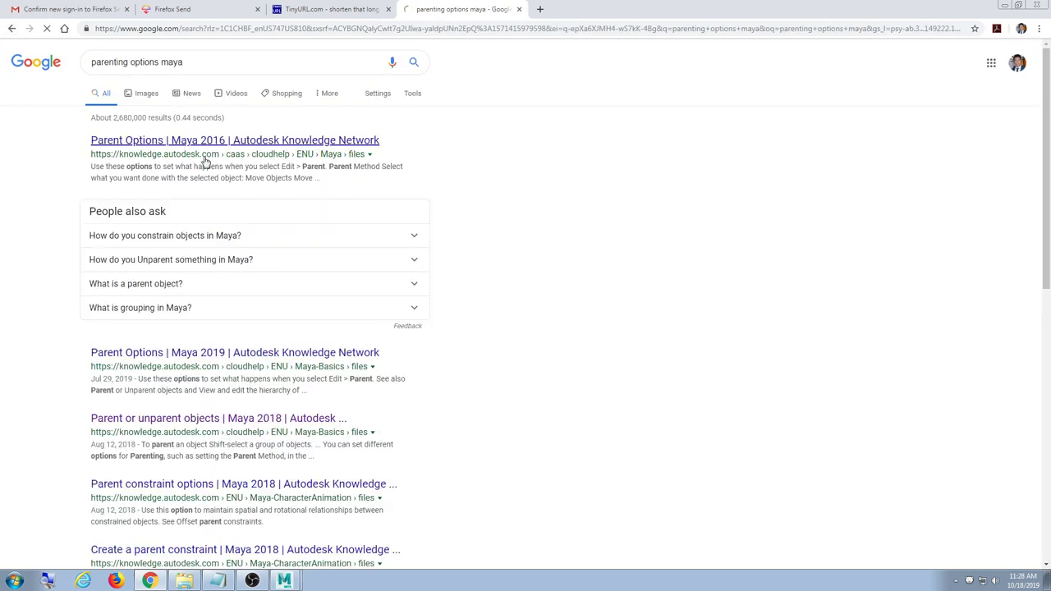
# Read the parent method descriptions on Autodesk's "Parent Options | Maya 2019" page, and return to the search results
pyautogui.click(12, 29)
pyautogui.scroll(-1, 397, 299)
pyautogui.click(292, 248)
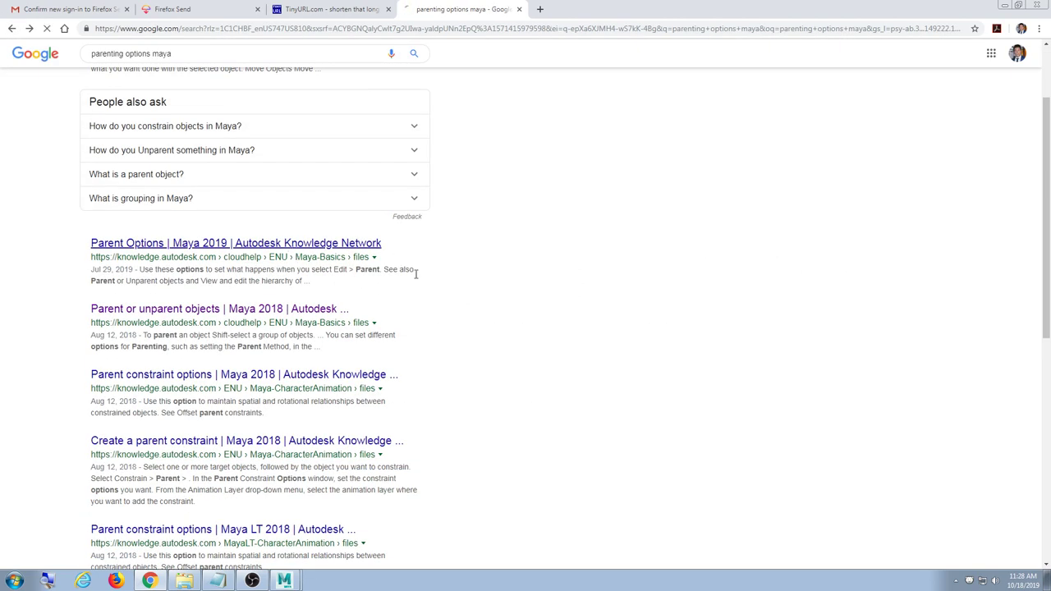
pyautogui.scroll(-3, 515, 314)
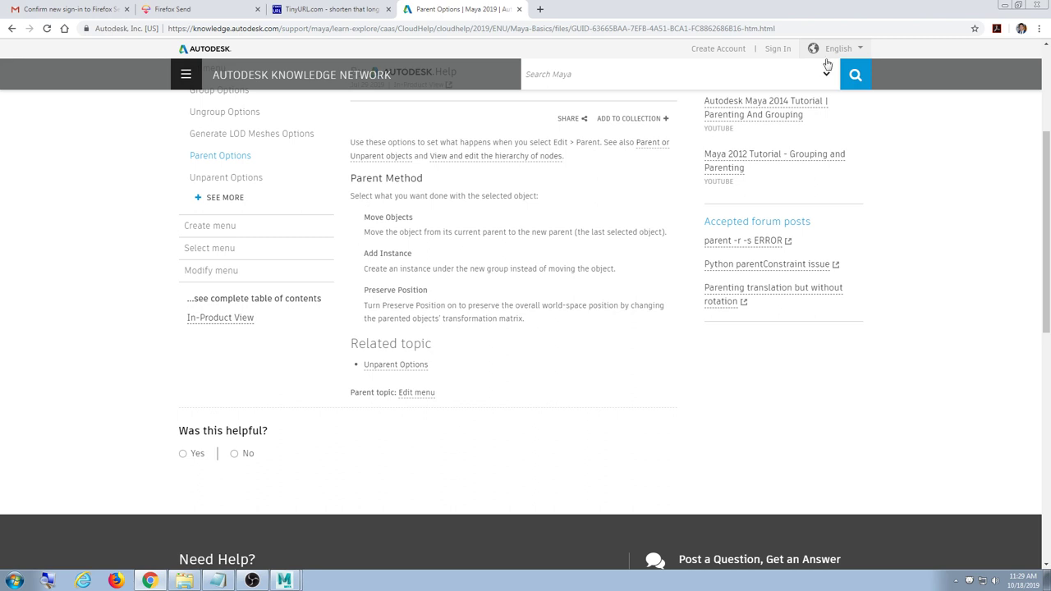
pyautogui.click(11, 29)
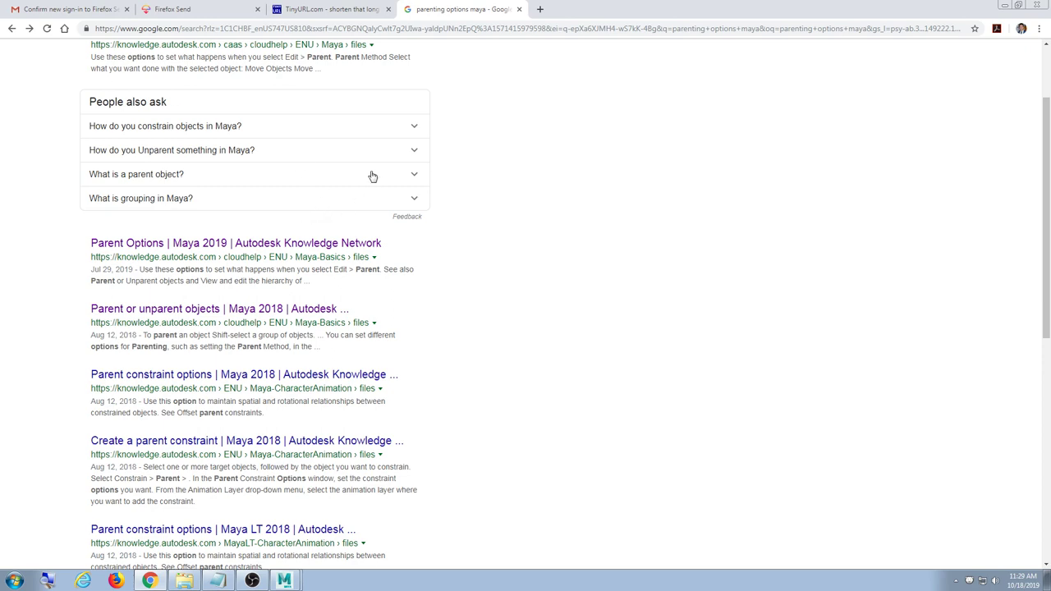
pyautogui.scroll(2, 404, 148)
pyautogui.tripleClick(222, 66)
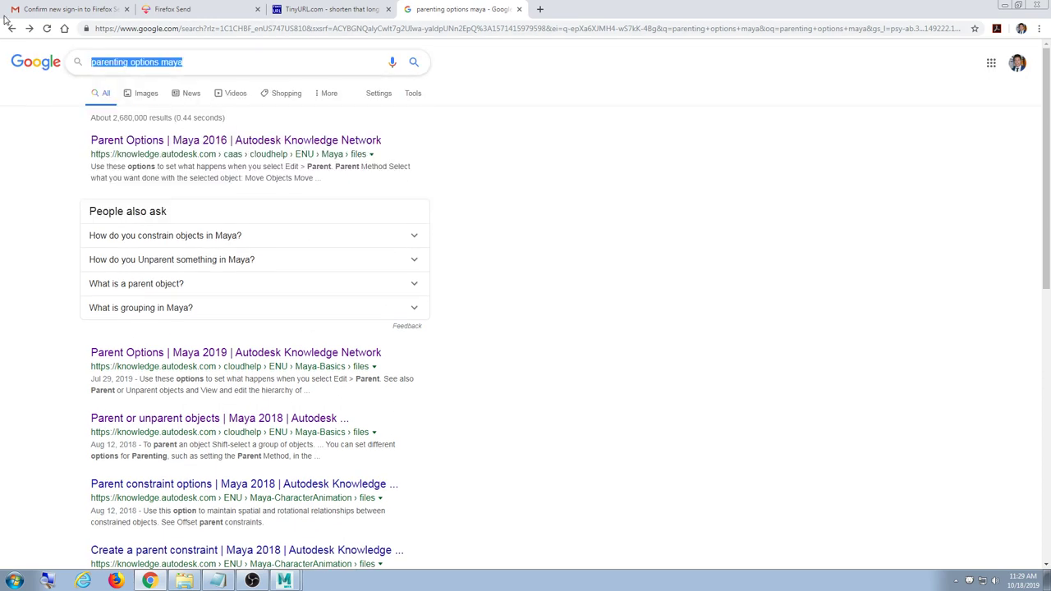
pyautogui.write('p')
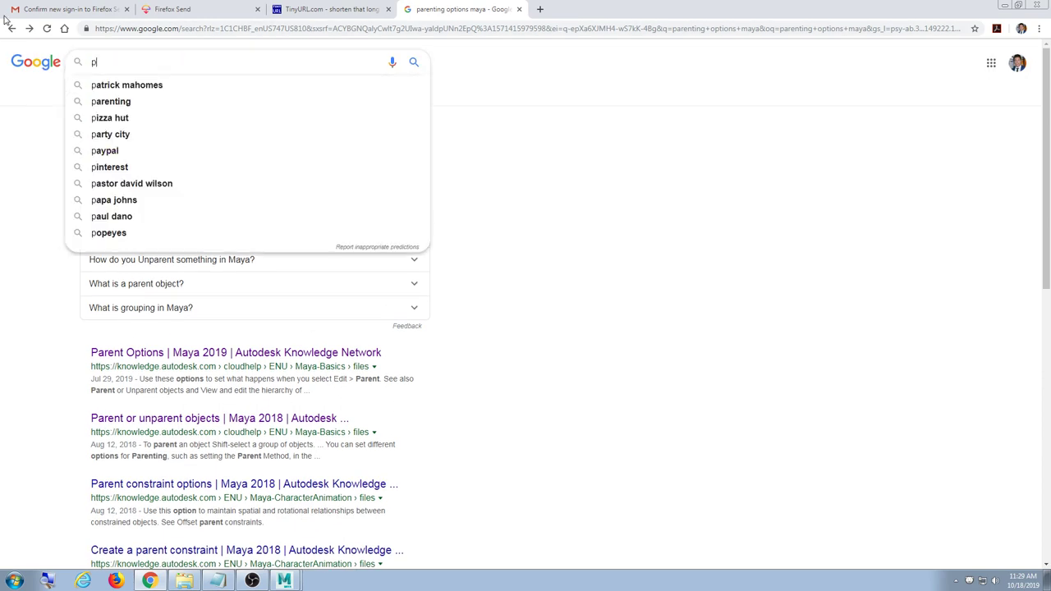
# Minimize the browser and return to the Maya scene with the two test cubes
pyautogui.click(1003, 8)
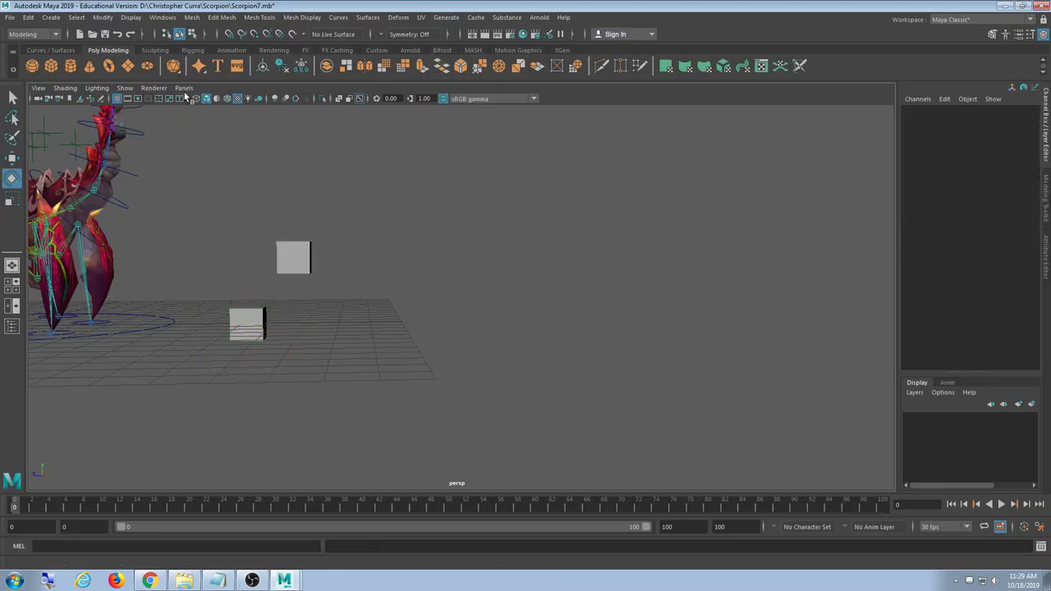
pyautogui.click(159, 18)
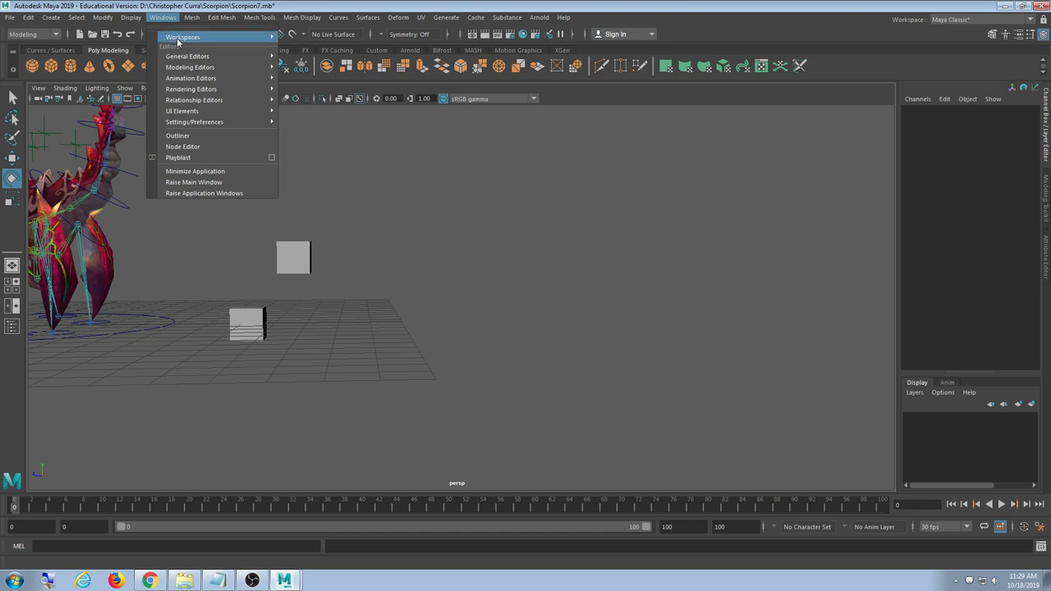
pyautogui.moveTo(178, 41)
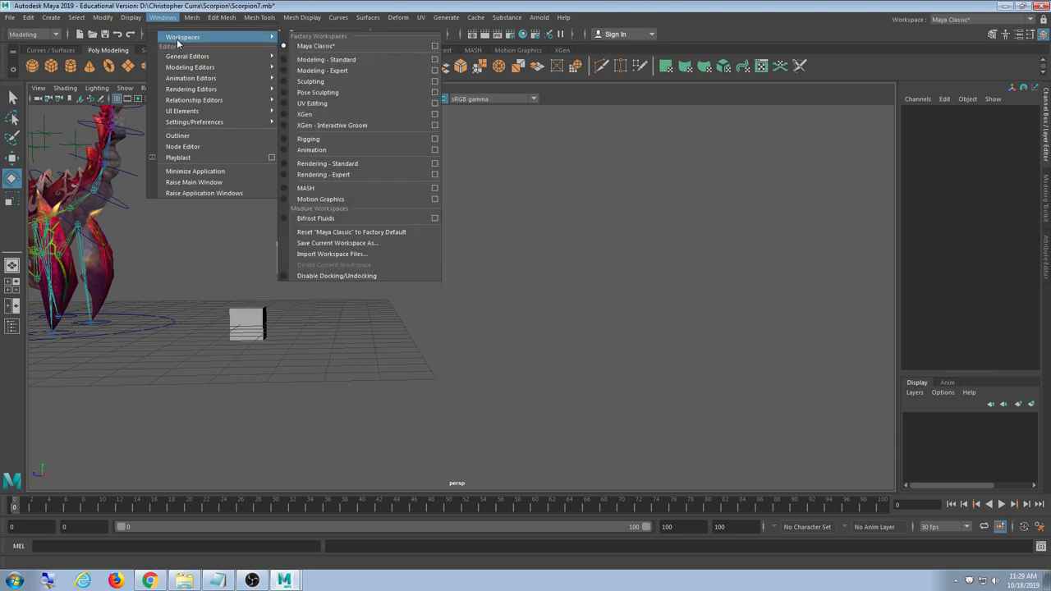
pyautogui.click(378, 318)
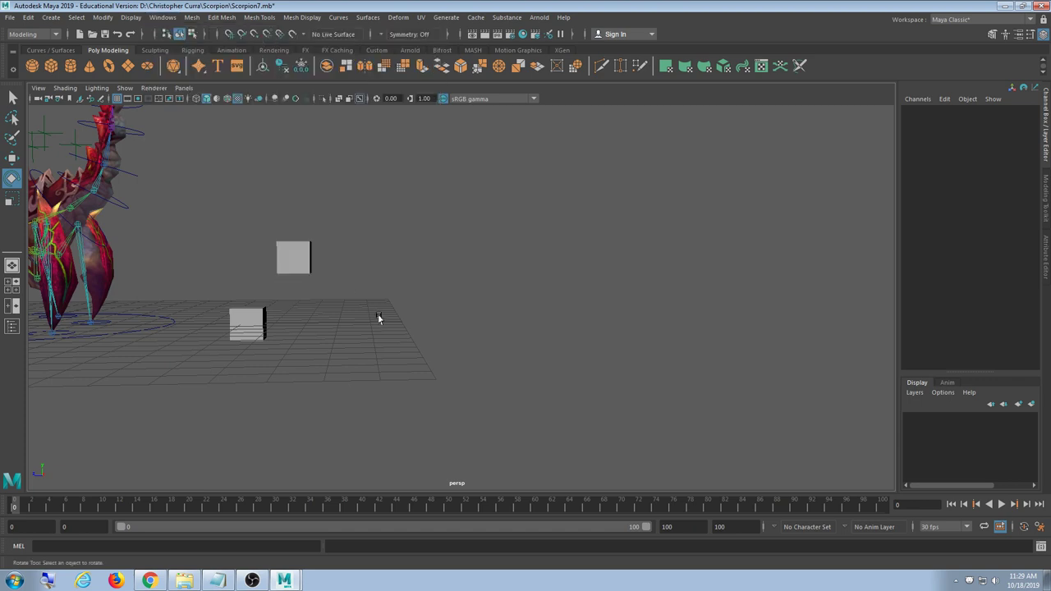
# Test parenting the raised cube to the lower cube again, and undo the parenting
pyautogui.moveTo(327, 220); pyautogui.dragTo(296, 281)
pyautogui.keyDown('alt'); pyautogui.moveTo(315, 380); pyautogui.dragTo(303, 429); pyautogui.keyUp('alt')
pyautogui.scroll(4, 386, 415)
pyautogui.keyDown('alt'); pyautogui.moveTo(303, 430); pyautogui.dragTo(402, 341, button='middle'); pyautogui.keyUp('alt')
pyautogui.click(436, 343)
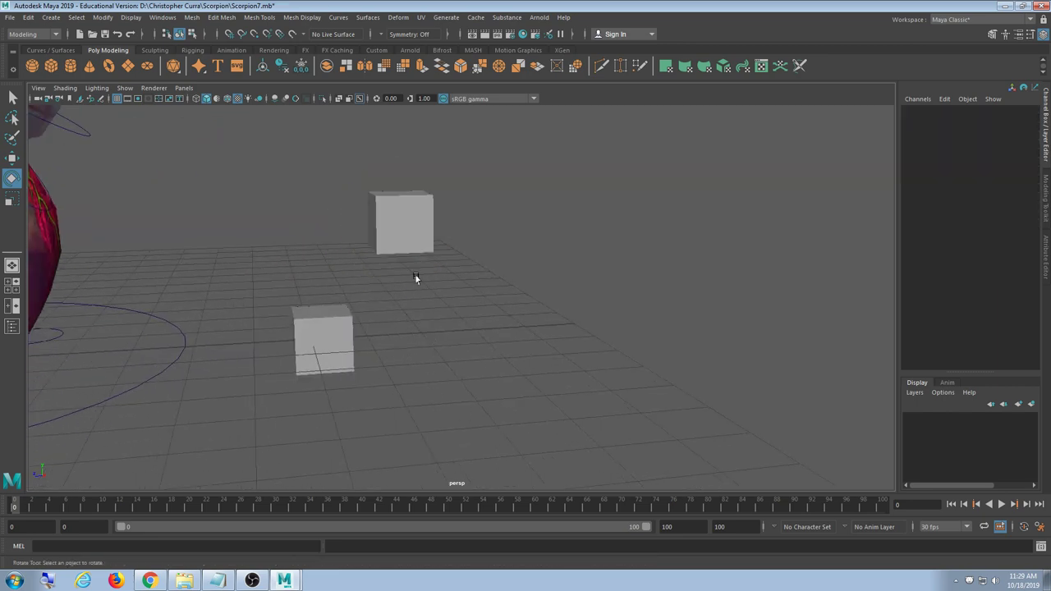
pyautogui.click(402, 244)
pyautogui.click(336, 342)
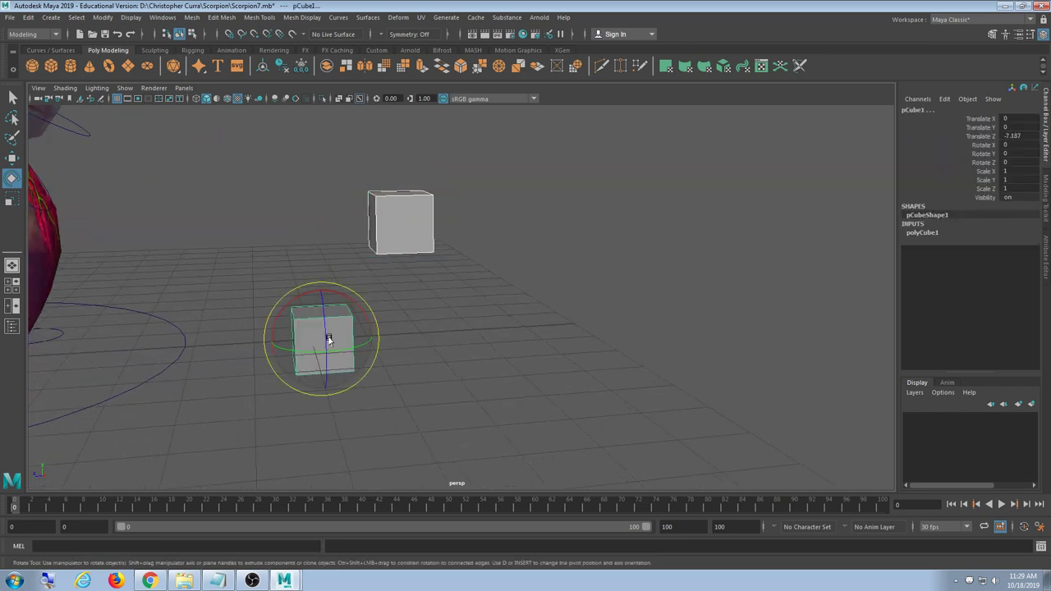
pyautogui.press('p')
pyautogui.scroll(-4, 589, 313)
pyautogui.moveTo(598, 352)
pyautogui.keyDown('alt'); pyautogui.mouseDown()
pyautogui.moveTo(586, 349)
pyautogui.moveTo(595, 348)
pyautogui.mouseUp(); pyautogui.keyUp('alt')
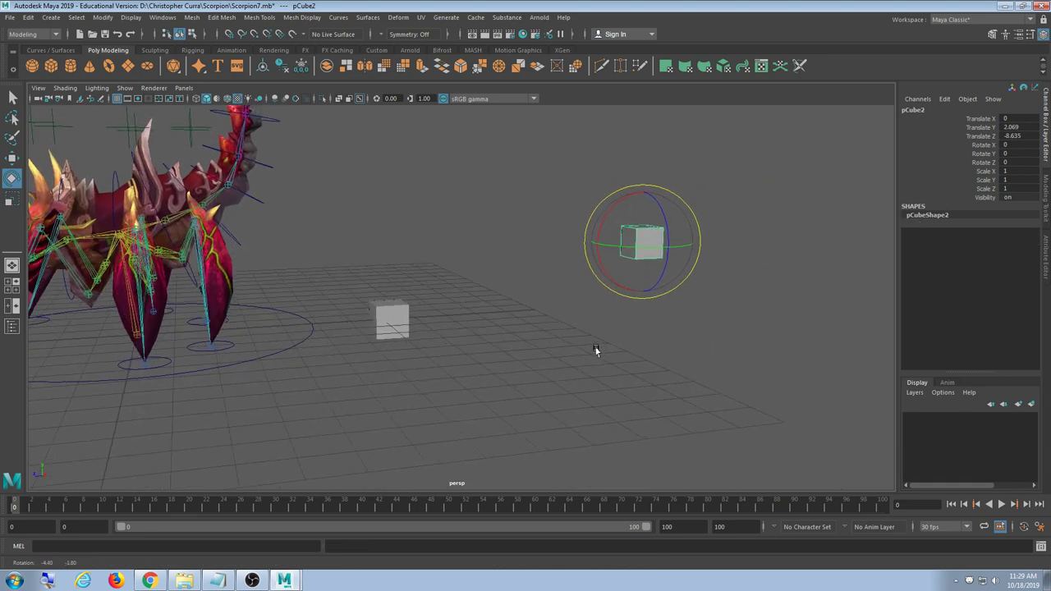
pyautogui.hotkey('ctrl', 'z')
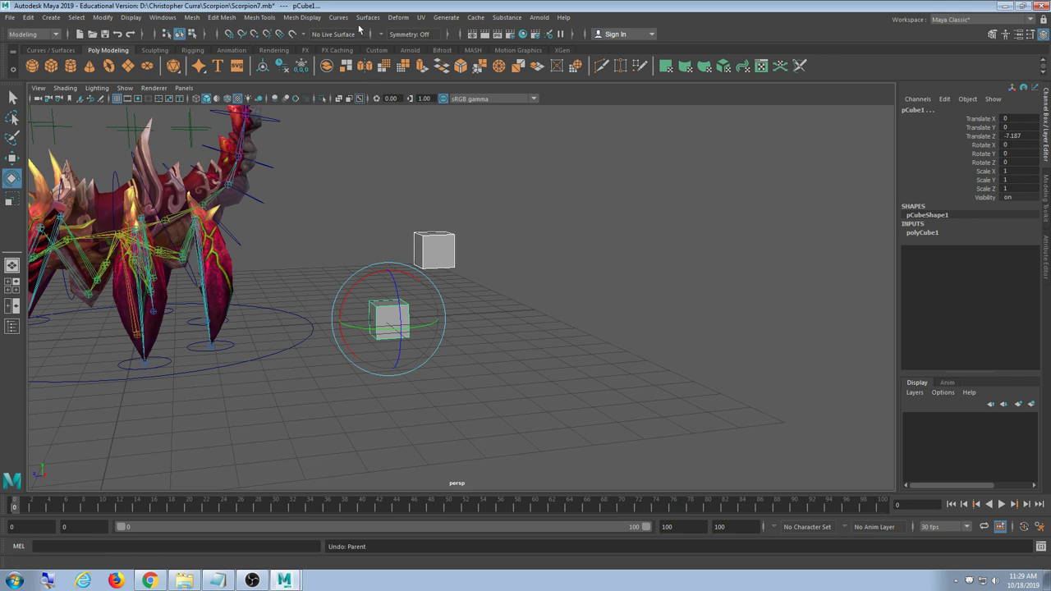
# Open Maya's Preferences and look through the settings categories, including GPU Cache, Selection, Snapping and Node Editor, for anything affecting parenting
pyautogui.click(163, 17)
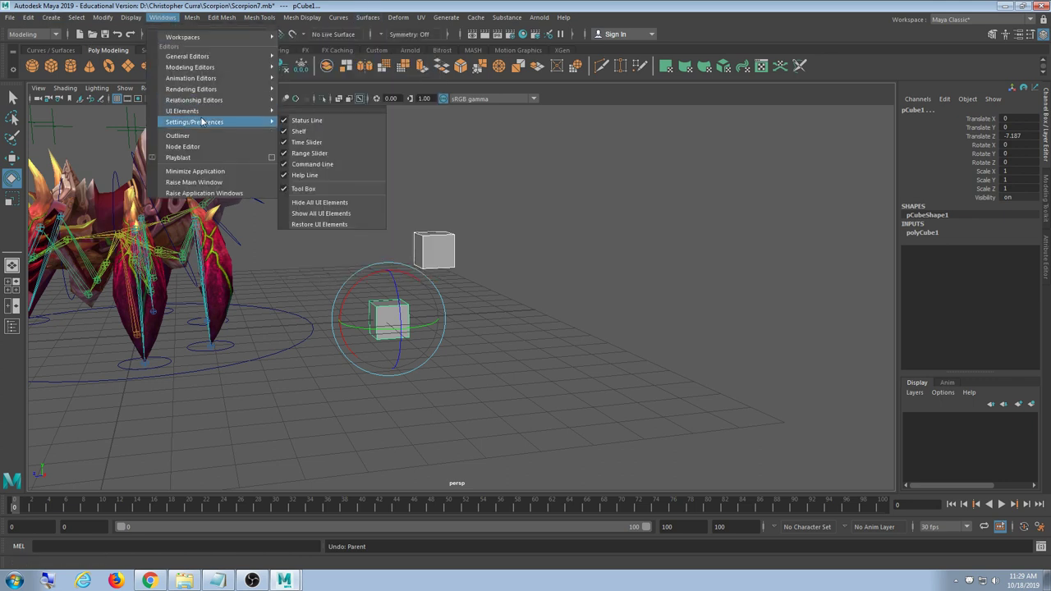
pyautogui.moveTo(205, 122)
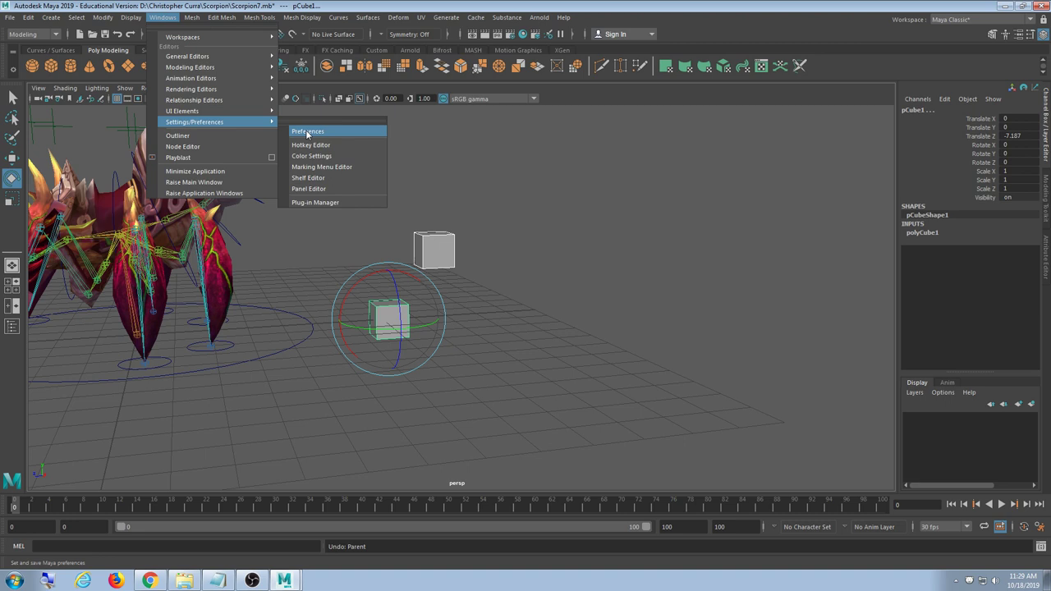
pyautogui.click(308, 133)
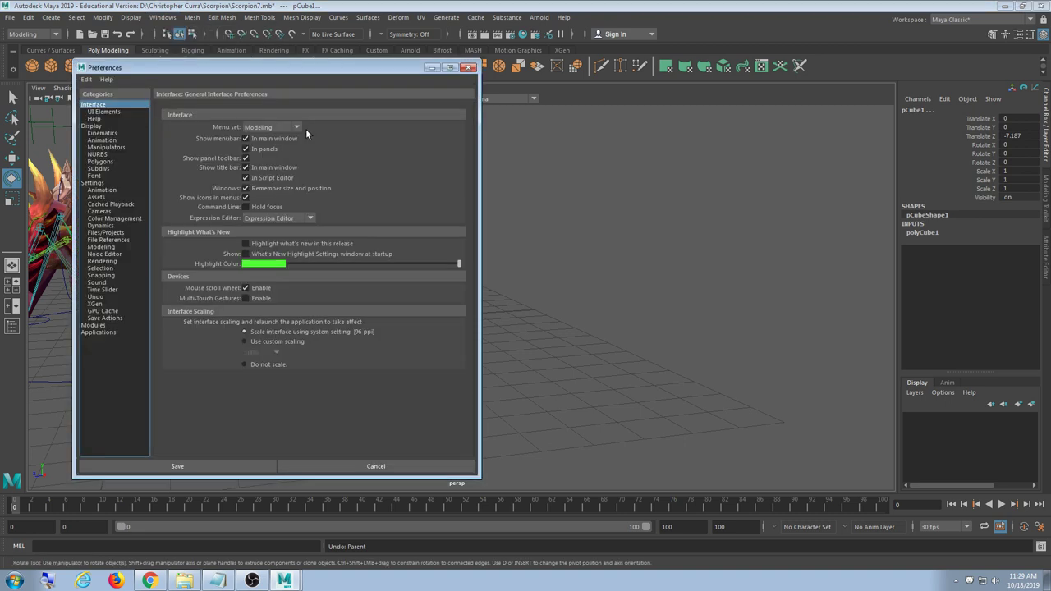
pyautogui.click(101, 332)
pyautogui.click(101, 318)
pyautogui.click(102, 310)
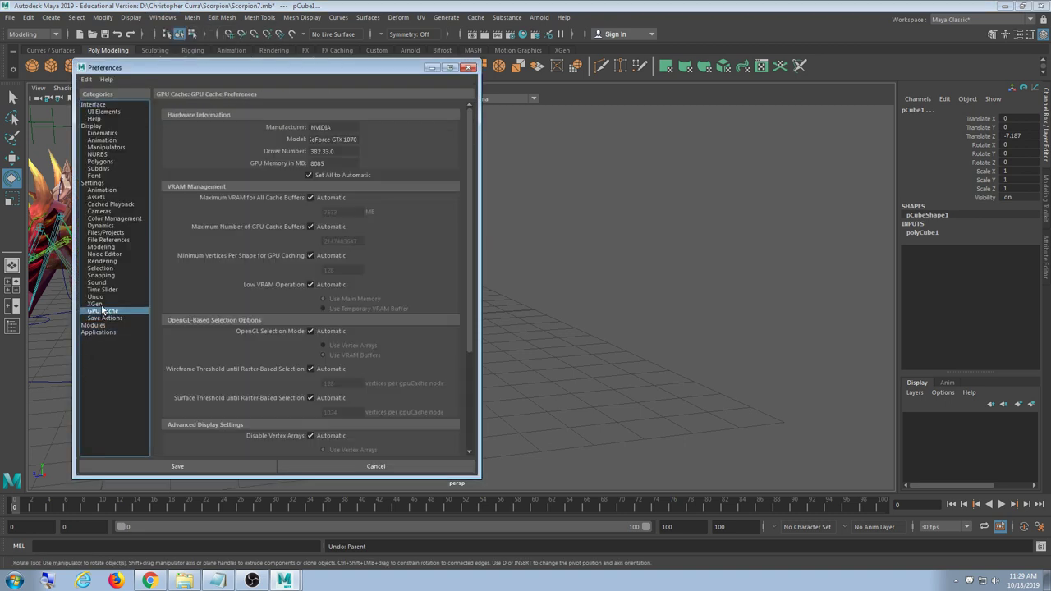
pyautogui.click(96, 296)
pyautogui.click(97, 283)
pyautogui.click(101, 269)
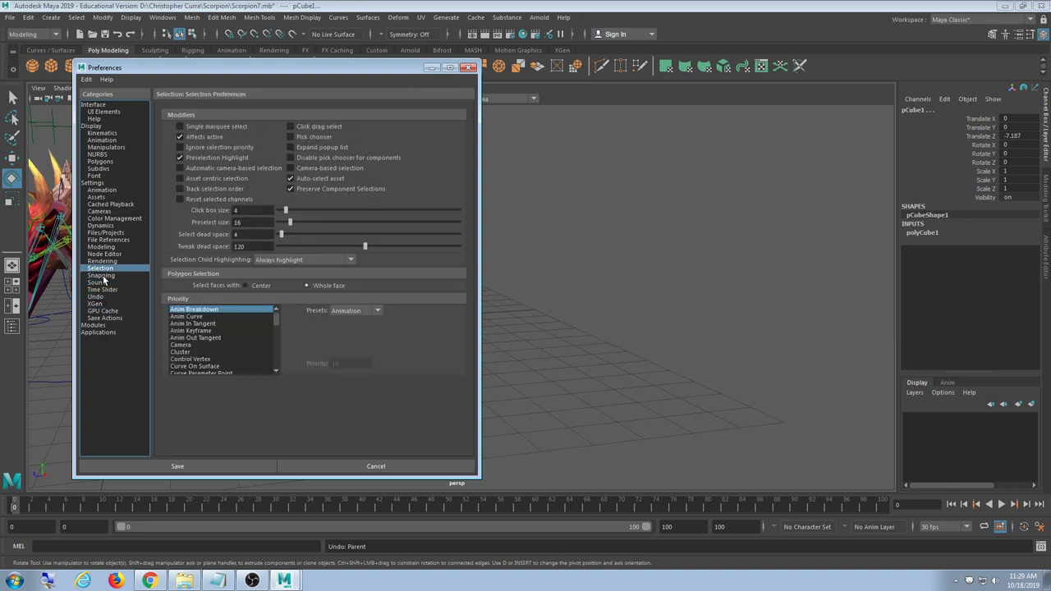
pyautogui.click(102, 276)
pyautogui.click(101, 268)
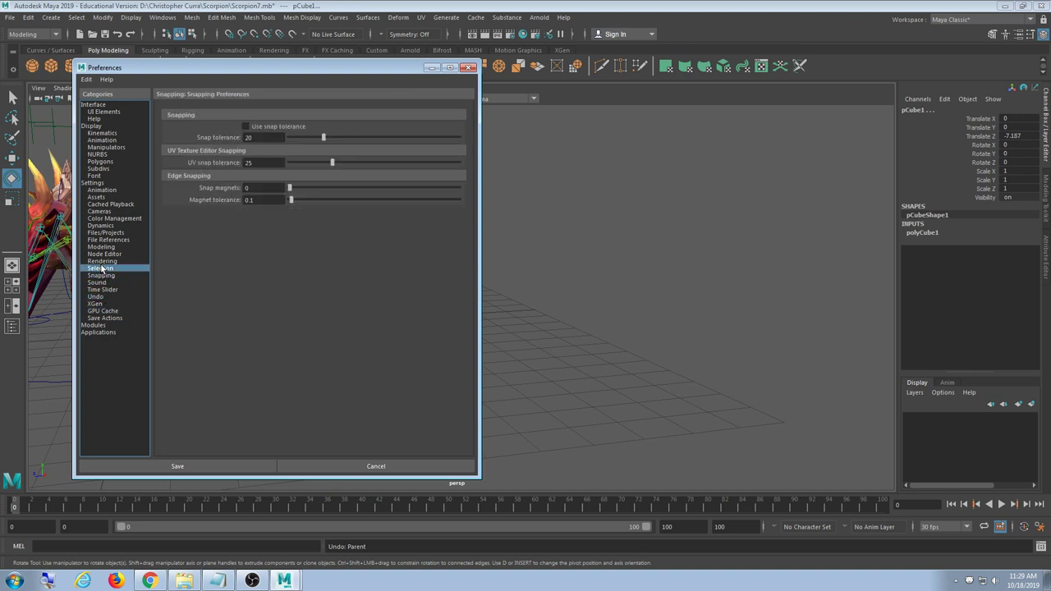
pyautogui.click(98, 255)
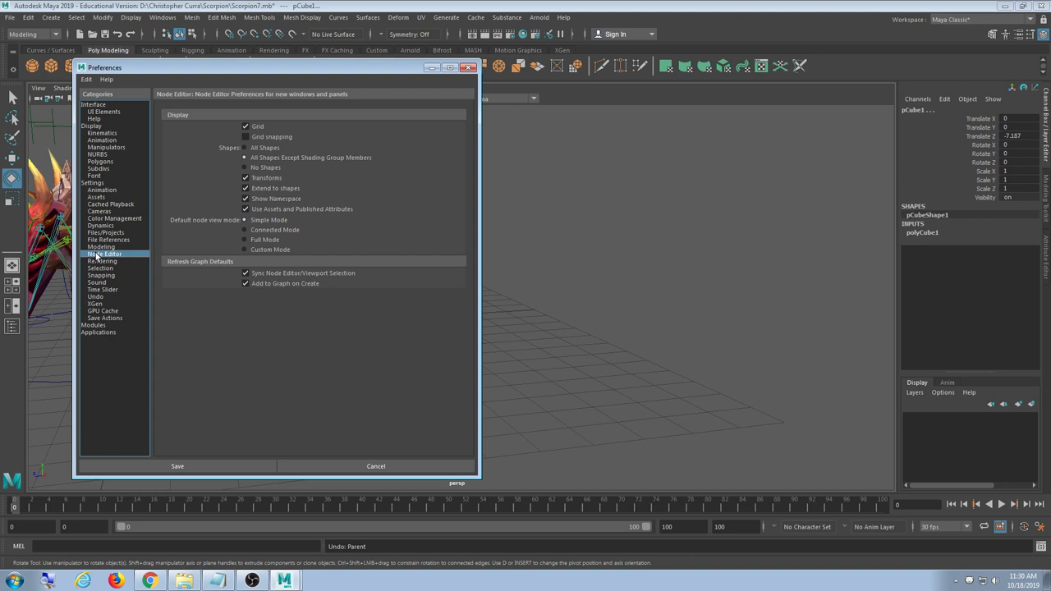
# Restore the default settings in the Preferences and close the dialog
pyautogui.click(85, 79)
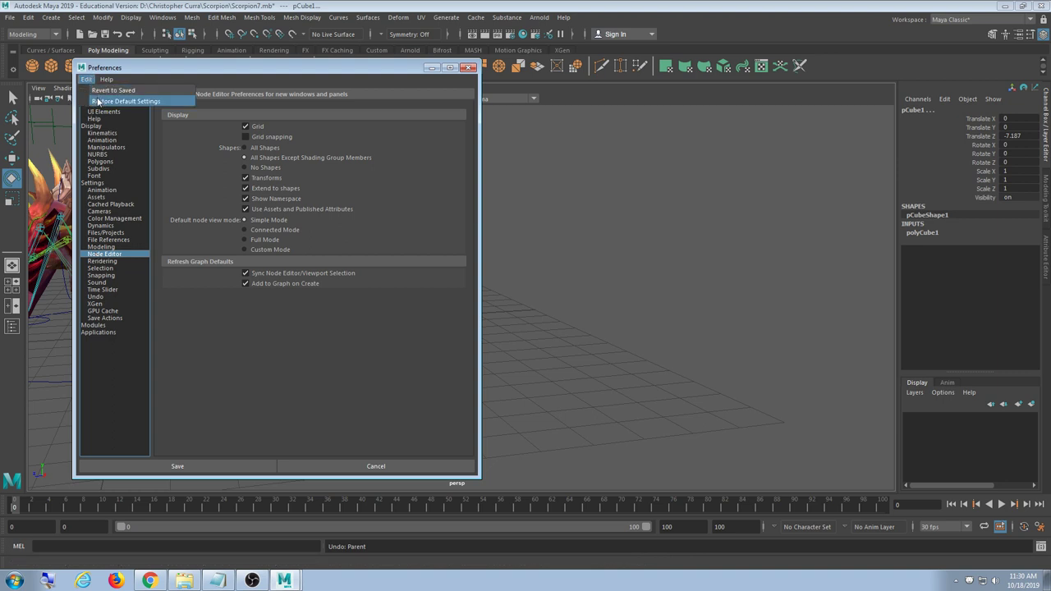
pyautogui.click(115, 101)
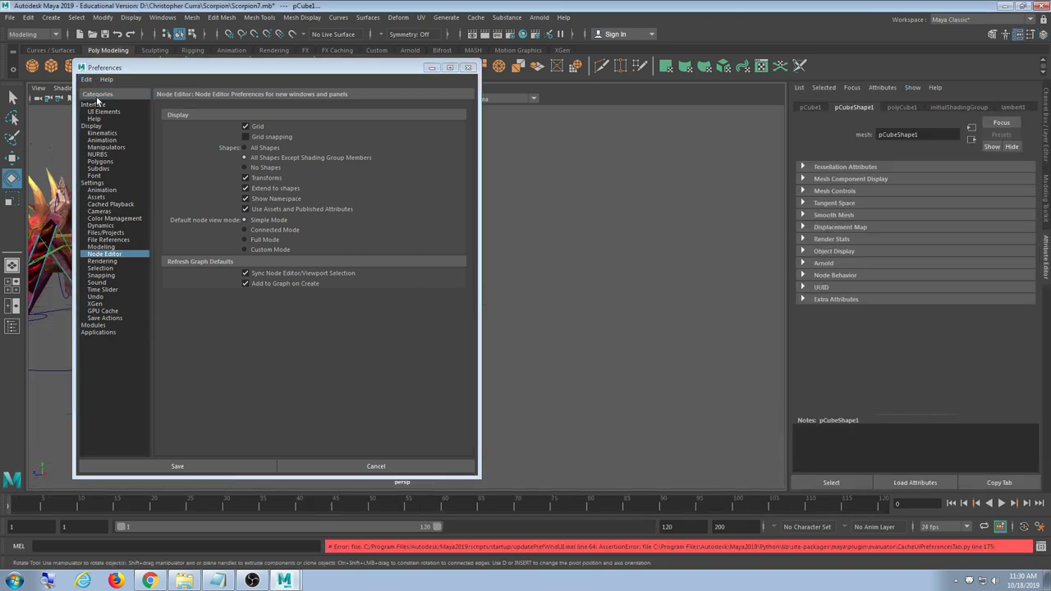
pyautogui.click(468, 67)
# Repeat the parenting test of the raised cube under the lower cube with the default preferences, and undo it
pyautogui.click(378, 271)
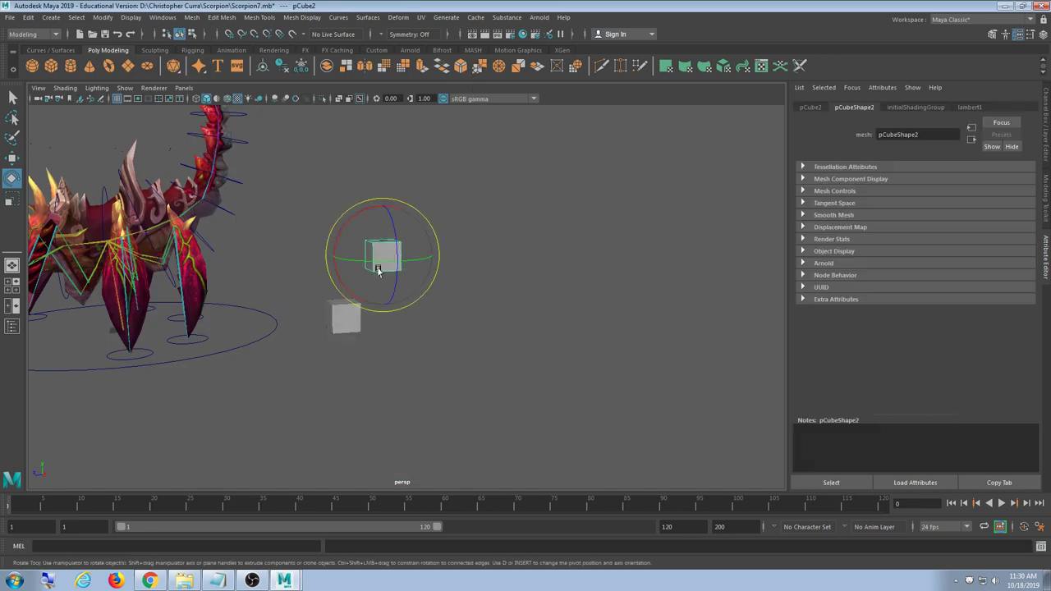
pyautogui.keyDown('shift'); pyautogui.click(361, 330); pyautogui.keyUp('shift')
pyautogui.press('p')
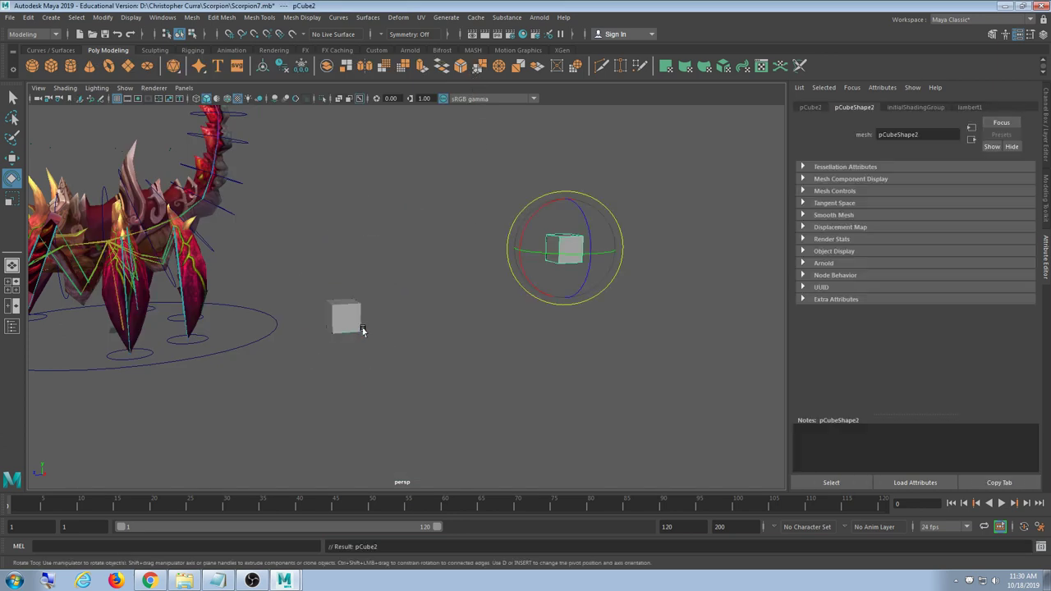
pyautogui.hotkey('ctrl', 'z')
# Bring back the Channel Box and delete both test cubes
pyautogui.hotkey('ctrl', 'a')
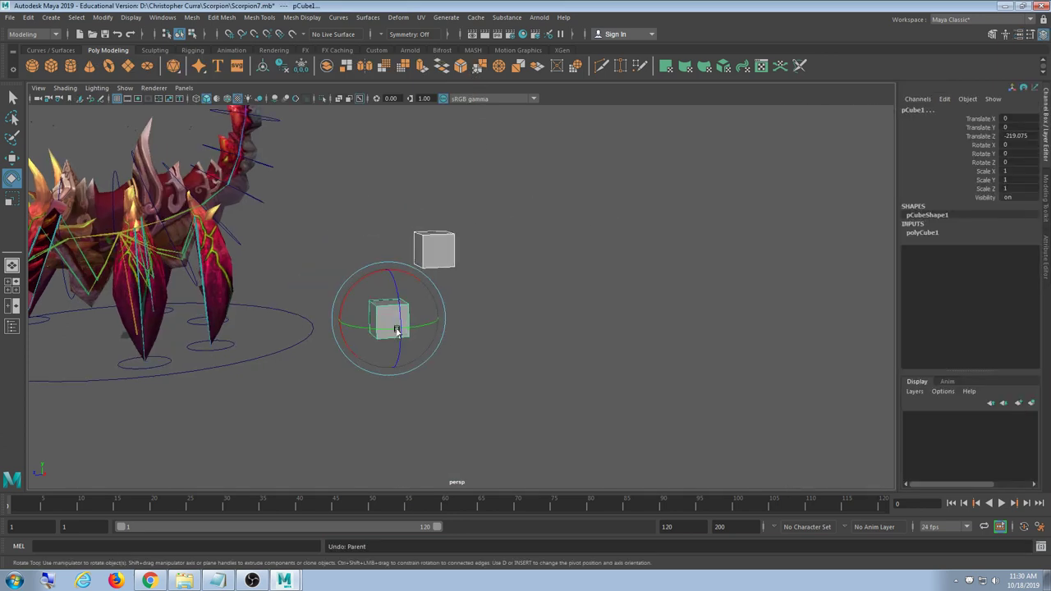
pyautogui.click(462, 317)
pyautogui.click(446, 249)
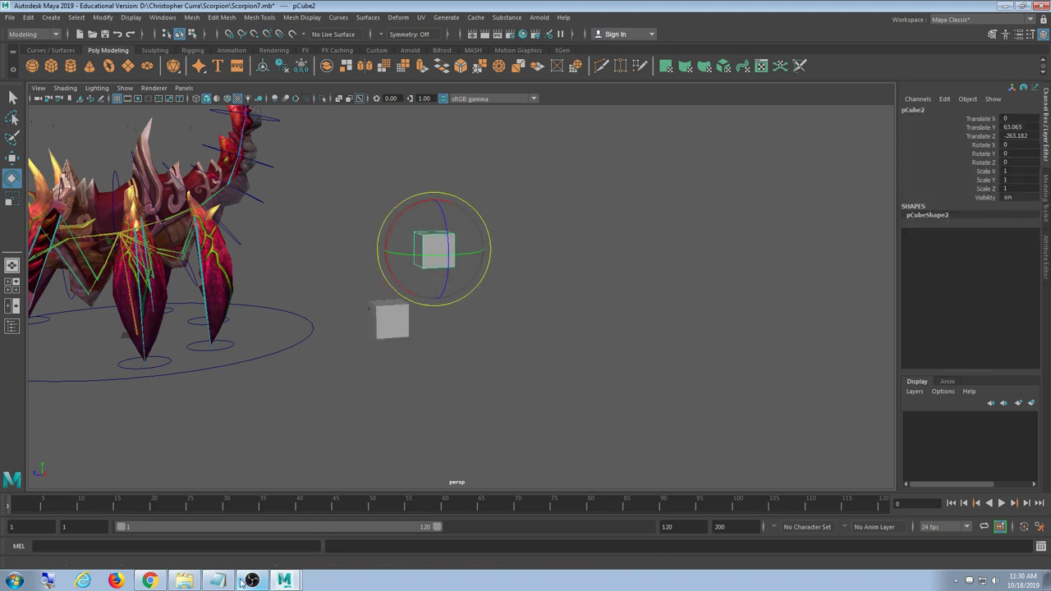
pyautogui.keyDown('alt'); pyautogui.moveTo(326, 392); pyautogui.dragTo(310, 408); pyautogui.keyUp('alt')
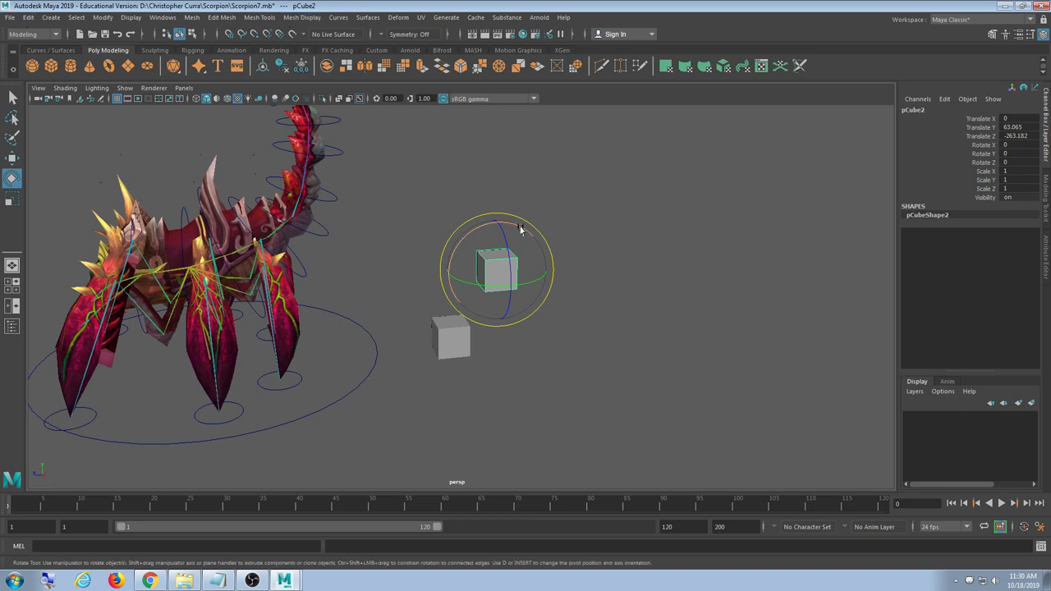
pyautogui.click(586, 248)
pyautogui.moveTo(573, 201); pyautogui.dragTo(420, 355)
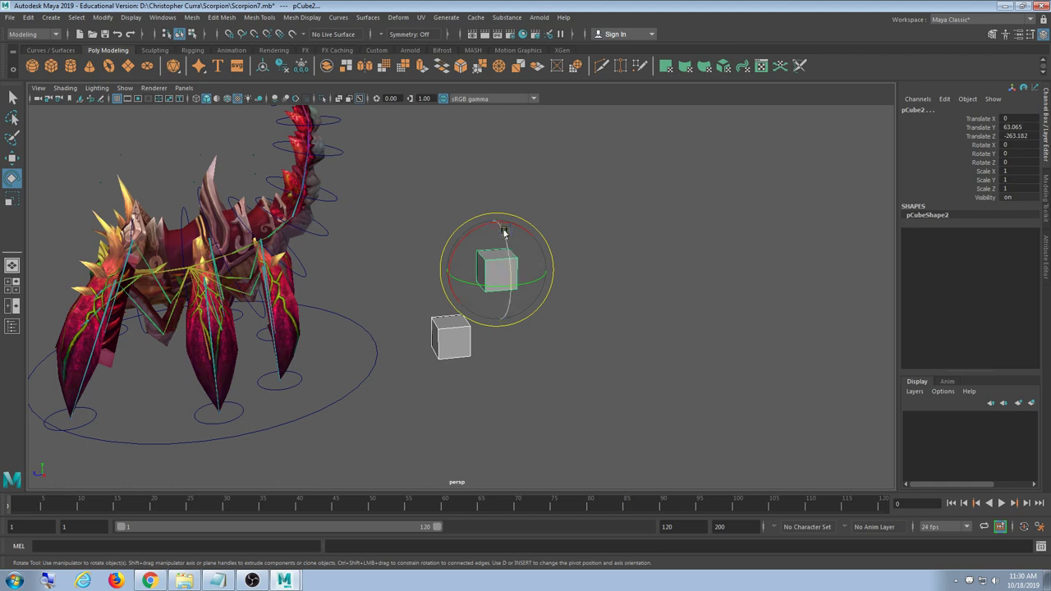
pyautogui.press('Delete')
# Hide polygons in the perspective view so that only the scorpion rig's joints and control curves are displayed
pyautogui.keyDown('alt'); pyautogui.moveTo(435, 298); pyautogui.dragTo(481, 325, button='middle'); pyautogui.keyUp('alt')
pyautogui.keyDown('alt'); pyautogui.moveTo(481, 325); pyautogui.dragTo(422, 305, button='right'); pyautogui.keyUp('alt')
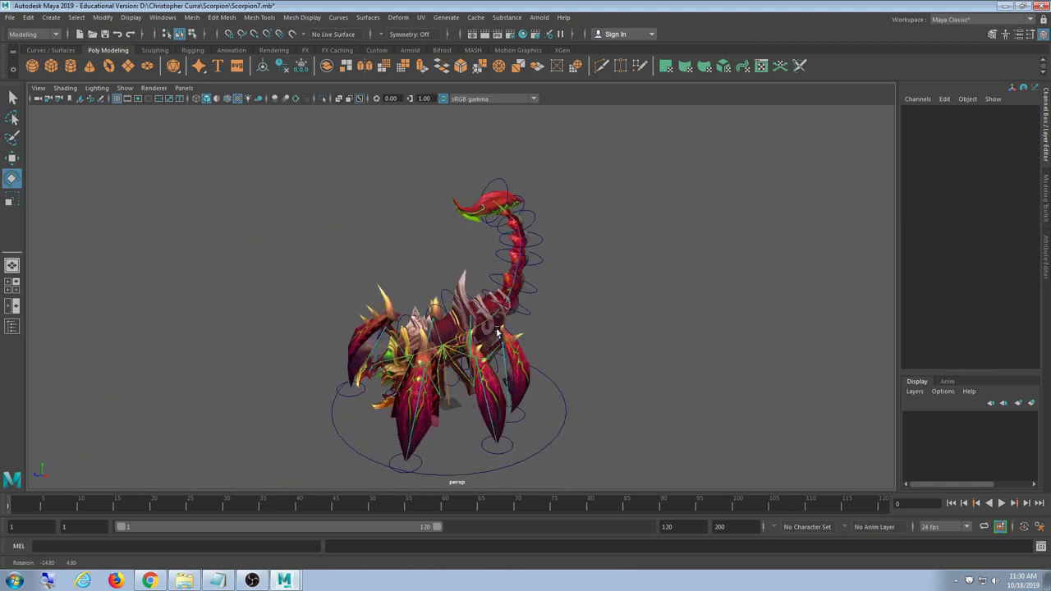
pyautogui.keyDown('alt'); pyautogui.moveTo(422, 305); pyautogui.dragTo(521, 326); pyautogui.keyUp('alt')
pyautogui.keyDown('alt'); pyautogui.moveTo(534, 327); pyautogui.dragTo(530, 283, button='middle'); pyautogui.keyUp('alt')
pyautogui.keyDown('alt'); pyautogui.moveTo(530, 285); pyautogui.dragTo(470, 383); pyautogui.keyUp('alt')
pyautogui.click(458, 391)
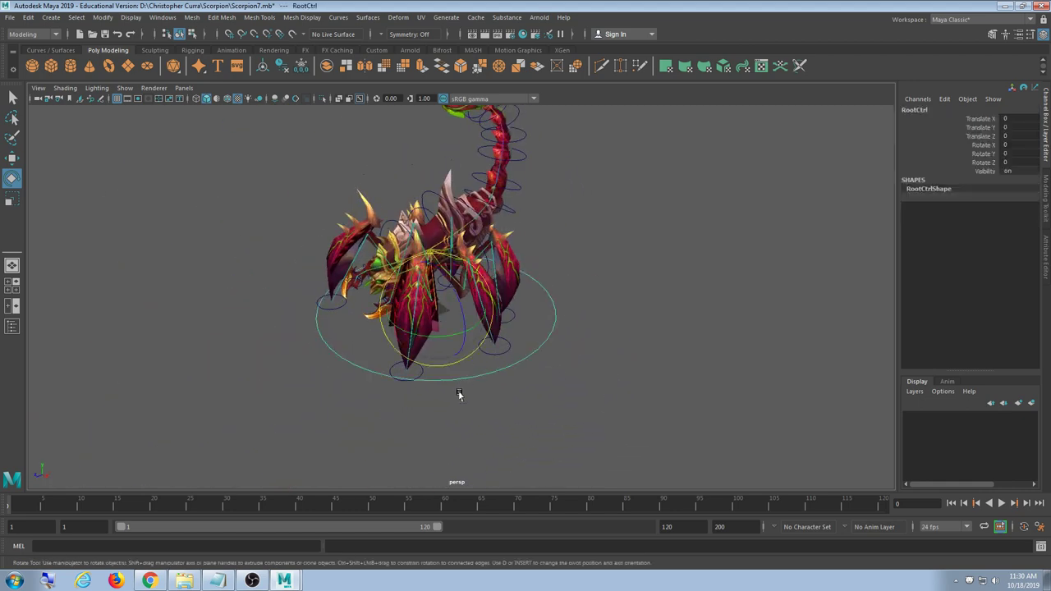
pyautogui.press('f')
pyautogui.keyDown('alt'); pyautogui.moveTo(662, 273); pyautogui.dragTo(705, 297); pyautogui.keyUp('alt')
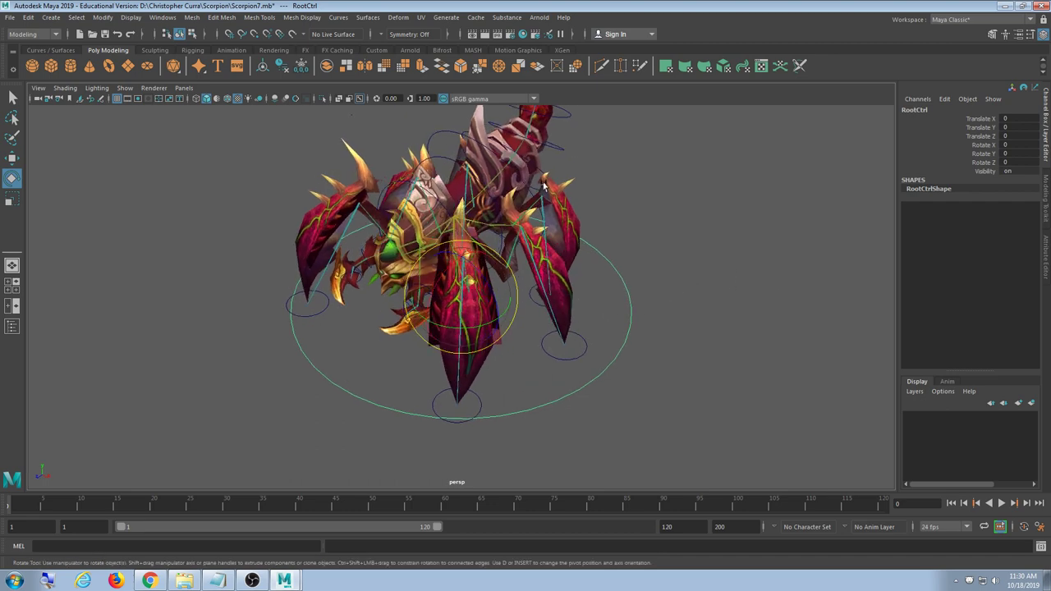
pyautogui.click(123, 88)
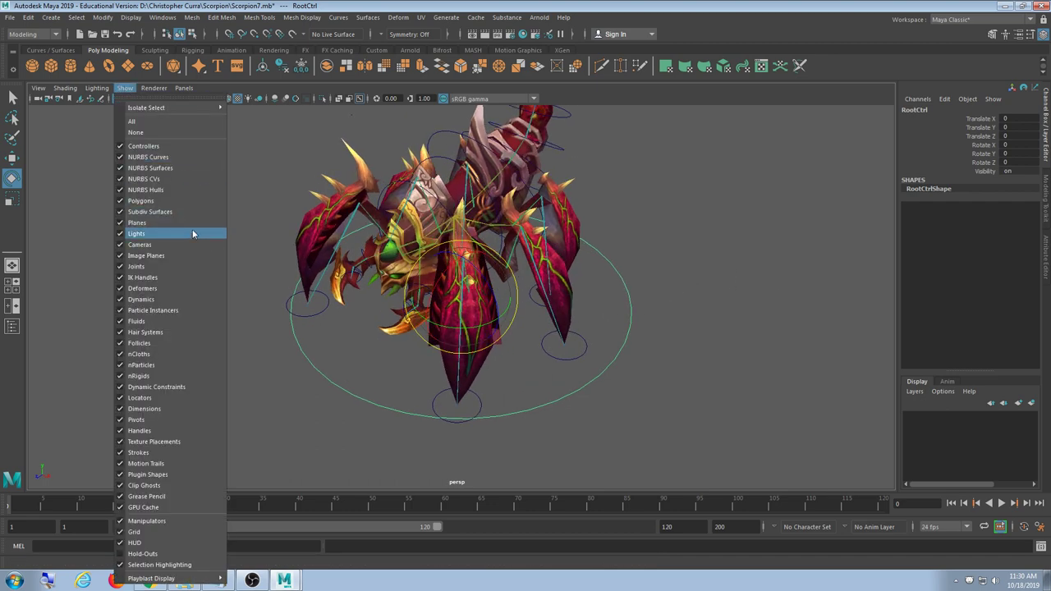
pyautogui.click(177, 201)
pyautogui.click(667, 293)
pyautogui.keyDown('alt'); pyautogui.moveTo(666, 293); pyautogui.dragTo(481, 307); pyautogui.keyUp('alt')
# Reopen the recent scene Scorpion7.mb without saving the current changes
pyautogui.click(9, 17)
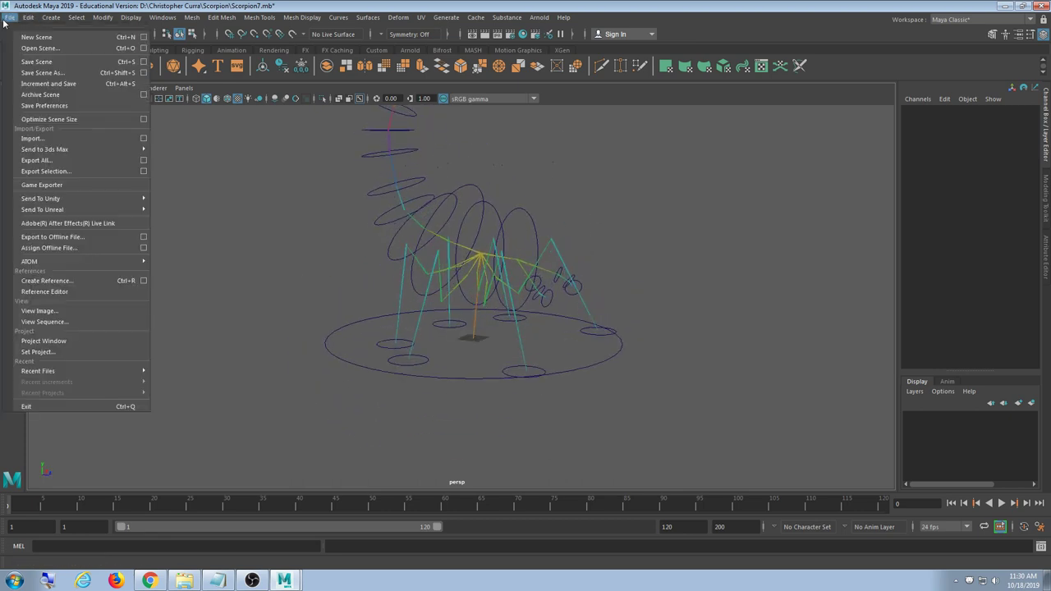
pyautogui.moveTo(43, 375)
pyautogui.click(263, 375)
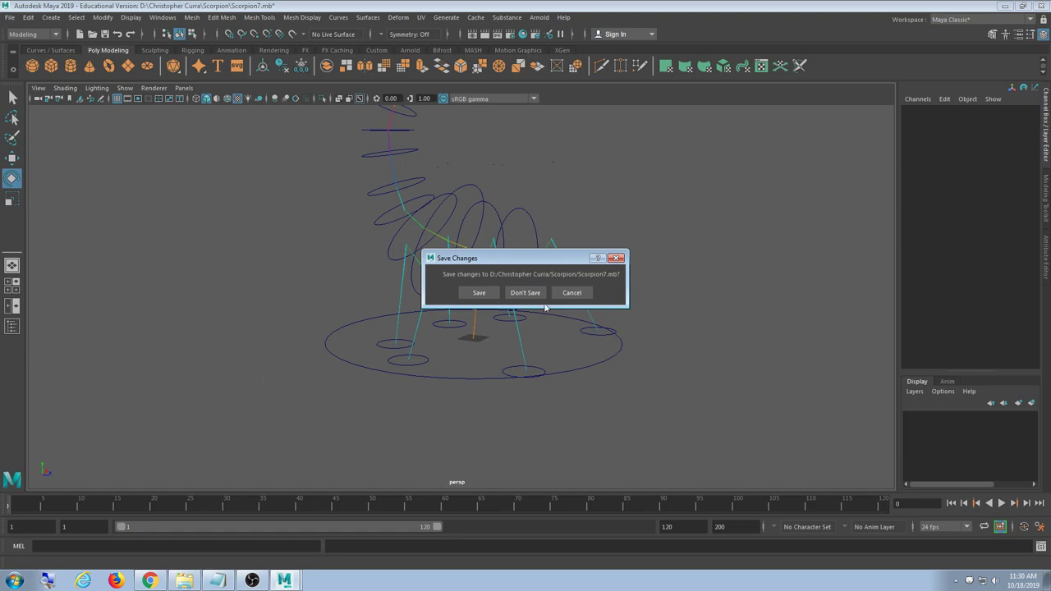
pyautogui.click(530, 294)
# Examine the leg, claw and root controls of the reloaded scorpion rig from several angles
pyautogui.keyDown('alt'); pyautogui.moveTo(583, 345); pyautogui.dragTo(389, 275); pyautogui.keyUp('alt')
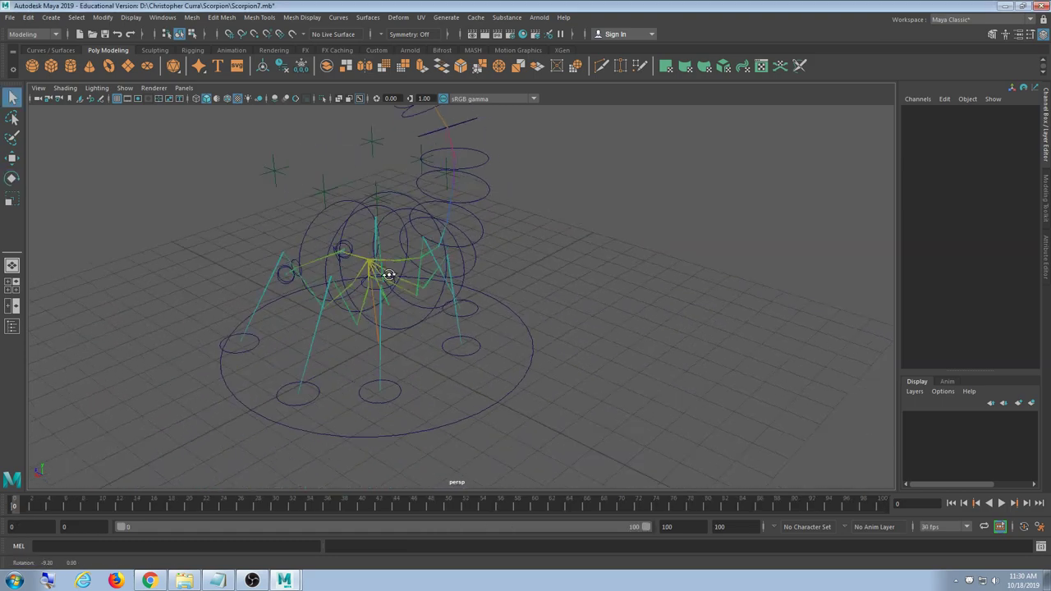
pyautogui.keyDown('alt'); pyautogui.moveTo(485, 230); pyautogui.dragTo(466, 333, button='middle'); pyautogui.keyUp('alt')
pyautogui.scroll(3, 466, 333)
pyautogui.keyDown('alt'); pyautogui.moveTo(465, 332); pyautogui.dragTo(618, 290); pyautogui.keyUp('alt')
pyautogui.scroll(-3, 621, 284)
pyautogui.scroll(5, 625, 276)
pyautogui.keyDown('alt'); pyautogui.moveTo(624, 276); pyautogui.dragTo(541, 286, button='middle'); pyautogui.keyUp('alt')
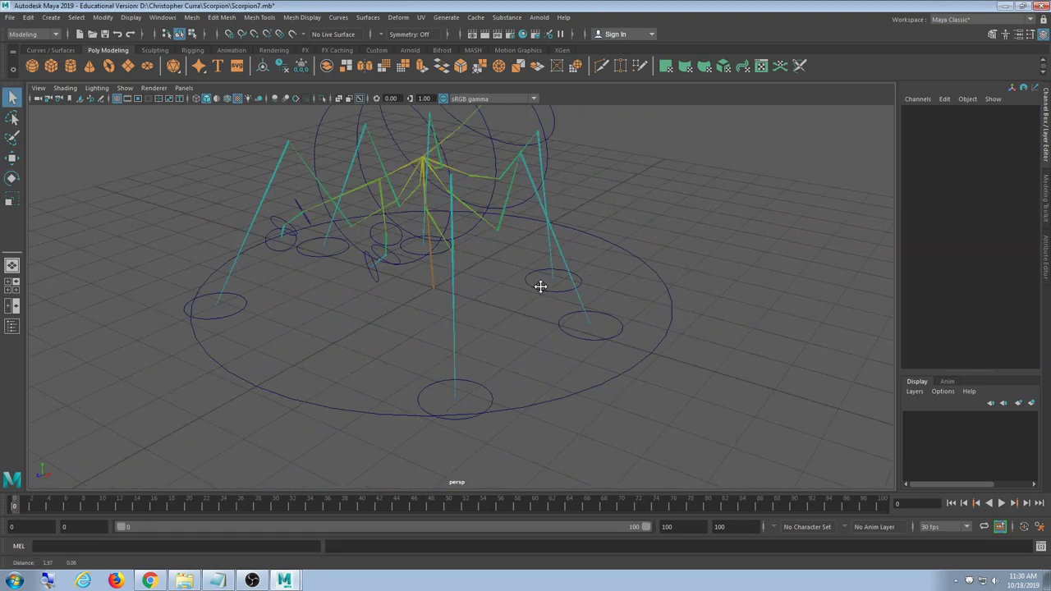
pyautogui.moveTo(540, 287)
pyautogui.keyDown('alt'); pyautogui.mouseDown()
pyautogui.moveTo(600, 294)
pyautogui.moveTo(530, 279)
pyautogui.moveTo(540, 260)
pyautogui.moveTo(601, 289)
pyautogui.moveTo(563, 277)
pyautogui.moveTo(512, 282)
pyautogui.moveTo(558, 289)
pyautogui.mouseUp(); pyautogui.keyUp('alt')
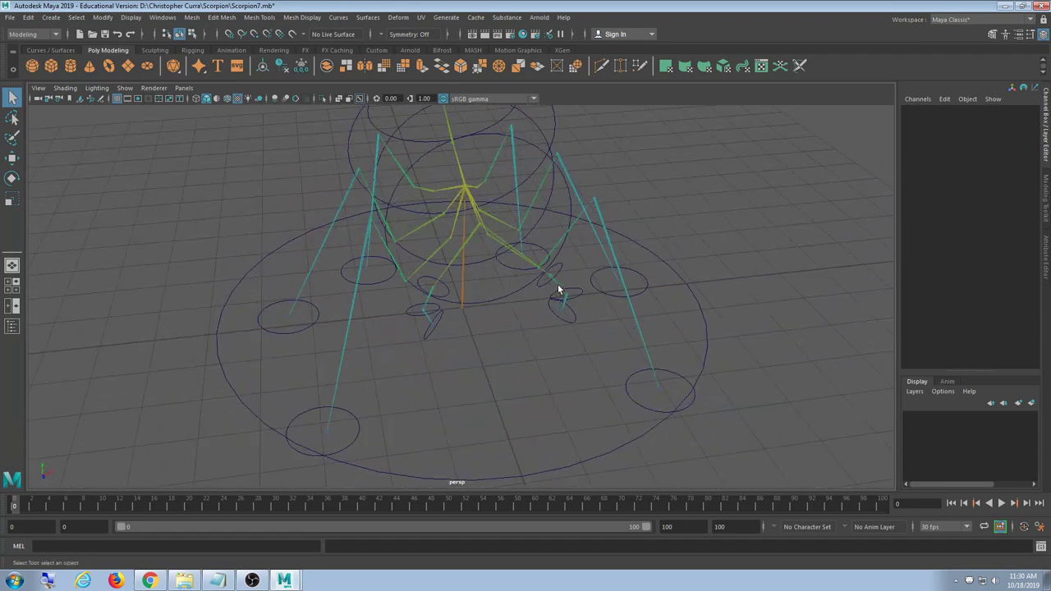
pyautogui.keyDown('alt'); pyautogui.moveTo(559, 289); pyautogui.dragTo(298, 203, button='middle'); pyautogui.keyUp('alt')
pyautogui.keyDown('alt'); pyautogui.moveTo(381, 238); pyautogui.dragTo(356, 215); pyautogui.keyUp('alt')
pyautogui.keyDown('alt'); pyautogui.moveTo(509, 272); pyautogui.dragTo(485, 256, button='middle'); pyautogui.keyUp('alt')
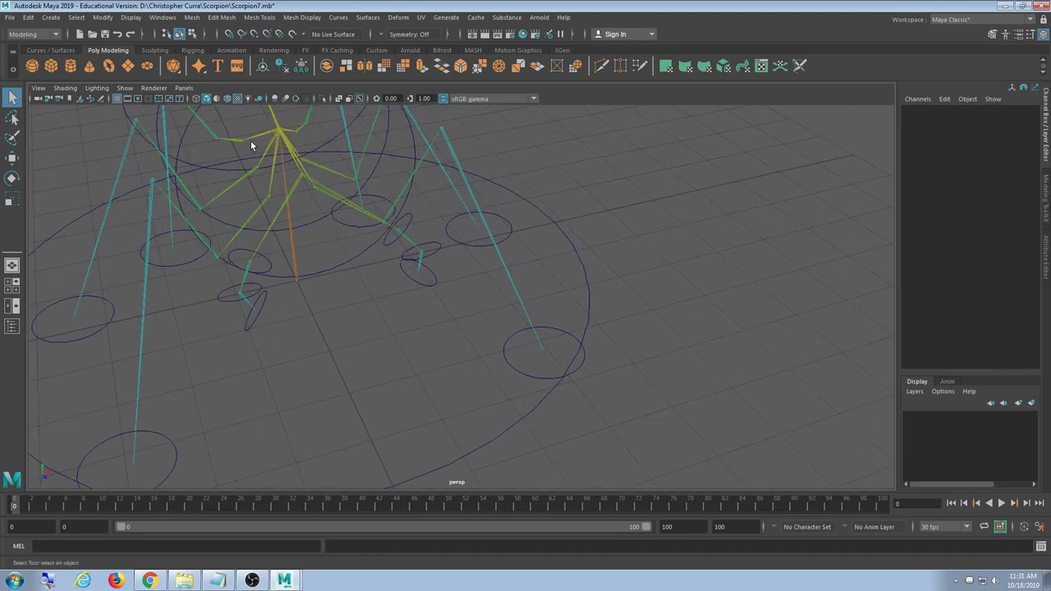
# Activate the IK Handle Tool with its current solver set to Rotate-Plane Solver
pyautogui.click(192, 51)
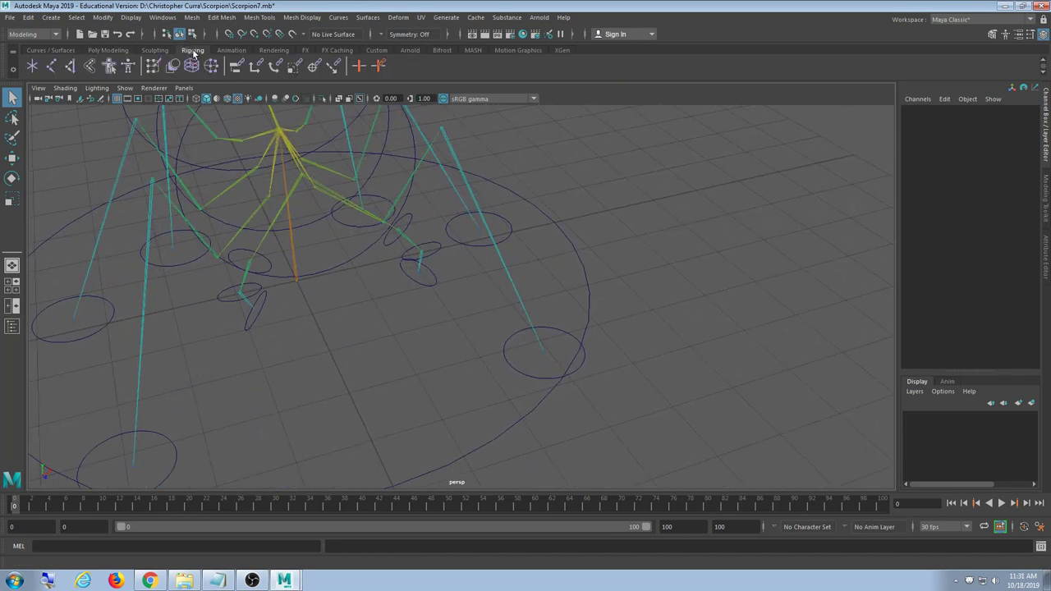
pyautogui.doubleClick(70, 66)
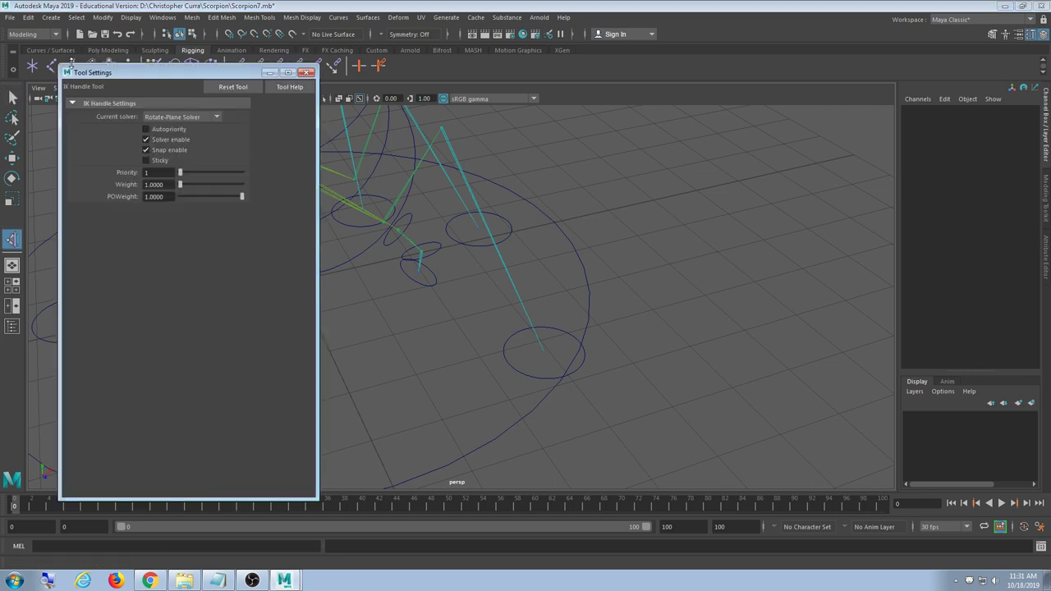
pyautogui.moveTo(83, 68); pyautogui.dragTo(73, 104)
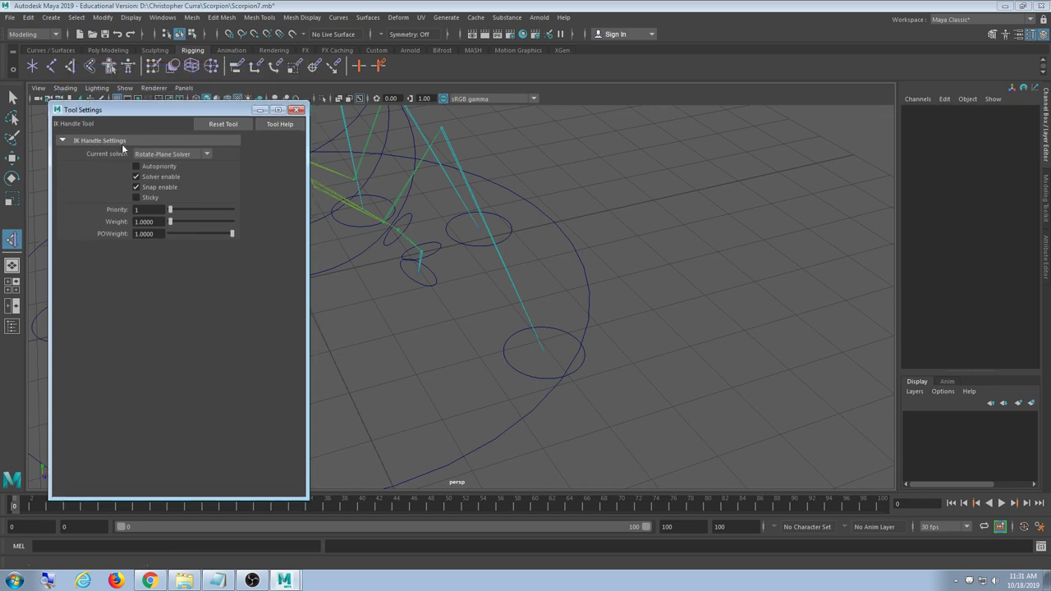
pyautogui.click(202, 156)
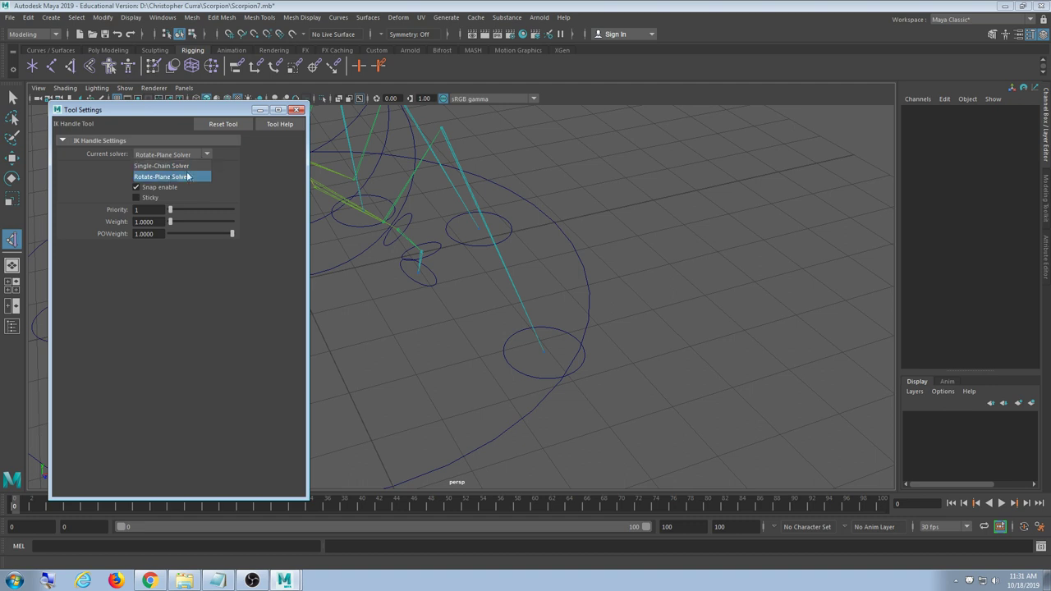
pyautogui.click(170, 179)
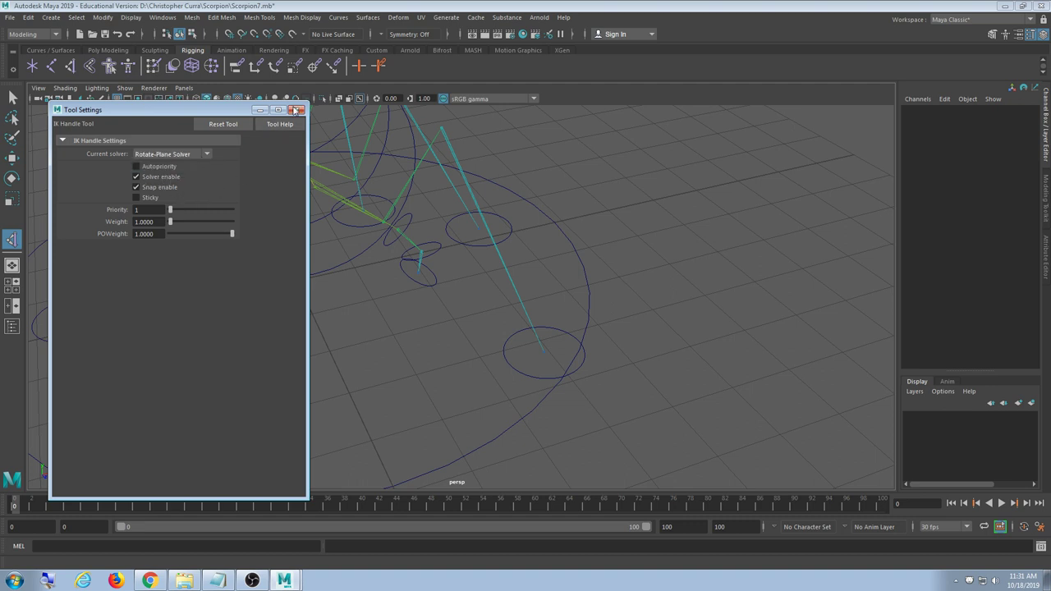
pyautogui.click(297, 111)
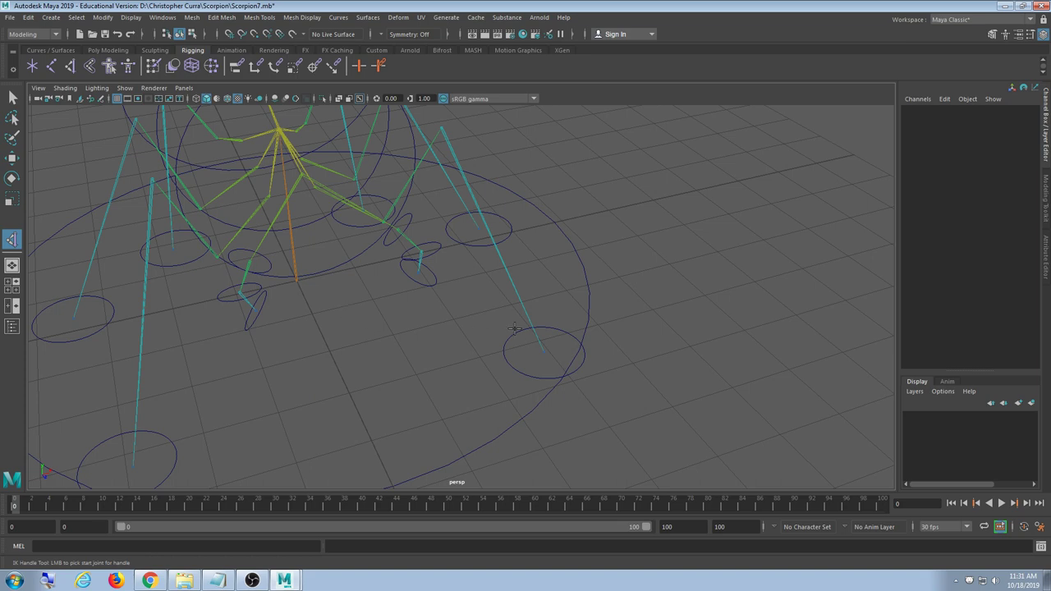
pyautogui.keyDown('alt'); pyautogui.moveTo(514, 329); pyautogui.dragTo(398, 276); pyautogui.keyUp('alt')
# Increase the display size of the scorpion's joints so that they are easier to pick in the perspective view
pyautogui.click(162, 17)
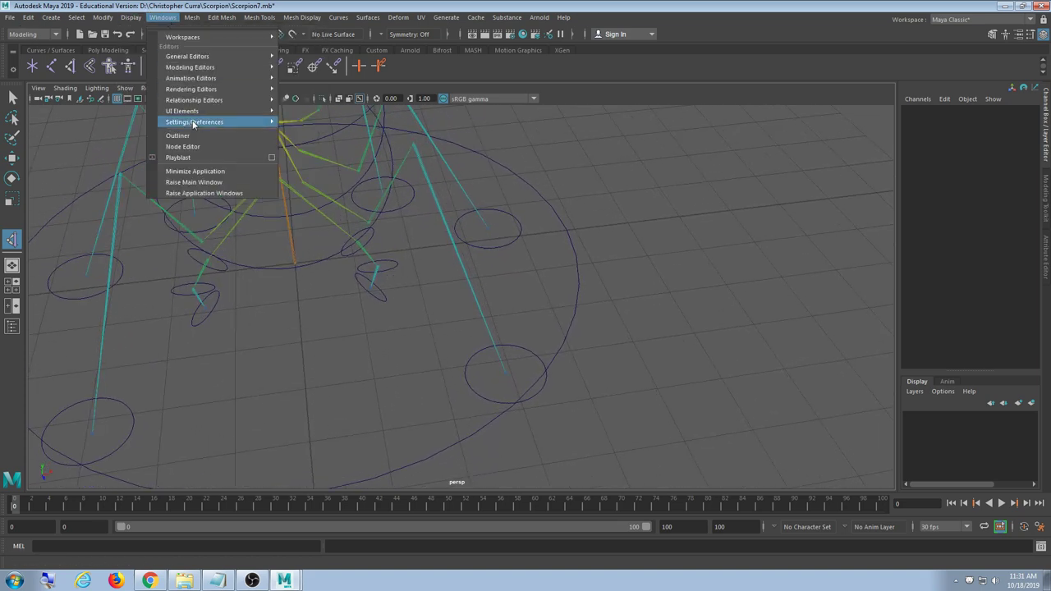
pyautogui.moveTo(107, 18)
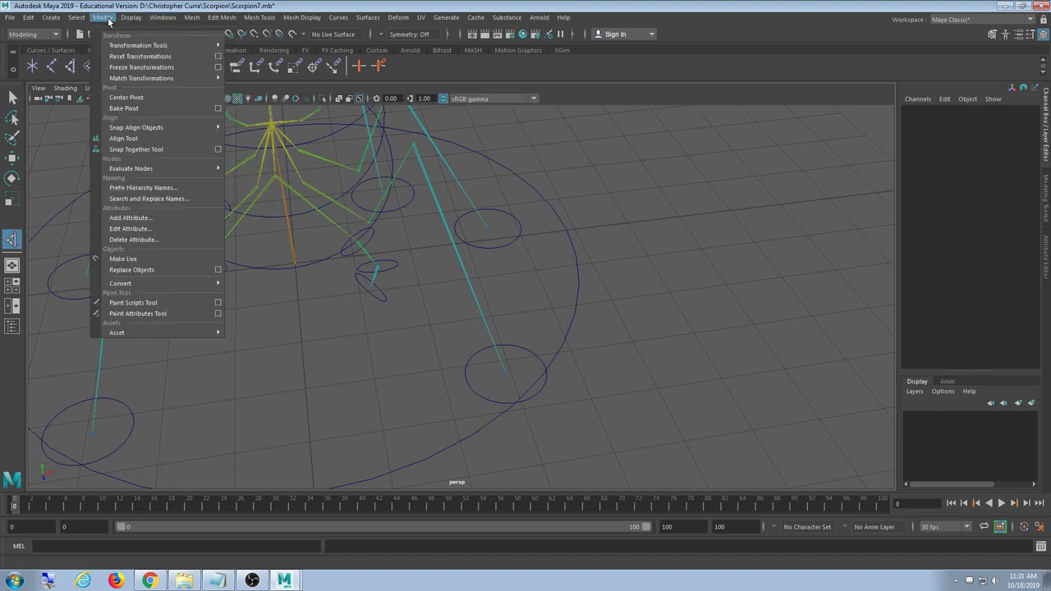
pyautogui.moveTo(173, 178)
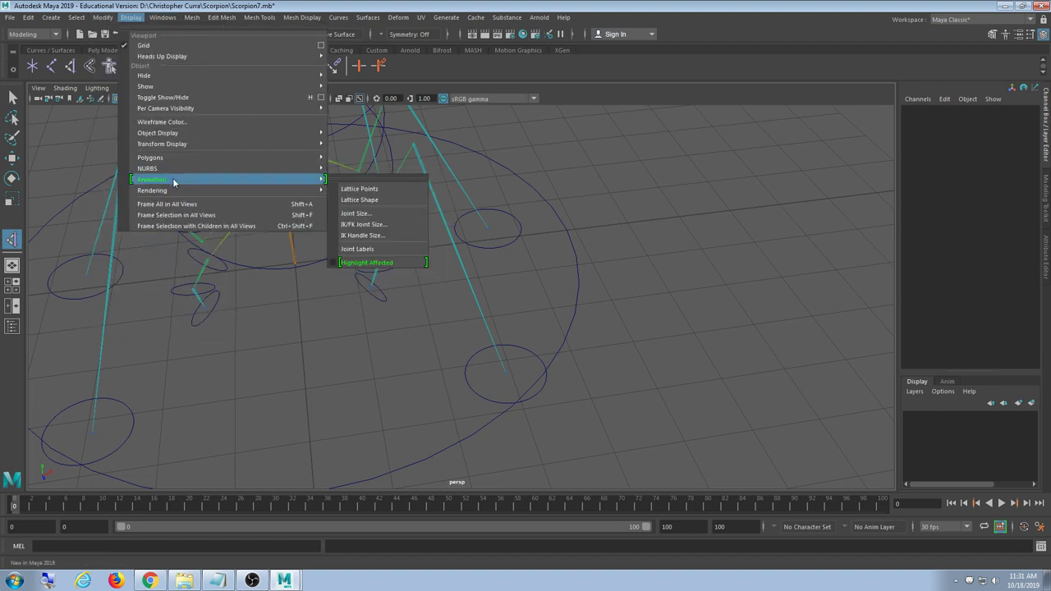
pyautogui.click(356, 212)
pyautogui.moveTo(427, 229)
pyautogui.mouseDown()
pyautogui.moveTo(446, 233)
pyautogui.moveTo(431, 227)
pyautogui.mouseUp()
pyautogui.click(482, 200)
pyautogui.keyDown('alt'); pyautogui.moveTo(345, 243); pyautogui.dragTo(374, 252); pyautogui.keyUp('alt')
pyautogui.keyDown('alt'); pyautogui.moveTo(374, 252); pyautogui.dragTo(368, 234, button='middle'); pyautogui.keyUp('alt')
pyautogui.keyDown('alt'); pyautogui.moveTo(411, 274); pyautogui.dragTo(413, 273); pyautogui.keyUp('alt')
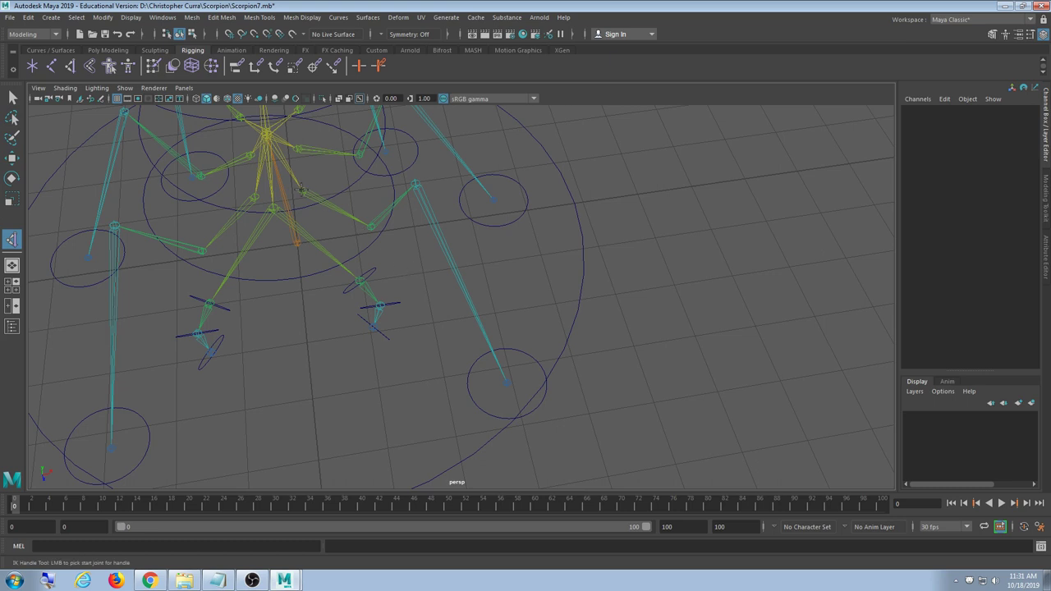
# Create an IK handle on the front left leg from the FLleg joint to the foot tip joint
pyautogui.click(302, 190)
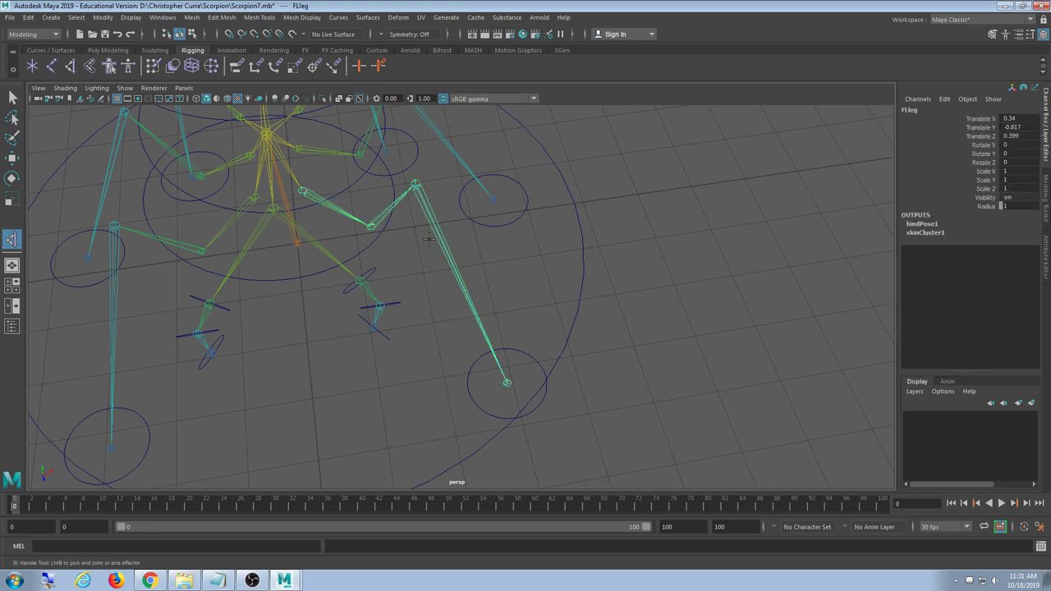
pyautogui.click(508, 382)
pyautogui.press('q')
pyautogui.keyDown('alt'); pyautogui.moveTo(517, 391); pyautogui.dragTo(481, 376); pyautogui.keyUp('alt')
pyautogui.press('w')
pyautogui.moveTo(528, 276); pyautogui.dragTo(445, 390)
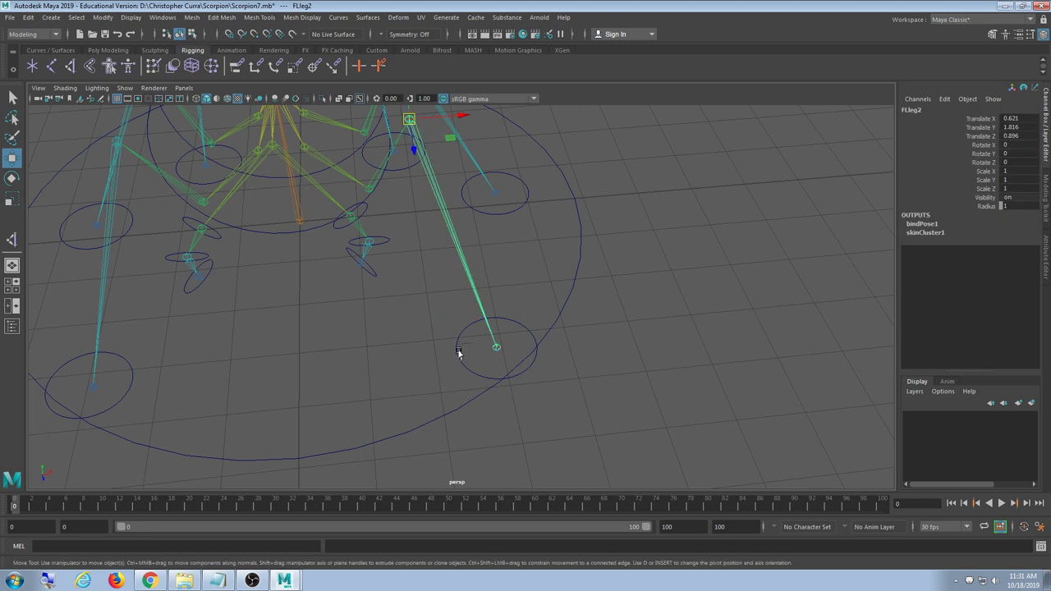
# Show all object types including IK handles, hide polygons again, and select the front left leg's IK handle
pyautogui.click(122, 88)
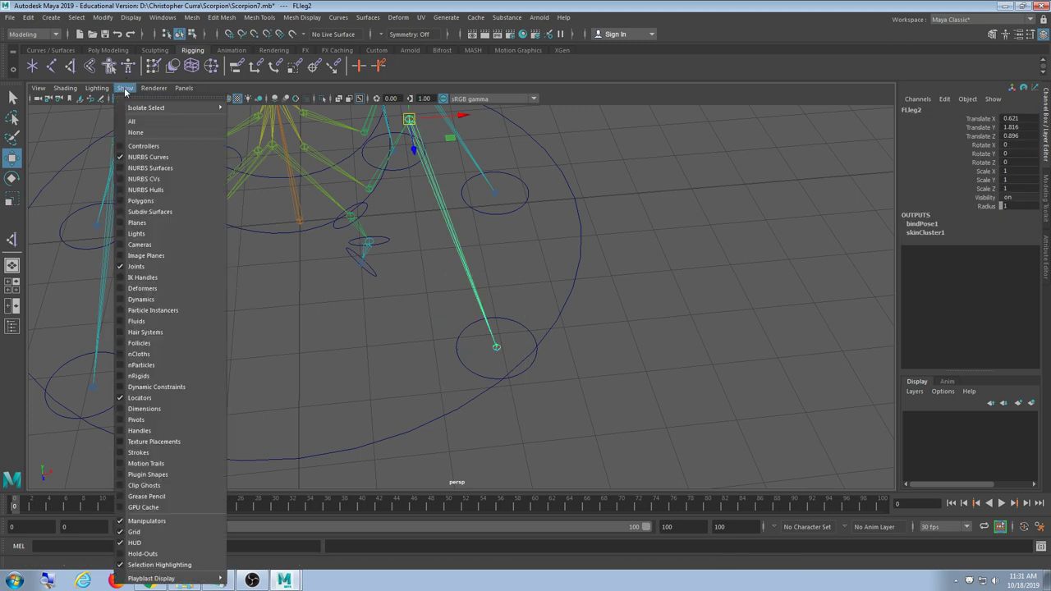
pyautogui.click(148, 123)
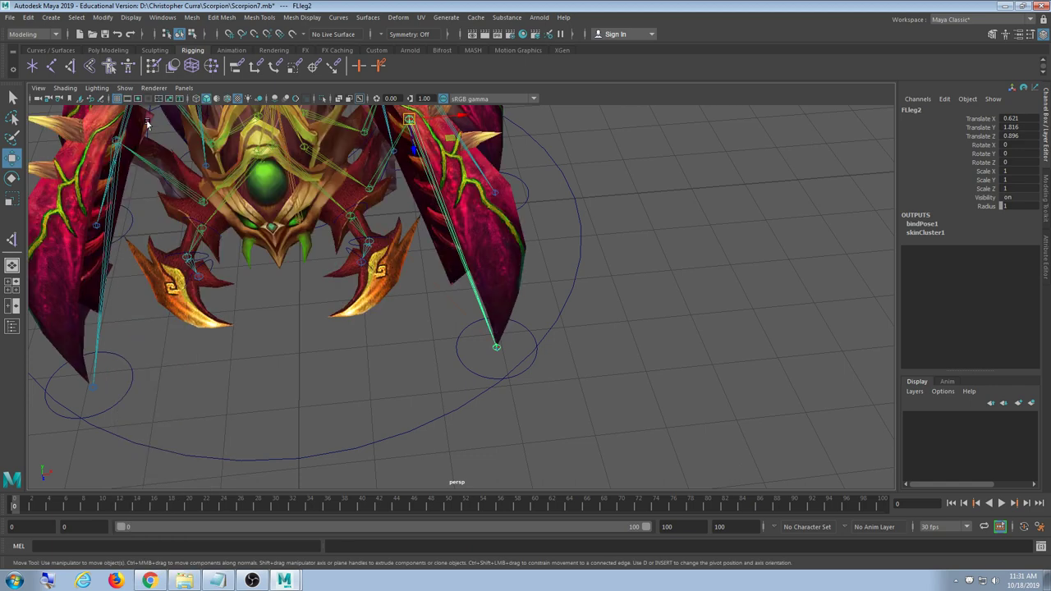
pyautogui.click(124, 87)
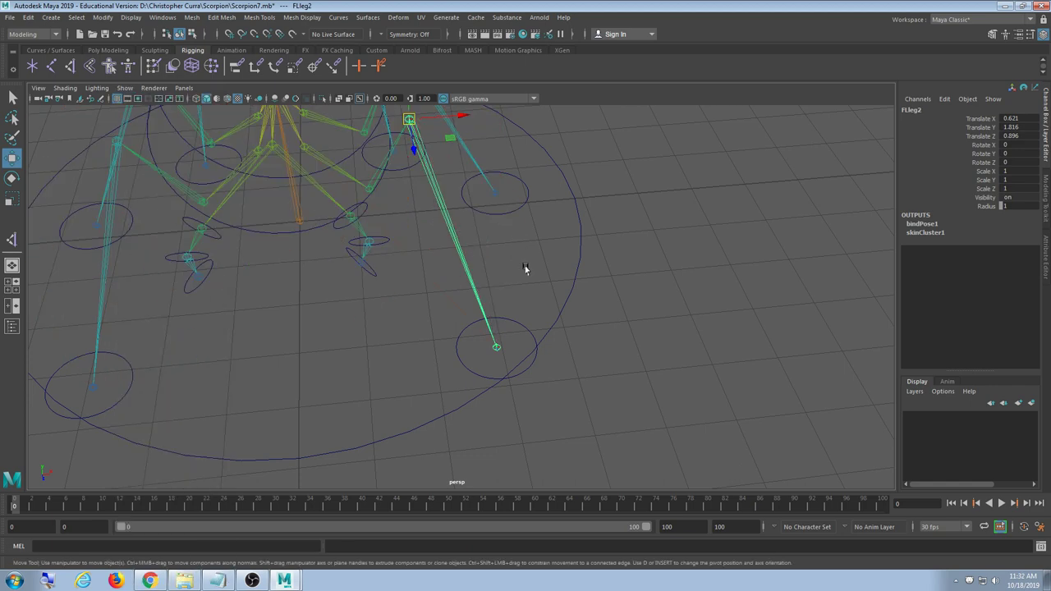
pyautogui.click(564, 310)
pyautogui.moveTo(563, 310); pyautogui.dragTo(436, 398)
# Test the front left leg's IK handle by raising it above its control circle, and undo the move
pyautogui.keyDown('alt'); pyautogui.moveTo(521, 357); pyautogui.dragTo(405, 341); pyautogui.keyUp('alt')
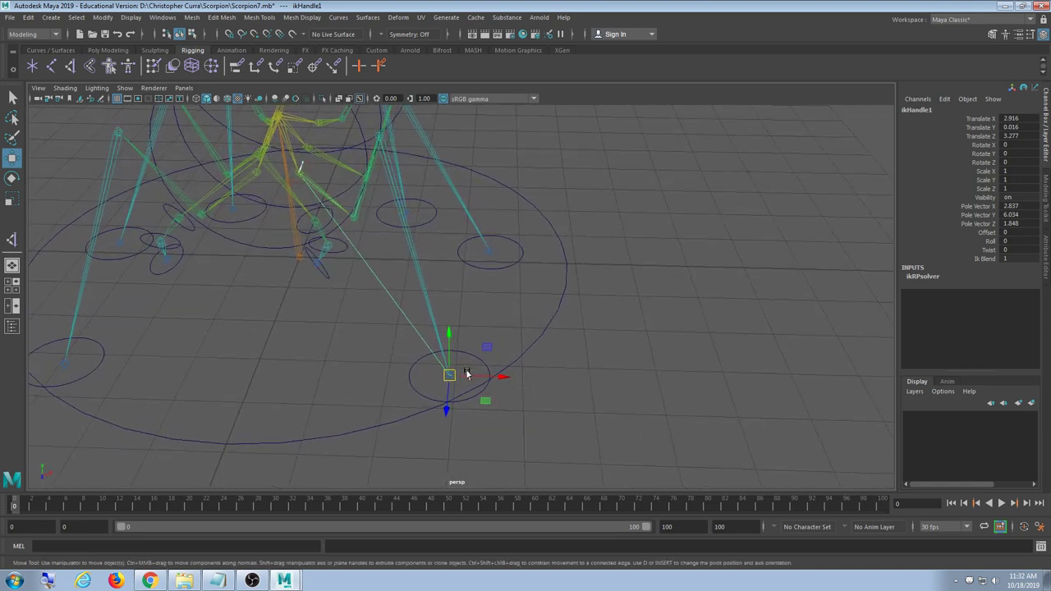
pyautogui.moveTo(448, 378); pyautogui.dragTo(448, 347)
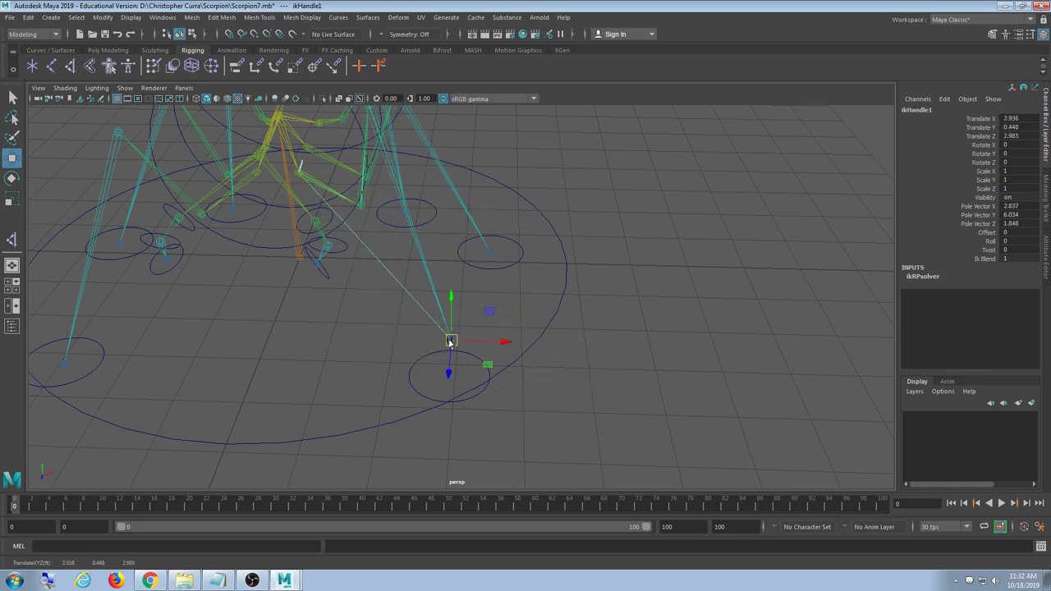
pyautogui.hotkey('ctrl', 'z')
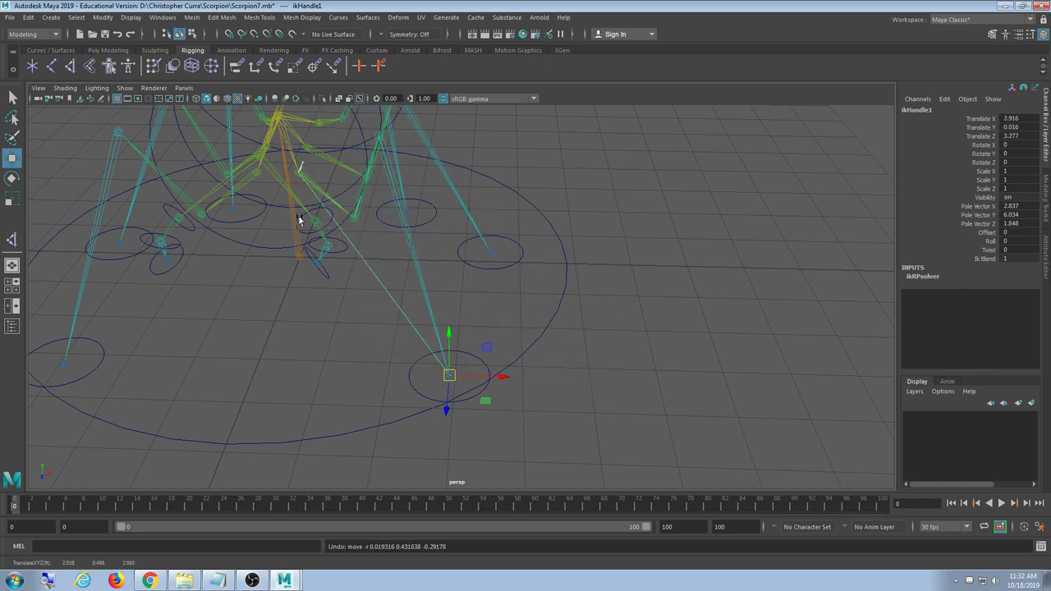
# Create an IK handle on the front right leg from the FRleg joint to the foot tip joint
pyautogui.click(71, 68)
pyautogui.press('f')
pyautogui.keyDown('alt'); pyautogui.moveTo(344, 282); pyautogui.dragTo(373, 254); pyautogui.keyUp('alt')
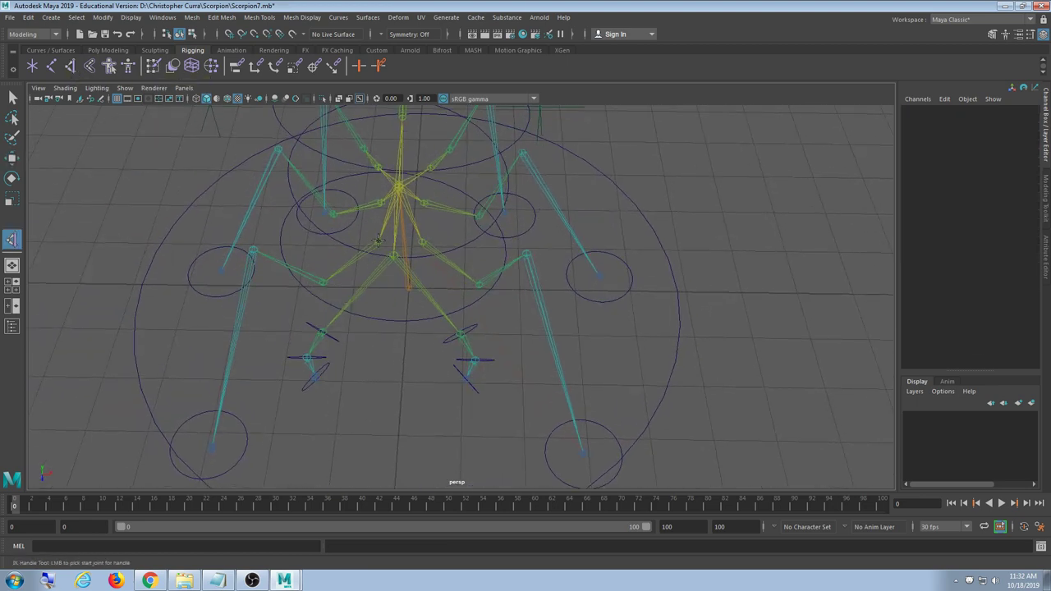
pyautogui.click(378, 241)
pyautogui.keyDown('alt'); pyautogui.moveTo(371, 309); pyautogui.dragTo(394, 244, button='middle'); pyautogui.keyUp('alt')
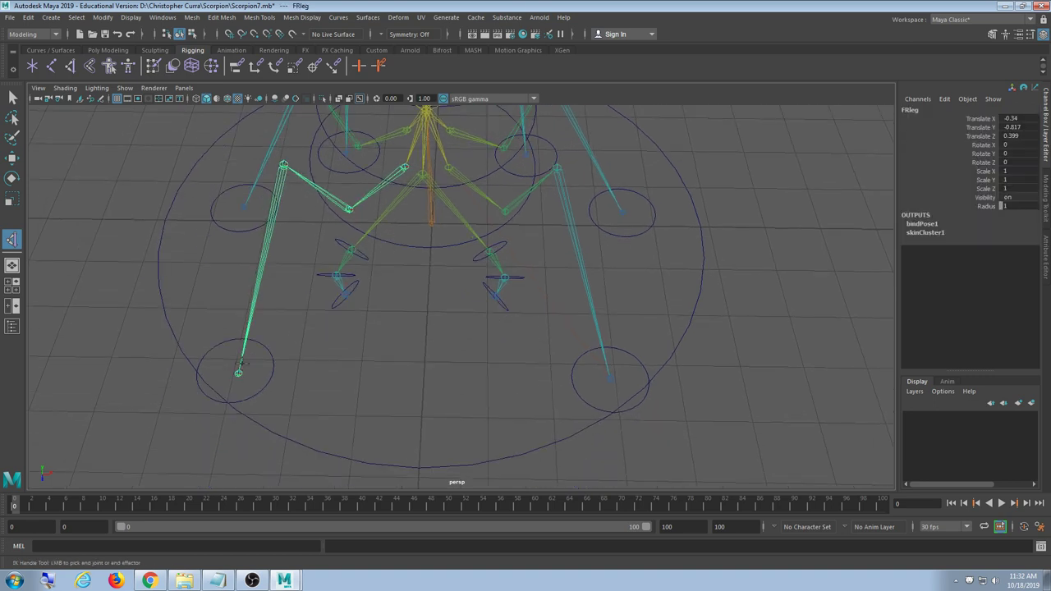
pyautogui.click(238, 373)
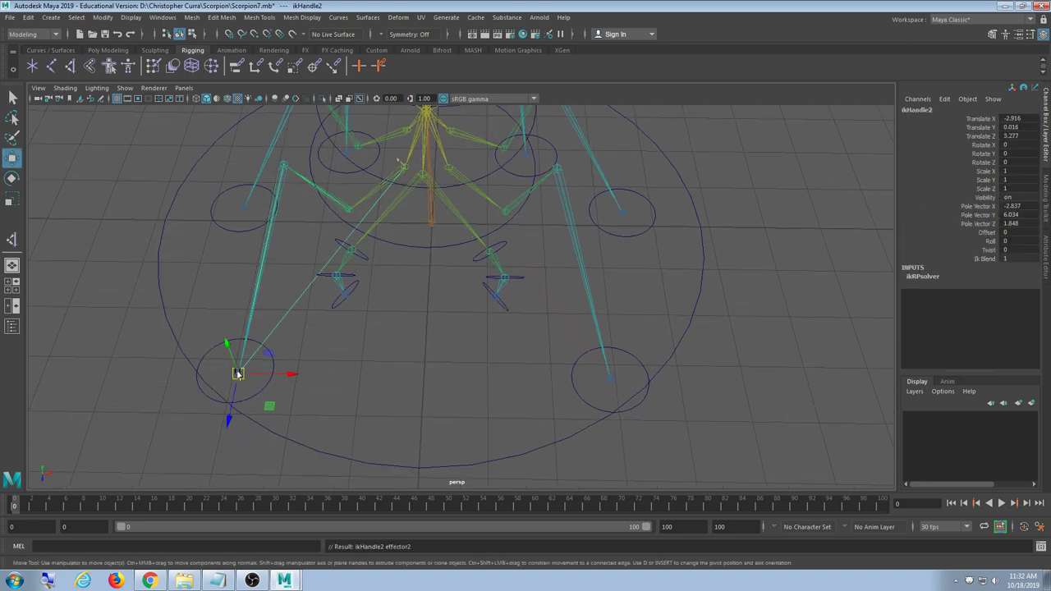
# Check the two front legs' IK handles by selecting them together and the left one on its own
pyautogui.click(364, 369)
pyautogui.moveTo(297, 350); pyautogui.dragTo(214, 408)
pyautogui.keyDown('shift'); pyautogui.moveTo(647, 367); pyautogui.dragTo(519, 413); pyautogui.keyUp('shift')
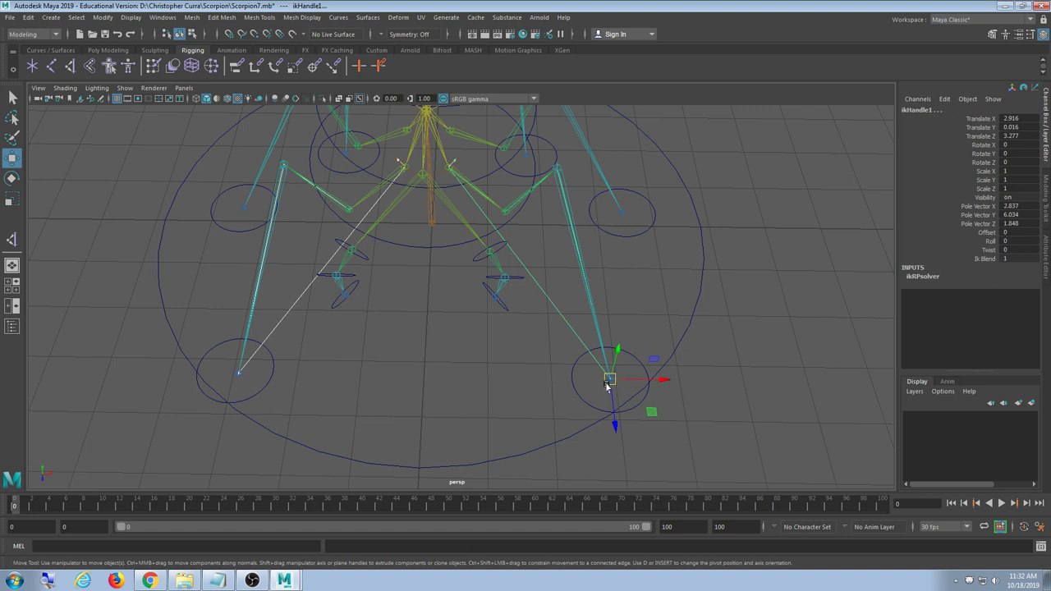
pyautogui.moveTo(607, 386)
pyautogui.mouseDown()
pyautogui.moveTo(586, 457)
pyautogui.moveTo(544, 371)
pyautogui.moveTo(652, 395)
pyautogui.moveTo(557, 471)
pyautogui.moveTo(630, 328)
pyautogui.moveTo(741, 357)
pyautogui.moveTo(718, 407)
pyautogui.moveTo(671, 401)
pyautogui.moveTo(681, 418)
pyautogui.moveTo(648, 394)
pyautogui.moveTo(667, 371)
pyautogui.moveTo(613, 380)
pyautogui.moveTo(638, 347)
pyautogui.moveTo(628, 297)
pyautogui.moveTo(663, 284)
pyautogui.moveTo(648, 311)
pyautogui.moveTo(622, 315)
pyautogui.moveTo(594, 302)
pyautogui.moveTo(565, 342)
pyautogui.moveTo(589, 406)
pyautogui.moveTo(558, 277)
pyautogui.moveTo(584, 403)
pyautogui.moveTo(595, 306)
pyautogui.moveTo(633, 329)
pyautogui.moveTo(547, 416)
pyautogui.moveTo(607, 386)
pyautogui.mouseUp()
pyautogui.click(724, 436)
pyautogui.moveTo(659, 323); pyautogui.dragTo(593, 434)
pyautogui.moveTo(739, 312); pyautogui.dragTo(565, 436)
pyautogui.moveTo(718, 289); pyautogui.dragTo(551, 459)
# Create IK handles on both middle legs, from the MLleg and MRleg joints to their foot tip joints
pyautogui.keyDown('alt'); pyautogui.moveTo(619, 203); pyautogui.dragTo(624, 329); pyautogui.keyUp('alt')
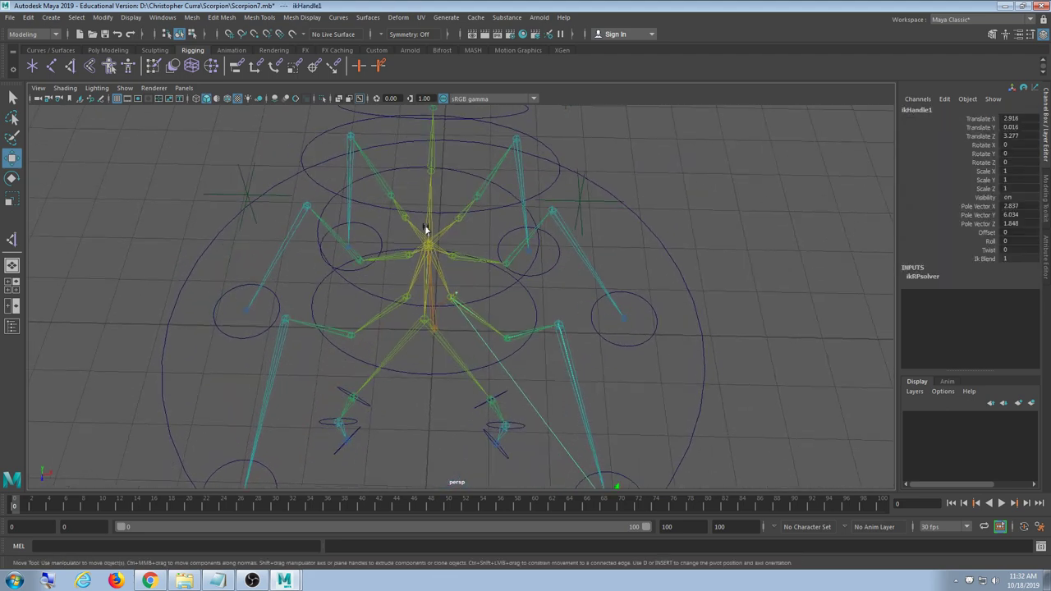
pyautogui.click(70, 66)
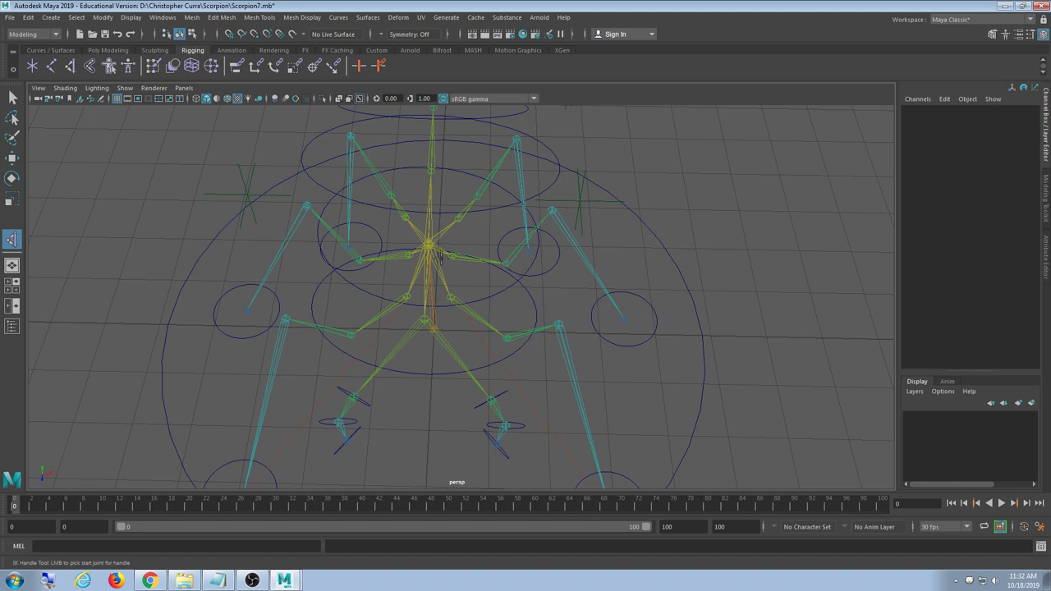
pyautogui.click(453, 255)
pyautogui.click(624, 319)
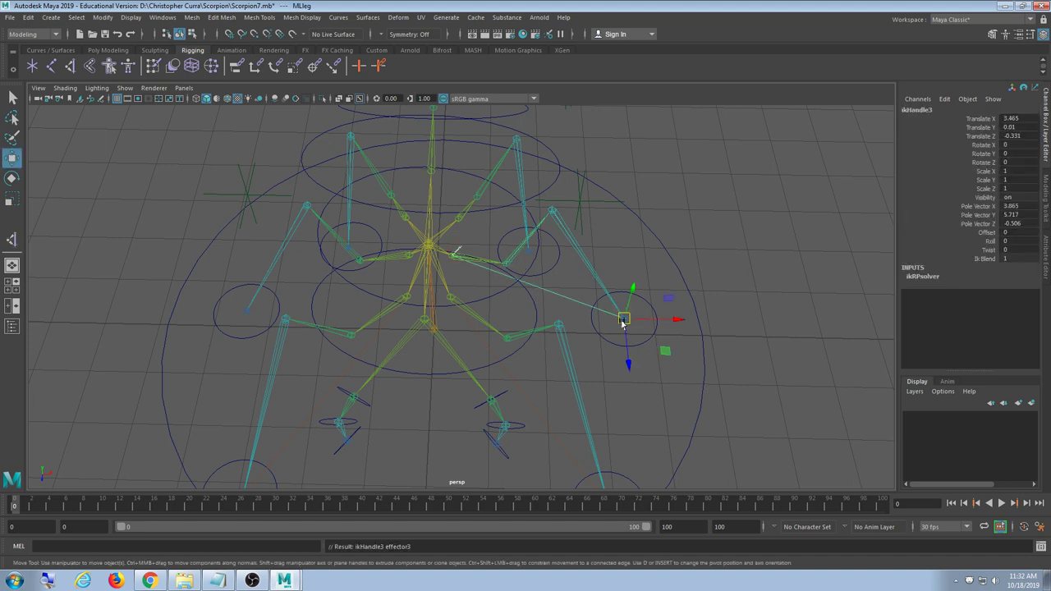
pyautogui.click(70, 66)
pyautogui.click(409, 256)
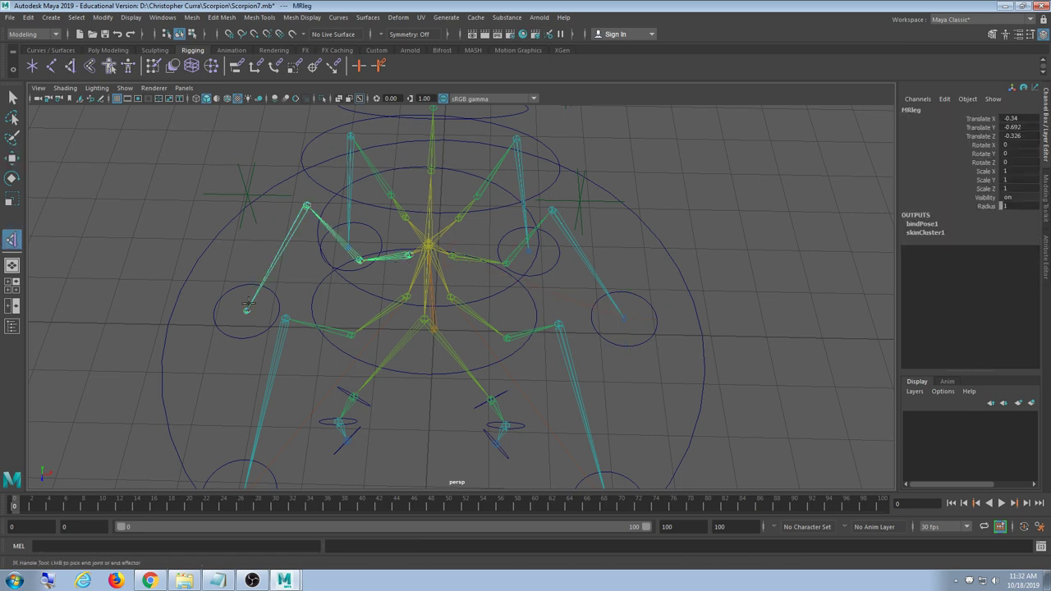
pyautogui.click(247, 310)
# Create IK handles on both back legs, from the BLleg and BRleg joints to their foot tip joints
pyautogui.keyDown('alt'); pyautogui.moveTo(387, 230); pyautogui.dragTo(369, 275); pyautogui.keyUp('alt')
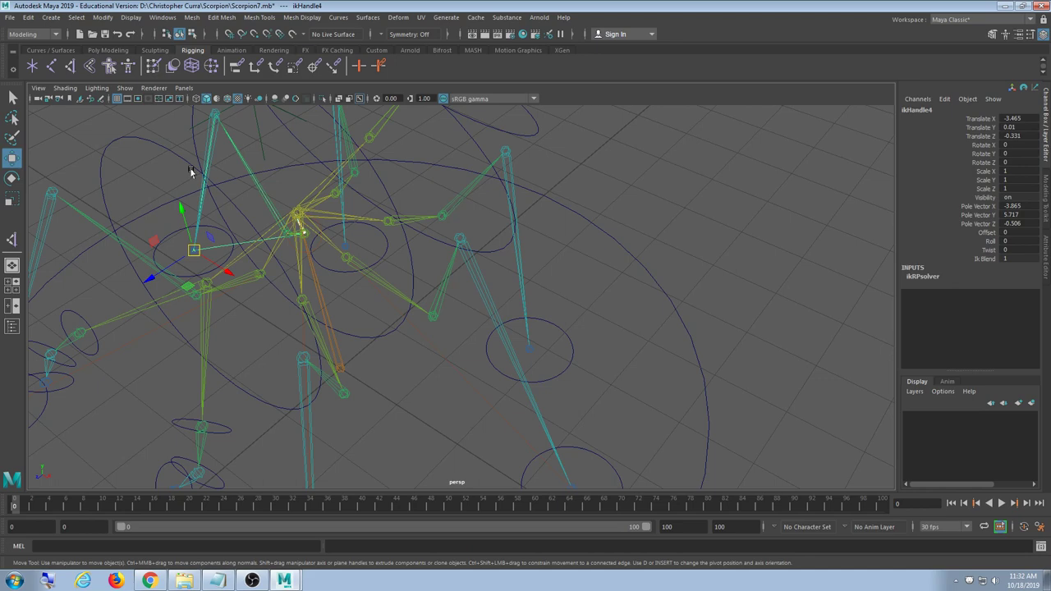
pyautogui.click(71, 67)
pyautogui.click(387, 221)
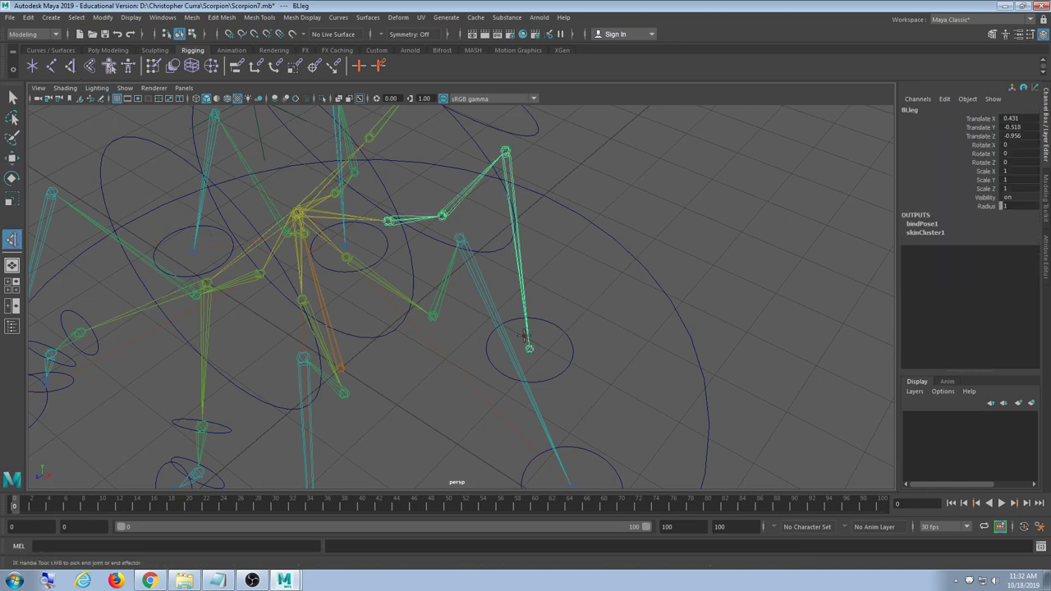
pyautogui.click(530, 347)
pyautogui.press('w')
pyautogui.keyDown('alt'); pyautogui.moveTo(265, 282); pyautogui.dragTo(202, 194); pyautogui.keyUp('alt')
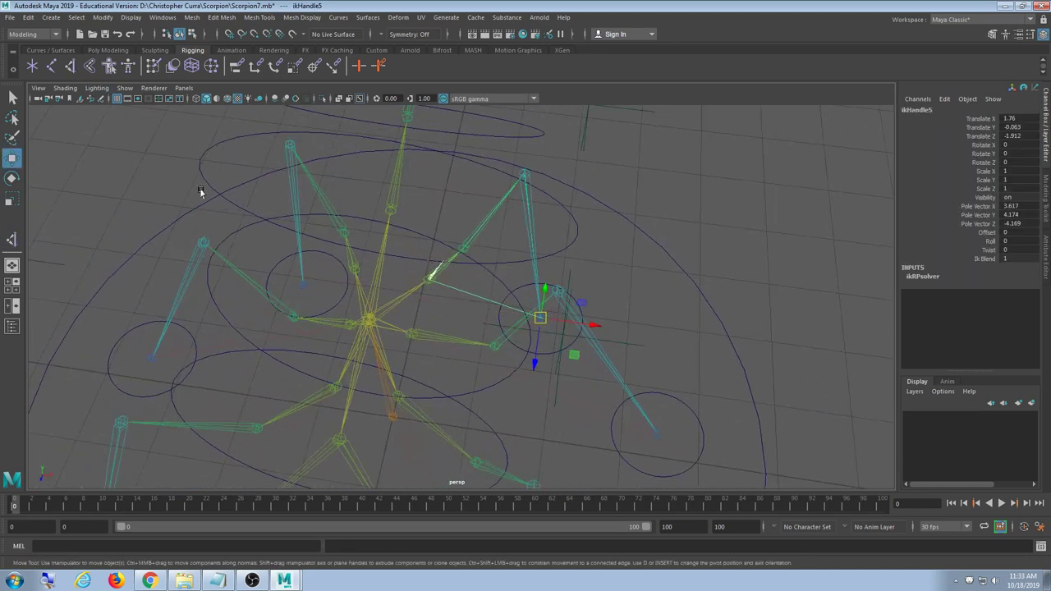
pyautogui.click(71, 67)
pyautogui.keyDown('alt'); pyautogui.moveTo(345, 294); pyautogui.dragTo(400, 276); pyautogui.keyUp('alt')
pyautogui.click(406, 271)
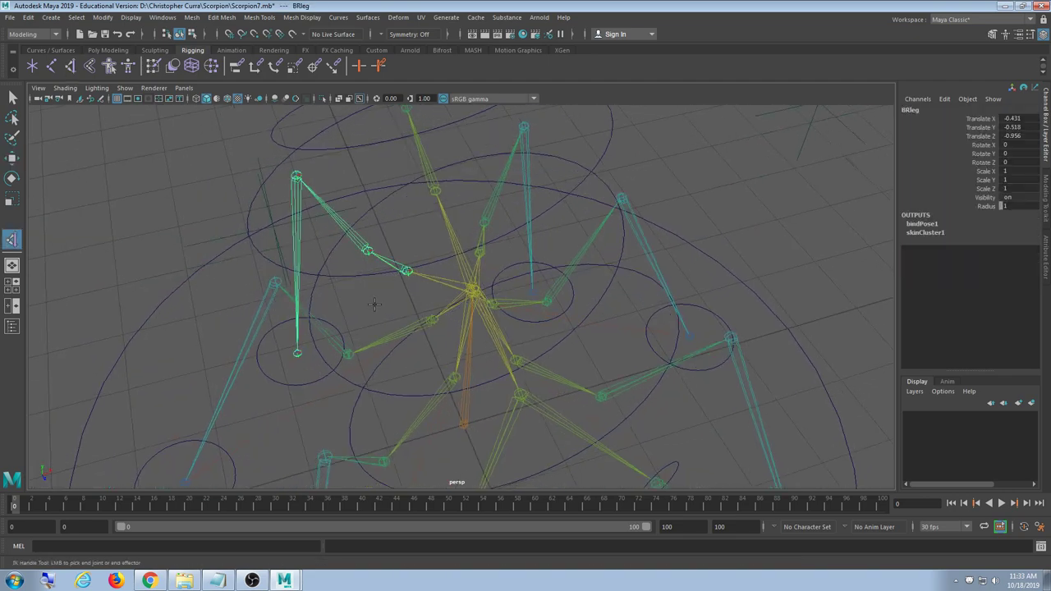
pyautogui.click(297, 355)
pyautogui.press('w')
# Test-move the back pair and the middle pair of leg IK handles, undoing each move
pyautogui.keyDown('alt'); pyautogui.moveTo(435, 355); pyautogui.dragTo(413, 310); pyautogui.keyUp('alt')
pyautogui.click(679, 372)
pyautogui.hotkey('ctrl', 'z')
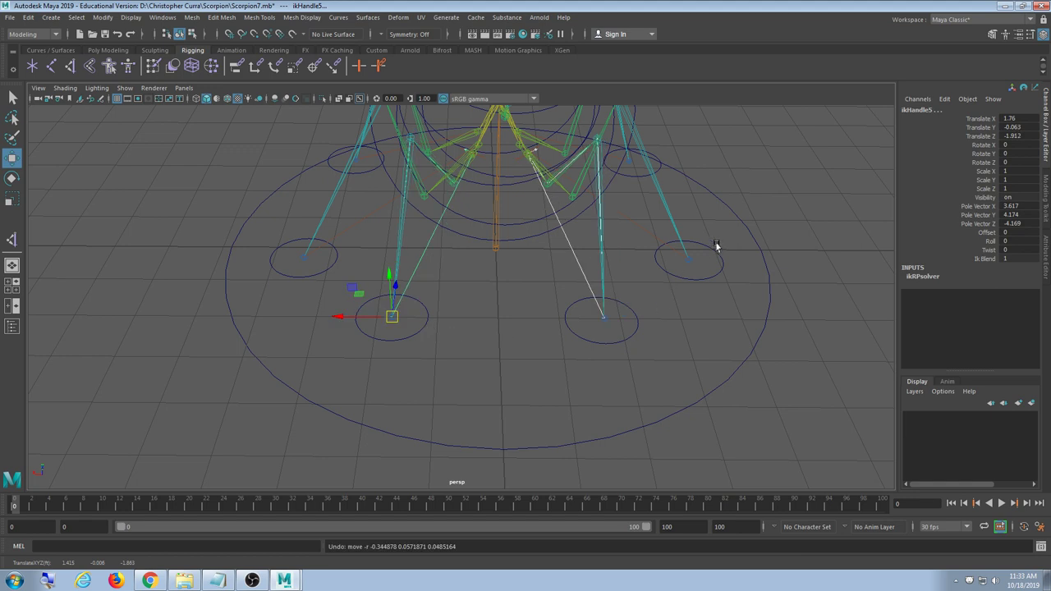
pyautogui.moveTo(717, 246); pyautogui.dragTo(667, 275)
pyautogui.keyDown('shift'); pyautogui.moveTo(335, 240); pyautogui.dragTo(400, 312); pyautogui.keyUp('shift')
pyautogui.hotkey('ctrl', 'z')
# Select the front left leg's IK handle and open the Hypergraph Hierarchy, placing its window clear of the leg rig
pyautogui.moveTo(454, 361)
pyautogui.keyDown('alt'); pyautogui.mouseDown()
pyautogui.moveTo(409, 369)
pyautogui.moveTo(566, 345)
pyautogui.moveTo(534, 357)
pyautogui.moveTo(514, 326)
pyautogui.moveTo(512, 371)
pyautogui.moveTo(561, 352)
pyautogui.moveTo(518, 364)
pyautogui.moveTo(531, 354)
pyautogui.moveTo(498, 354)
pyautogui.moveTo(530, 353)
pyautogui.moveTo(460, 352)
pyautogui.mouseUp(); pyautogui.keyUp('alt')
pyautogui.click(360, 350)
pyautogui.moveTo(312, 357); pyautogui.dragTo(241, 401)
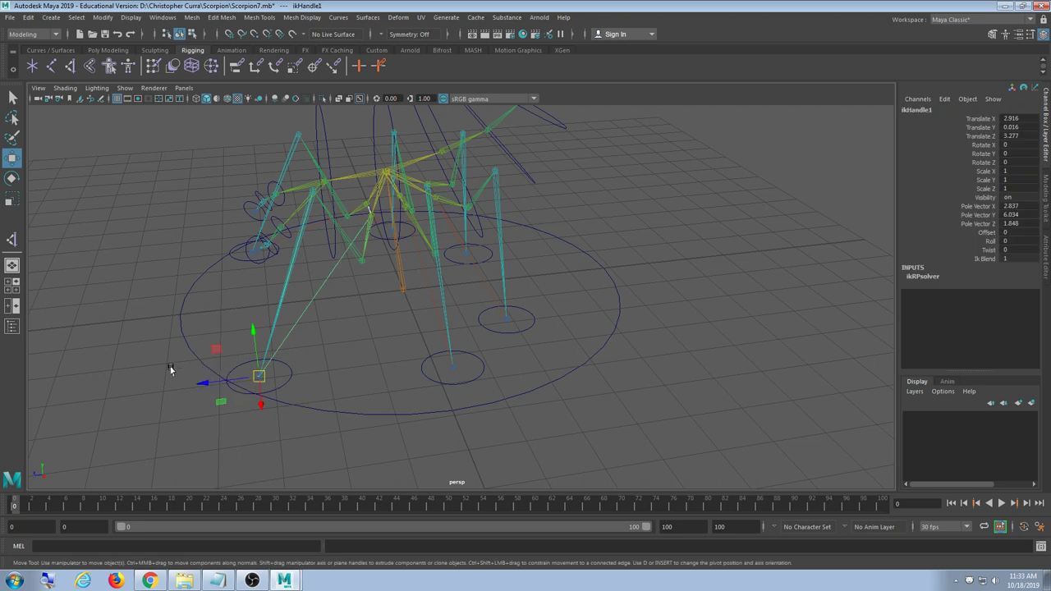
pyautogui.keyDown('alt'); pyautogui.moveTo(290, 354); pyautogui.dragTo(362, 340); pyautogui.keyUp('alt')
pyautogui.click(162, 17)
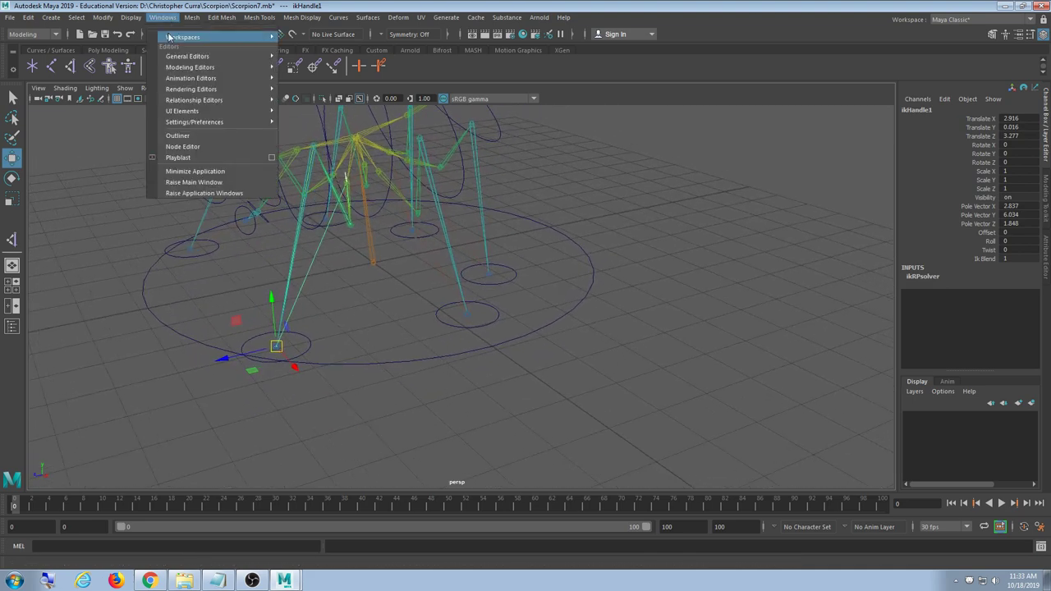
pyautogui.moveTo(206, 56)
pyautogui.click(351, 109)
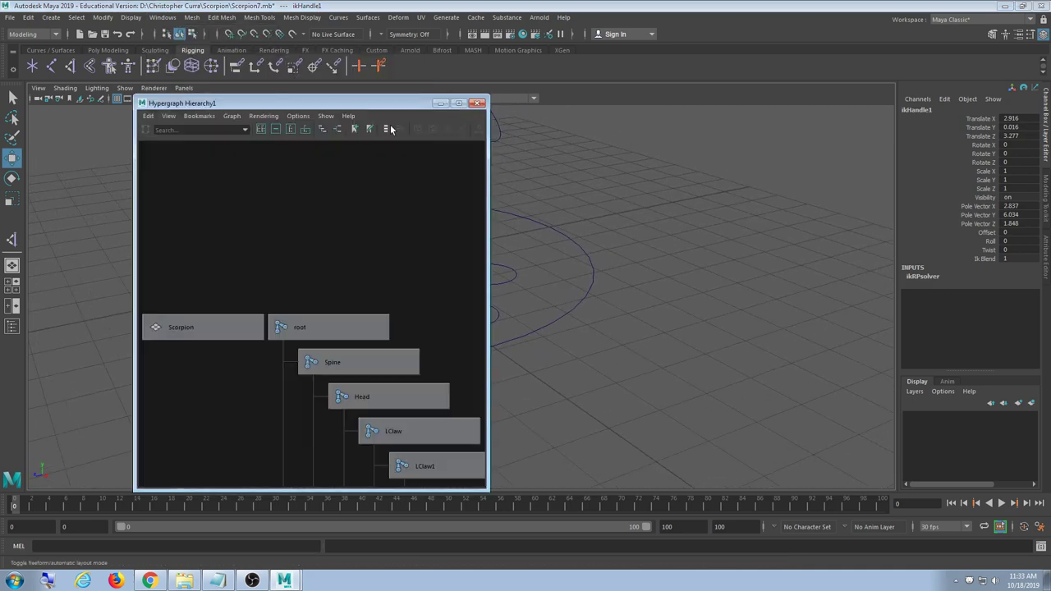
pyautogui.moveTo(402, 105); pyautogui.dragTo(829, 88)
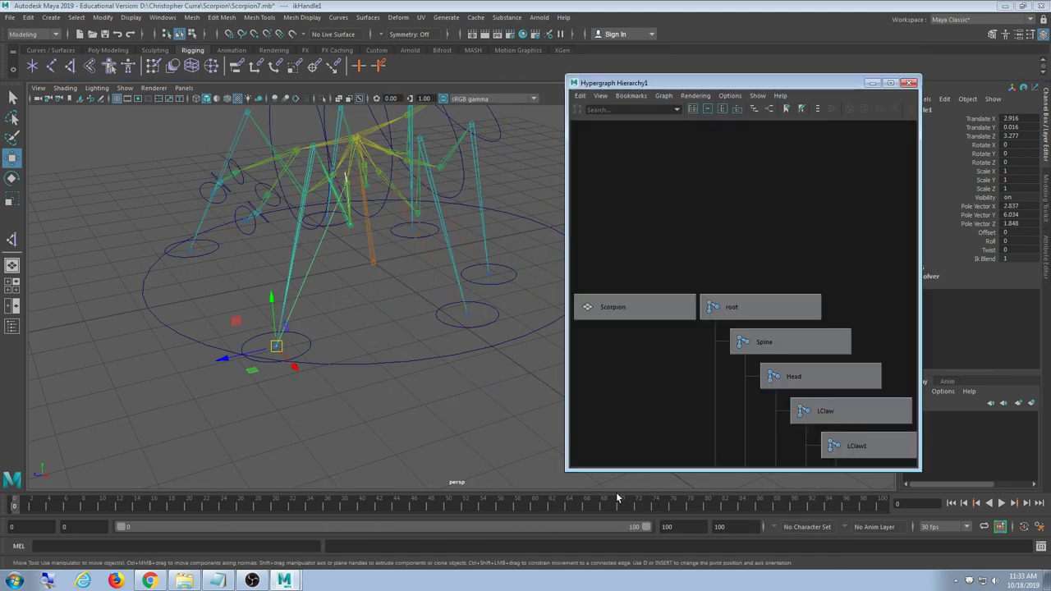
# Narrow the Hypergraph window clear of the rig and place the front left leg's ikHandle1 in a group of its own
pyautogui.moveTo(569, 470); pyautogui.dragTo(596, 478)
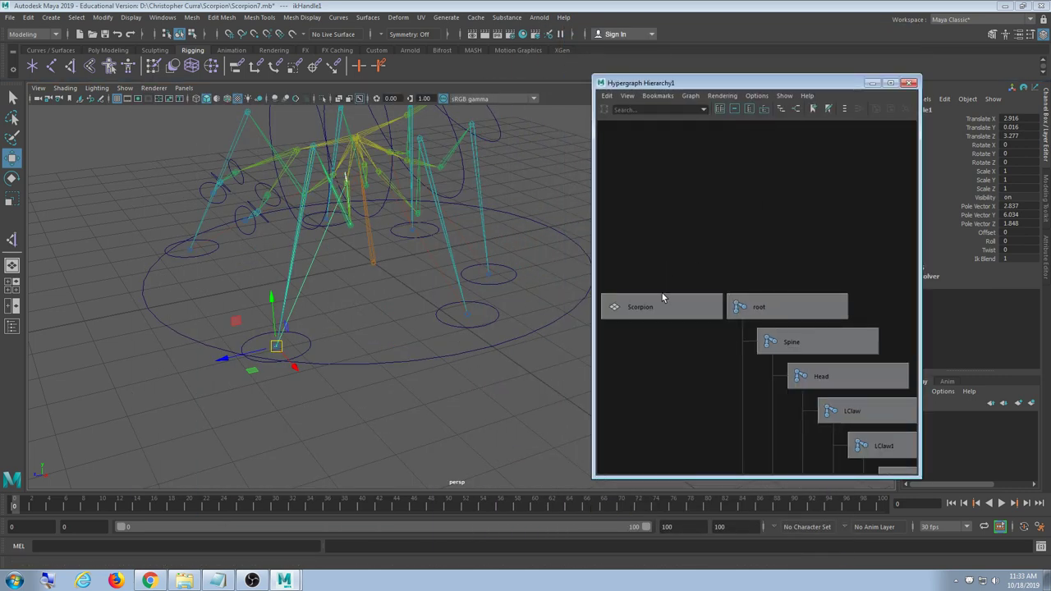
pyautogui.press('f')
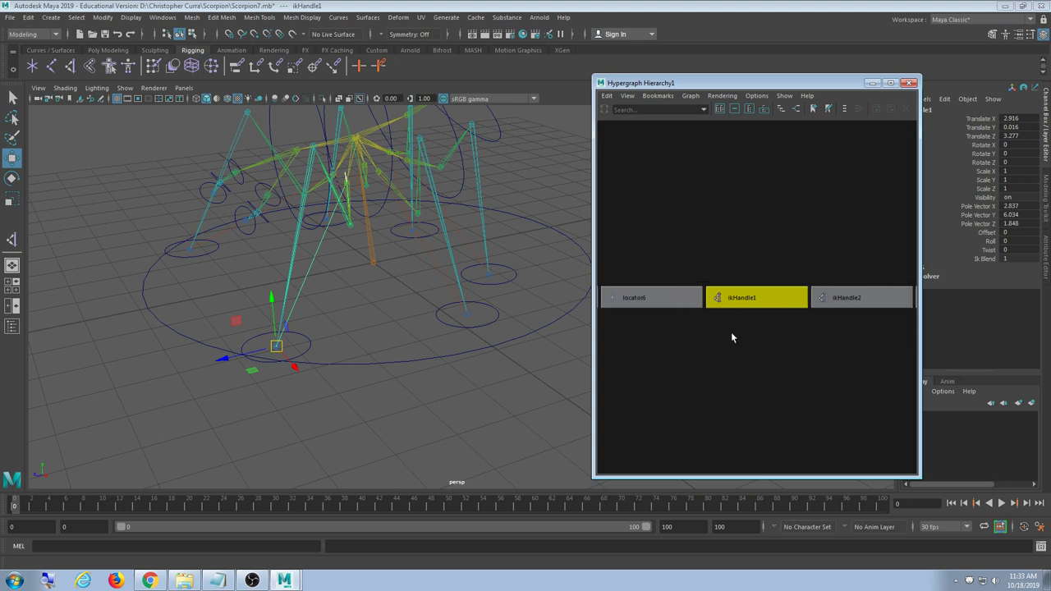
pyautogui.scroll(-5, 731, 332)
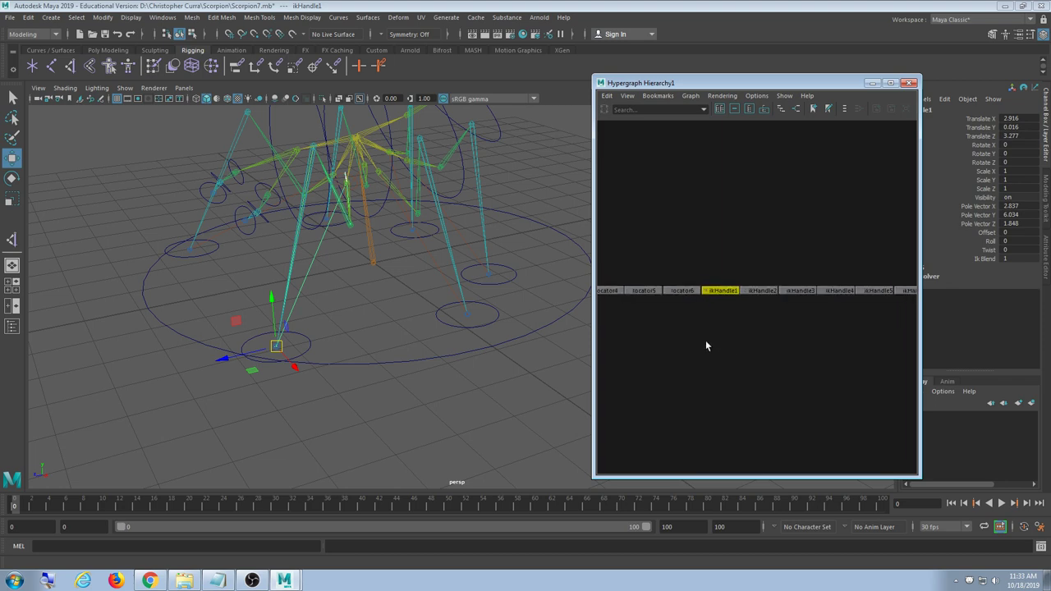
pyautogui.click(356, 443)
pyautogui.moveTo(321, 364); pyautogui.dragTo(244, 337)
pyautogui.press('f')
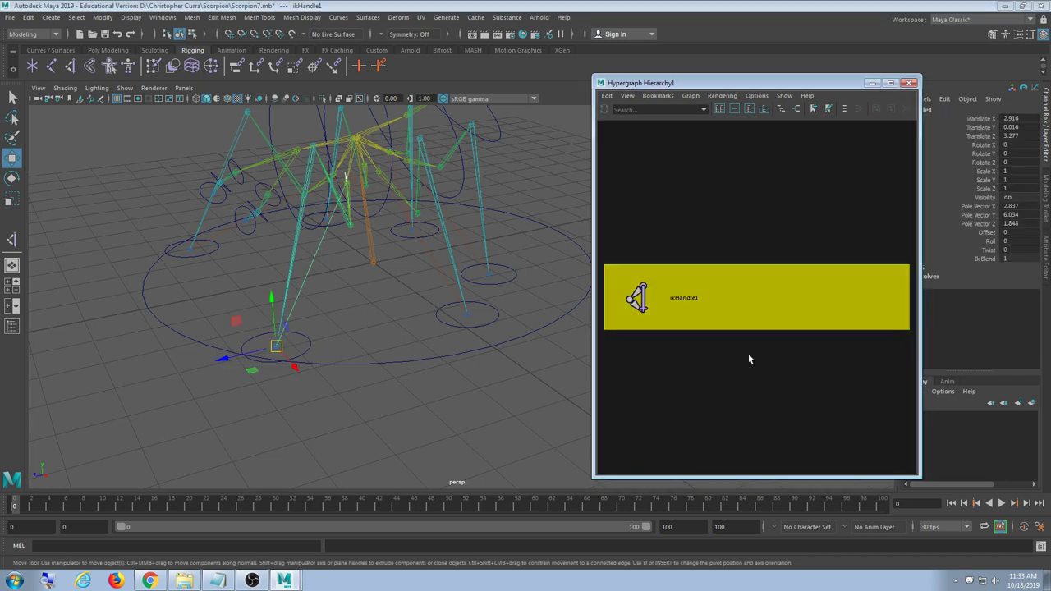
pyautogui.keyDown('alt'); pyautogui.moveTo(353, 417); pyautogui.dragTo(341, 404, button='middle'); pyautogui.keyUp('alt')
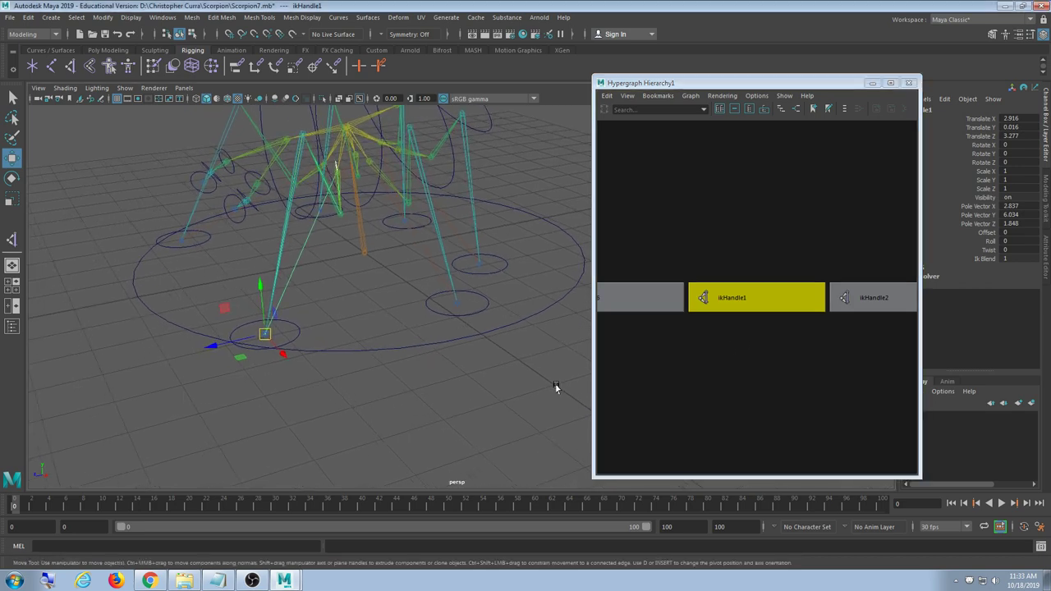
pyautogui.click(760, 203)
pyautogui.click(759, 304)
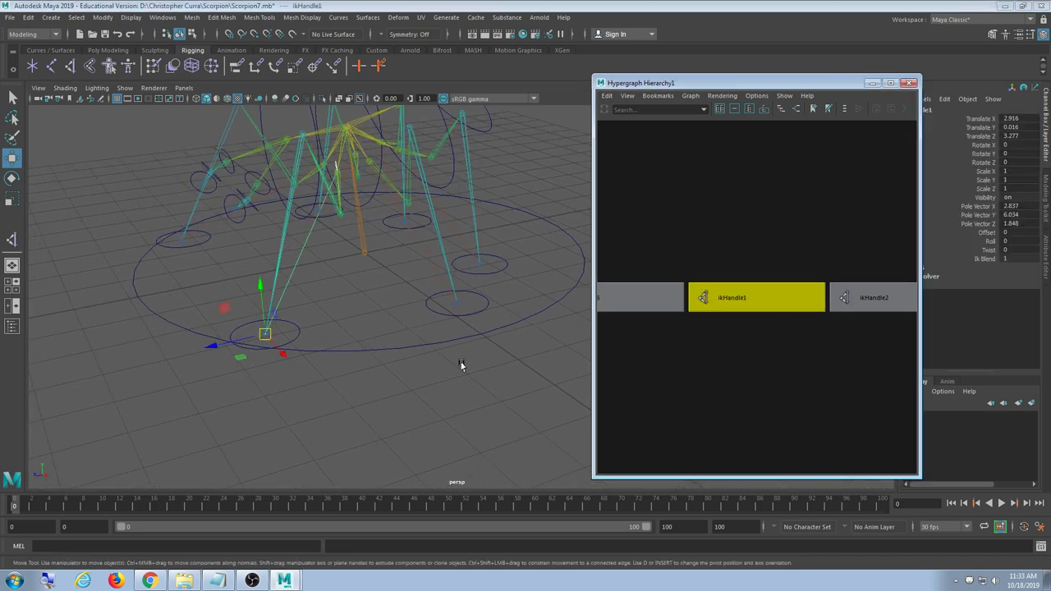
pyautogui.hotkey('ctrl', 'g')
pyautogui.press('f')
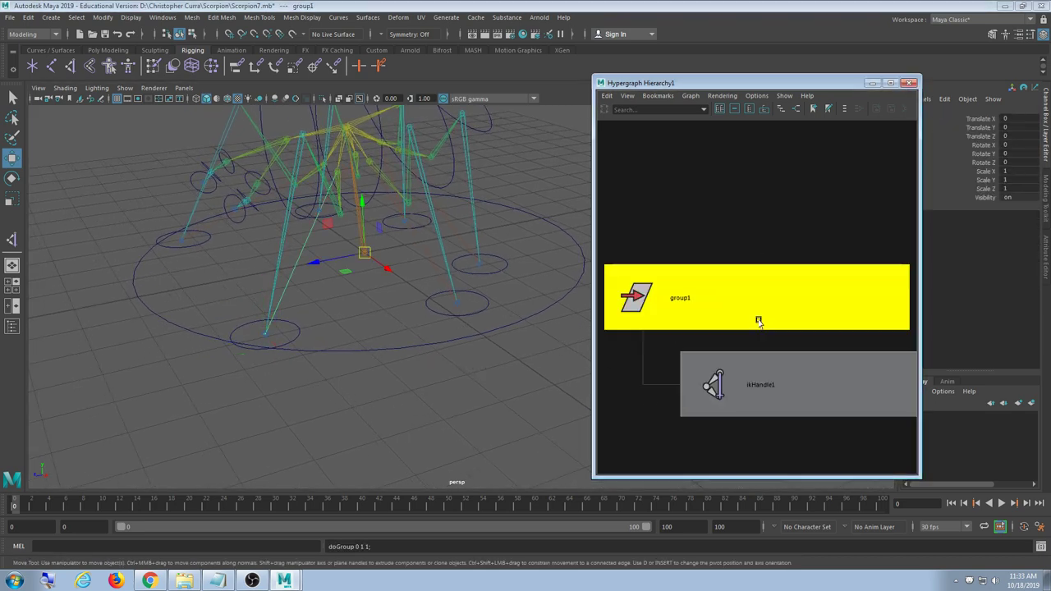
# Move the new group's pivot from the origin onto the front left leg's foot tip, using point snapping
pyautogui.keyDown('alt'); pyautogui.moveTo(378, 320); pyautogui.dragTo(402, 310); pyautogui.keyUp('alt')
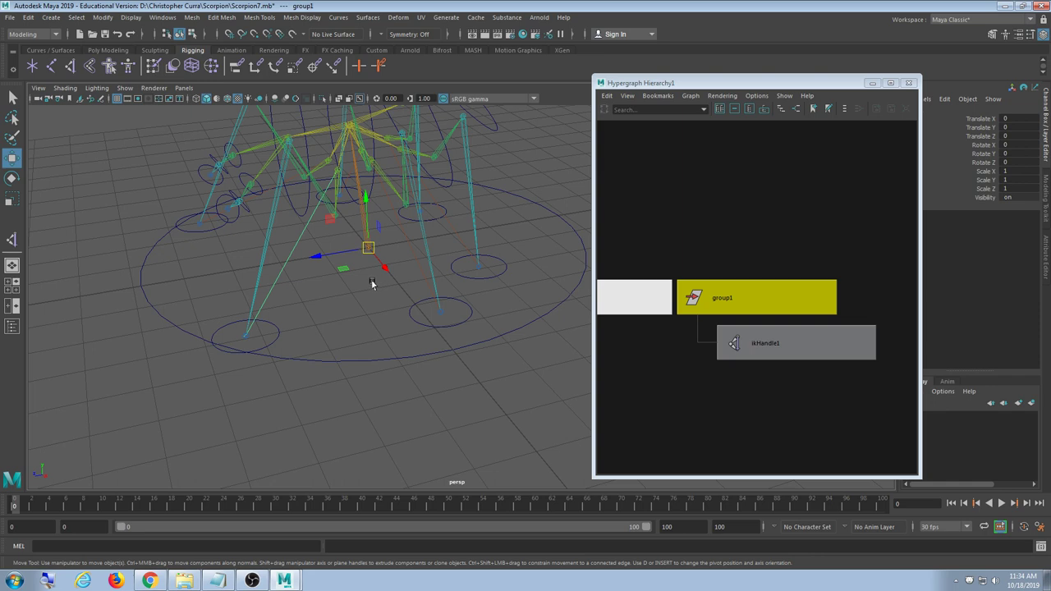
pyautogui.press('d')
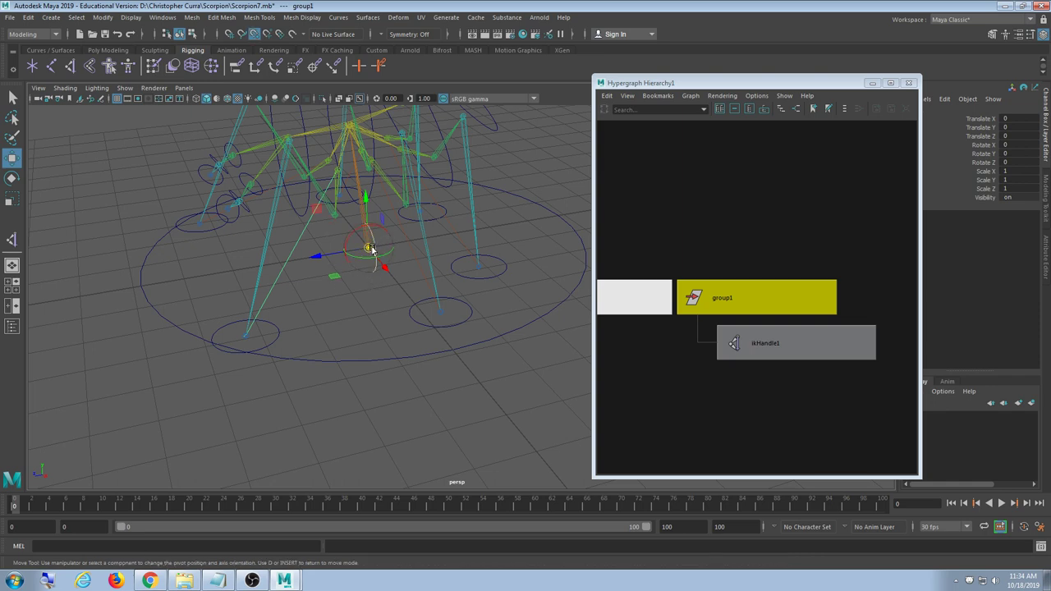
pyautogui.moveTo(371, 248); pyautogui.dragTo(274, 332)
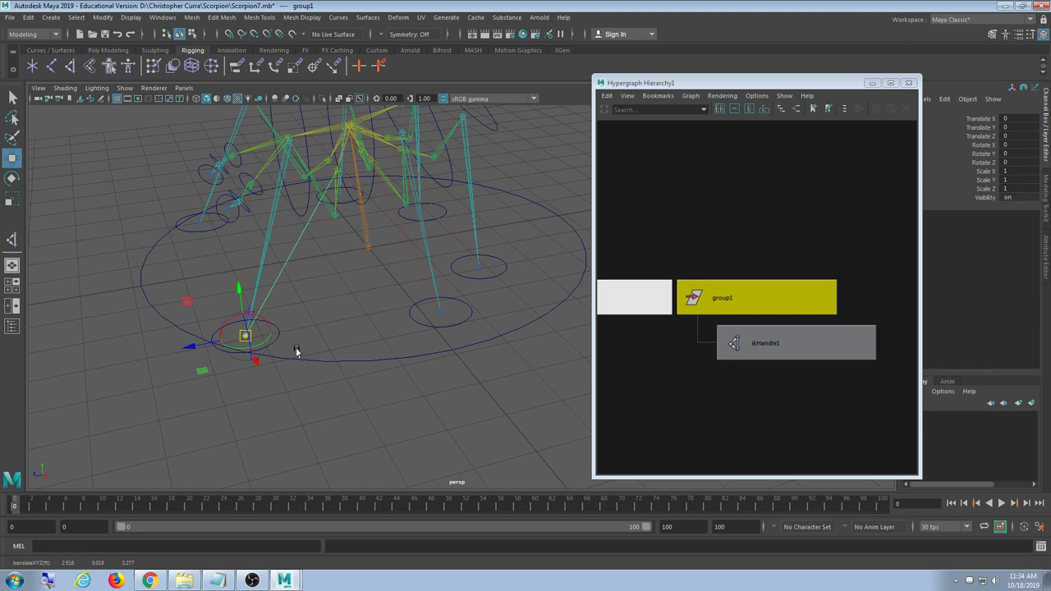
# Try parenting the foot control RootCtrl18 under group1, test it by moving the control, and undo the move
pyautogui.press('d')
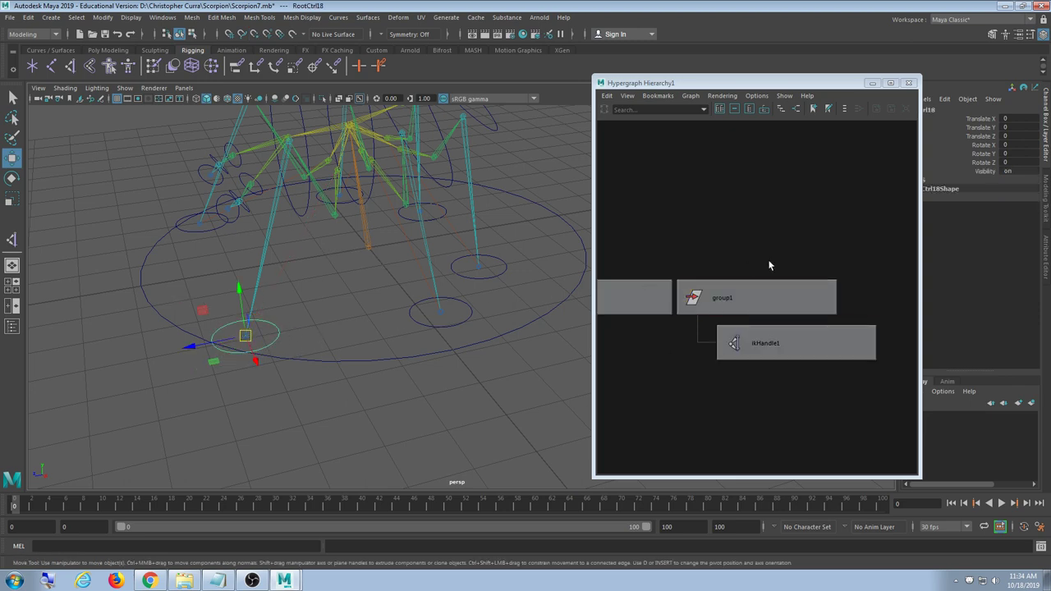
pyautogui.click(754, 290)
pyautogui.press('p')
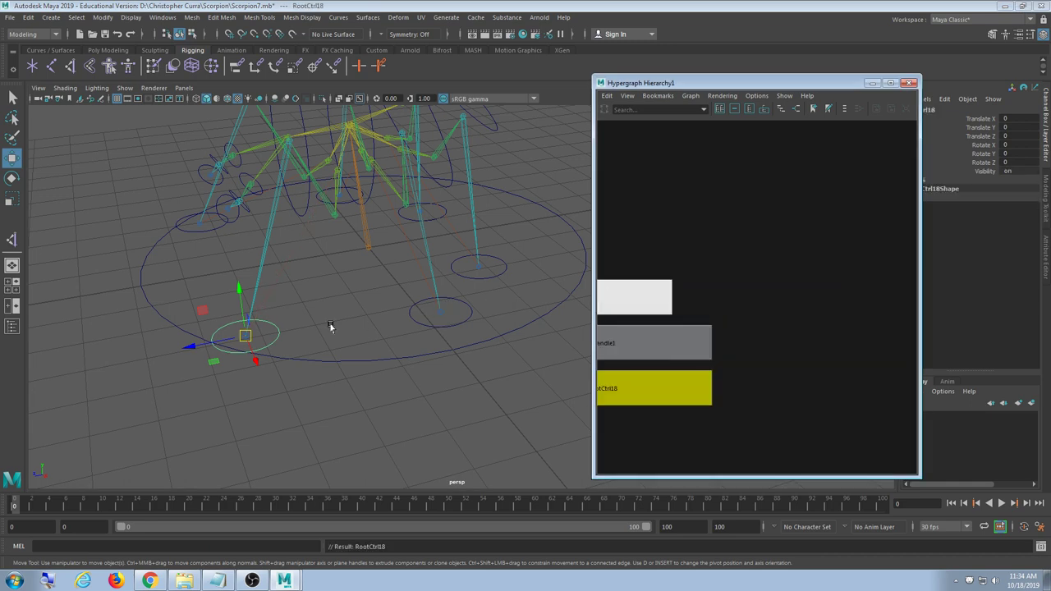
pyautogui.click(331, 328)
pyautogui.click(276, 336)
pyautogui.moveTo(245, 335); pyautogui.dragTo(309, 335)
pyautogui.hotkey('ctrl', 'z')
pyautogui.hotkey('ctrl', 'z')
pyautogui.hotkey('ctrl', 'z')
pyautogui.hotkey('ctrl', 'z')
pyautogui.hotkey('ctrl', 'z')
pyautogui.hotkey('ctrl', 'z')
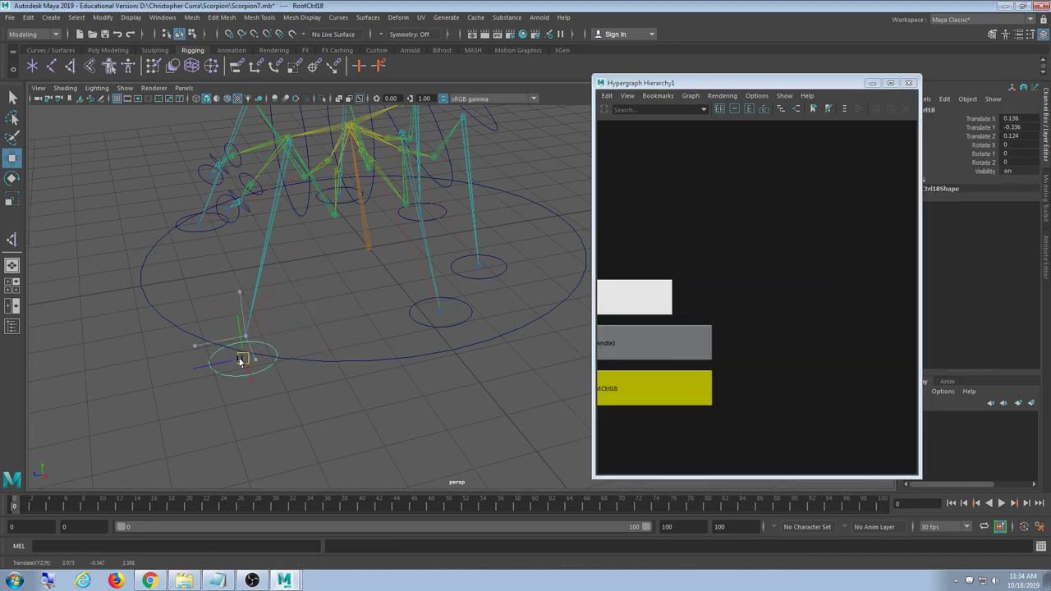
pyautogui.hotkey('ctrl', 'z')
pyautogui.hotkey('ctrl', 'z')
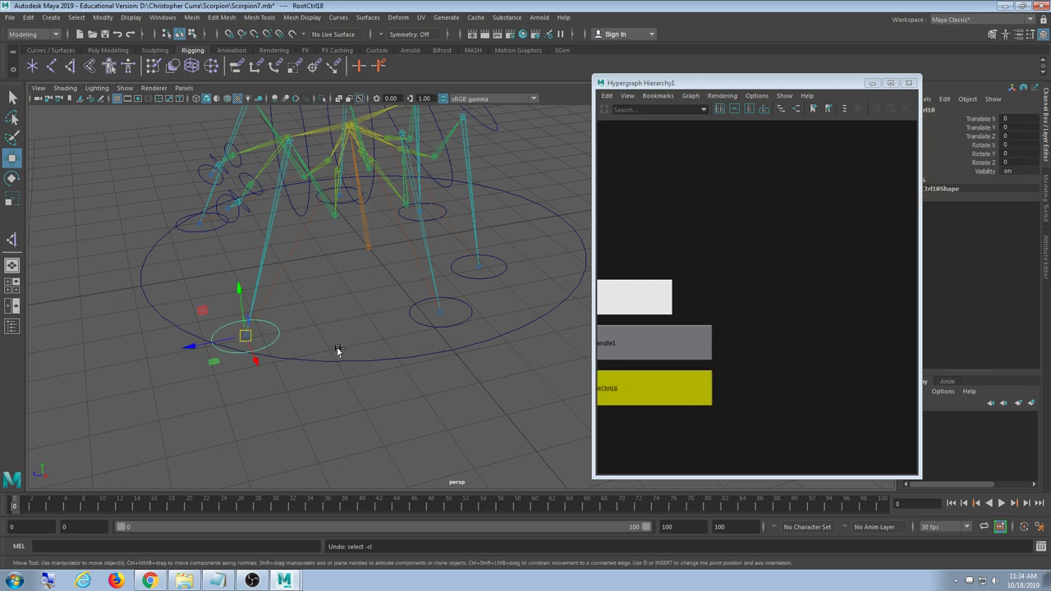
# Test how the leg follows the foot control RootCtrl18 by moving it, and undo the move
pyautogui.click(326, 397)
pyautogui.click(276, 325)
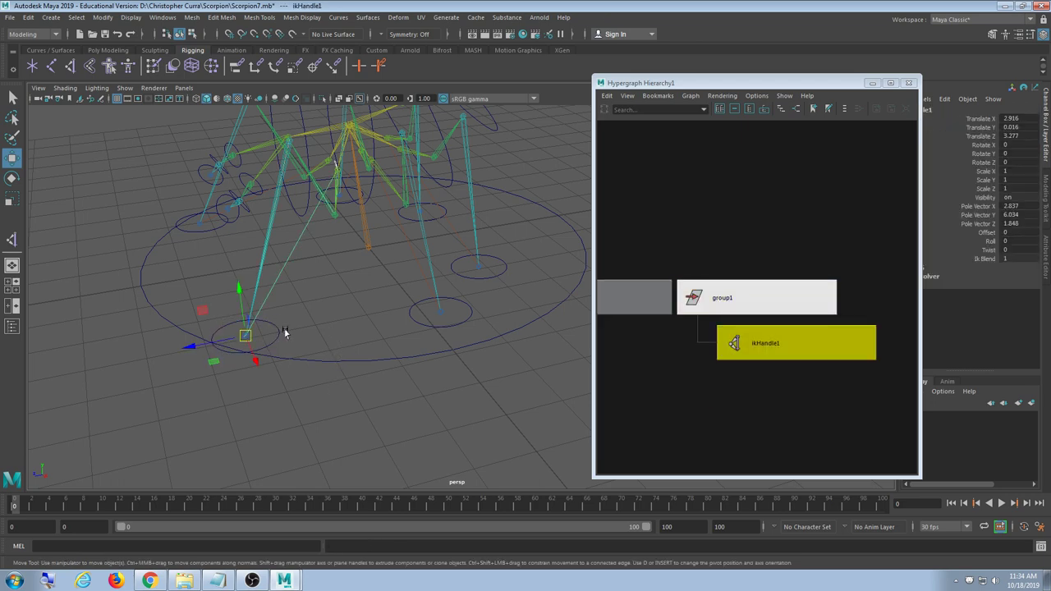
pyautogui.hotkey('ctrl', 'z')
pyautogui.hotkey('ctrl', 'z')
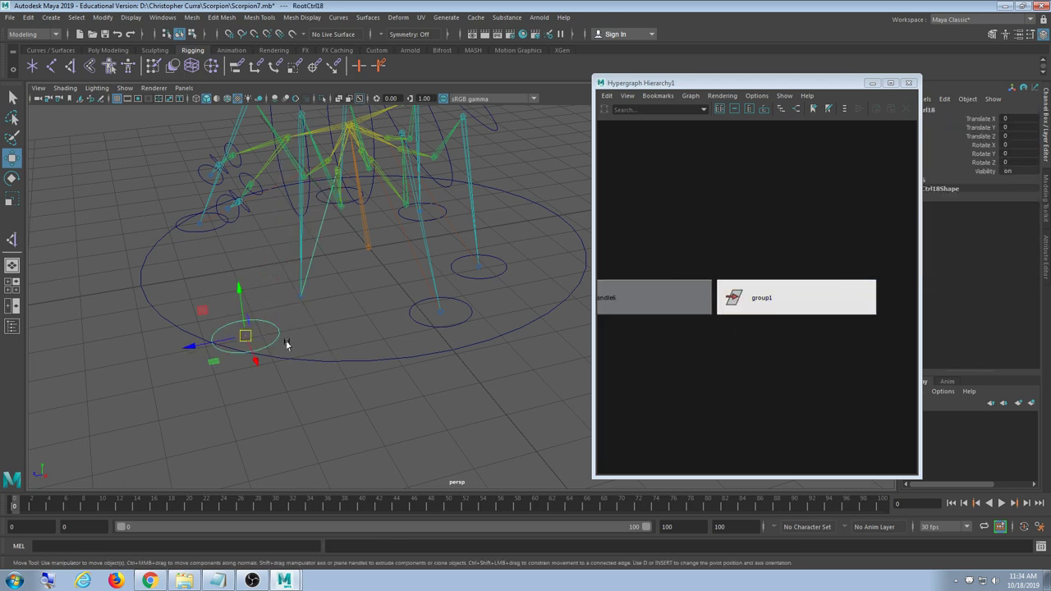
pyautogui.moveTo(247, 333)
pyautogui.mouseDown()
pyautogui.moveTo(205, 364)
pyautogui.moveTo(241, 324)
pyautogui.mouseUp()
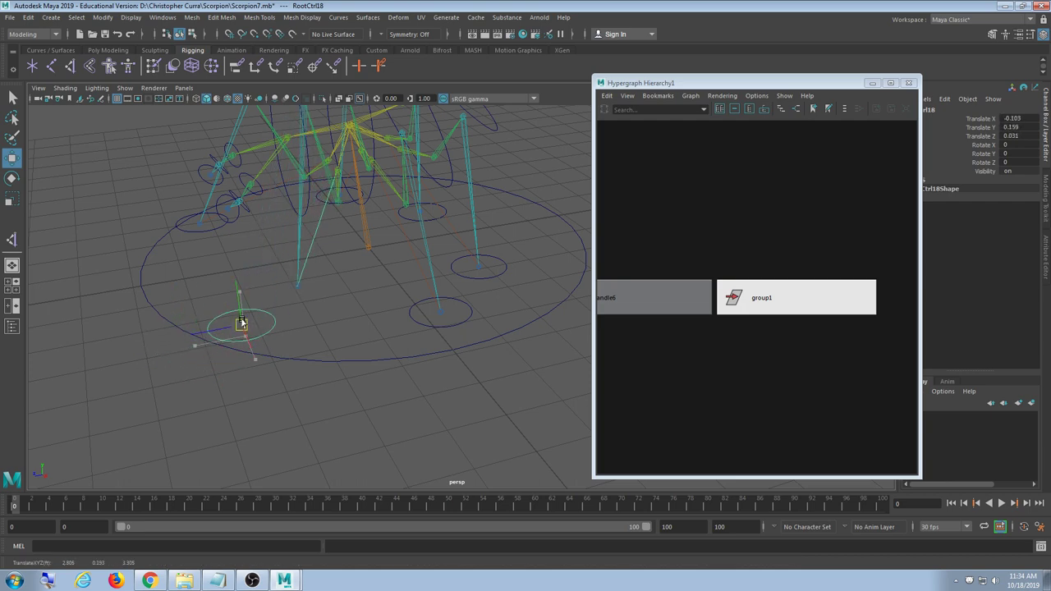
pyautogui.hotkey('ctrl', 'z')
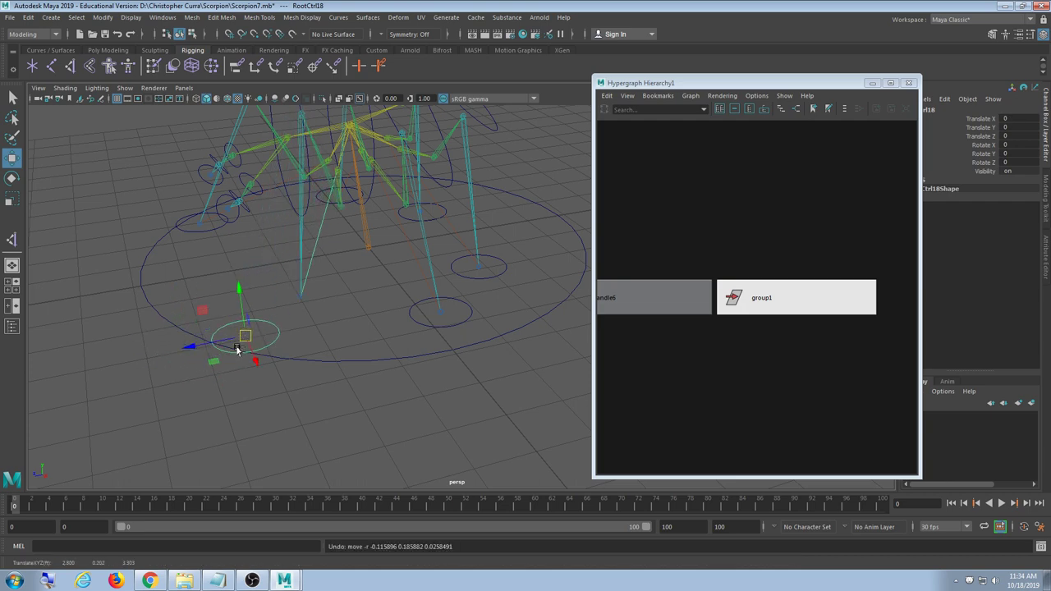
# Undo the earlier parenting and the grouping of ikHandle1
pyautogui.hotkey('ctrl', 'z')
pyautogui.hotkey('ctrl', 'z')
pyautogui.hotkey('ctrl', 'z')
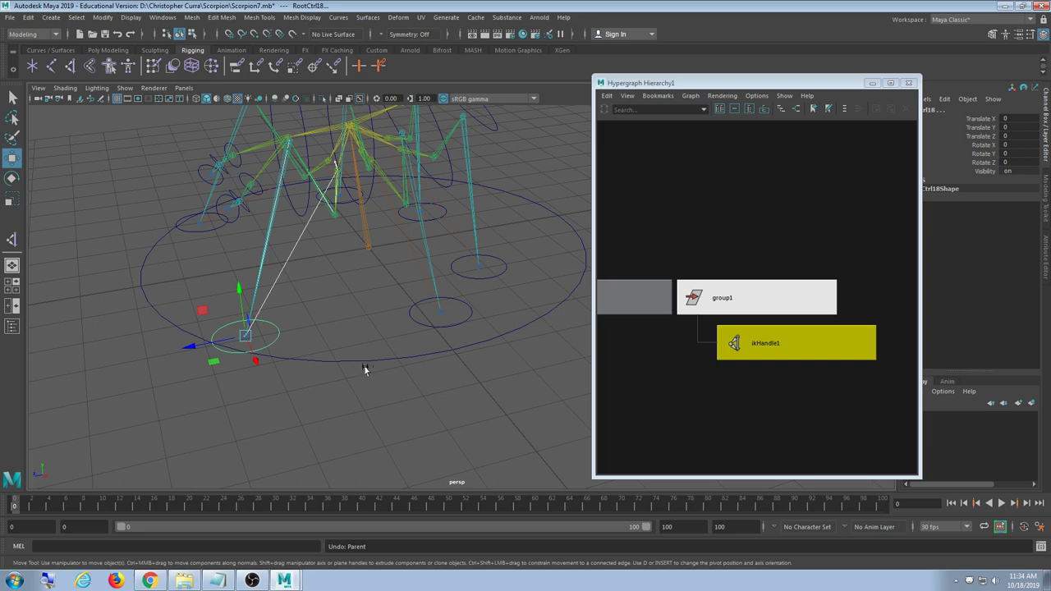
pyautogui.hotkey('ctrl', 'z')
pyautogui.hotkey('ctrl', 'z')
pyautogui.hotkey('ctrl', 'z')
pyautogui.hotkey('ctrl', 'z')
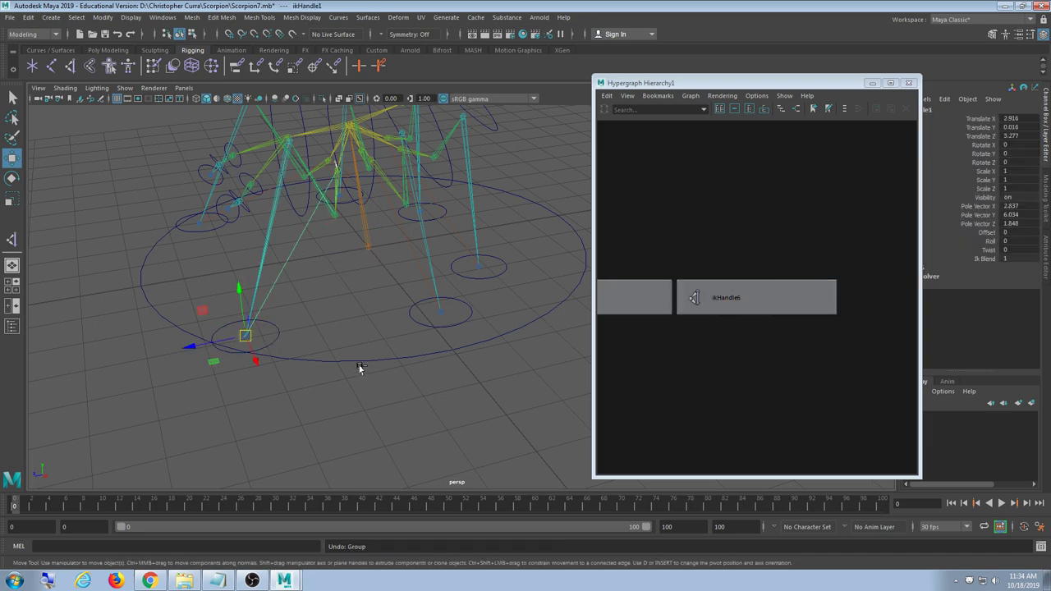
# Locate ikHandle1 in the Hypergraph Hierarchy and examine it together with its foot control circle in the viewport
pyautogui.click(302, 325)
pyautogui.moveTo(276, 317); pyautogui.dragTo(225, 353)
pyautogui.press('f')
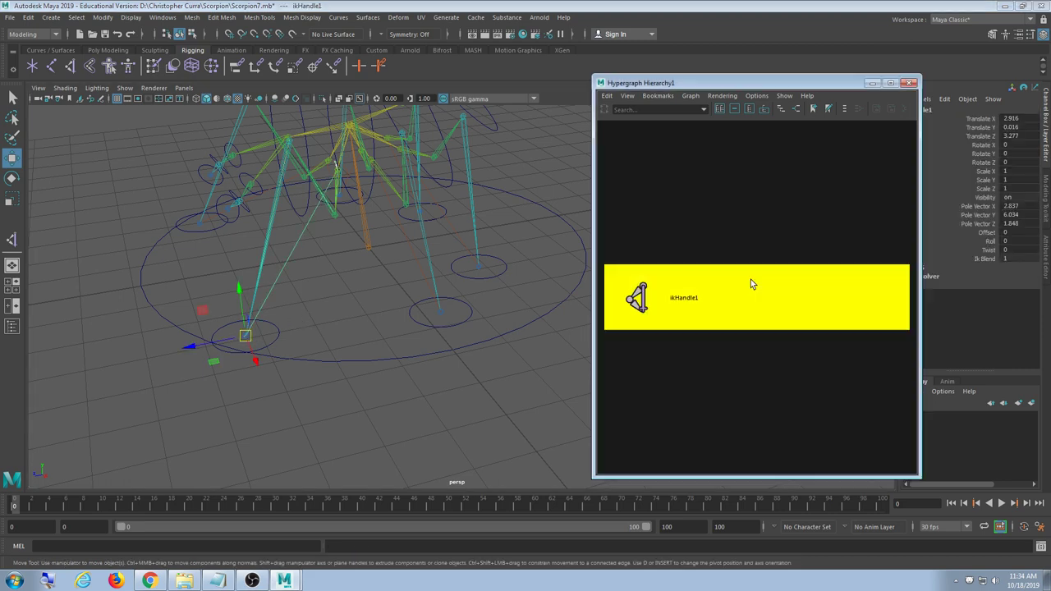
pyautogui.scroll(-3, 751, 330)
pyautogui.keyDown('alt'); pyautogui.moveTo(317, 369); pyautogui.dragTo(359, 373); pyautogui.keyUp('alt')
pyautogui.scroll(3, 359, 370)
pyautogui.keyDown('alt'); pyautogui.moveTo(271, 374); pyautogui.dragTo(329, 373, button='middle'); pyautogui.keyUp('alt')
pyautogui.click(350, 340)
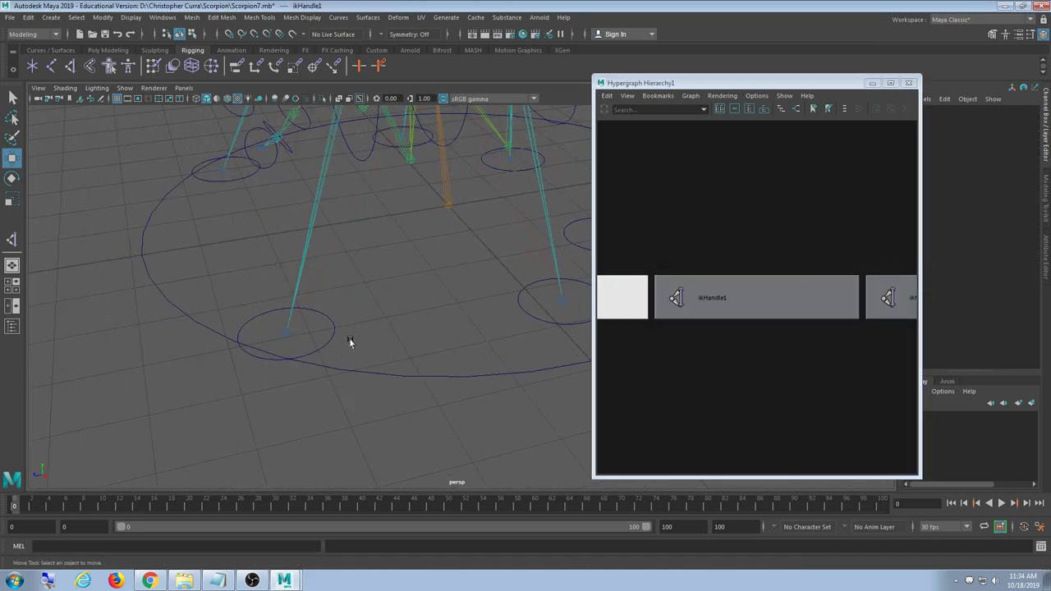
pyautogui.click(321, 312)
pyautogui.keyDown('shift'); pyautogui.moveTo(310, 320); pyautogui.dragTo(265, 348); pyautogui.keyUp('shift')
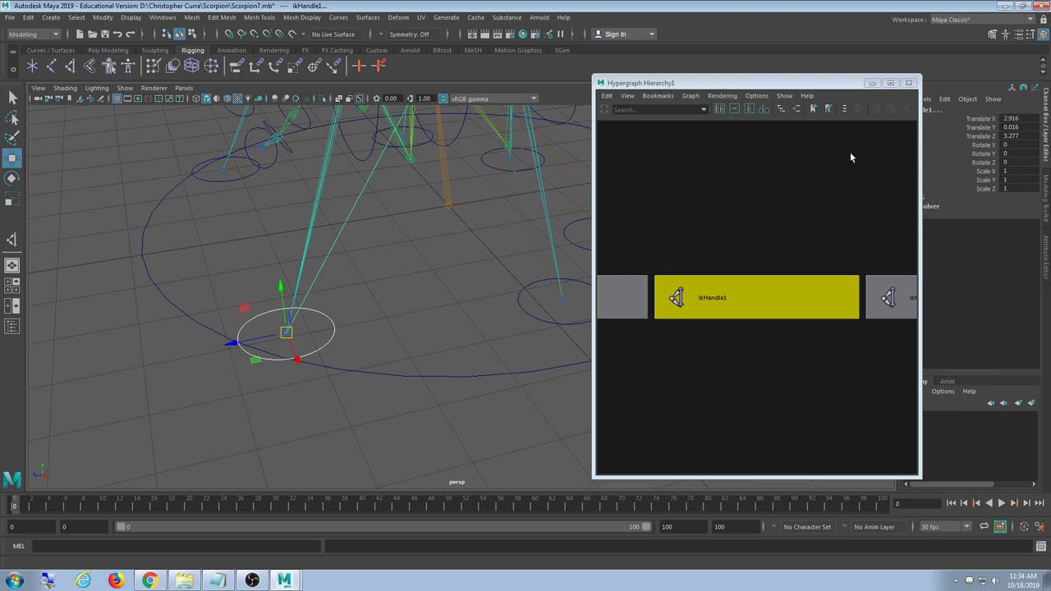
# Close the Hypergraph Hierarchy window and check that ikHandle1 can be selected on its own at the foot
pyautogui.click(910, 84)
pyautogui.click(425, 330)
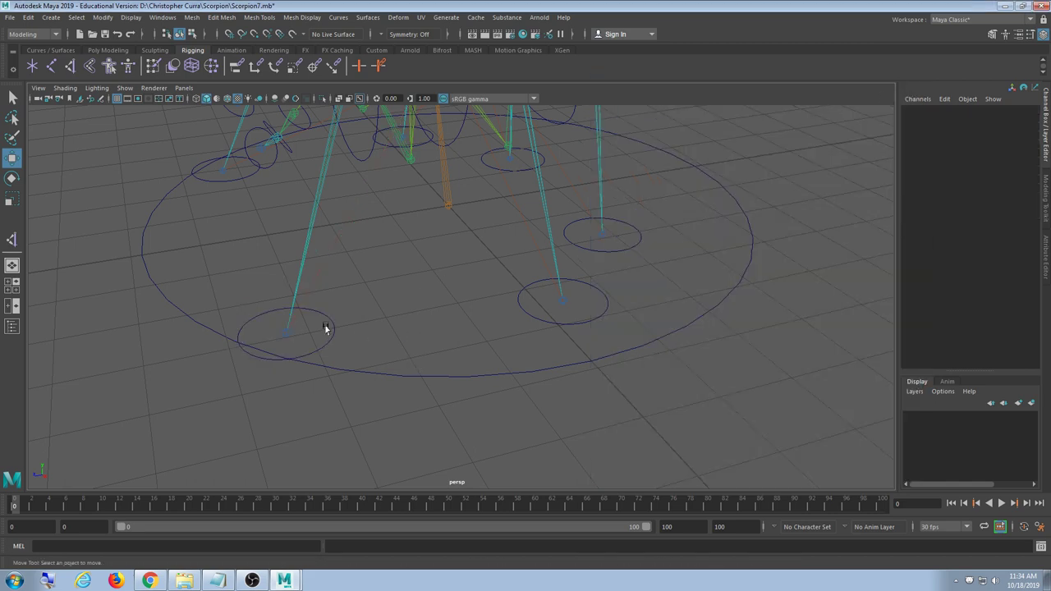
pyautogui.keyDown('alt'); pyautogui.moveTo(324, 326); pyautogui.dragTo(433, 355, button='right'); pyautogui.keyUp('alt')
pyautogui.moveTo(418, 272); pyautogui.dragTo(291, 323)
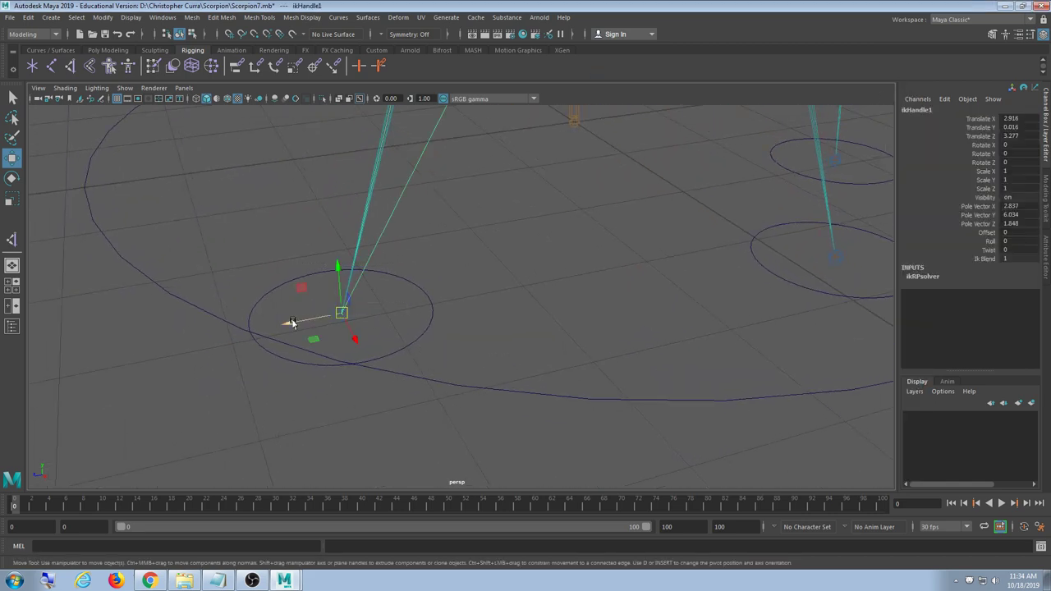
pyautogui.click(516, 281)
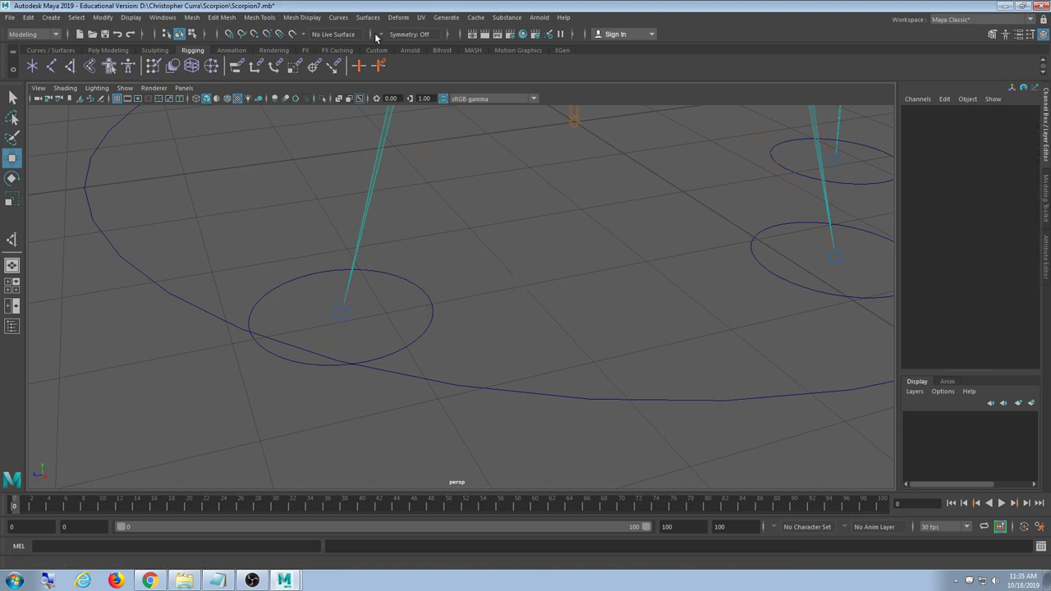
# Switch to the Rigging menu set and open the Parent Constraint options
pyautogui.click(32, 33)
pyautogui.click(31, 55)
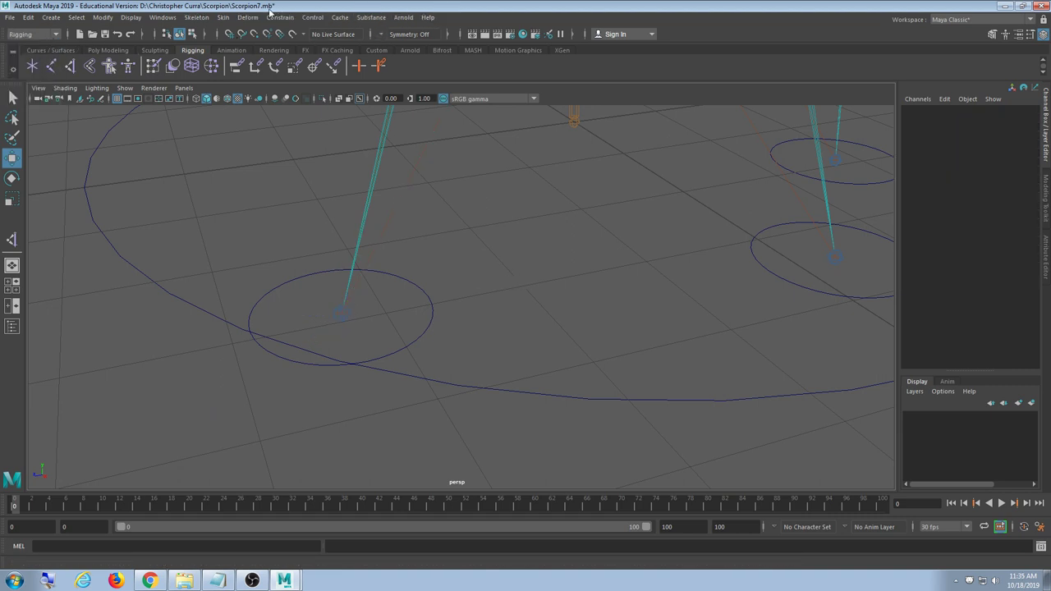
pyautogui.click(278, 17)
pyautogui.click(382, 48)
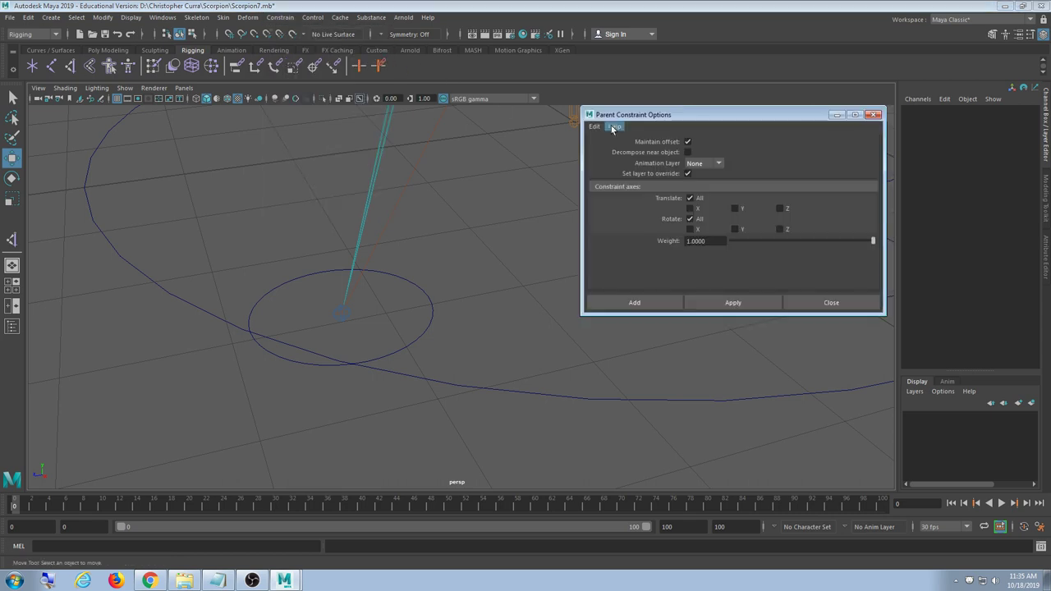
# Parent-constrain ikHandle1 to its foot circle RootCtrl18 with Maintain offset on and all translate and rotate axes
pyautogui.moveTo(369, 277); pyautogui.dragTo(271, 338)
pyautogui.keyDown('alt'); pyautogui.moveTo(362, 350); pyautogui.dragTo(326, 348); pyautogui.keyUp('alt')
pyautogui.click(343, 288)
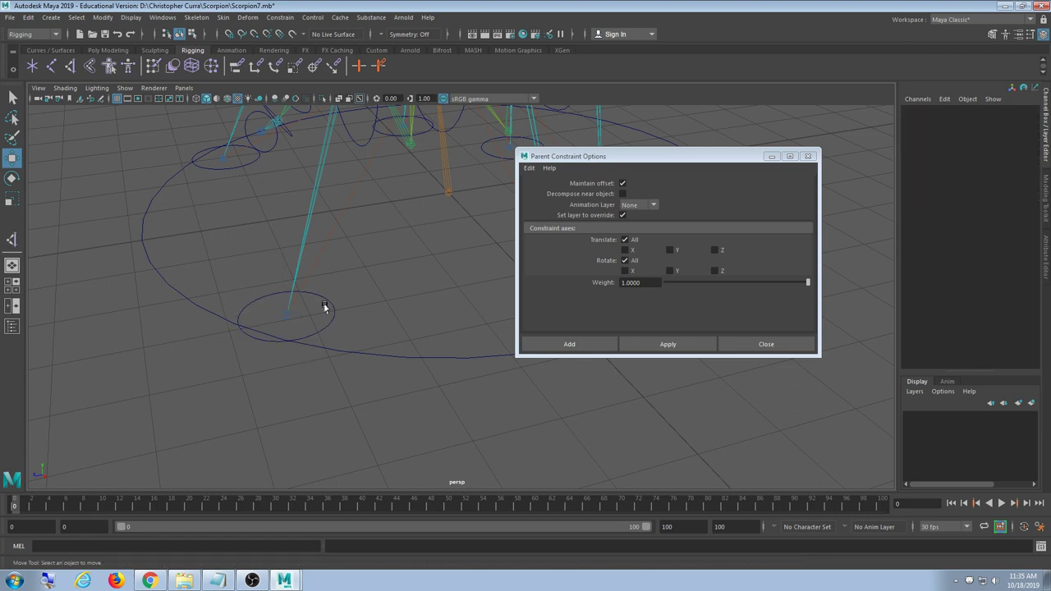
pyautogui.moveTo(341, 340); pyautogui.dragTo(344, 334)
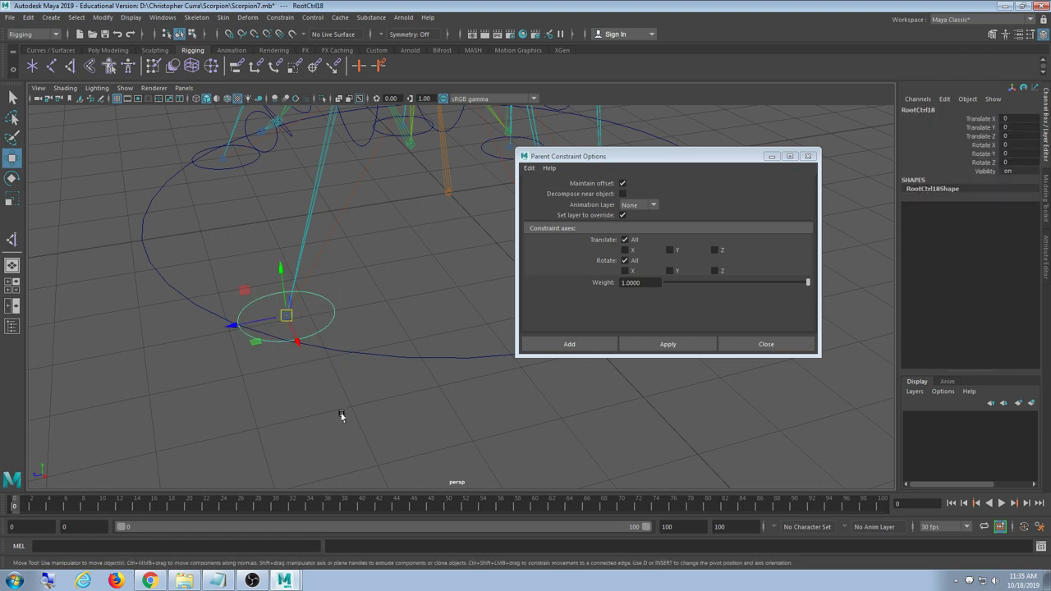
pyautogui.moveTo(383, 210); pyautogui.dragTo(199, 396)
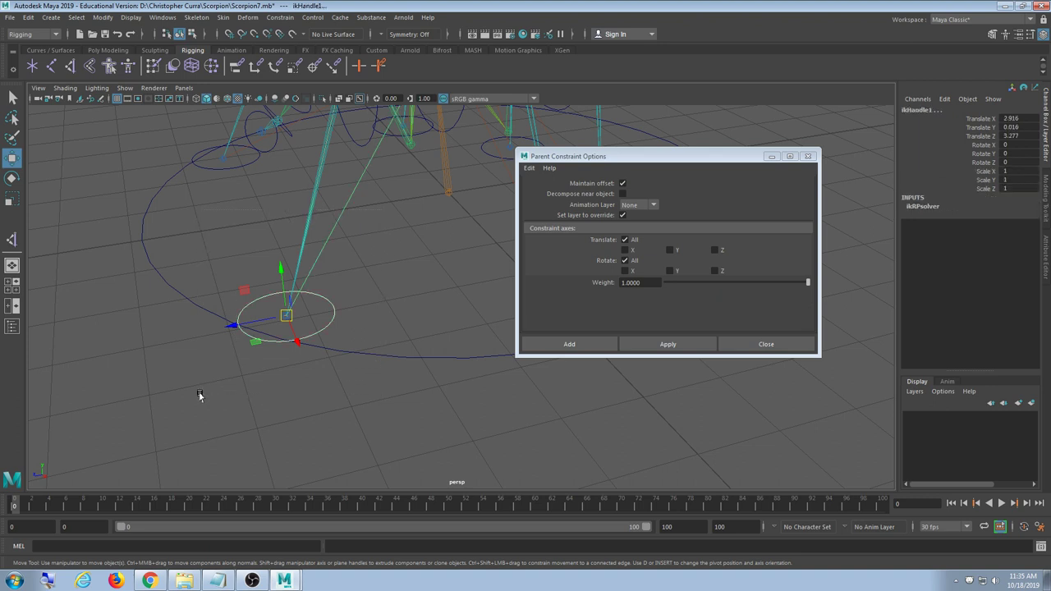
pyautogui.moveTo(591, 158); pyautogui.dragTo(577, 165)
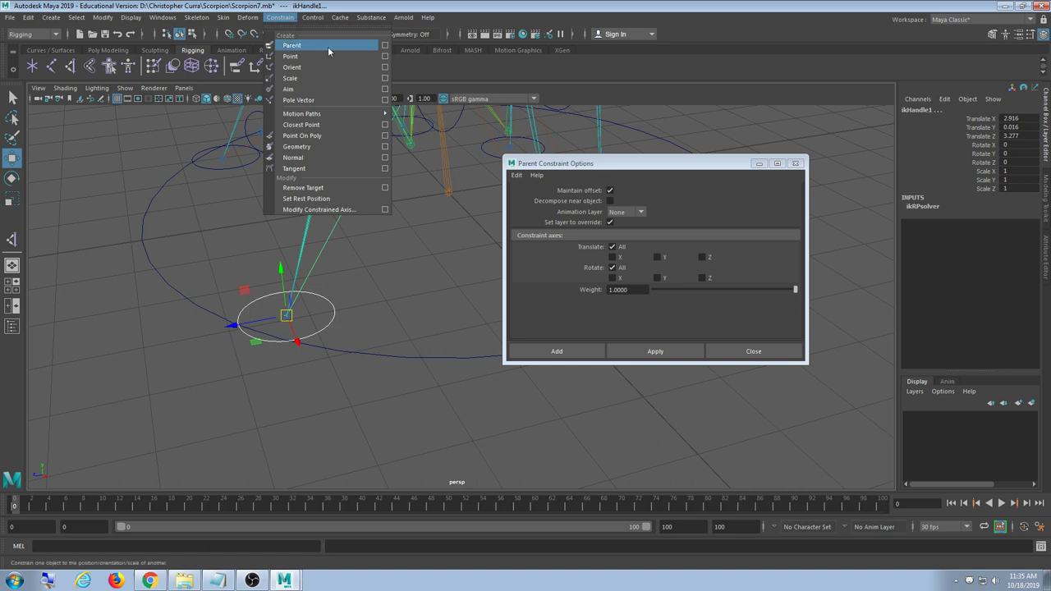
pyautogui.click(796, 164)
pyautogui.click(796, 164)
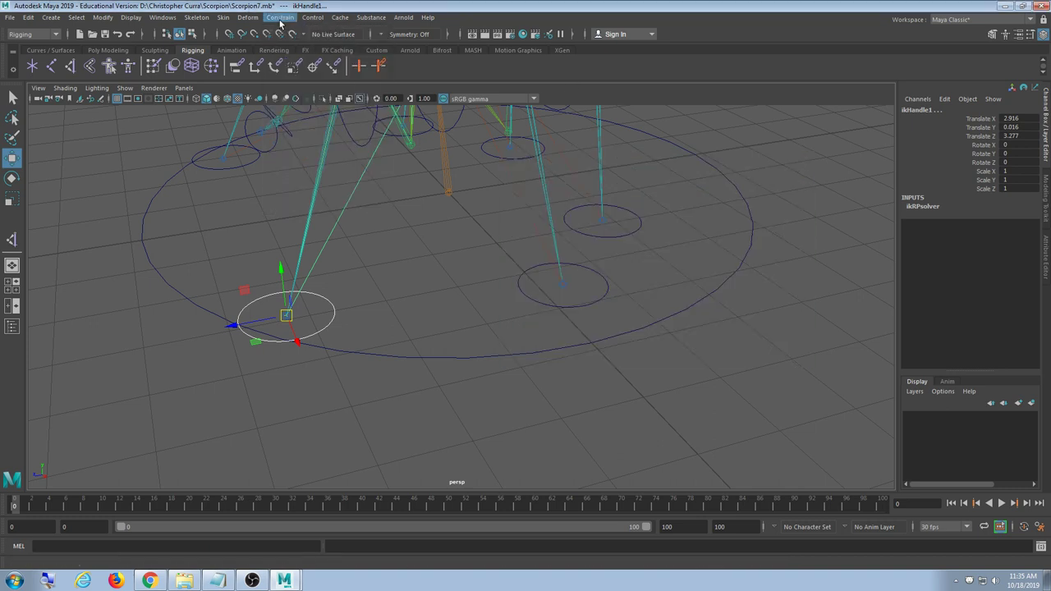
pyautogui.click(280, 17)
pyautogui.click(293, 40)
# Test the new parent constraint by moving the RootCtrl18 foot circle, and undo the move
pyautogui.click(321, 342)
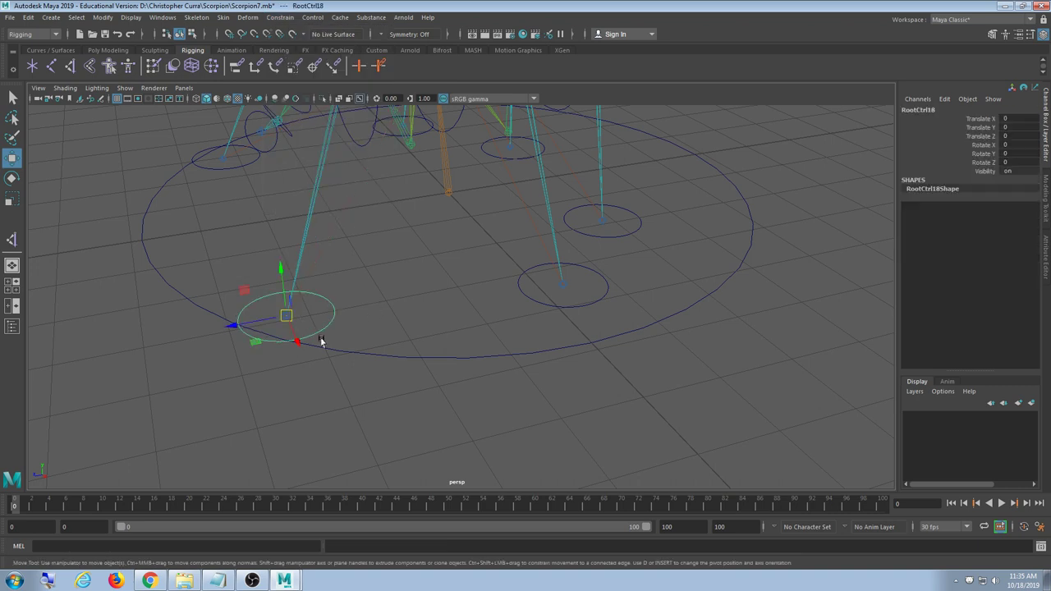
pyautogui.moveTo(286, 314); pyautogui.dragTo(315, 302)
pyautogui.hotkey('ctrl', 'z')
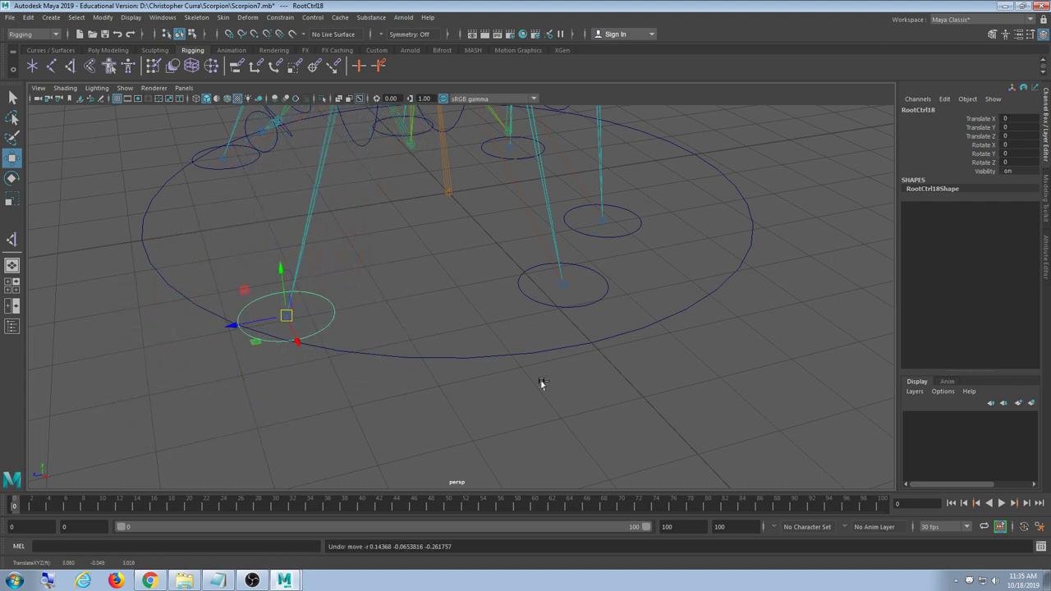
# Parent-constrain ikHandle3 to its foot circle RootCtrl19 on the next leg
pyautogui.keyDown('alt'); pyautogui.moveTo(540, 382); pyautogui.dragTo(511, 396); pyautogui.keyUp('alt')
pyautogui.scroll(2, 511, 397)
pyautogui.keyDown('alt'); pyautogui.moveTo(489, 385); pyautogui.dragTo(454, 360, button='middle'); pyautogui.keyUp('alt')
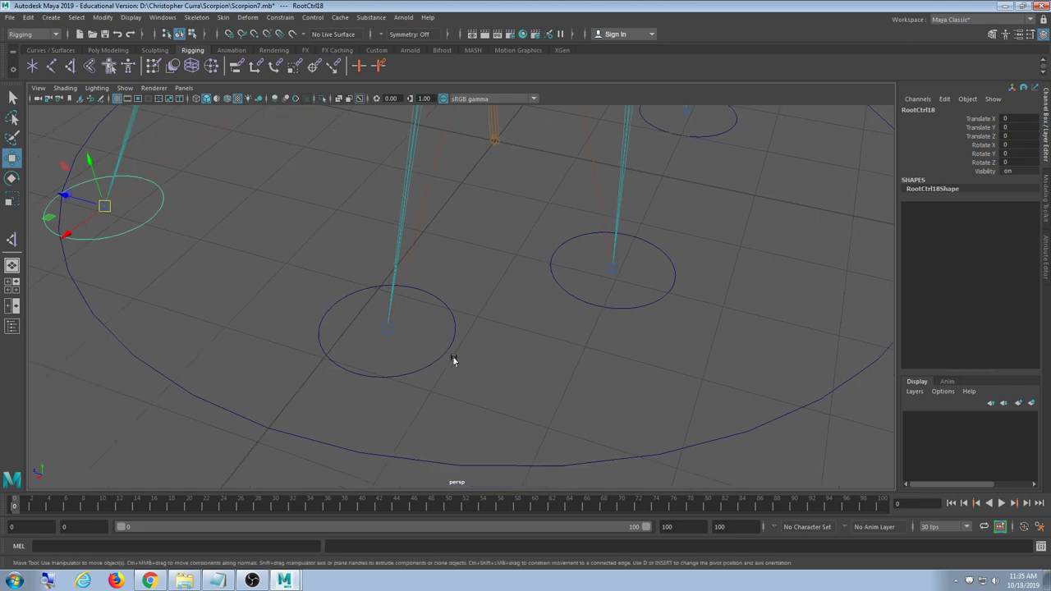
pyautogui.moveTo(456, 434); pyautogui.dragTo(460, 431)
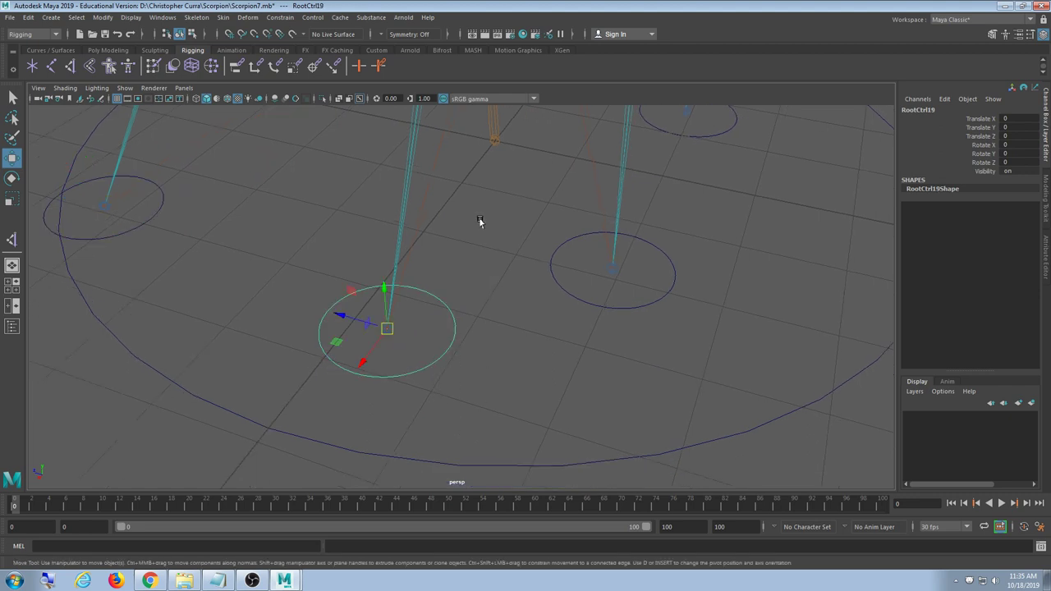
pyautogui.moveTo(348, 395); pyautogui.dragTo(275, 423)
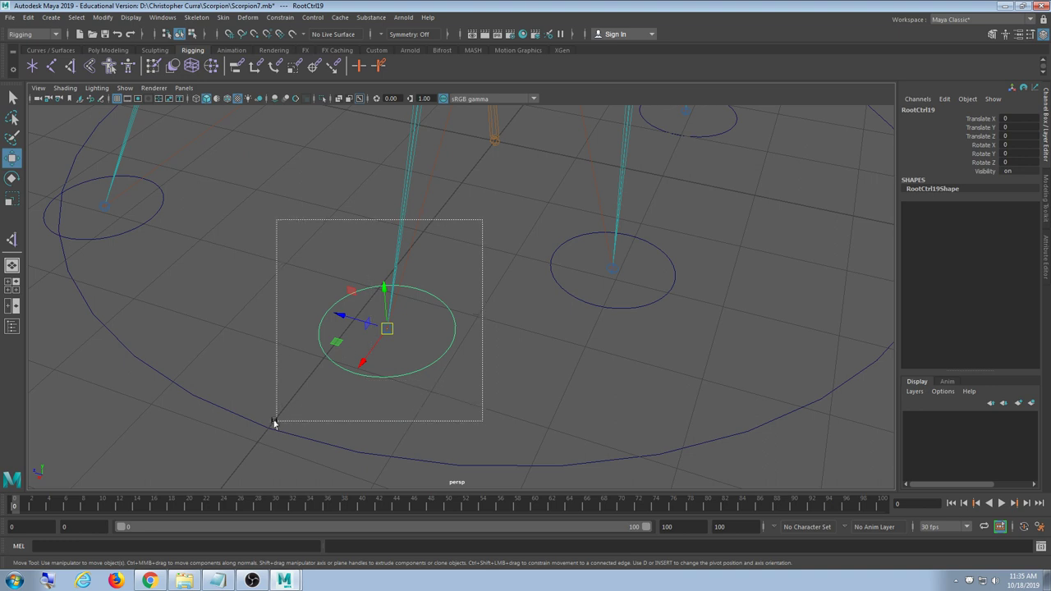
pyautogui.moveTo(274, 423); pyautogui.dragTo(278, 419)
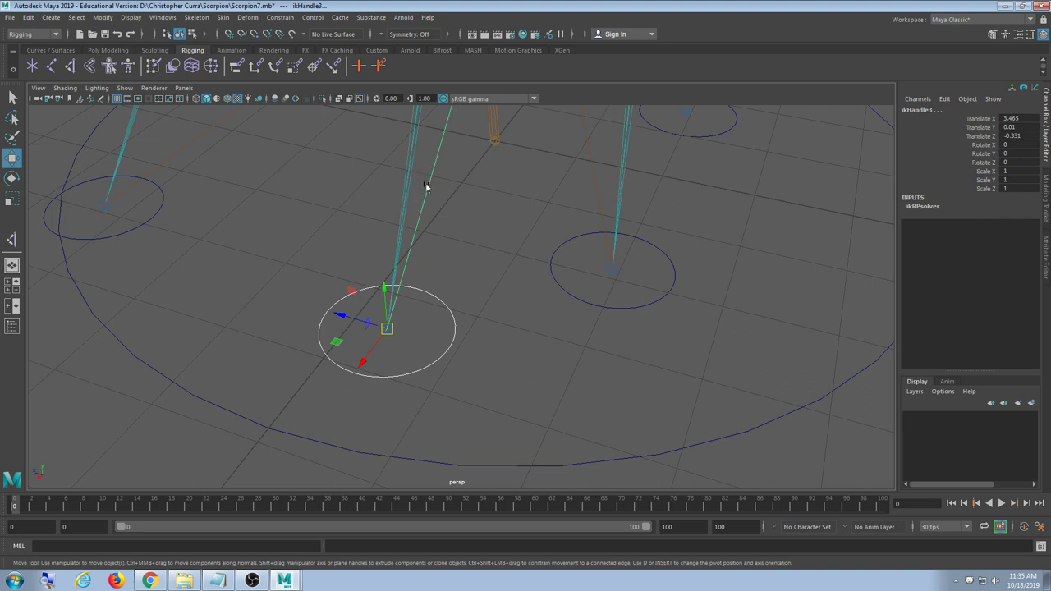
pyautogui.click(277, 17)
pyautogui.click(285, 47)
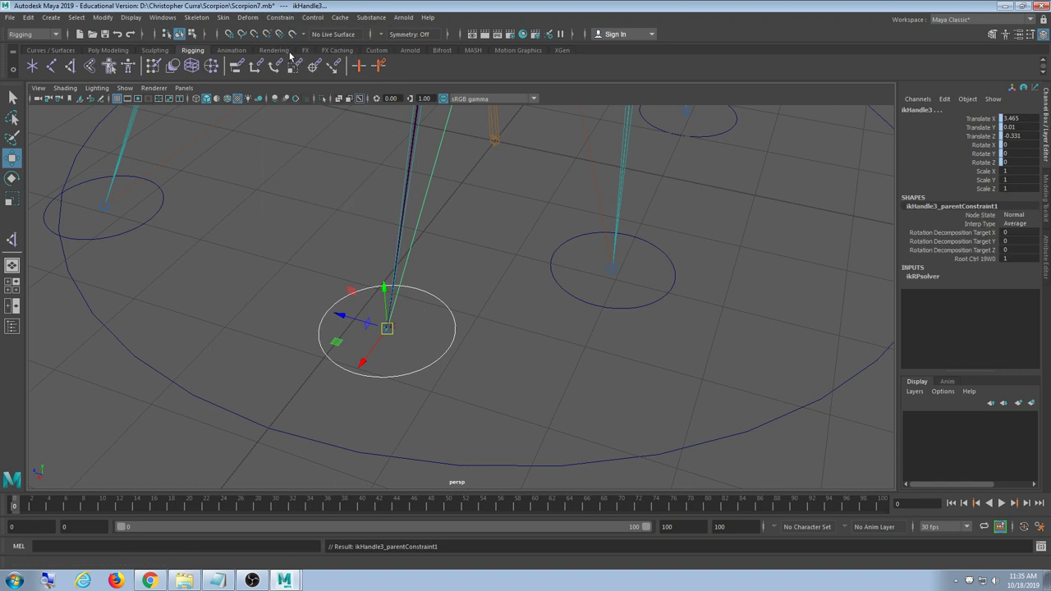
# Parent-constrain ikHandle5 to its foot circle RootCtrl20 on the following leg
pyautogui.keyDown('alt'); pyautogui.moveTo(822, 423); pyautogui.dragTo(609, 353); pyautogui.keyUp('alt')
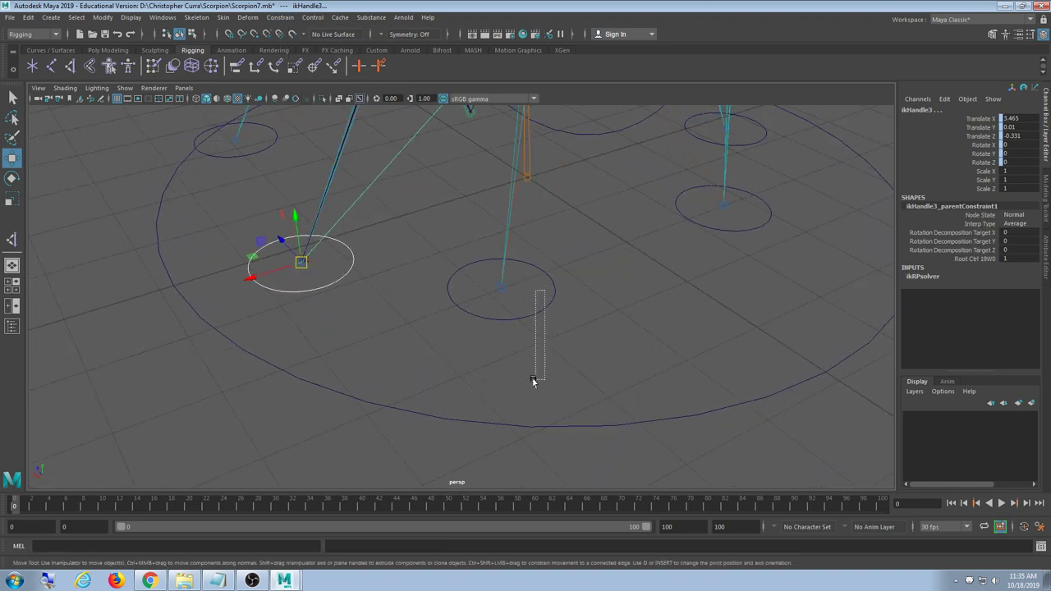
pyautogui.moveTo(533, 380); pyautogui.dragTo(598, 350)
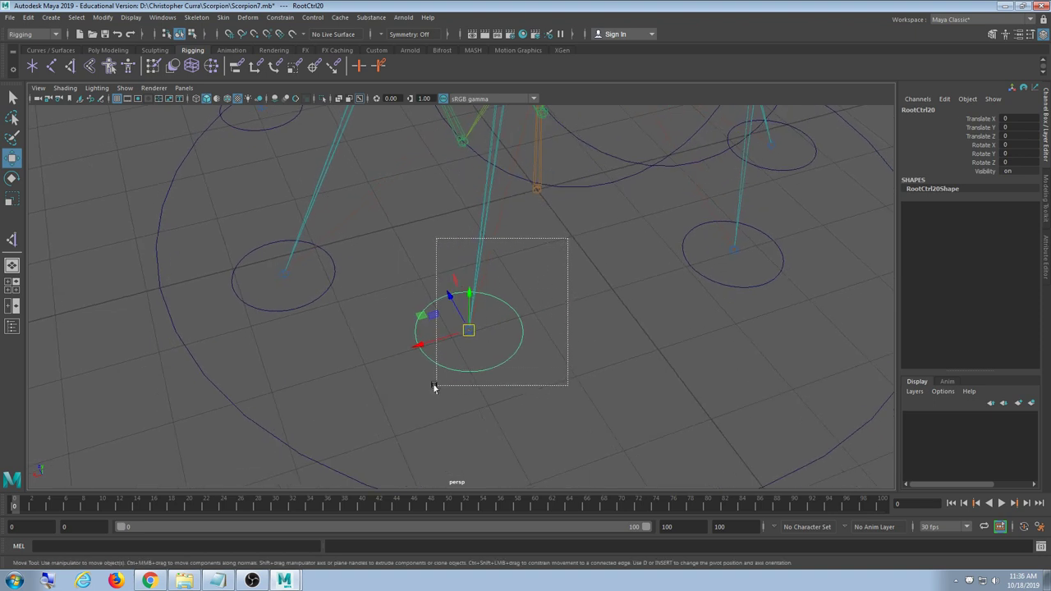
pyautogui.moveTo(412, 405); pyautogui.dragTo(385, 424)
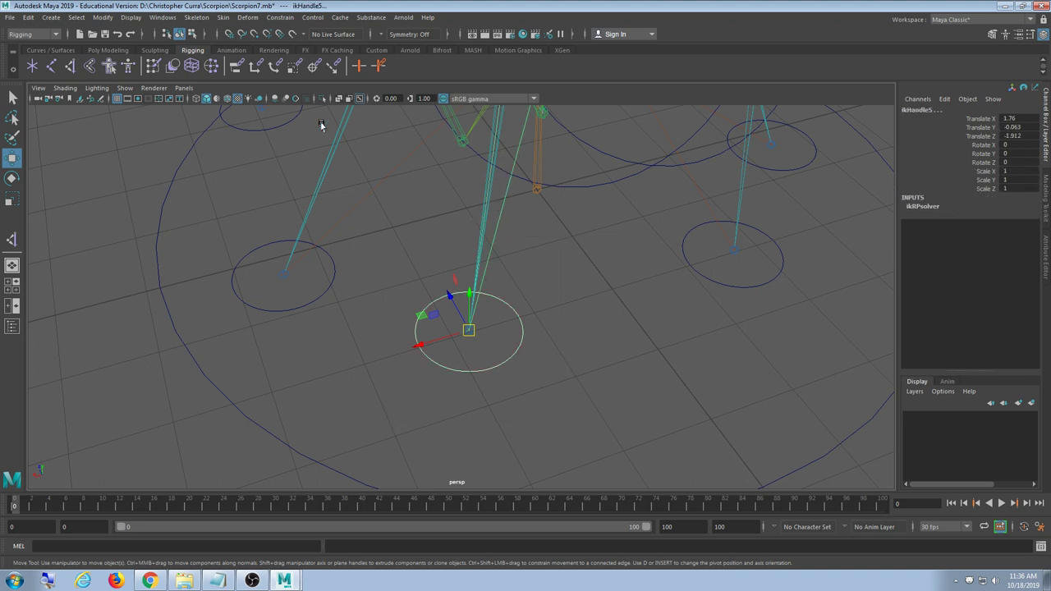
pyautogui.click(280, 18)
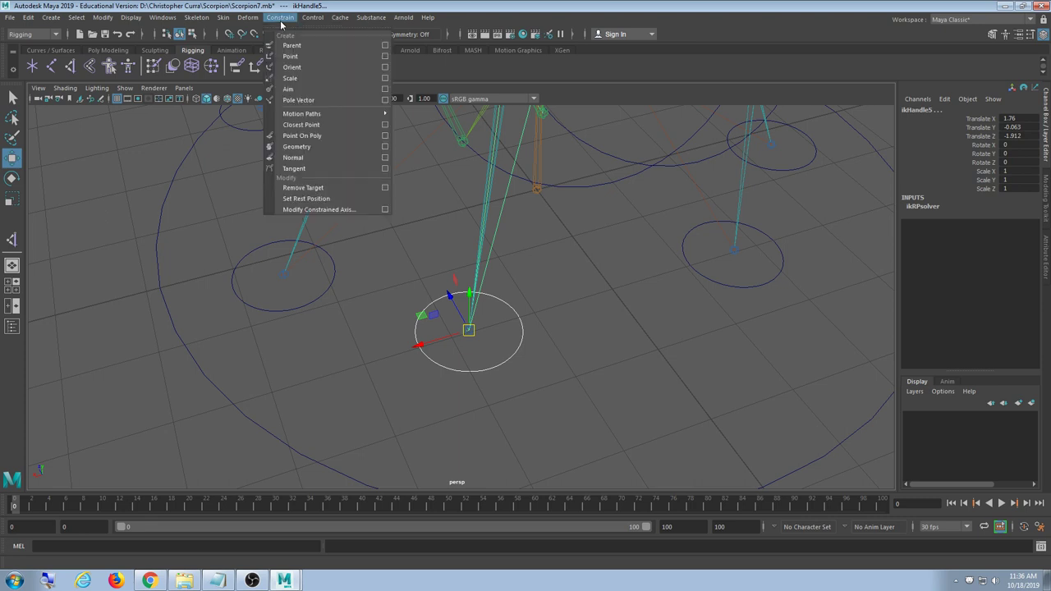
pyautogui.click(291, 46)
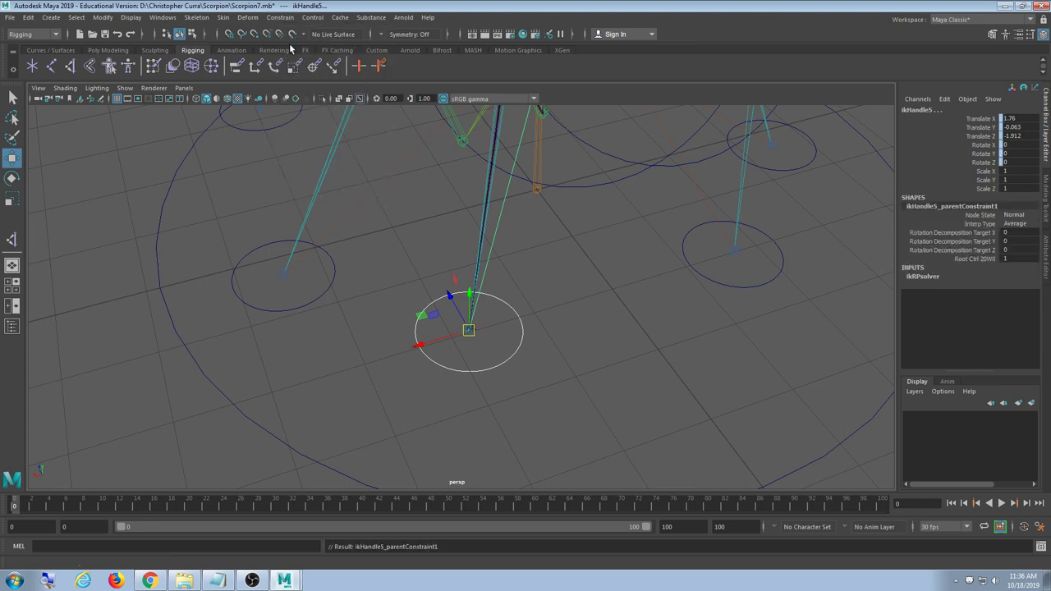
# Test the RootCtrl20 foot circle's parent constraint by moving the circle, and undo the move
pyautogui.click(533, 380)
pyautogui.click(469, 361)
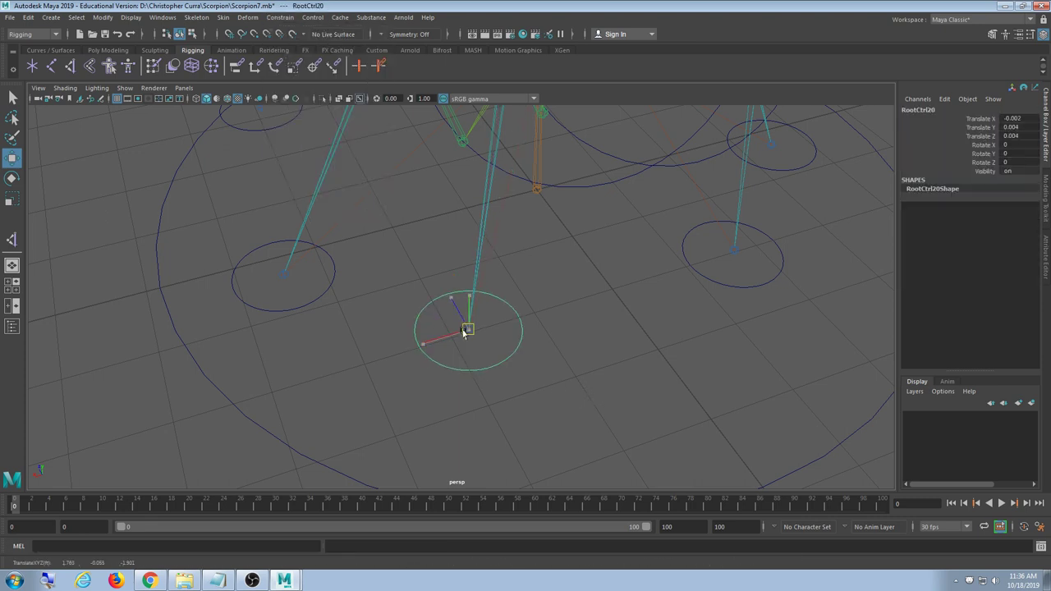
pyautogui.moveTo(466, 330); pyautogui.dragTo(533, 288)
pyautogui.hotkey('ctrl', 'z')
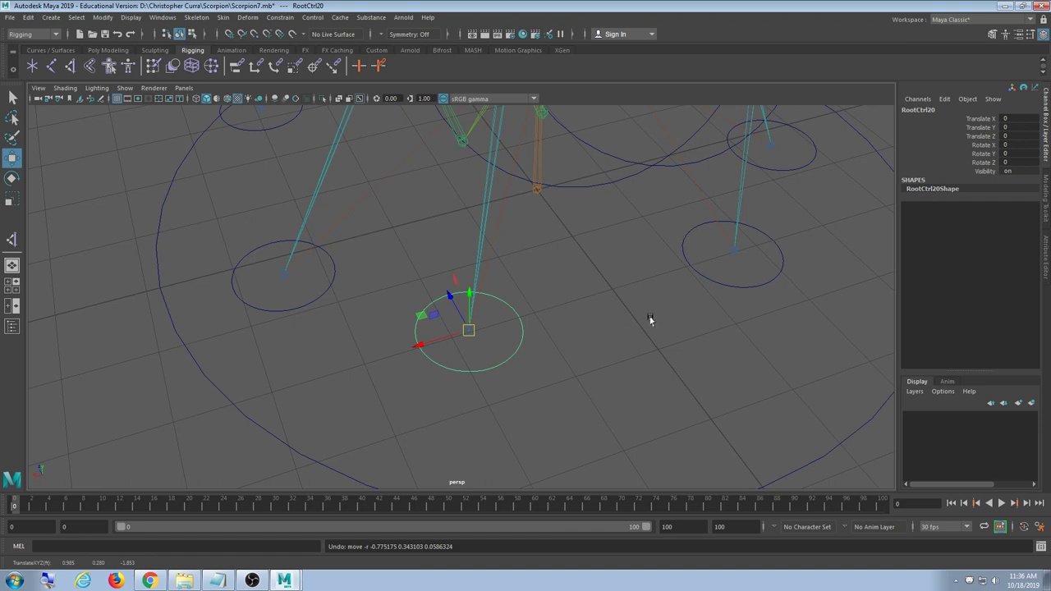
# Parent-constrain ikHandle6 to its foot circle RootCtrl21 on the next leg
pyautogui.keyDown('alt'); pyautogui.moveTo(649, 320); pyautogui.dragTo(522, 274, button='middle'); pyautogui.keyUp('alt')
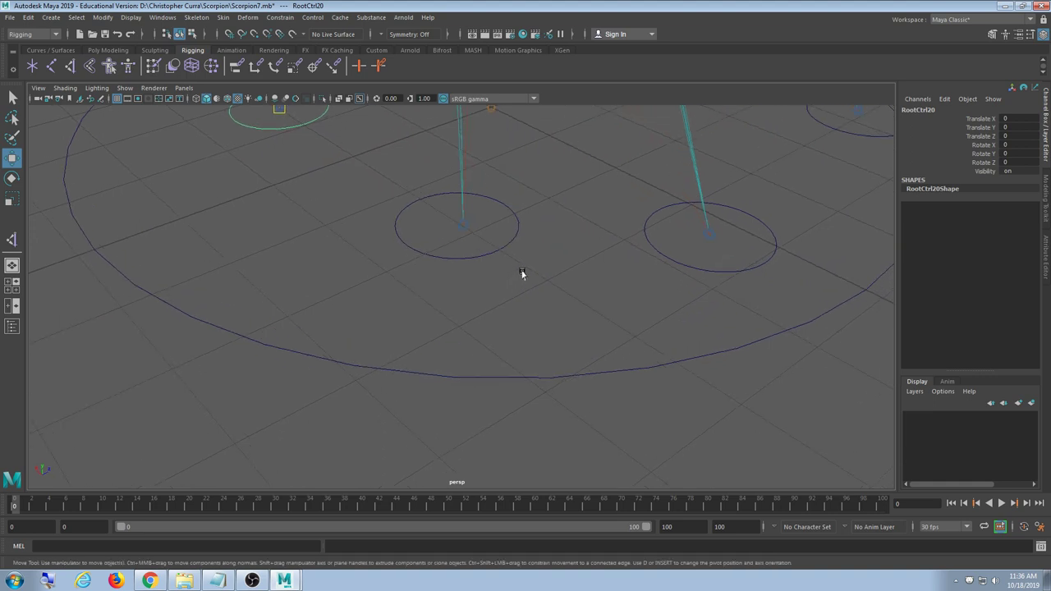
pyautogui.moveTo(487, 298); pyautogui.dragTo(488, 299)
pyautogui.keyDown('alt'); pyautogui.moveTo(488, 299); pyautogui.dragTo(526, 345, button='middle'); pyautogui.keyUp('alt')
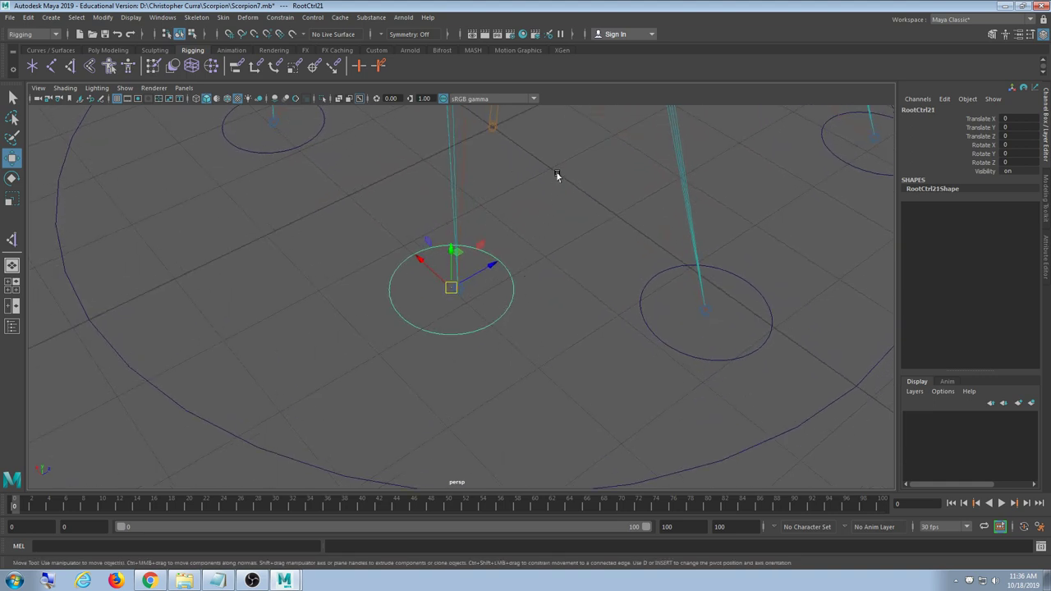
pyautogui.moveTo(535, 199); pyautogui.dragTo(332, 415)
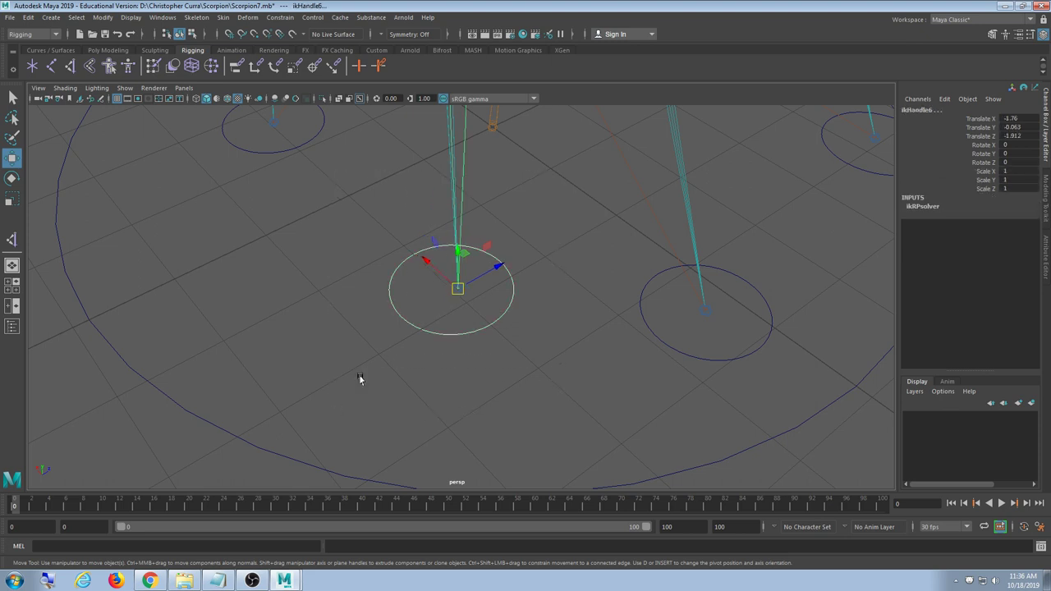
pyautogui.click(276, 17)
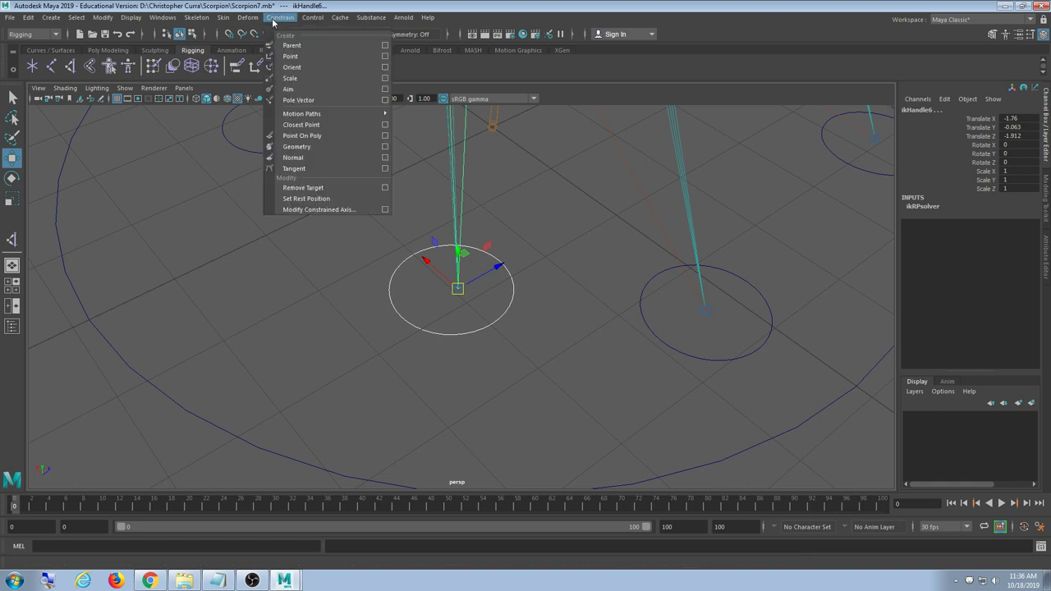
pyautogui.click(289, 48)
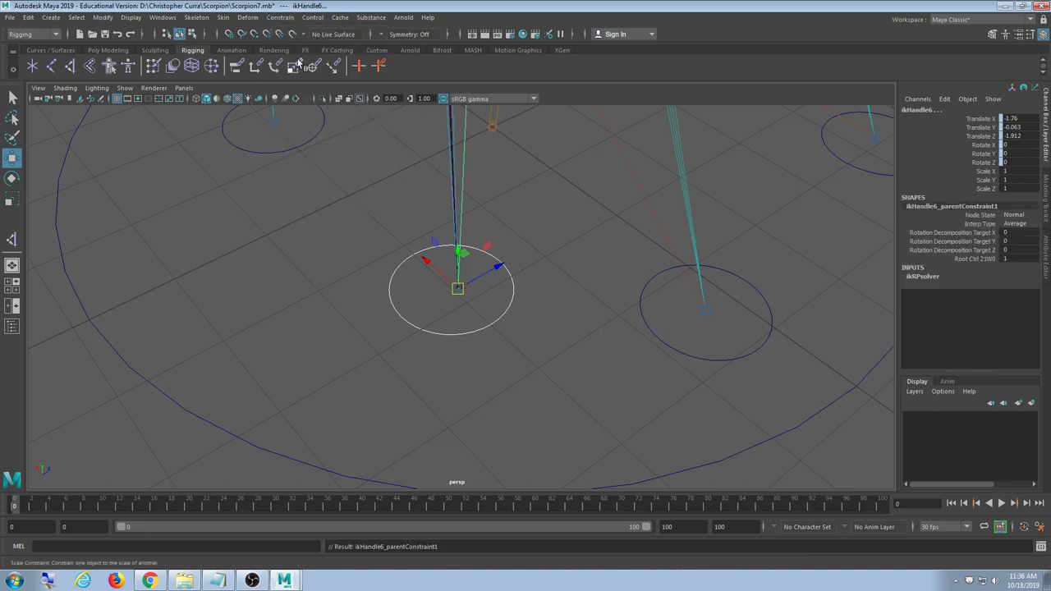
# Test the RootCtrl21 foot circle's parent constraint by moving the circle, and undo the move
pyautogui.keyDown('alt'); pyautogui.moveTo(603, 269); pyautogui.dragTo(547, 272); pyautogui.keyUp('alt')
pyautogui.click(449, 345)
pyautogui.moveTo(412, 308); pyautogui.dragTo(376, 349)
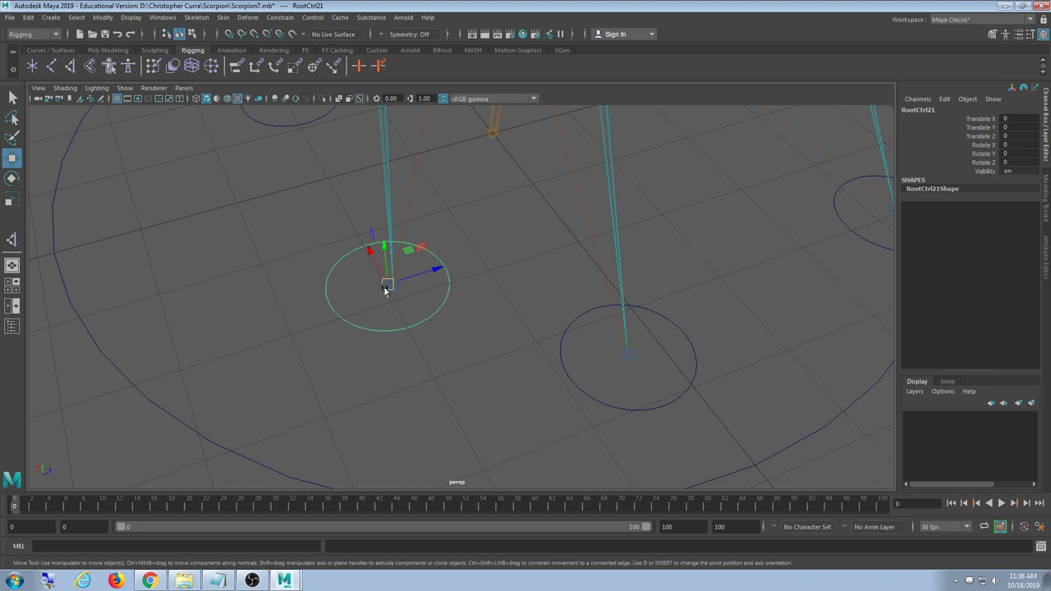
pyautogui.moveTo(386, 286); pyautogui.dragTo(317, 284)
pyautogui.hotkey('ctrl', 'z')
# Parent-constrain ikHandle4 to its foot circle RootCtrl22 on the middle leg
pyautogui.keyDown('alt'); pyautogui.moveTo(473, 359); pyautogui.dragTo(364, 395); pyautogui.keyUp('alt')
pyautogui.moveTo(381, 301); pyautogui.dragTo(380, 302)
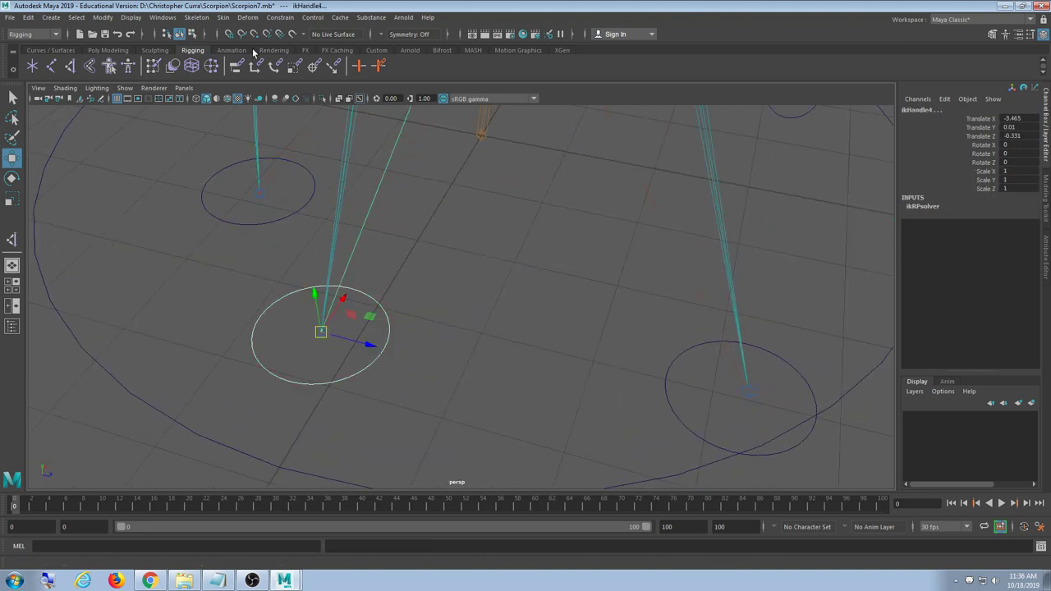
pyautogui.click(267, 18)
pyautogui.click(291, 42)
# Parent-constrain ikHandle2 to the foot circle of the last remaining leg
pyautogui.keyDown('alt'); pyautogui.moveTo(460, 265); pyautogui.dragTo(422, 275); pyautogui.keyUp('alt')
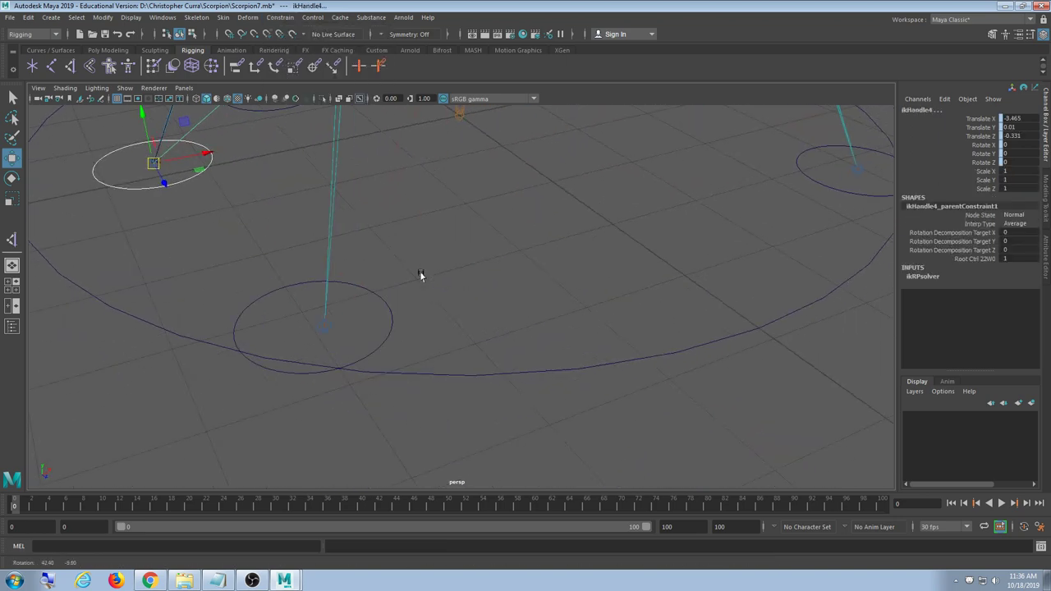
pyautogui.moveTo(366, 322); pyautogui.dragTo(392, 353)
pyautogui.keyDown('shift'); pyautogui.moveTo(379, 250); pyautogui.dragTo(345, 282); pyautogui.keyUp('shift')
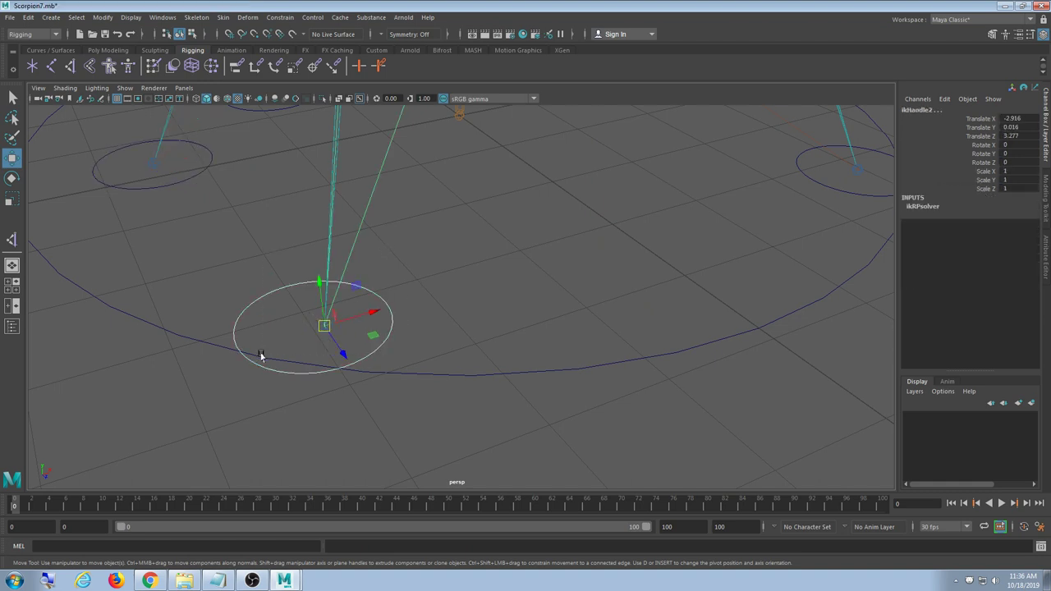
pyautogui.click(315, 17)
pyautogui.moveTo(279, 17)
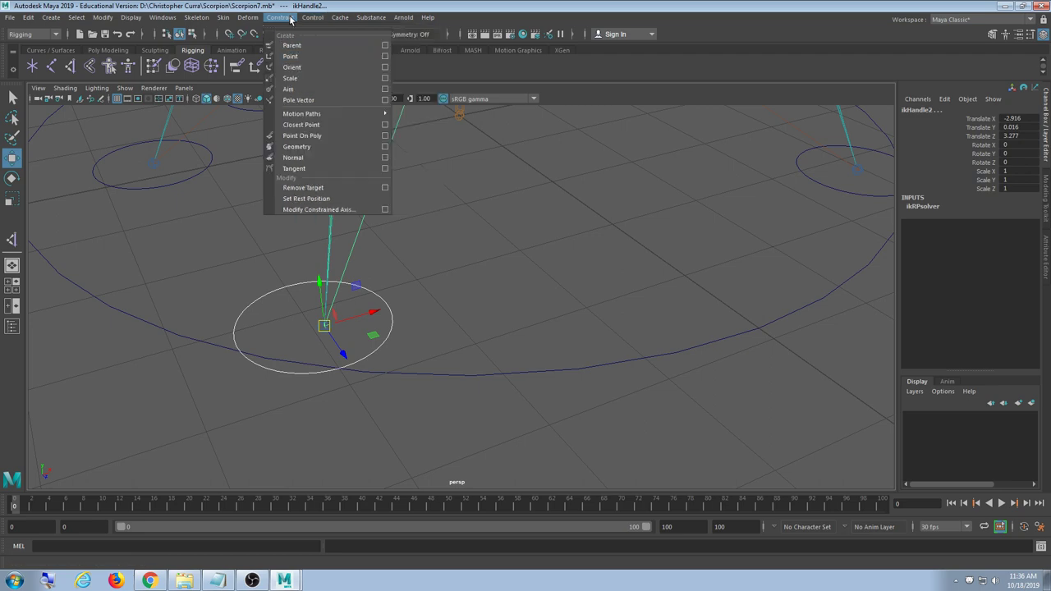
pyautogui.click(293, 45)
# Select all six foot circles around the scorpion, test the legs by moving them together, and undo the move
pyautogui.scroll(-10, 575, 305)
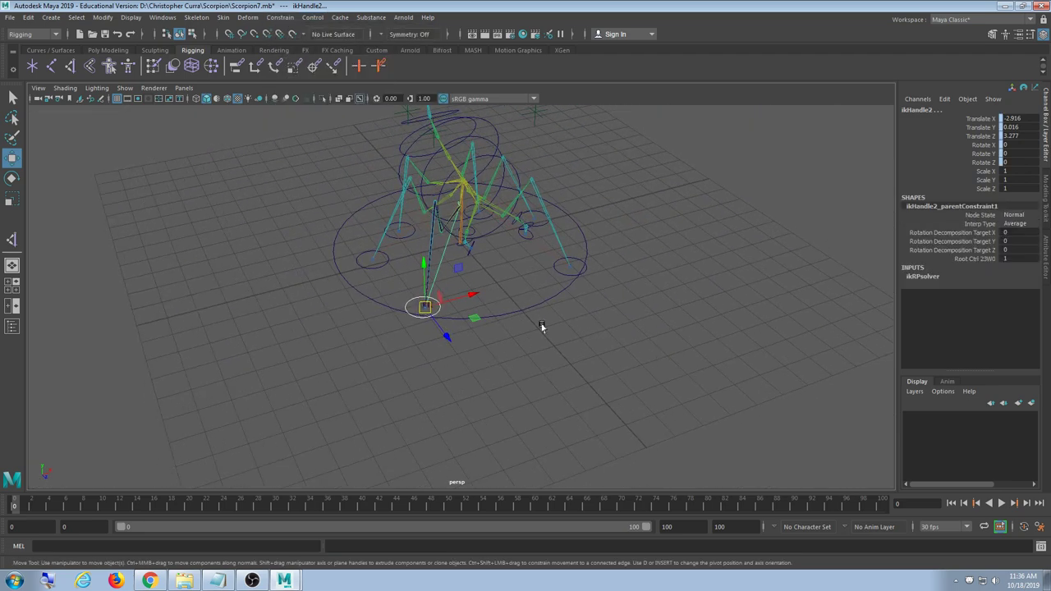
pyautogui.click(576, 399)
pyautogui.scroll(5, 516, 347)
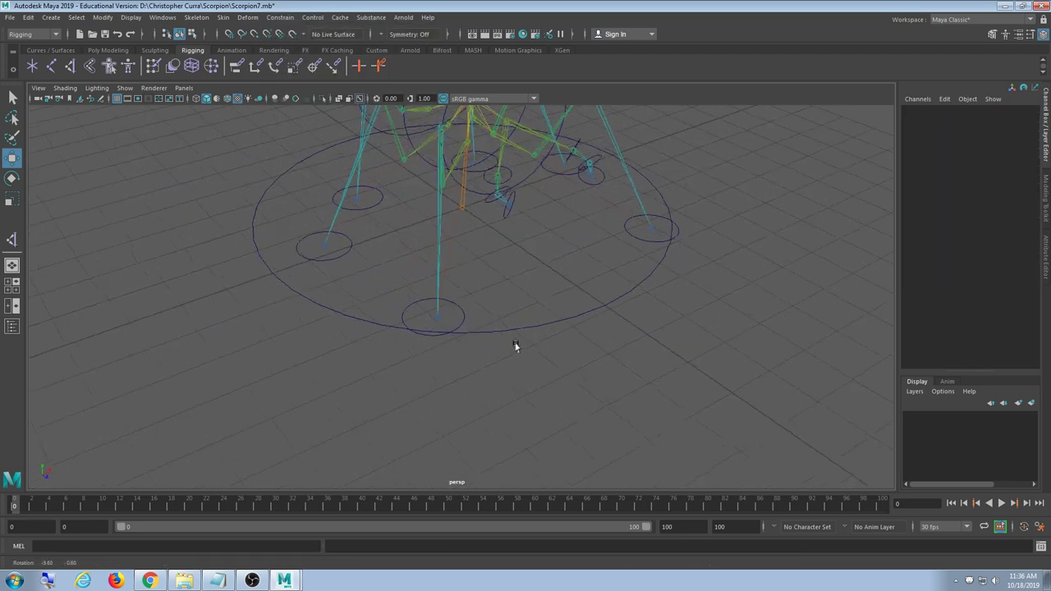
pyautogui.click(465, 314)
pyautogui.keyDown('alt'); pyautogui.moveTo(465, 313); pyautogui.dragTo(493, 343); pyautogui.keyUp('alt')
pyautogui.keyDown('shift'); pyautogui.click(372, 299); pyautogui.keyUp('shift')
pyautogui.keyDown('alt'); pyautogui.moveTo(372, 299); pyautogui.dragTo(502, 313); pyautogui.keyUp('alt')
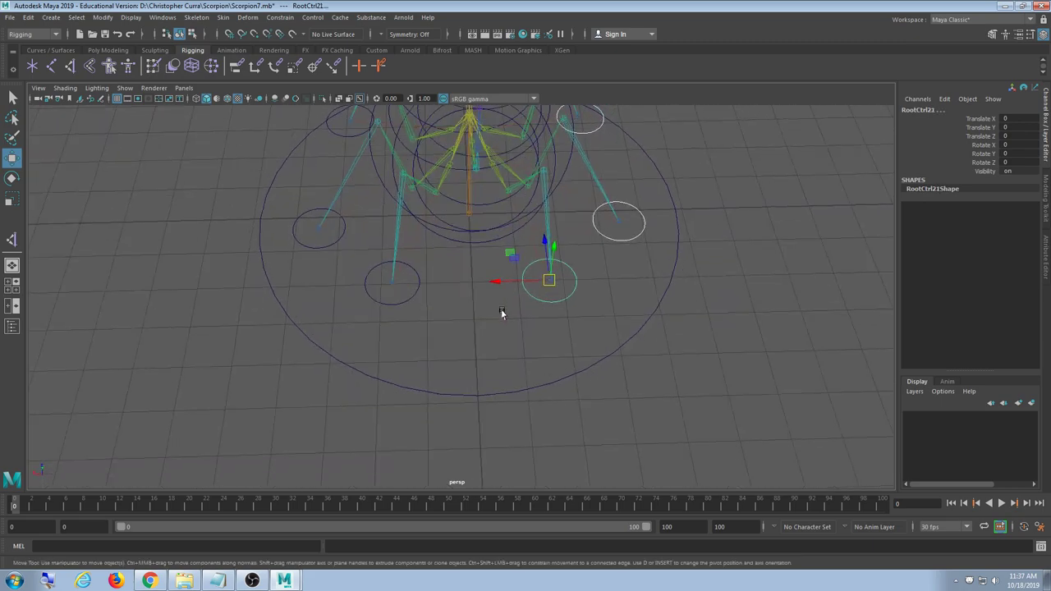
pyautogui.click(390, 306)
pyautogui.keyDown('alt'); pyautogui.moveTo(390, 306); pyautogui.dragTo(446, 342); pyautogui.keyUp('alt')
pyautogui.click(394, 339)
pyautogui.keyDown('shift'); pyautogui.click(341, 340); pyautogui.keyUp('shift')
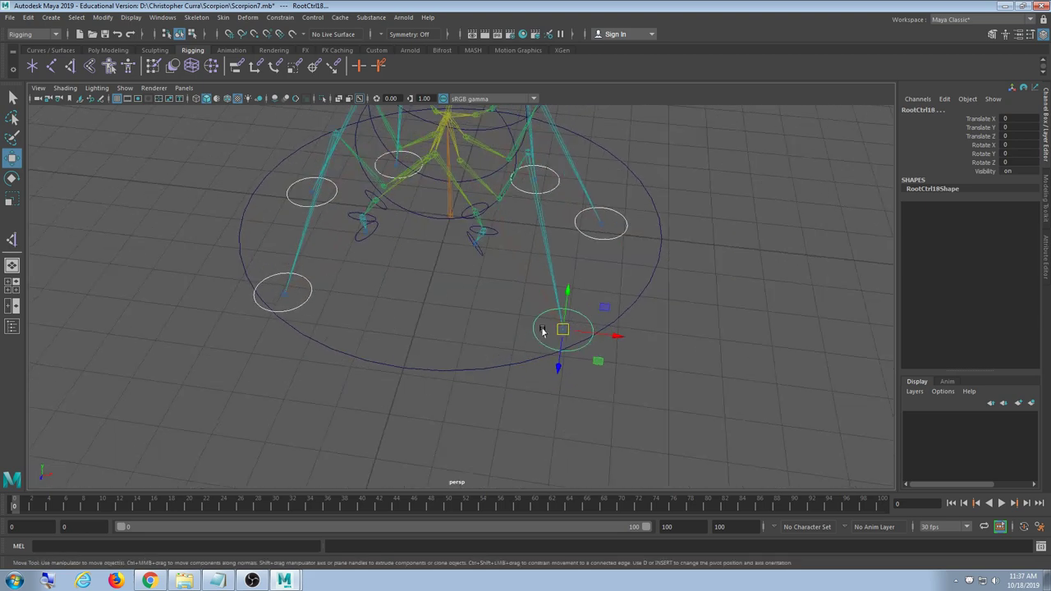
pyautogui.moveTo(562, 331); pyautogui.dragTo(490, 343)
pyautogui.hotkey('ctrl', 'z')
# Turn the display of polygons back on in the perspective view to show the scorpion mesh
pyautogui.keyDown('alt'); pyautogui.moveTo(581, 374); pyautogui.dragTo(534, 387); pyautogui.keyUp('alt')
pyautogui.click(125, 87)
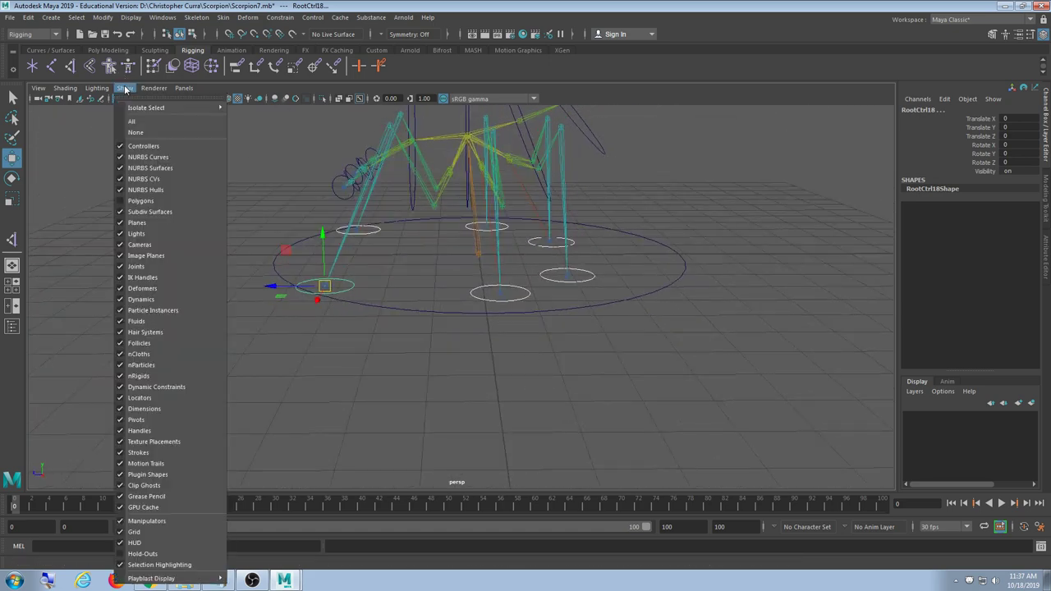
pyautogui.click(156, 197)
# Test the mesh deformation by moving all six foot circles together in several directions, undoing each move
pyautogui.keyDown('alt'); pyautogui.moveTo(423, 327); pyautogui.dragTo(503, 430, button='middle'); pyautogui.keyUp('alt')
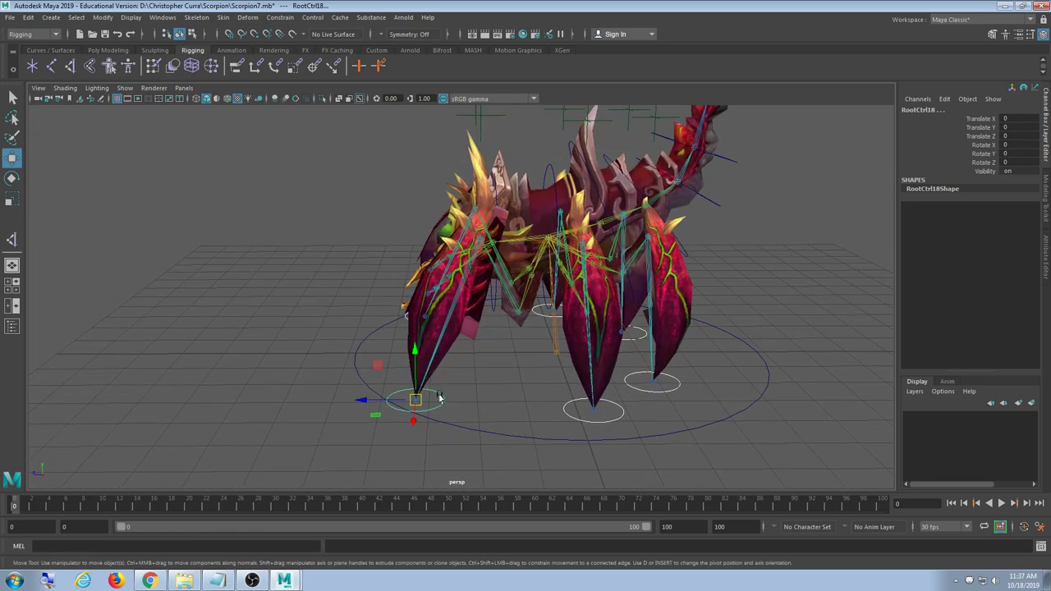
pyautogui.moveTo(415, 400); pyautogui.dragTo(446, 460)
pyautogui.hotkey('ctrl', 'z')
pyautogui.keyDown('alt'); pyautogui.moveTo(276, 437); pyautogui.dragTo(415, 441); pyautogui.keyUp('alt')
pyautogui.keyDown('alt'); pyautogui.moveTo(416, 441); pyautogui.dragTo(368, 417, button='middle'); pyautogui.keyUp('alt')
pyautogui.moveTo(591, 345); pyautogui.dragTo(625, 428)
pyautogui.hotkey('ctrl', 'z')
pyautogui.keyDown('alt'); pyautogui.moveTo(725, 347); pyautogui.dragTo(618, 340); pyautogui.keyUp('alt')
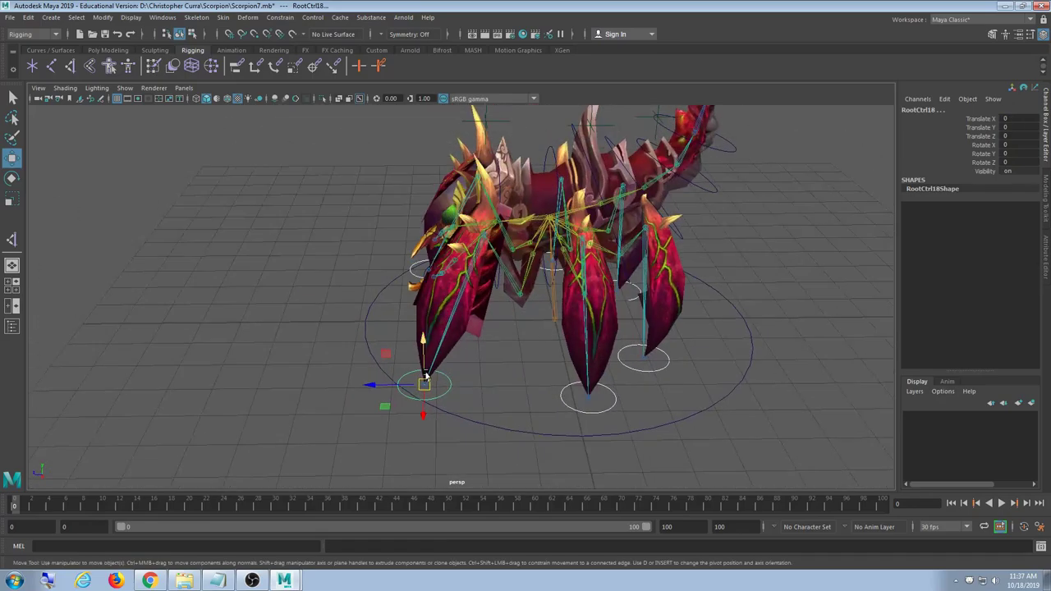
pyautogui.moveTo(425, 376); pyautogui.dragTo(369, 335)
pyautogui.hotkey('ctrl', 'z')
# Test the RootCtrl18 and RootCtrl20 foot circles individually, moving each one and undoing the move
pyautogui.click(350, 477)
pyautogui.click(437, 391)
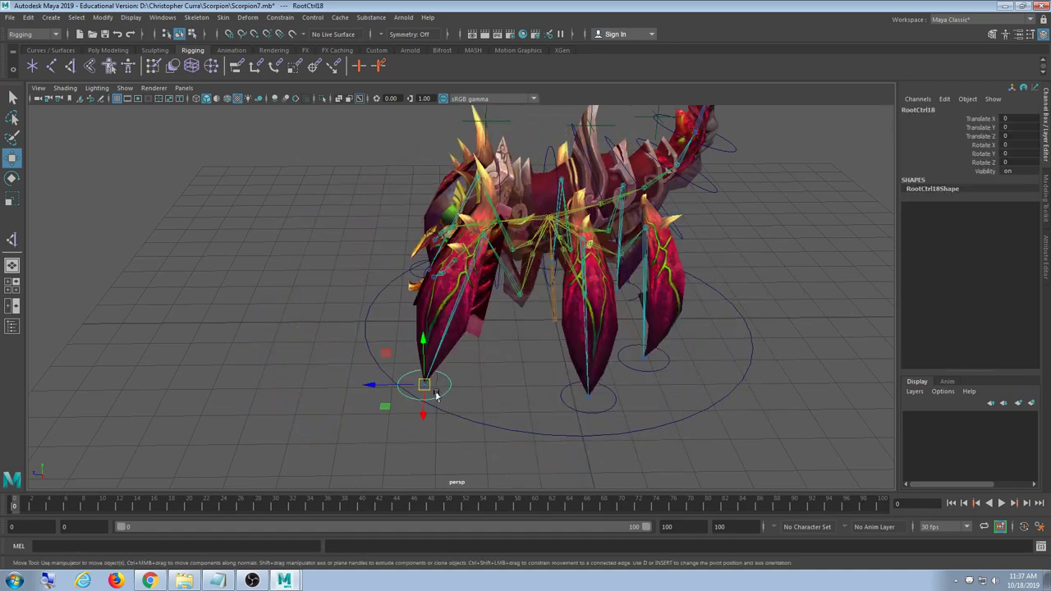
pyautogui.moveTo(436, 395); pyautogui.dragTo(399, 383)
pyautogui.hotkey('ctrl', 'z')
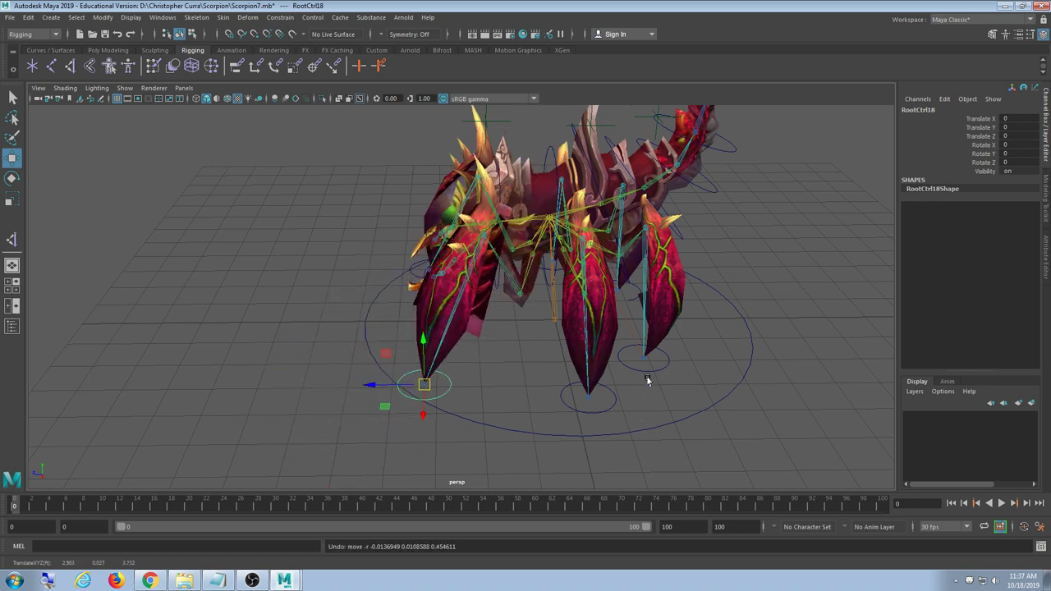
pyautogui.click(648, 378)
pyautogui.moveTo(646, 359); pyautogui.dragTo(714, 347)
pyautogui.hotkey('ctrl', 'z')
# Test the three foot circles on the opposite side of the scorpion one by one, undoing each move
pyautogui.keyDown('alt'); pyautogui.moveTo(345, 329); pyautogui.dragTo(624, 328); pyautogui.keyUp('alt')
pyautogui.keyDown('alt'); pyautogui.moveTo(361, 315); pyautogui.dragTo(463, 344, button='middle'); pyautogui.keyUp('alt')
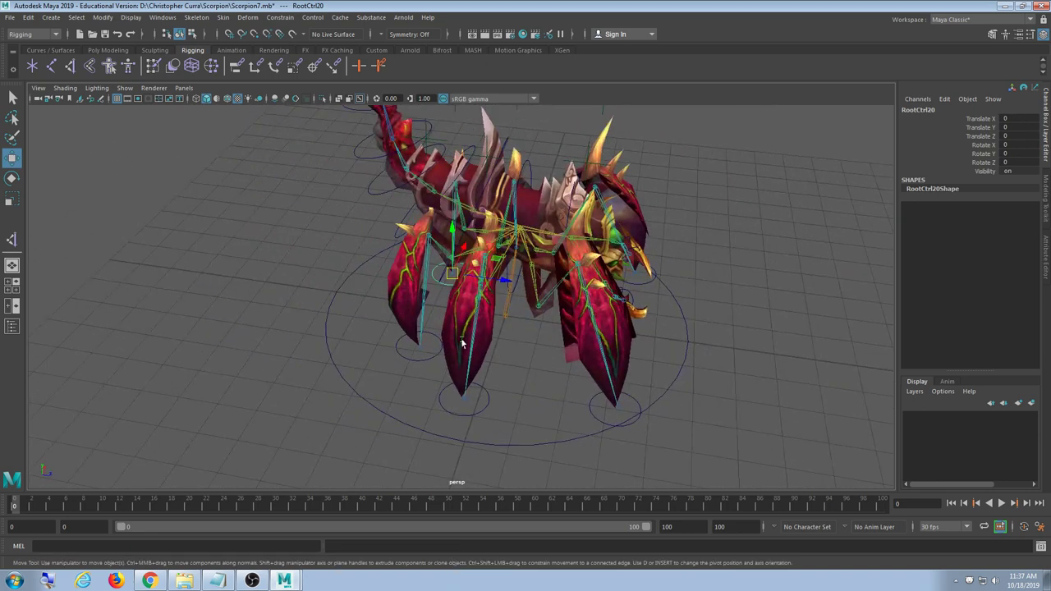
pyautogui.click(427, 362)
pyautogui.keyDown('alt'); pyautogui.moveTo(416, 345); pyautogui.dragTo(356, 375); pyautogui.keyUp('alt')
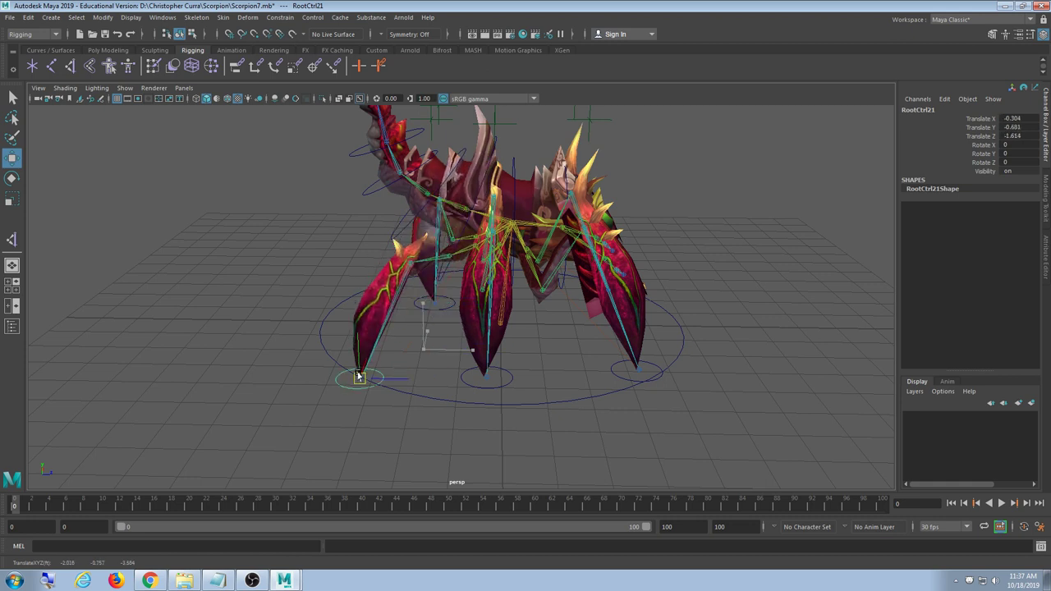
pyautogui.hotkey('ctrl', 'z')
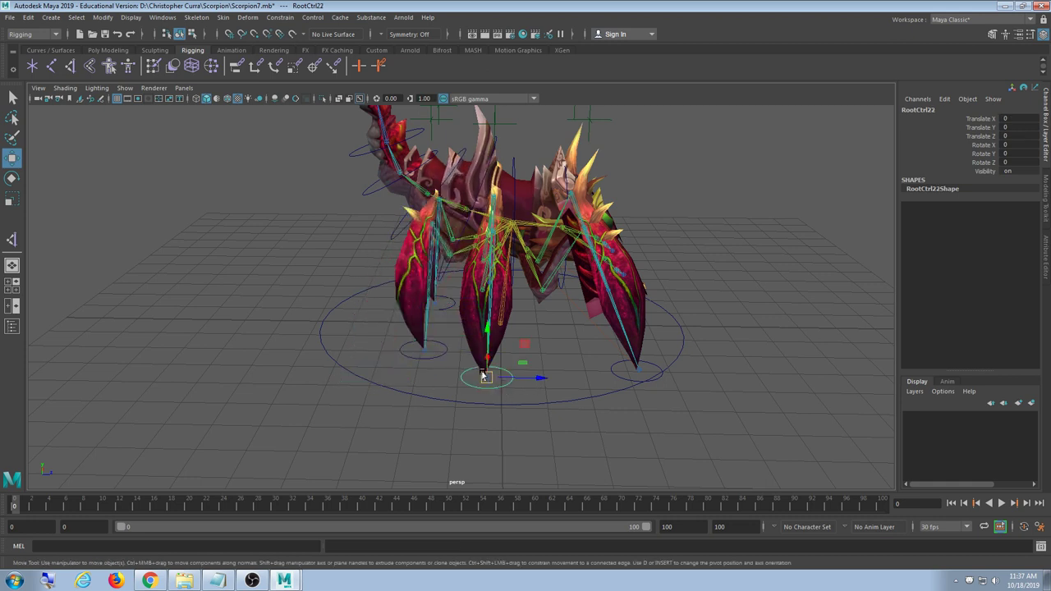
pyautogui.moveTo(484, 376); pyautogui.dragTo(554, 390)
pyautogui.hotkey('ctrl', 'z')
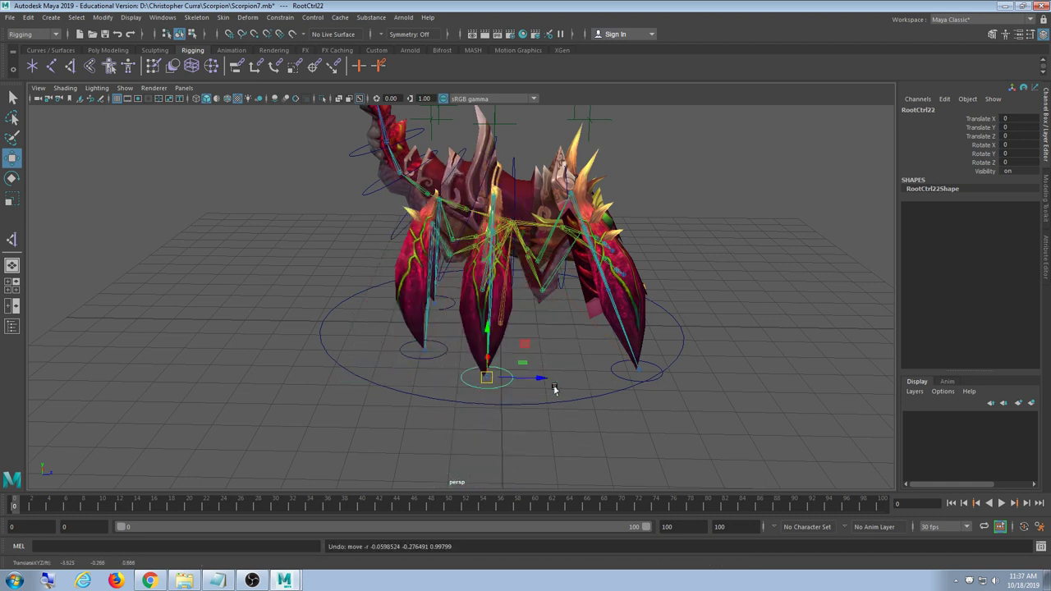
pyautogui.click(616, 379)
pyautogui.moveTo(634, 370); pyautogui.dragTo(737, 447)
pyautogui.hotkey('ctrl', 'z')
# Try parenting the tail-tip control circle to the RootCtrl2 circle below it, undo the parenting, and clear the selection
pyautogui.click(763, 296)
pyautogui.keyDown('alt'); pyautogui.moveTo(763, 297); pyautogui.dragTo(529, 346); pyautogui.keyUp('alt')
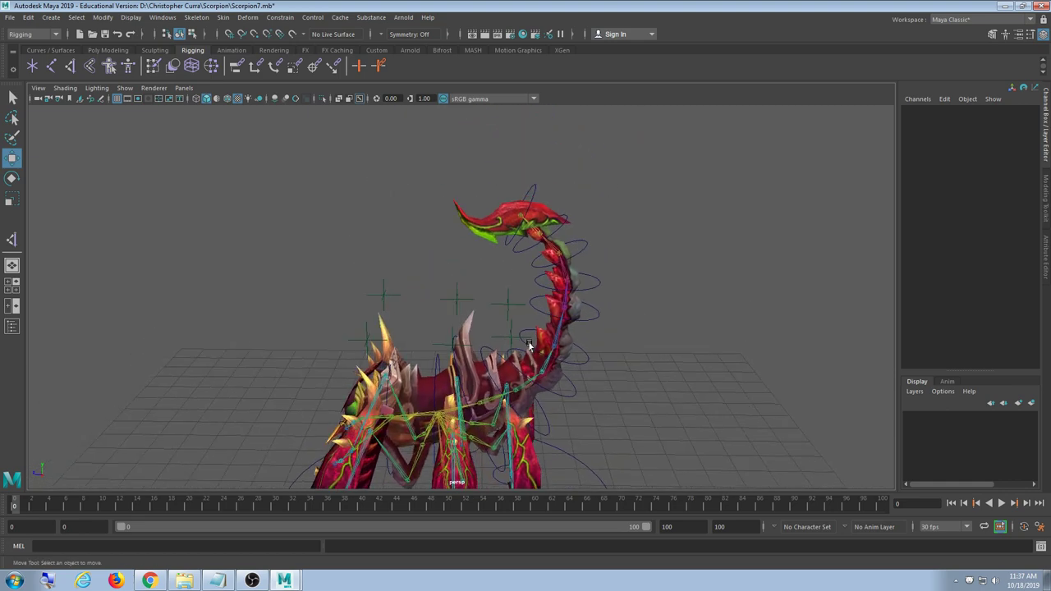
pyautogui.click(535, 194)
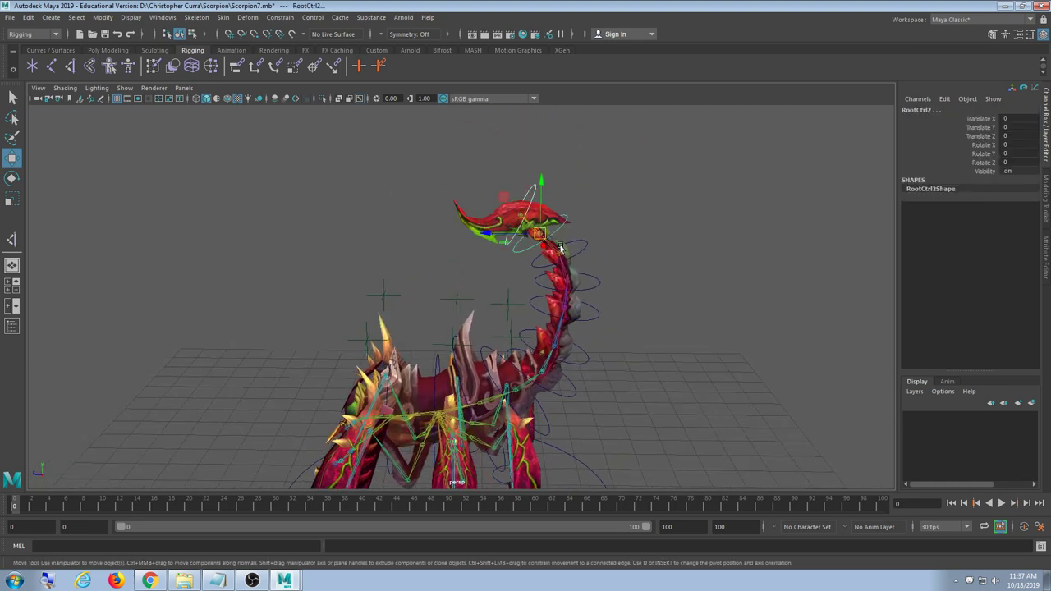
pyautogui.press('p')
pyautogui.keyDown('alt'); pyautogui.moveTo(586, 294); pyautogui.dragTo(590, 299); pyautogui.keyUp('alt')
pyautogui.hotkey('ctrl', 'z')
pyautogui.keyDown('alt'); pyautogui.moveTo(571, 352); pyautogui.dragTo(457, 379, button='middle'); pyautogui.keyUp('alt')
pyautogui.scroll(3, 537, 403)
pyautogui.scroll(1, 534, 402)
pyautogui.scroll(1, 495, 385)
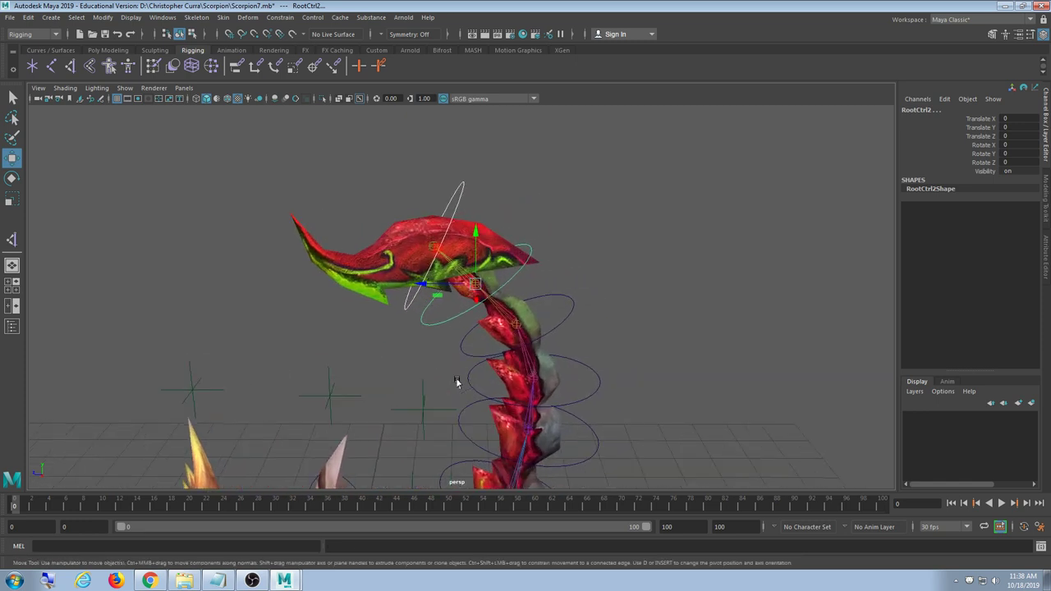
pyautogui.click(578, 206)
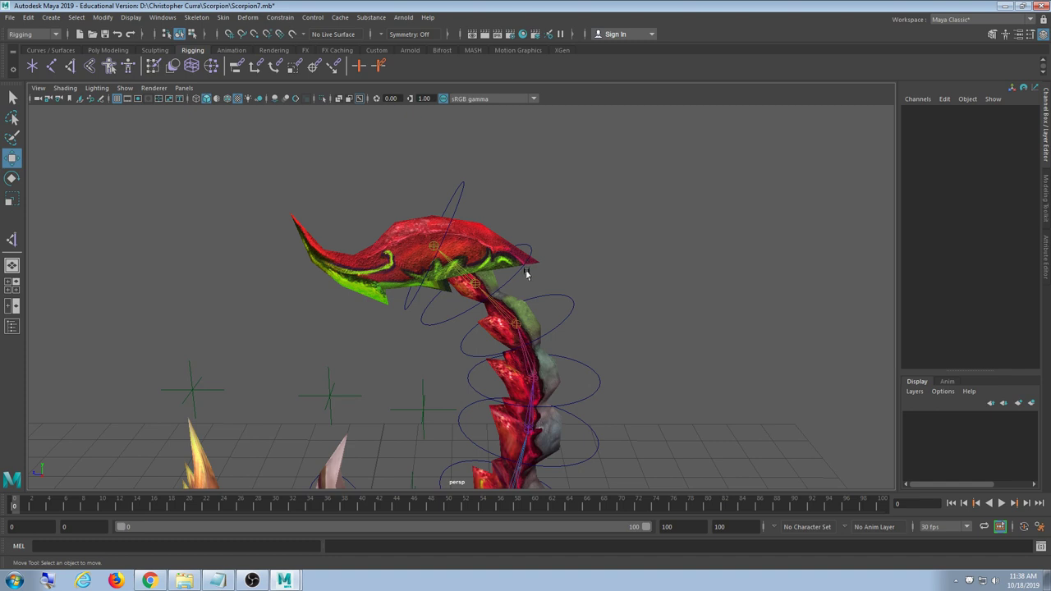
# Open the Hypergraph Hierarchy and frame the RootCtrl2 tail control circle in it
pyautogui.keyDown('alt'); pyautogui.moveTo(507, 284); pyautogui.dragTo(456, 271, button='middle'); pyautogui.keyUp('alt')
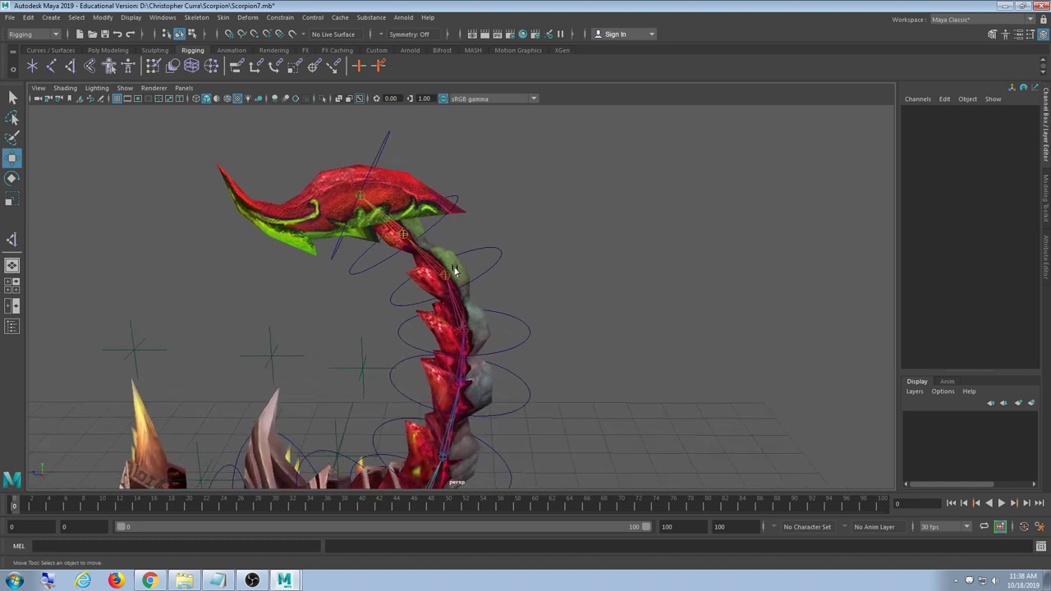
pyautogui.click(161, 18)
pyautogui.moveTo(206, 55)
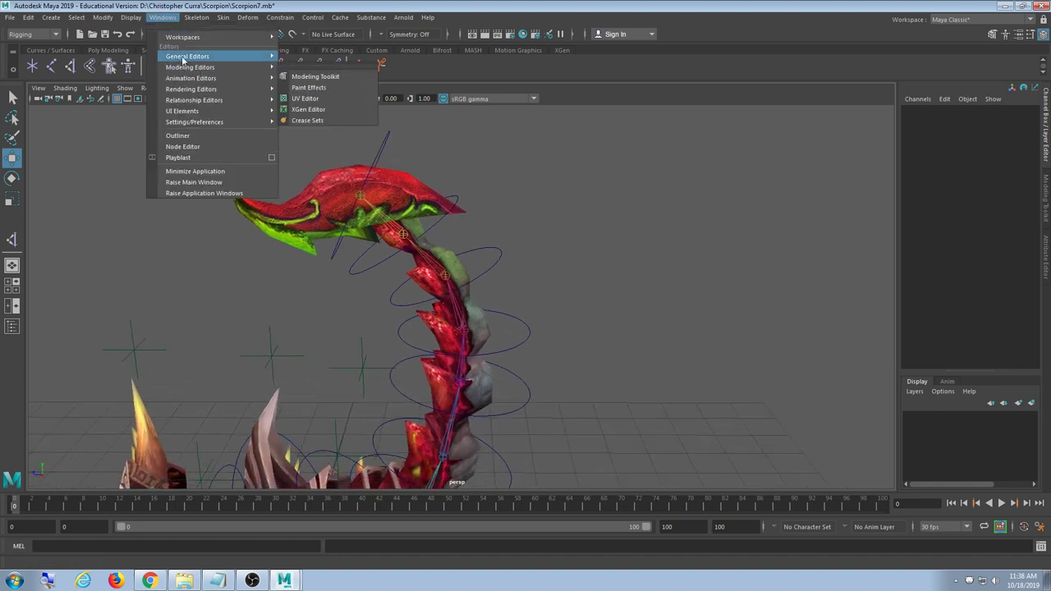
pyautogui.click(332, 111)
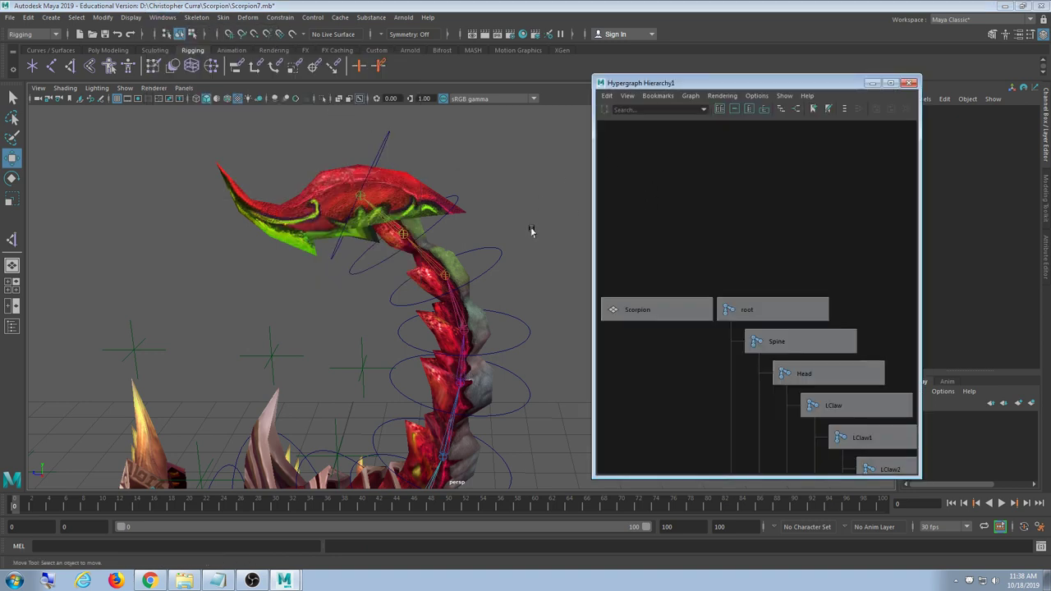
pyautogui.keyDown('alt'); pyautogui.moveTo(530, 231); pyautogui.dragTo(469, 253); pyautogui.keyUp('alt')
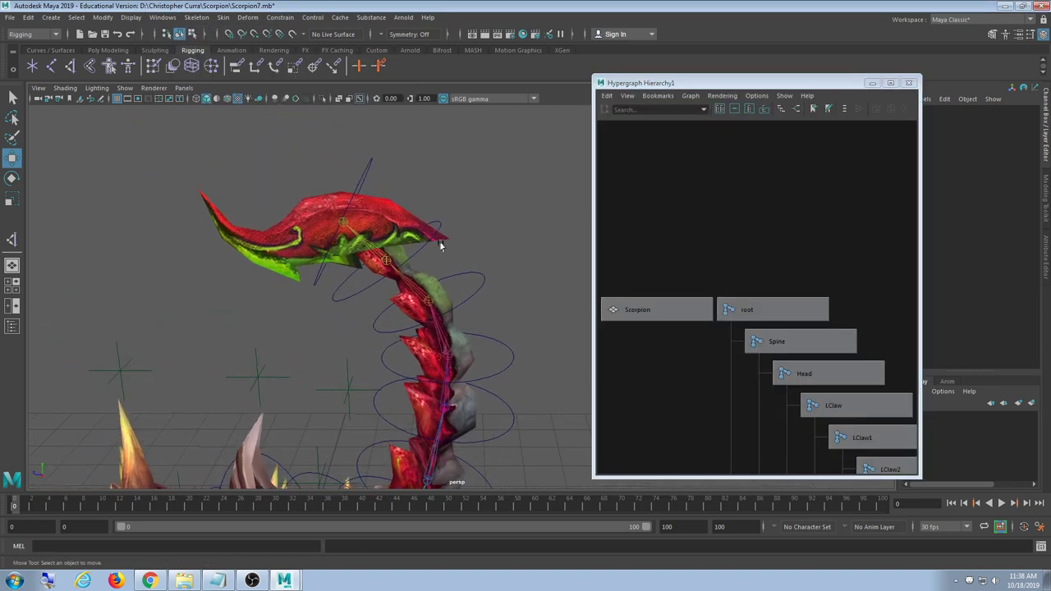
pyautogui.click(411, 257)
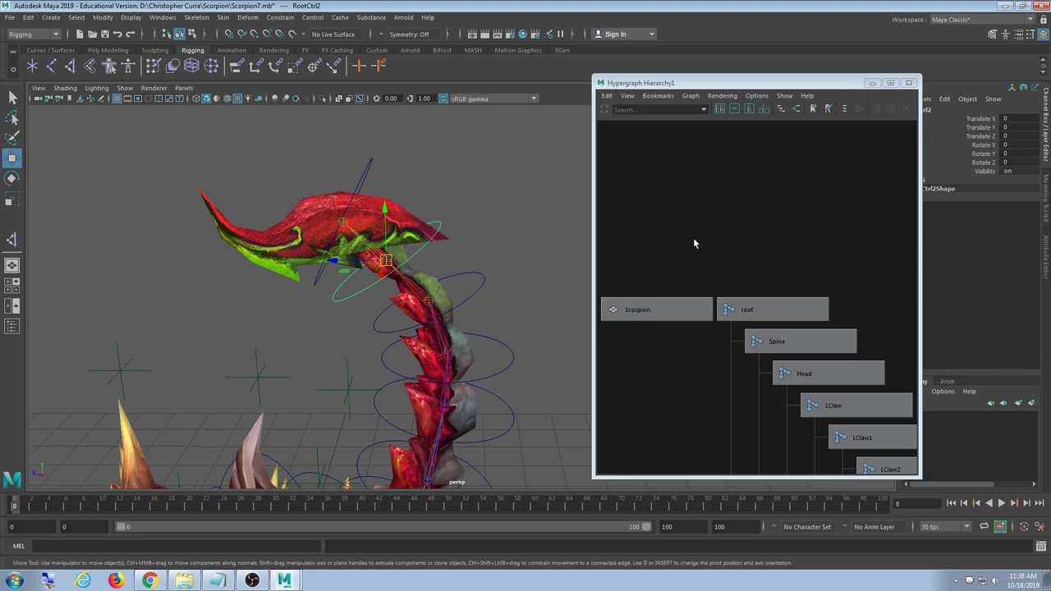
pyautogui.press('f')
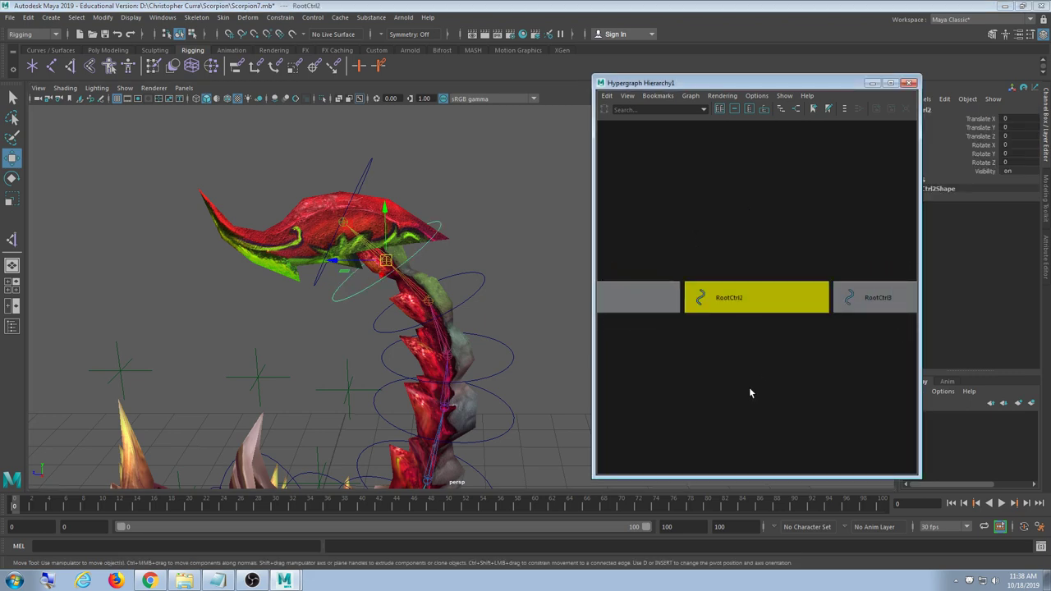
# Try grouping the tail-tip control circle RootCtrl1 on its own and frame its group in the Hypergraph
pyautogui.keyDown('alt'); pyautogui.moveTo(373, 298); pyautogui.dragTo(399, 293, button='middle'); pyautogui.keyUp('alt')
pyautogui.click(430, 127)
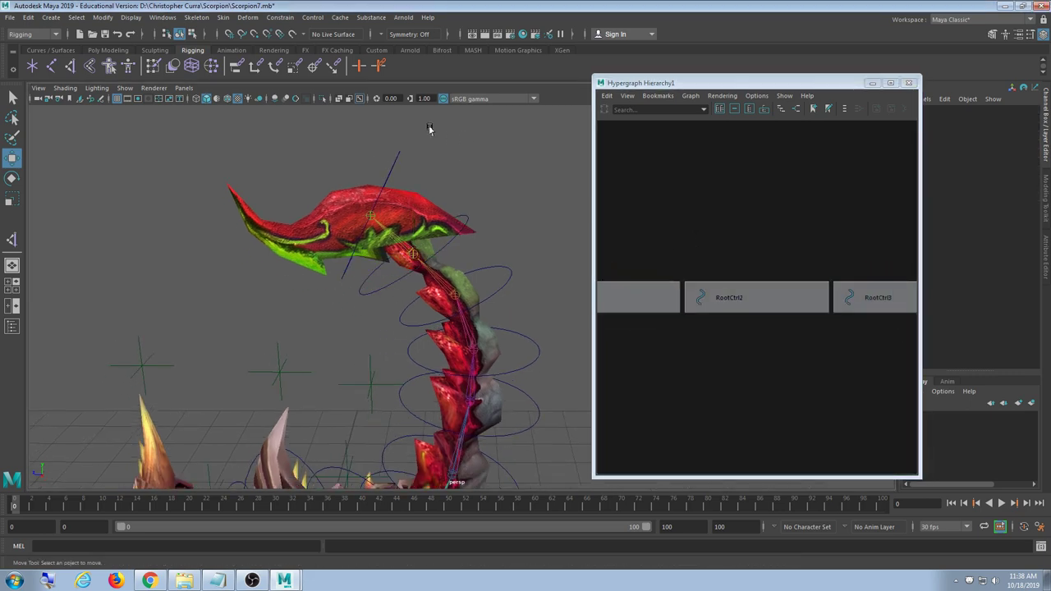
pyautogui.moveTo(423, 129); pyautogui.dragTo(391, 161)
pyautogui.keyDown('alt'); pyautogui.moveTo(478, 219); pyautogui.dragTo(398, 174); pyautogui.keyUp('alt')
pyautogui.press('f')
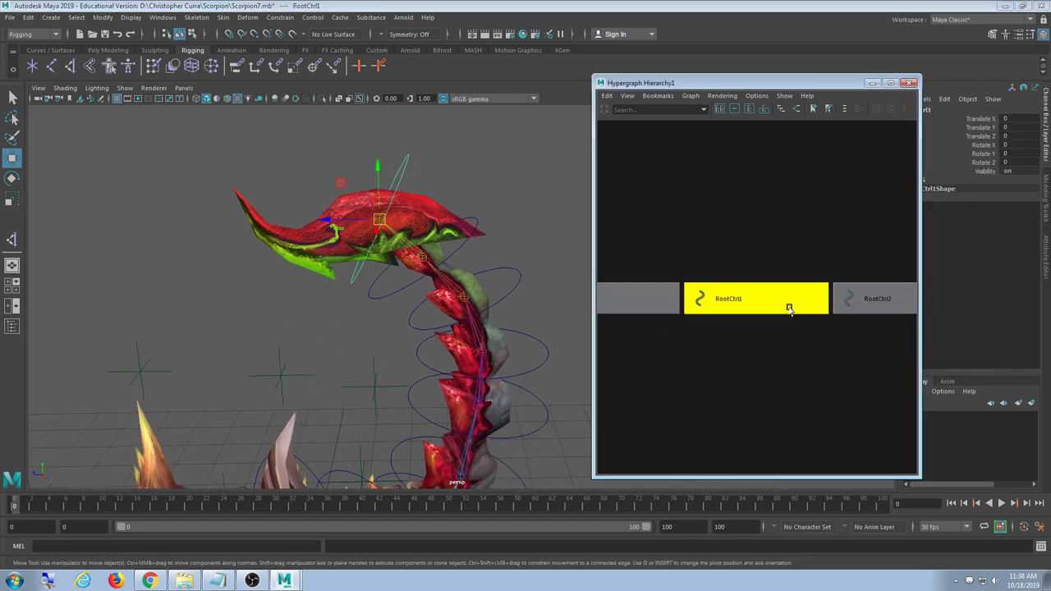
pyautogui.hotkey('ctrl', 'g')
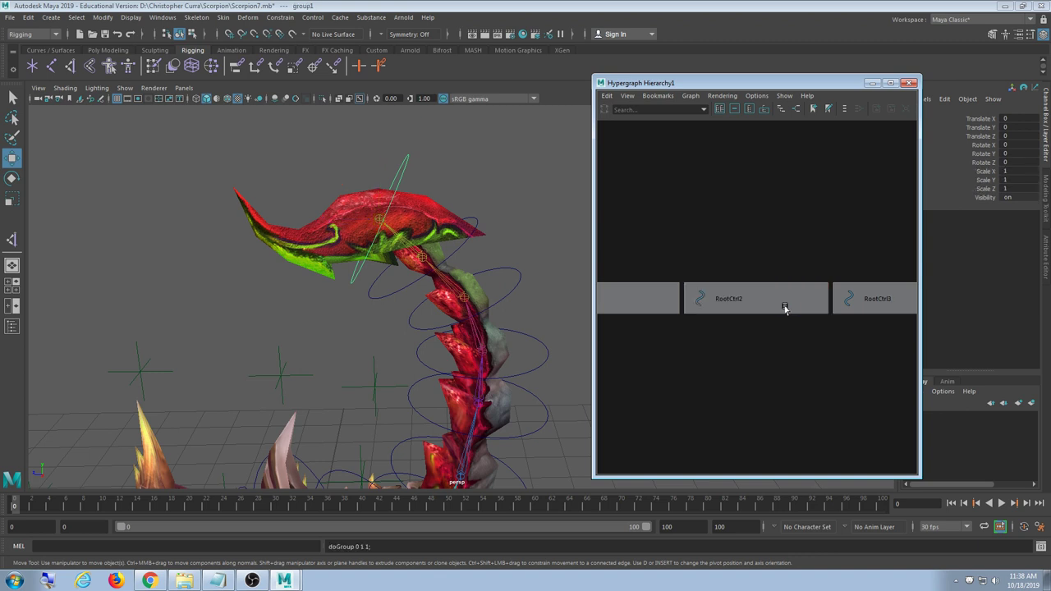
pyautogui.press('f')
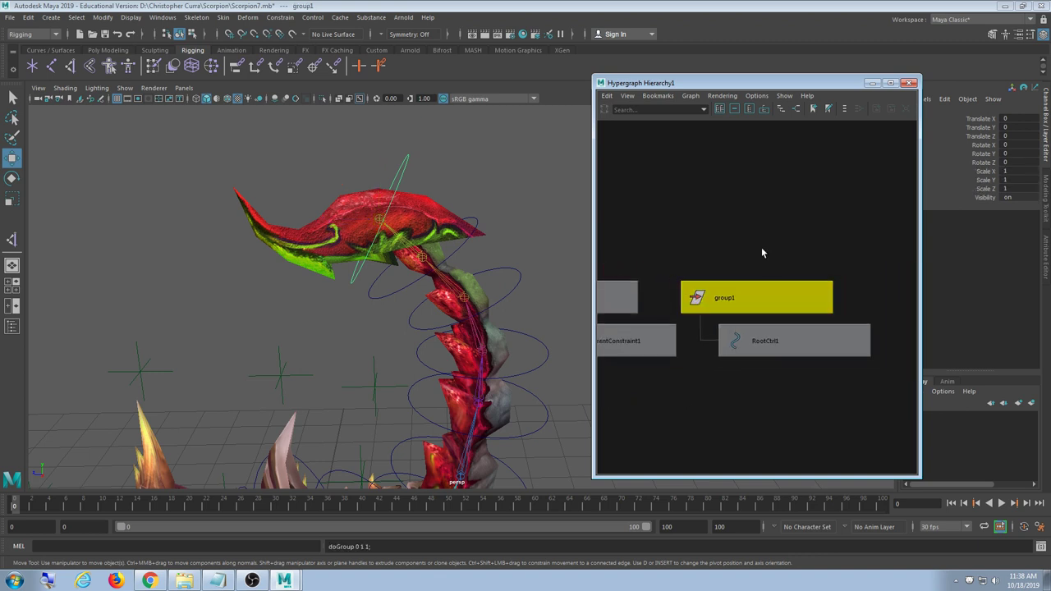
pyautogui.click(760, 248)
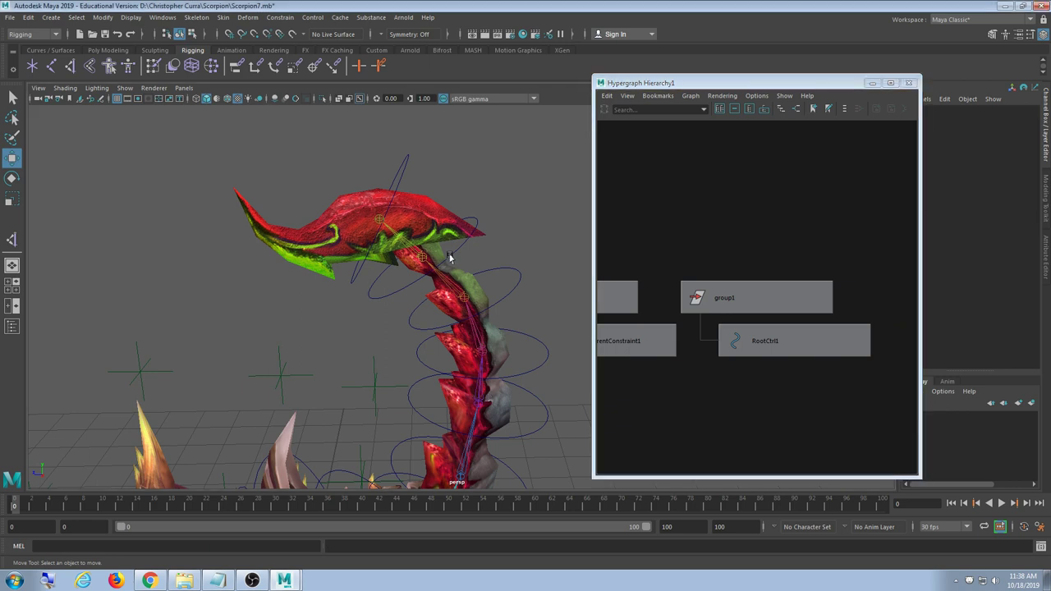
# Try parent-constraining the tail-tip circle's group to the RootCtrl2 circle
pyautogui.click(399, 181)
pyautogui.click(645, 210)
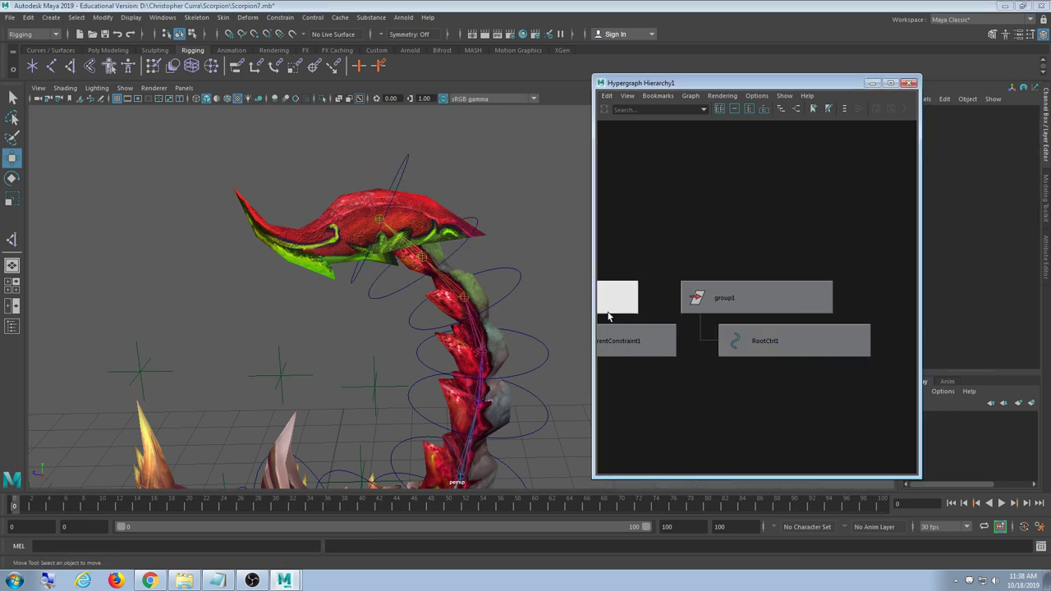
pyautogui.click(715, 299)
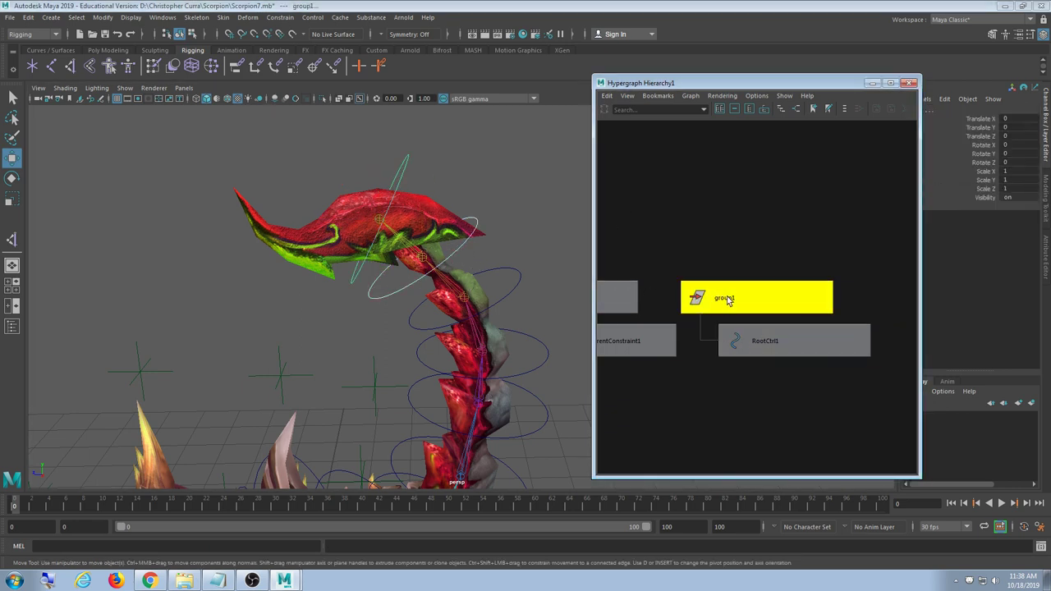
pyautogui.click(281, 17)
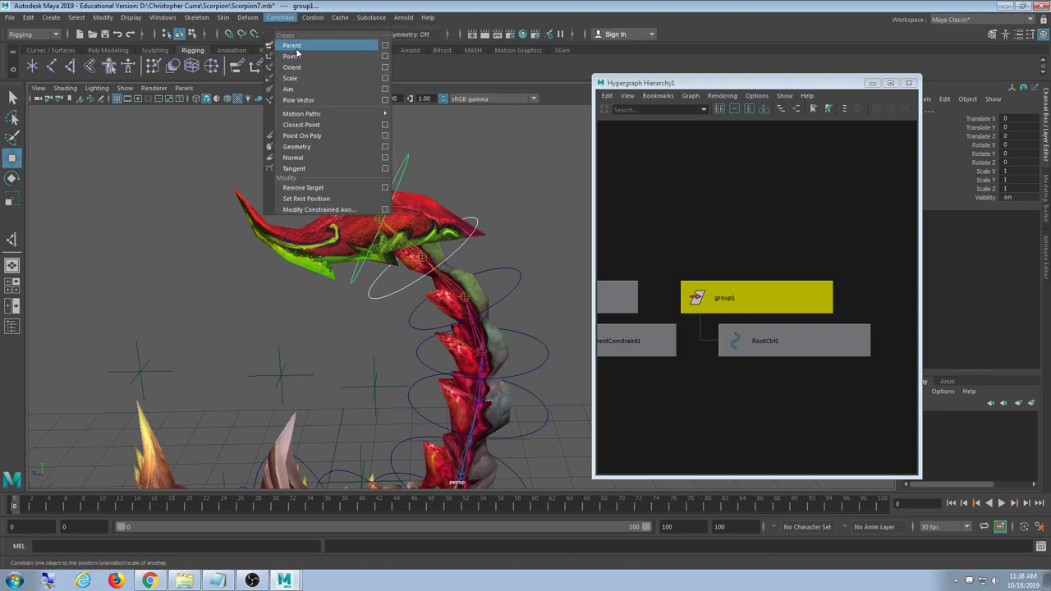
pyautogui.click(296, 42)
# Test the tail constraint by rotating the RootCtrl2 circle and undo the rotation
pyautogui.click(472, 243)
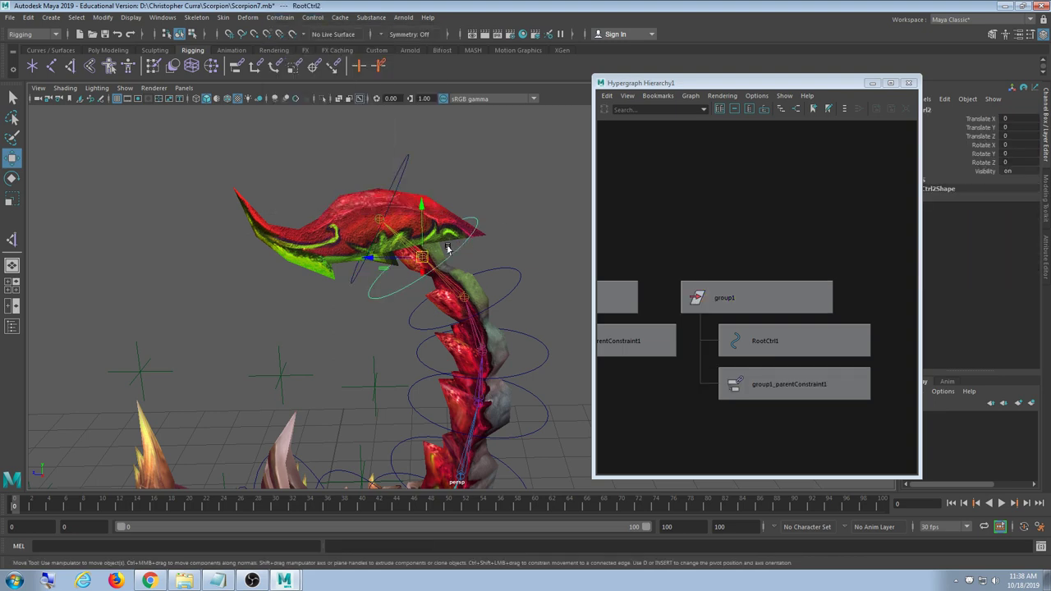
pyautogui.press('e')
pyautogui.moveTo(426, 213)
pyautogui.mouseDown()
pyautogui.moveTo(458, 228)
pyautogui.moveTo(415, 210)
pyautogui.mouseUp()
pyautogui.hotkey('ctrl', 'z')
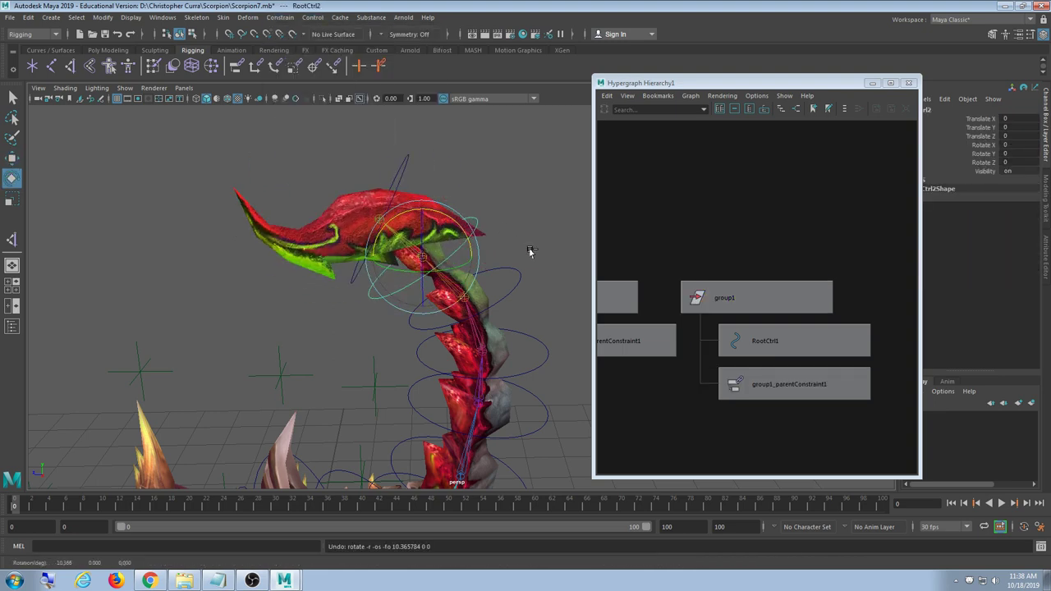
# Undo the tail parent constraint and the grouping of the RootCtrl1 circle
pyautogui.hotkey('ctrl', 'z')
pyautogui.hotkey('ctrl', 'z')
pyautogui.hotkey('ctrl', 'z')
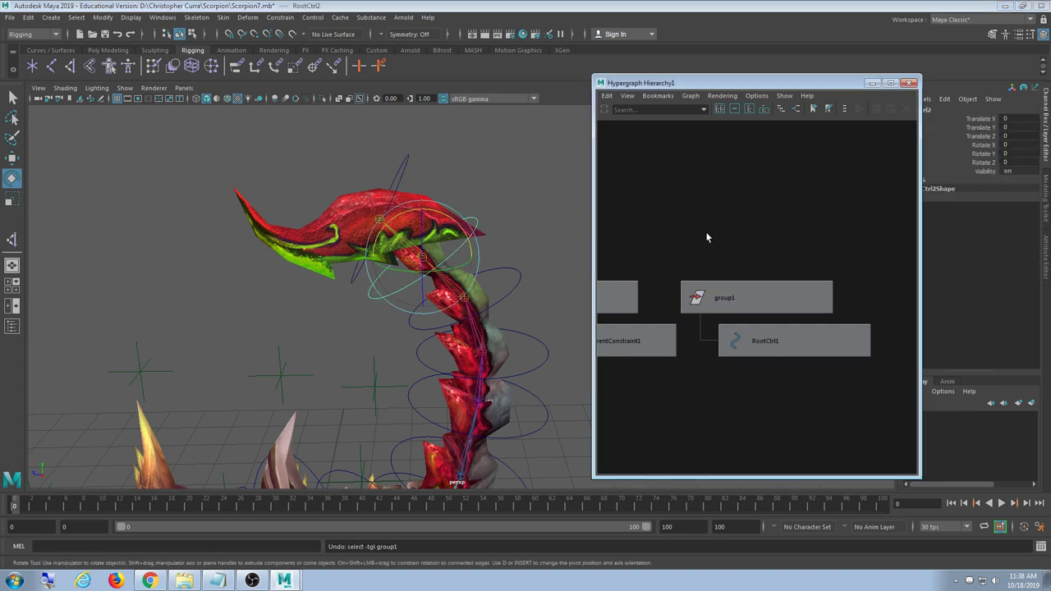
pyautogui.hotkey('ctrl', 'z')
pyautogui.hotkey('ctrl', 'z')
pyautogui.hotkey('ctrl', 'z')
pyautogui.hotkey('ctrl', 'z')
pyautogui.hotkey('ctrl', 'z')
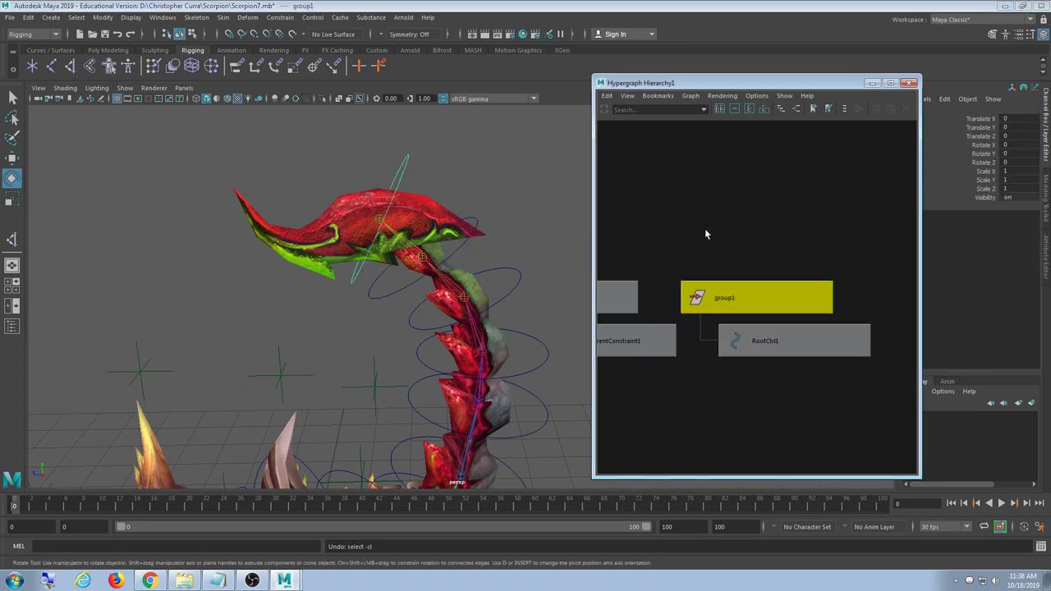
pyautogui.hotkey('ctrl', 'z')
pyautogui.hotkey('ctrl', 'z')
pyautogui.hotkey('ctrl', 'z')
pyautogui.hotkey('ctrl', 'z')
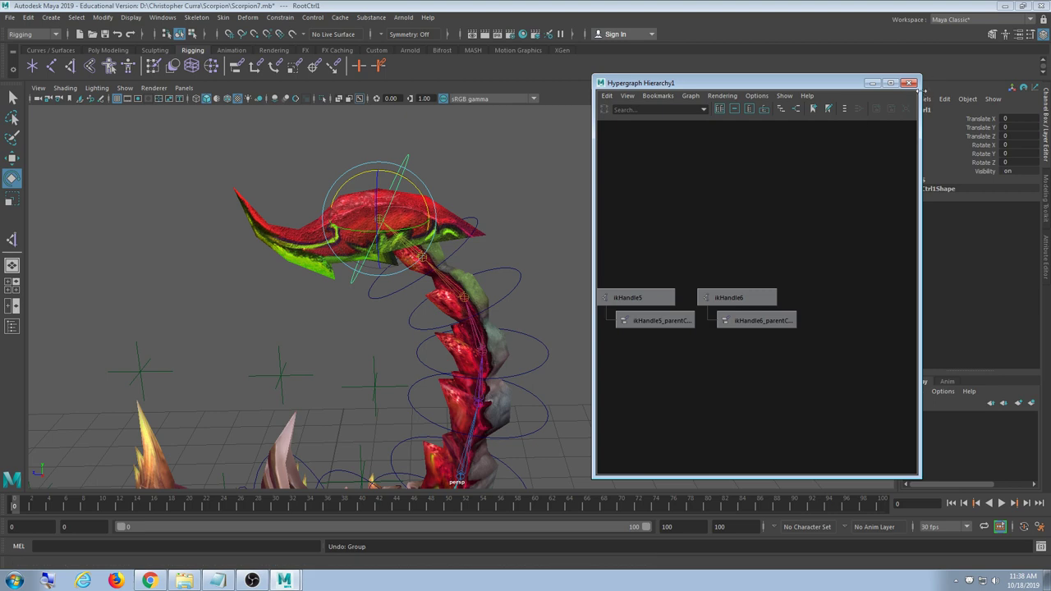
# Close the Hypergraph and test the RootCtrl19 foot circle by moving it twice, undoing each move
pyautogui.click(909, 83)
pyautogui.keyDown('alt'); pyautogui.moveTo(599, 216); pyautogui.dragTo(521, 355); pyautogui.keyUp('alt')
pyautogui.click(544, 293)
pyautogui.press('w')
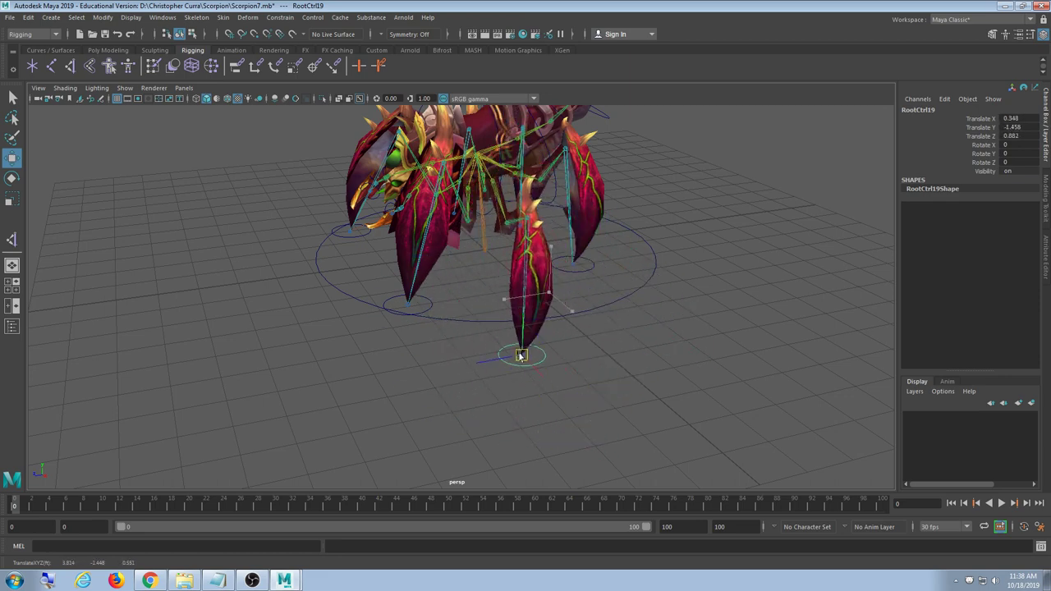
pyautogui.hotkey('ctrl', 'z')
pyautogui.keyDown('alt'); pyautogui.moveTo(593, 342); pyautogui.dragTo(675, 352); pyautogui.keyUp('alt')
pyautogui.keyDown('alt'); pyautogui.moveTo(357, 232); pyautogui.dragTo(313, 334, button='middle'); pyautogui.keyUp('alt')
pyautogui.keyDown('alt'); pyautogui.moveTo(313, 335); pyautogui.dragTo(329, 327); pyautogui.keyUp('alt')
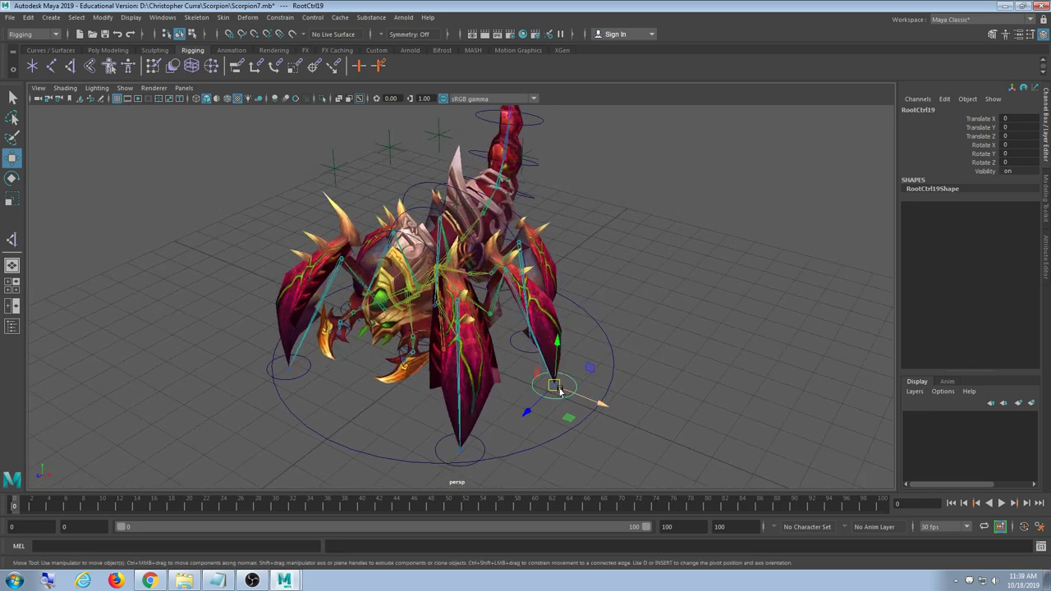
pyautogui.moveTo(559, 392); pyautogui.dragTo(563, 336)
pyautogui.hotkey('ctrl', 'z')
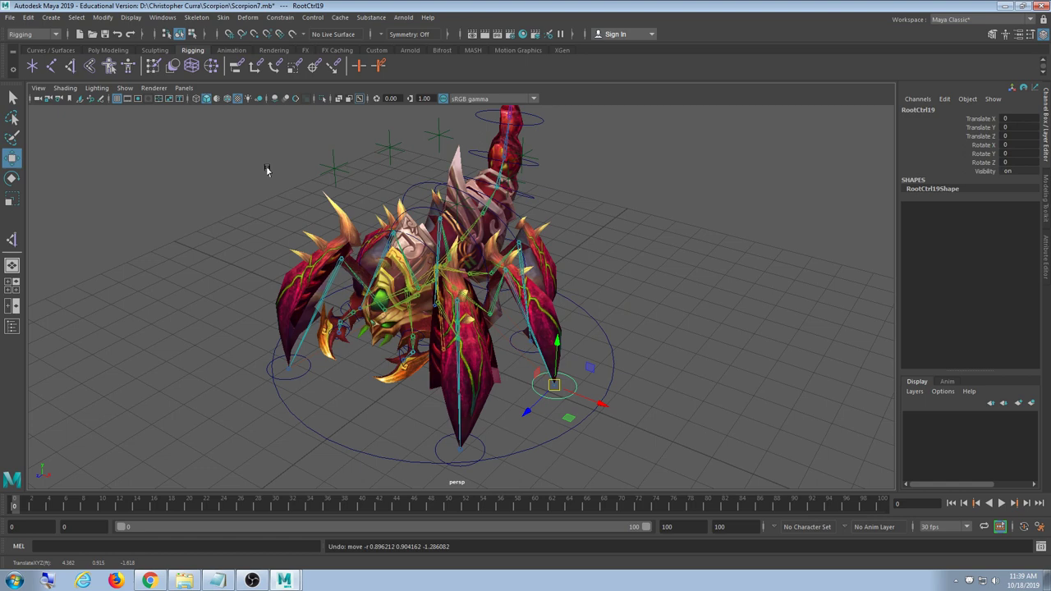
# Hide the polygons in the viewport so only the skeleton, control circles and locators are shown
pyautogui.click(122, 89)
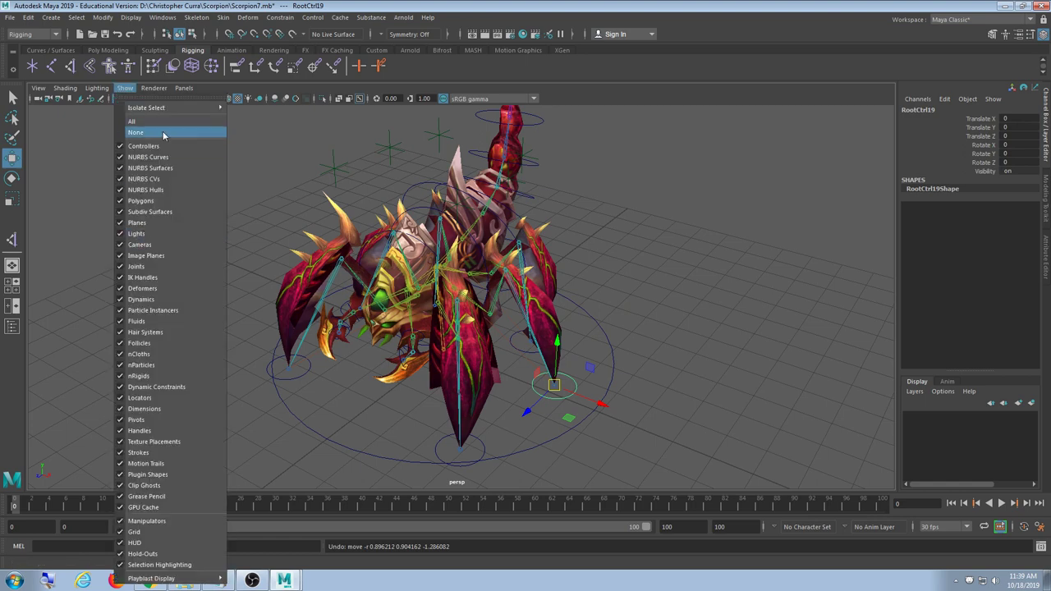
pyautogui.click(155, 201)
pyautogui.keyDown('alt'); pyautogui.moveTo(528, 307); pyautogui.dragTo(605, 353); pyautogui.keyUp('alt')
pyautogui.scroll(3, 605, 344)
pyautogui.click(711, 261)
pyautogui.keyDown('alt'); pyautogui.moveTo(715, 265); pyautogui.dragTo(587, 215); pyautogui.keyUp('alt')
pyautogui.keyDown('alt'); pyautogui.moveTo(755, 294); pyautogui.dragTo(711, 257); pyautogui.keyUp('alt')
pyautogui.keyDown('alt'); pyautogui.moveTo(682, 370); pyautogui.dragTo(646, 283); pyautogui.keyUp('alt')
# Check which locator belongs to the middle leg by selecting it, then clear the selection
pyautogui.click(575, 182)
pyautogui.moveTo(543, 134); pyautogui.dragTo(506, 177)
pyautogui.click(471, 135)
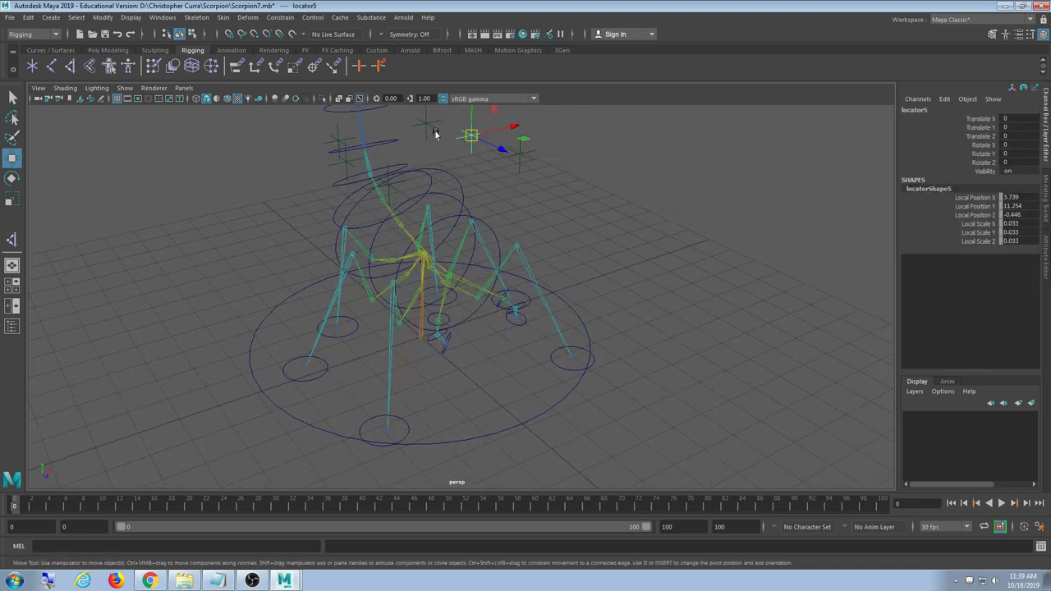
pyautogui.click(592, 213)
pyautogui.keyDown('alt'); pyautogui.moveTo(592, 213); pyautogui.dragTo(625, 318); pyautogui.keyUp('alt')
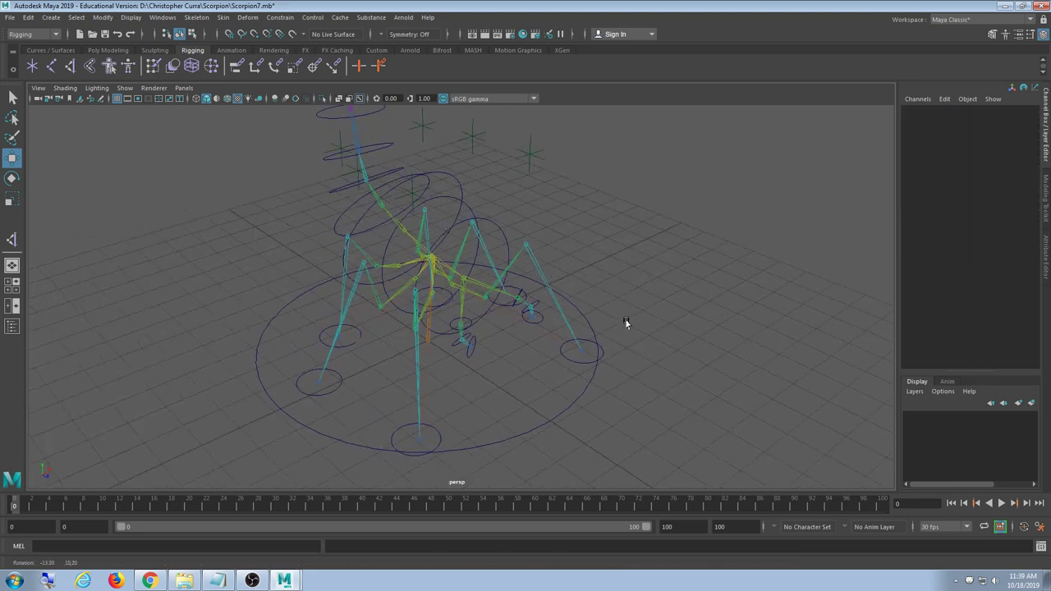
# Add a pole vector constraint from the front leg's locator4 to ikHandle1
pyautogui.click(590, 344)
pyautogui.click(563, 180)
pyautogui.moveTo(540, 127); pyautogui.dragTo(605, 244)
pyautogui.keyDown('alt'); pyautogui.moveTo(590, 246); pyautogui.dragTo(553, 226, button='middle'); pyautogui.keyUp('alt')
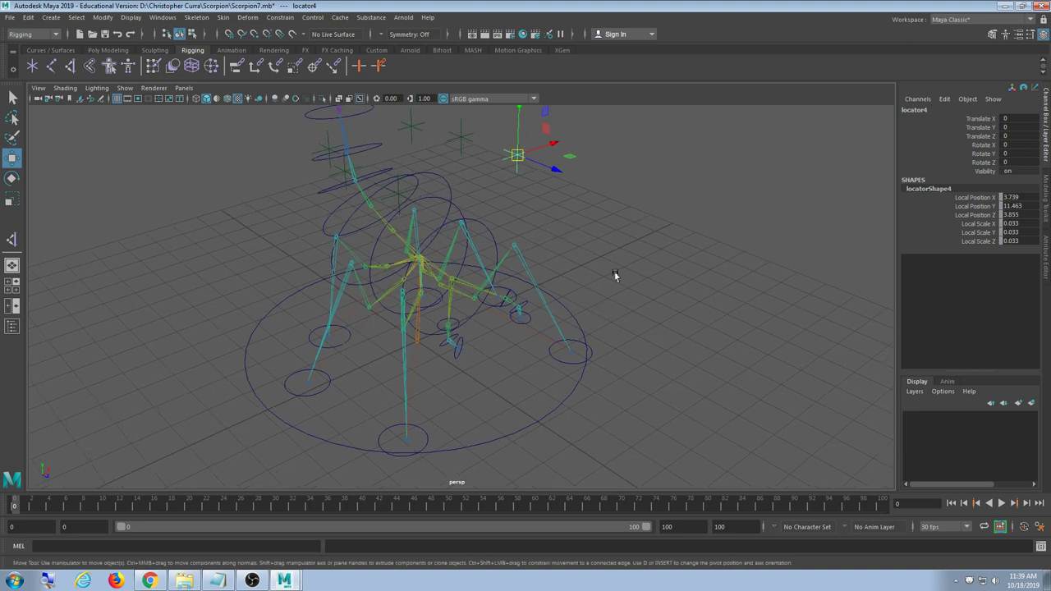
pyautogui.moveTo(556, 381); pyautogui.dragTo(557, 381)
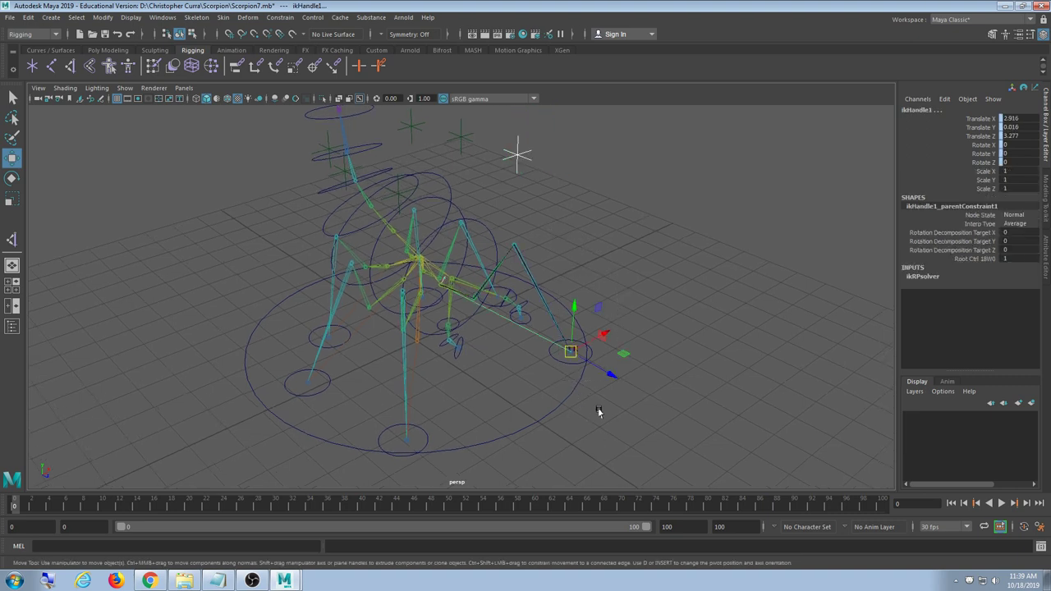
pyautogui.click(287, 18)
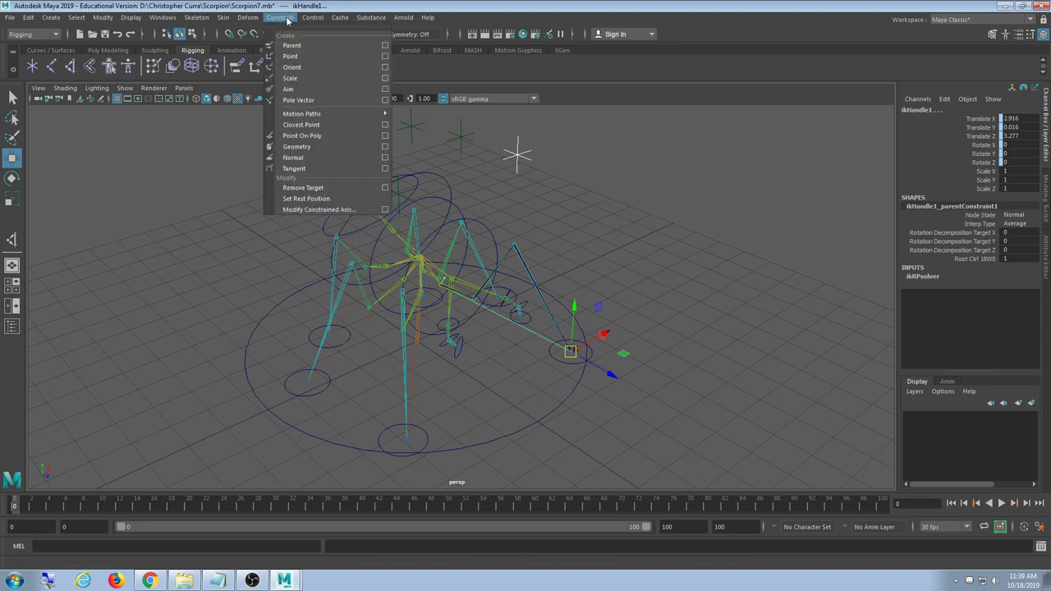
pyautogui.click(321, 99)
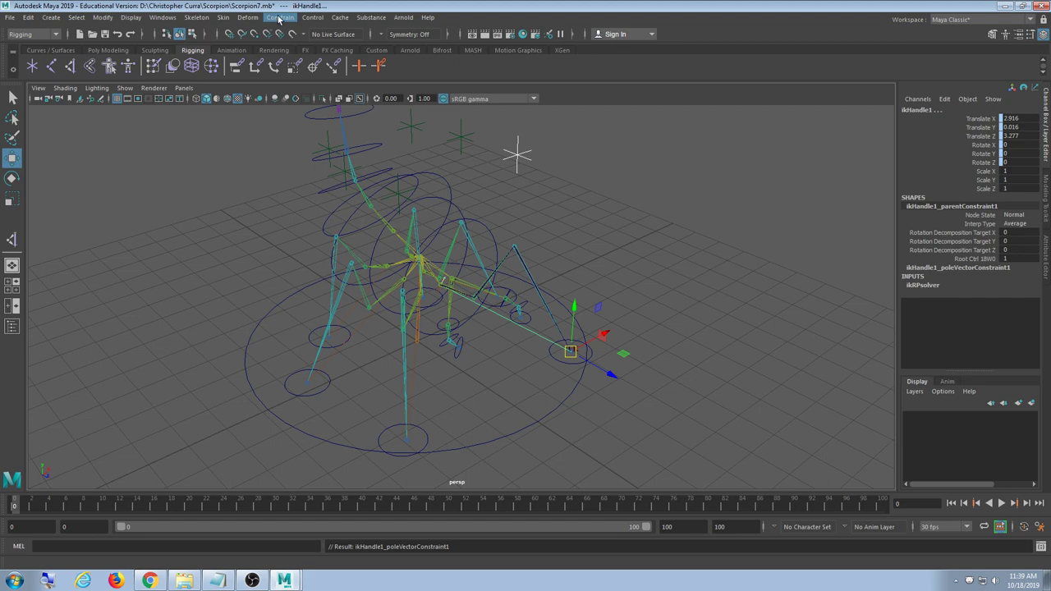
# Show the polygons again and test the pole vector by moving locator4, undoing the moves
pyautogui.click(535, 169)
pyautogui.moveTo(533, 142); pyautogui.dragTo(506, 182)
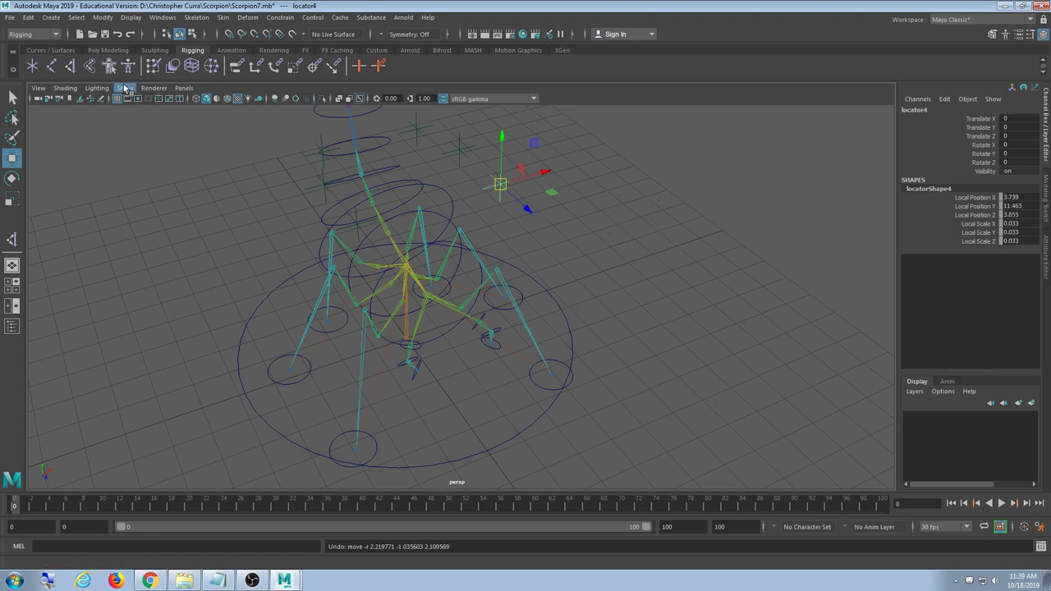
pyautogui.click(126, 90)
pyautogui.click(156, 201)
pyautogui.moveTo(500, 184); pyautogui.dragTo(645, 138)
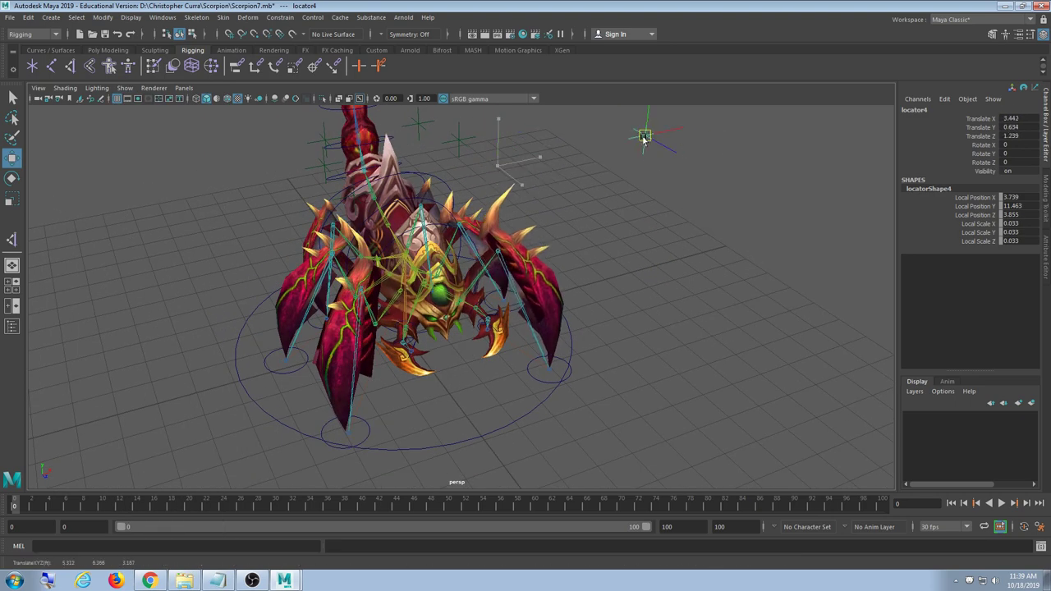
pyautogui.hotkey('ctrl', 'z')
# Test the front leg's aim using locator4 and the RootCtrl18 foot circle, undo the moves, and clear the selection
pyautogui.keyDown('alt'); pyautogui.moveTo(610, 251); pyautogui.dragTo(460, 216); pyautogui.keyUp('alt')
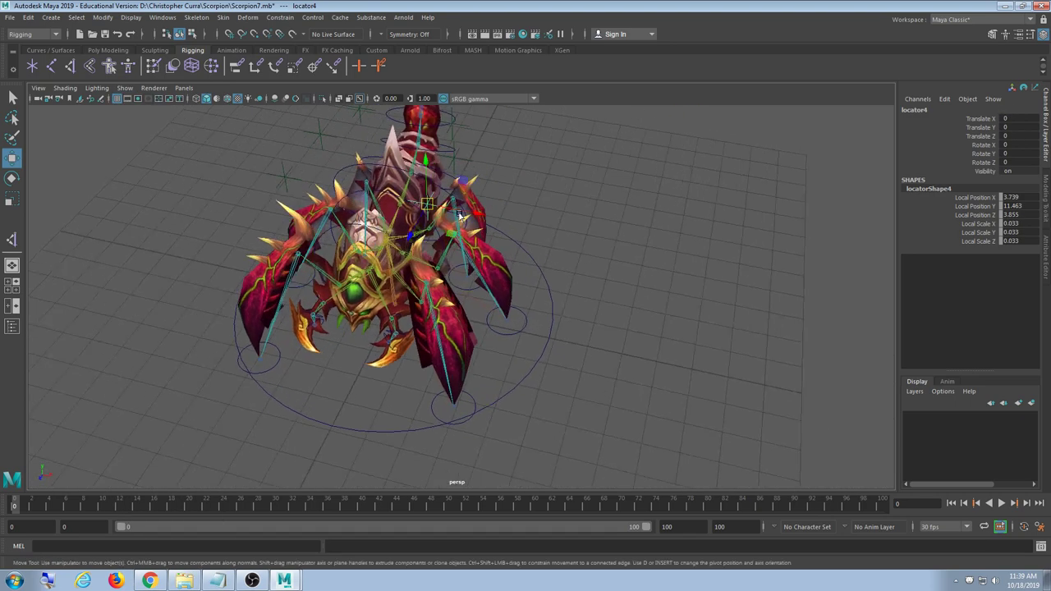
pyautogui.click(462, 409)
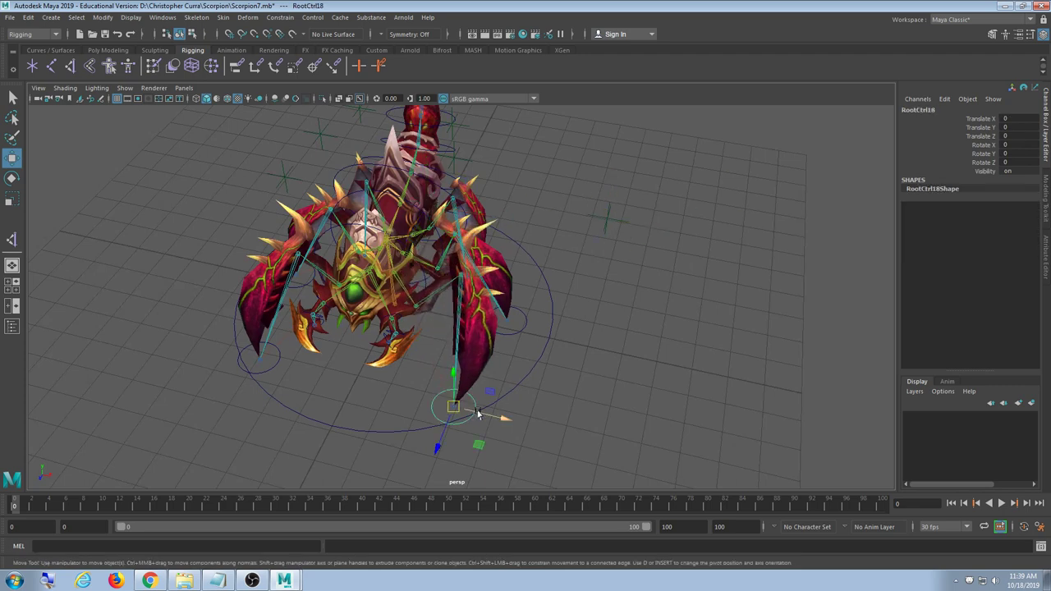
pyautogui.keyDown('alt'); pyautogui.moveTo(478, 414); pyautogui.dragTo(573, 406); pyautogui.keyUp('alt')
pyautogui.moveTo(638, 153); pyautogui.dragTo(548, 267)
pyautogui.hotkey('ctrl', 'z')
pyautogui.hotkey('ctrl', 'z')
pyautogui.hotkey('ctrl', 'z')
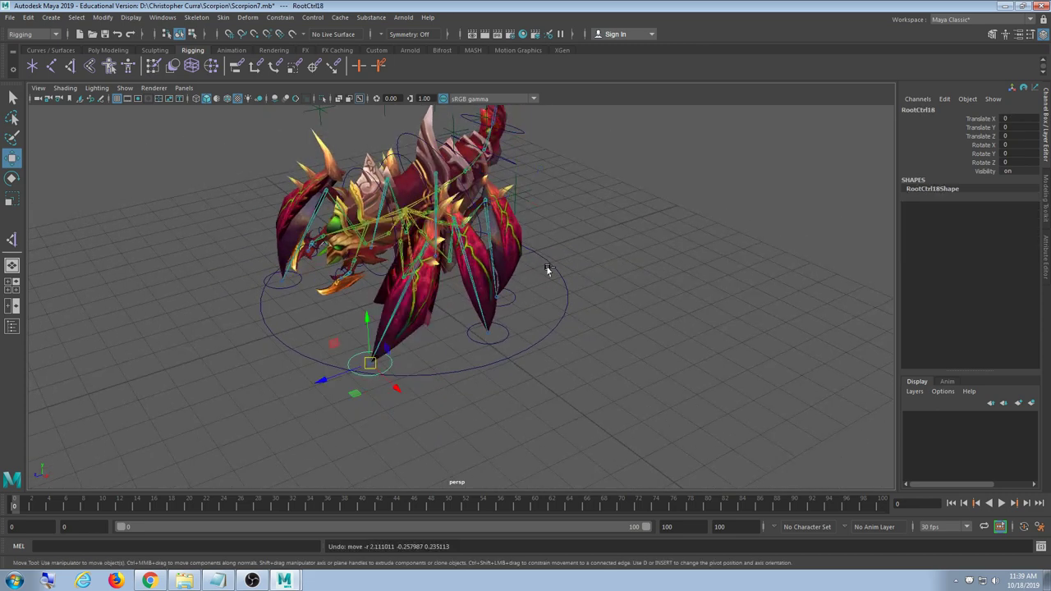
pyautogui.hotkey('ctrl', 'z')
pyautogui.hotkey('ctrl', 'z')
pyautogui.keyDown('alt'); pyautogui.moveTo(423, 327); pyautogui.dragTo(575, 332); pyautogui.keyUp('alt')
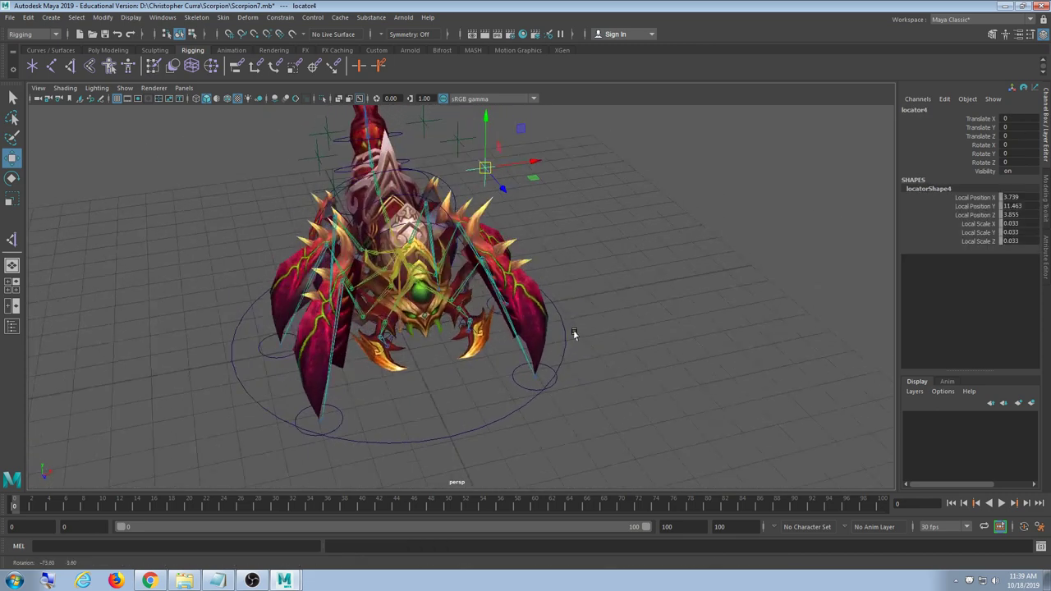
pyautogui.click(574, 334)
# Hide the polygons and add a pole vector constraint from the middle leg's locator5 to ikHandle3
pyautogui.keyDown('alt'); pyautogui.moveTo(545, 216); pyautogui.dragTo(235, 187); pyautogui.keyUp('alt')
pyautogui.click(97, 87)
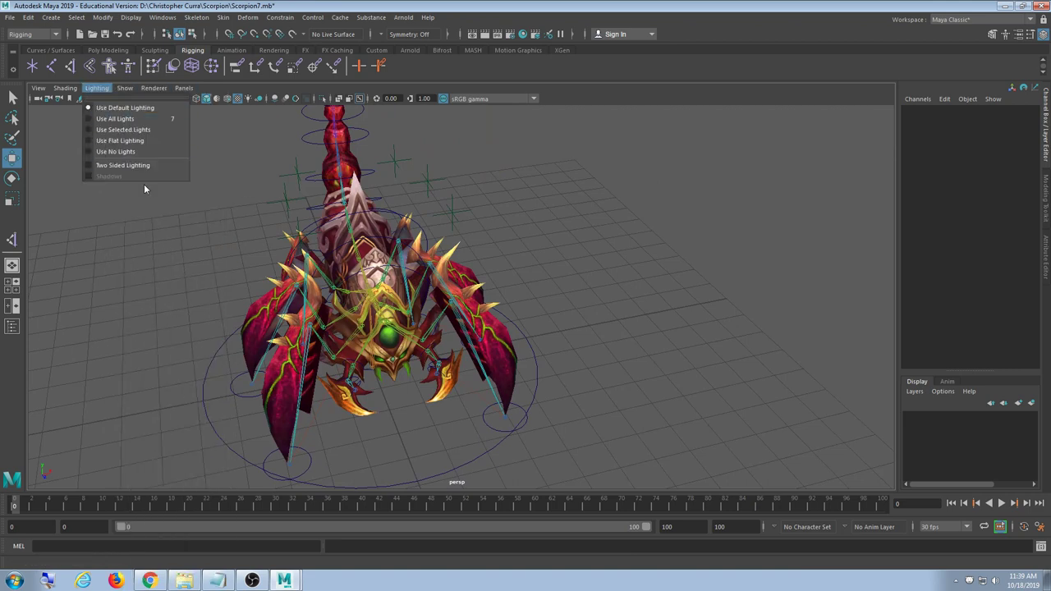
pyautogui.moveTo(124, 87)
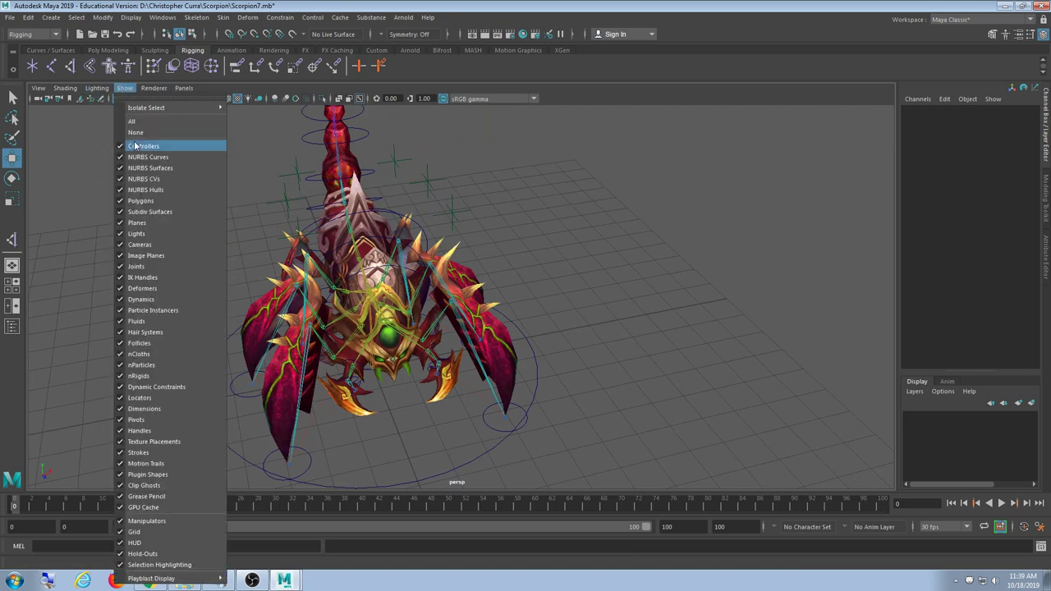
pyautogui.click(146, 200)
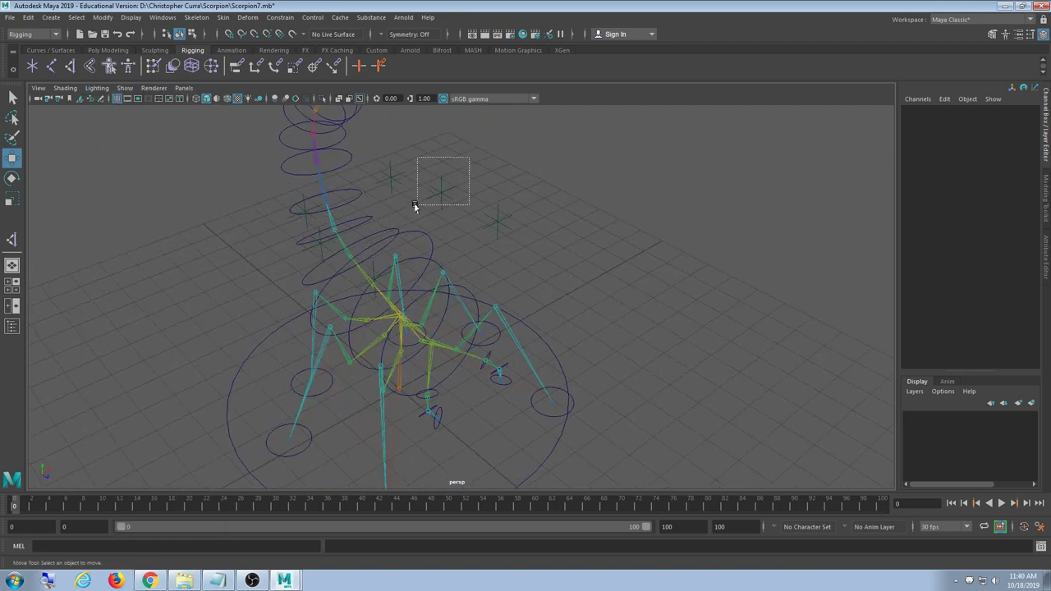
pyautogui.moveTo(415, 208); pyautogui.dragTo(441, 336)
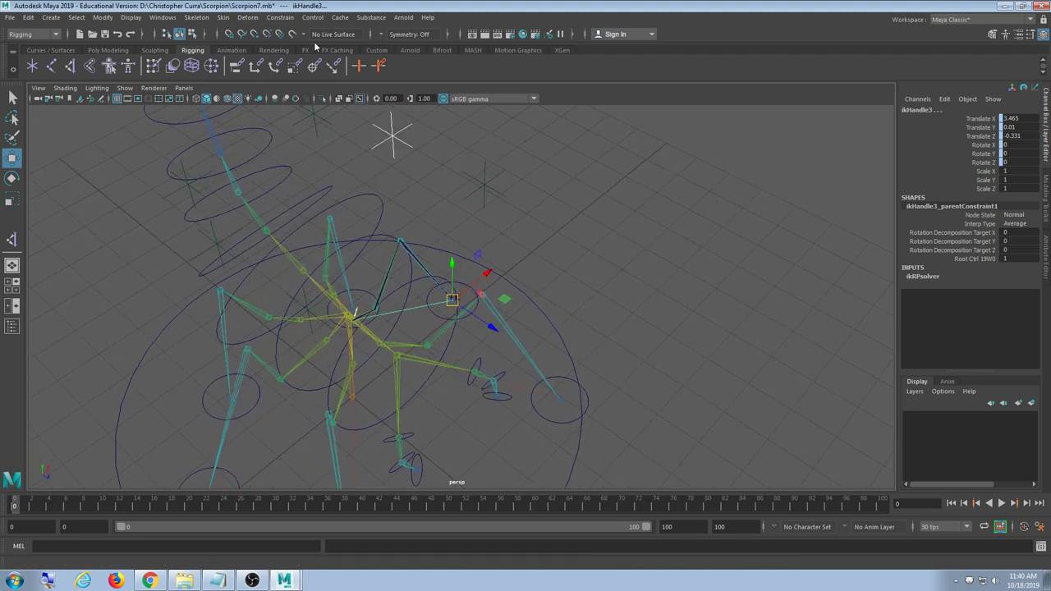
pyautogui.click(289, 18)
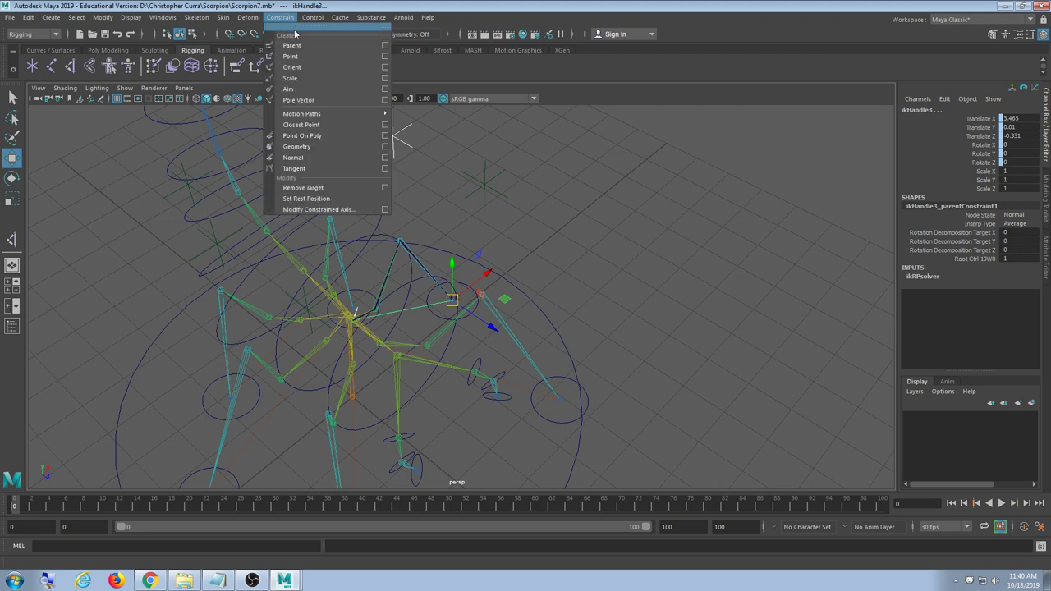
pyautogui.click(299, 101)
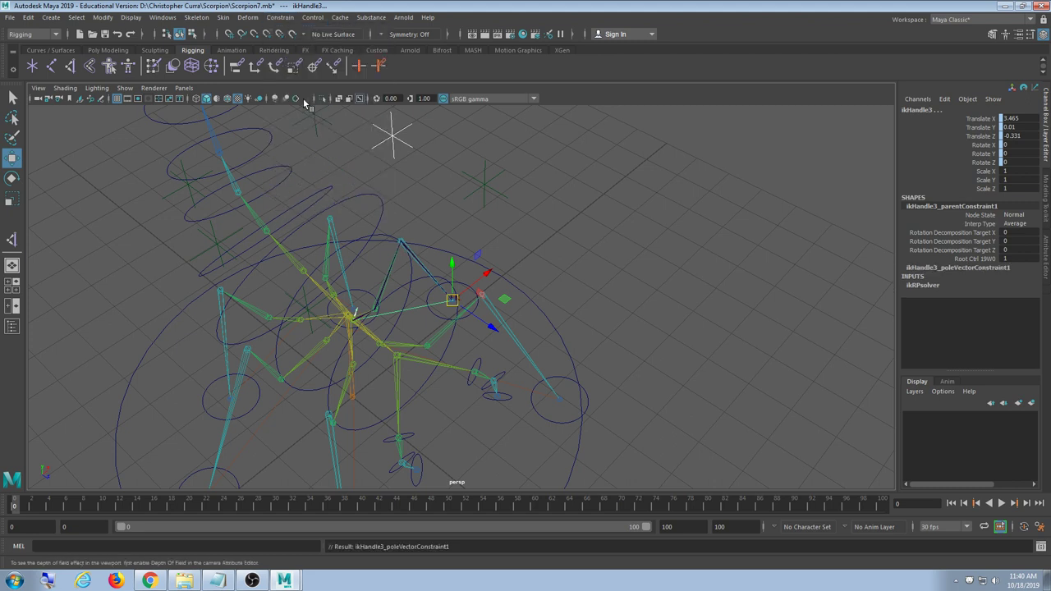
# Add a pole vector constraint from the rear leg's locator6 to ikHandle5
pyautogui.keyDown('alt'); pyautogui.moveTo(364, 176); pyautogui.dragTo(385, 140); pyautogui.keyUp('alt')
pyautogui.click(351, 168)
pyautogui.keyDown('alt'); pyautogui.moveTo(345, 192); pyautogui.dragTo(301, 253); pyautogui.keyUp('alt')
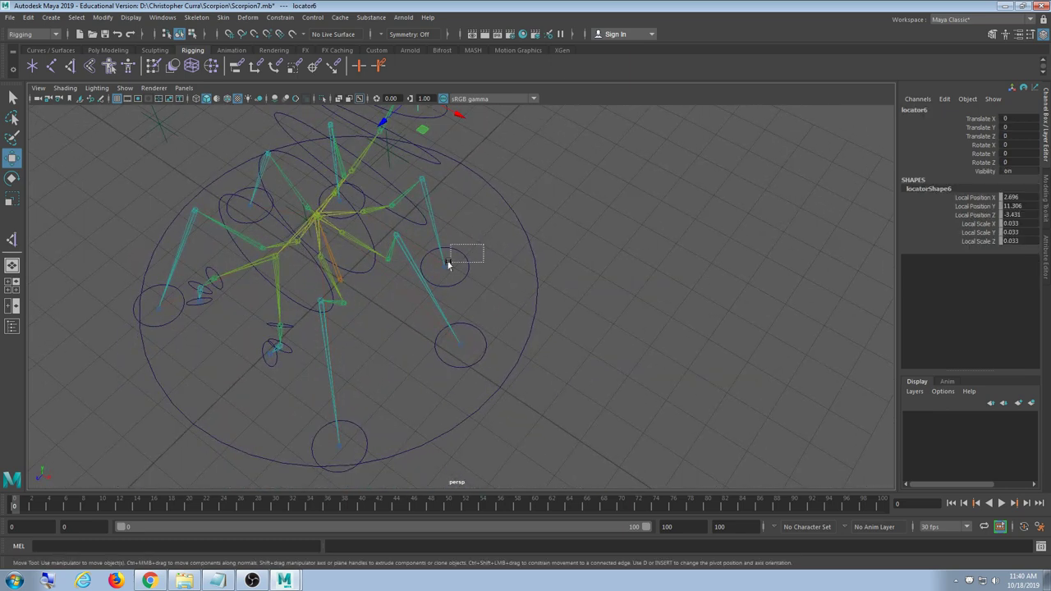
pyautogui.moveTo(426, 280); pyautogui.dragTo(425, 279)
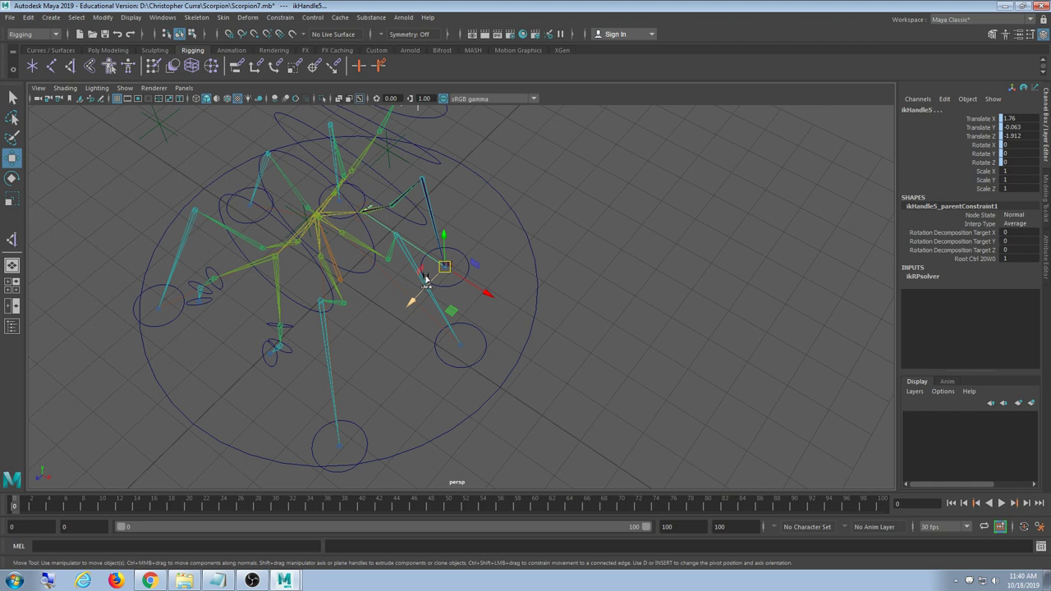
pyautogui.keyDown('alt'); pyautogui.moveTo(370, 244); pyautogui.dragTo(342, 276); pyautogui.keyUp('alt')
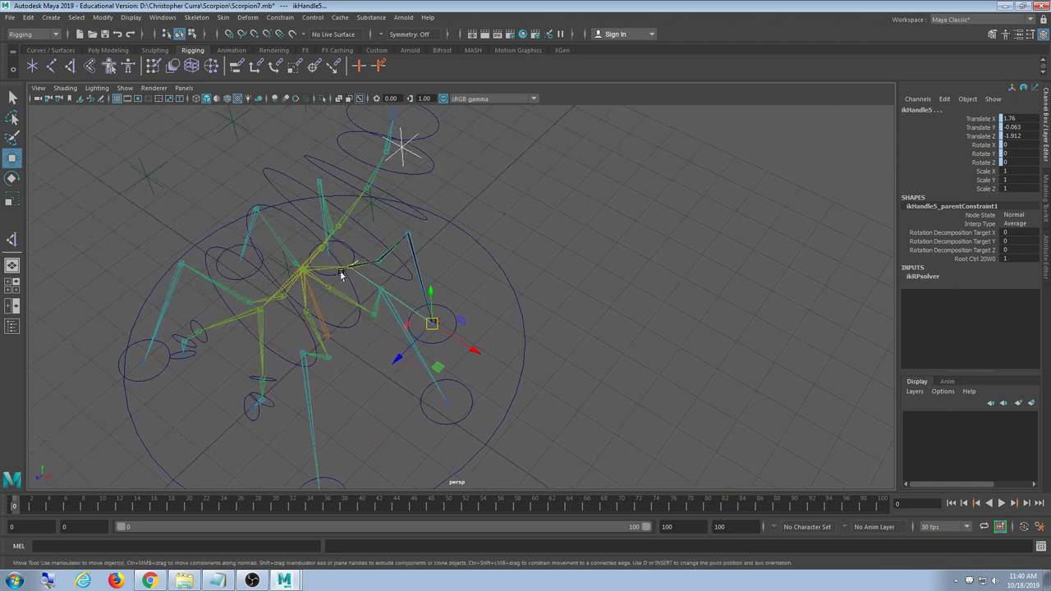
pyautogui.click(283, 17)
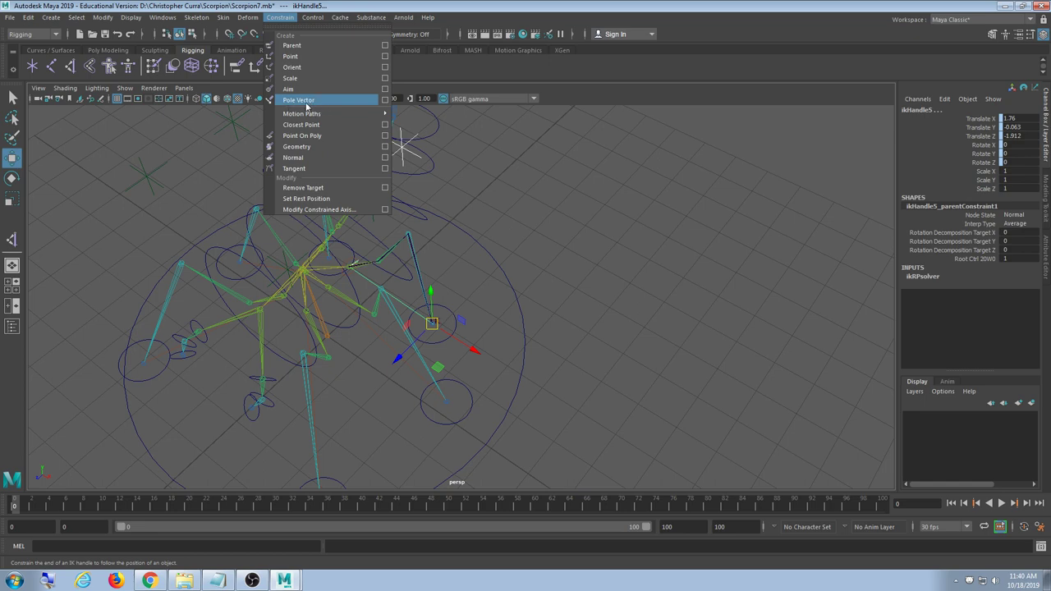
pyautogui.click(304, 102)
pyautogui.keyDown('alt'); pyautogui.moveTo(348, 261); pyautogui.dragTo(481, 227); pyautogui.keyUp('alt')
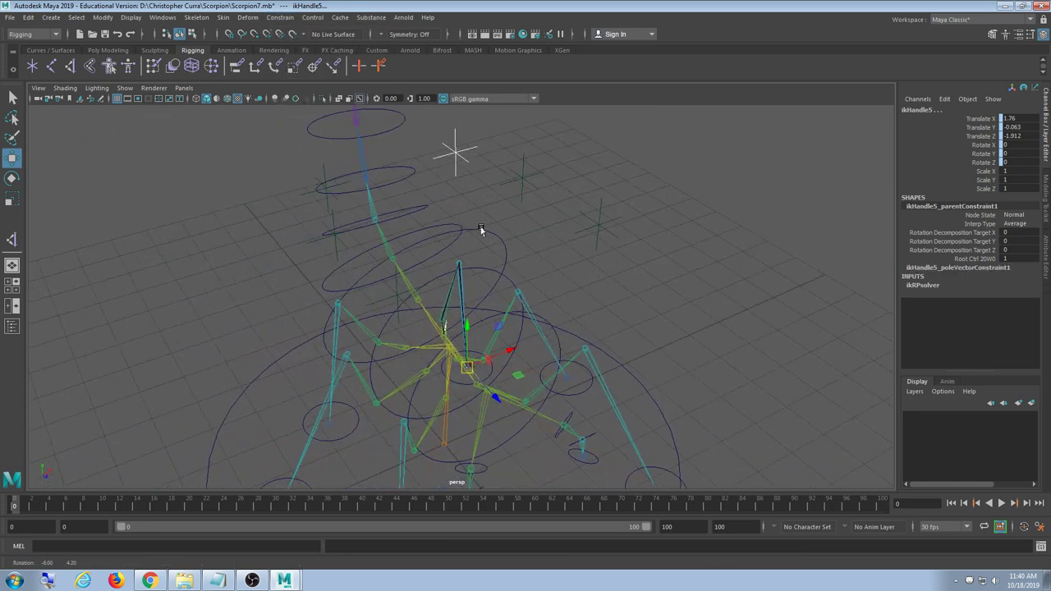
# Show the polygons again and test the rear leg's pole vector with locator6, undoing the move
pyautogui.click(473, 134)
pyautogui.moveTo(473, 135); pyautogui.dragTo(434, 167)
pyautogui.click(471, 193)
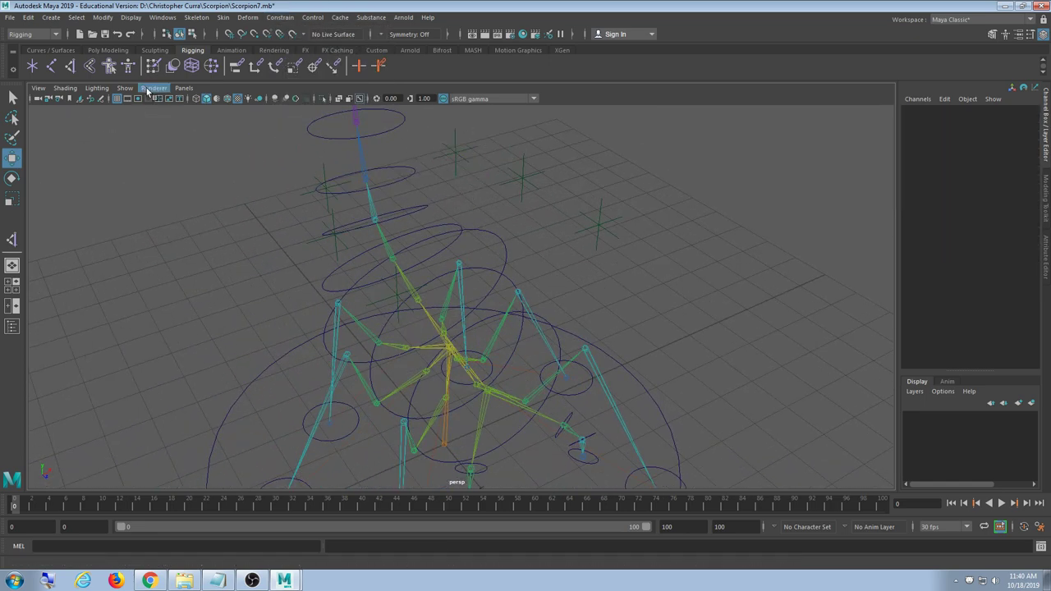
pyautogui.click(125, 88)
pyautogui.click(144, 194)
pyautogui.keyDown('alt'); pyautogui.moveTo(517, 177); pyautogui.dragTo(600, 212); pyautogui.keyUp('alt')
pyautogui.click(452, 204)
pyautogui.hotkey('ctrl', 'z')
# Test the rear leg's aim using the RootCtrl20 foot circle and locator6, and undo the moves
pyautogui.keyDown('alt'); pyautogui.moveTo(584, 335); pyautogui.dragTo(514, 311); pyautogui.keyUp('alt')
pyautogui.click(474, 355)
pyautogui.click(450, 180)
pyautogui.keyDown('alt'); pyautogui.moveTo(460, 217); pyautogui.dragTo(528, 251); pyautogui.keyUp('alt')
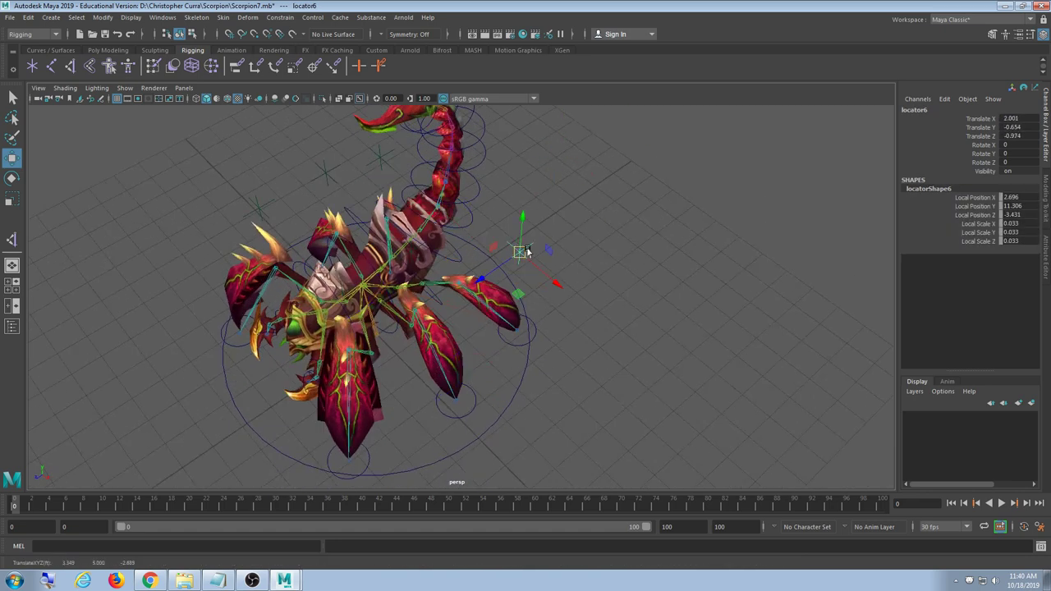
pyautogui.keyDown('alt'); pyautogui.moveTo(470, 321); pyautogui.dragTo(383, 228); pyautogui.keyUp('alt')
pyautogui.hotkey('ctrl', 'z')
pyautogui.hotkey('ctrl', 'z')
pyautogui.hotkey('ctrl', 'z')
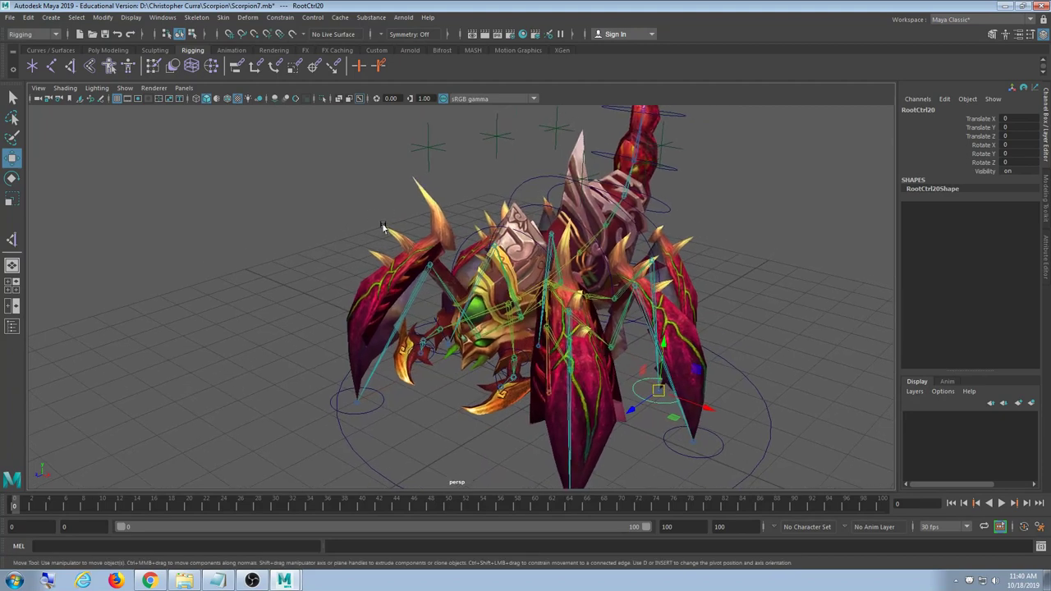
pyautogui.moveTo(401, 148); pyautogui.dragTo(400, 149)
pyautogui.keyDown('alt'); pyautogui.moveTo(366, 427); pyautogui.dragTo(372, 403, button='middle'); pyautogui.keyUp('alt')
pyautogui.keyDown('shift'); pyautogui.click(374, 387); pyautogui.keyUp('shift')
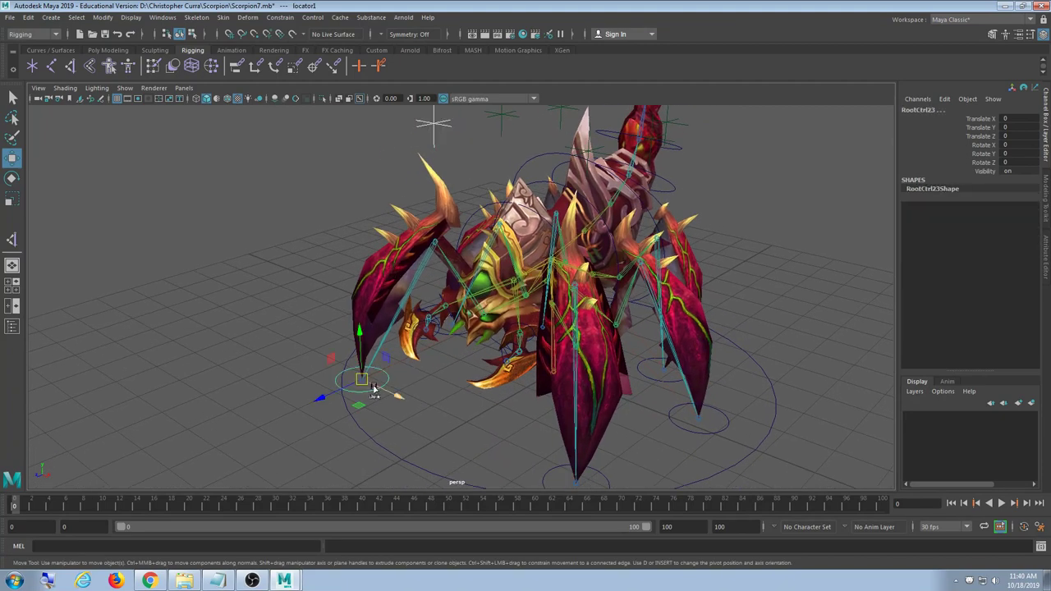
pyautogui.click(252, 264)
pyautogui.click(437, 127)
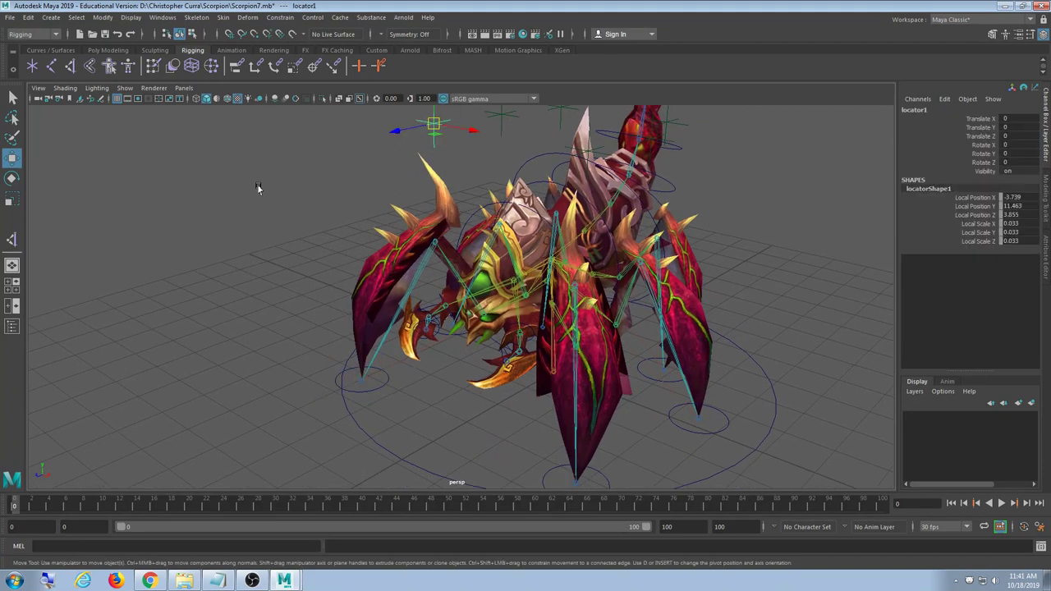
pyautogui.keyDown('alt'); pyautogui.moveTo(257, 188); pyautogui.dragTo(312, 192); pyautogui.keyUp('alt')
pyautogui.click(383, 201)
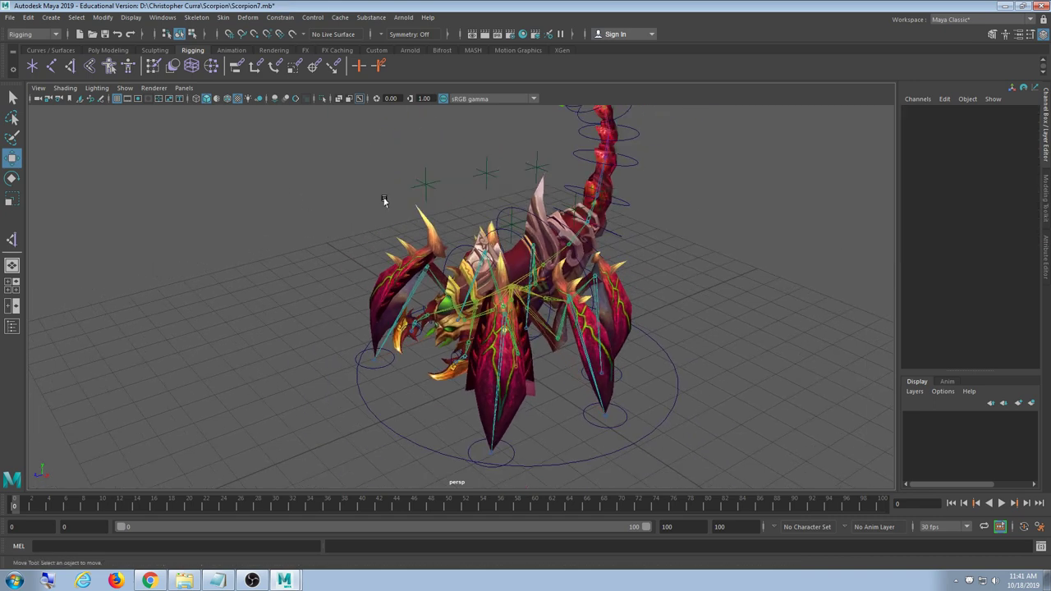
# Add a pole vector constraint from the opposite front leg's locator1 to ikHandle2
pyautogui.click(426, 194)
pyautogui.keyDown('alt'); pyautogui.moveTo(426, 194); pyautogui.dragTo(428, 331); pyautogui.keyUp('alt')
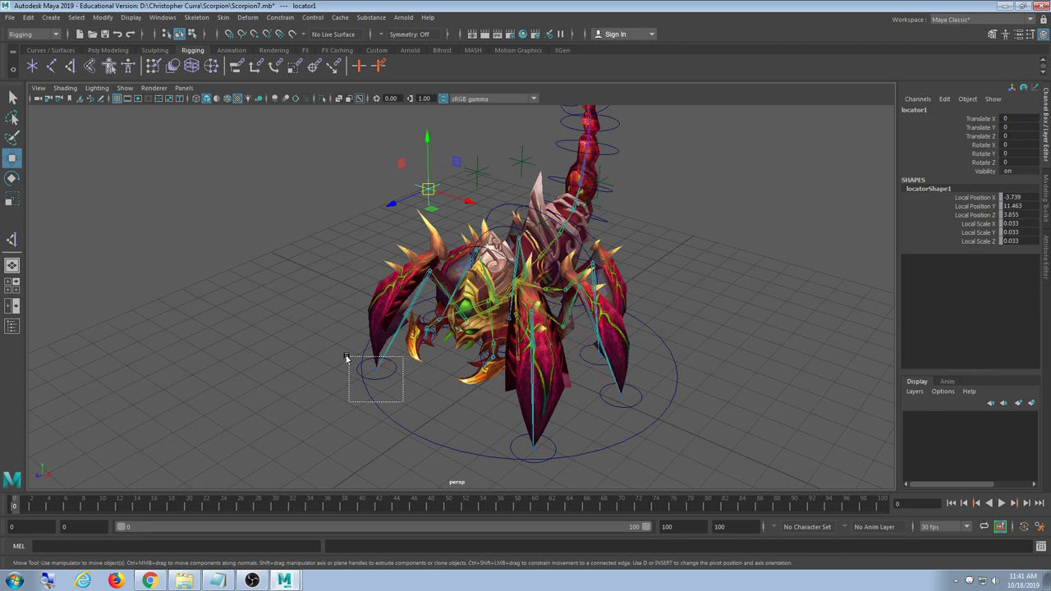
pyautogui.moveTo(346, 355); pyautogui.dragTo(346, 356)
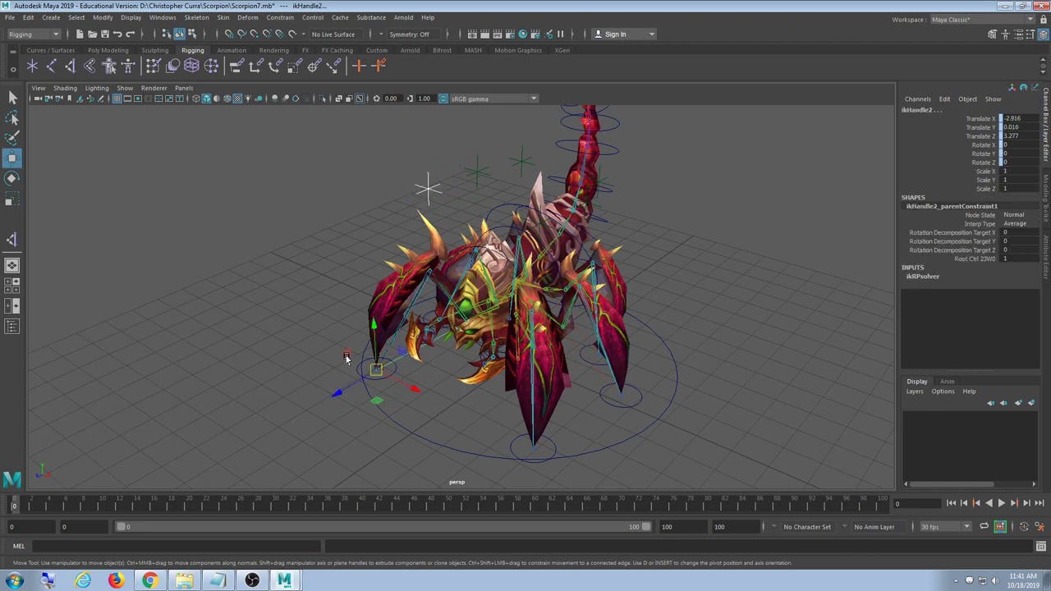
pyautogui.click(280, 17)
pyautogui.moveTo(289, 114)
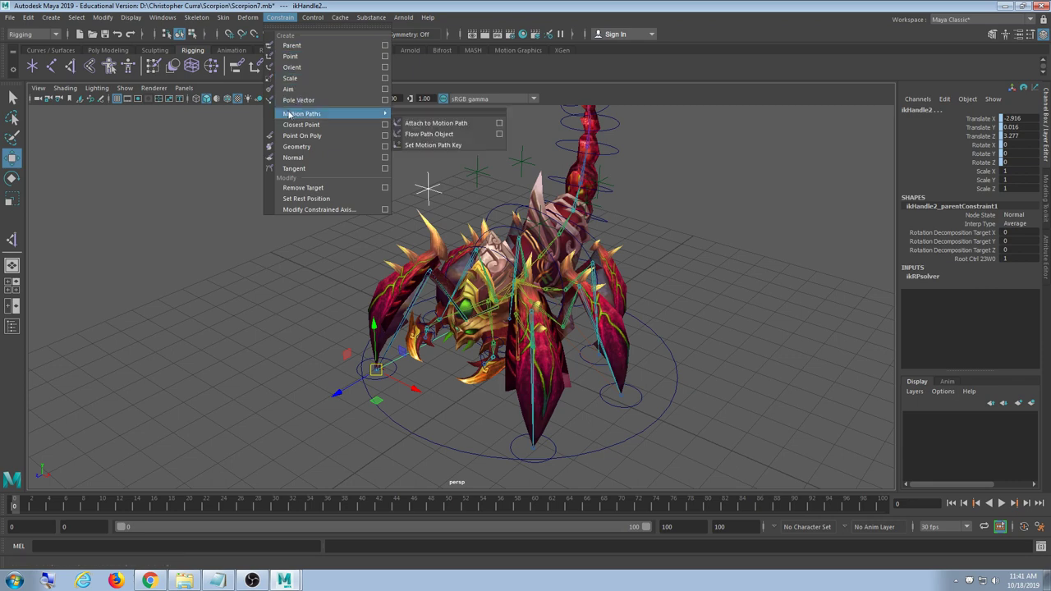
pyautogui.click(303, 102)
# Add a pole vector constraint to ikHandle4 from the locator above the middle leg on the same side
pyautogui.keyDown('alt'); pyautogui.moveTo(320, 242); pyautogui.dragTo(345, 266); pyautogui.keyUp('alt')
pyautogui.click(451, 209)
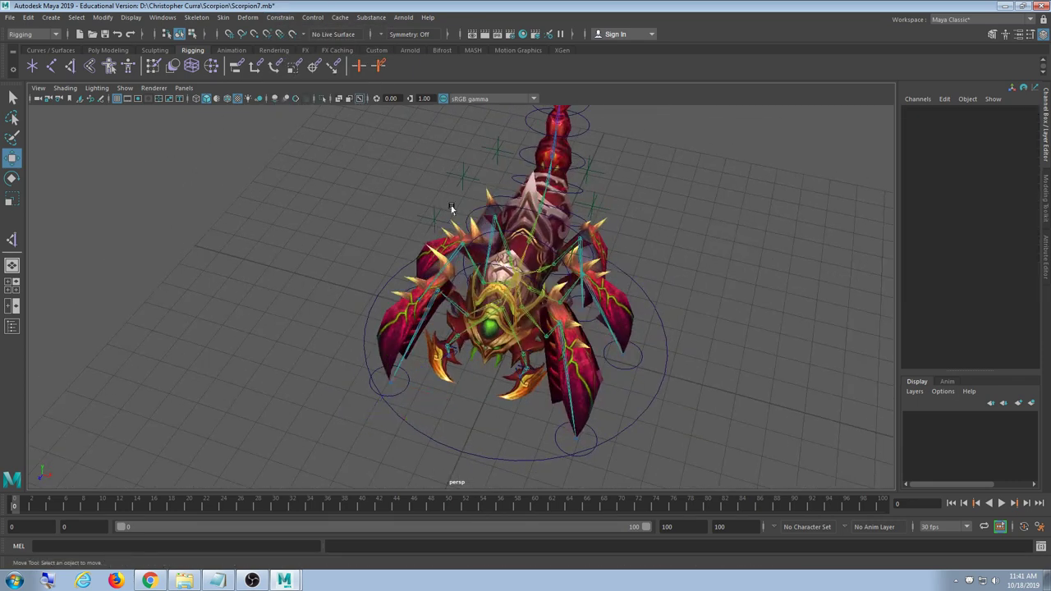
pyautogui.click(461, 181)
pyautogui.keyDown('alt'); pyautogui.moveTo(461, 181); pyautogui.dragTo(542, 148); pyautogui.keyUp('alt')
pyautogui.keyDown('shift'); pyautogui.moveTo(391, 329); pyautogui.dragTo(373, 356); pyautogui.keyUp('shift')
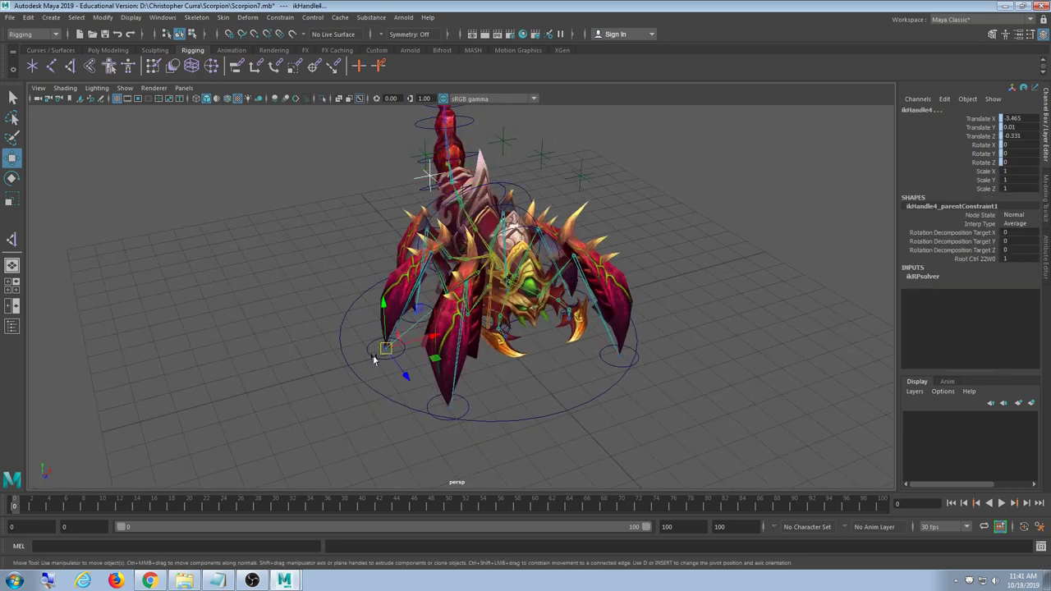
pyautogui.click(279, 17)
pyautogui.click(300, 100)
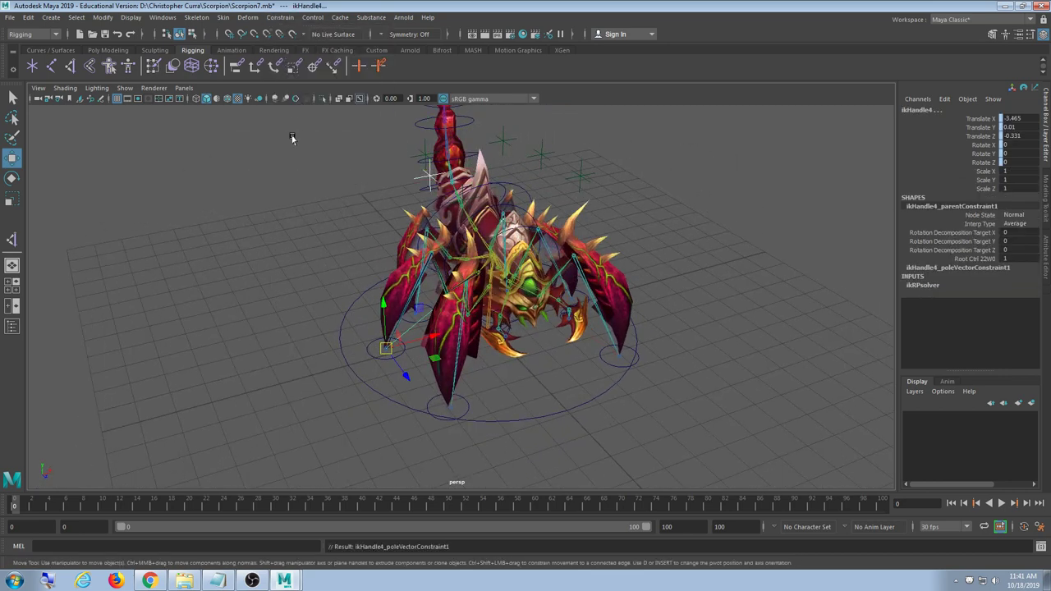
# Add a pole vector constraint from the rear leg's locator3 to ikHandle6, and clear the selection
pyautogui.keyDown('alt'); pyautogui.moveTo(291, 140); pyautogui.dragTo(319, 182); pyautogui.keyUp('alt')
pyautogui.click(414, 169)
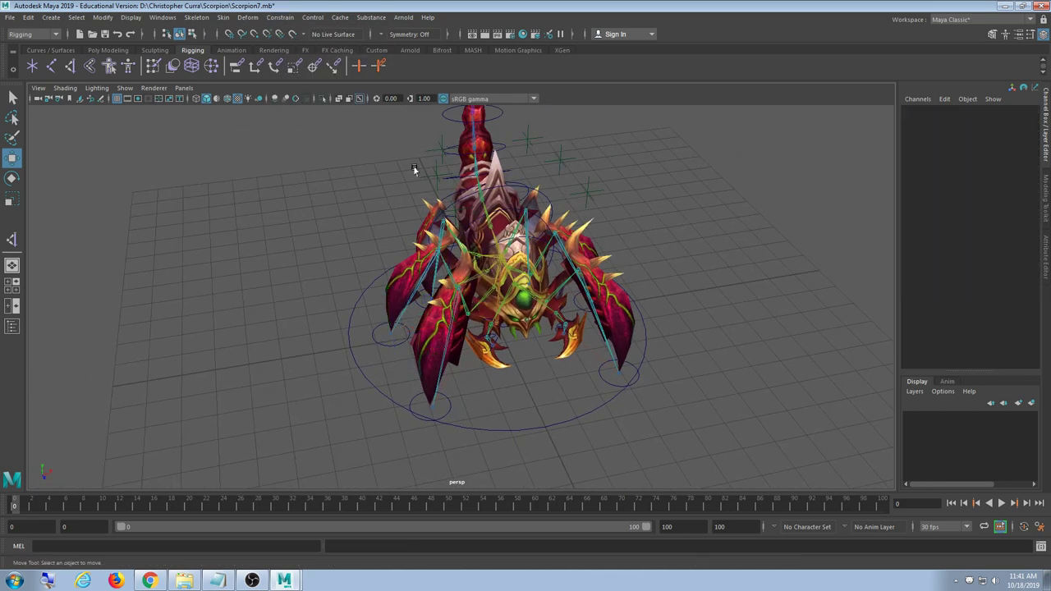
pyautogui.click(436, 151)
pyautogui.keyDown('alt'); pyautogui.moveTo(393, 176); pyautogui.dragTo(465, 168); pyautogui.keyUp('alt')
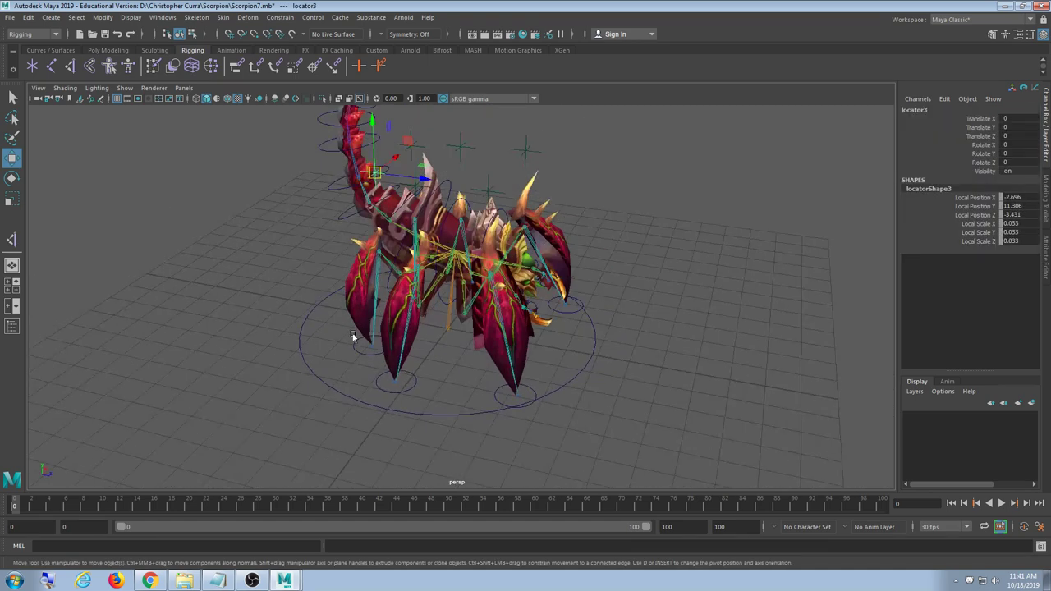
pyautogui.keyDown('alt'); pyautogui.moveTo(322, 354); pyautogui.dragTo(353, 343); pyautogui.keyUp('alt')
pyautogui.moveTo(366, 380); pyautogui.dragTo(368, 382)
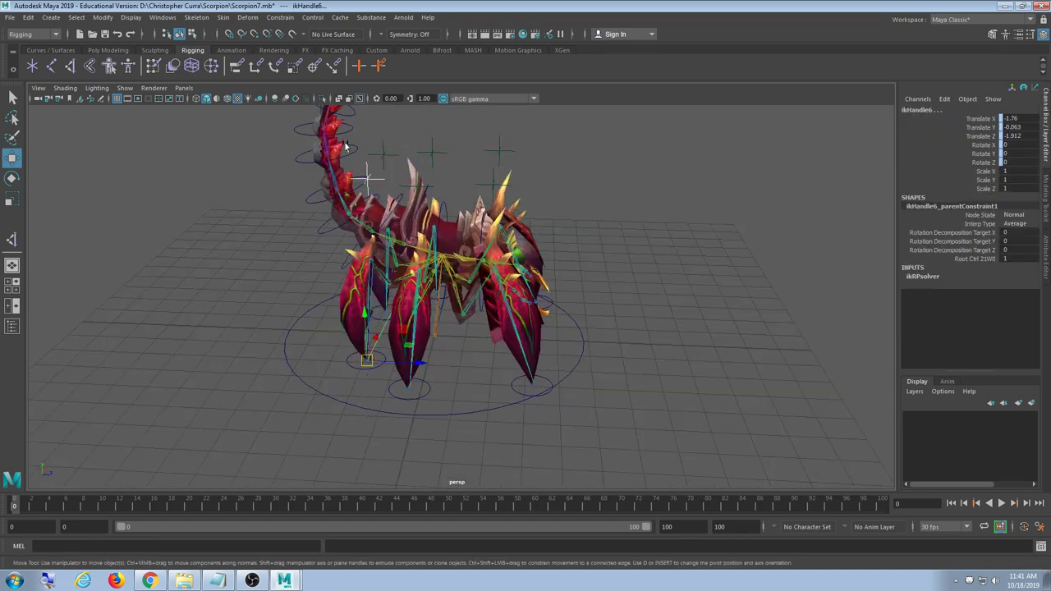
pyautogui.click(280, 17)
pyautogui.click(307, 101)
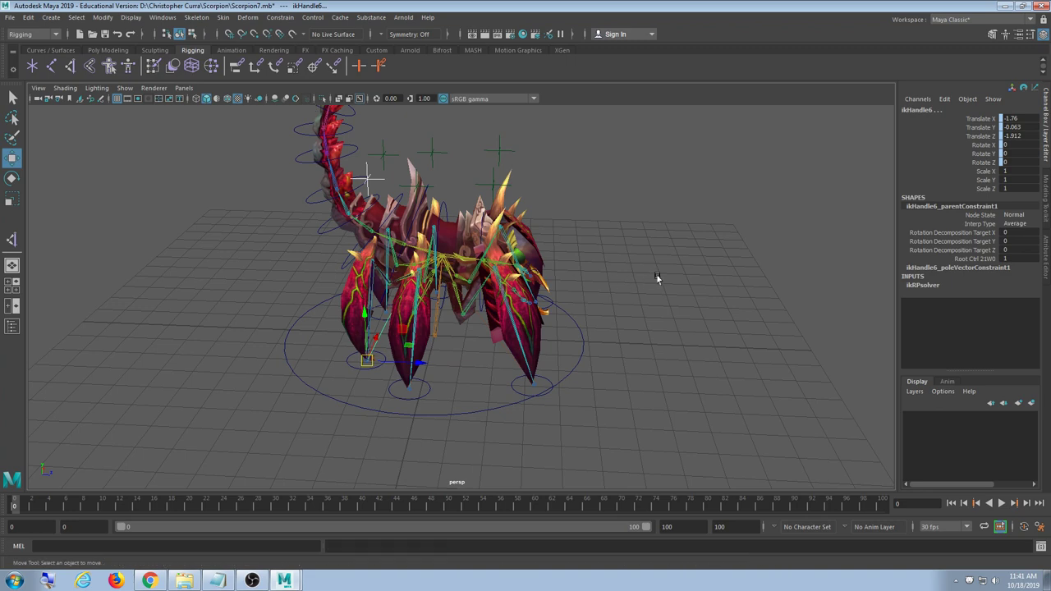
pyautogui.click(657, 277)
# Test the leg pole vectors by moving locators such as locator5, undo each move, and clear the selection
pyautogui.keyDown('alt'); pyautogui.moveTo(657, 277); pyautogui.dragTo(633, 219); pyautogui.keyUp('alt')
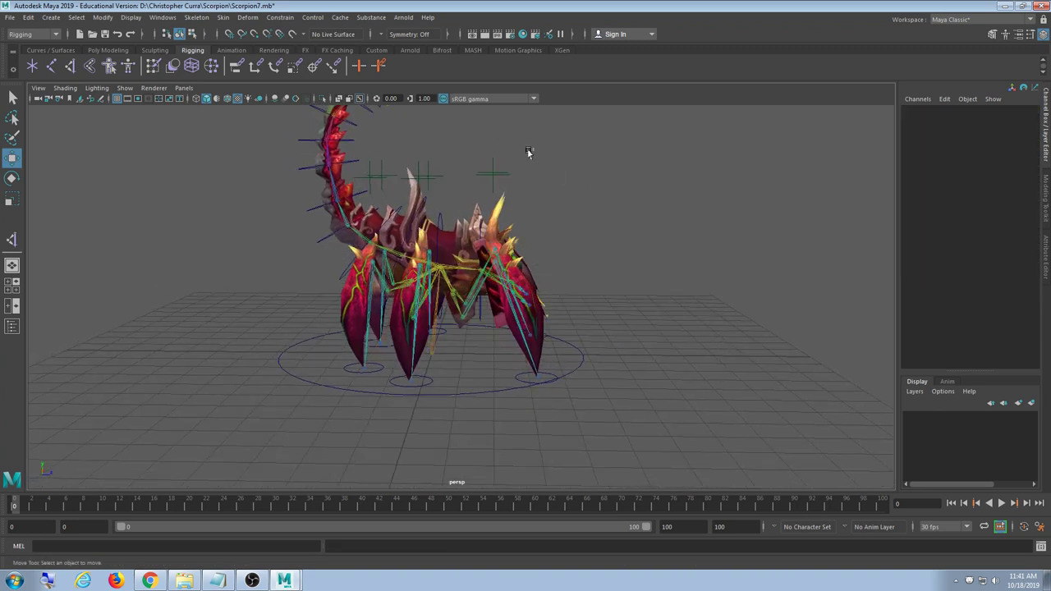
pyautogui.moveTo(527, 149); pyautogui.dragTo(476, 193)
pyautogui.keyDown('alt'); pyautogui.moveTo(437, 224); pyautogui.dragTo(352, 280); pyautogui.keyUp('alt')
pyautogui.moveTo(473, 214); pyautogui.dragTo(469, 250)
pyautogui.hotkey('ctrl', 'z')
pyautogui.keyDown('alt'); pyautogui.moveTo(353, 275); pyautogui.dragTo(429, 221); pyautogui.keyUp('alt')
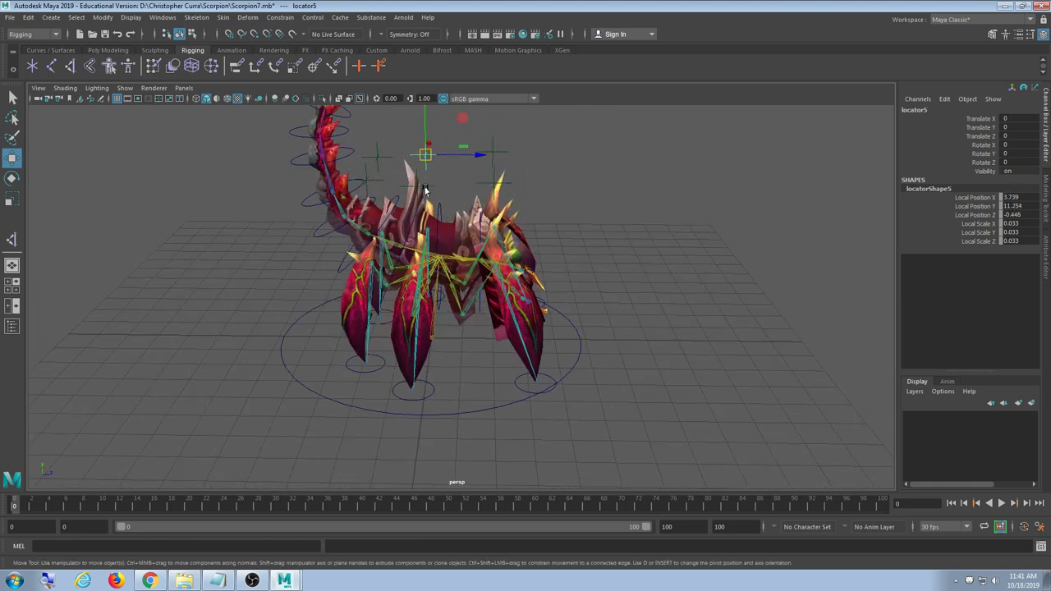
pyautogui.moveTo(419, 187); pyautogui.dragTo(376, 180)
pyautogui.hotkey('ctrl', 'z')
pyautogui.click(679, 248)
pyautogui.keyDown('alt'); pyautogui.moveTo(679, 248); pyautogui.dragTo(550, 264); pyautogui.keyUp('alt')
pyautogui.keyDown('alt'); pyautogui.moveTo(551, 264); pyautogui.dragTo(476, 240, button='middle'); pyautogui.keyUp('alt')
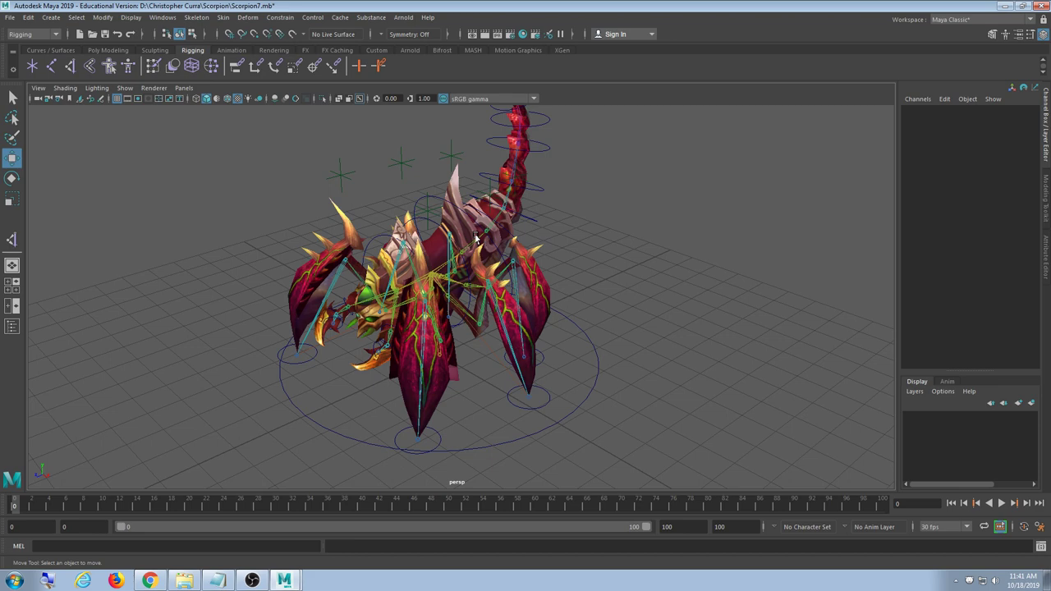
# Try to save the scene under the name Scorpion8 in the Scorpion folder on the D drive
pyautogui.click(9, 18)
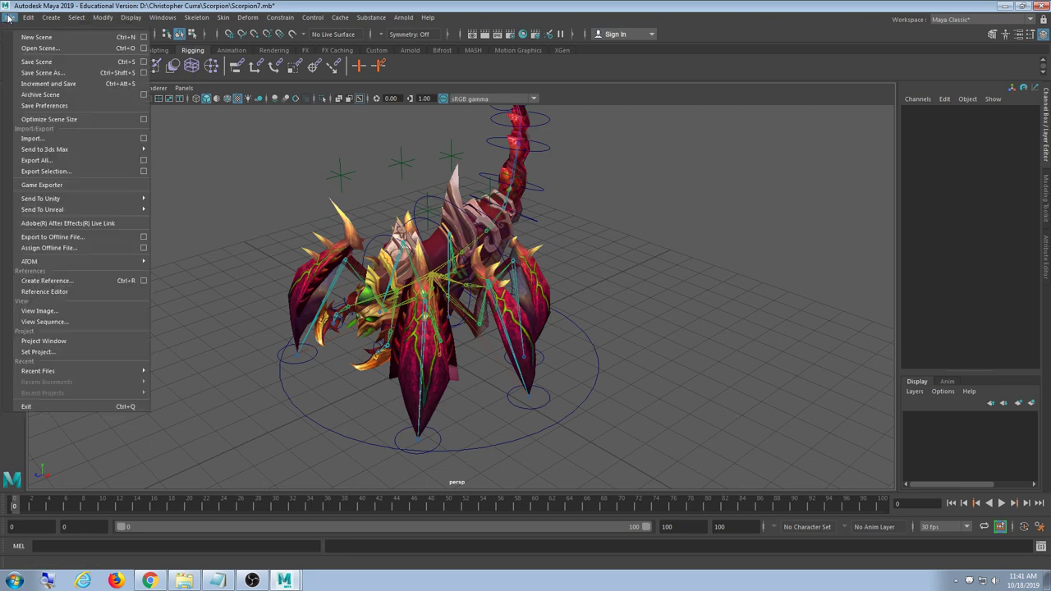
pyautogui.click(49, 76)
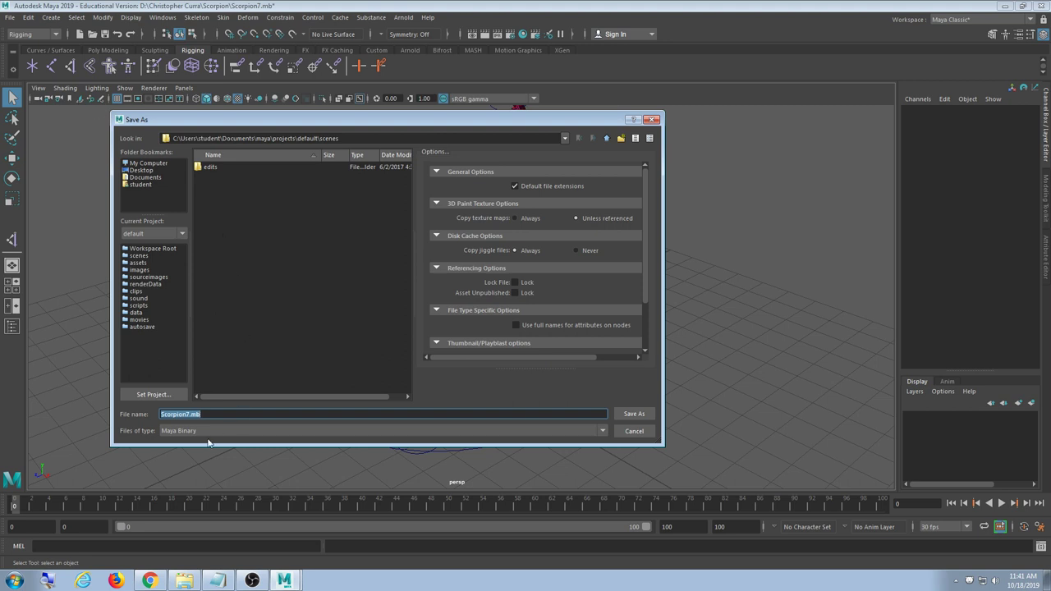
pyautogui.click(241, 208)
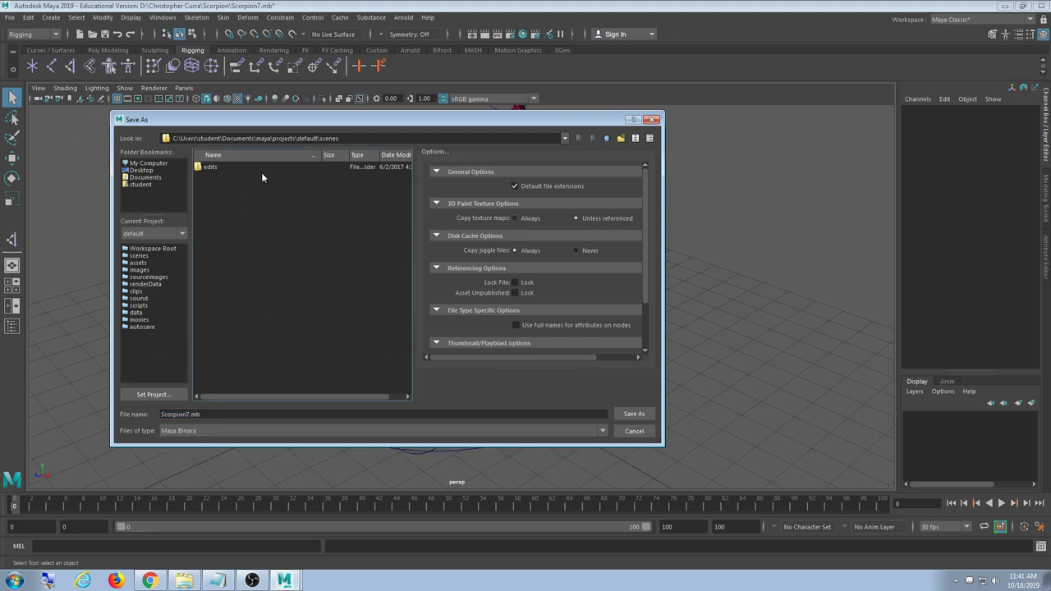
pyautogui.click(147, 162)
pyautogui.doubleClick(221, 182)
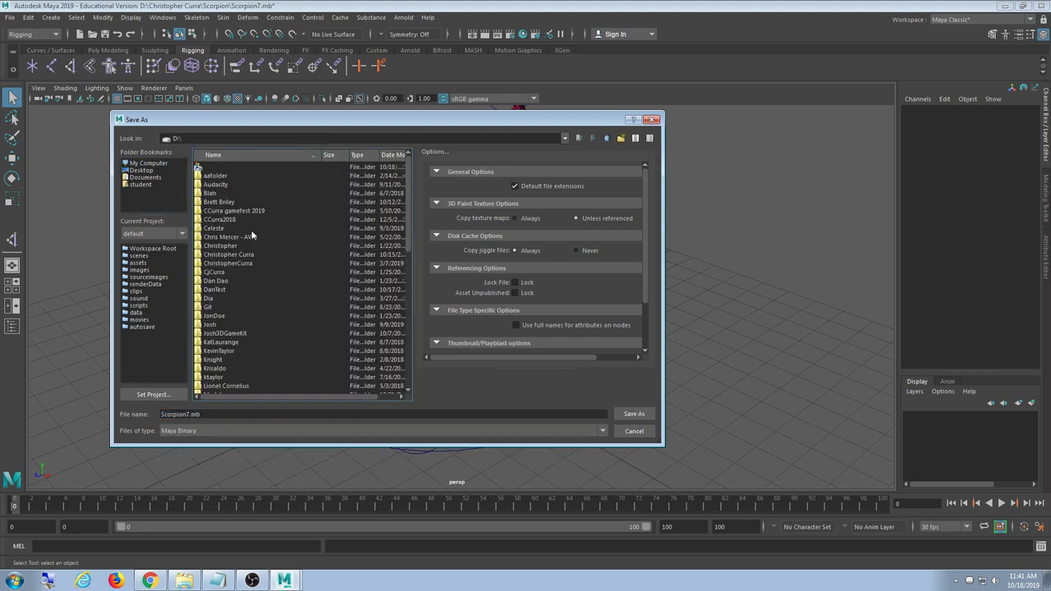
pyautogui.doubleClick(247, 255)
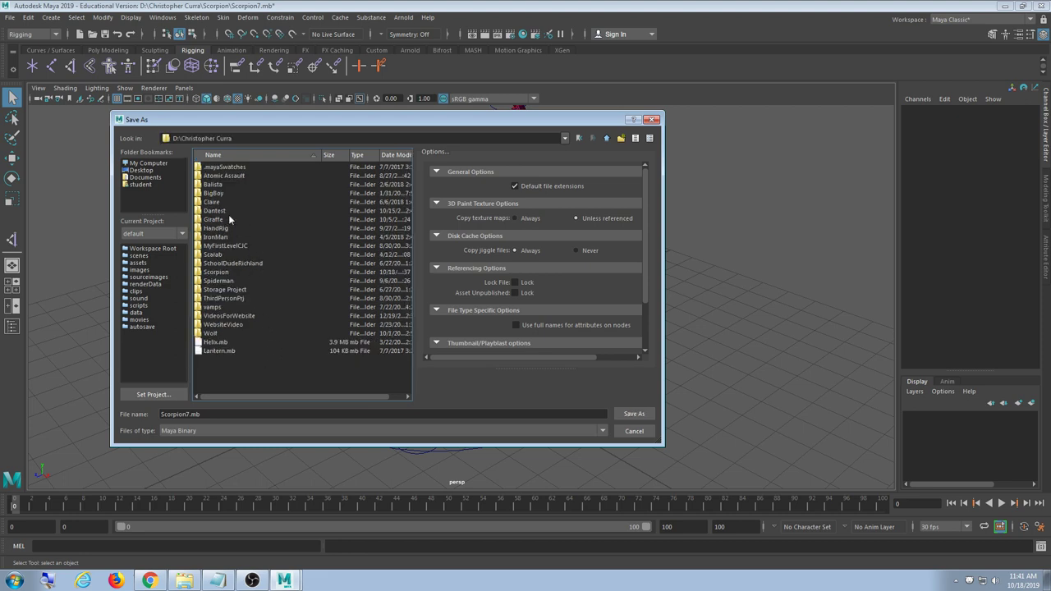
pyautogui.doubleClick(217, 272)
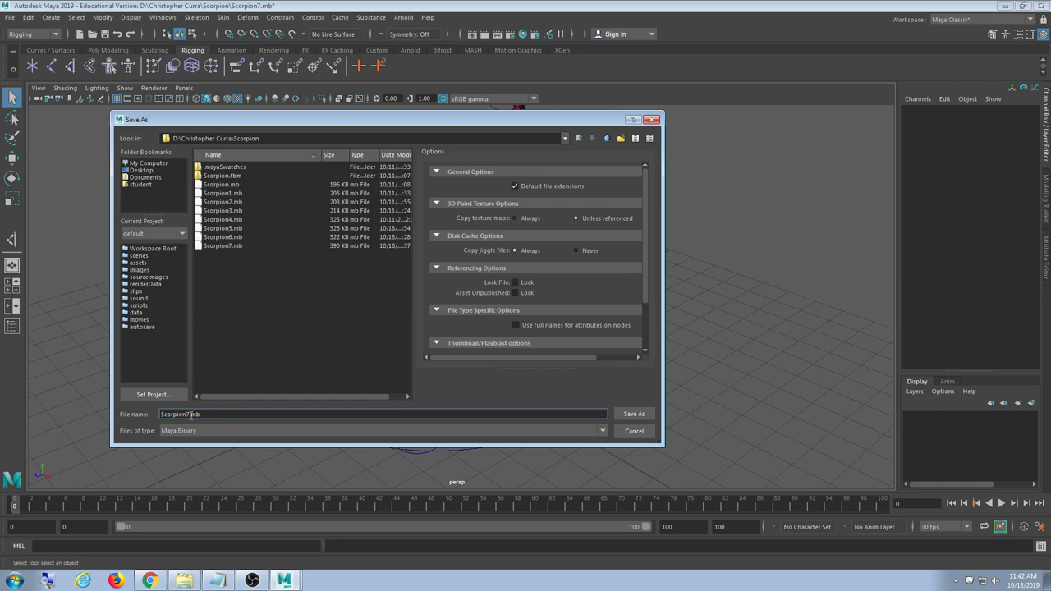
pyautogui.press('Return')
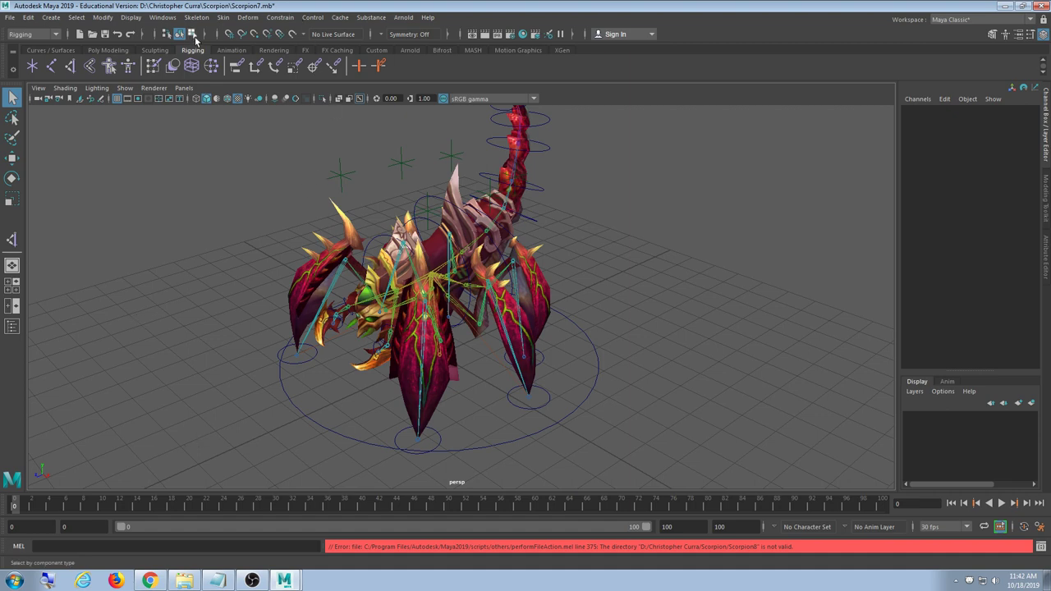
# Expand the object selection mask options and select the Scorpion mesh
pyautogui.click(570, 274)
pyautogui.click(546, 282)
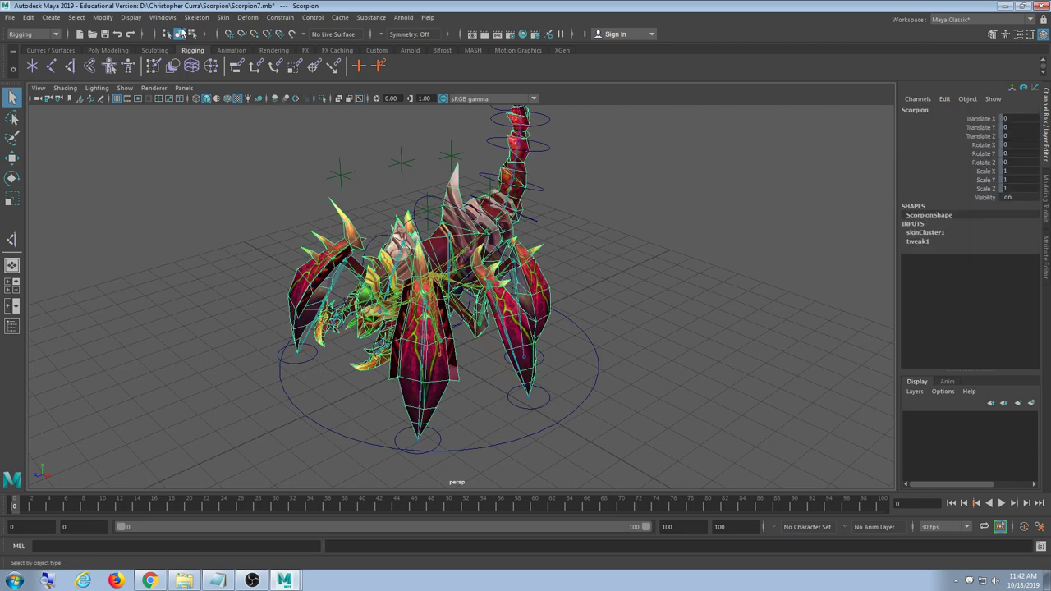
pyautogui.click(205, 35)
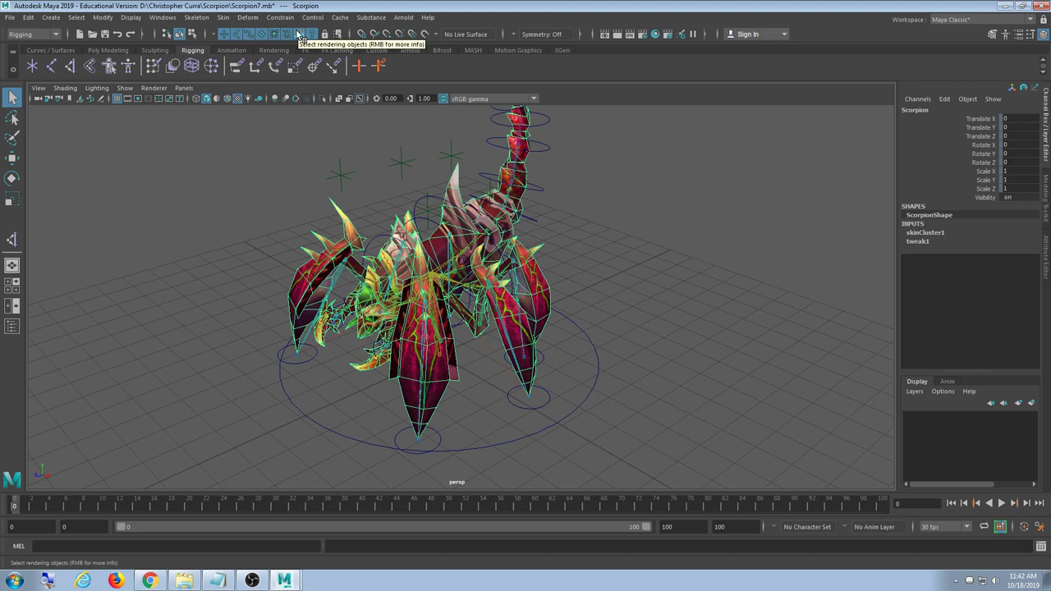
pyautogui.click(617, 236)
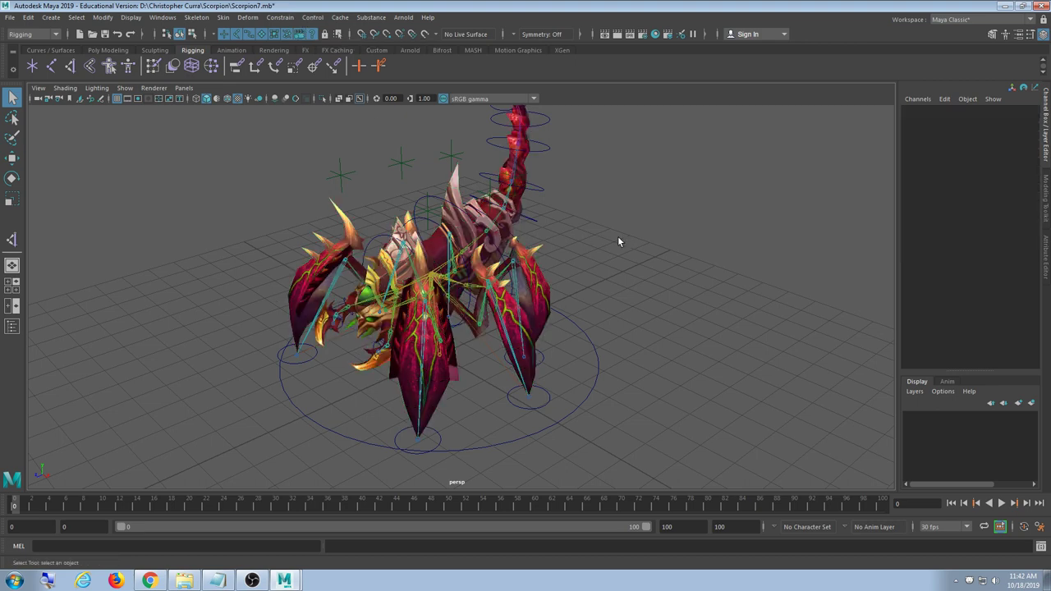
pyautogui.click(530, 283)
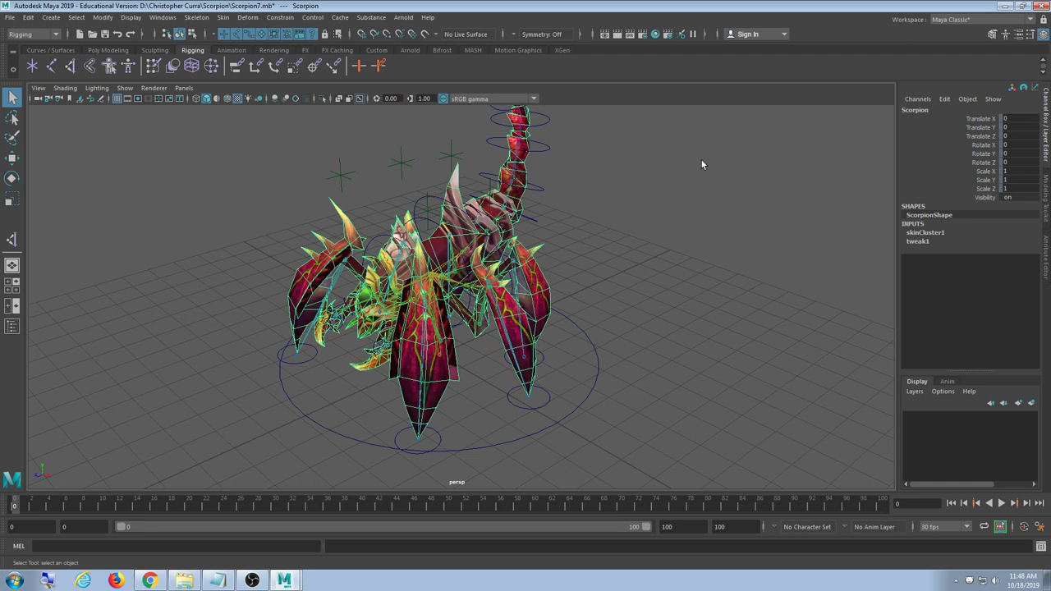
# Deselect the scorpion mesh and examine the rig from several angles, ending close on the upper tail and its control circles
pyautogui.scroll(-4, 557, 331)
pyautogui.keyDown('alt'); pyautogui.moveTo(565, 370); pyautogui.dragTo(713, 346); pyautogui.keyUp('alt')
pyautogui.keyDown('alt'); pyautogui.moveTo(233, 328); pyautogui.dragTo(440, 353); pyautogui.keyUp('alt')
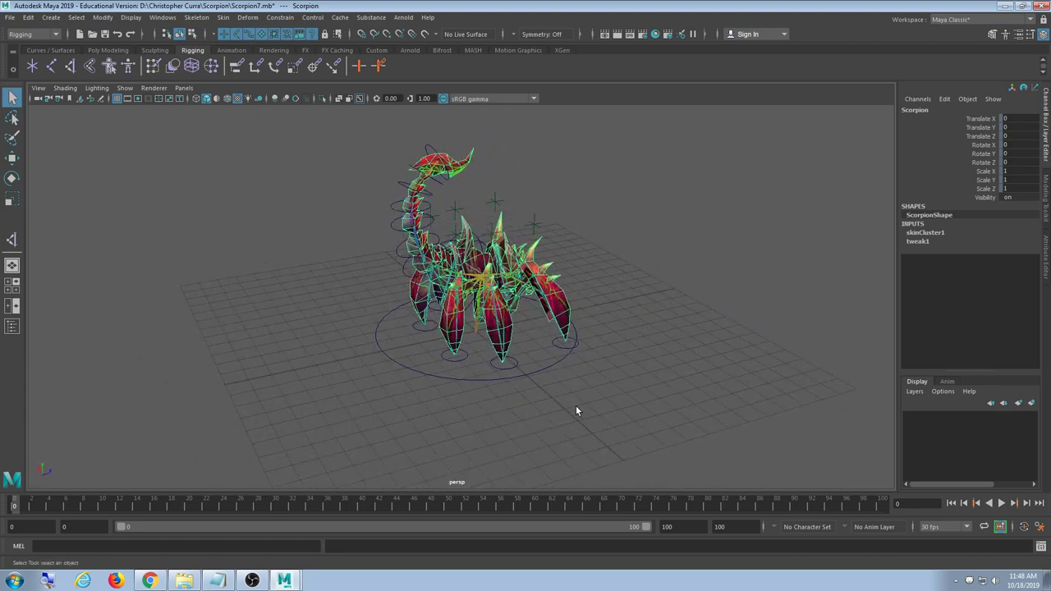
pyautogui.keyDown('alt'); pyautogui.moveTo(650, 392); pyautogui.dragTo(566, 278); pyautogui.keyUp('alt')
pyautogui.scroll(5, 389, 190)
pyautogui.keyDown('alt'); pyautogui.moveTo(390, 190); pyautogui.dragTo(490, 197); pyautogui.keyUp('alt')
pyautogui.click(776, 310)
pyautogui.keyDown('alt'); pyautogui.moveTo(556, 234); pyautogui.dragTo(545, 343); pyautogui.keyUp('alt')
pyautogui.keyDown('alt'); pyautogui.moveTo(575, 287); pyautogui.dragTo(462, 296); pyautogui.keyUp('alt')
pyautogui.keyDown('alt'); pyautogui.moveTo(461, 295); pyautogui.dragTo(465, 354, button='middle'); pyautogui.keyUp('alt')
pyautogui.keyDown('alt'); pyautogui.moveTo(466, 354); pyautogui.dragTo(573, 339); pyautogui.keyUp('alt')
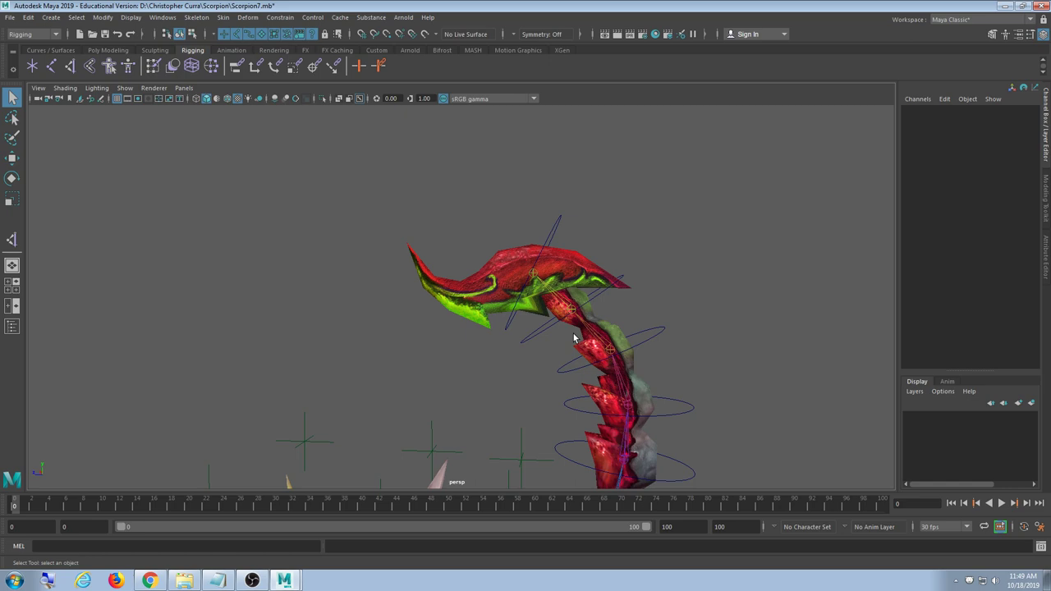
pyautogui.keyDown('alt'); pyautogui.moveTo(583, 316); pyautogui.dragTo(427, 245); pyautogui.keyUp('alt')
pyautogui.keyDown('alt'); pyautogui.moveTo(383, 240); pyautogui.dragTo(260, 220, button='middle'); pyautogui.keyUp('alt')
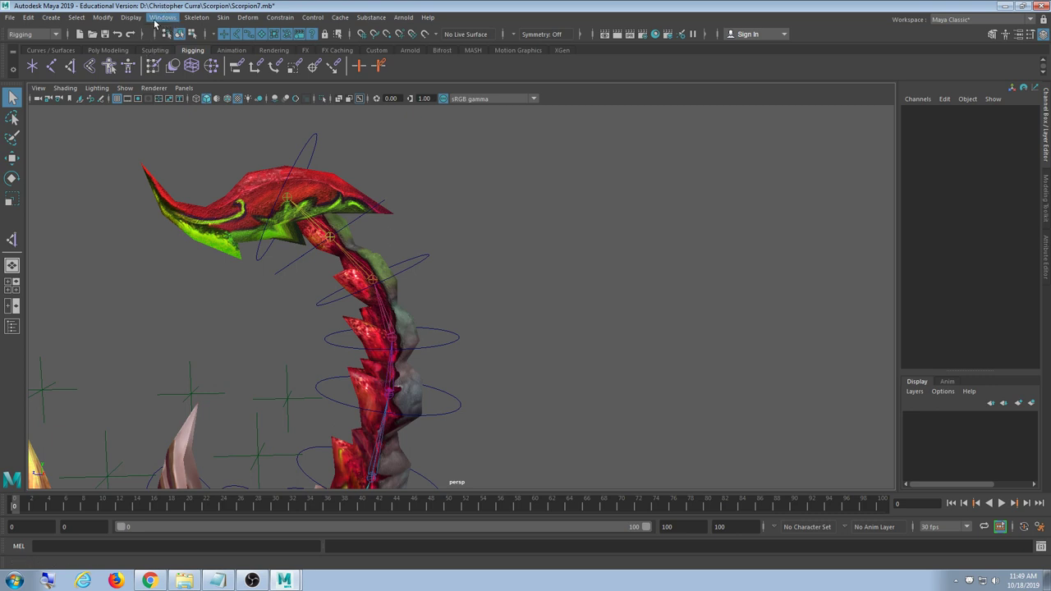
pyautogui.keyDown('alt'); pyautogui.moveTo(536, 312); pyautogui.dragTo(387, 219); pyautogui.keyUp('alt')
# Test the tail controls RootCtrl1 and RootCtrl2 by moving each one, undoing each move
pyautogui.click(353, 154)
pyautogui.press('w')
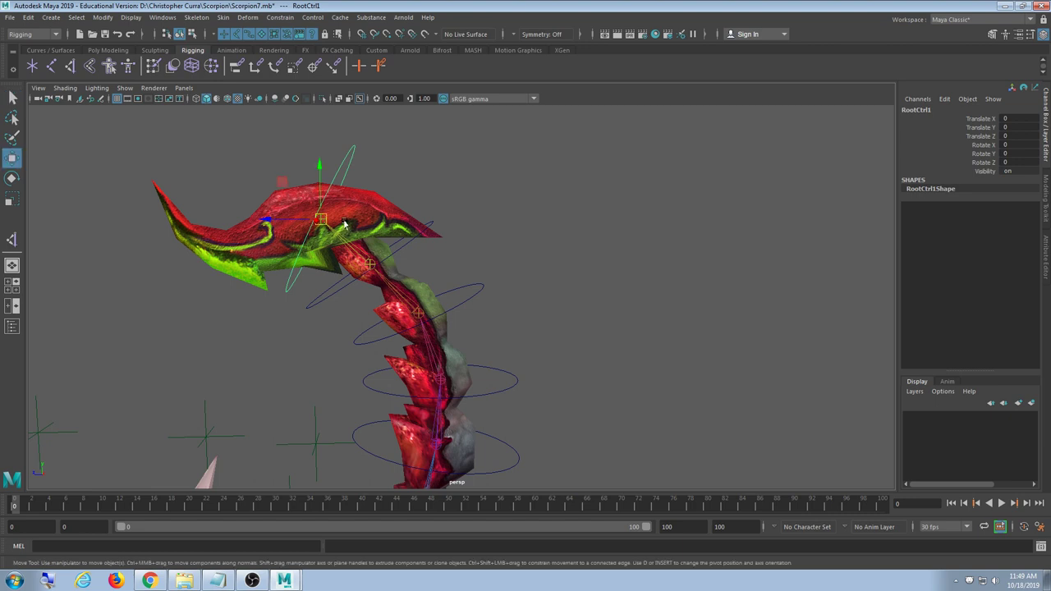
pyautogui.moveTo(323, 215); pyautogui.dragTo(385, 226)
pyautogui.hotkey('ctrl', 'z')
pyautogui.click(412, 244)
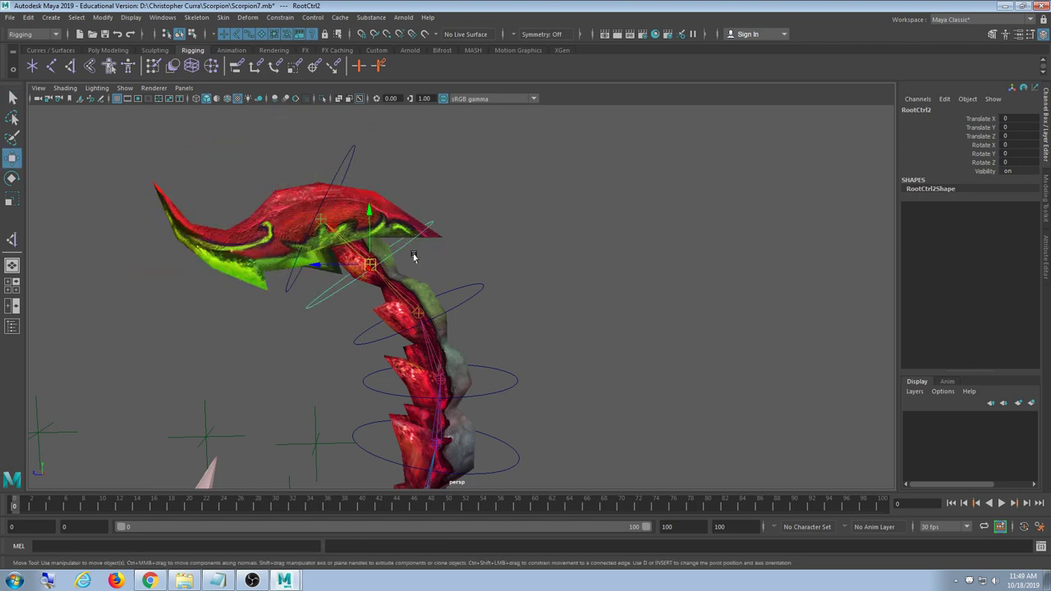
pyautogui.moveTo(370, 264); pyautogui.dragTo(415, 244)
pyautogui.hotkey('ctrl', 'z')
# Test RootCtrl3 and the control circle below it on the tail by moving each one, undoing each move
pyautogui.click(462, 301)
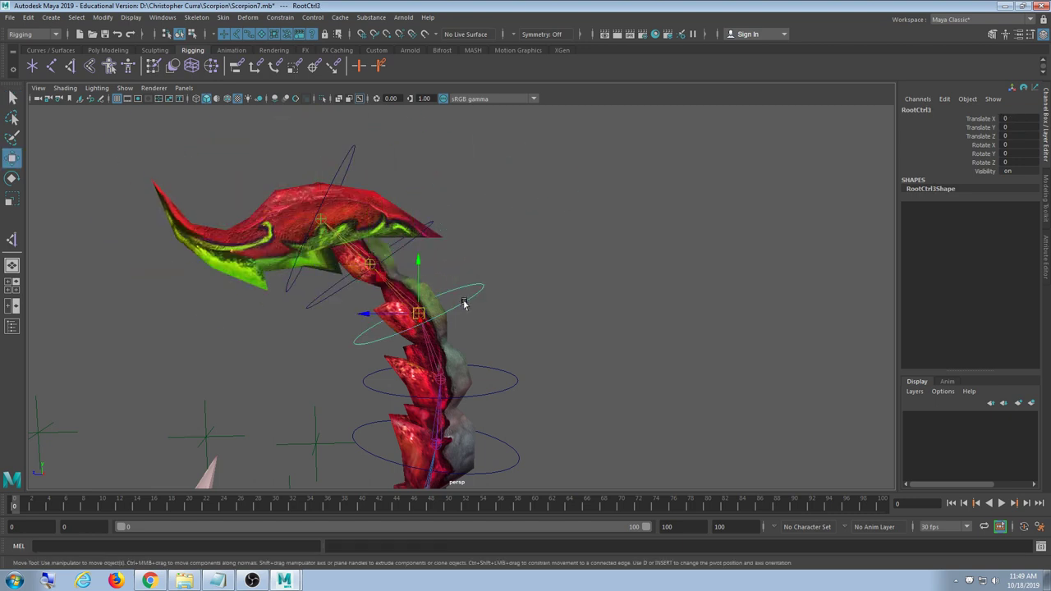
pyautogui.moveTo(420, 312); pyautogui.dragTo(440, 274)
pyautogui.hotkey('ctrl', 'z')
pyautogui.keyDown('alt'); pyautogui.moveTo(619, 389); pyautogui.dragTo(642, 306, button='middle'); pyautogui.keyUp('alt')
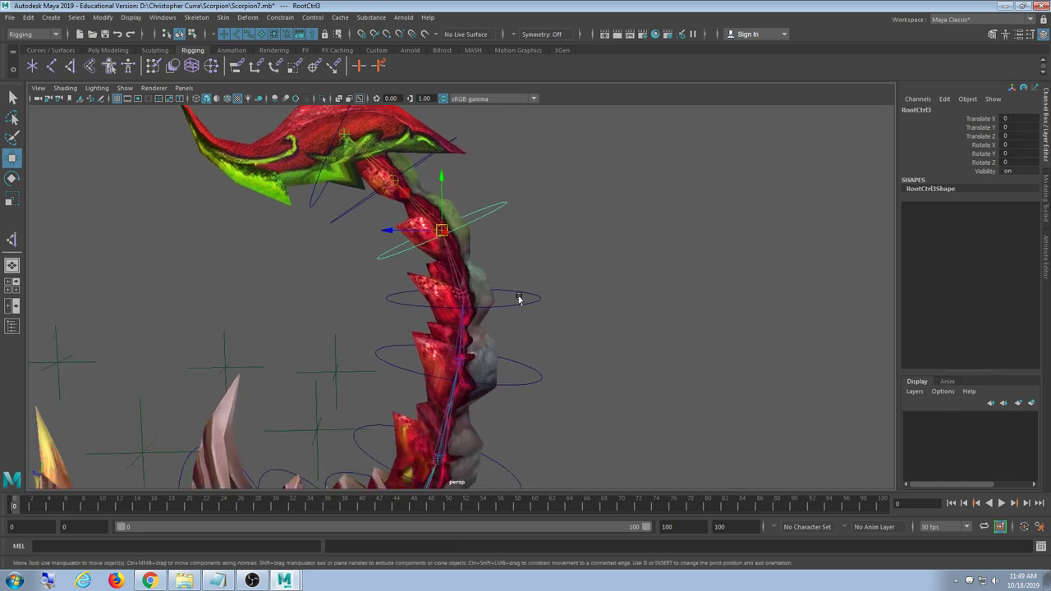
pyautogui.click(507, 309)
pyautogui.click(501, 308)
pyautogui.moveTo(464, 298); pyautogui.dragTo(499, 256)
pyautogui.hotkey('ctrl', 'z')
# Try parenting RootCtrl1 directly under RootCtrl2, and rotate RootCtrl2 to test the hierarchy
pyautogui.keyDown('alt'); pyautogui.moveTo(564, 205); pyautogui.dragTo(581, 273, button='middle'); pyautogui.keyUp('alt')
pyautogui.click(382, 146)
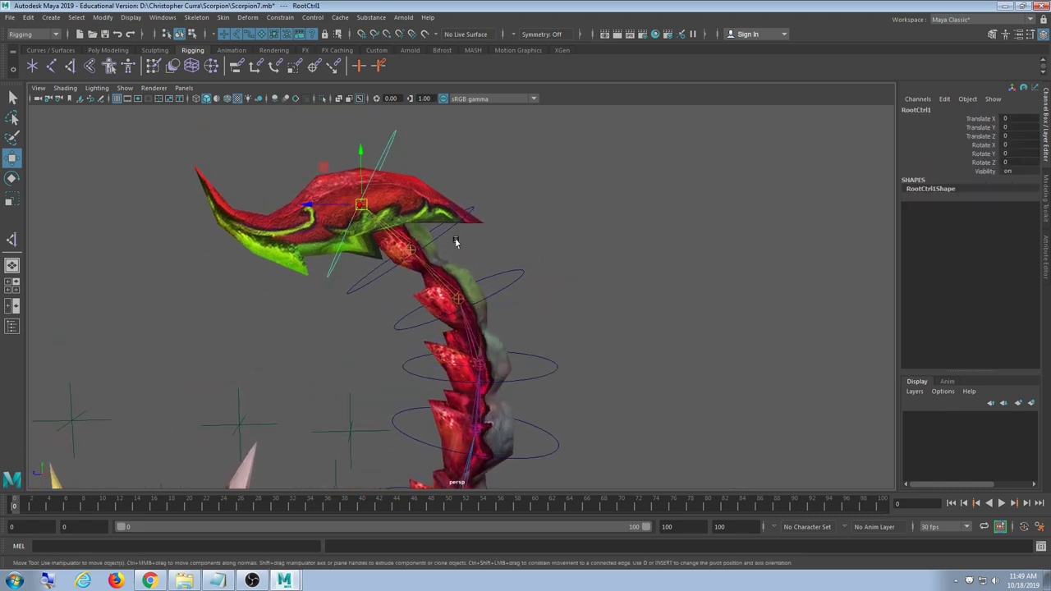
pyautogui.keyDown('shift'); pyautogui.click(446, 229); pyautogui.keyUp('shift')
pyautogui.press('p')
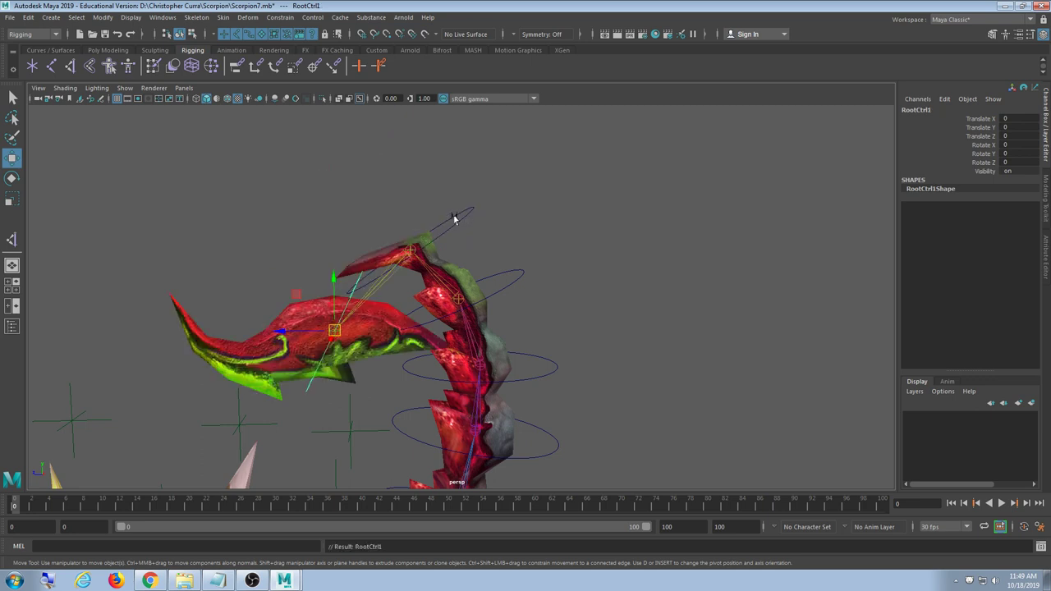
pyautogui.click(458, 219)
pyautogui.press('e')
pyautogui.moveTo(422, 206); pyautogui.dragTo(435, 234)
# Undo the test rotation of RootCtrl2 and the parenting of RootCtrl1
pyautogui.hotkey('ctrl', 'z')
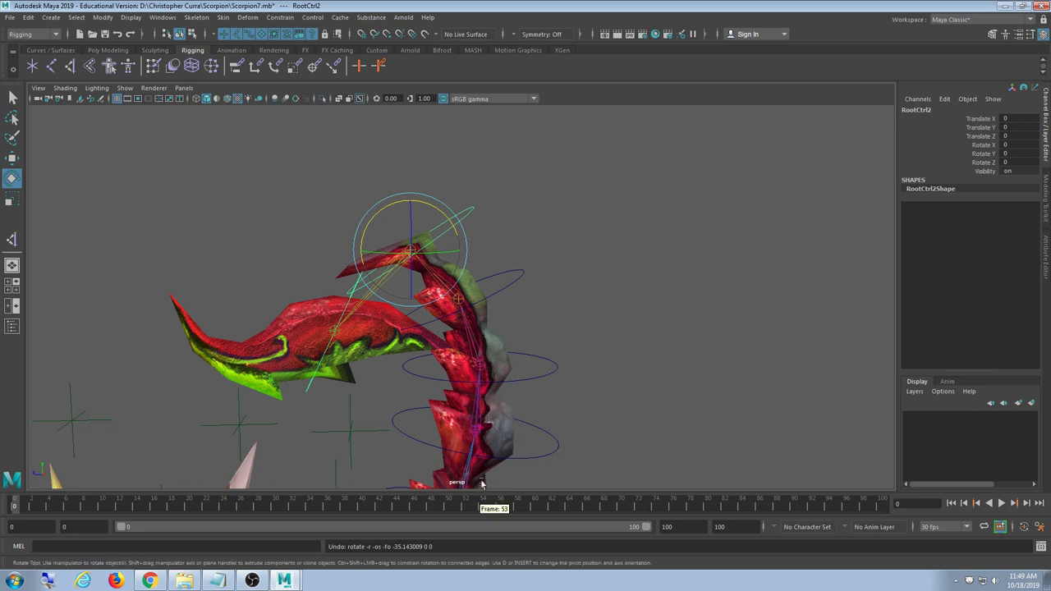
pyautogui.hotkey('ctrl', 'z')
pyautogui.hotkey('ctrl', 'z')
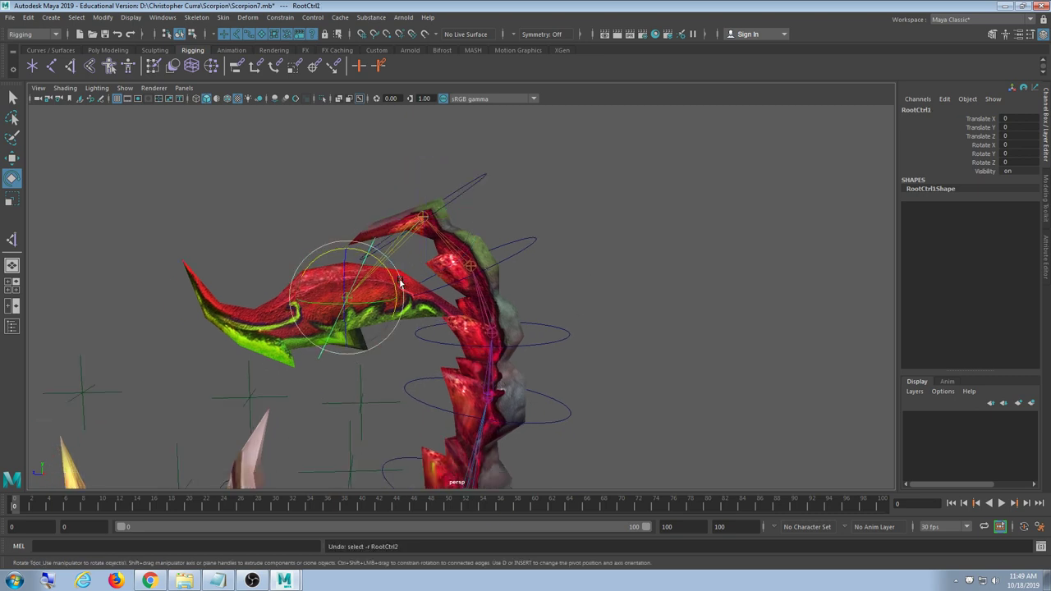
pyautogui.hotkey('ctrl', 'z')
pyautogui.hotkey('ctrl', 'z')
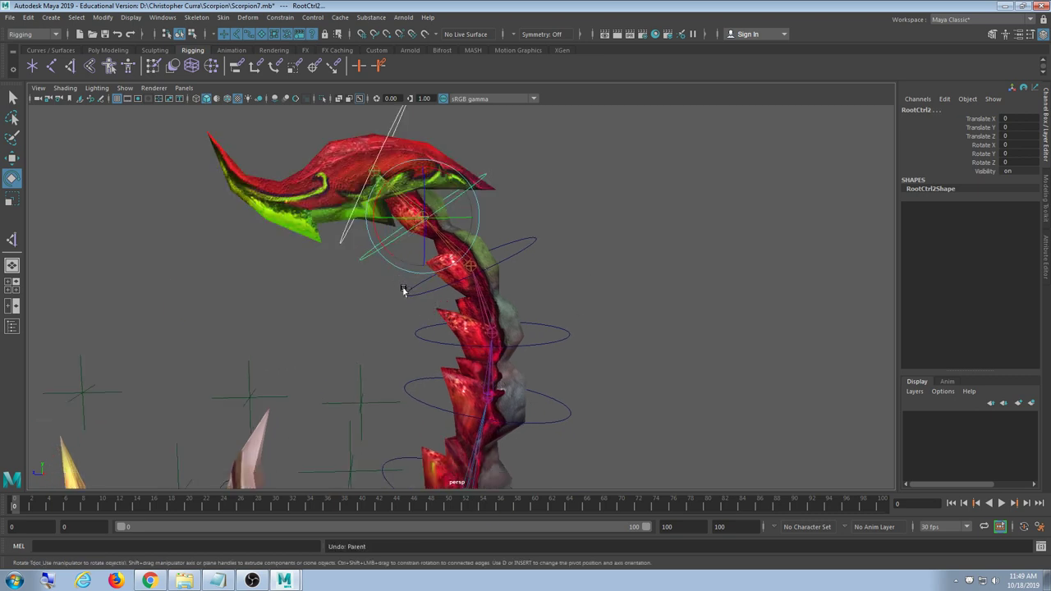
# Open the Hypergraph Hierarchy window and place it beside the tail so that both can be seen
pyautogui.keyDown('alt'); pyautogui.moveTo(694, 310); pyautogui.dragTo(507, 348, button='middle'); pyautogui.keyUp('alt')
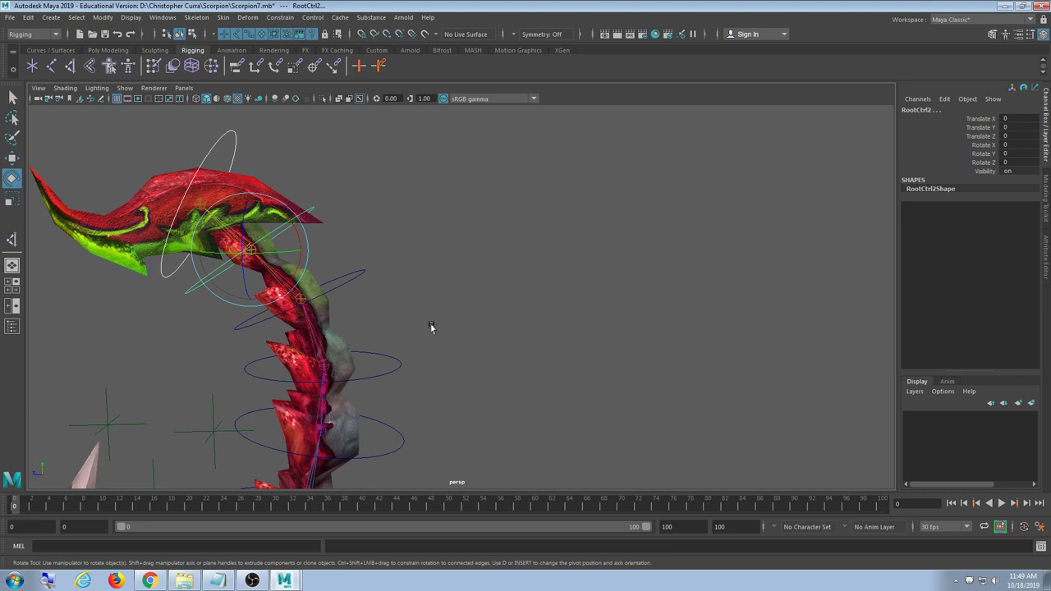
pyautogui.click(163, 17)
pyautogui.moveTo(197, 56)
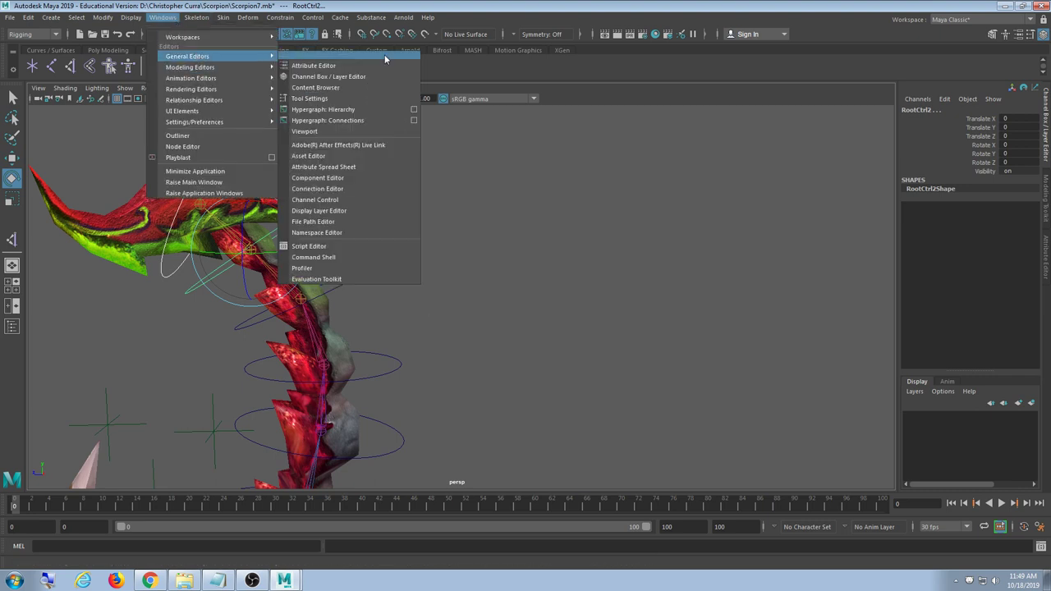
pyautogui.click(353, 110)
pyautogui.moveTo(597, 77); pyautogui.dragTo(462, 106)
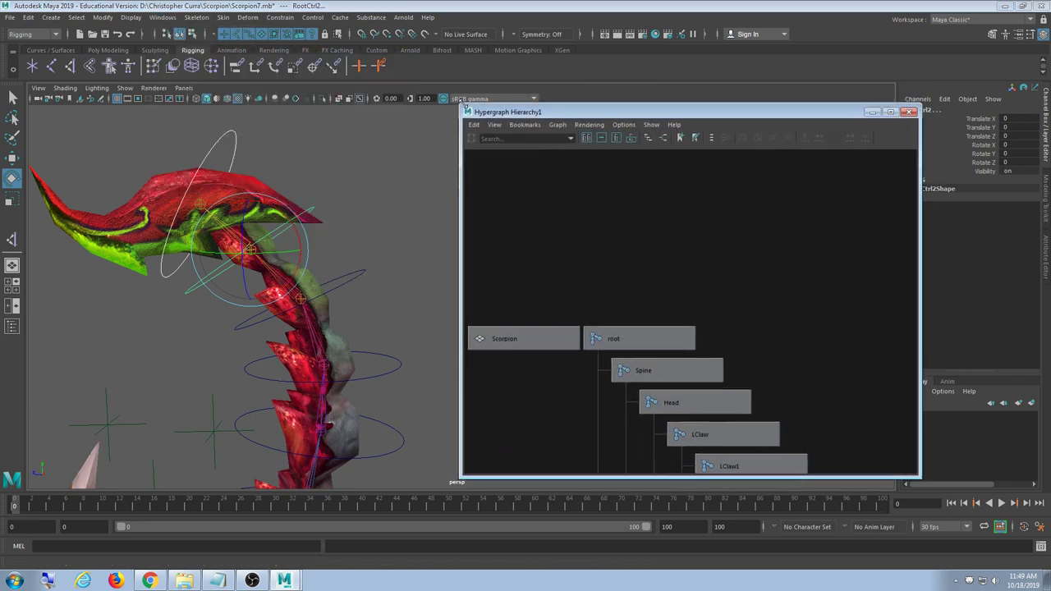
pyautogui.moveTo(574, 113); pyautogui.dragTo(650, 79)
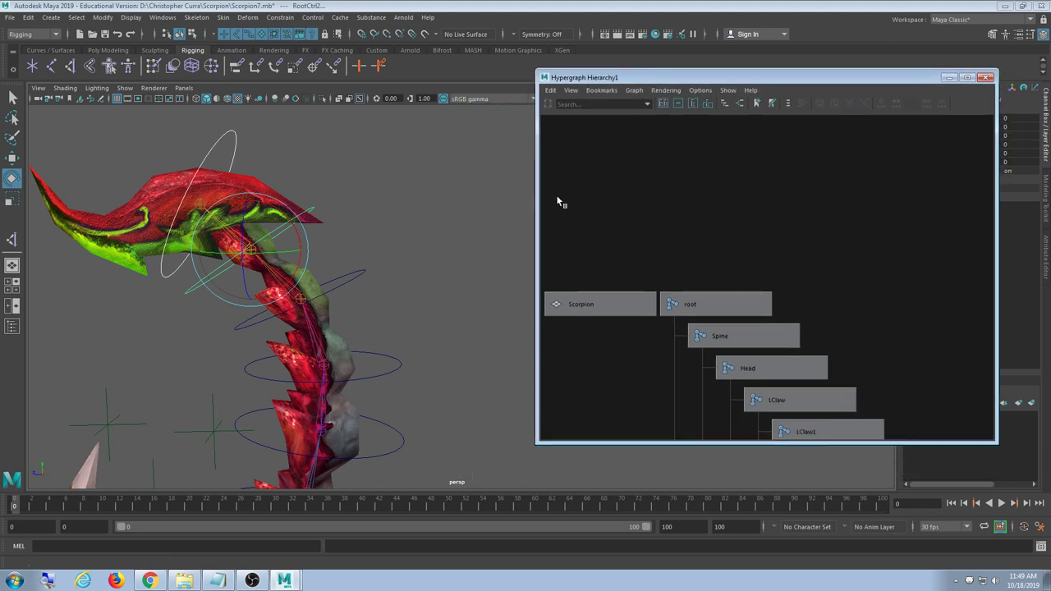
# Clear the selection and locate the row of RootCtrl nodes in the Hypergraph
pyautogui.click(386, 265)
pyautogui.scroll(-2, 876, 287)
pyautogui.keyDown('alt'); pyautogui.moveTo(861, 313); pyautogui.dragTo(764, 262, button='middle'); pyautogui.keyUp('alt')
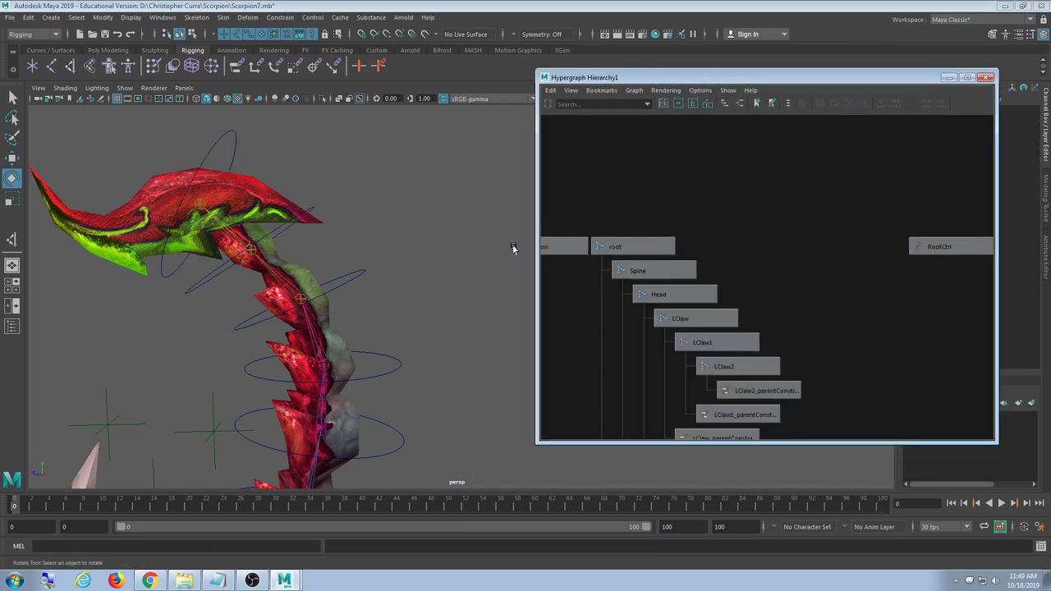
pyautogui.scroll(-2, 817, 277)
pyautogui.keyDown('alt'); pyautogui.moveTo(871, 284); pyautogui.dragTo(653, 292, button='middle'); pyautogui.keyUp('alt')
pyautogui.keyDown('alt'); pyautogui.moveTo(790, 299); pyautogui.dragTo(685, 303, button='middle'); pyautogui.keyUp('alt')
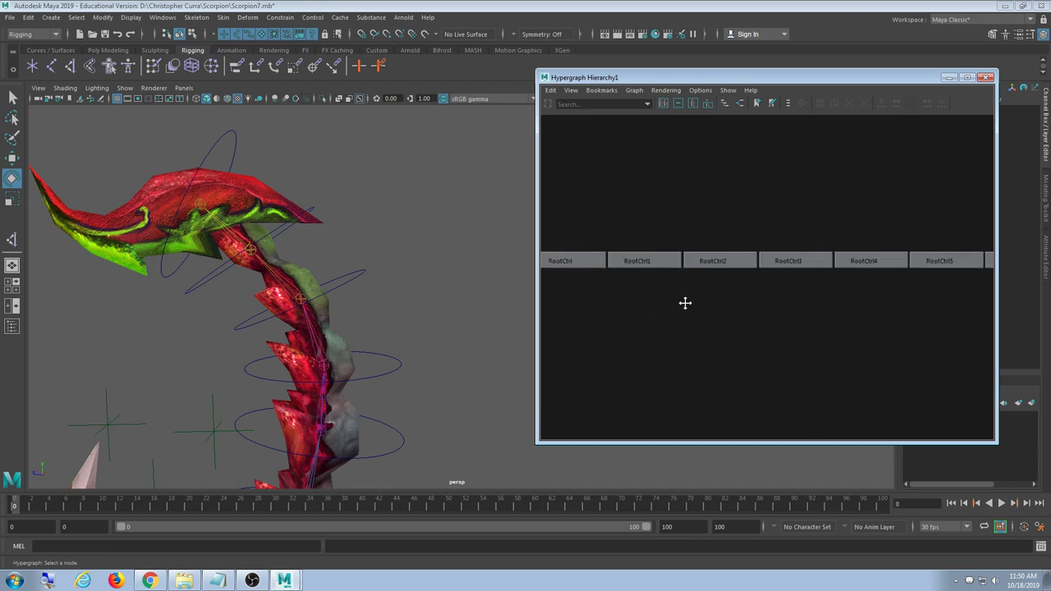
# Select the RootCtrl1 circle at the tail tip and put it in its own group
pyautogui.keyDown('alt'); pyautogui.moveTo(353, 157); pyautogui.dragTo(400, 169, button='middle'); pyautogui.keyUp('alt')
pyautogui.keyDown('alt'); pyautogui.moveTo(393, 208); pyautogui.dragTo(398, 262, button='middle'); pyautogui.keyUp('alt')
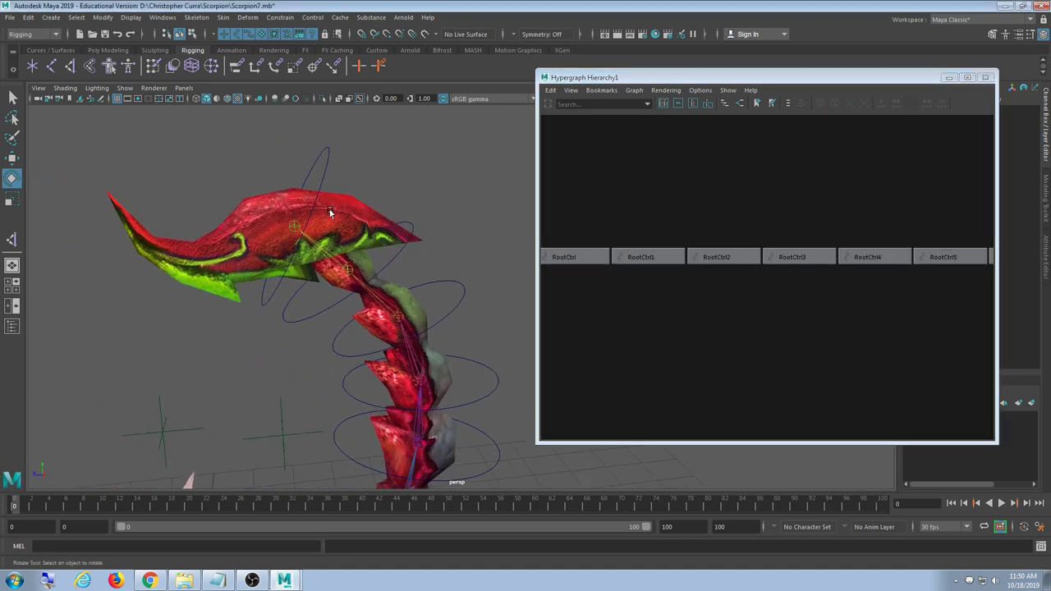
pyautogui.keyDown('alt'); pyautogui.moveTo(330, 212); pyautogui.dragTo(414, 190); pyautogui.keyUp('alt')
pyautogui.keyDown('alt'); pyautogui.moveTo(414, 190); pyautogui.dragTo(352, 190, button='middle'); pyautogui.keyUp('alt')
pyautogui.moveTo(300, 139); pyautogui.dragTo(243, 163)
pyautogui.click(317, 159)
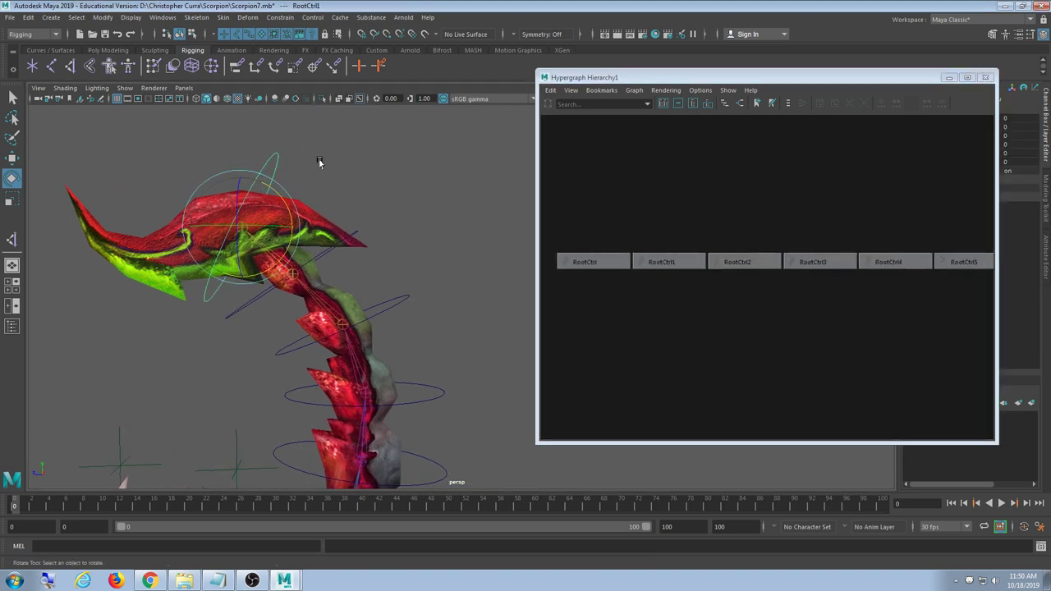
pyautogui.moveTo(299, 129); pyautogui.dragTo(251, 176)
pyautogui.hotkey('ctrl', 'g')
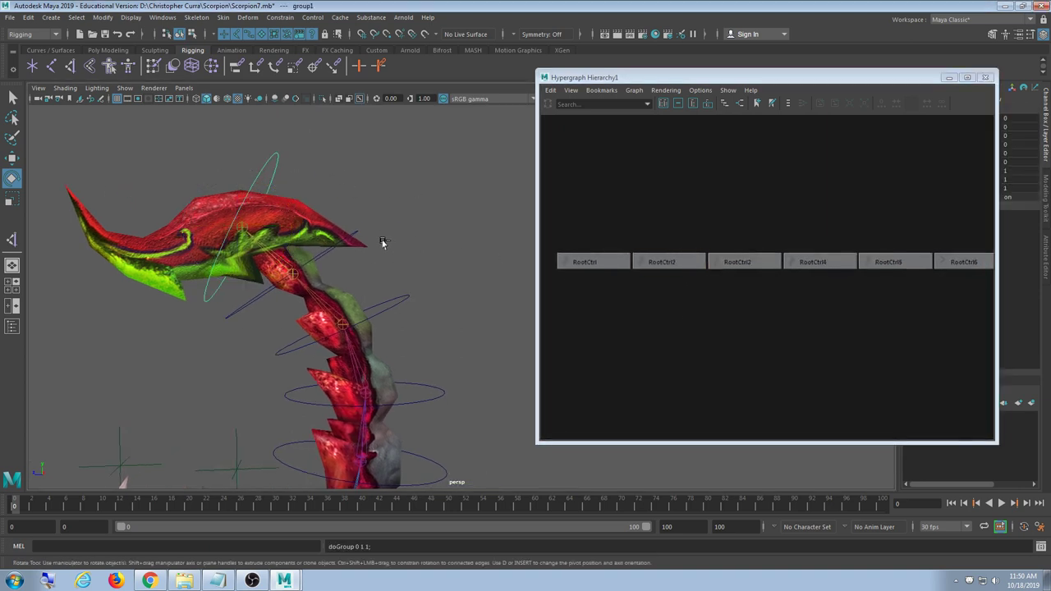
# Locate group1 in the Hypergraph, check group1 and its child RootCtrl1 by selecting each, and clear the selection
pyautogui.scroll(-2, 943, 345)
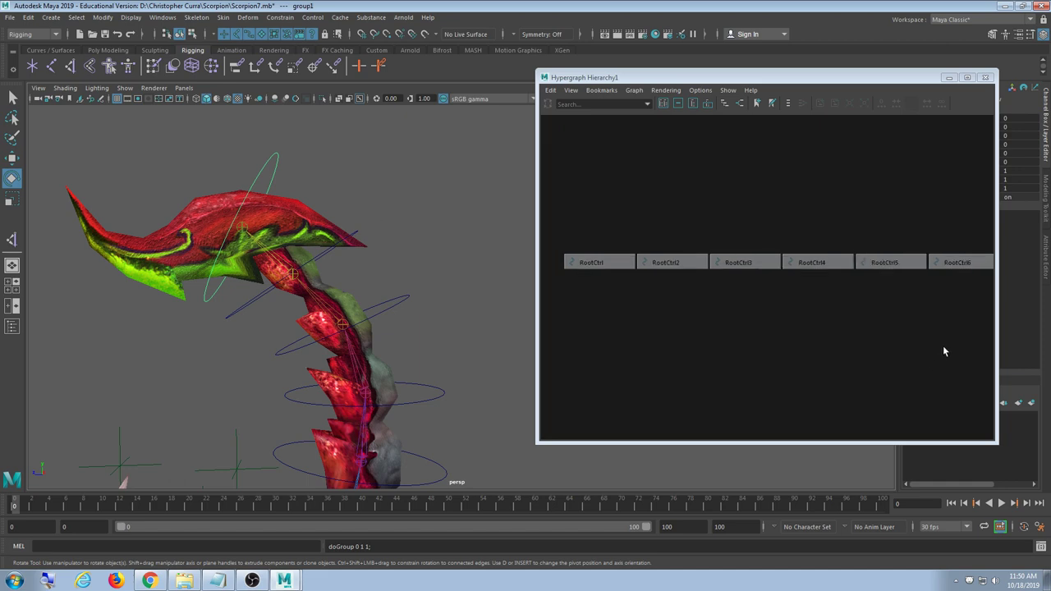
pyautogui.keyDown('alt'); pyautogui.moveTo(943, 345); pyautogui.dragTo(575, 269, button='middle'); pyautogui.keyUp('alt')
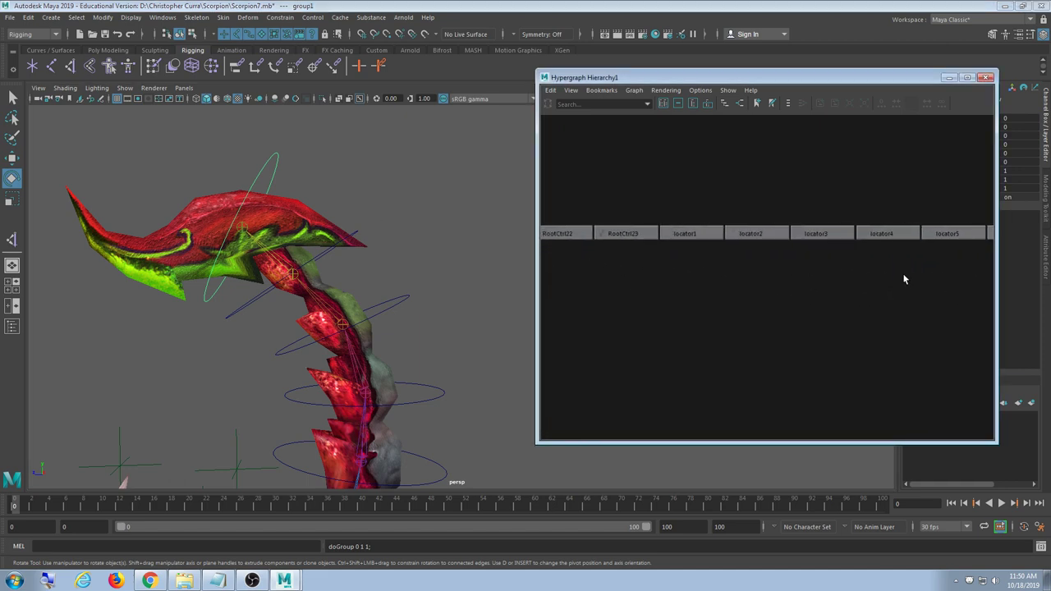
pyautogui.keyDown('alt'); pyautogui.moveTo(903, 277); pyautogui.dragTo(649, 286, button='middle'); pyautogui.keyUp('alt')
pyautogui.keyDown('alt'); pyautogui.moveTo(843, 301); pyautogui.dragTo(624, 314, button='middle'); pyautogui.keyUp('alt')
pyautogui.keyDown('alt'); pyautogui.moveTo(892, 315); pyautogui.dragTo(649, 315, button='middle'); pyautogui.keyUp('alt')
pyautogui.keyDown('alt'); pyautogui.moveTo(933, 314); pyautogui.dragTo(789, 316, button='middle'); pyautogui.keyUp('alt')
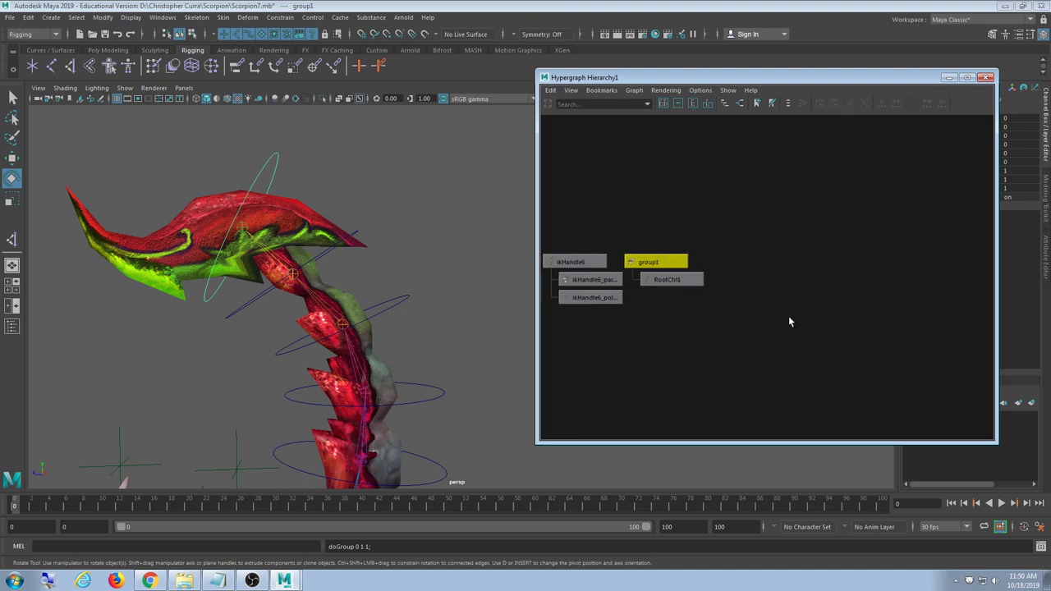
pyautogui.scroll(2, 792, 308)
pyautogui.click(634, 280)
pyautogui.click(629, 258)
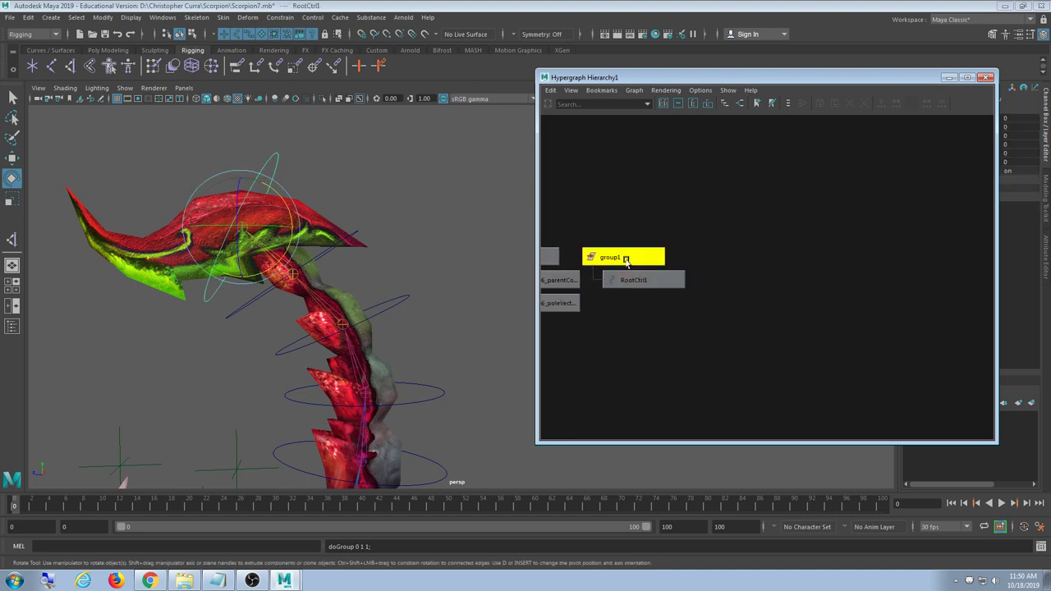
pyautogui.keyDown('alt'); pyautogui.moveTo(317, 231); pyautogui.dragTo(349, 234, button='middle'); pyautogui.keyUp('alt')
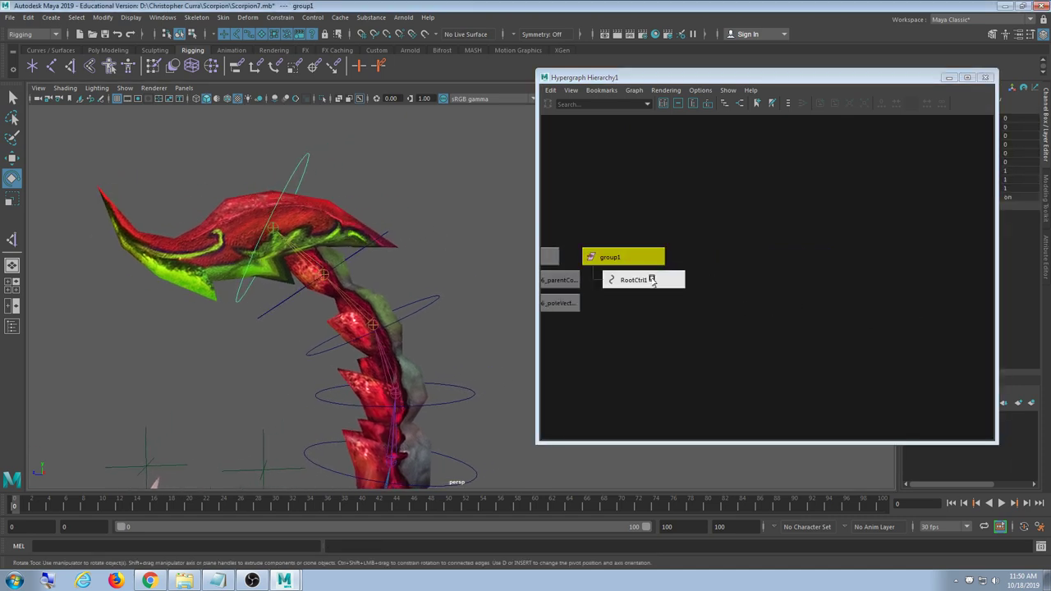
pyautogui.press('w')
pyautogui.click(786, 301)
pyautogui.keyDown('alt'); pyautogui.moveTo(669, 315); pyautogui.dragTo(695, 305, button='middle'); pyautogui.keyUp('alt')
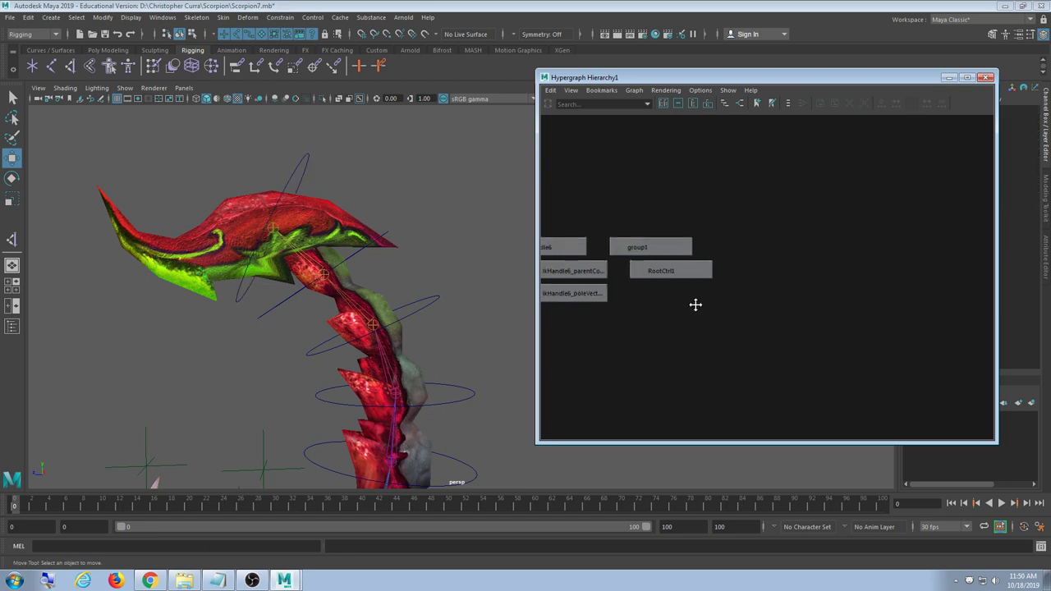
pyautogui.click(354, 260)
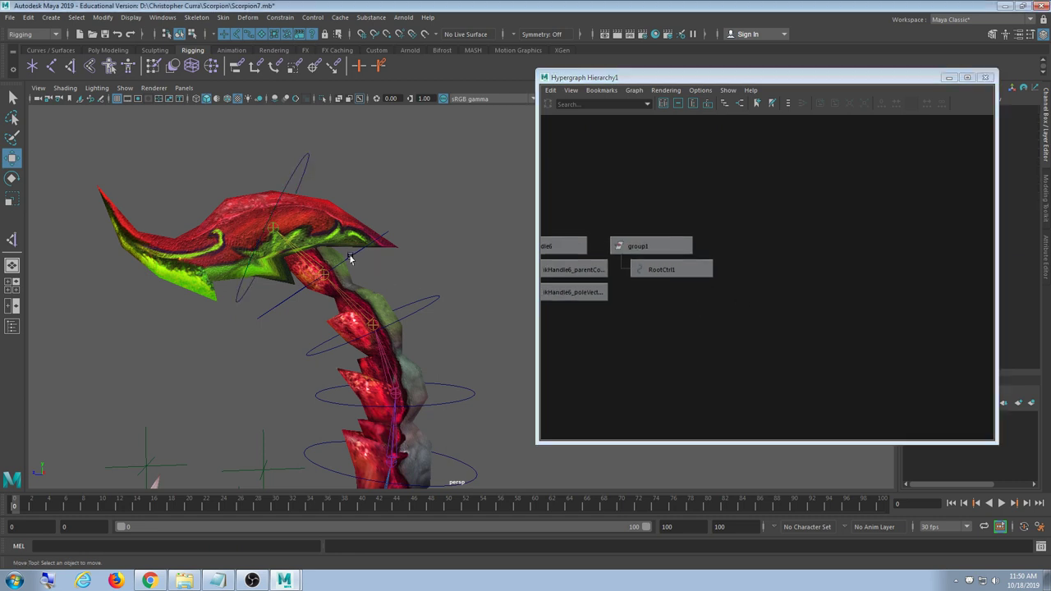
pyautogui.click(649, 248)
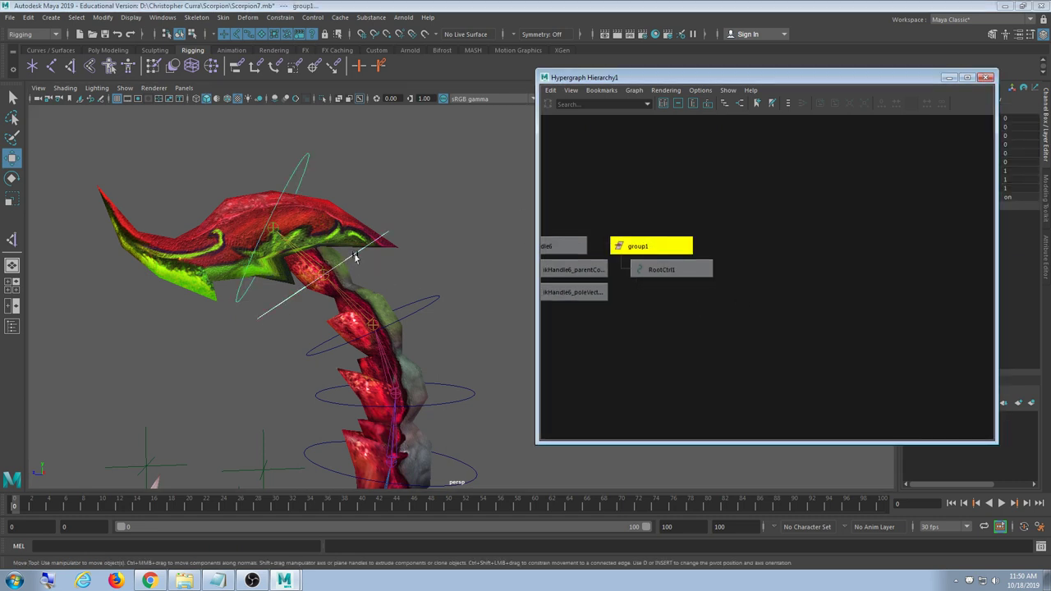
pyautogui.keyDown('alt'); pyautogui.moveTo(370, 291); pyautogui.dragTo(332, 266); pyautogui.keyUp('alt')
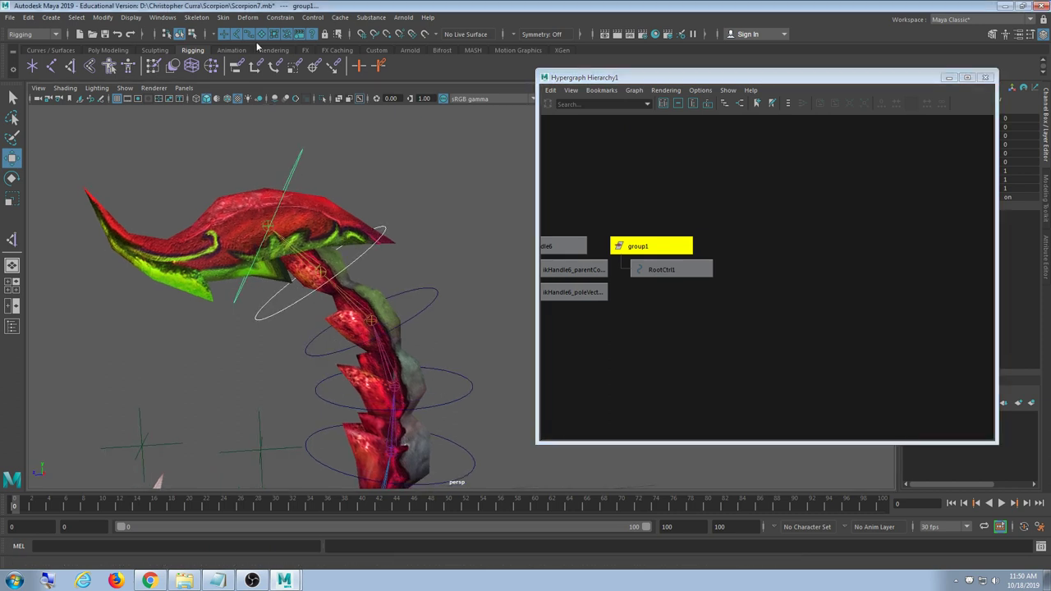
pyautogui.click(267, 18)
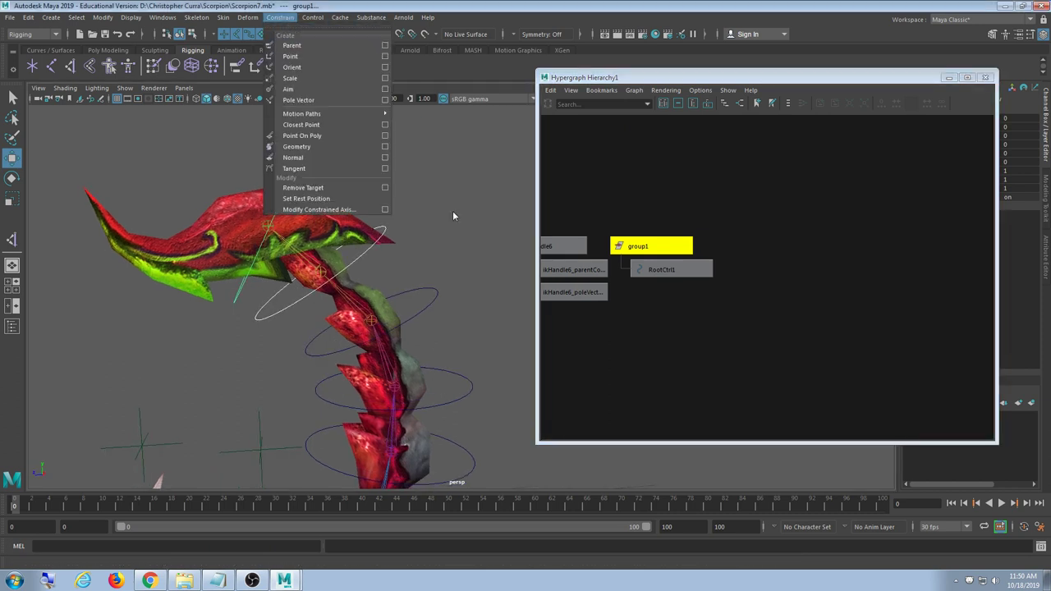
pyautogui.click(409, 292)
# Add a parent constraint from RootCtrl2 to group1, and select RootCtrl2
pyautogui.click(355, 261)
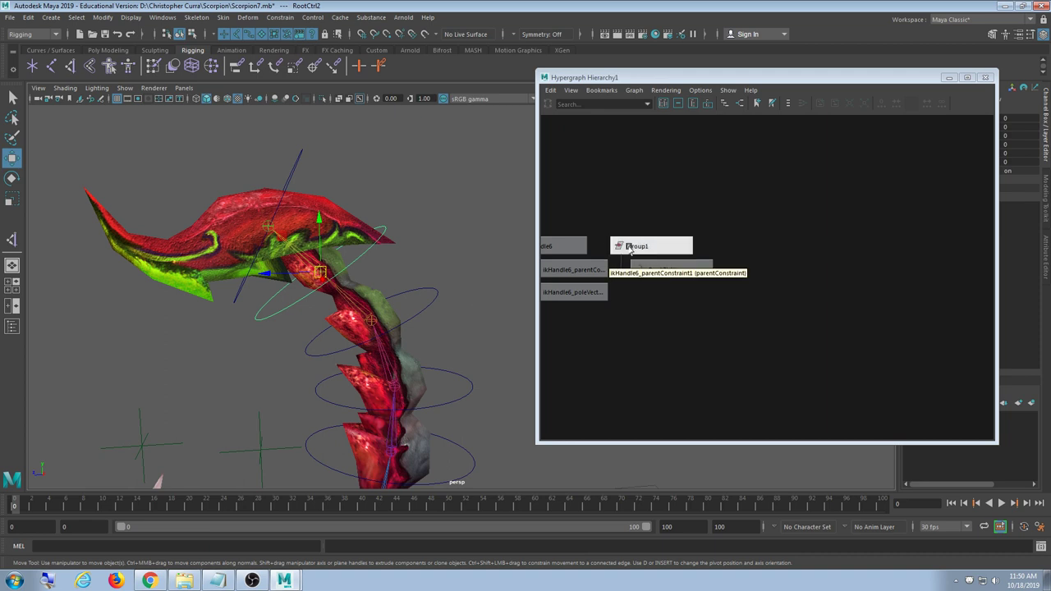
pyautogui.click(642, 244)
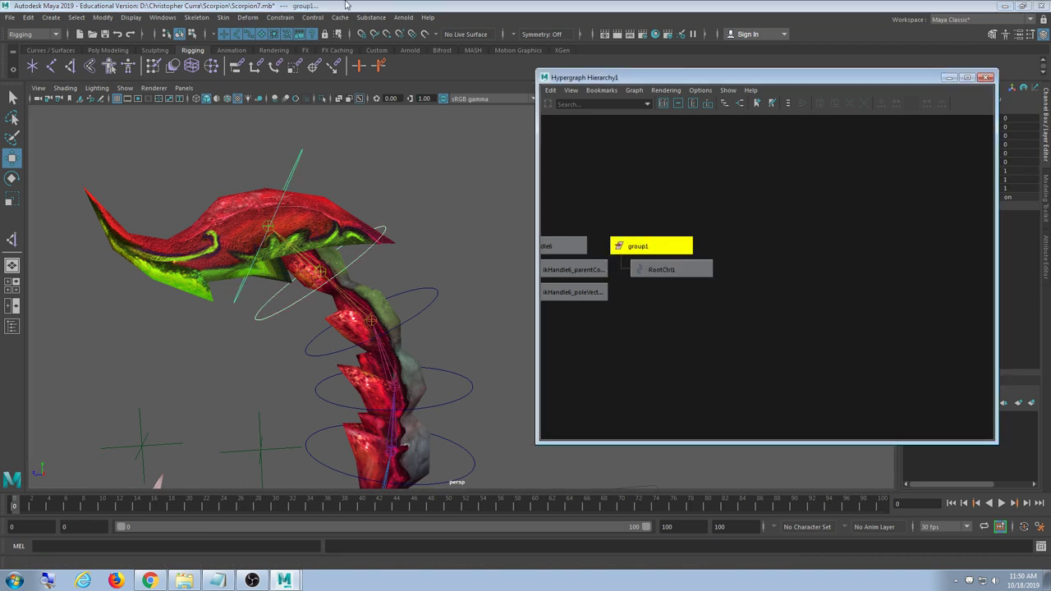
pyautogui.click(278, 17)
pyautogui.click(292, 47)
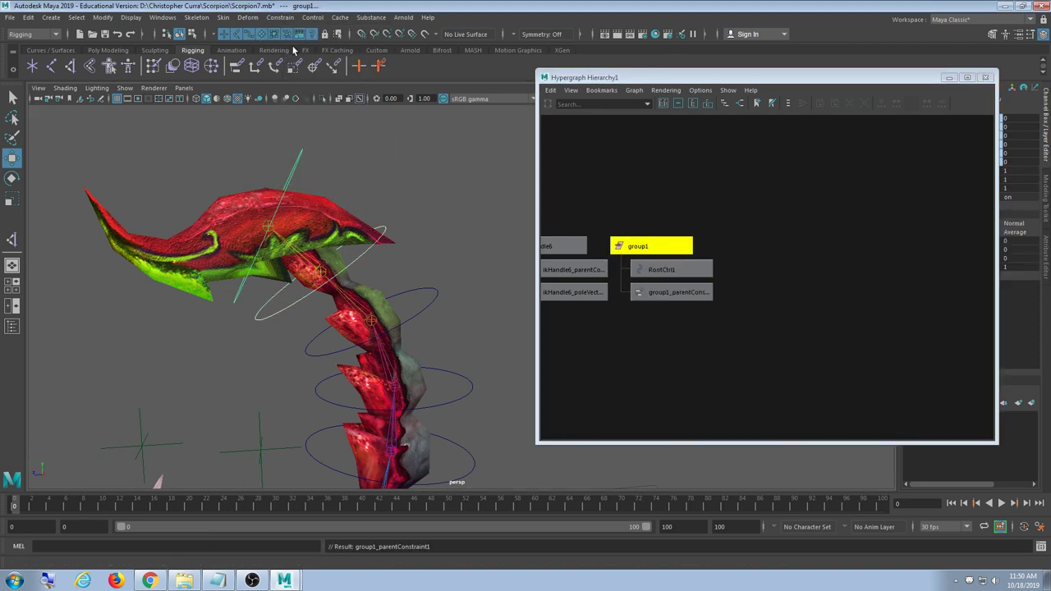
pyautogui.click(351, 263)
pyautogui.keyDown('alt'); pyautogui.moveTo(422, 297); pyautogui.dragTo(428, 308); pyautogui.keyUp('alt')
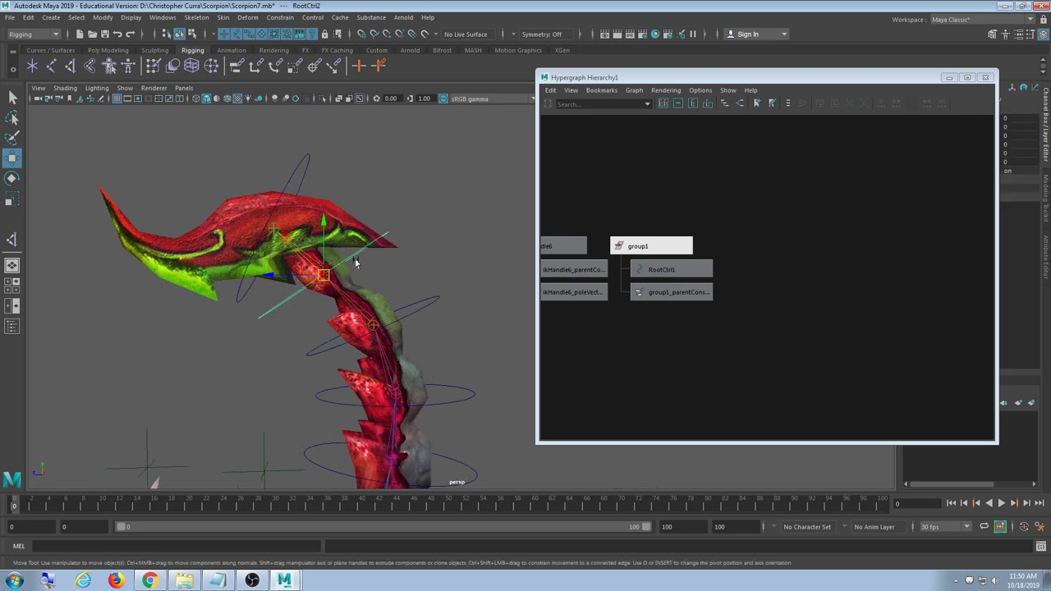
# Test the tail link by rotating RootCtrl2 about 20 degrees in X, and undo the rotation
pyautogui.press('e')
pyautogui.moveTo(351, 234); pyautogui.dragTo(382, 221)
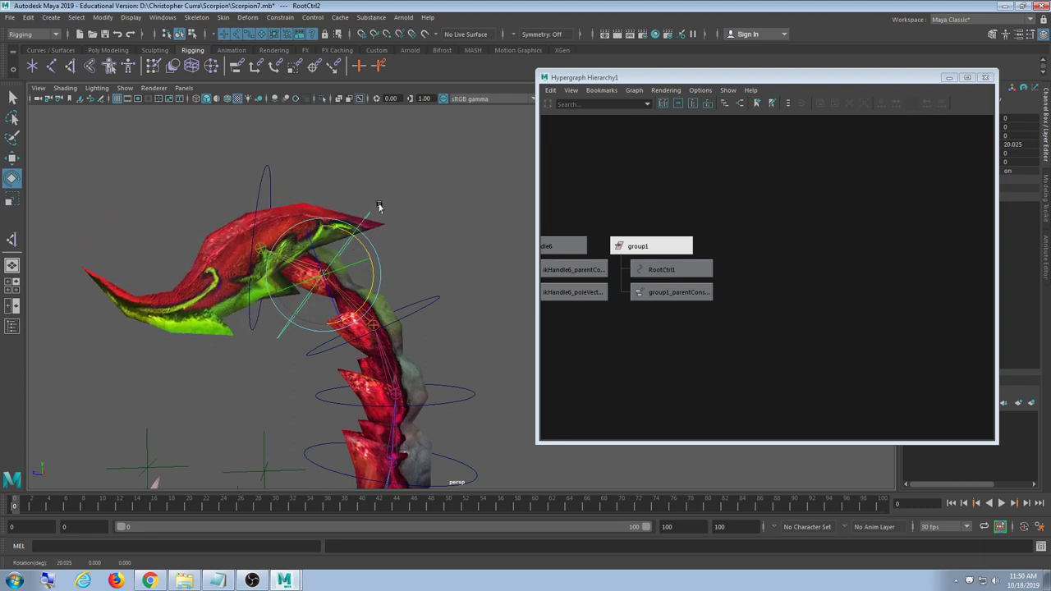
pyautogui.hotkey('ctrl', 'z')
pyautogui.hotkey('ctrl', 'z')
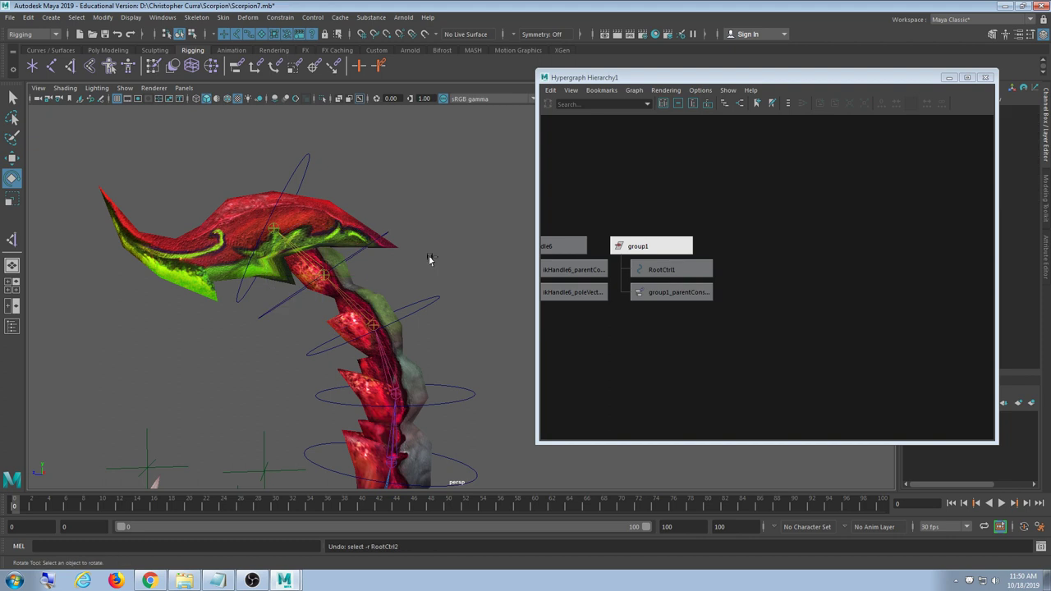
# Select the RootCtrl2 circle below the tail tip and locate its node in the Hypergraph
pyautogui.keyDown('alt'); pyautogui.moveTo(425, 298); pyautogui.dragTo(351, 243); pyautogui.keyUp('alt')
pyautogui.click(340, 207)
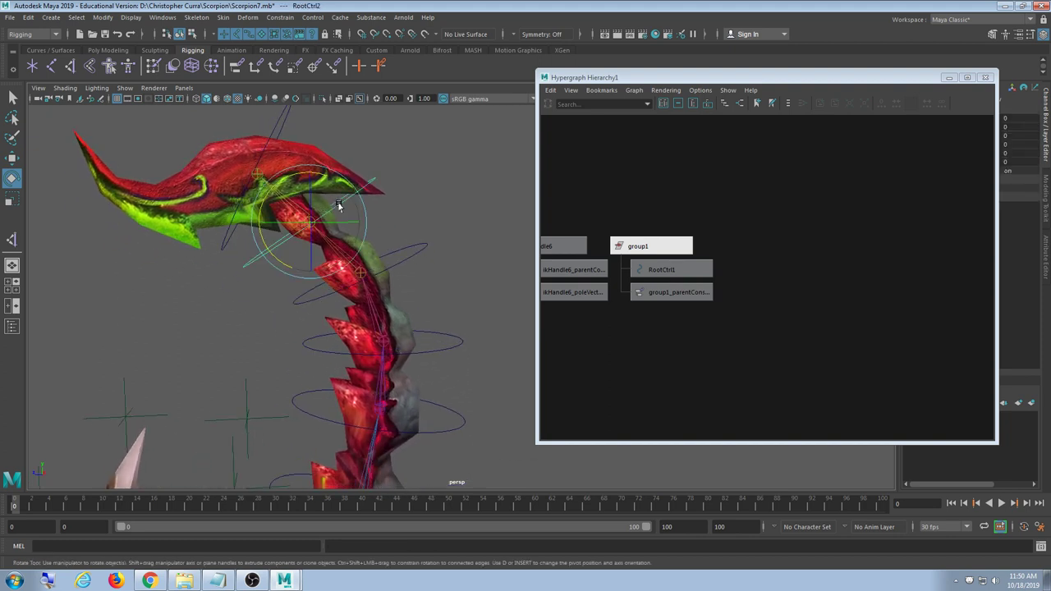
pyautogui.keyDown('alt'); pyautogui.moveTo(660, 318); pyautogui.dragTo(889, 333, button='middle'); pyautogui.keyUp('alt')
pyautogui.scroll(-2, 862, 323)
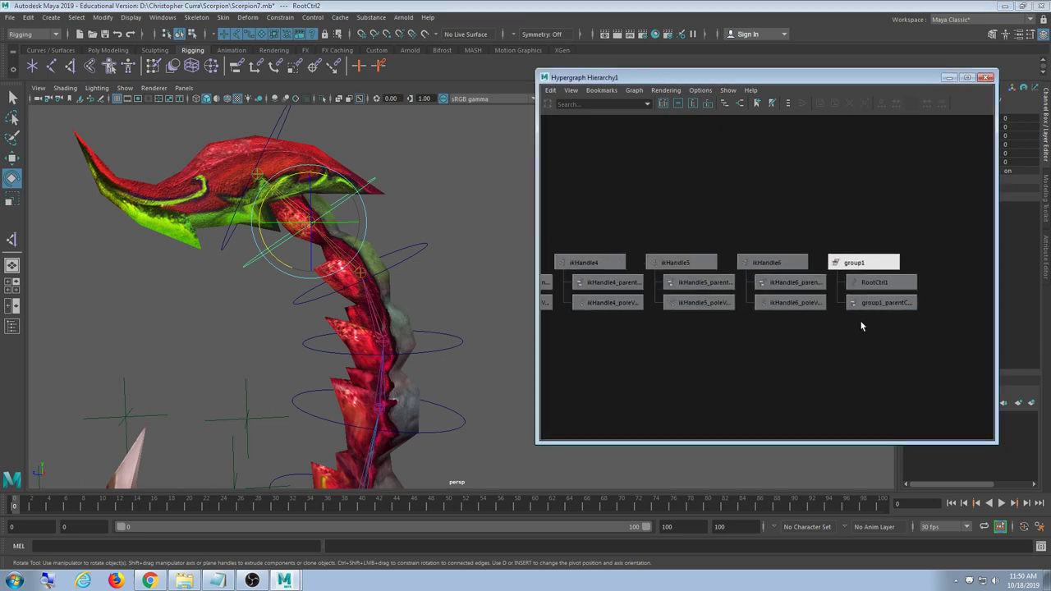
pyautogui.keyDown('alt'); pyautogui.moveTo(679, 319); pyautogui.dragTo(767, 312, button='middle'); pyautogui.keyUp('alt')
pyautogui.press('f')
pyautogui.scroll(-2, 781, 298)
pyautogui.moveTo(702, 79); pyautogui.dragTo(675, 74)
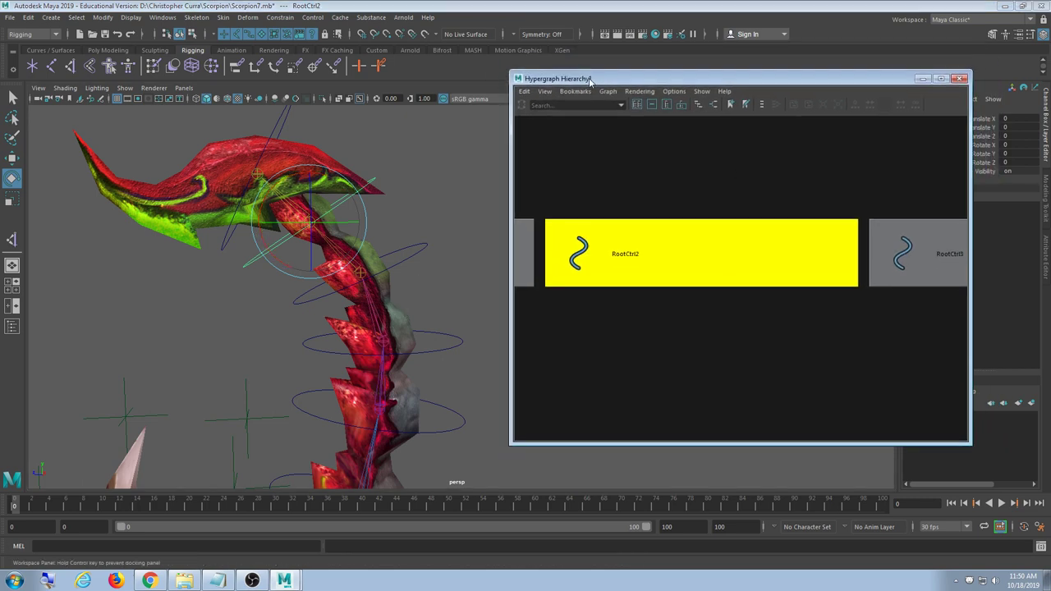
pyautogui.scroll(-1, 711, 239)
pyautogui.keyDown('alt'); pyautogui.moveTo(758, 241); pyautogui.dragTo(751, 239, button='middle'); pyautogui.keyUp('alt')
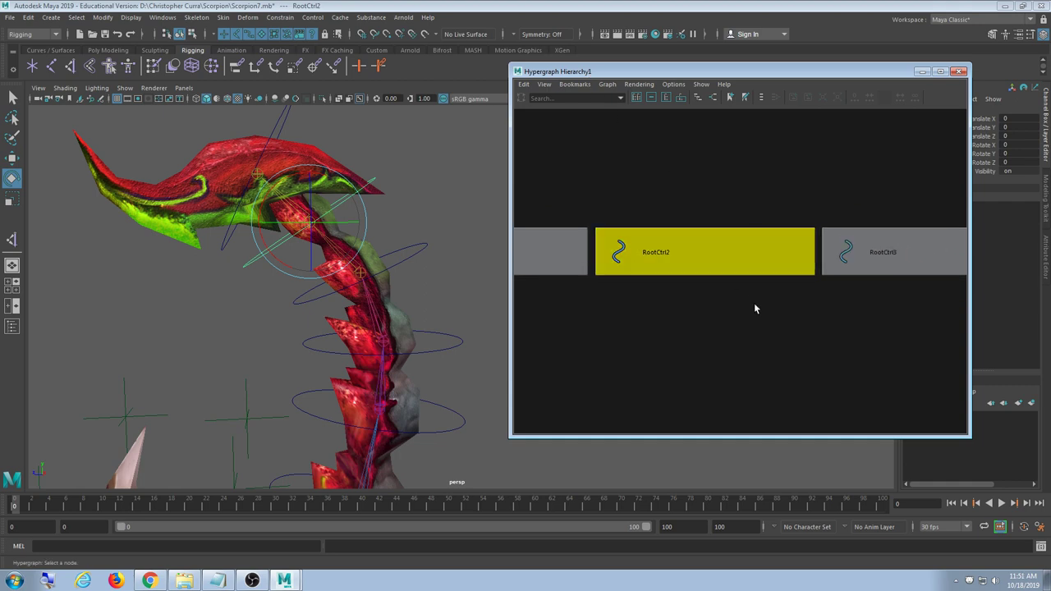
# Open the Hypergraph Hierarchy editor again and clear the selection
pyautogui.click(163, 18)
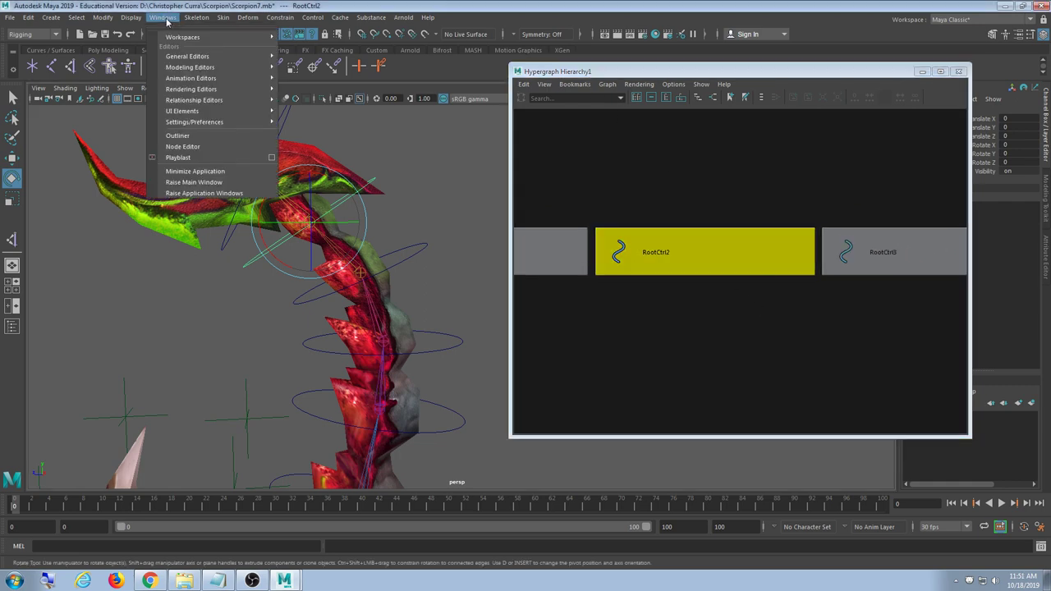
pyautogui.moveTo(195, 56)
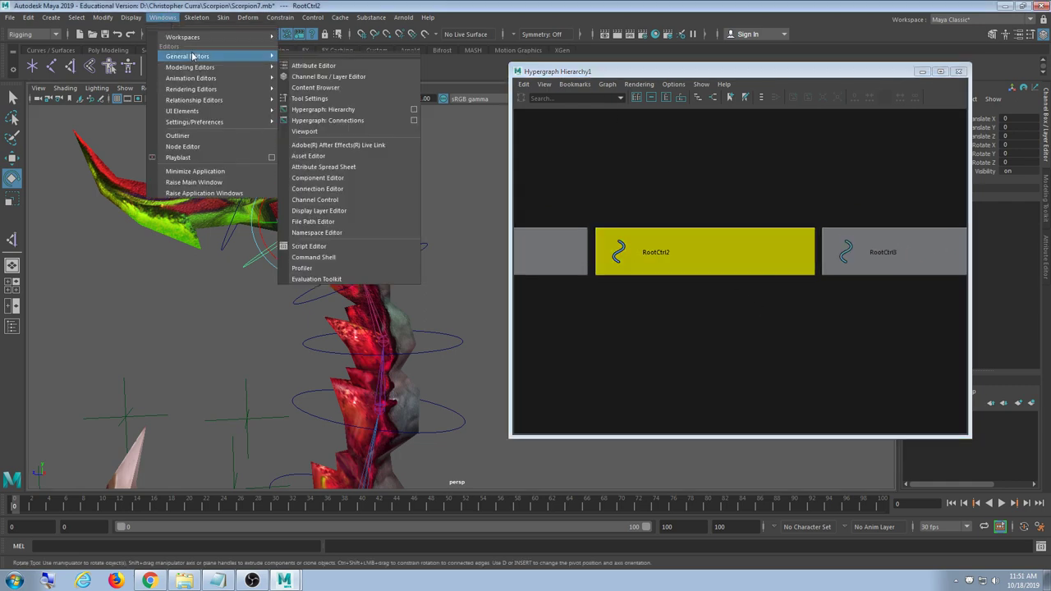
pyautogui.click(341, 109)
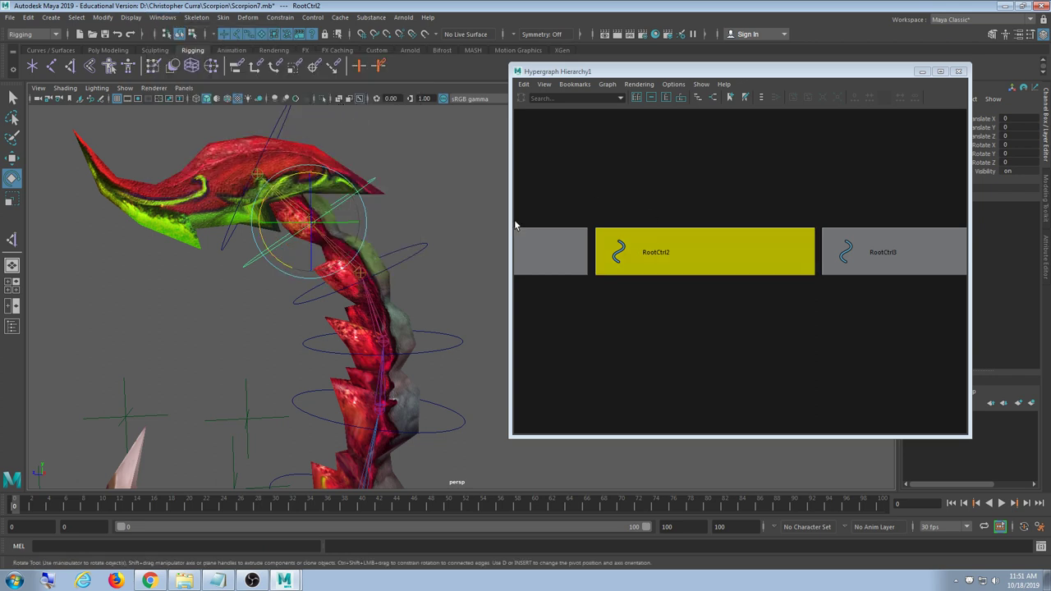
pyautogui.click(429, 208)
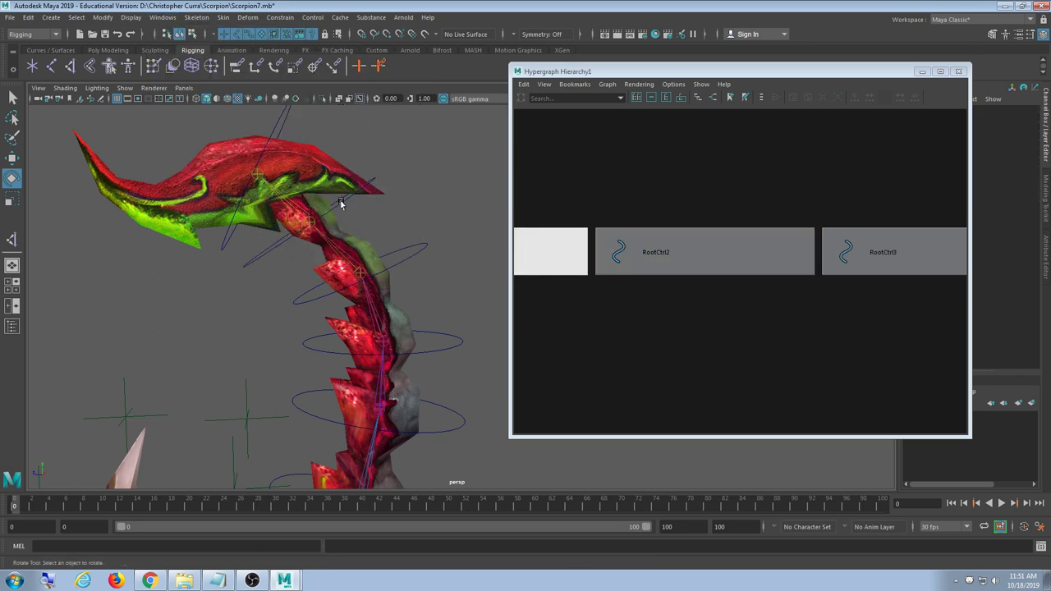
# Select RootCtrl2 and put it in its own group
pyautogui.click(608, 262)
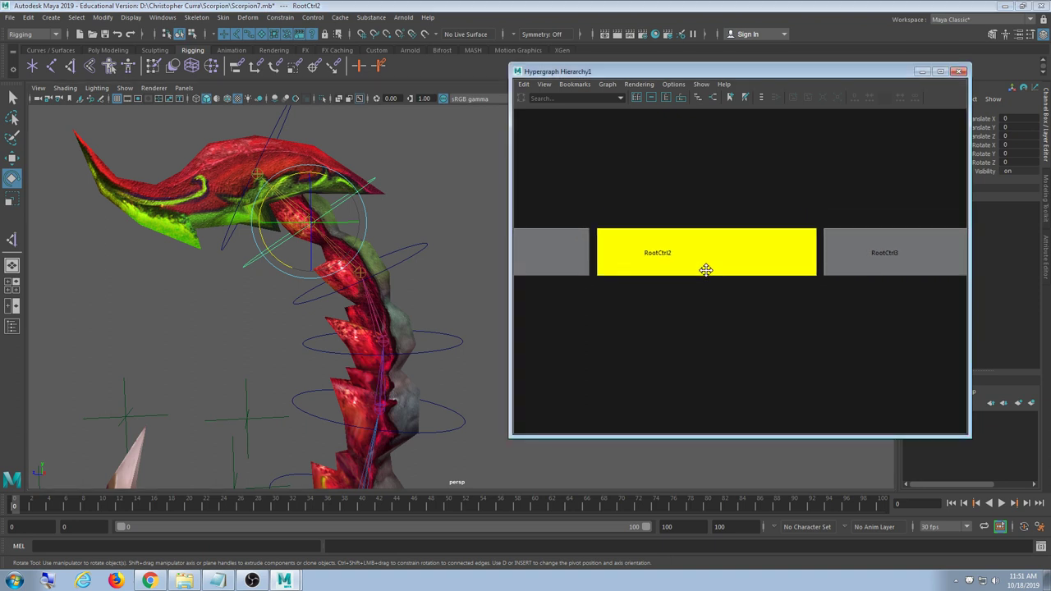
pyautogui.keyDown('alt'); pyautogui.moveTo(743, 253); pyautogui.dragTo(755, 256, button='middle'); pyautogui.keyUp('alt')
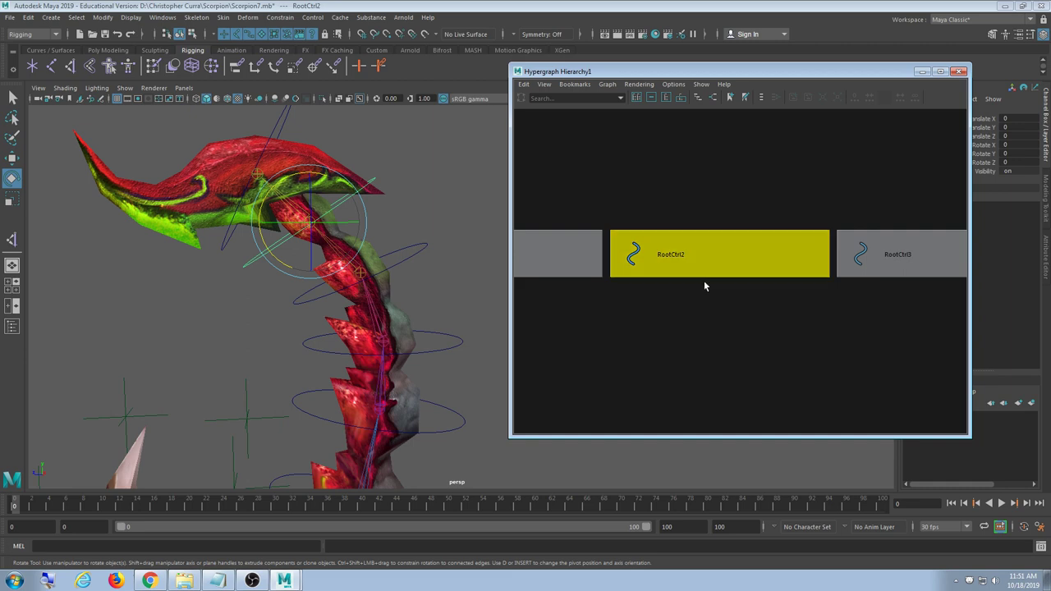
pyautogui.scroll(3, 704, 280)
pyautogui.scroll(-2, 768, 254)
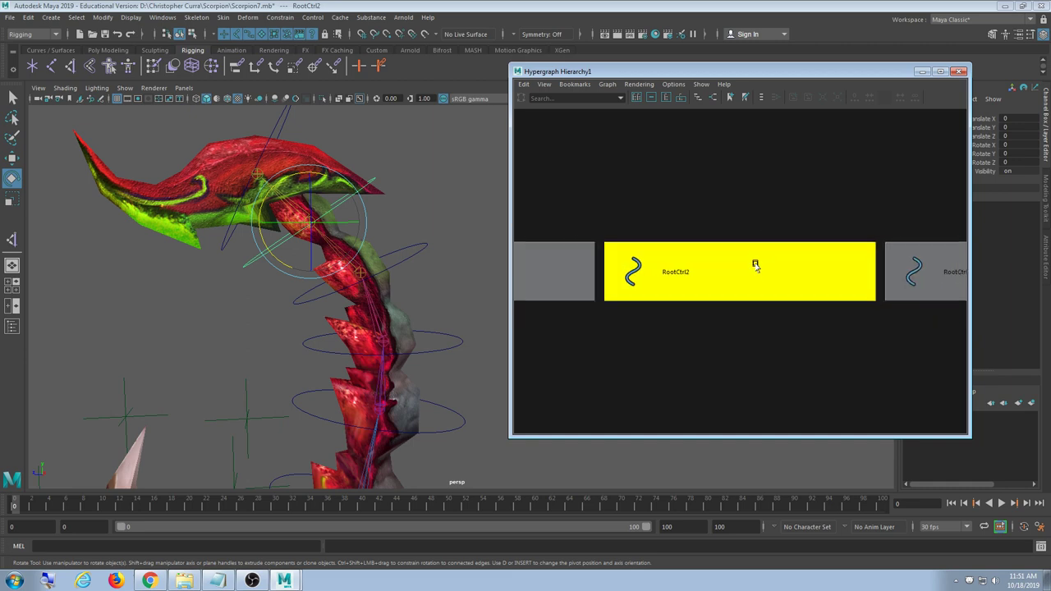
pyautogui.keyDown('alt'); pyautogui.moveTo(762, 328); pyautogui.dragTo(700, 289, button='middle'); pyautogui.keyUp('alt')
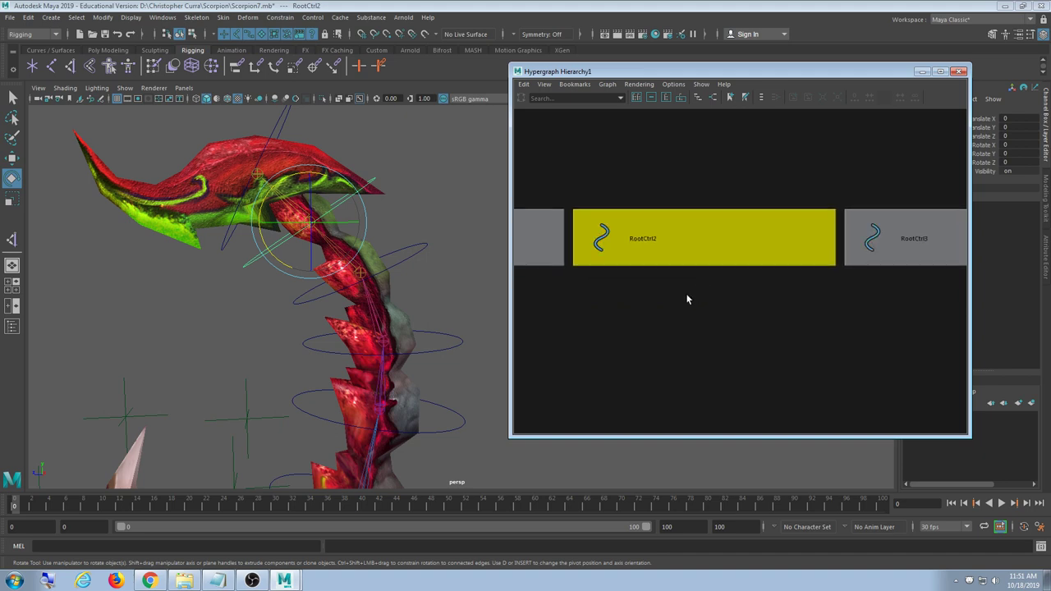
pyautogui.hotkey('ctrl', 'g')
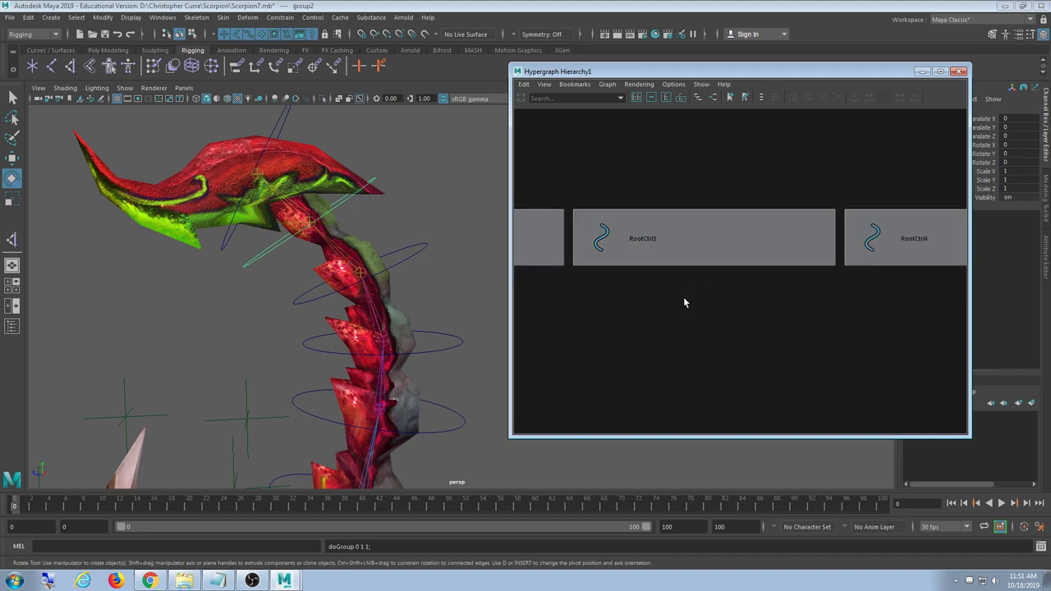
# Locate group2 in the Hypergraph and check it by selecting it together with its child RootCtrl2
pyautogui.press('f')
pyautogui.scroll(-5, 713, 272)
pyautogui.keyDown('alt'); pyautogui.moveTo(801, 335); pyautogui.dragTo(754, 290, button='middle'); pyautogui.keyUp('alt')
pyautogui.scroll(-1, 760, 293)
pyautogui.moveTo(754, 209); pyautogui.dragTo(714, 344)
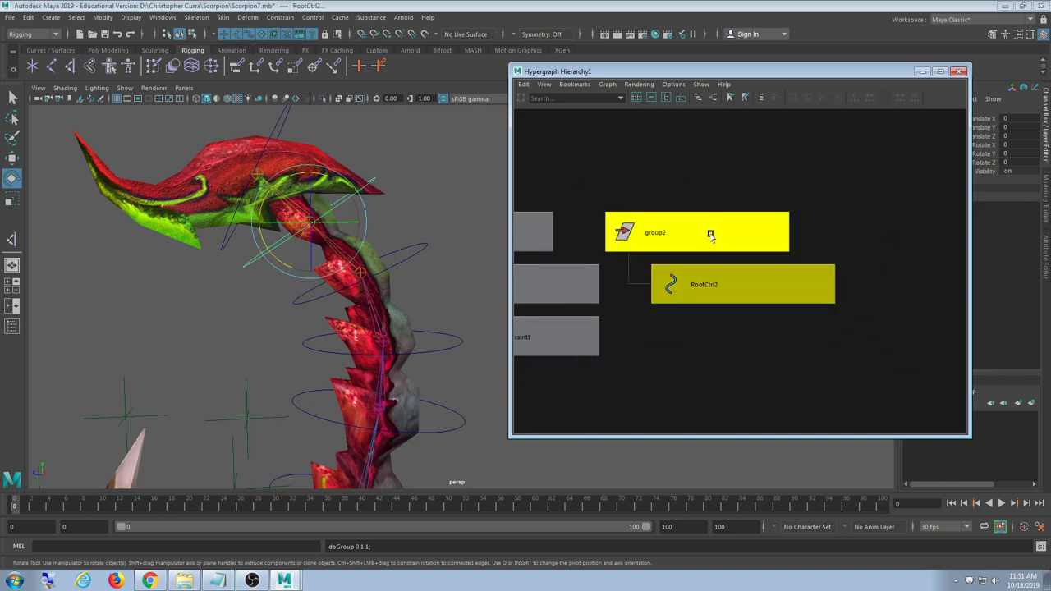
# Add a parent constraint from RootCtrl3 to group2, and clear the selection
pyautogui.click(469, 249)
pyautogui.moveTo(450, 206); pyautogui.dragTo(402, 310)
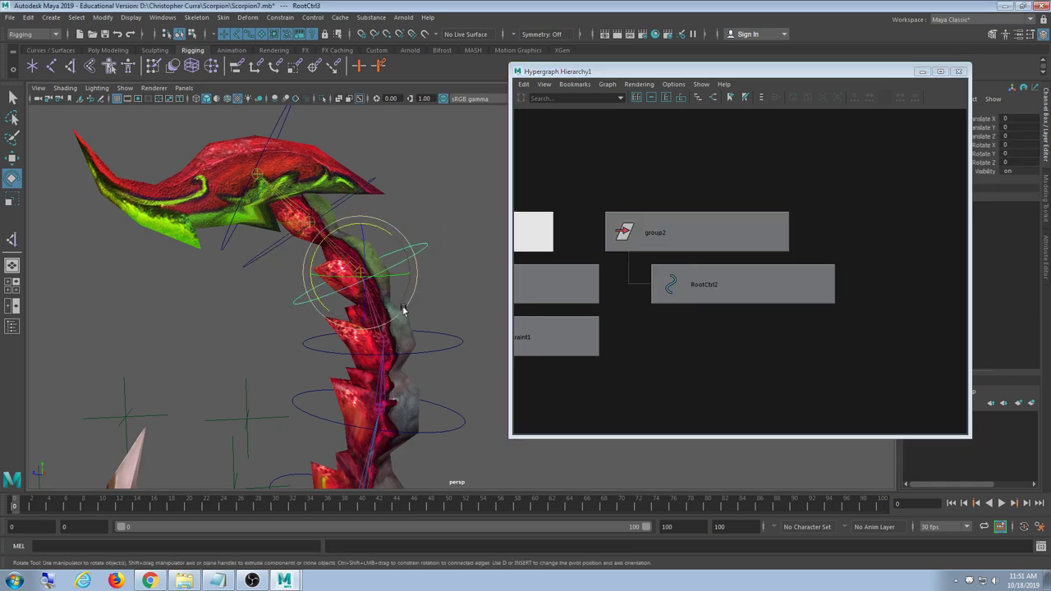
pyautogui.click(683, 236)
pyautogui.click(279, 18)
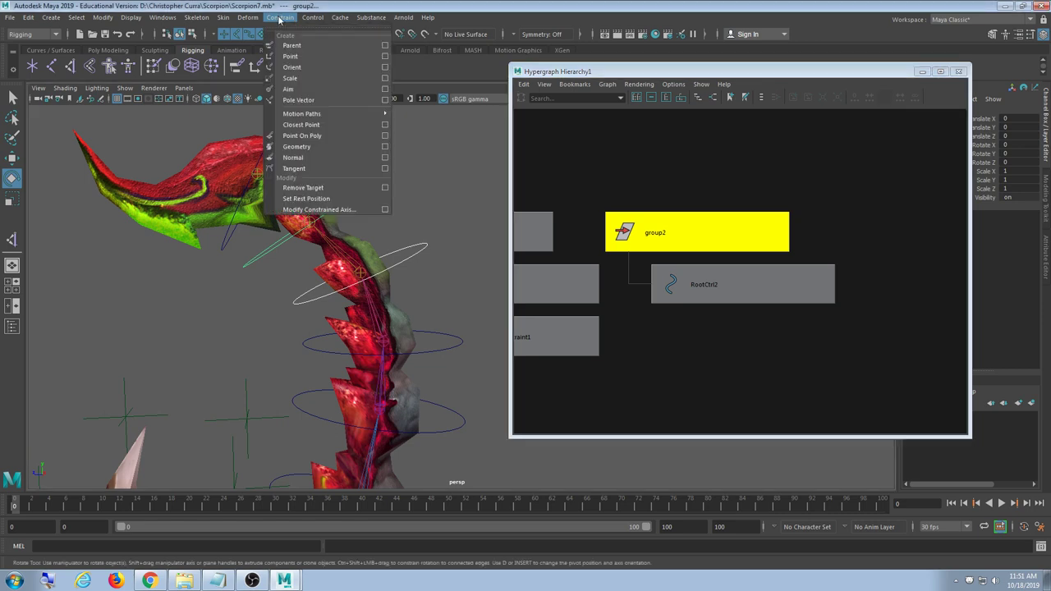
pyautogui.click(308, 46)
pyautogui.click(415, 227)
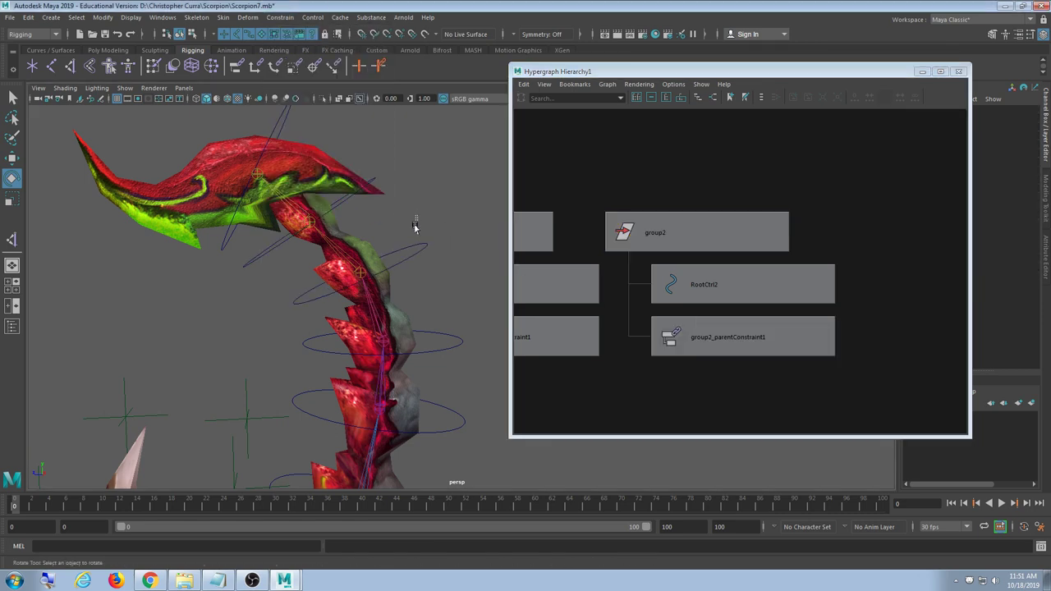
# Test rotating the RootCtrl3 and RootCtrl2 tail circles, undo the rotation, and clear the selection
pyautogui.click(410, 246)
pyautogui.moveTo(379, 230); pyautogui.dragTo(370, 259)
pyautogui.click(438, 206)
pyautogui.click(340, 203)
pyautogui.moveTo(278, 176); pyautogui.dragTo(286, 202)
pyautogui.hotkey('ctrl', 'z')
pyautogui.click(436, 303)
# Rotate the RootCtrl3 circle about -18 degrees in X to test the upper tail, and undo the rotation
pyautogui.keyDown('alt'); pyautogui.moveTo(436, 303); pyautogui.dragTo(371, 260, button='middle'); pyautogui.keyUp('alt')
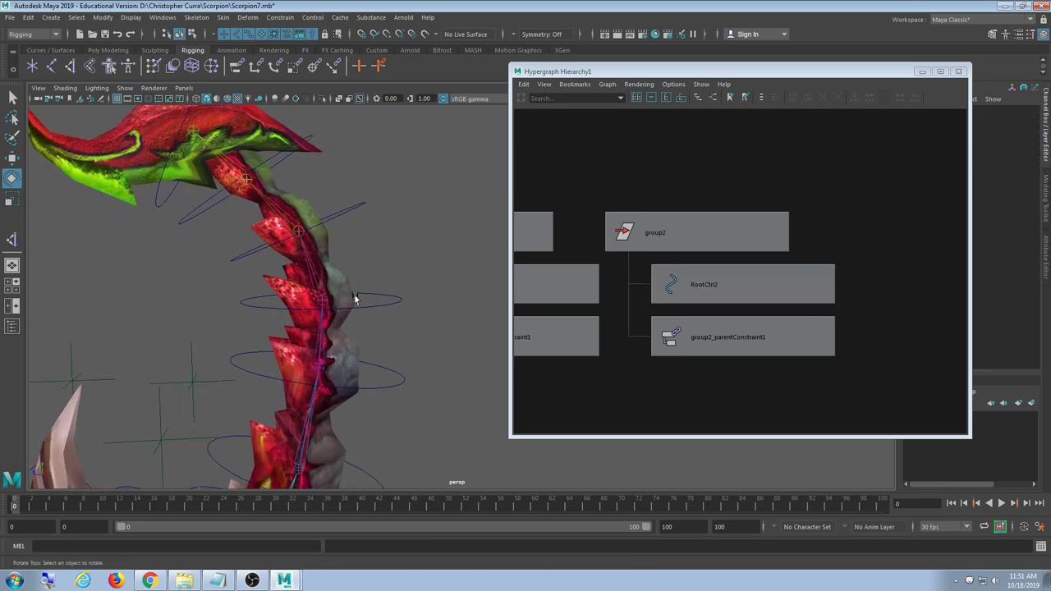
pyautogui.keyDown('alt'); pyautogui.moveTo(355, 299); pyautogui.dragTo(389, 315, button='middle'); pyautogui.keyUp('alt')
pyautogui.click(399, 214)
pyautogui.moveTo(348, 200); pyautogui.dragTo(362, 211)
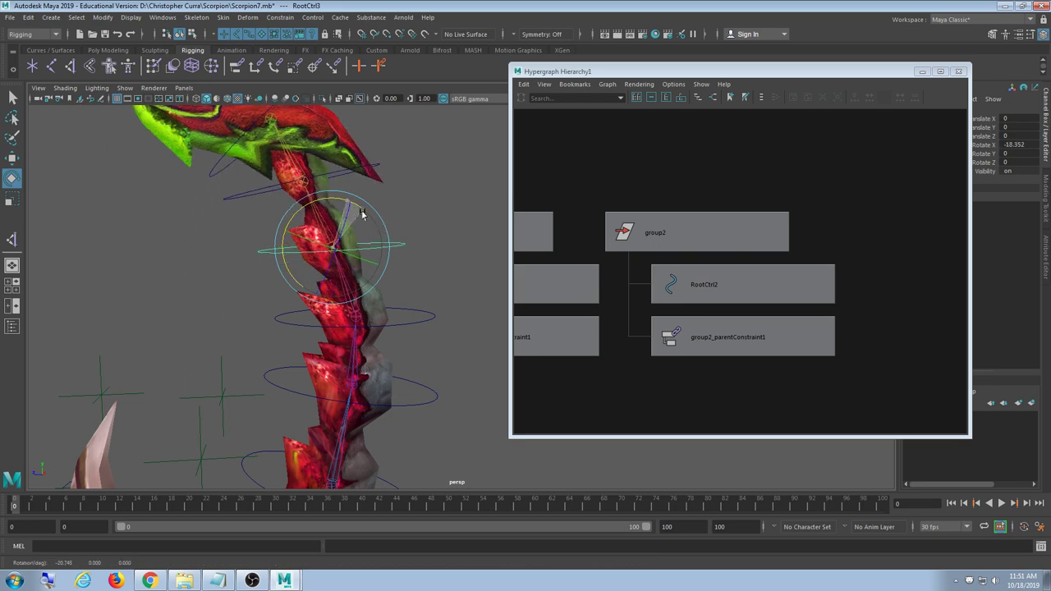
pyautogui.hotkey('ctrl', 'z')
# Put the RootCtrl3 circle in its own group and check the new group3 hierarchy in the Hypergraph
pyautogui.press('f')
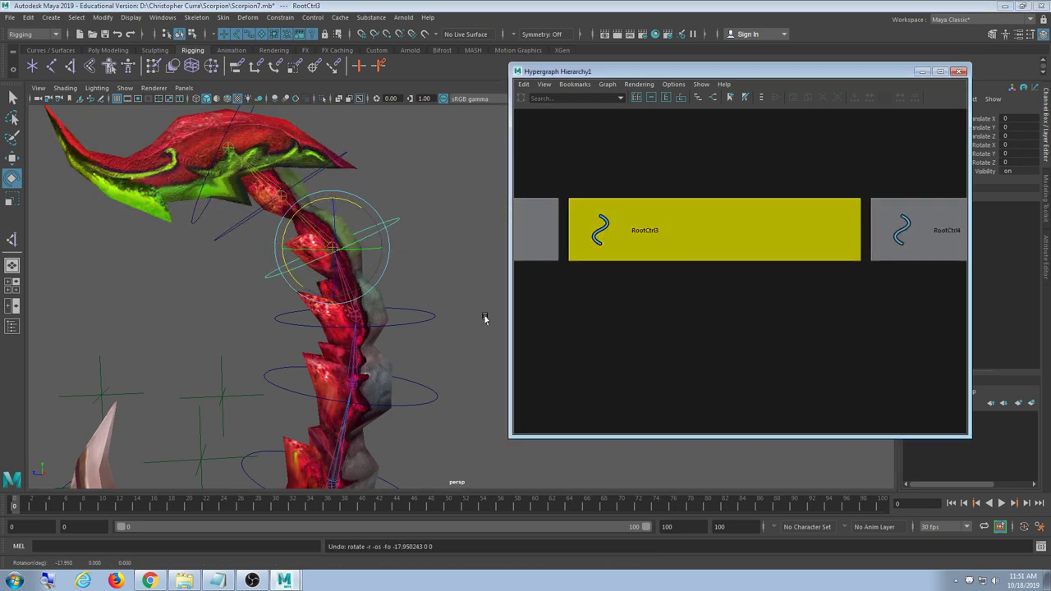
pyautogui.click(413, 208)
pyautogui.moveTo(368, 268); pyautogui.dragTo(368, 265)
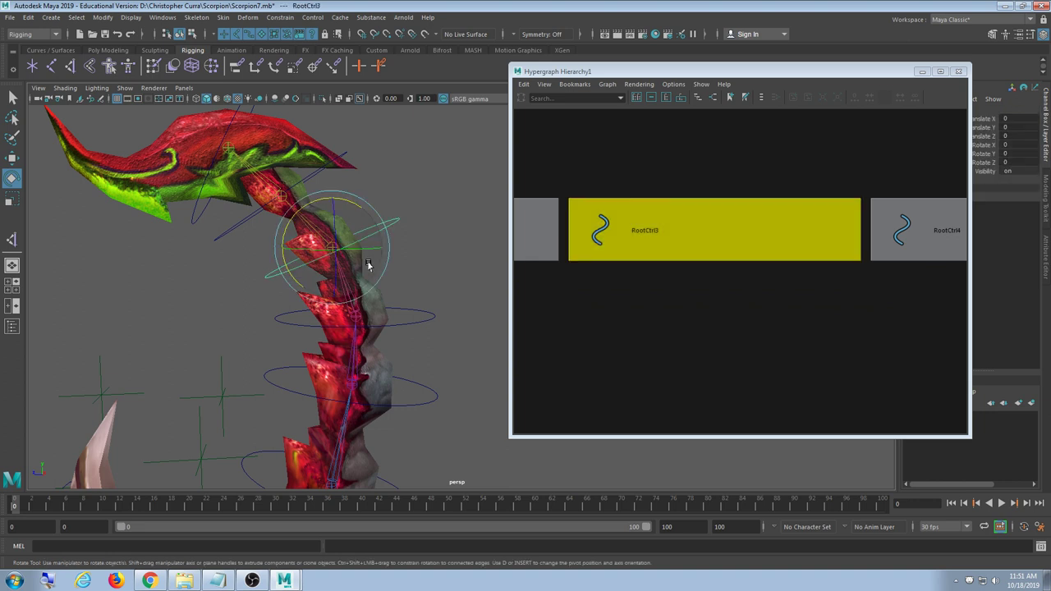
pyautogui.hotkey('ctrl', 'g')
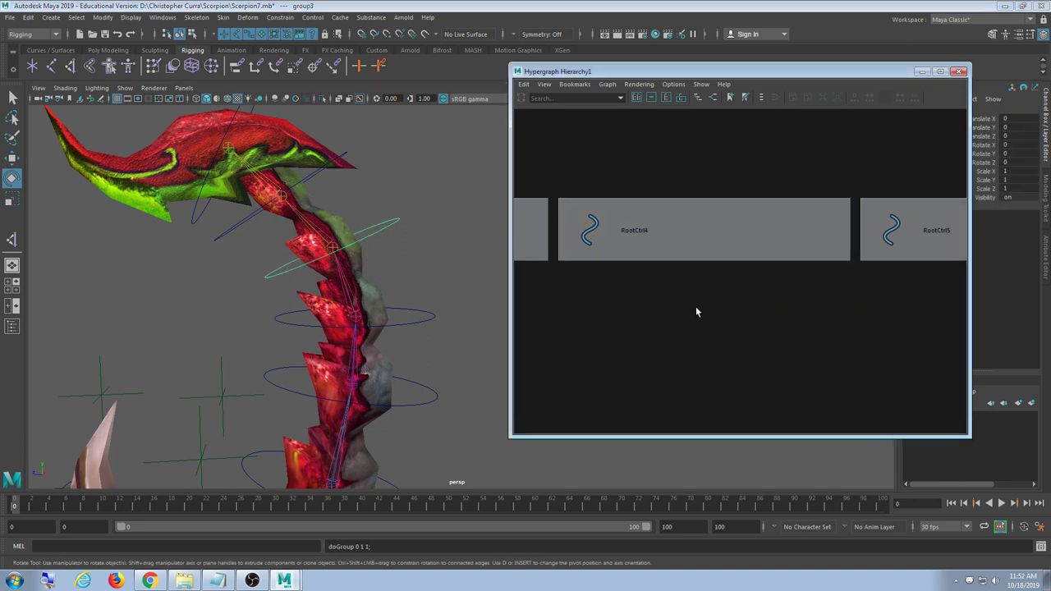
pyautogui.press('f')
pyautogui.scroll(-2, 708, 301)
pyautogui.keyDown('alt'); pyautogui.moveTo(744, 345); pyautogui.dragTo(727, 293, button='middle'); pyautogui.keyUp('alt')
pyautogui.click(757, 297)
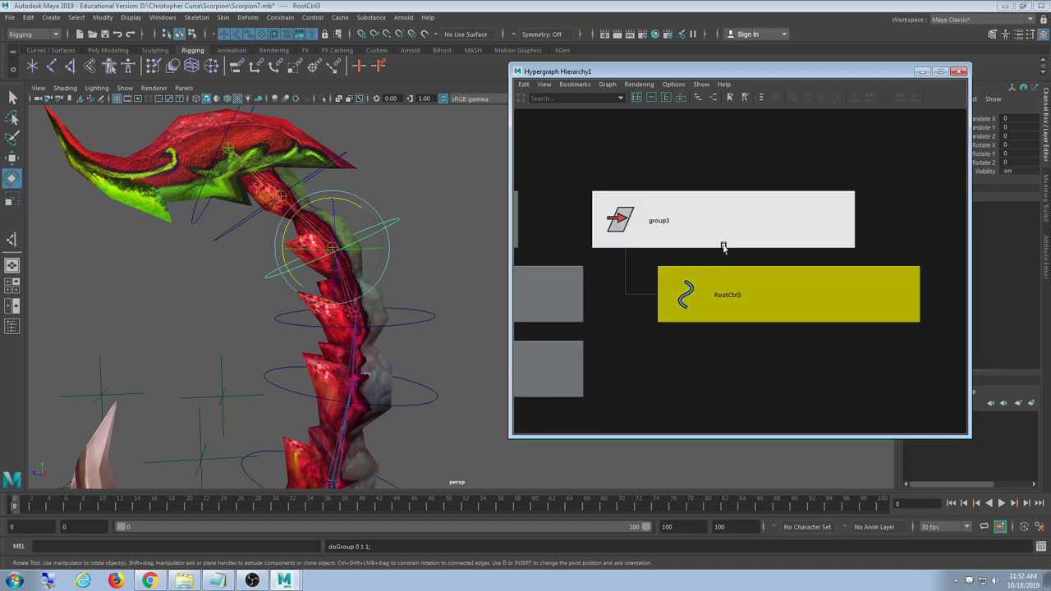
# Add a parent constraint from RootCtrl4 to group3
pyautogui.click(726, 368)
pyautogui.moveTo(434, 258); pyautogui.dragTo(419, 372)
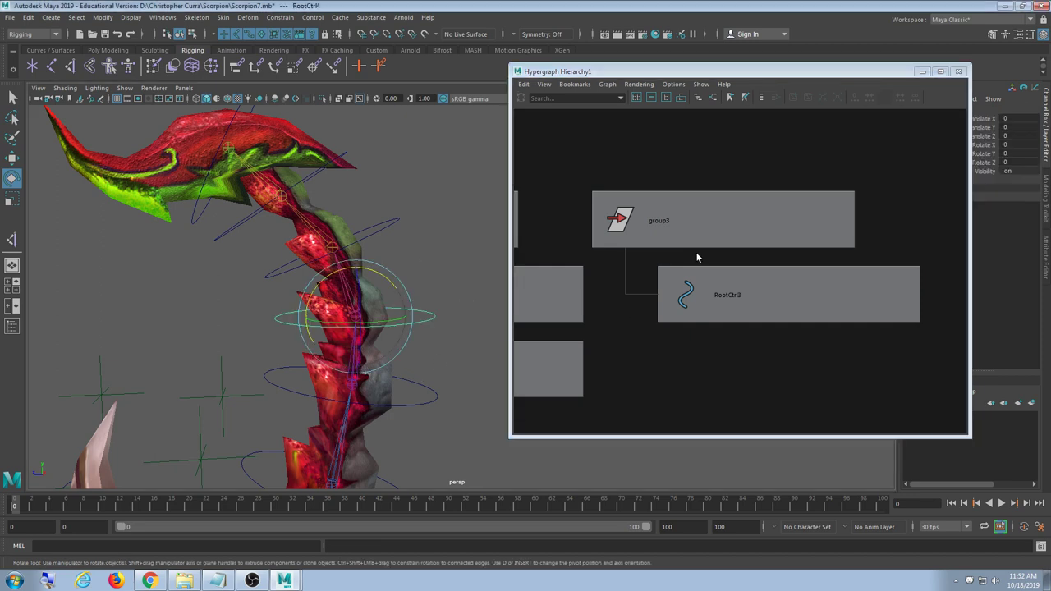
pyautogui.moveTo(704, 213); pyautogui.dragTo(706, 205, button='middle')
pyautogui.click(706, 207)
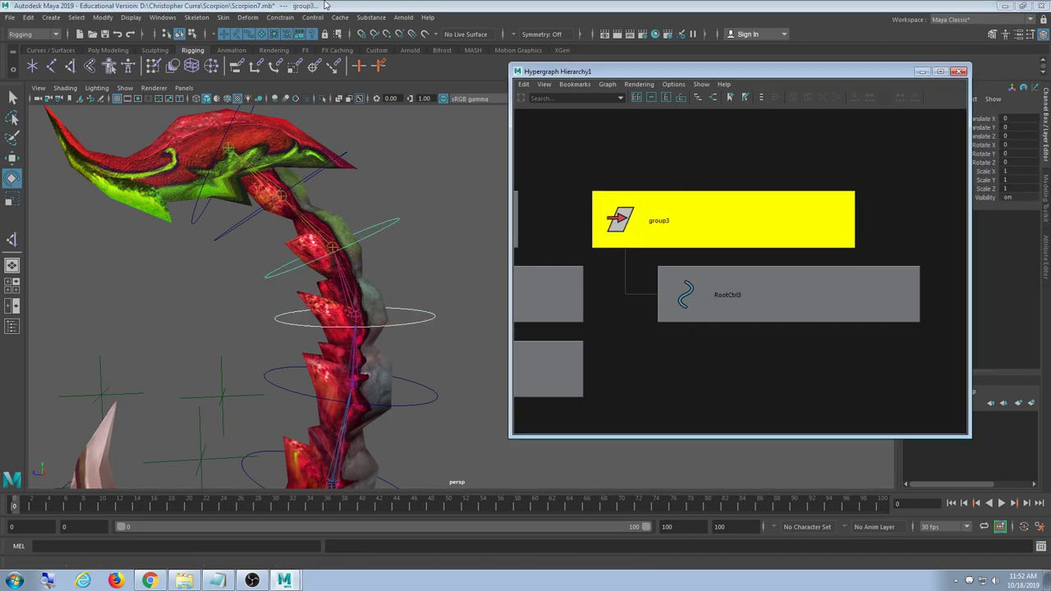
pyautogui.click(287, 18)
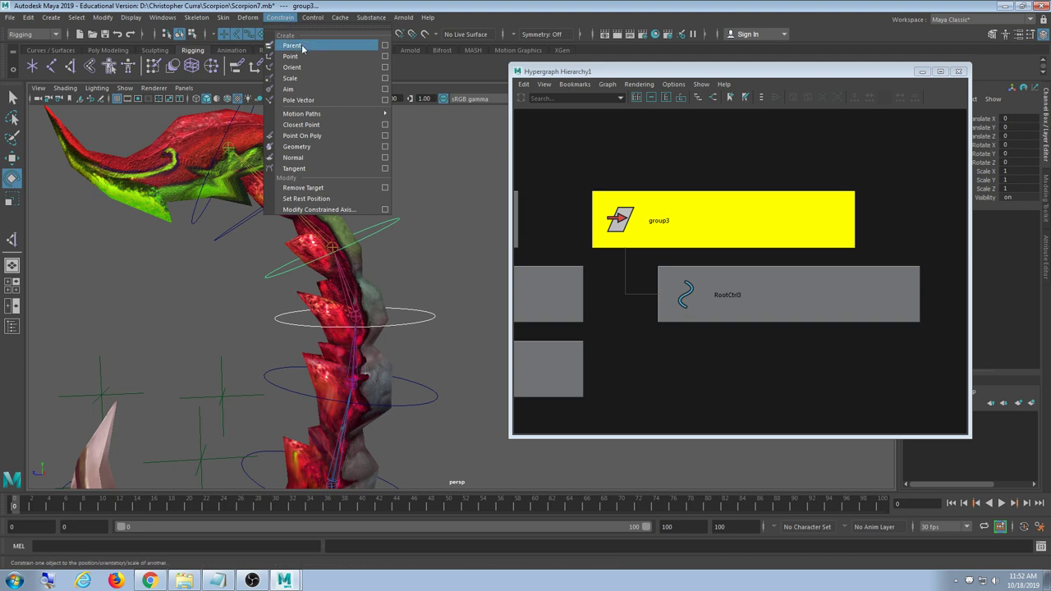
pyautogui.click(301, 48)
# Test rotating the tail circles from RootCtrl4 up to RootCtrl1 one at a time, undoing the rotations
pyautogui.click(431, 320)
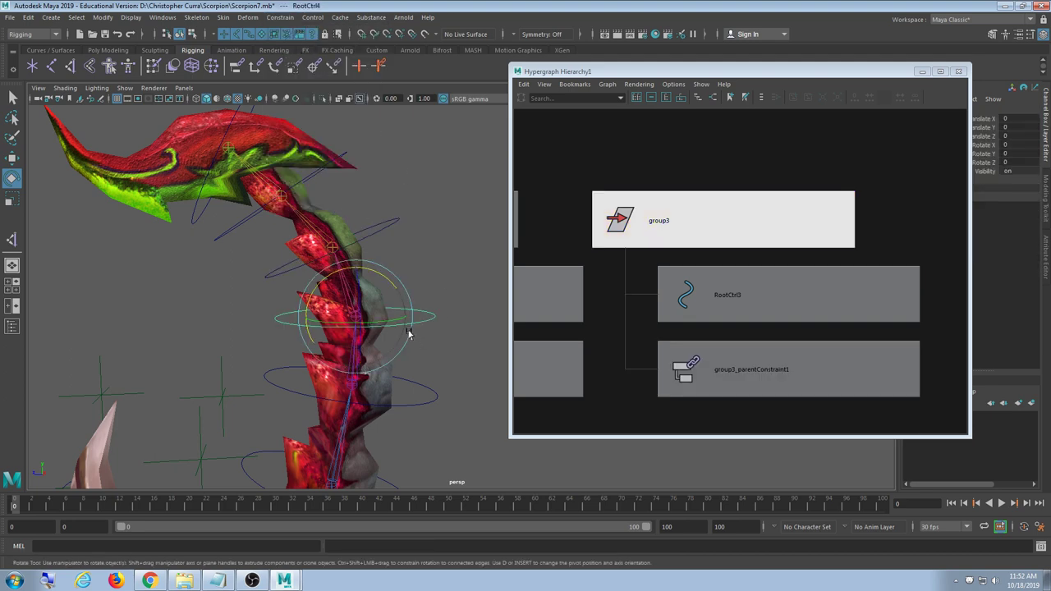
pyautogui.moveTo(380, 277)
pyautogui.mouseDown()
pyautogui.moveTo(394, 289)
pyautogui.moveTo(386, 281)
pyautogui.mouseUp()
pyautogui.hotkey('ctrl', 'z')
pyautogui.click(383, 221)
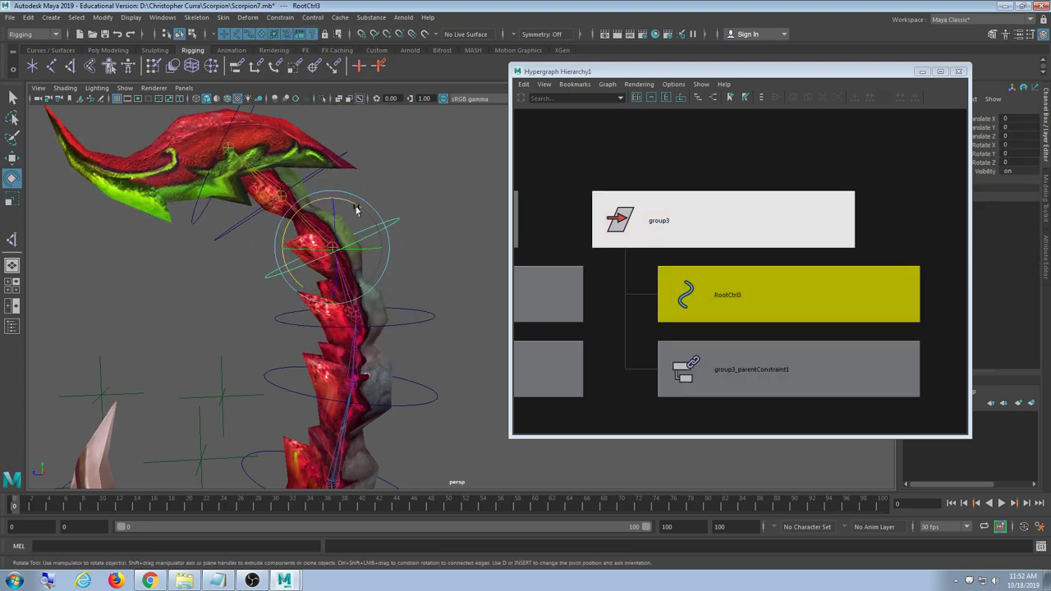
pyautogui.moveTo(343, 197); pyautogui.dragTo(253, 178)
pyautogui.click(253, 200)
pyautogui.moveTo(256, 240); pyautogui.dragTo(257, 213)
pyautogui.hotkey('ctrl', 'z')
pyautogui.click(195, 214)
pyautogui.hotkey('ctrl', 'z')
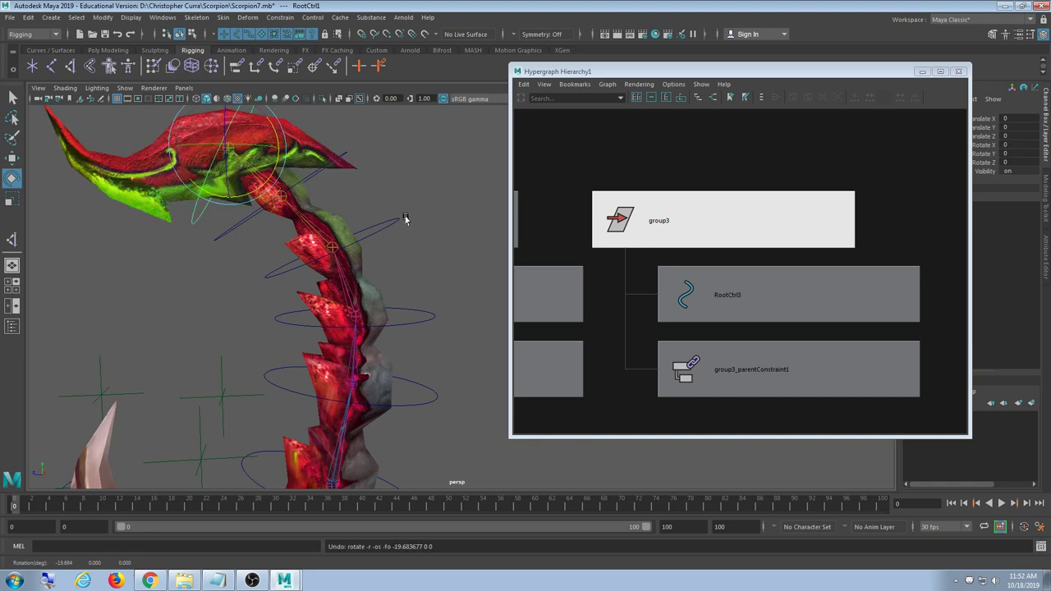
# Select the RootCtrl4 circle, put it in its own group, and locate group4 in the Hypergraph
pyautogui.click(408, 222)
pyautogui.moveTo(422, 289); pyautogui.dragTo(412, 335)
pyautogui.press('f')
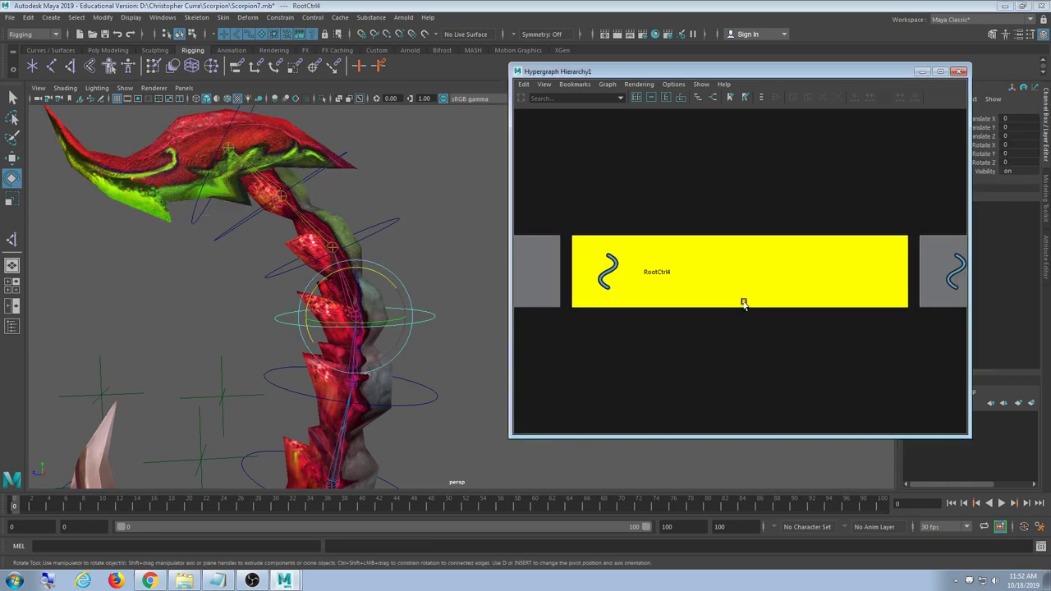
pyautogui.keyDown('alt'); pyautogui.moveTo(416, 396); pyautogui.dragTo(352, 335, button='middle'); pyautogui.keyUp('alt')
pyautogui.keyDown('alt'); pyautogui.moveTo(702, 352); pyautogui.dragTo(664, 328, button='middle'); pyautogui.keyUp('alt')
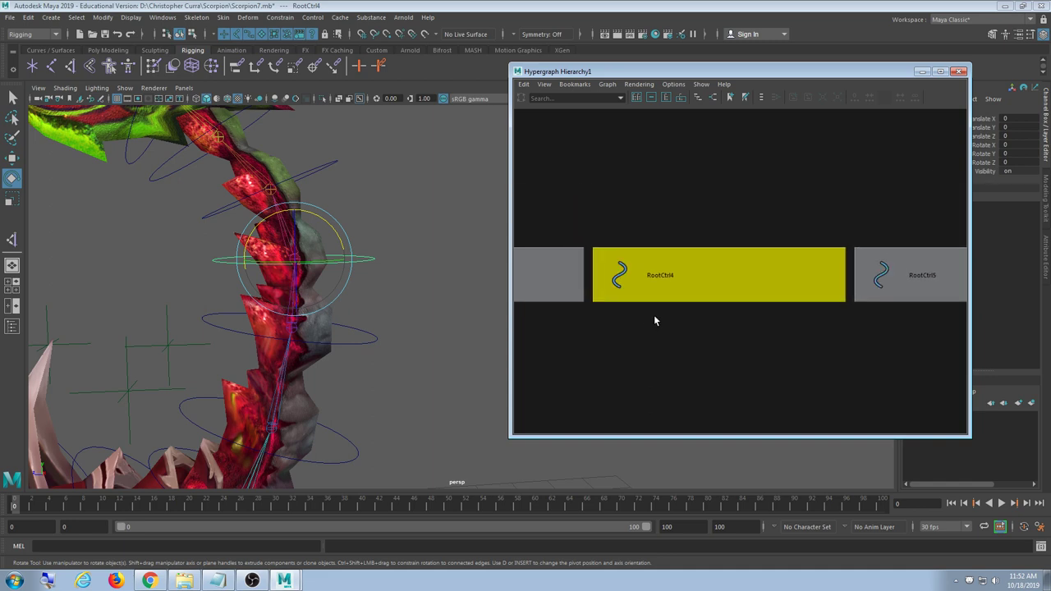
pyautogui.hotkey('ctrl', 'g')
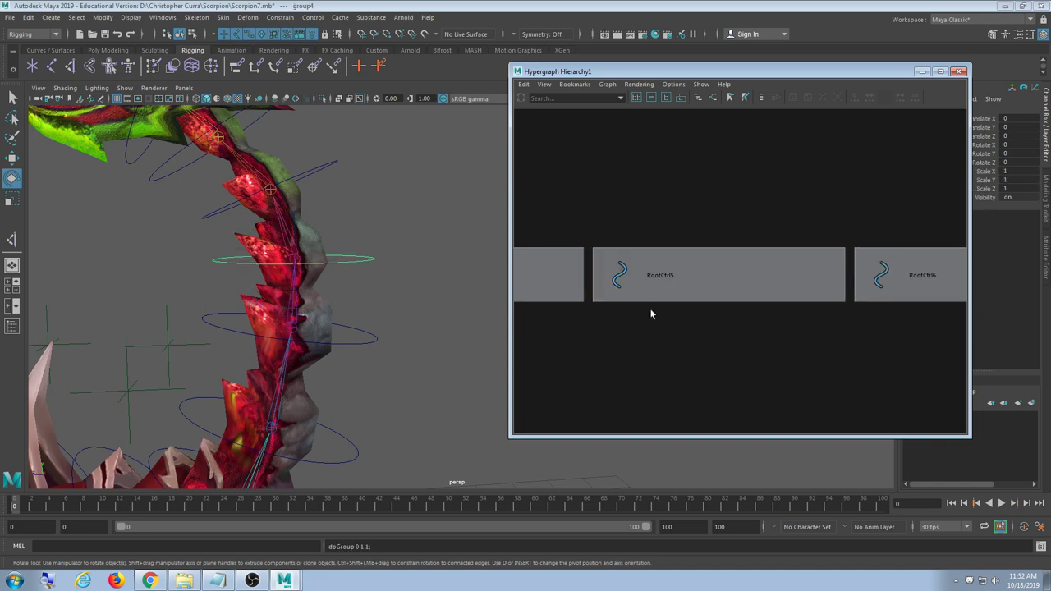
pyautogui.press('f')
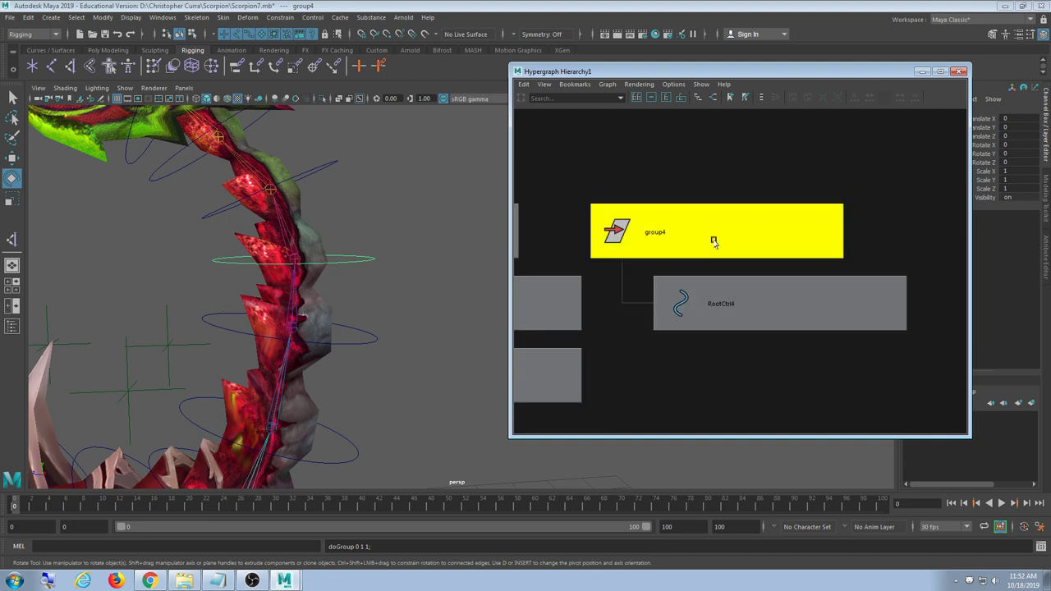
# Add a parent constraint from the RootCtrl5 circle to group4
pyautogui.keyDown('alt'); pyautogui.moveTo(390, 355); pyautogui.dragTo(359, 354); pyautogui.keyUp('alt')
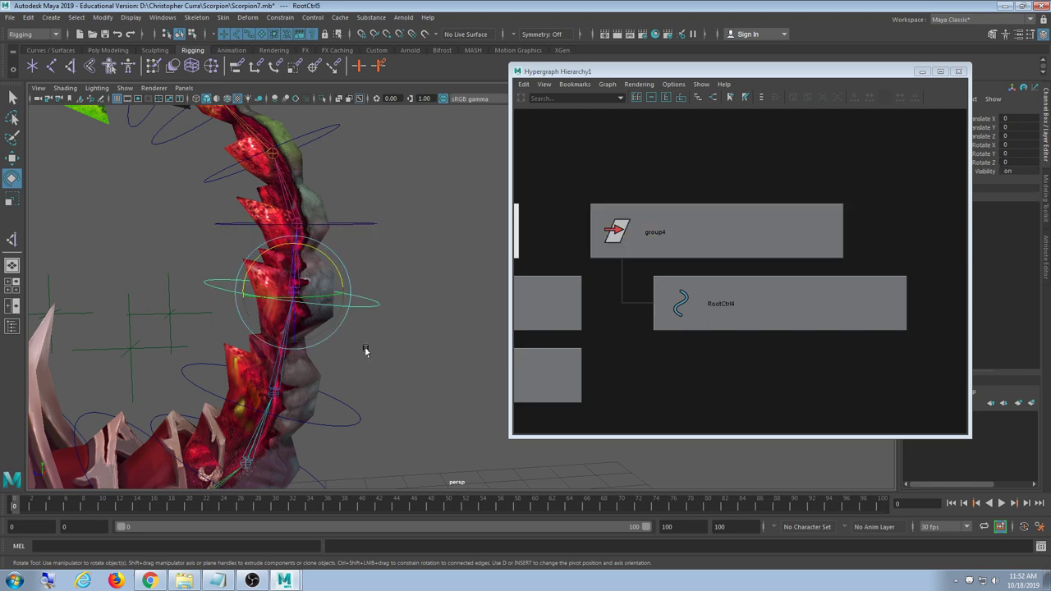
pyautogui.click(715, 216)
pyautogui.click(279, 17)
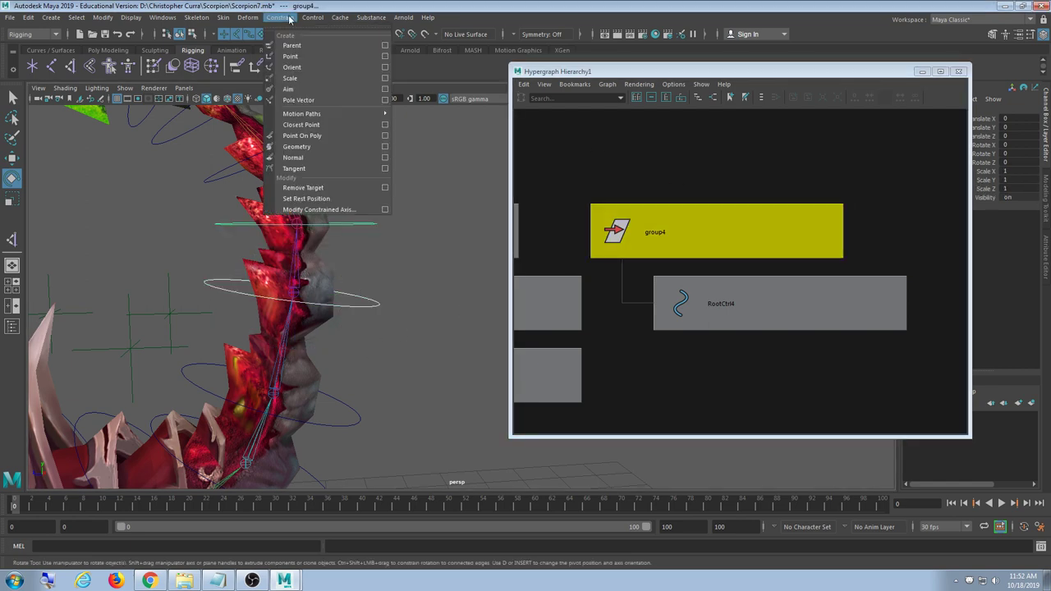
pyautogui.click(292, 46)
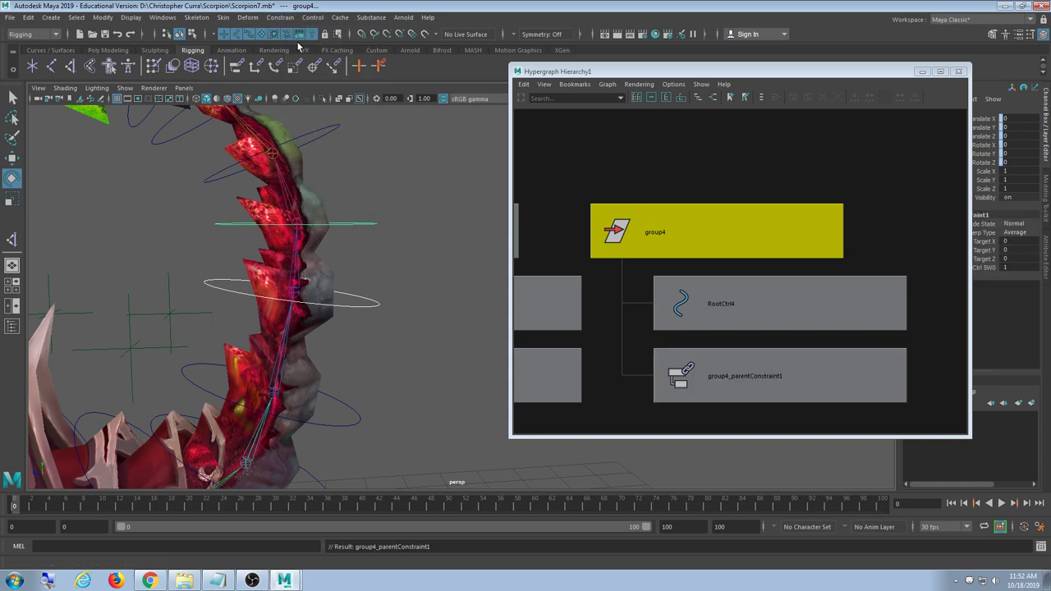
# Test rotating the RootCtrl5, RootCtrl4 and RootCtrl3 circles one at a time, undoing the rotations
pyautogui.click(370, 277)
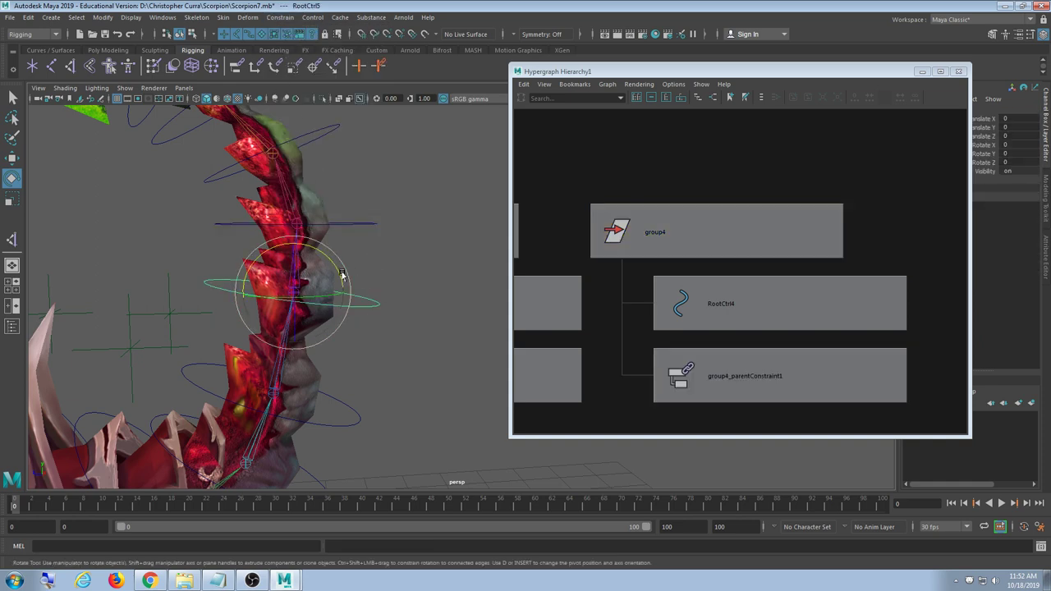
pyautogui.moveTo(345, 277)
pyautogui.mouseDown()
pyautogui.moveTo(343, 301)
pyautogui.moveTo(348, 270)
pyautogui.mouseUp()
pyautogui.hotkey('ctrl', 'z')
pyautogui.click(362, 225)
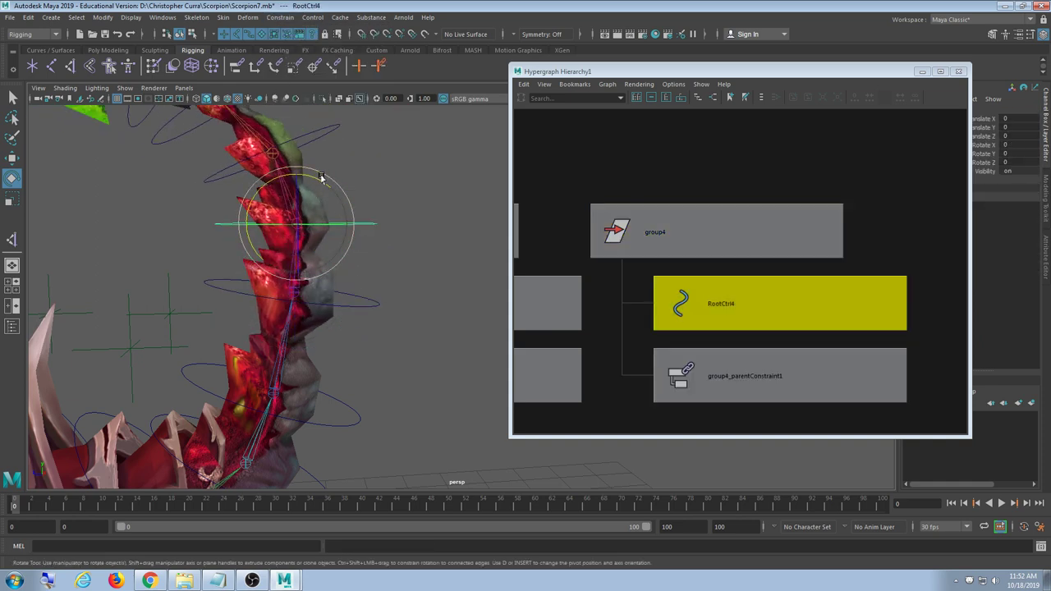
pyautogui.moveTo(320, 177); pyautogui.dragTo(326, 123)
pyautogui.click(309, 142)
pyautogui.click(413, 215)
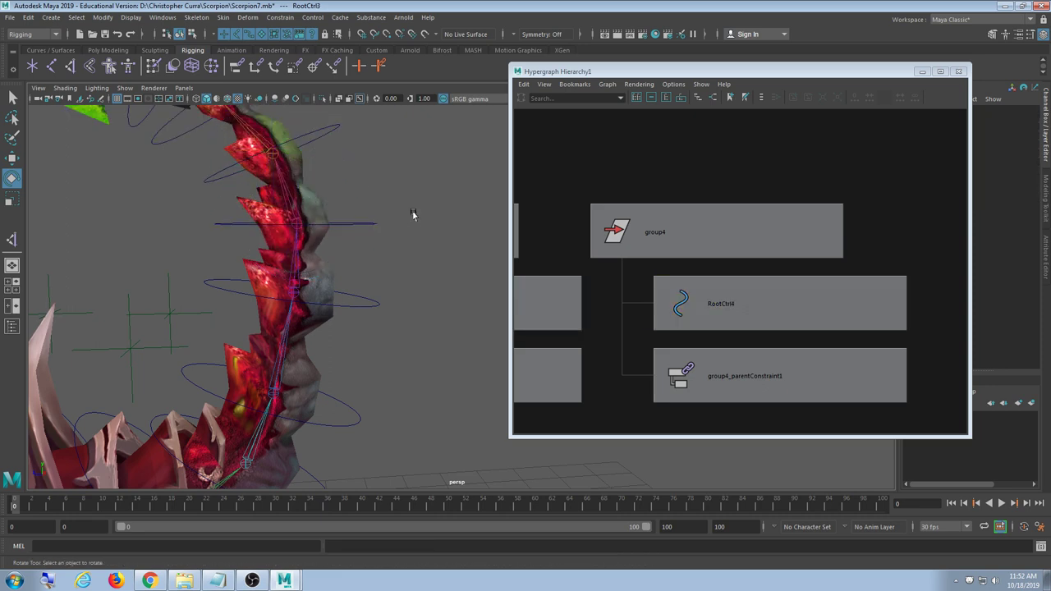
# Select the RootCtrl5 circle, locate it in the Hypergraph, and move that window clear of the Channel Box
pyautogui.click(373, 303)
pyautogui.press('f')
pyautogui.scroll(-3, 747, 316)
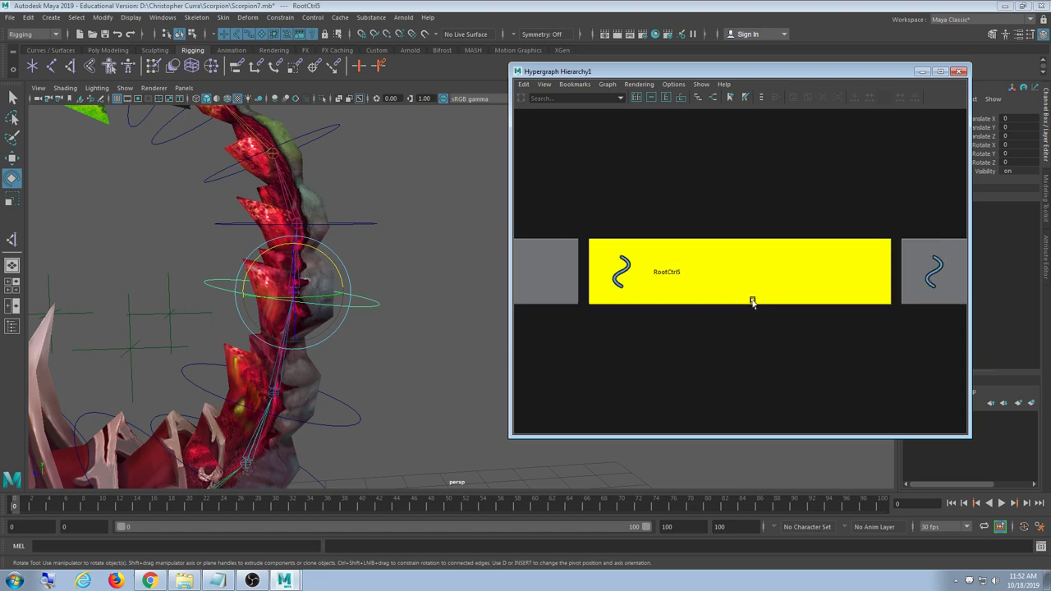
pyautogui.keyDown('alt'); pyautogui.moveTo(449, 380); pyautogui.dragTo(435, 287, button='middle'); pyautogui.keyUp('alt')
pyautogui.moveTo(600, 73); pyautogui.dragTo(570, 93)
pyautogui.keyDown('alt'); pyautogui.moveTo(305, 249); pyautogui.dragTo(279, 384, button='middle'); pyautogui.keyUp('alt')
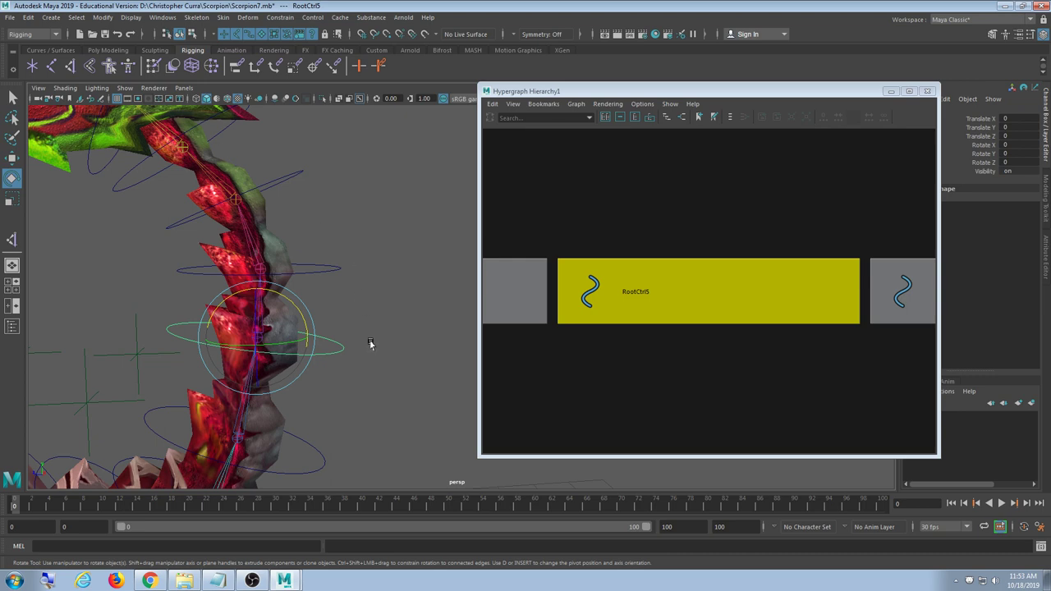
pyautogui.keyDown('alt'); pyautogui.moveTo(370, 344); pyautogui.dragTo(372, 224); pyautogui.keyUp('alt')
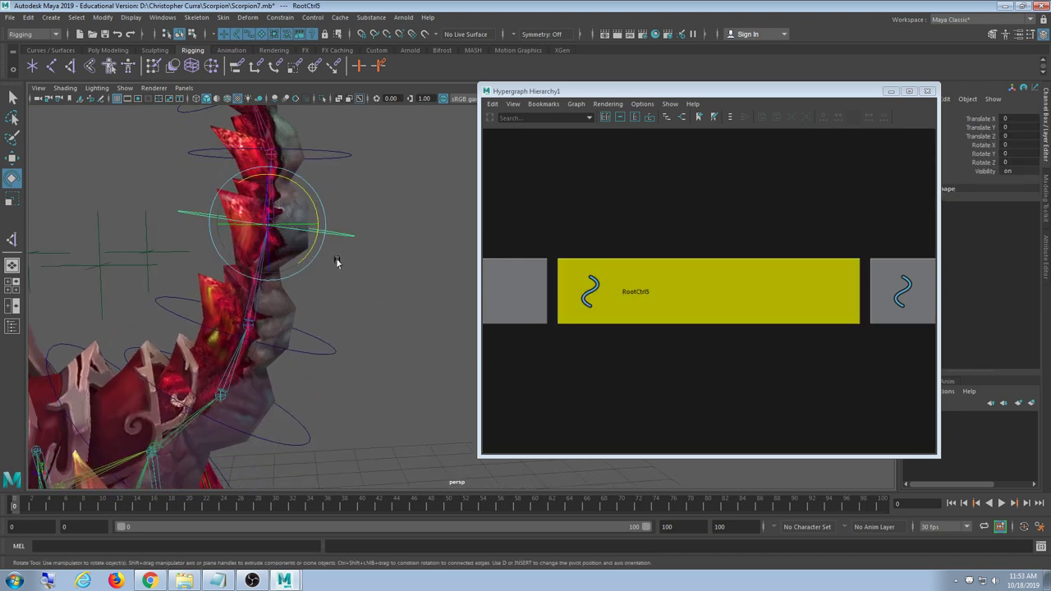
pyautogui.moveTo(349, 285)
pyautogui.keyDown('alt'); pyautogui.mouseDown(button='middle')
pyautogui.moveTo(367, 304)
pyautogui.moveTo(346, 290)
pyautogui.mouseUp(button='middle'); pyautogui.keyUp('alt')
pyautogui.moveTo(629, 92); pyautogui.dragTo(573, 97)
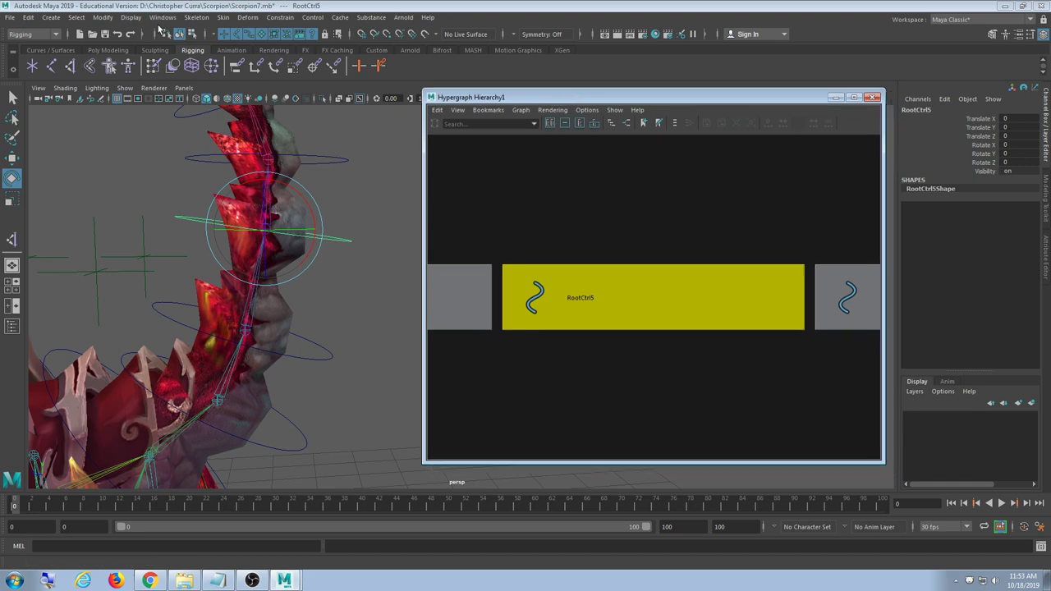
# Bring up the Hypergraph: Hierarchy editor and place its window beside the tail
pyautogui.click(158, 17)
pyautogui.moveTo(194, 58)
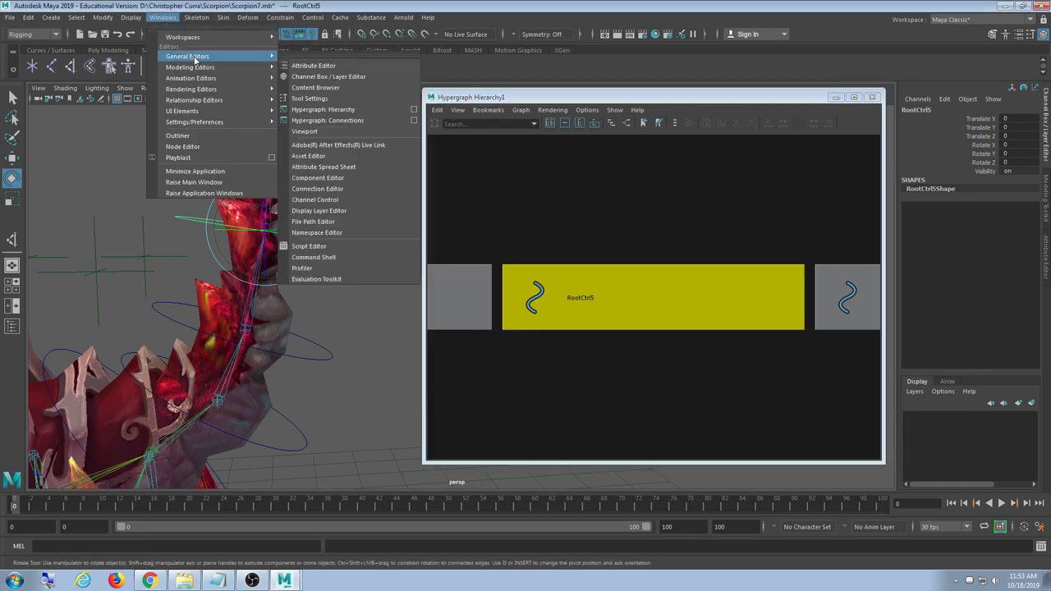
pyautogui.click(362, 110)
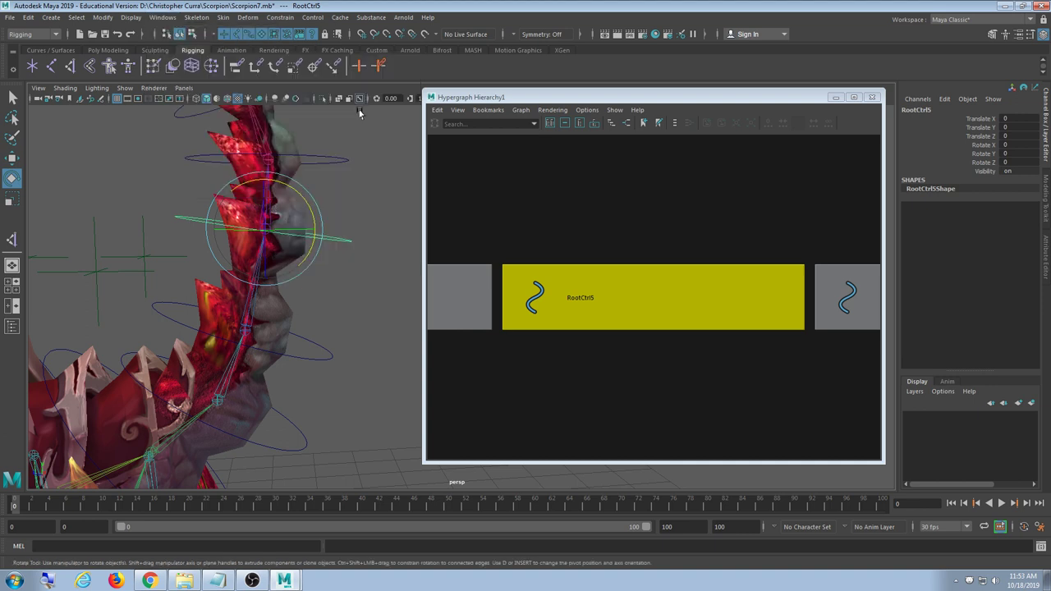
pyautogui.moveTo(500, 98); pyautogui.dragTo(508, 102)
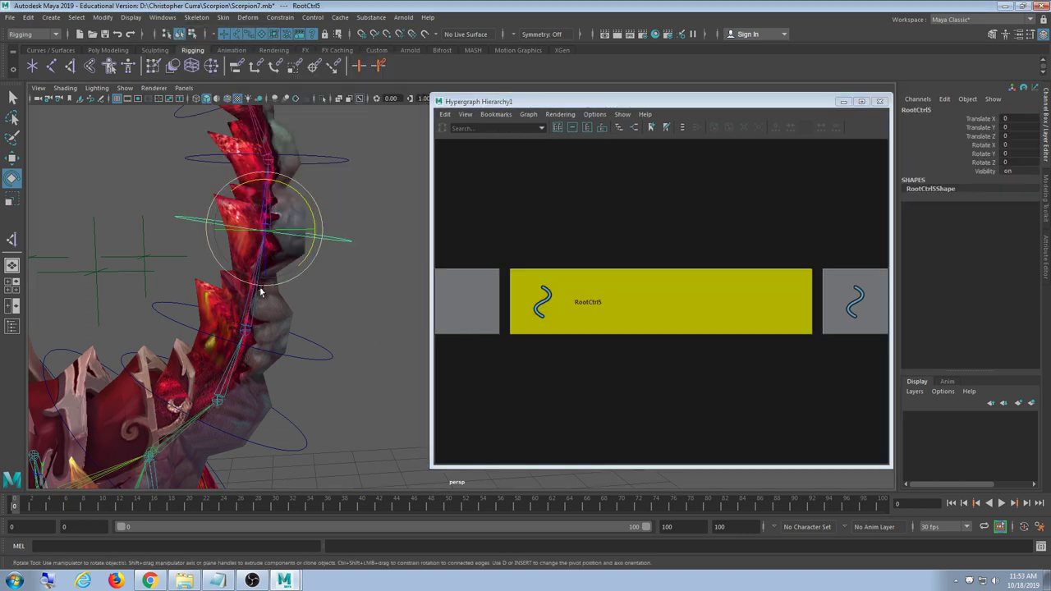
# Put the RootCtrl5 circle in its own group and frame the new group's hierarchy in the Hypergraph
pyautogui.scroll(3, 643, 327)
pyautogui.scroll(-3, 688, 392)
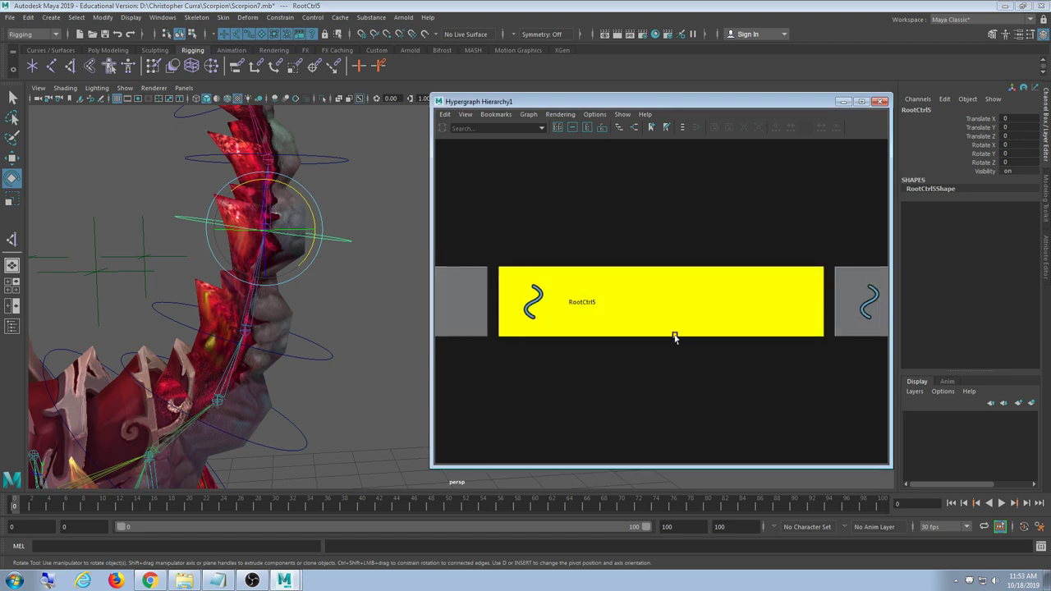
pyautogui.keyDown('alt'); pyautogui.moveTo(676, 338); pyautogui.dragTo(670, 299, button='middle'); pyautogui.keyUp('alt')
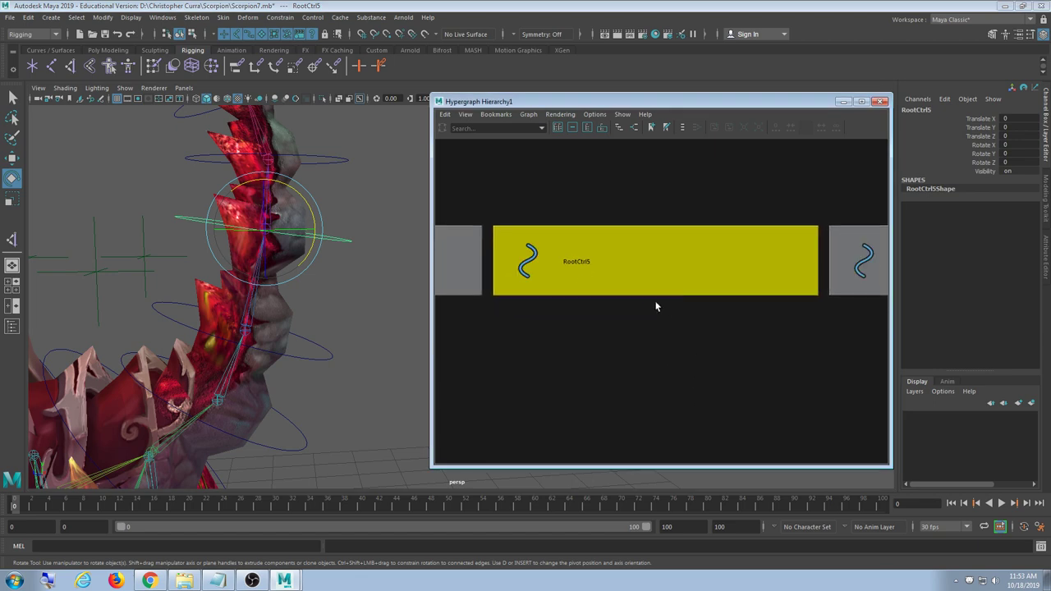
pyautogui.hotkey('ctrl', 'g')
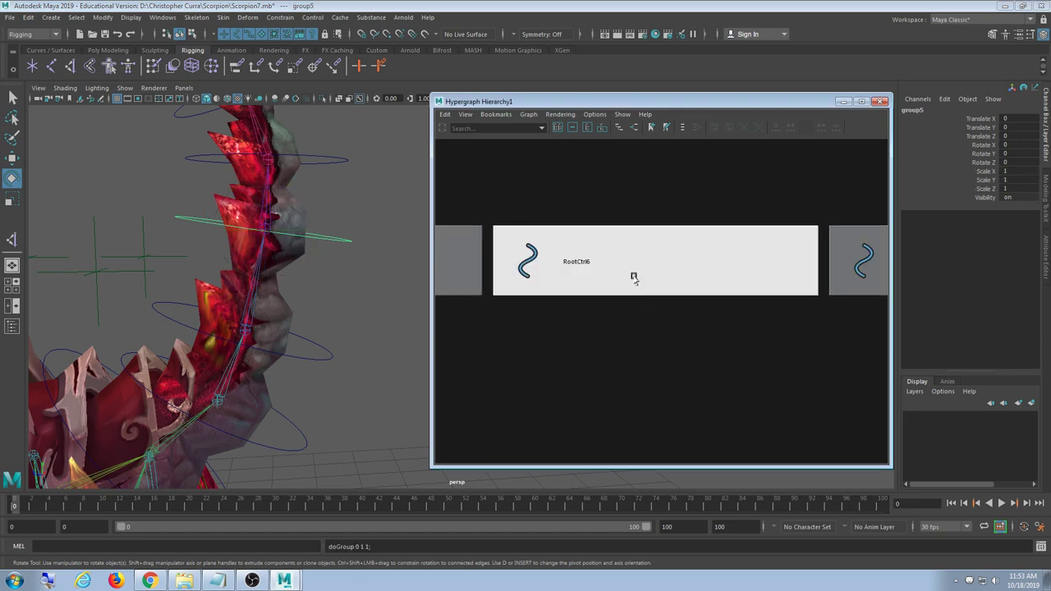
pyautogui.press('f')
pyautogui.scroll(-2, 658, 324)
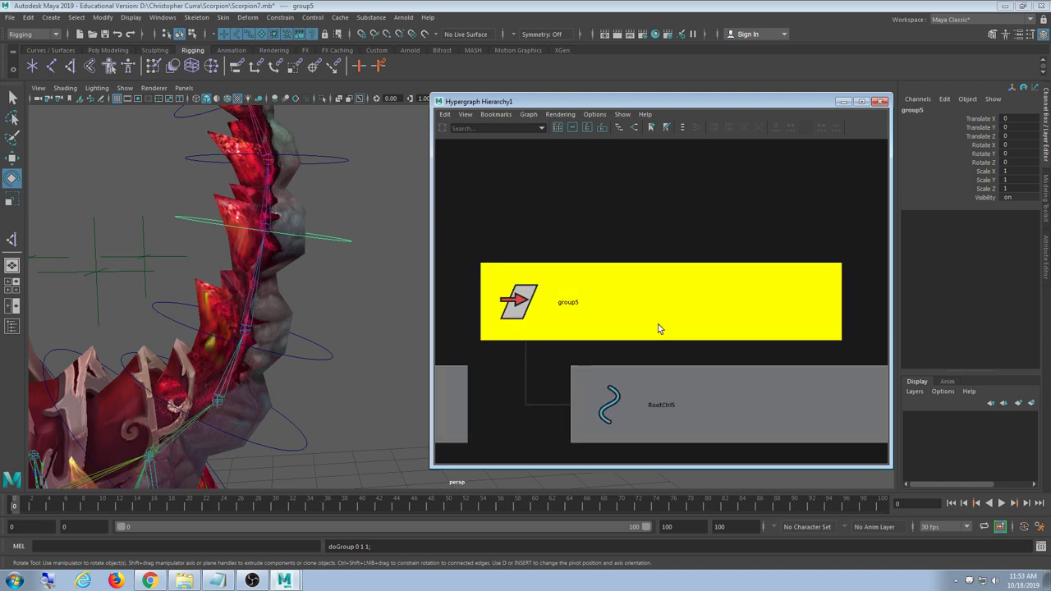
pyautogui.keyDown('alt'); pyautogui.moveTo(684, 377); pyautogui.dragTo(675, 329, button='middle'); pyautogui.keyUp('alt')
pyautogui.scroll(-1, 657, 303)
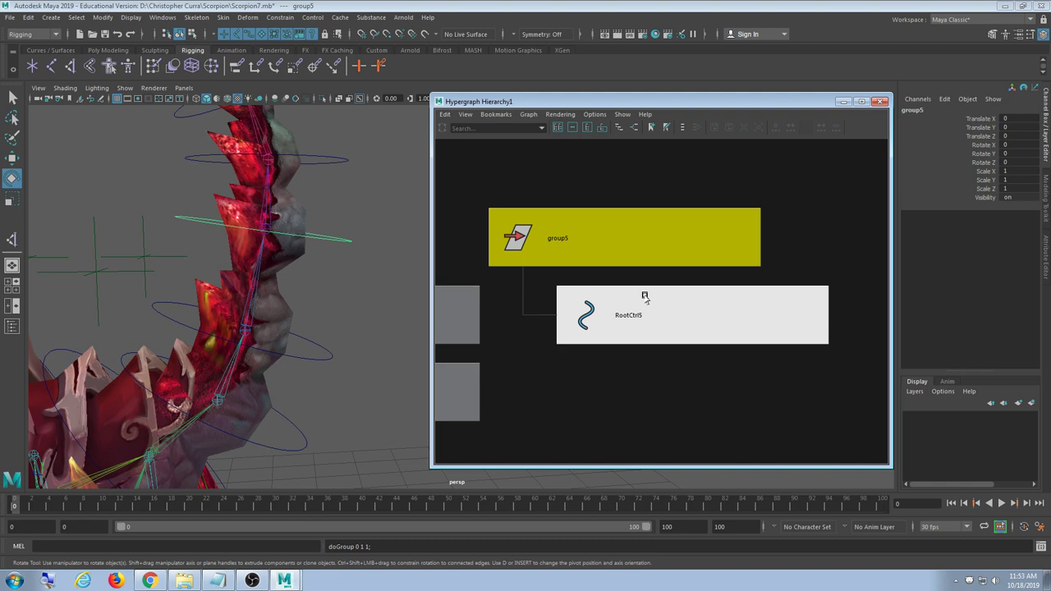
# Add a parent constraint from the RootCtrl6 circle to group5
pyautogui.keyDown('alt'); pyautogui.moveTo(335, 337); pyautogui.dragTo(333, 291, button='middle'); pyautogui.keyUp('alt')
pyautogui.moveTo(344, 264); pyautogui.dragTo(309, 351)
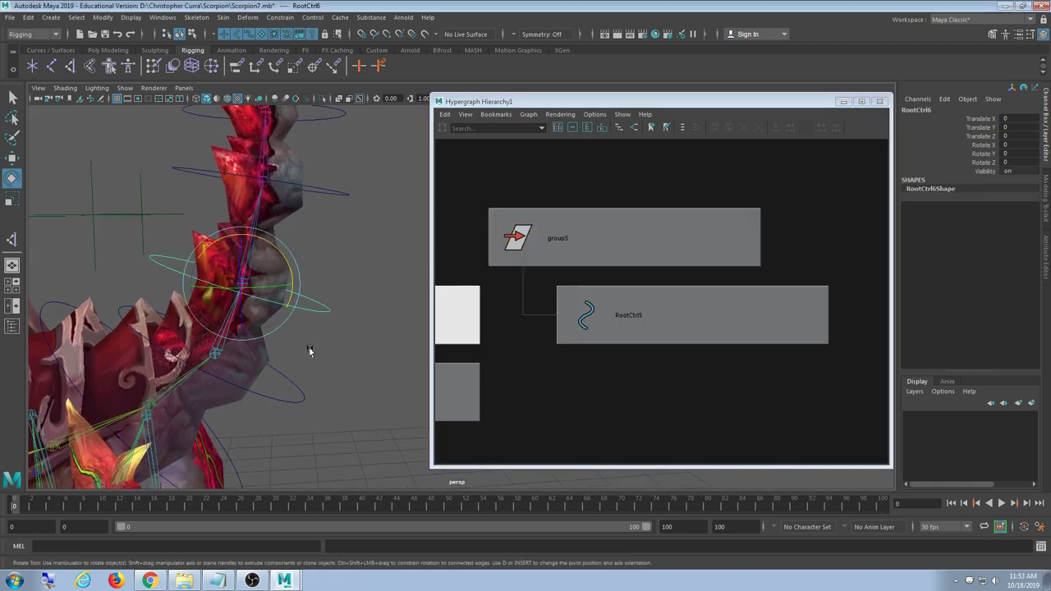
pyautogui.click(630, 234)
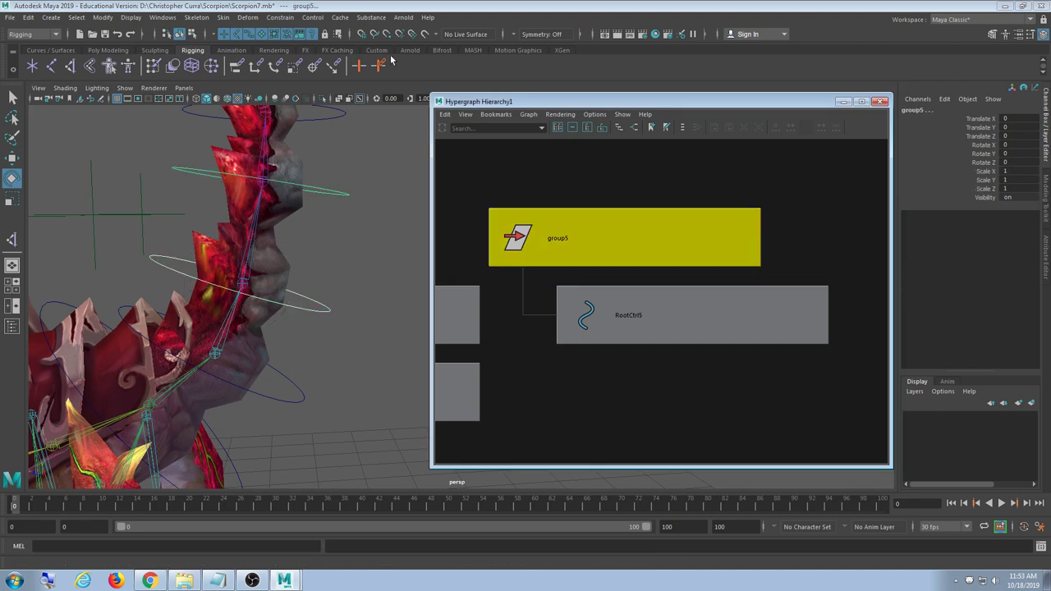
pyautogui.click(281, 17)
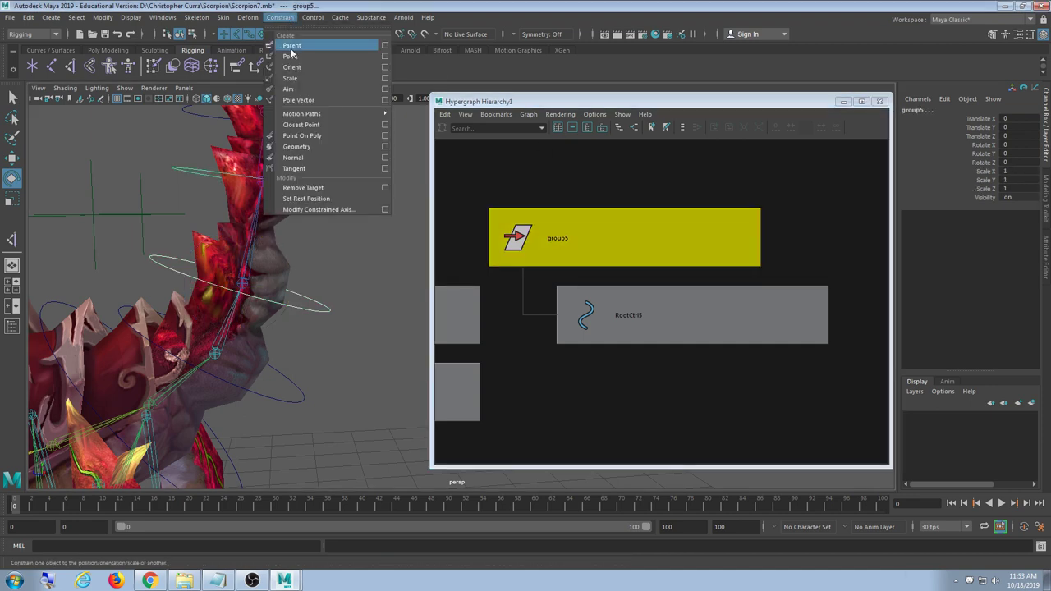
pyautogui.click(292, 46)
# Examine the RootCtrl10 circle and the surrounding body joints between the tail and the front of the scorpion
pyautogui.scroll(-5, 304, 301)
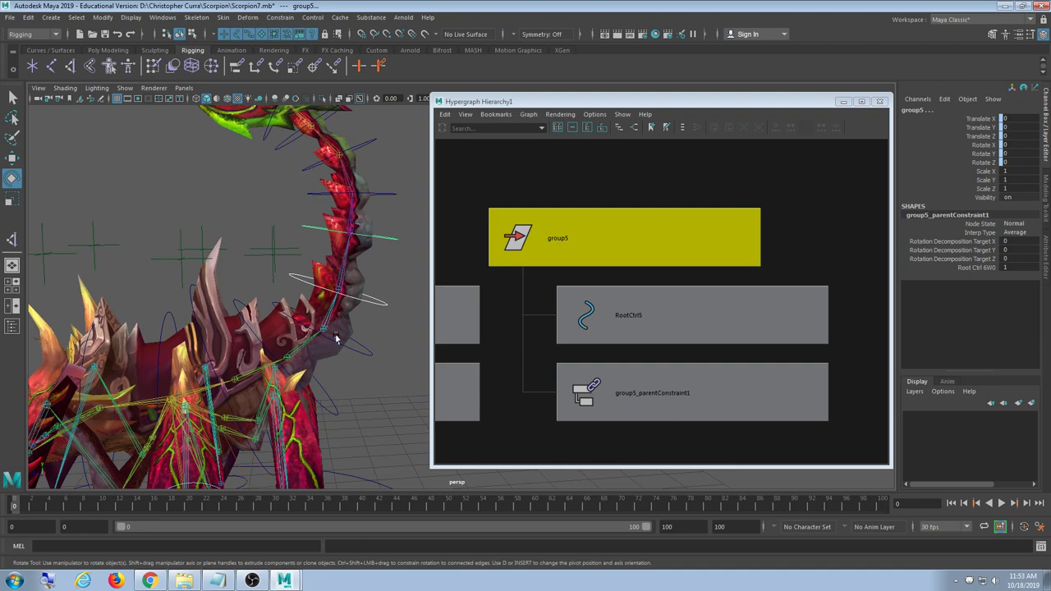
pyautogui.keyDown('alt'); pyautogui.moveTo(234, 426); pyautogui.dragTo(239, 378); pyautogui.keyUp('alt')
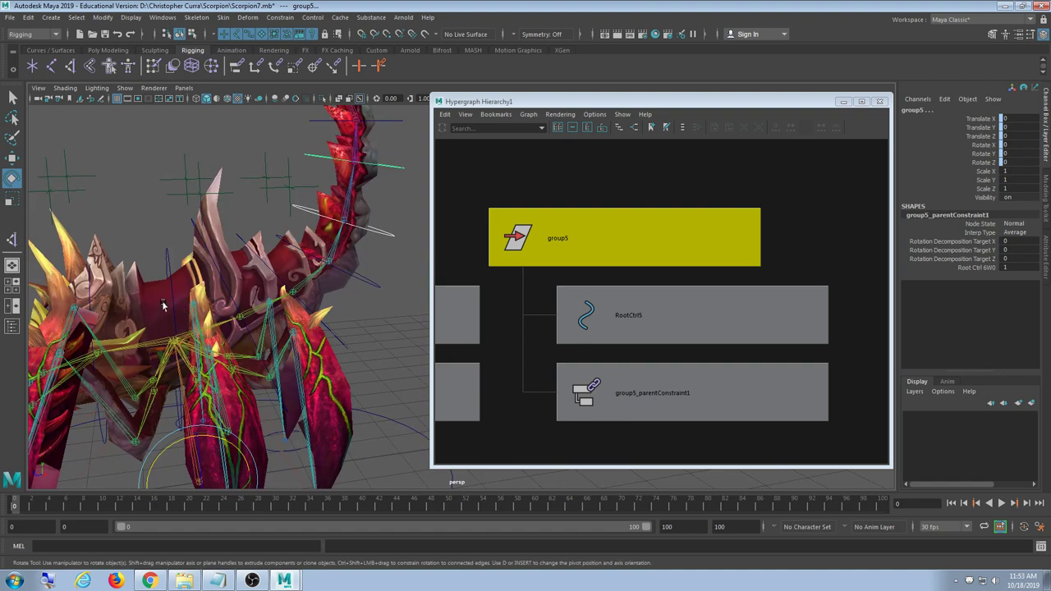
pyautogui.click(168, 271)
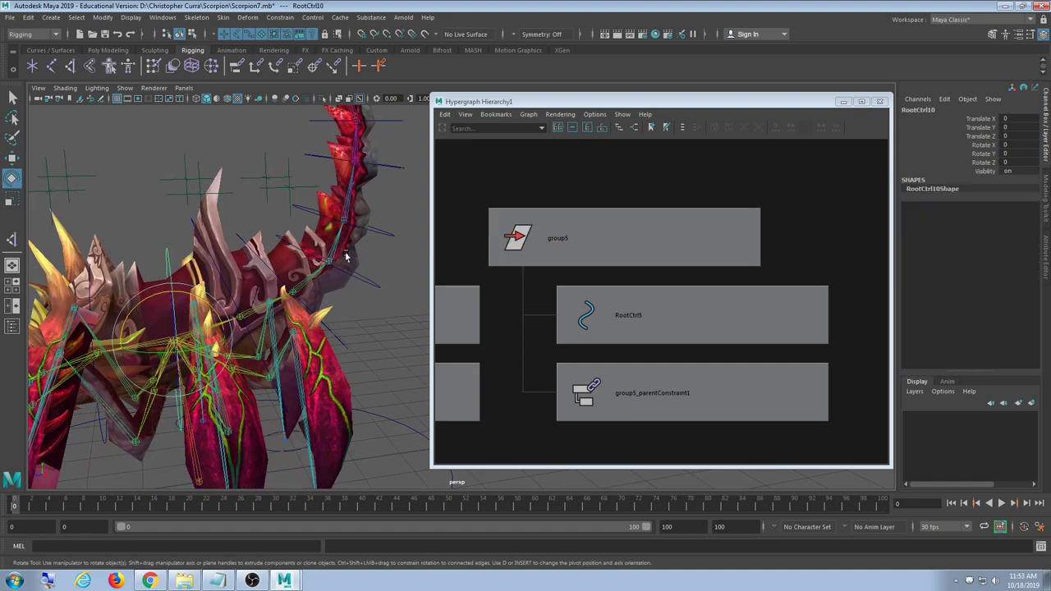
pyautogui.keyDown('alt'); pyautogui.moveTo(241, 262); pyautogui.dragTo(130, 370); pyautogui.keyUp('alt')
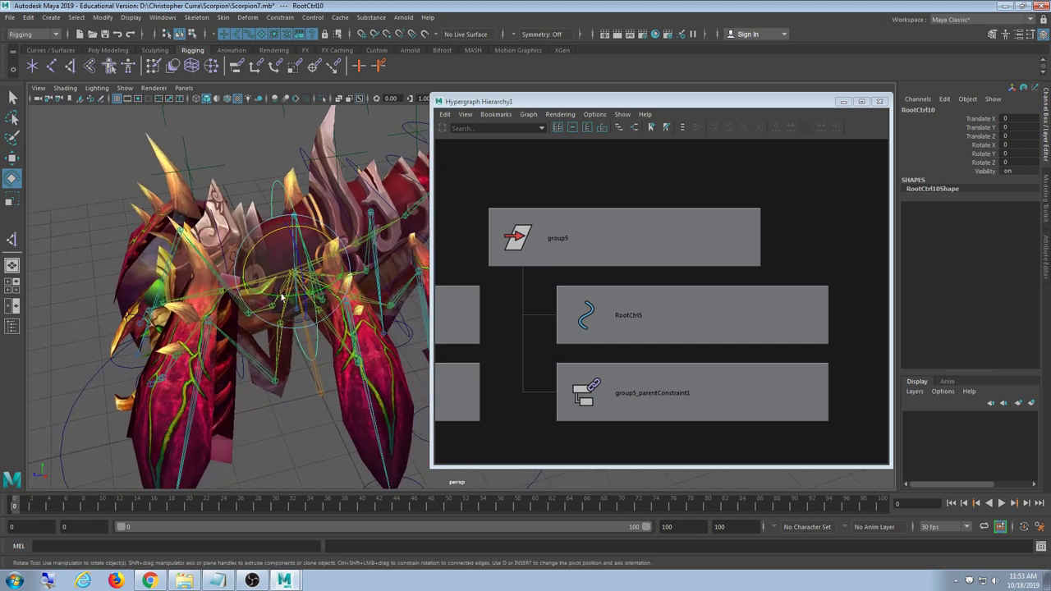
pyautogui.keyDown('alt'); pyautogui.moveTo(283, 312); pyautogui.dragTo(315, 259); pyautogui.keyUp('alt')
pyautogui.scroll(4, 311, 411)
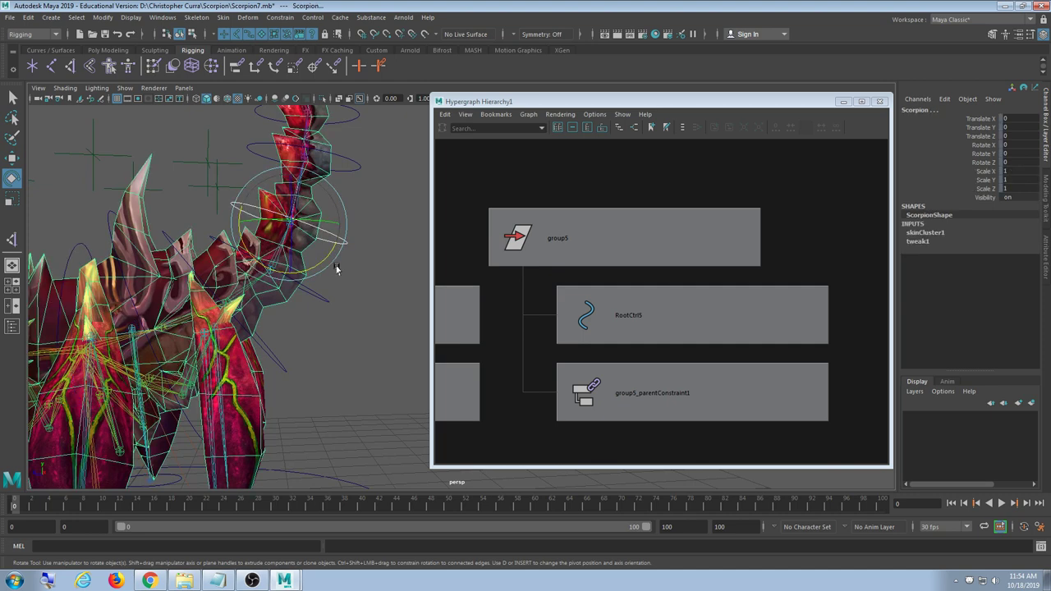
# Select the RootCtrl6 circle, put it in its own group, and frame the new group in the Hypergraph
pyautogui.click(336, 250)
pyautogui.press('f')
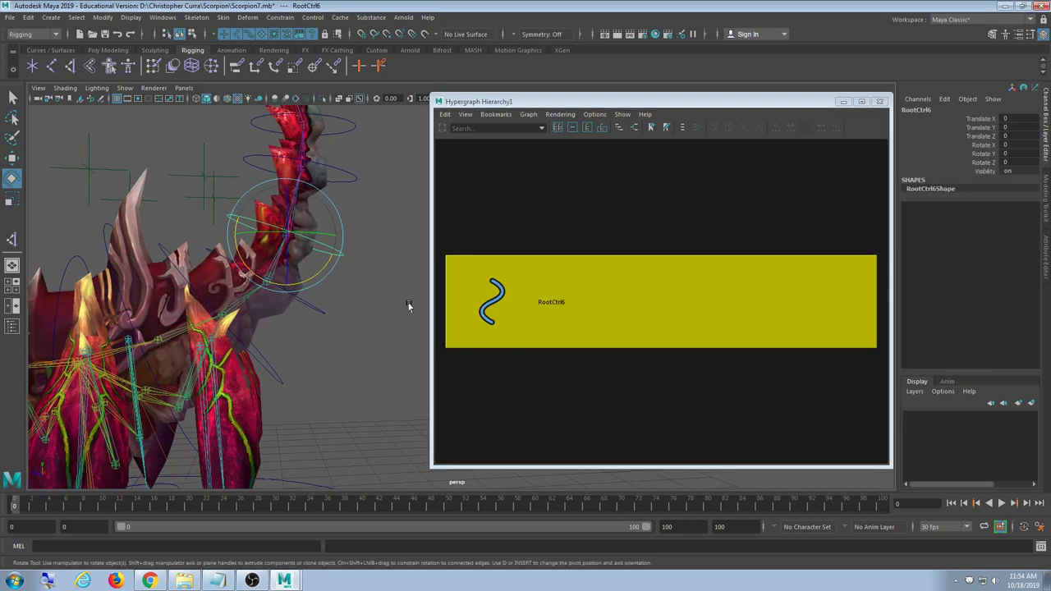
pyautogui.keyDown('alt'); pyautogui.moveTo(409, 305); pyautogui.dragTo(374, 322); pyautogui.keyUp('alt')
pyautogui.click(366, 221)
pyautogui.moveTo(365, 221); pyautogui.dragTo(319, 253)
pyautogui.click(370, 230)
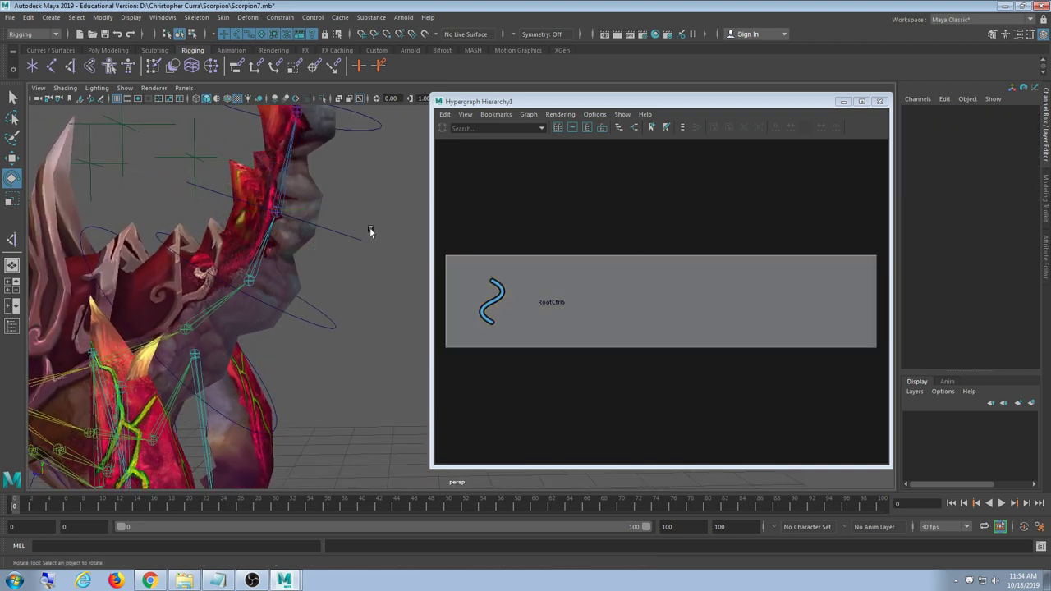
pyautogui.moveTo(371, 231); pyautogui.dragTo(343, 263)
pyautogui.hotkey('ctrl', 'g')
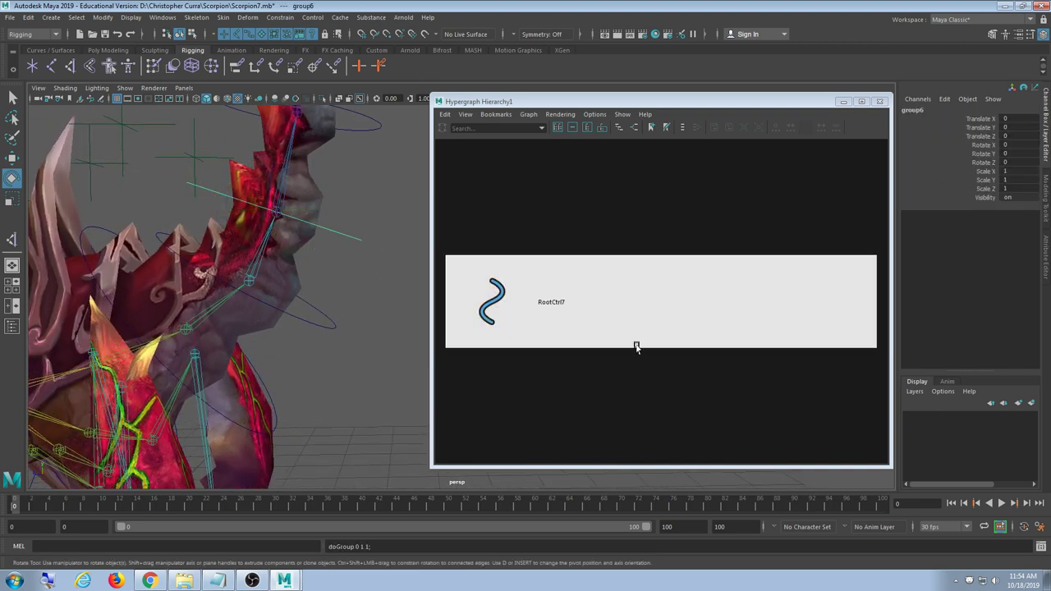
pyautogui.press('f')
pyautogui.scroll(-2, 640, 344)
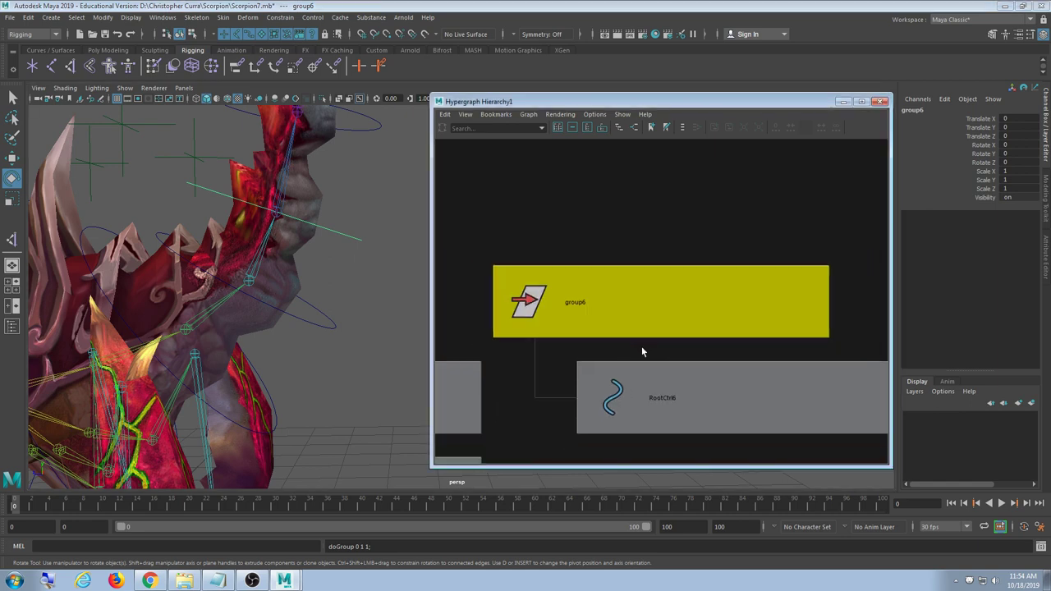
pyautogui.keyDown('alt'); pyautogui.moveTo(643, 350); pyautogui.dragTo(620, 304, button='middle'); pyautogui.keyUp('alt')
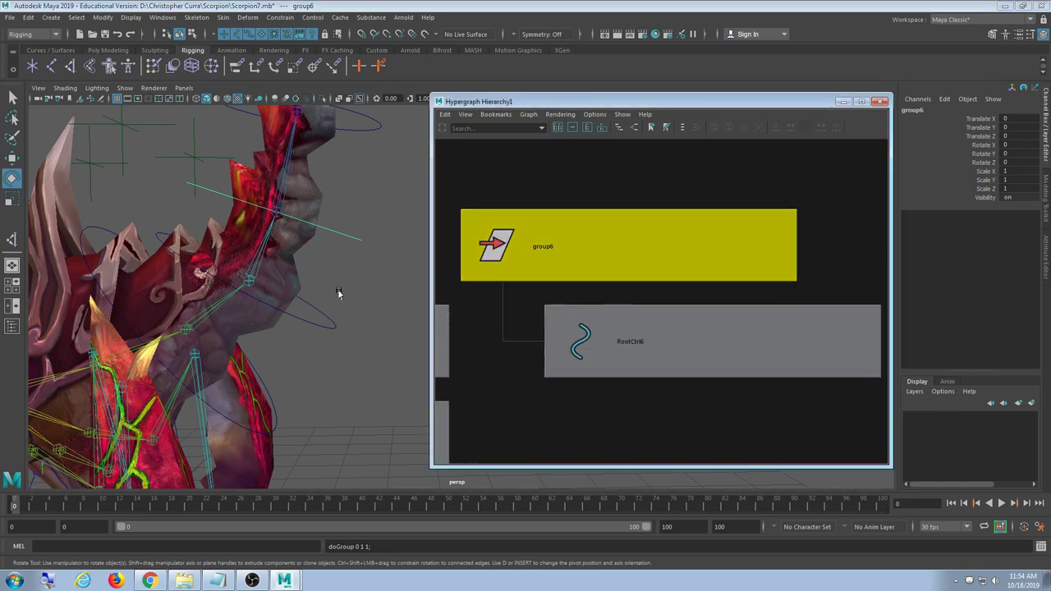
# Add a parent constraint from the RootCtrl7 circle to group6
pyautogui.moveTo(340, 293); pyautogui.dragTo(320, 344)
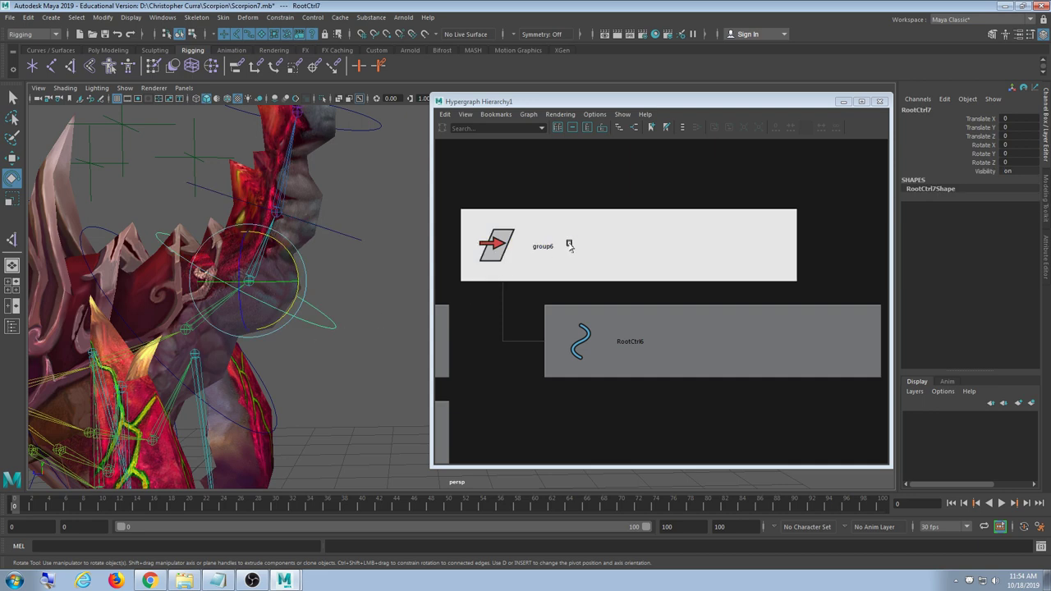
pyautogui.keyDown('shift'); pyautogui.click(570, 246); pyautogui.keyUp('shift')
pyautogui.click(280, 17)
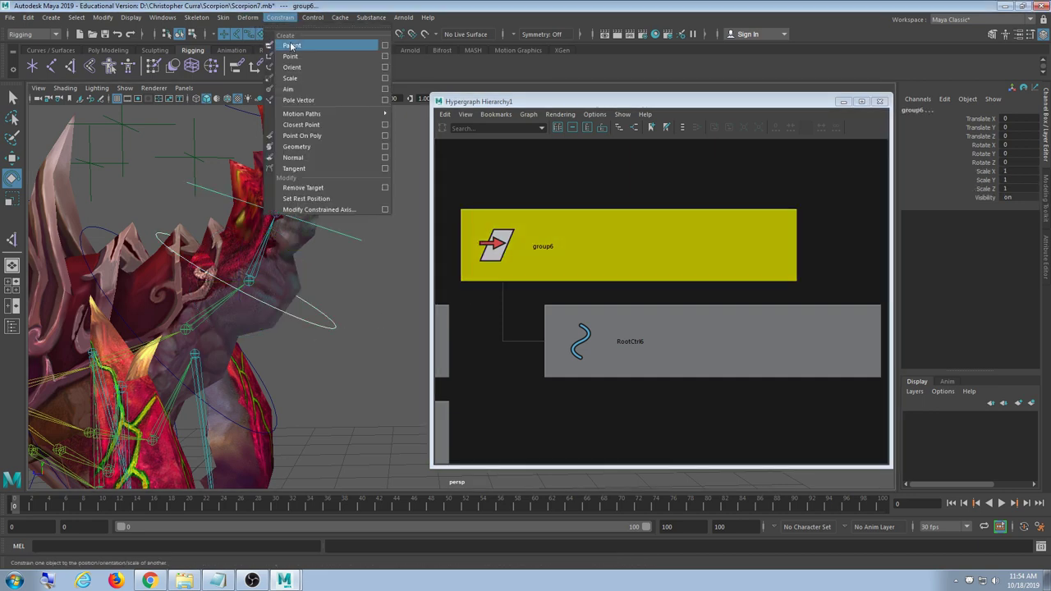
pyautogui.click(291, 45)
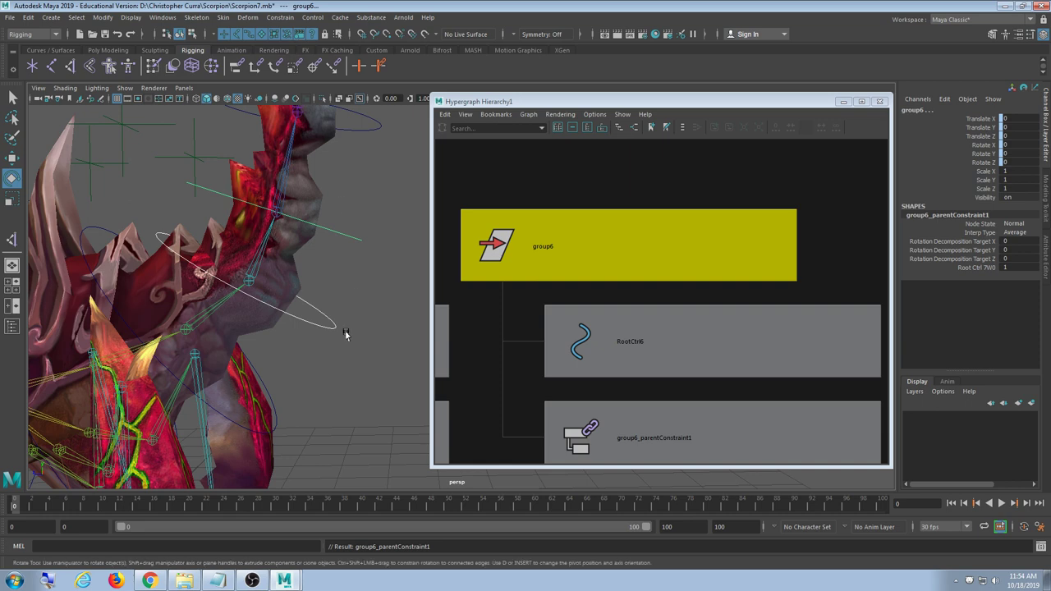
# Test-rotate the RootCtrl6 and RootCtrl5 tail circles one after the other, undoing each rotation
pyautogui.scroll(-5, 332, 351)
pyautogui.scroll(2, 331, 351)
pyautogui.keyDown('alt'); pyautogui.moveTo(396, 317); pyautogui.dragTo(318, 347, button='middle'); pyautogui.keyUp('alt')
pyautogui.click(296, 347)
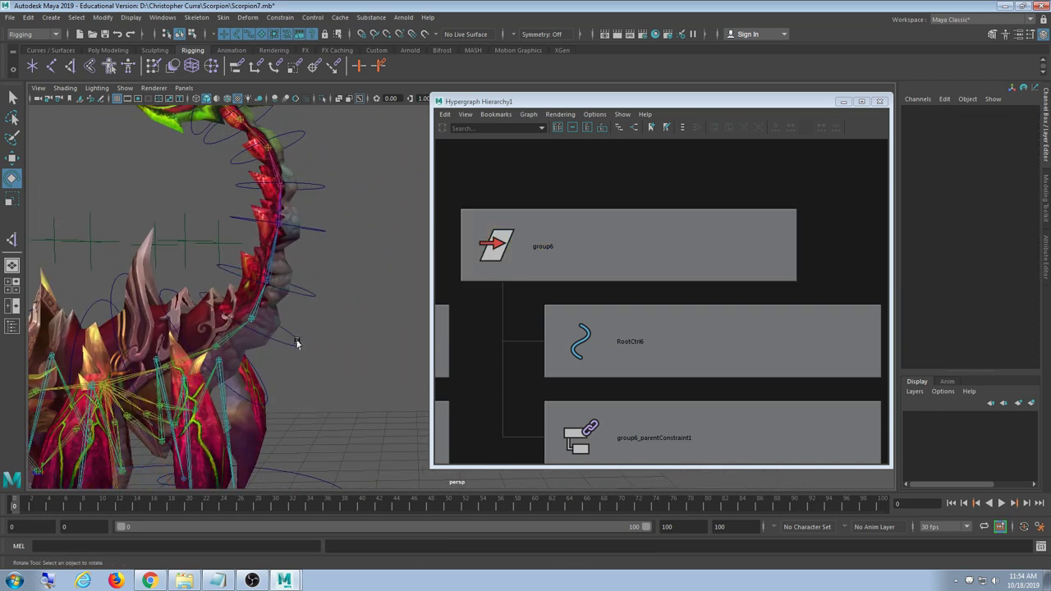
pyautogui.click(292, 360)
pyautogui.moveTo(297, 301); pyautogui.dragTo(321, 297)
pyautogui.click(321, 297)
pyautogui.click(307, 292)
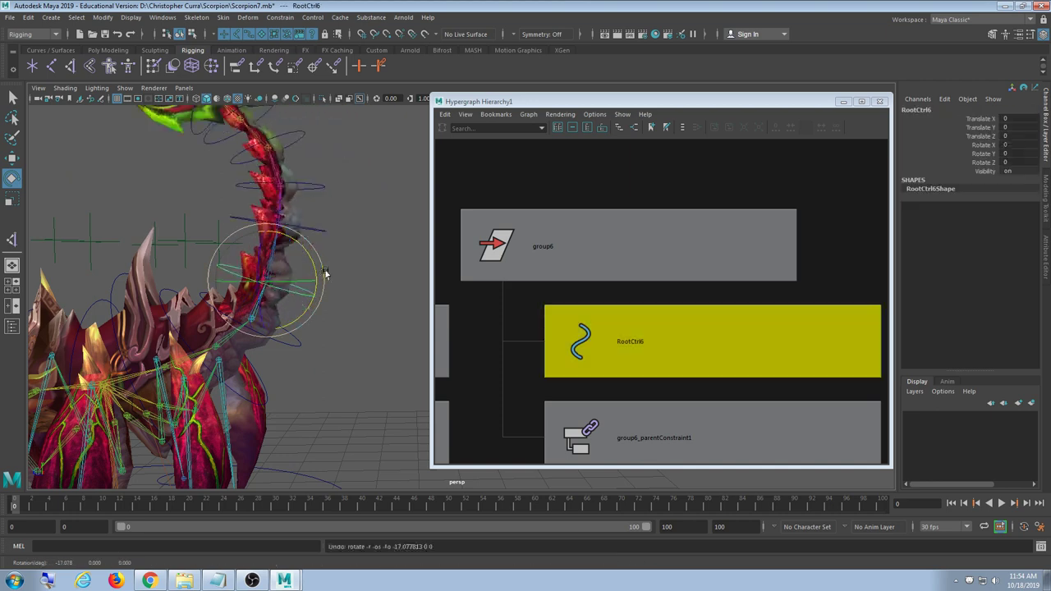
pyautogui.moveTo(320, 240); pyautogui.dragTo(356, 228)
pyautogui.hotkey('ctrl', 'z')
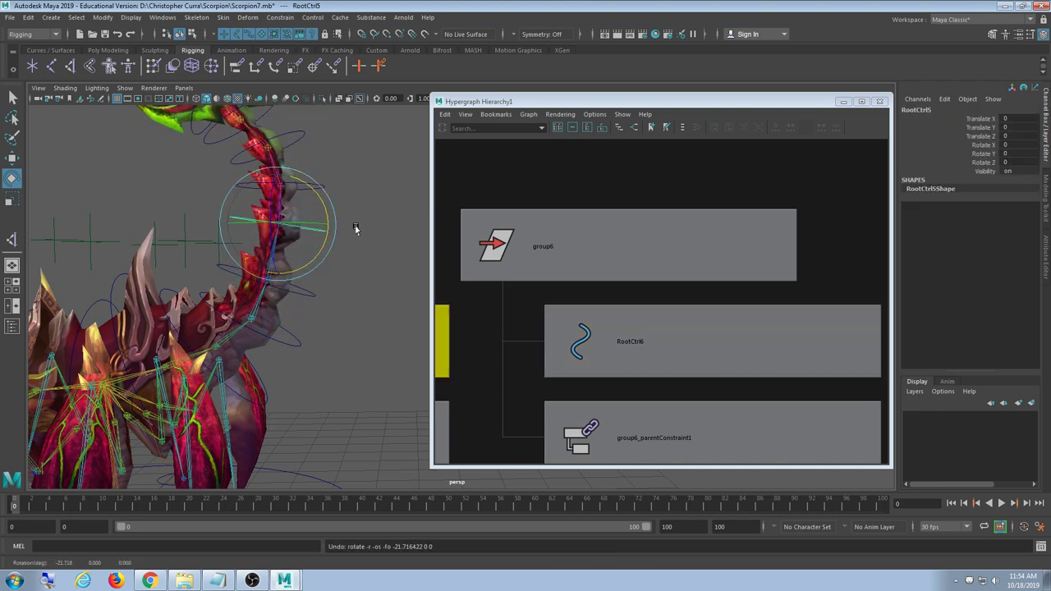
# Test-rotate the RootCtrl4 circle and the next circle up the tail, undoing each rotation
pyautogui.click(356, 227)
pyautogui.moveTo(328, 169); pyautogui.dragTo(333, 191)
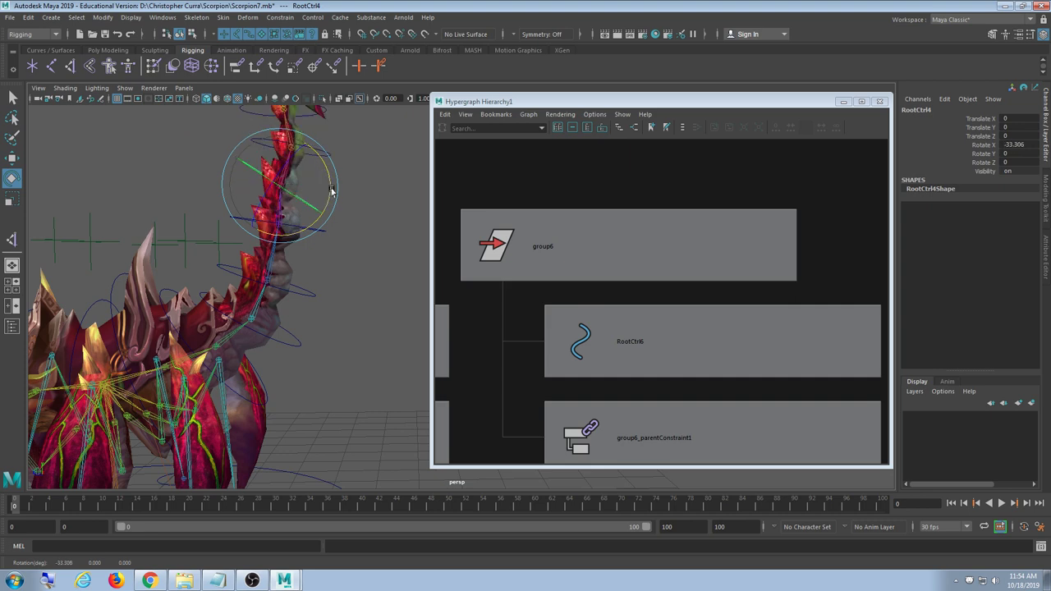
pyautogui.hotkey('ctrl', 'z')
pyautogui.click(321, 132)
pyautogui.moveTo(304, 147); pyautogui.dragTo(315, 174)
pyautogui.hotkey('ctrl', 'z')
# Put the RootCtrl7 circle at the tail base in its own group and frame the group in the Hypergraph
pyautogui.scroll(8, 320, 403)
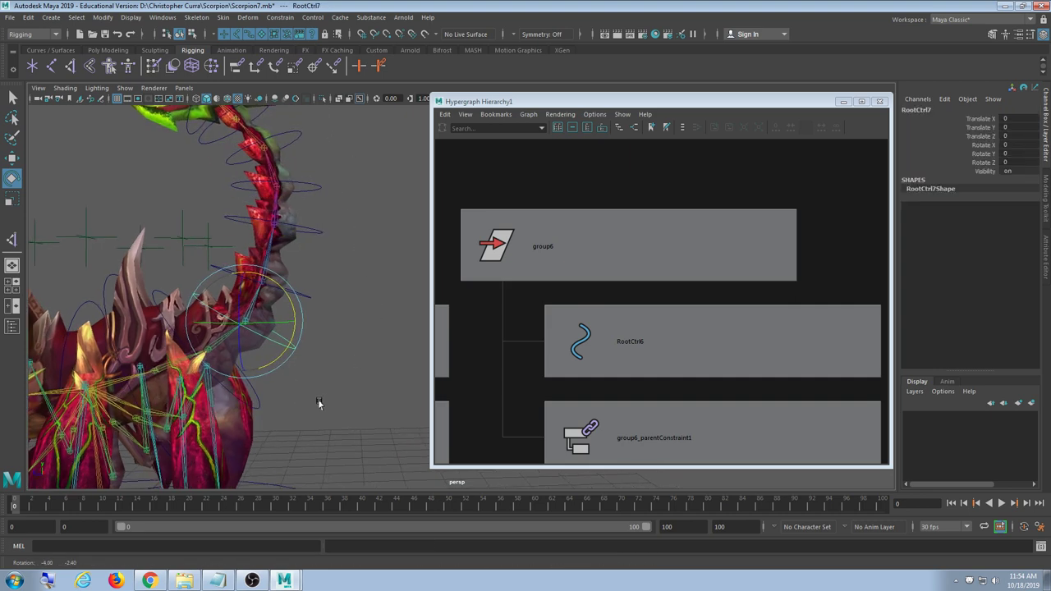
pyautogui.click(557, 371)
pyautogui.scroll(-5, 362, 342)
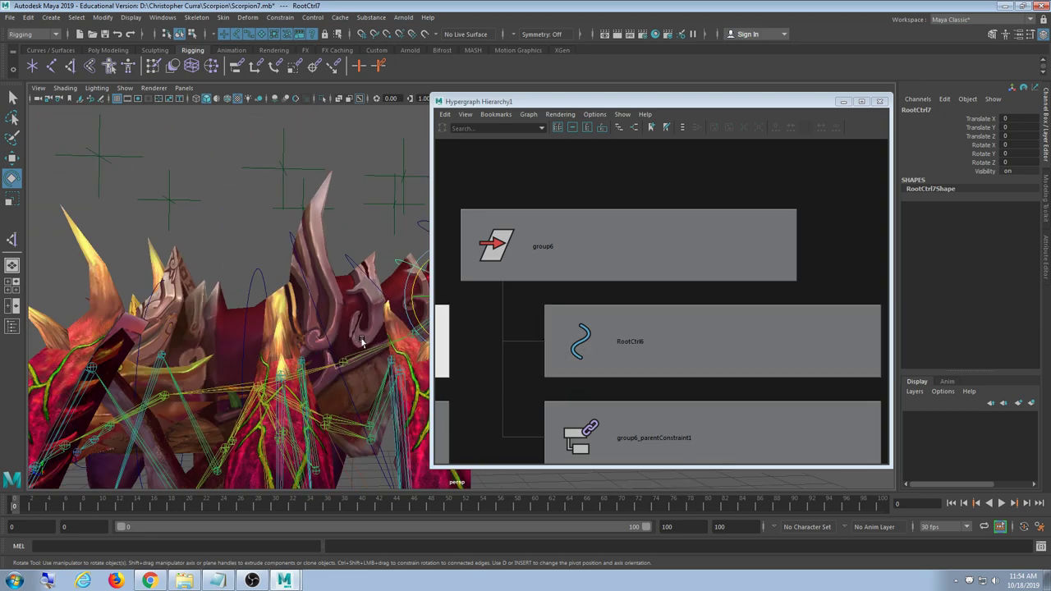
pyautogui.keyDown('alt'); pyautogui.moveTo(361, 341); pyautogui.dragTo(170, 340, button='middle'); pyautogui.keyUp('alt')
pyautogui.scroll(-3, 185, 341)
pyautogui.scroll(4, 212, 397)
pyautogui.moveTo(234, 369)
pyautogui.keyDown('alt'); pyautogui.mouseDown(button='middle')
pyautogui.moveTo(213, 396)
pyautogui.moveTo(238, 367)
pyautogui.mouseUp(button='middle'); pyautogui.keyUp('alt')
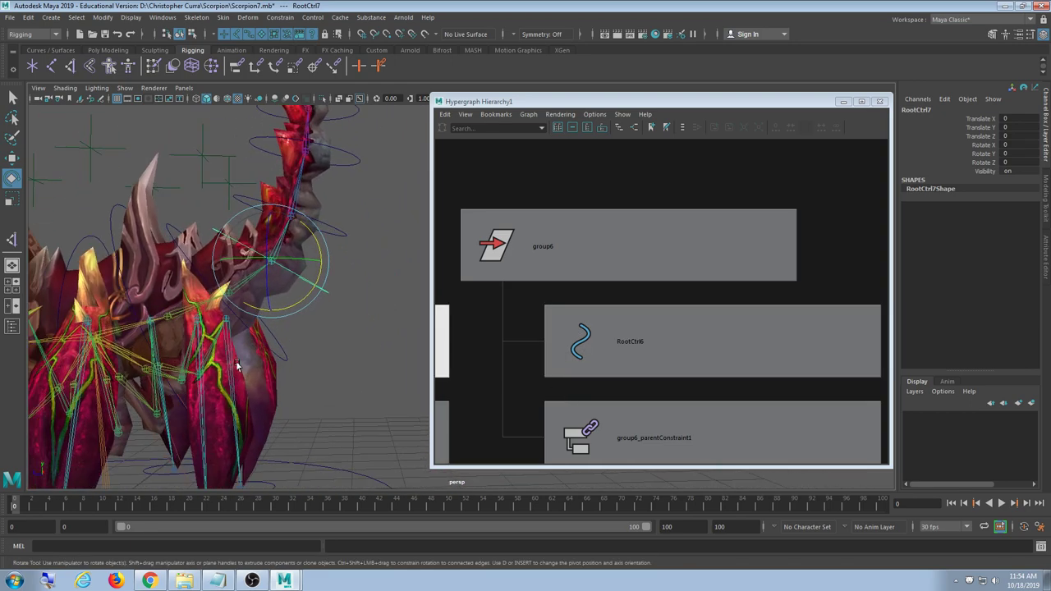
pyautogui.press('f')
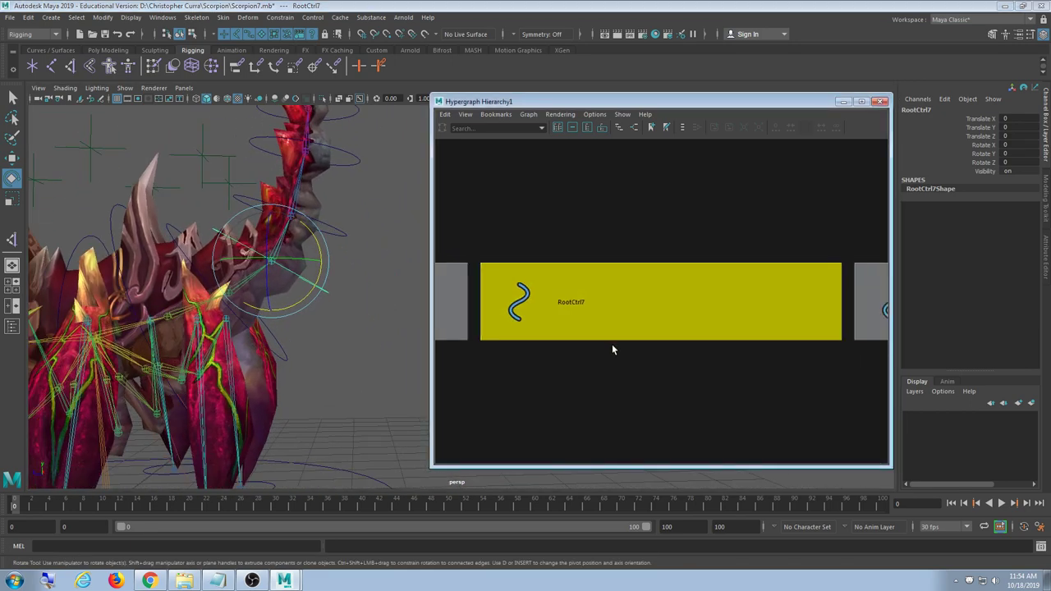
pyautogui.hotkey('ctrl', 'g')
pyautogui.press('f')
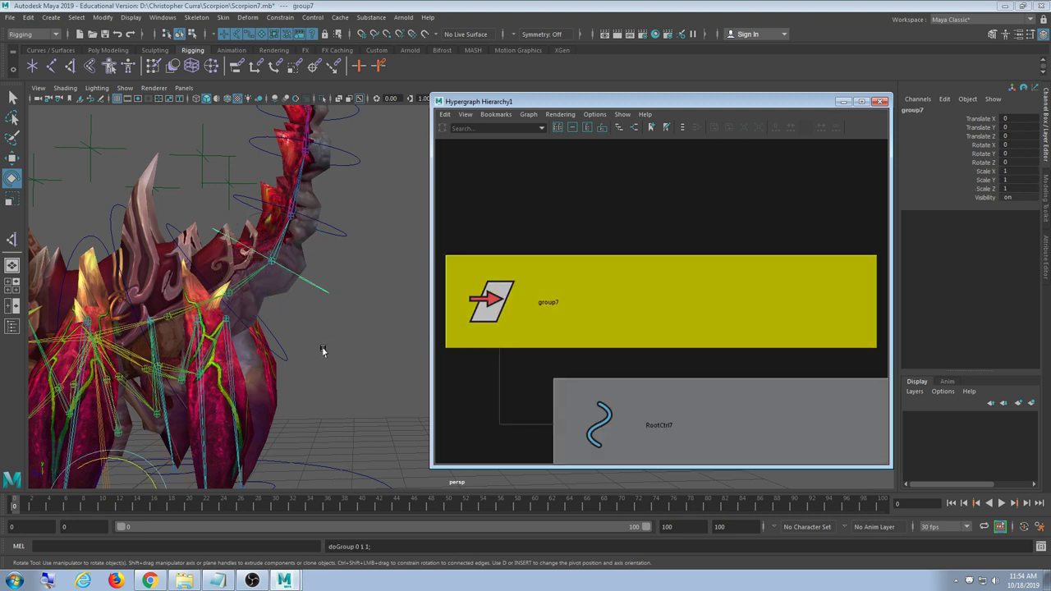
# Add a parent constraint from the RootCtrl8 circle to group7
pyautogui.keyDown('shift'); pyautogui.click(282, 358); pyautogui.keyUp('shift')
pyautogui.click(281, 17)
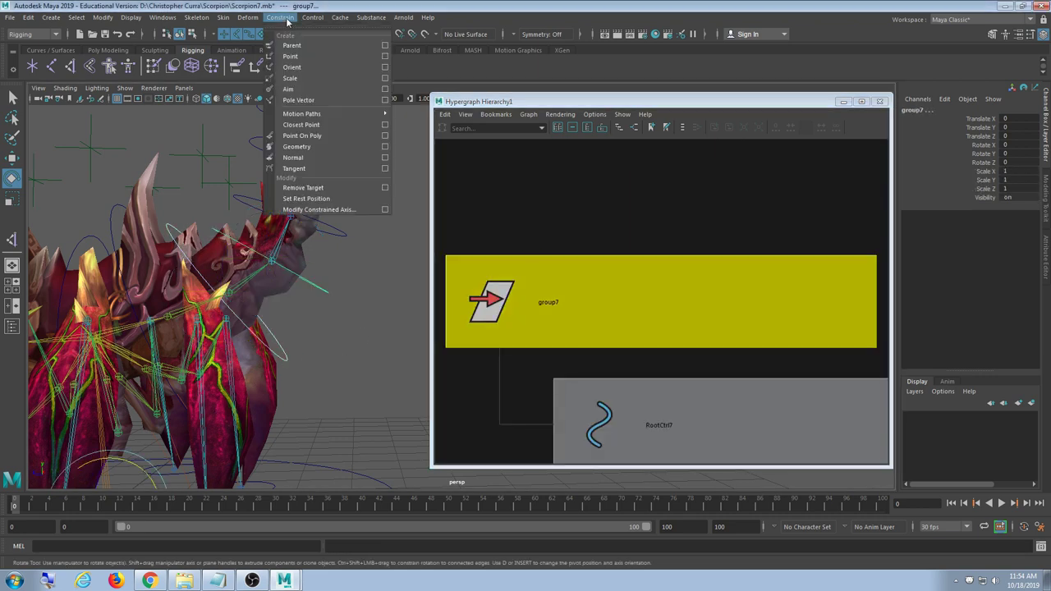
pyautogui.click(293, 45)
# Select the RootCtrl8 circle, frame it in the Hypergraph, and put it in its own group
pyautogui.keyDown('alt'); pyautogui.moveTo(295, 329); pyautogui.dragTo(366, 403); pyautogui.keyUp('alt')
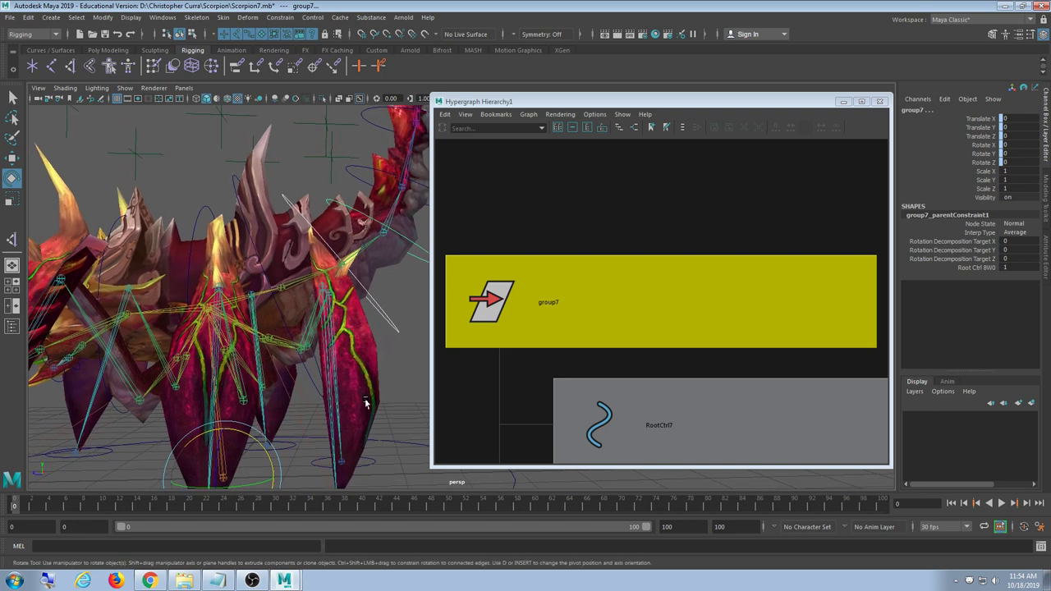
pyautogui.click(389, 329)
pyautogui.press('f')
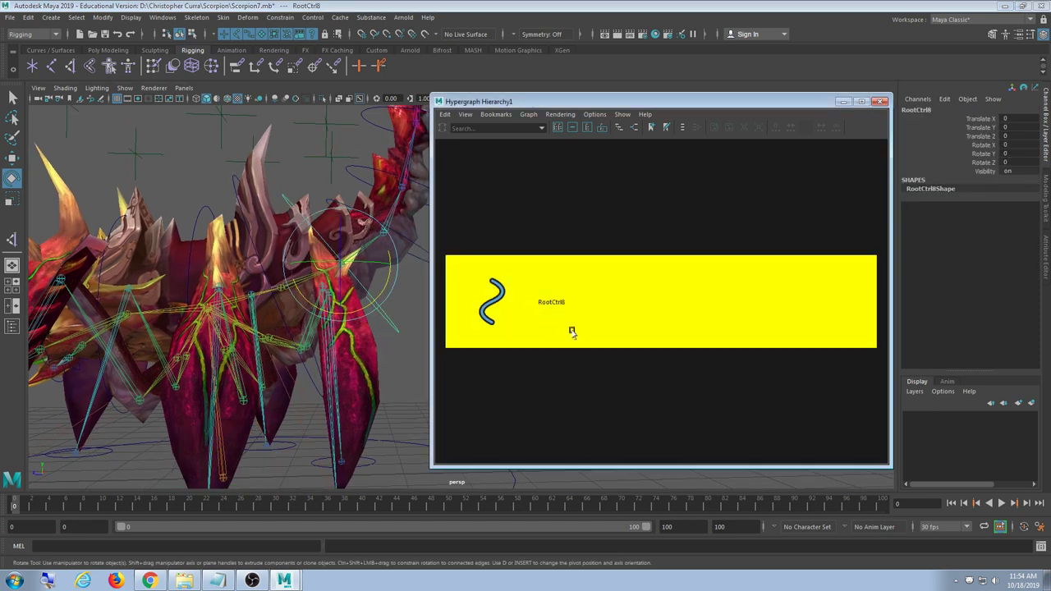
pyautogui.hotkey('ctrl', 'g')
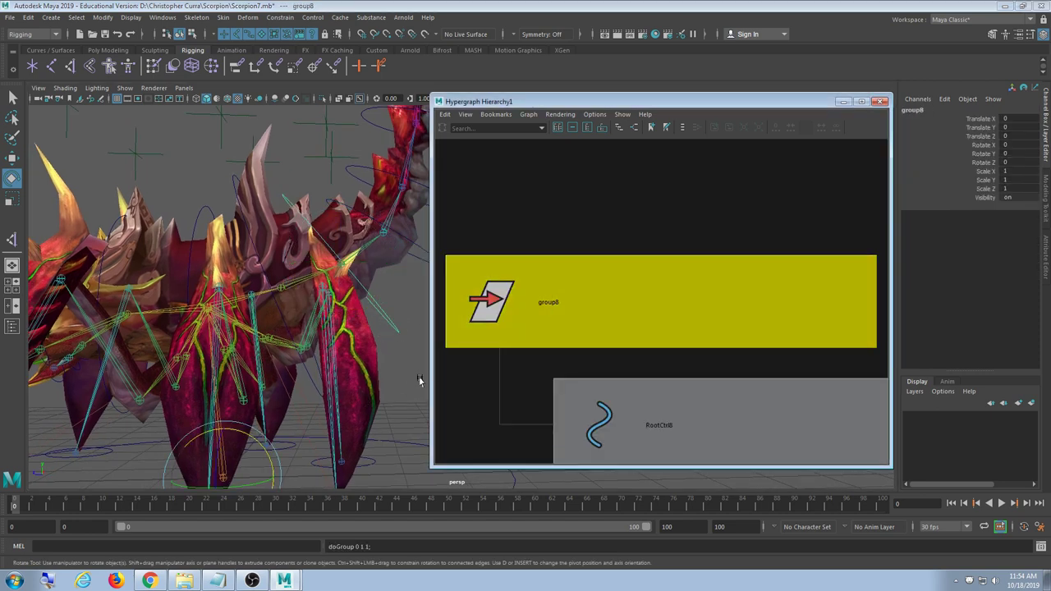
# Add a parent constraint from the RootCtrl9 circle to group8
pyautogui.click(310, 379)
pyautogui.keyDown('shift'); pyautogui.click(549, 323); pyautogui.keyUp('shift')
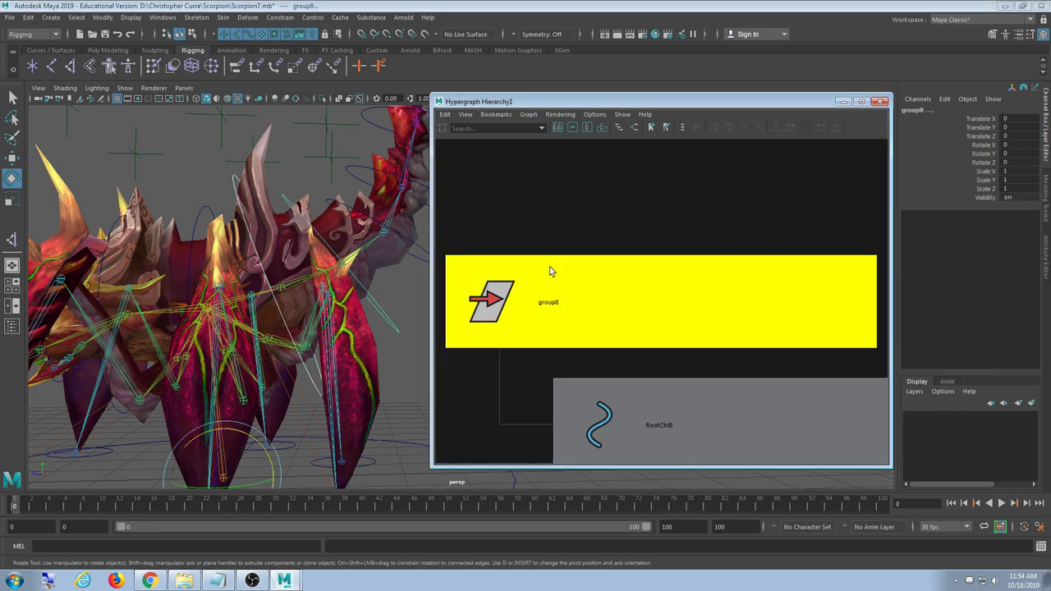
pyautogui.click(280, 19)
pyautogui.click(291, 45)
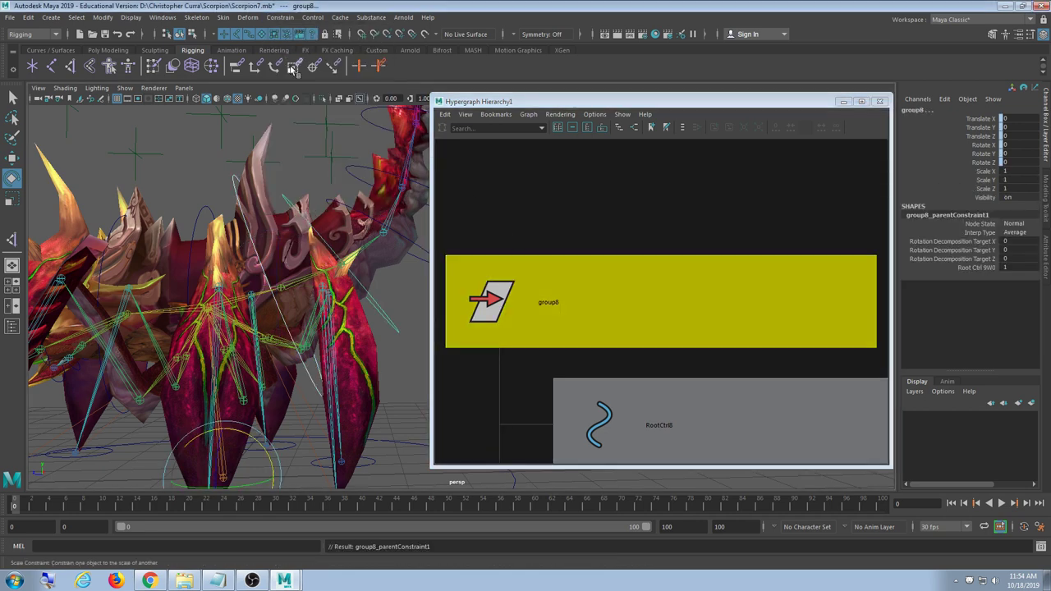
# Put the RootCtrl9 circle in its own group and frame the new group in the Hypergraph
pyautogui.click(236, 185)
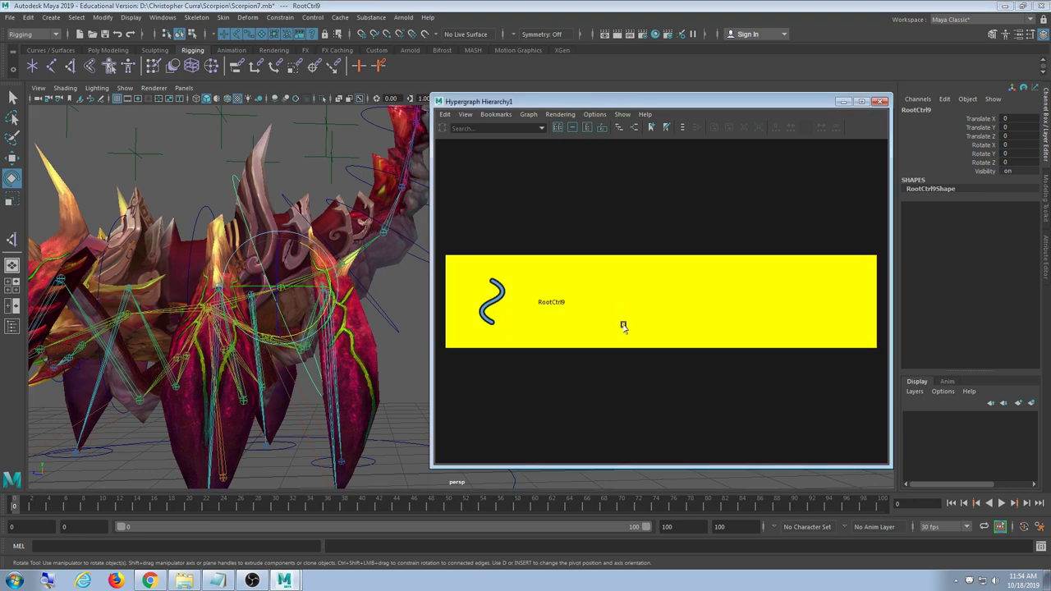
pyautogui.click(624, 403)
pyautogui.click(598, 315)
pyautogui.hotkey('ctrl', 'g')
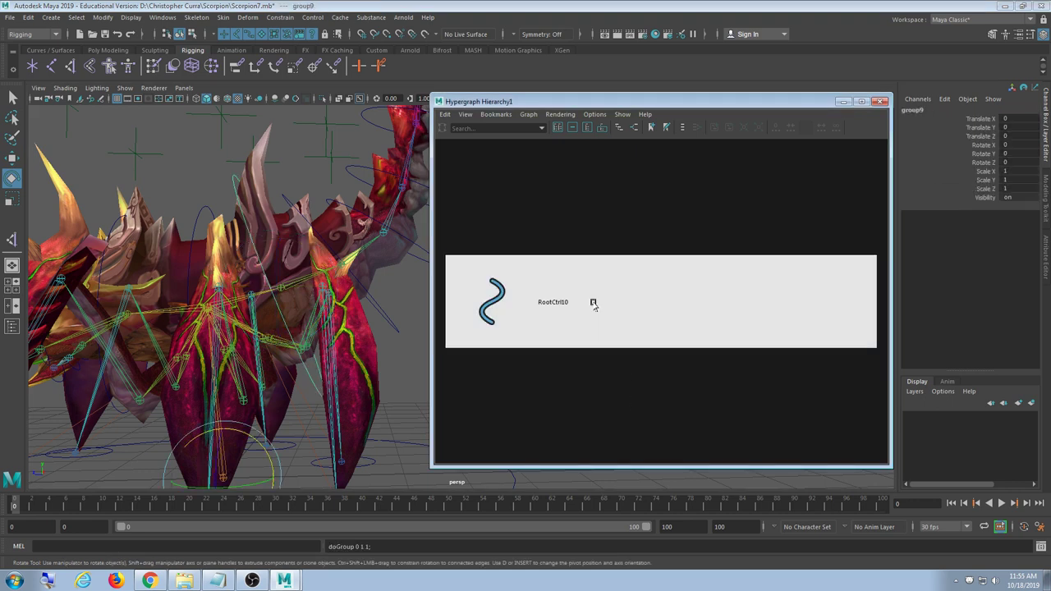
pyautogui.press('f')
pyautogui.scroll(-2, 598, 353)
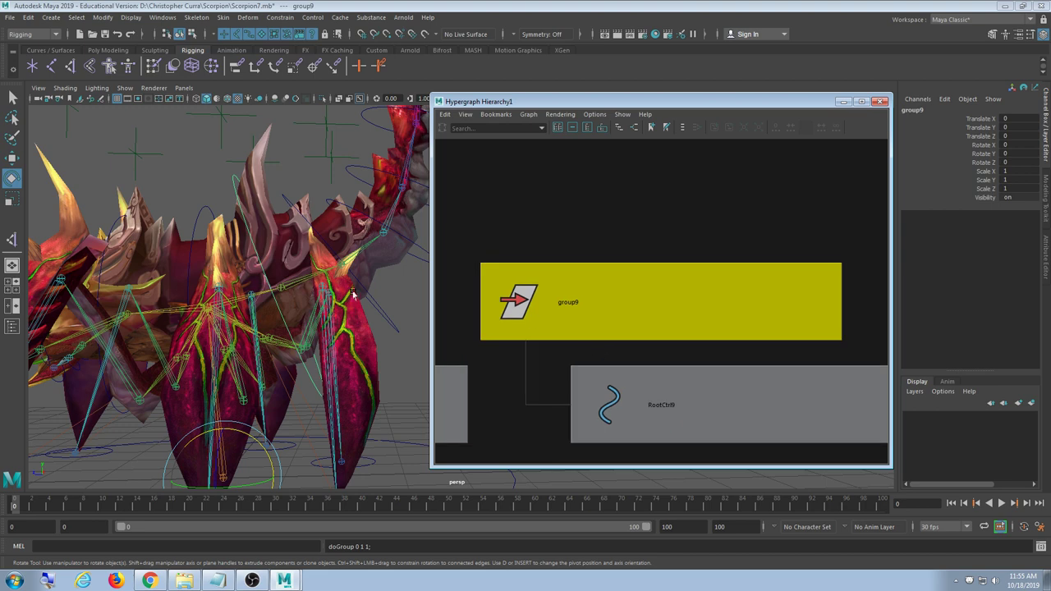
# Select the RootCtrl10 circle on the body together with group9 and parent the circle under the group
pyautogui.keyDown('alt'); pyautogui.moveTo(353, 296); pyautogui.dragTo(310, 282); pyautogui.keyUp('alt')
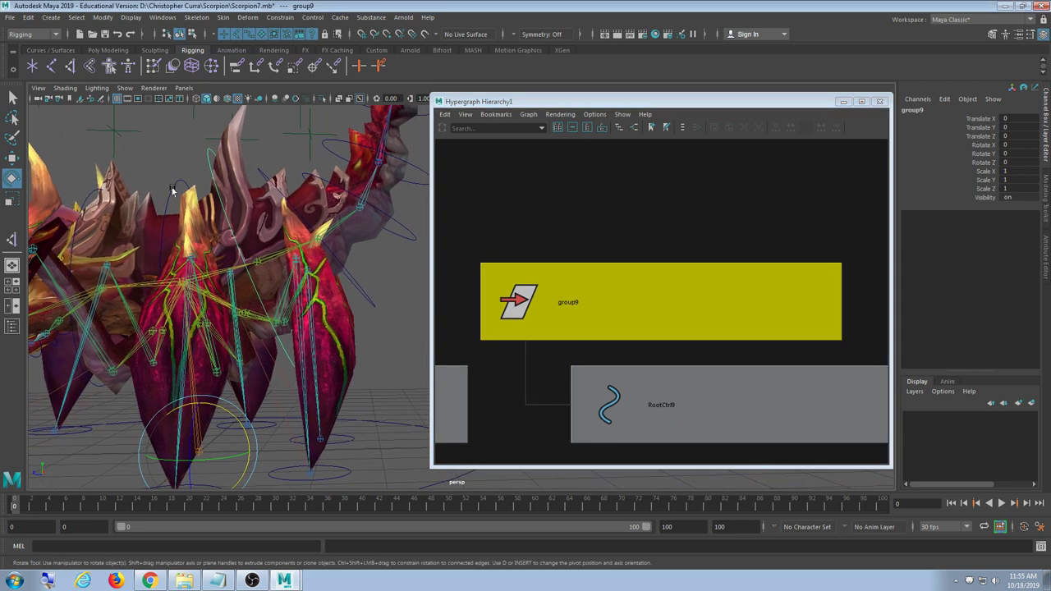
pyautogui.click(172, 191)
pyautogui.keyDown('shift'); pyautogui.click(580, 290); pyautogui.keyUp('shift')
pyautogui.press('p')
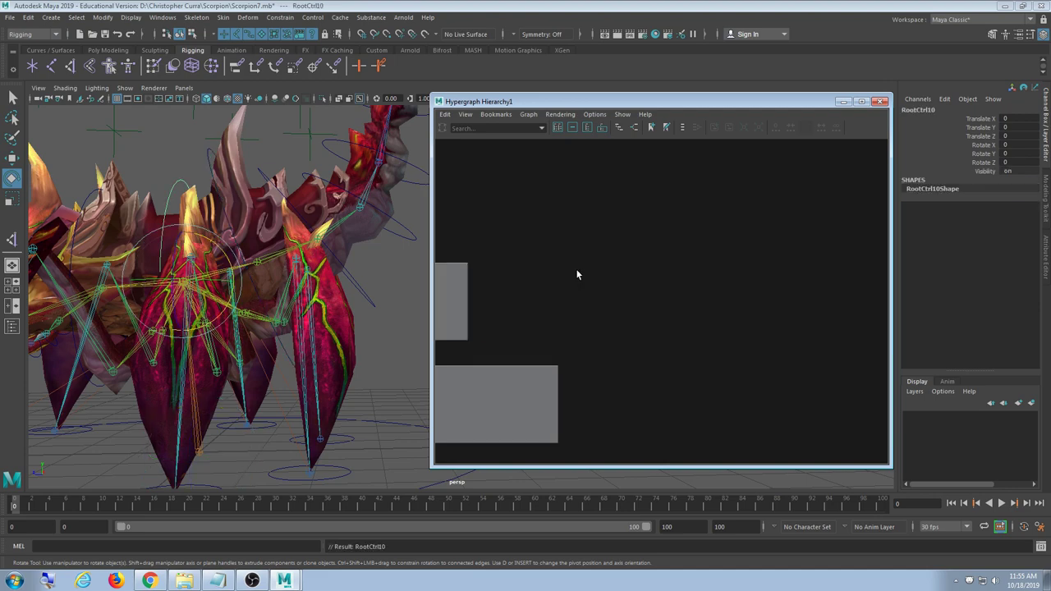
# Examine the RootCtrl10 circle on the scorpion's body and its placement in the Hypergraph hierarchy
pyautogui.keyDown('alt'); pyautogui.moveTo(262, 231); pyautogui.dragTo(322, 205, button='middle'); pyautogui.keyUp('alt')
pyautogui.scroll(-3, 343, 235)
pyautogui.keyDown('alt'); pyautogui.moveTo(370, 340); pyautogui.dragTo(335, 362, button='middle'); pyautogui.keyUp('alt')
pyautogui.scroll(2, 335, 362)
pyautogui.keyDown('alt'); pyautogui.moveTo(335, 361); pyautogui.dragTo(333, 376); pyautogui.keyUp('alt')
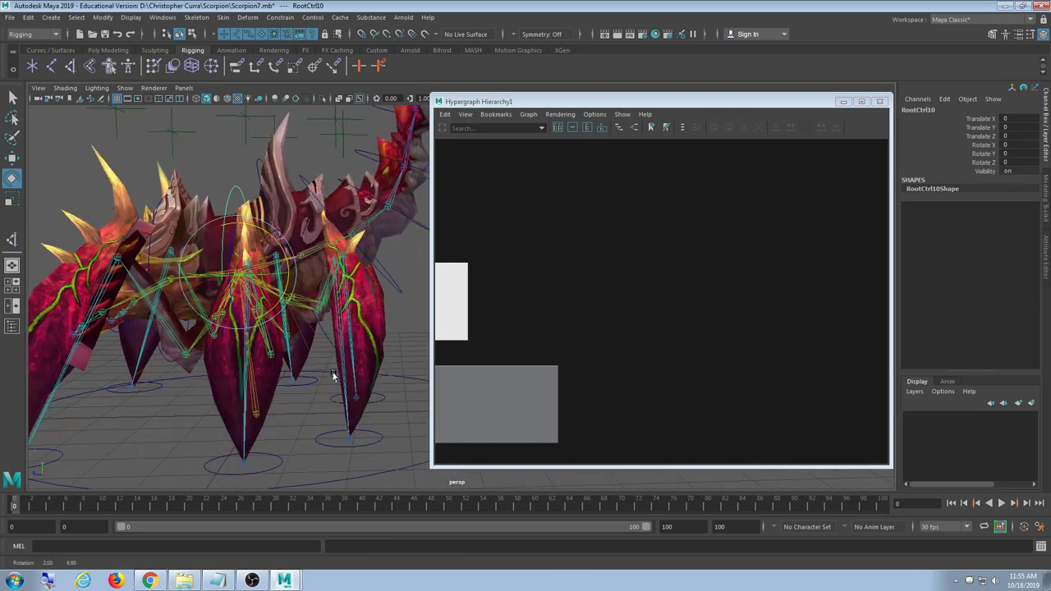
pyautogui.keyDown('alt'); pyautogui.moveTo(333, 375); pyautogui.dragTo(326, 371, button='middle'); pyautogui.keyUp('alt')
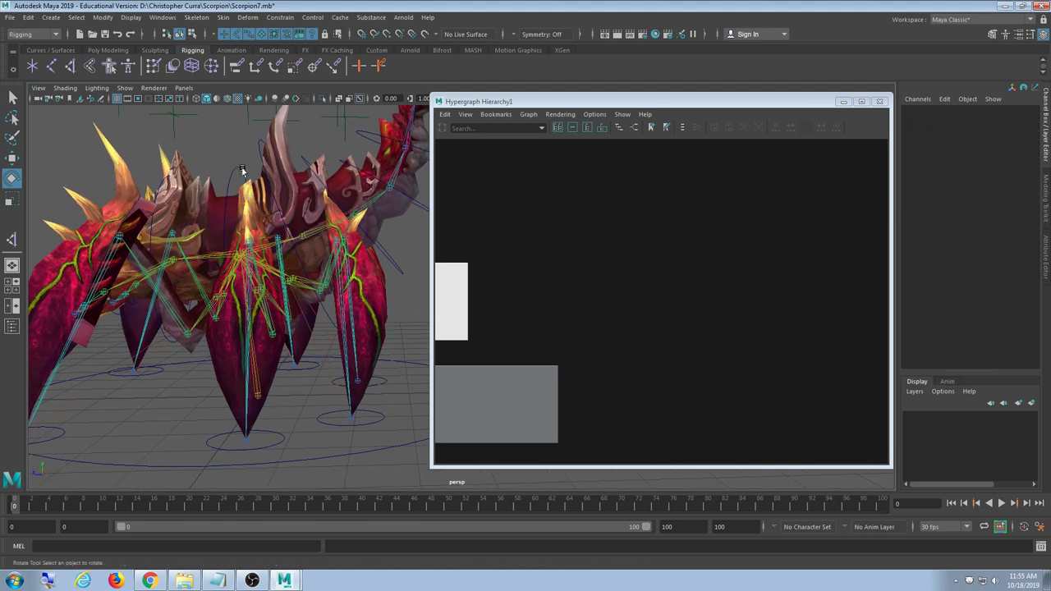
pyautogui.press('f')
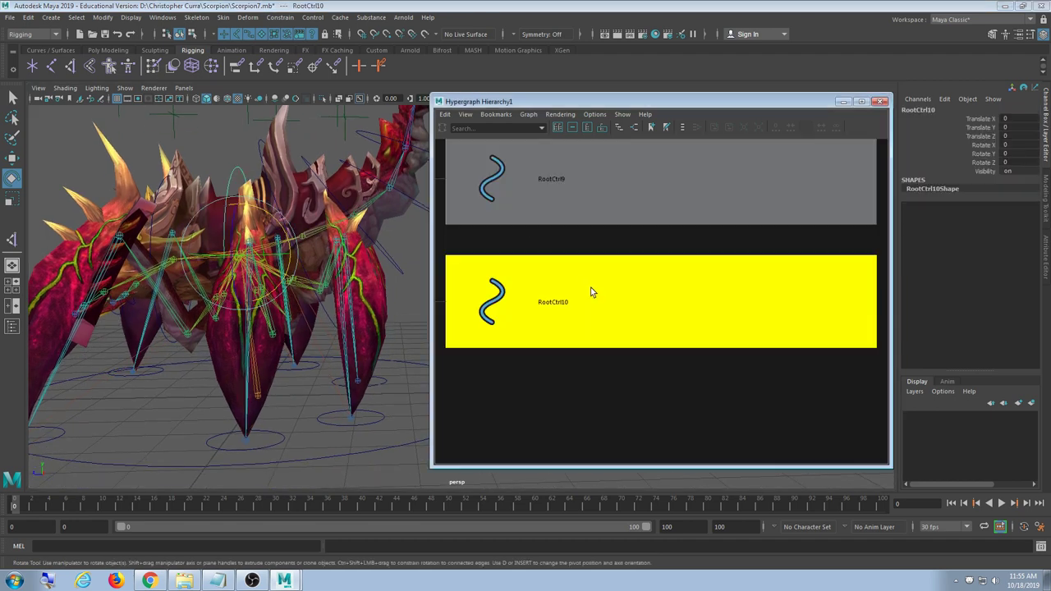
pyautogui.scroll(-3, 620, 365)
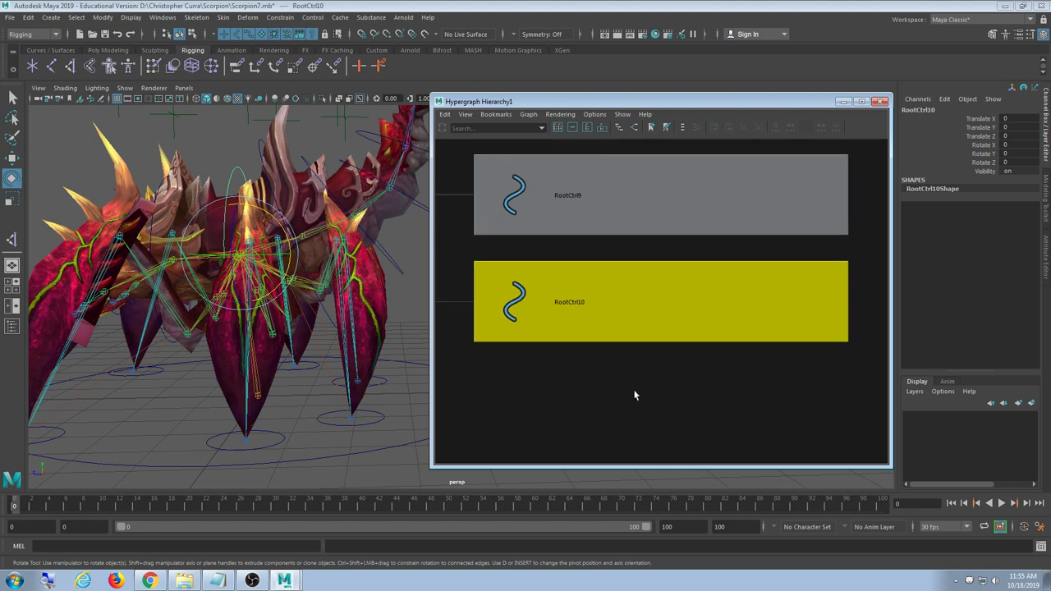
pyautogui.click(311, 465)
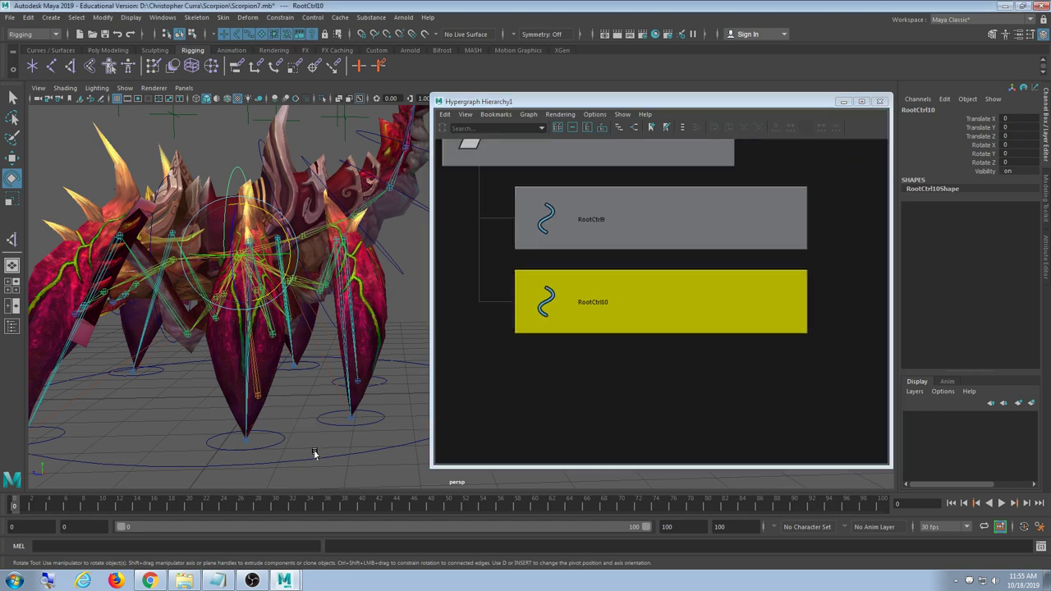
pyautogui.click(237, 168)
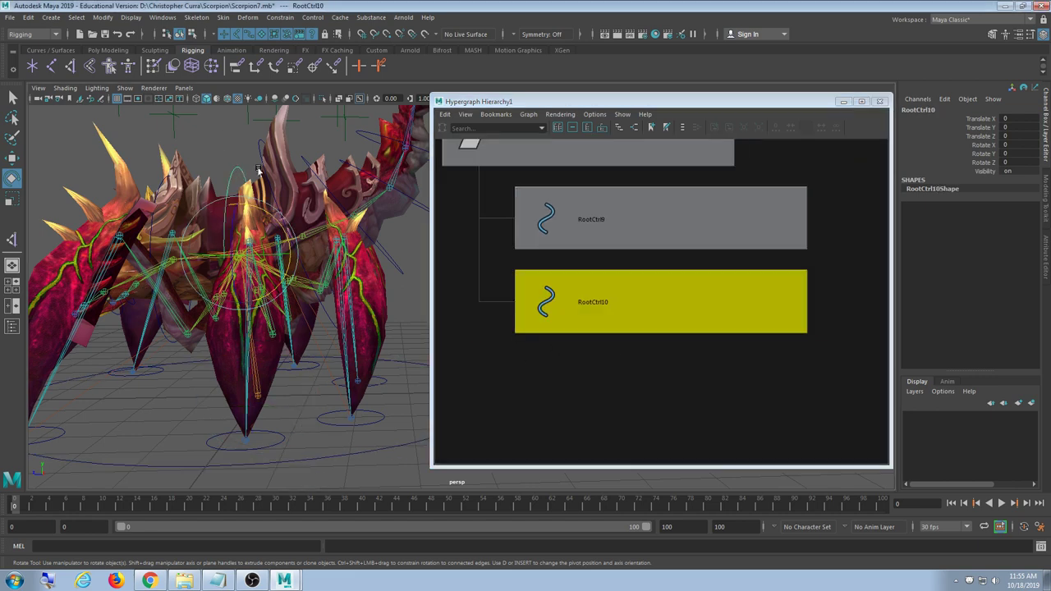
pyautogui.press('f')
pyautogui.keyDown('alt'); pyautogui.moveTo(375, 322); pyautogui.dragTo(221, 248, button='middle'); pyautogui.keyUp('alt')
pyautogui.scroll(-5, 222, 248)
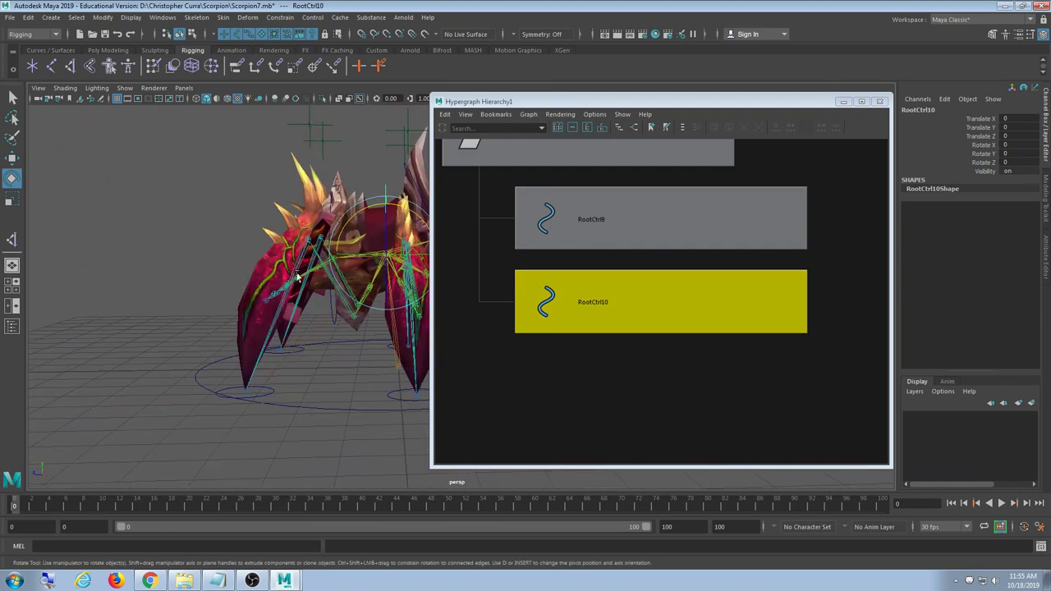
pyautogui.scroll(-2, 566, 328)
pyautogui.keyDown('alt'); pyautogui.moveTo(571, 328); pyautogui.dragTo(506, 387, button='middle'); pyautogui.keyUp('alt')
pyautogui.scroll(5, 271, 367)
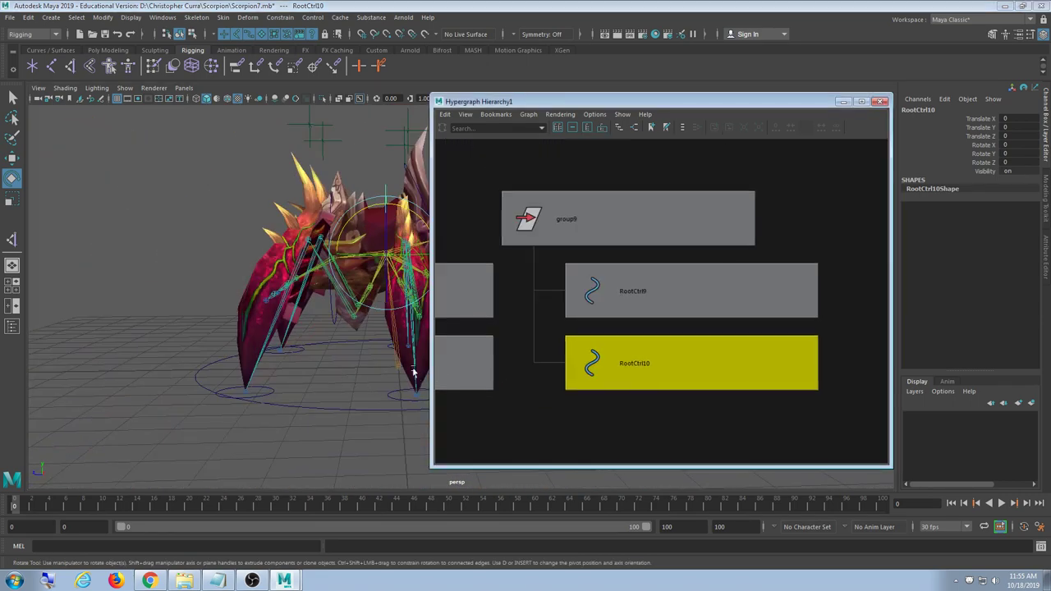
# Test-rotate the RootCtrl9 circle and the RootCtrl10 circle in turn, undoing each rotation
pyautogui.click(632, 303)
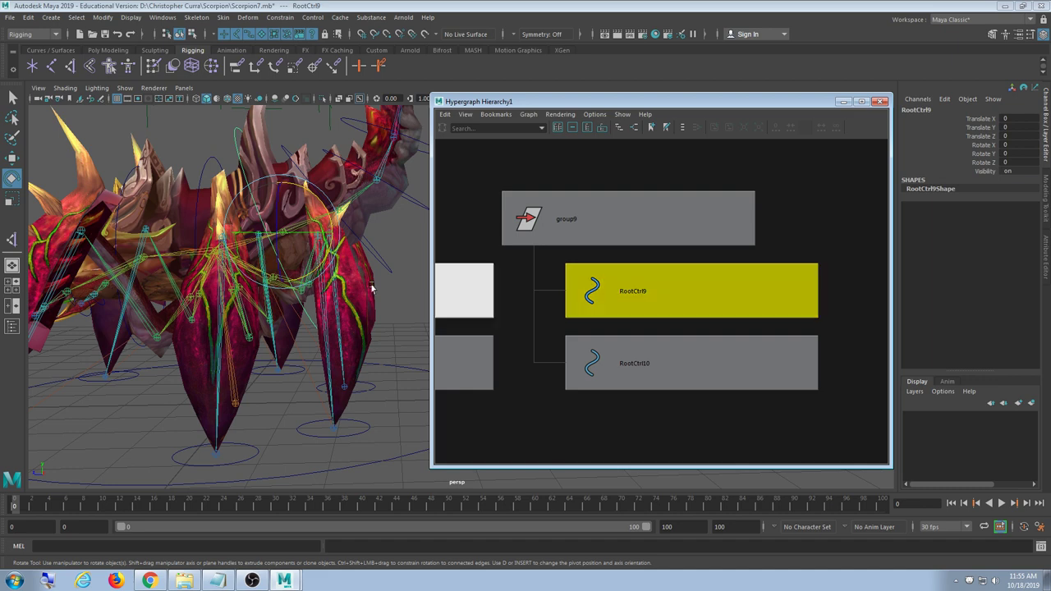
pyautogui.press('w')
pyautogui.press('e')
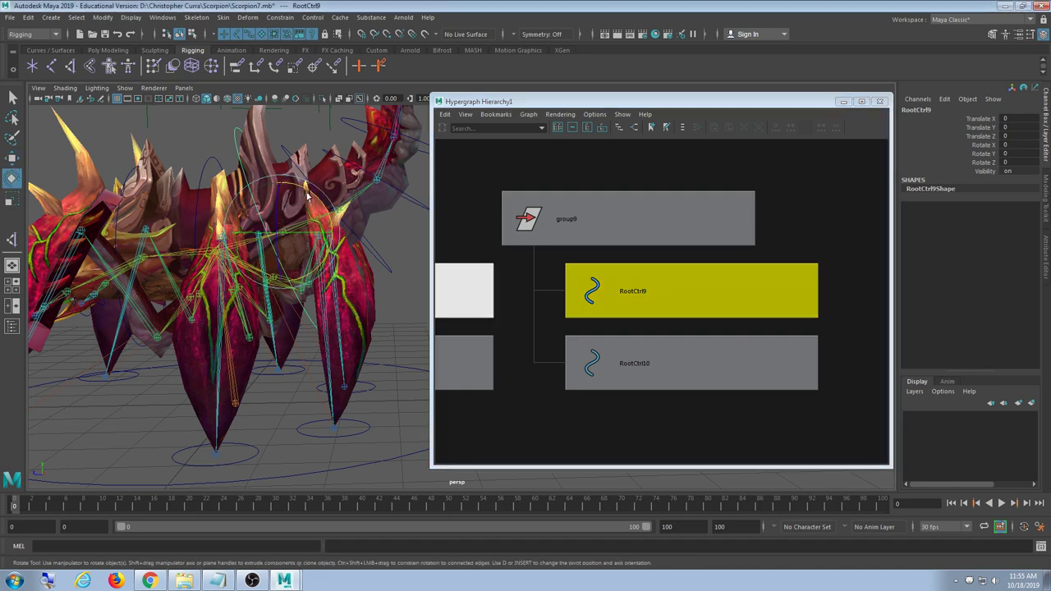
pyautogui.moveTo(306, 195); pyautogui.dragTo(267, 167)
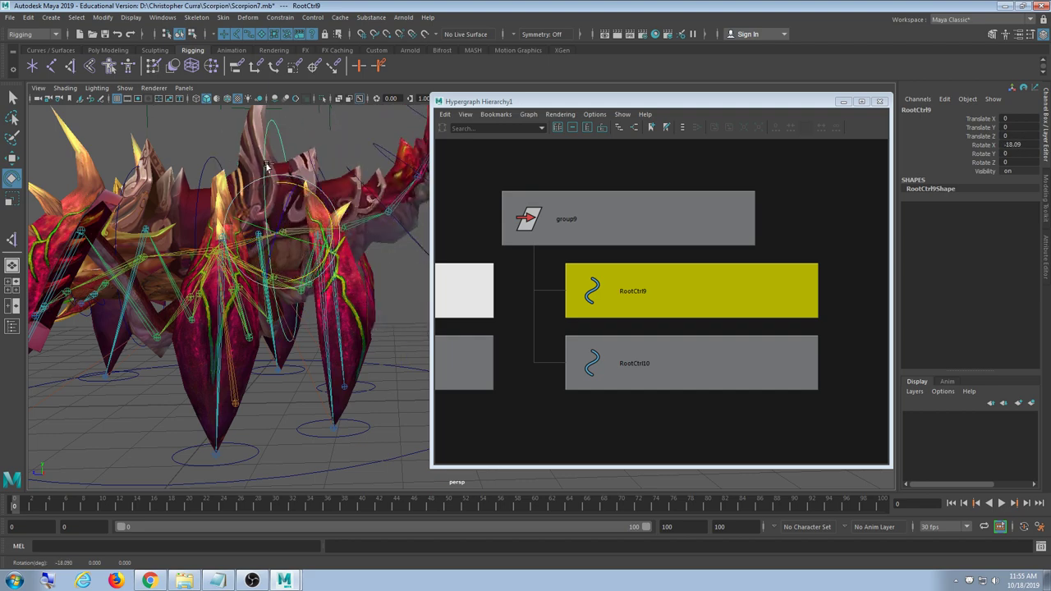
pyautogui.hotkey('ctrl', 'z')
pyautogui.click(217, 155)
pyautogui.click(212, 159)
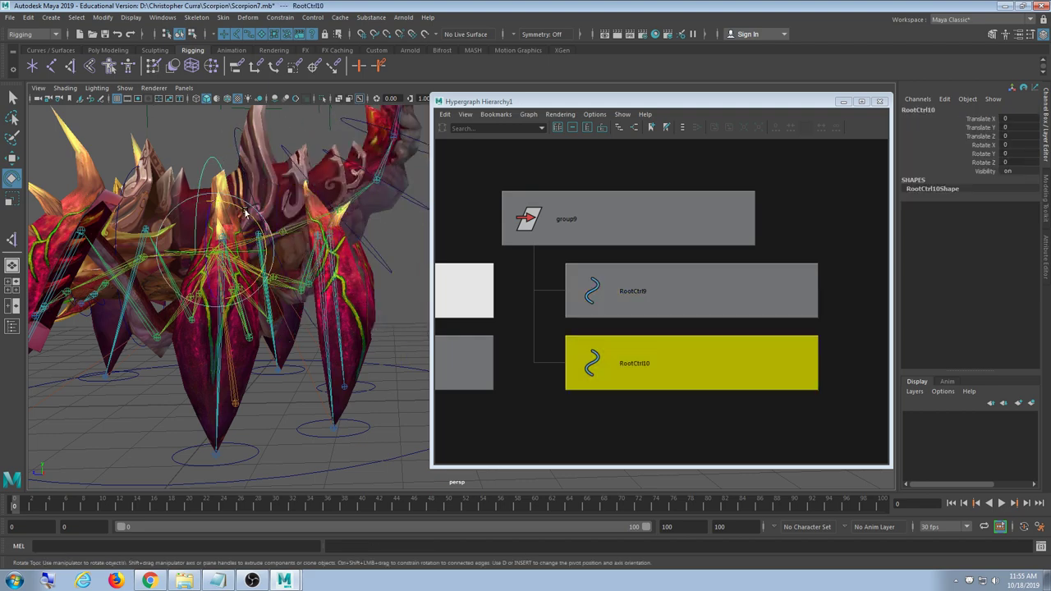
pyautogui.moveTo(244, 214); pyautogui.dragTo(223, 234)
pyautogui.hotkey('ctrl', 'z')
pyautogui.hotkey('ctrl', 'z')
# Unparent RootCtrl10 from group9 in the Hypergraph
pyautogui.click(622, 369)
pyautogui.hotkey('shift', 'p')
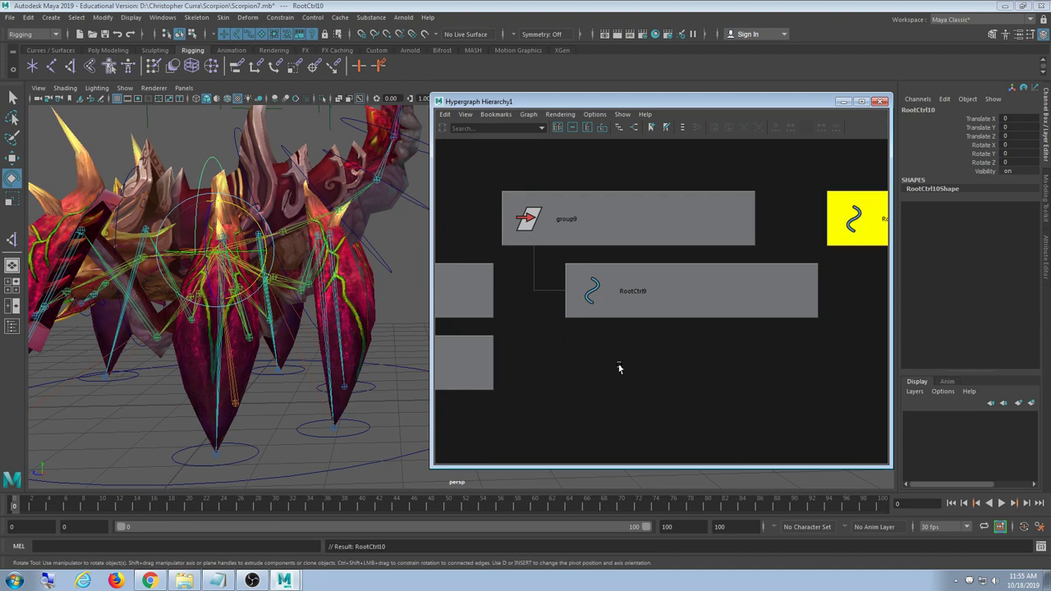
# Select the RootCtrl10 circle on the scorpion's body and put it in its own group
pyautogui.click(181, 131)
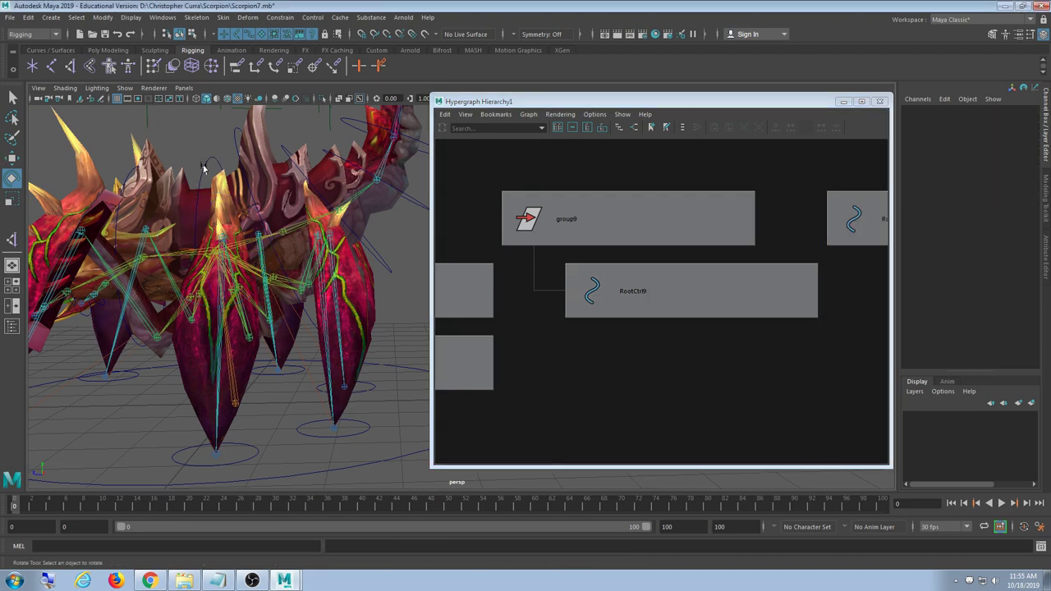
pyautogui.click(203, 166)
pyautogui.press('f')
pyautogui.keyDown('alt'); pyautogui.moveTo(229, 245); pyautogui.dragTo(111, 206, button='middle'); pyautogui.keyUp('alt')
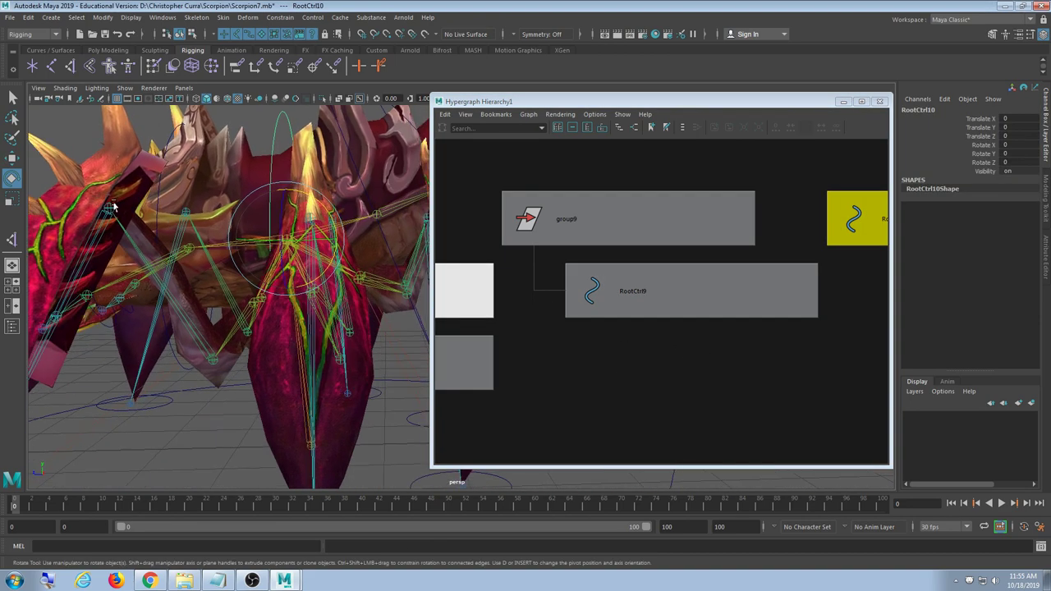
pyautogui.scroll(-3, 227, 236)
pyautogui.keyDown('alt'); pyautogui.moveTo(367, 341); pyautogui.dragTo(285, 340, button='middle'); pyautogui.keyUp('alt')
pyautogui.keyDown('alt'); pyautogui.moveTo(803, 370); pyautogui.dragTo(621, 369, button='middle'); pyautogui.keyUp('alt')
pyautogui.hotkey('ctrl', 'g')
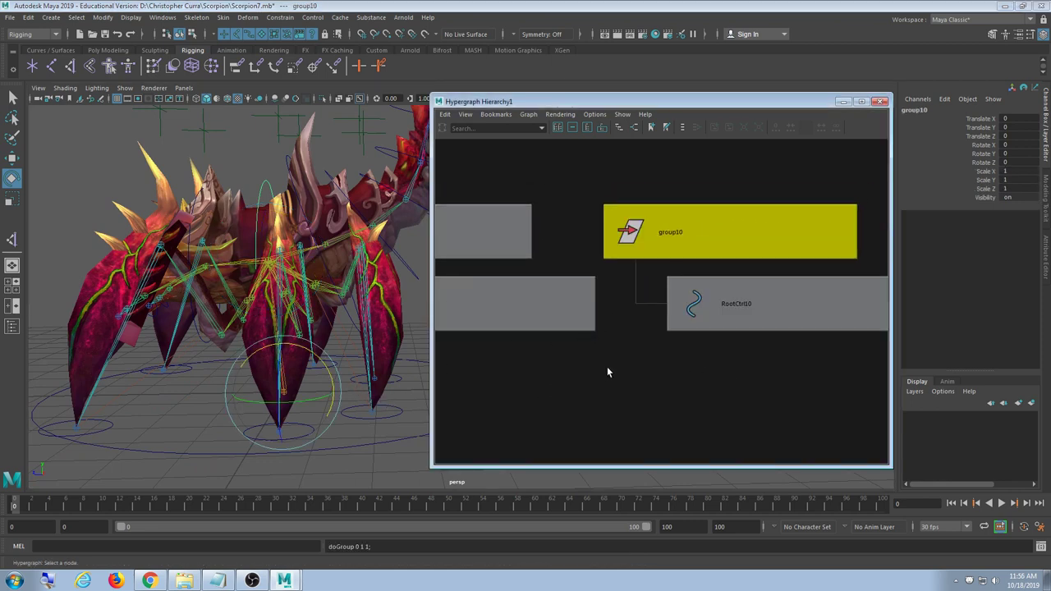
# Link group10 to the large RootCtrl ground circle with a parent constraint, using the circle as the driver
pyautogui.click(720, 247)
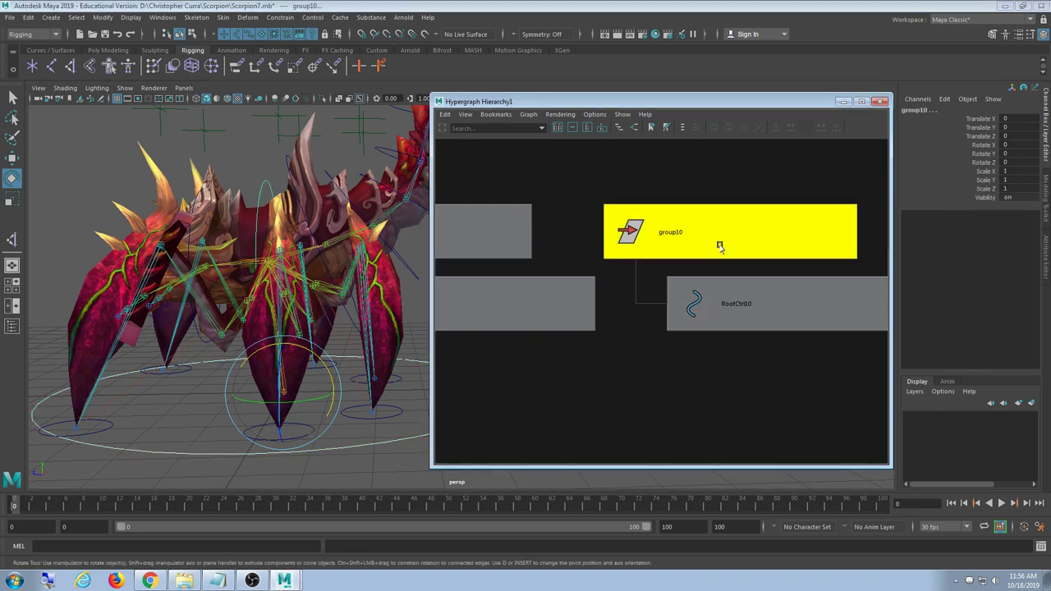
pyautogui.press('p')
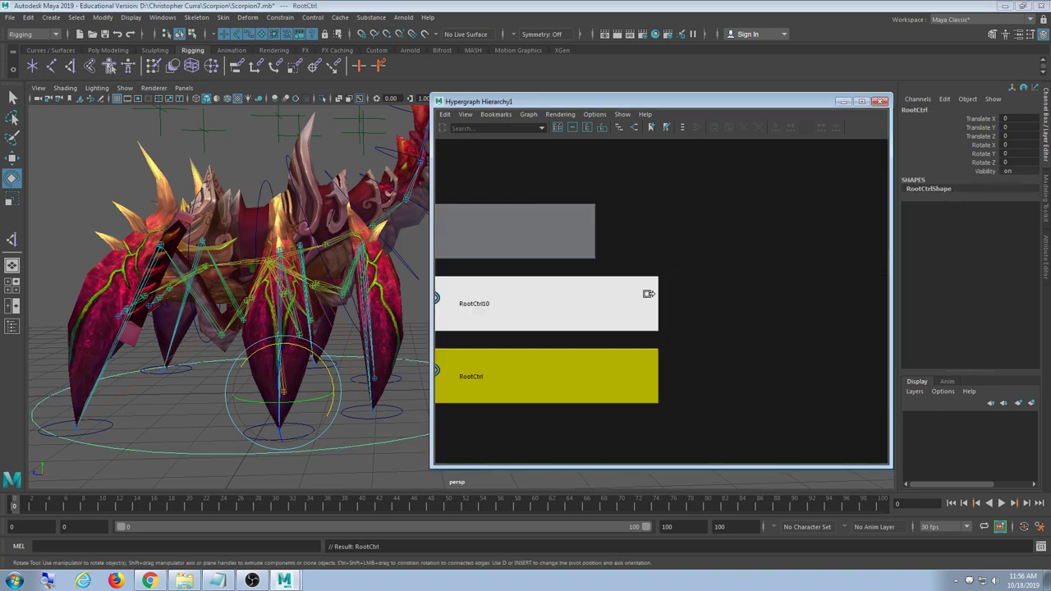
pyautogui.hotkey('ctrl', 'z')
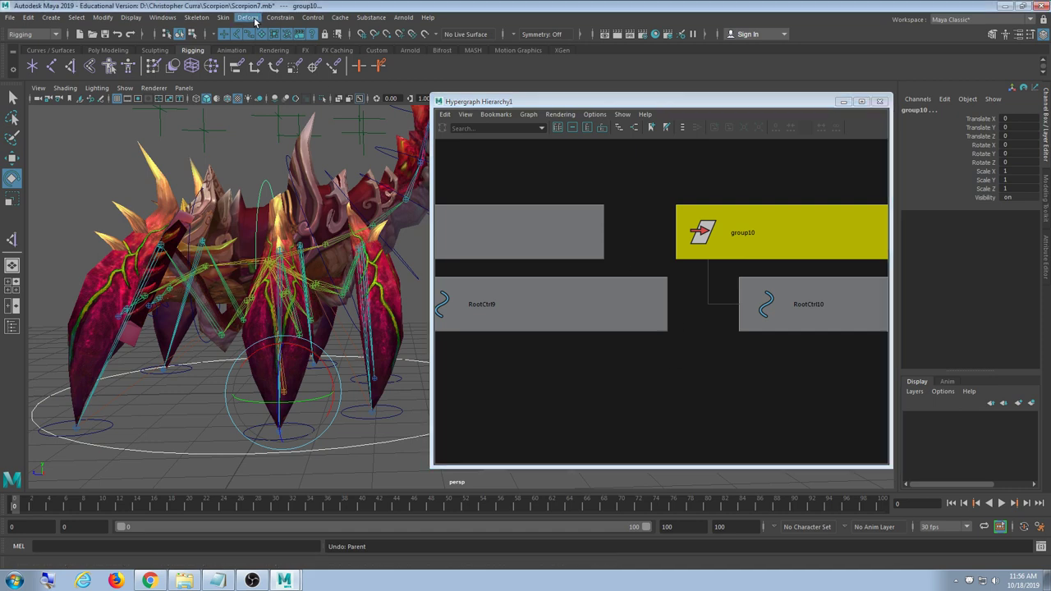
pyautogui.click(279, 17)
pyautogui.click(292, 45)
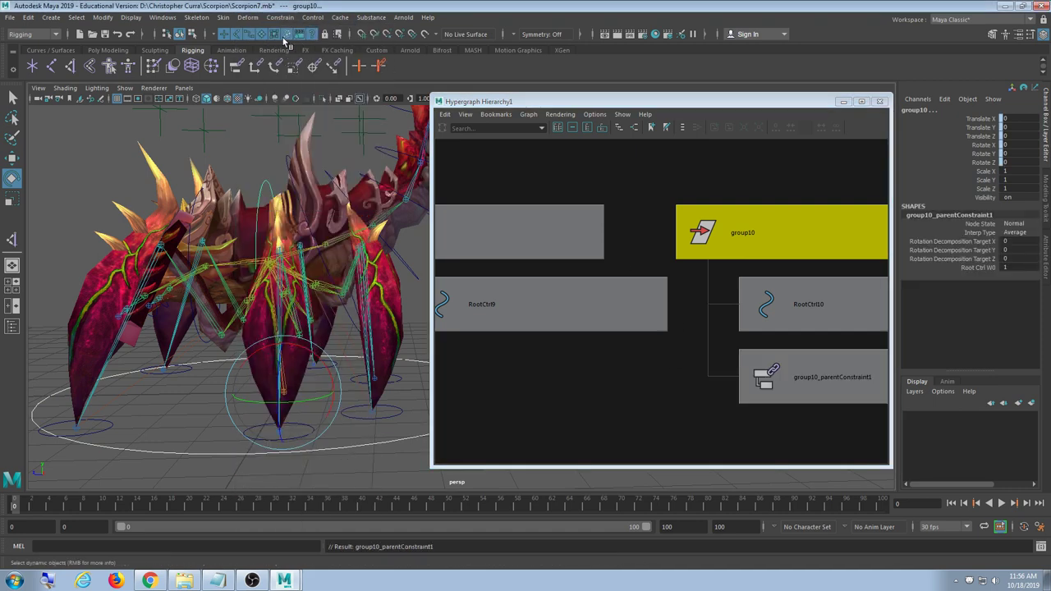
# Test-rotate the large RootCtrl ground circle and undo the rotation
pyautogui.click(333, 452)
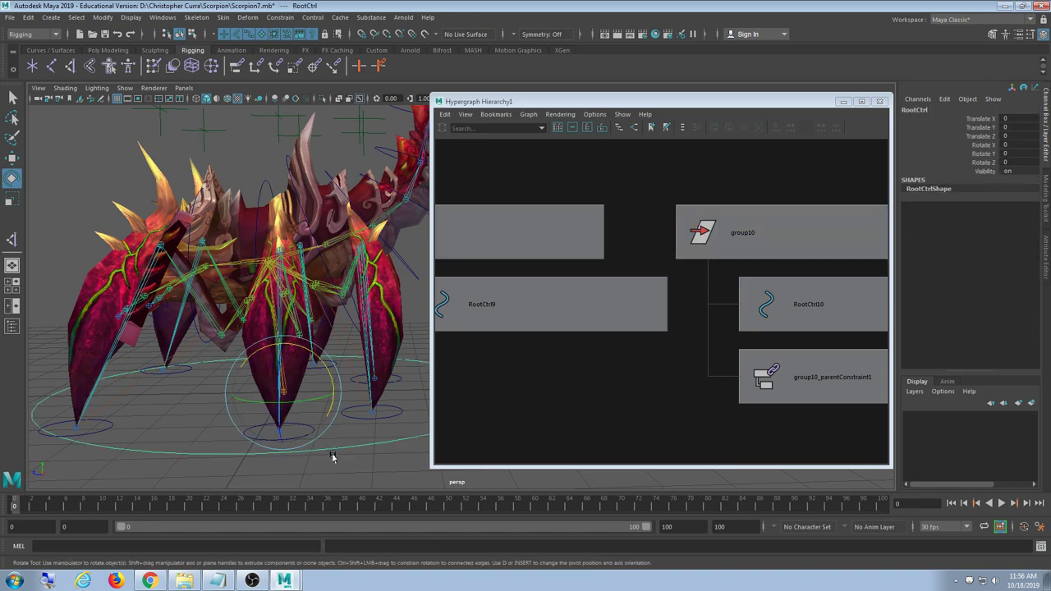
pyautogui.moveTo(318, 361); pyautogui.dragTo(312, 393)
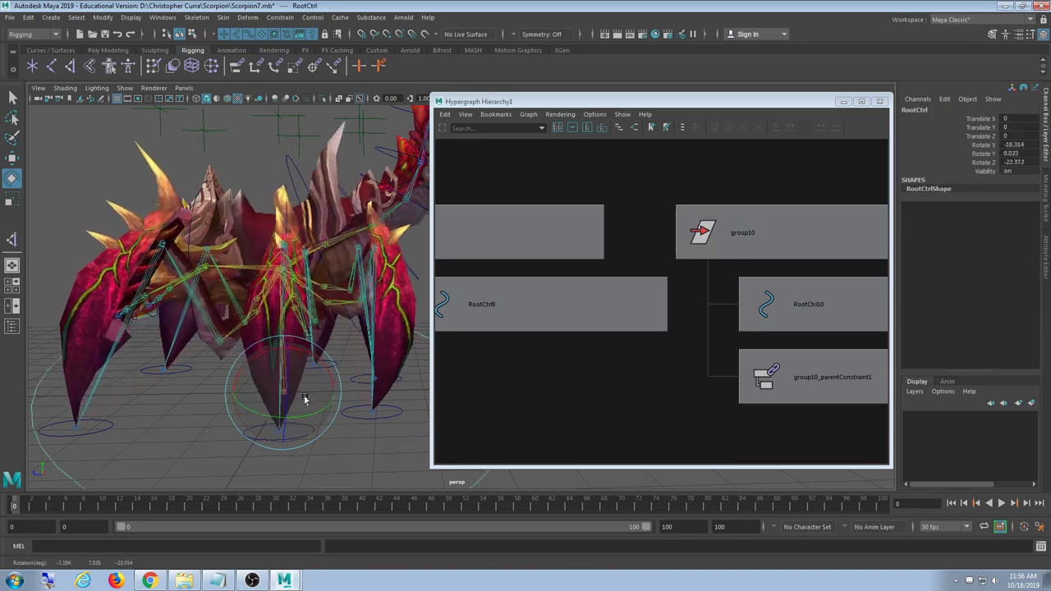
pyautogui.hotkey('ctrl', 'z')
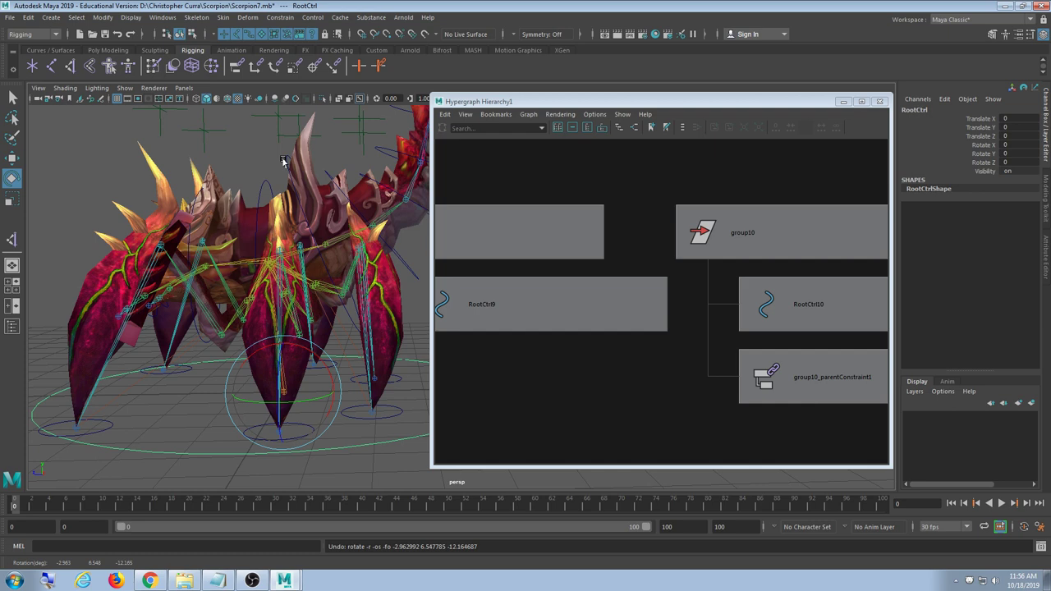
# Find RootCtrl9's group in the Hypergraph and link group9 to the RootCtrl10 body circle with a parent constraint
pyautogui.click(285, 161)
pyautogui.press('f')
pyautogui.scroll(-4, 680, 362)
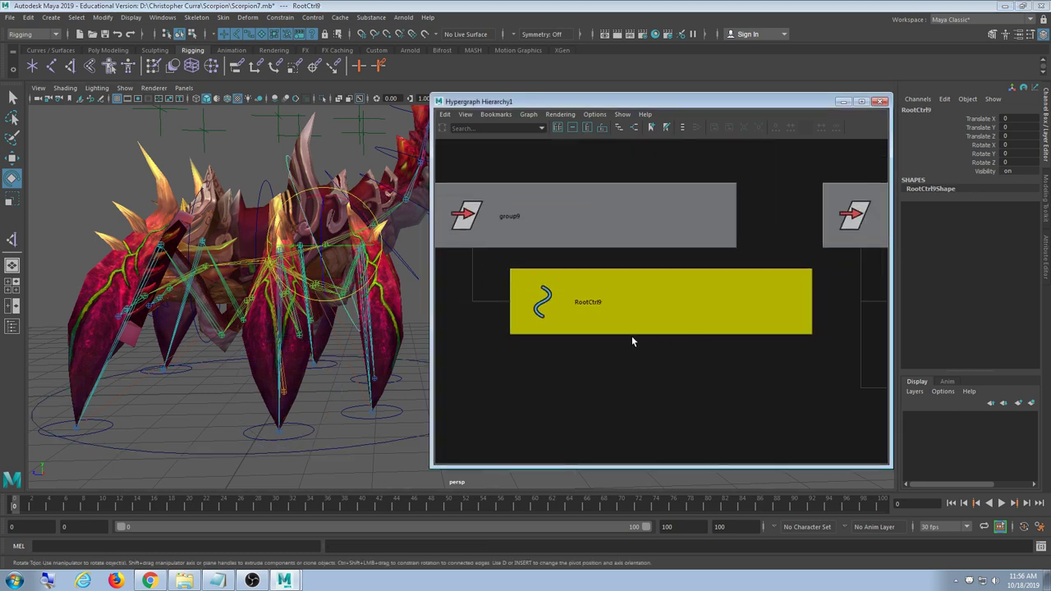
pyautogui.click(264, 186)
pyautogui.moveTo(290, 216); pyautogui.dragTo(267, 254)
pyautogui.hotkey('ctrl', 'z')
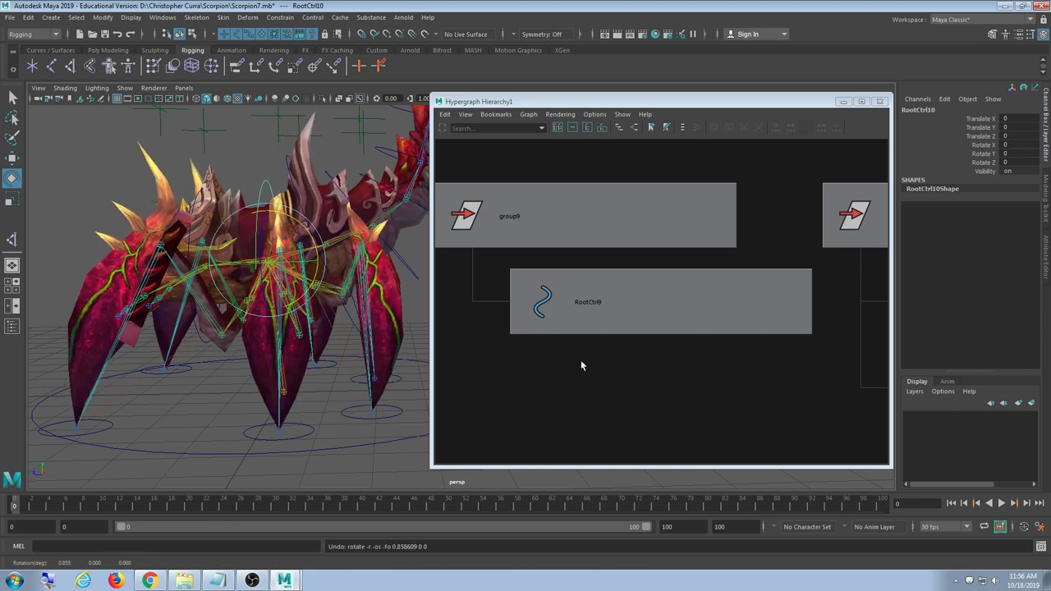
pyautogui.click(531, 227)
pyautogui.click(259, 20)
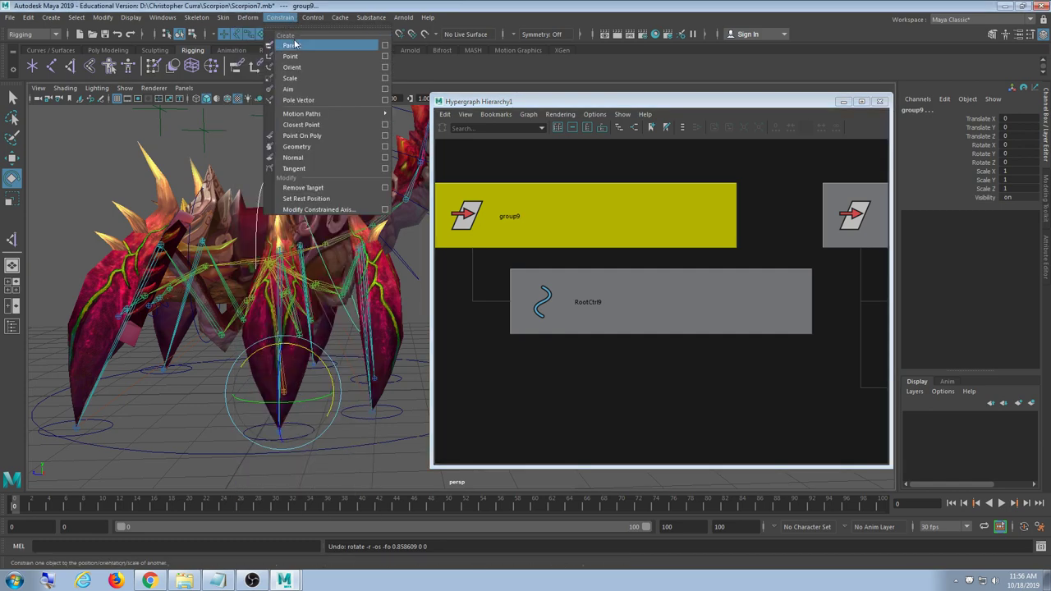
pyautogui.click(294, 45)
# Test-rotate the body circle and the RootCtrl ground circle to check the linked controls, undoing the rotations
pyautogui.click(279, 200)
pyautogui.moveTo(278, 199); pyautogui.dragTo(280, 232)
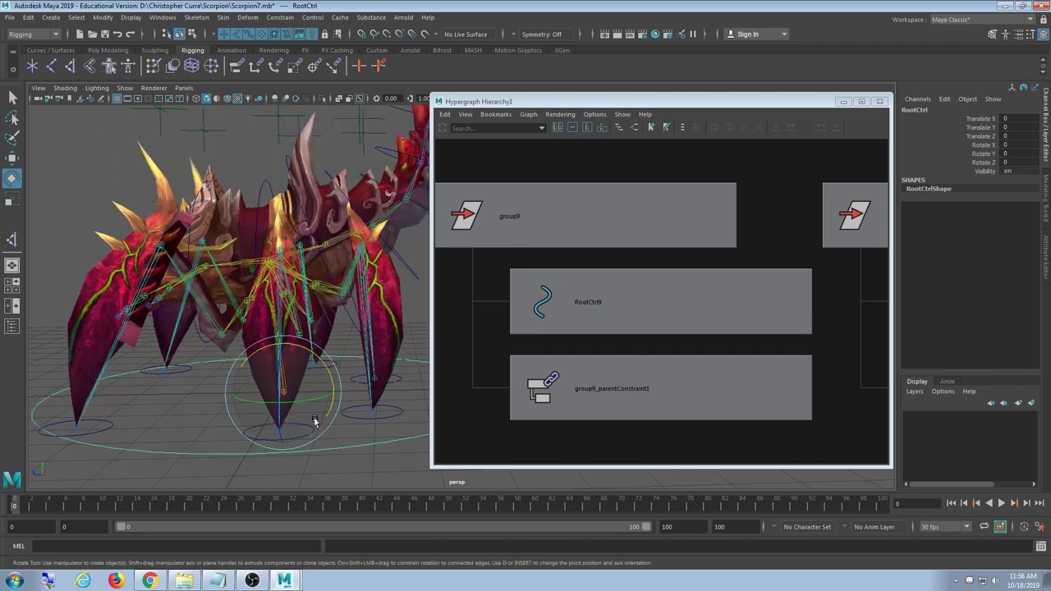
pyautogui.moveTo(315, 422); pyautogui.dragTo(293, 392)
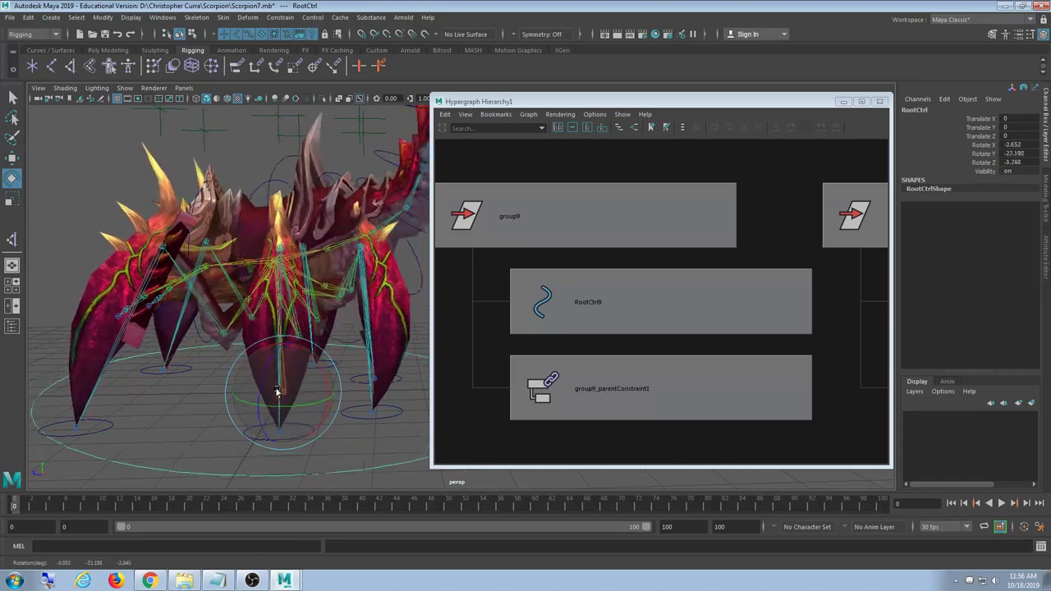
pyautogui.hotkey('ctrl', 'z')
# Shift the Hypergraph window aside and hide the polygon meshes in the perspective view, leaving joints and control circles displayed
pyautogui.keyDown('alt'); pyautogui.moveTo(289, 407); pyautogui.dragTo(411, 460); pyautogui.keyUp('alt')
pyautogui.moveTo(586, 105); pyautogui.dragTo(614, 102)
pyautogui.keyDown('alt'); pyautogui.moveTo(65, 209); pyautogui.dragTo(115, 110, button='middle'); pyautogui.keyUp('alt')
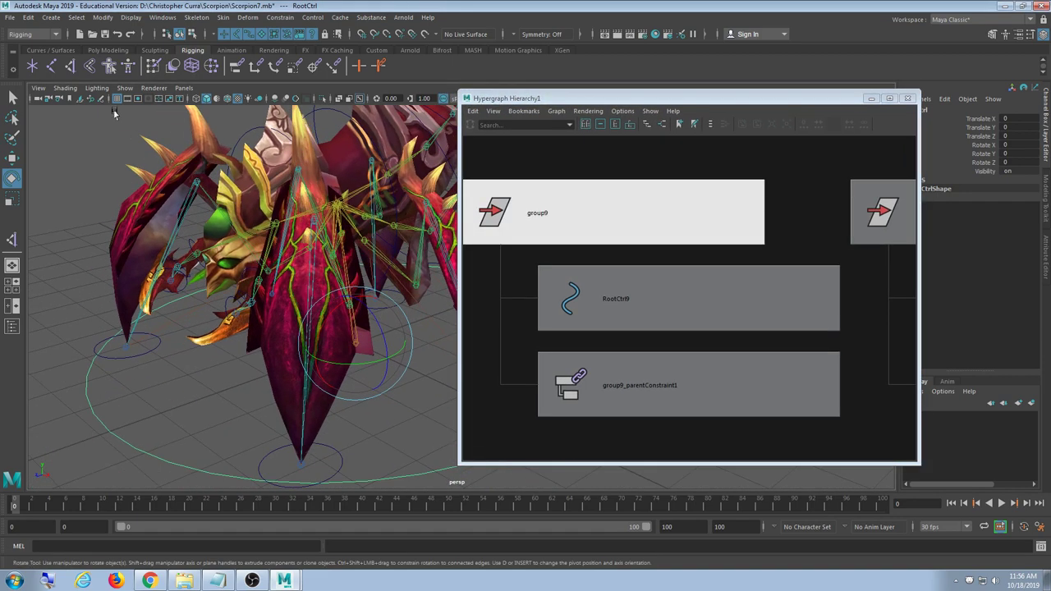
pyautogui.click(123, 88)
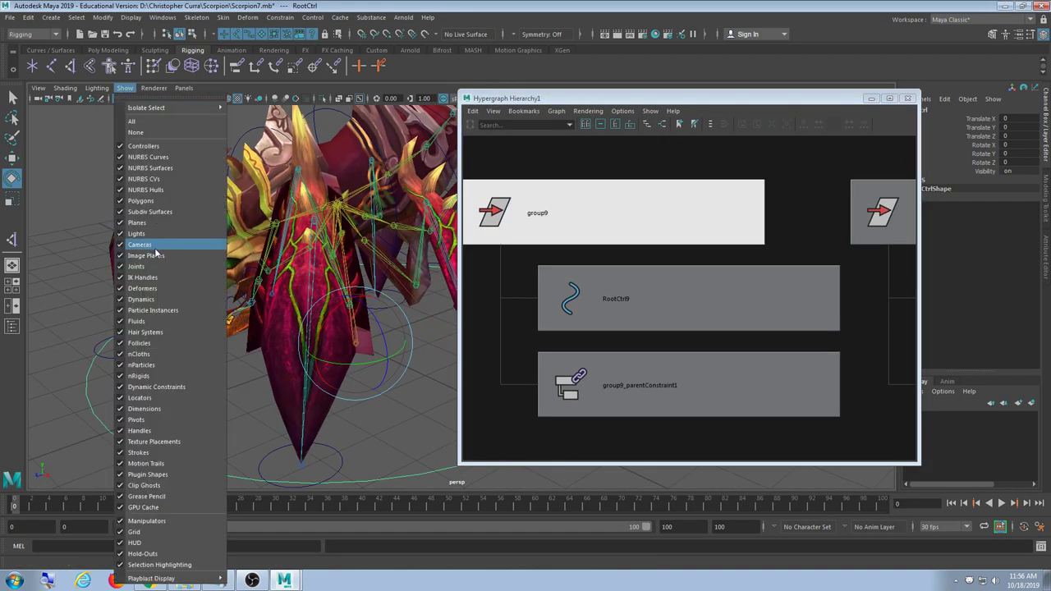
pyautogui.click(151, 201)
pyautogui.click(187, 355)
# Put the RootCtrl14 circle at the tip of the scorpion's front pincer joint chain in its own group
pyautogui.keyDown('alt'); pyautogui.moveTo(195, 370); pyautogui.dragTo(318, 410); pyautogui.keyUp('alt')
pyautogui.keyDown('alt'); pyautogui.moveTo(318, 411); pyautogui.dragTo(263, 296, button='middle'); pyautogui.keyUp('alt')
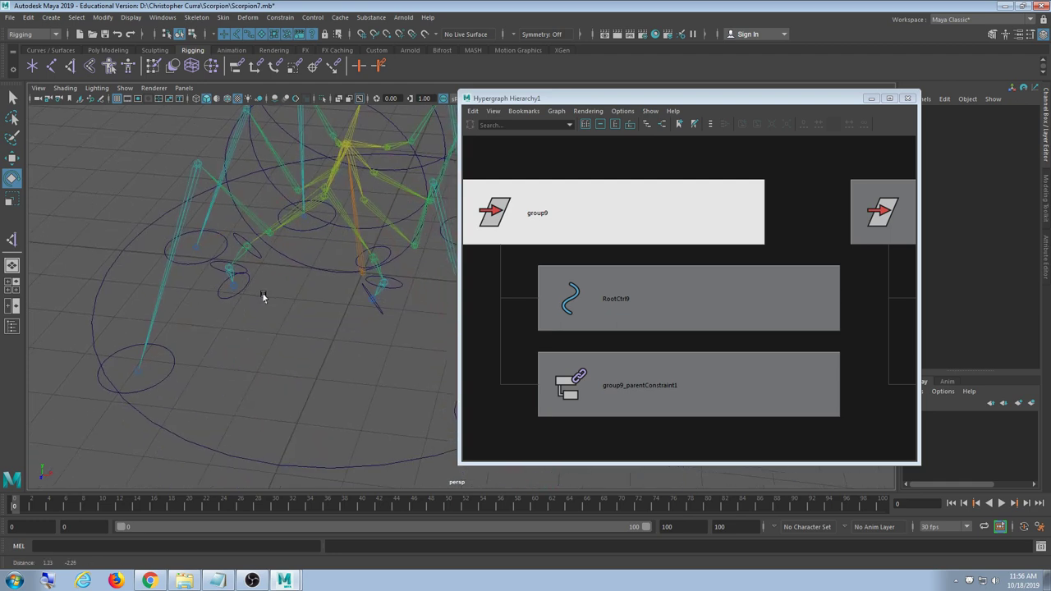
pyautogui.keyDown('alt'); pyautogui.moveTo(263, 298); pyautogui.dragTo(331, 353, button='right'); pyautogui.keyUp('alt')
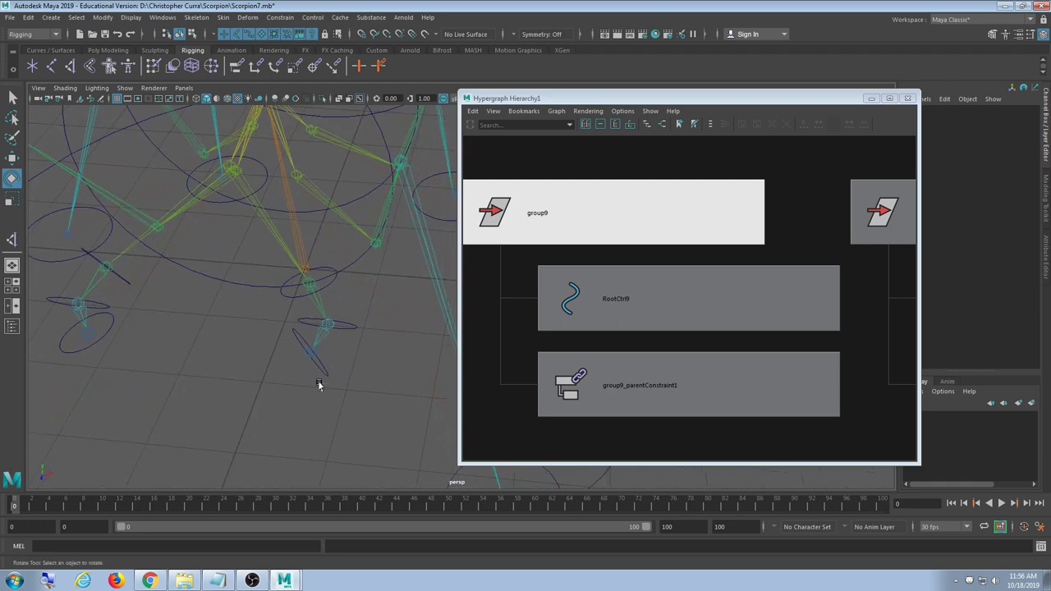
pyautogui.click(318, 382)
pyautogui.hotkey('ctrl', 'g')
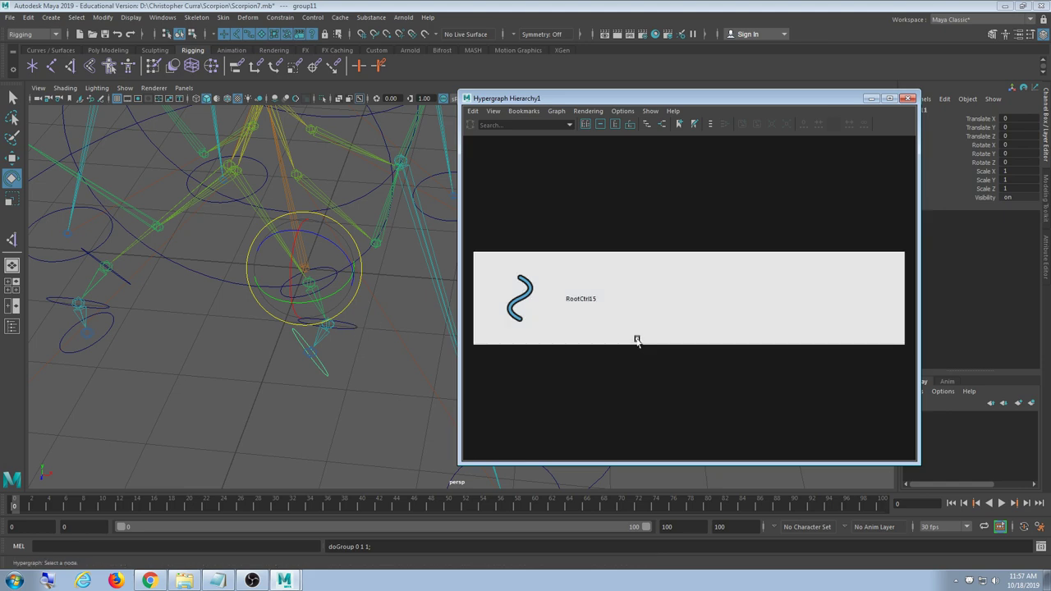
# Link group11 to the RootCtrl13 circle one joint up the pincer chain with a parent constraint
pyautogui.click(346, 329)
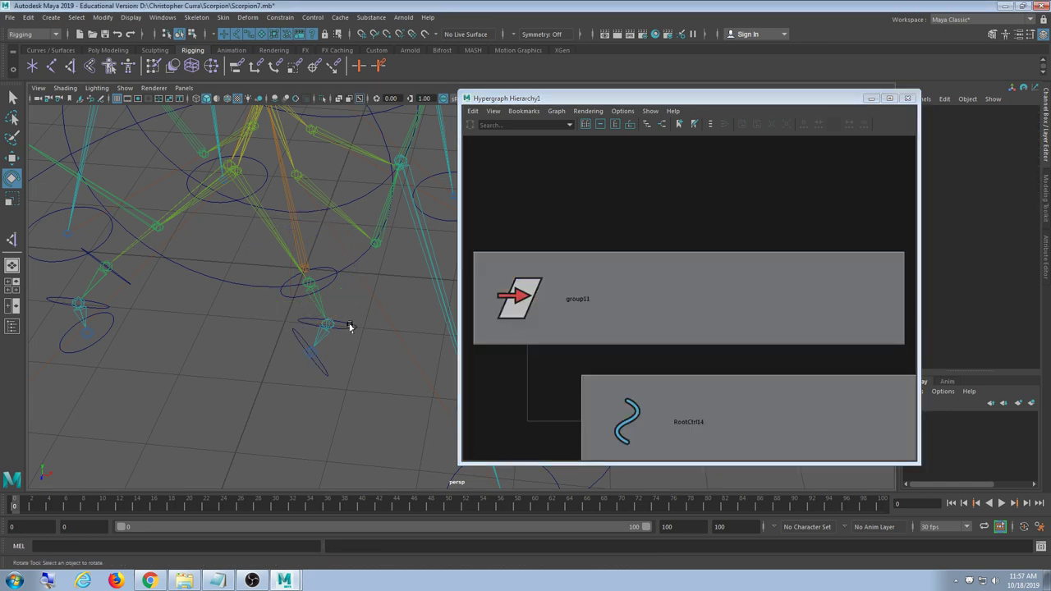
pyautogui.click(587, 305)
pyautogui.click(279, 17)
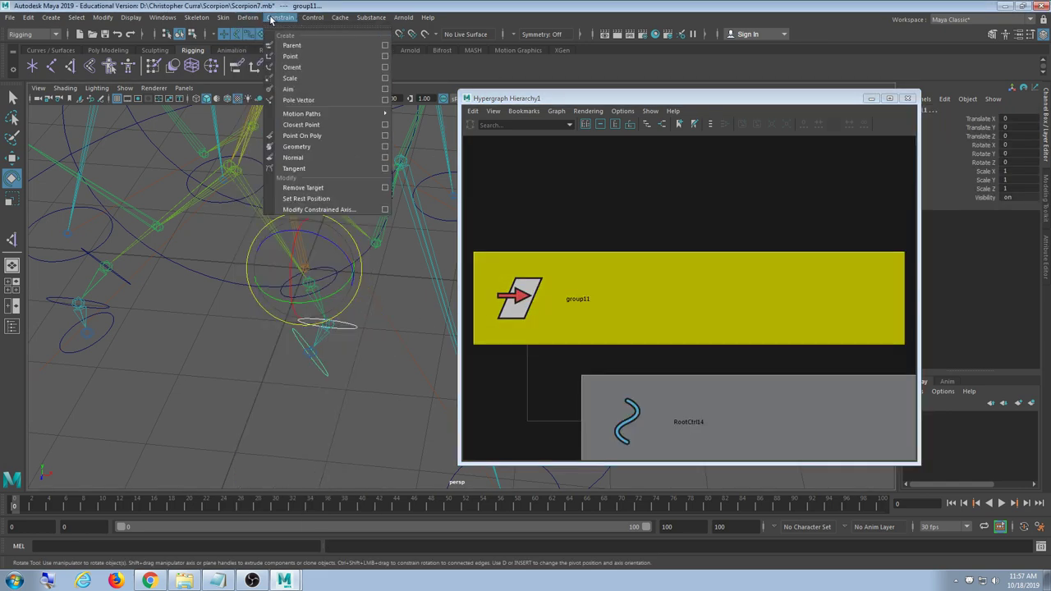
pyautogui.click(289, 45)
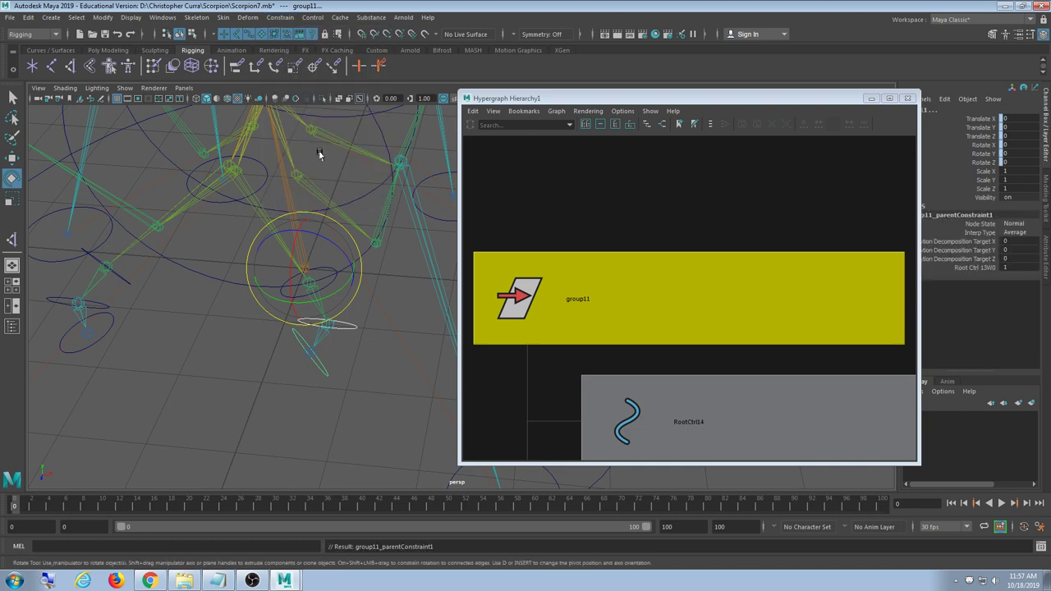
# Put the RootCtrl13 circle in the middle of the pincer chain in its own group
pyautogui.click(338, 343)
pyautogui.click(349, 325)
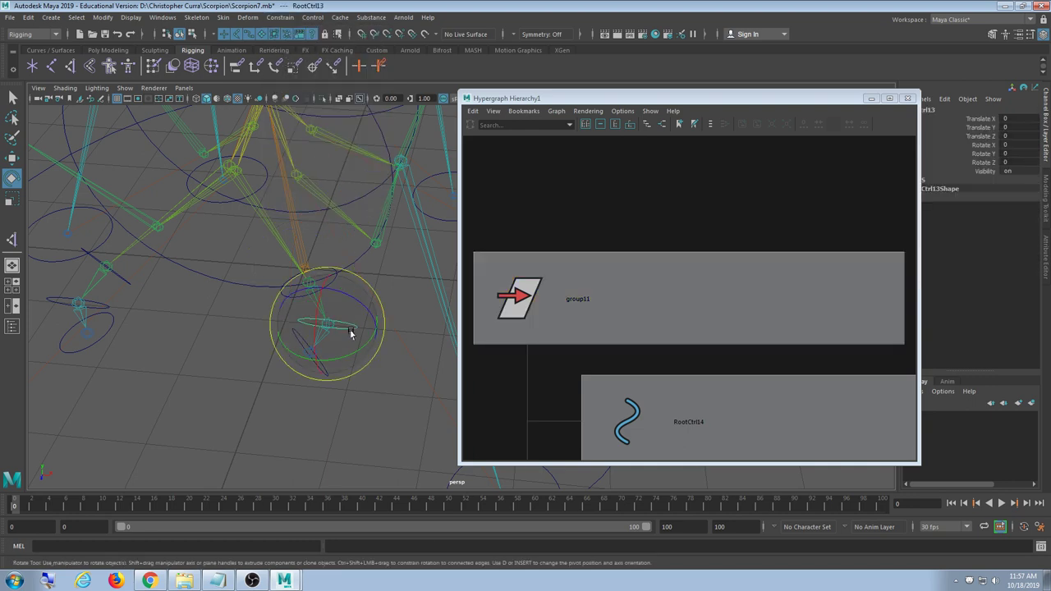
pyautogui.press('Up')
pyautogui.click(634, 101)
pyautogui.press('g')
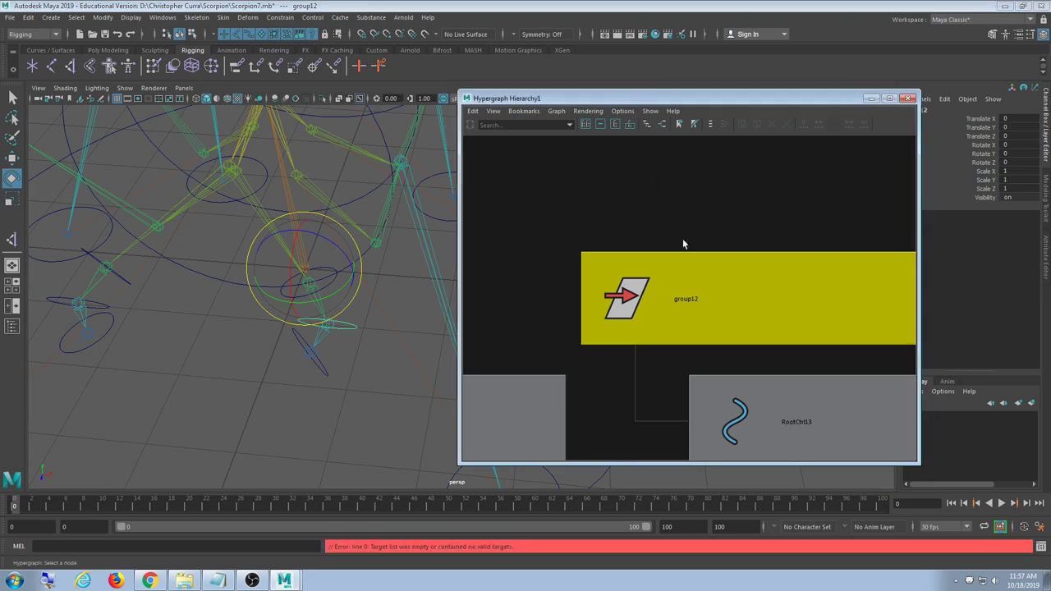
# Link group12 to the RootCtrl12 circle at the next joint up the pincer chain with a parent constraint
pyautogui.click(373, 350)
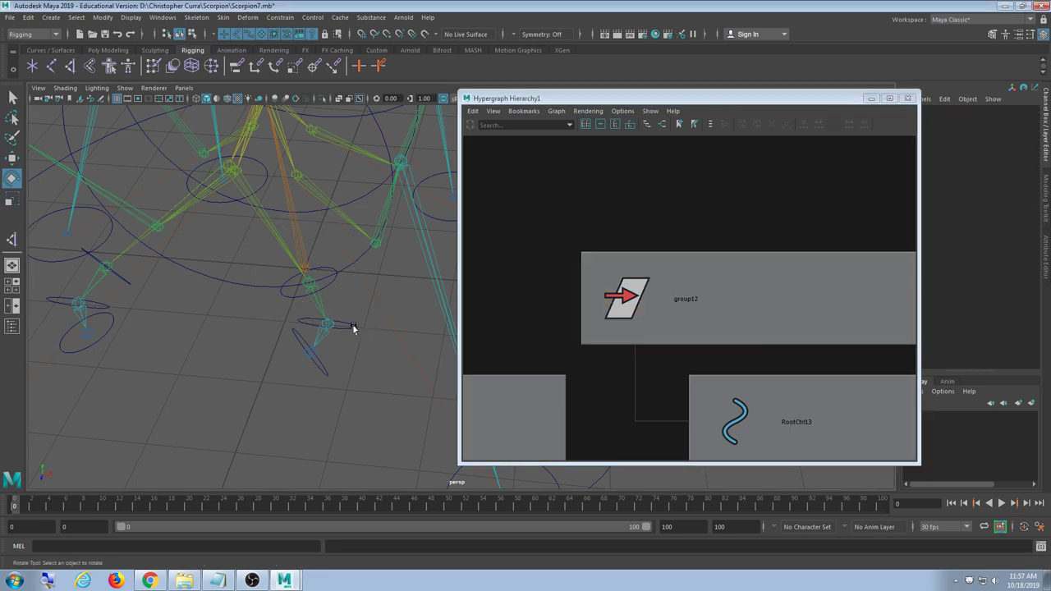
pyautogui.click(352, 323)
pyautogui.press('f')
pyautogui.scroll(-3, 712, 308)
pyautogui.keyDown('alt'); pyautogui.moveTo(596, 292); pyautogui.dragTo(620, 305, button='middle'); pyautogui.keyUp('alt')
pyautogui.click(359, 301)
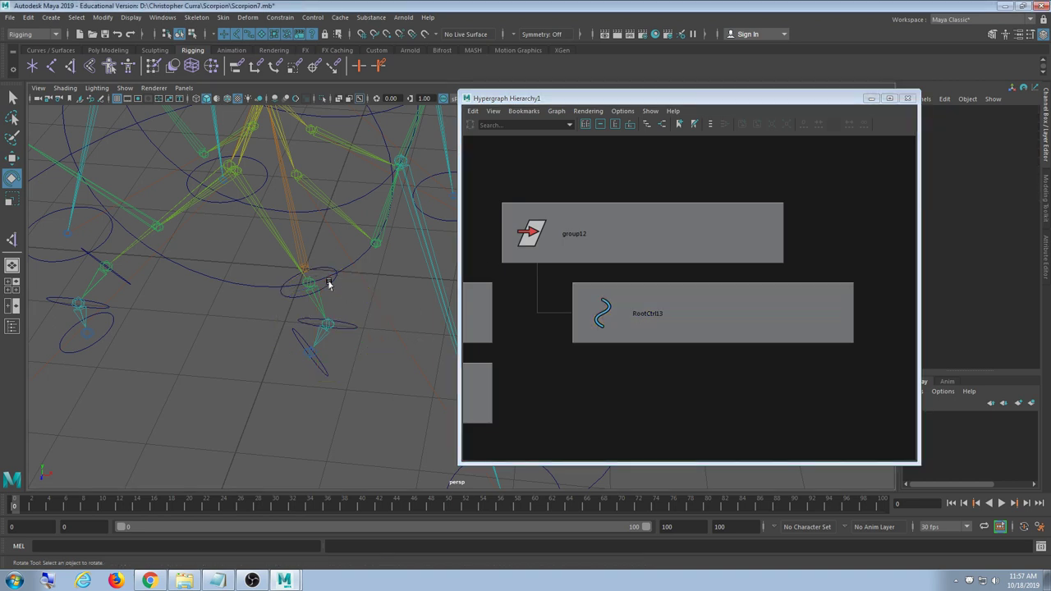
pyautogui.click(594, 232)
pyautogui.click(280, 17)
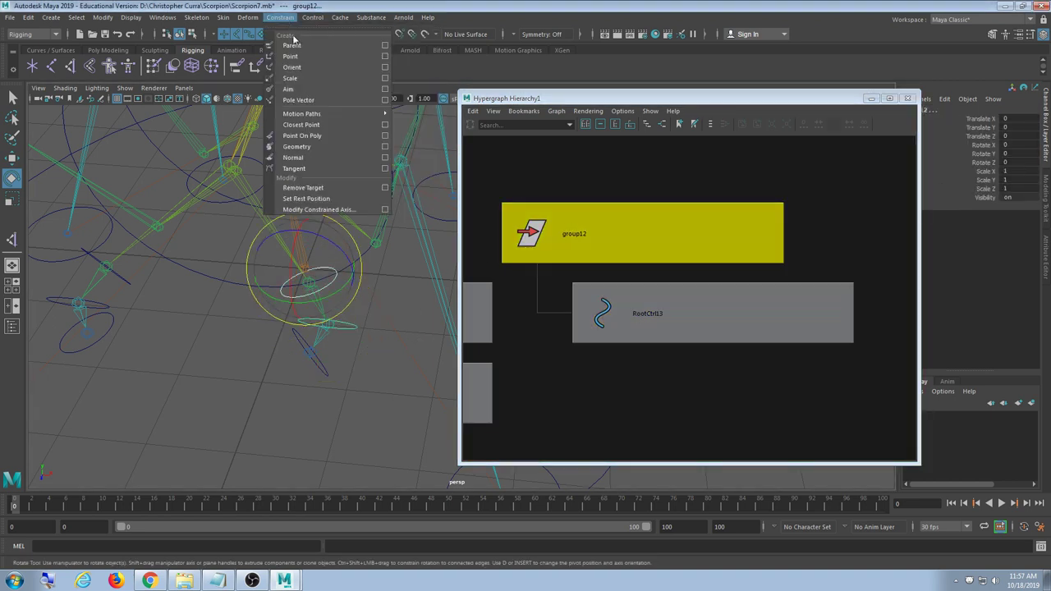
pyautogui.click(292, 46)
# Select the RootCtrl12 circle at the upper pincer joint and put it in its own group
pyautogui.click(340, 343)
pyautogui.scroll(3, 337, 349)
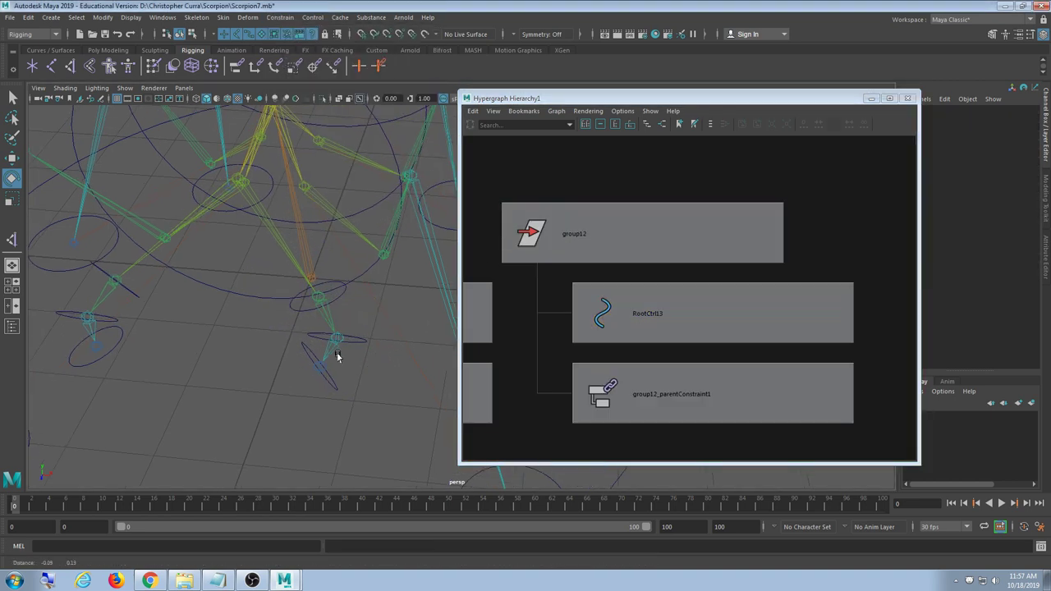
pyautogui.moveTo(337, 356)
pyautogui.keyDown('alt'); pyautogui.mouseDown()
pyautogui.moveTo(347, 383)
pyautogui.moveTo(342, 375)
pyautogui.mouseUp(); pyautogui.keyUp('alt')
pyautogui.click(339, 333)
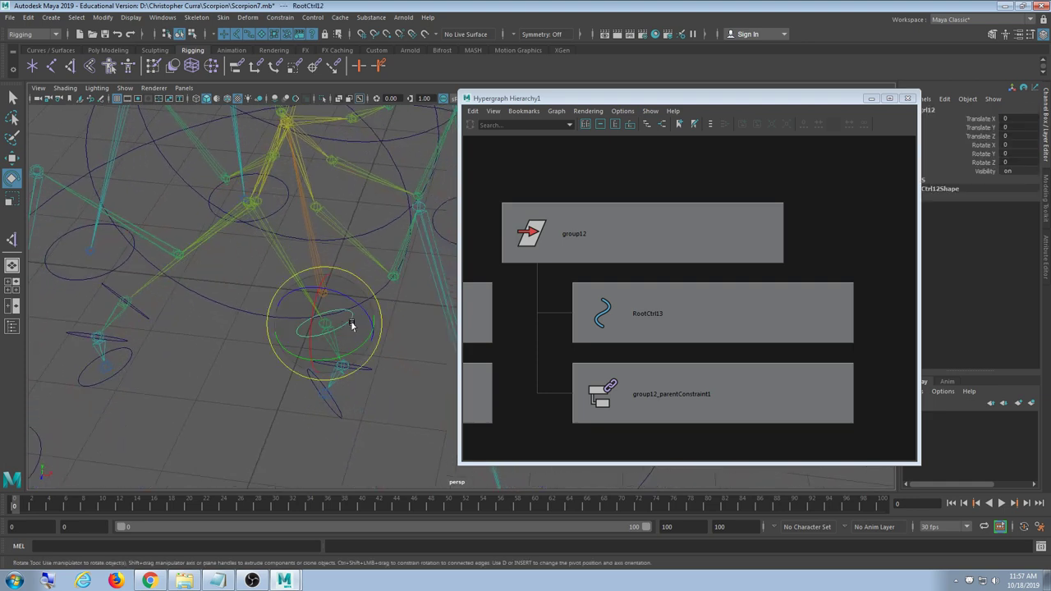
pyautogui.press('f')
pyautogui.hotkey('ctrl', 'g')
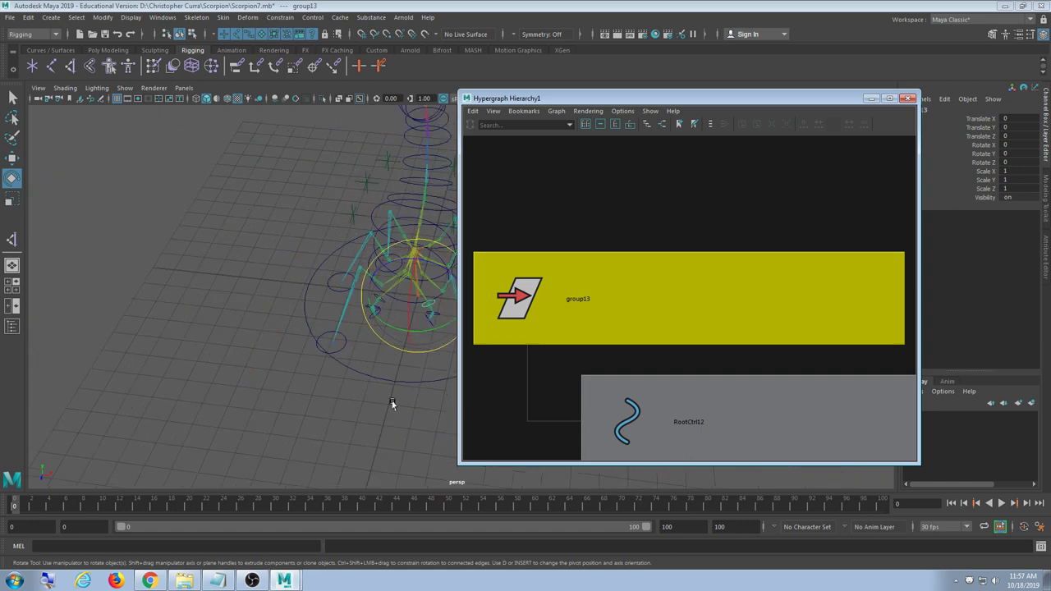
# Link group13 to the large RootCtrl11 circle above the pincers with a parent constraint
pyautogui.keyDown('alt'); pyautogui.moveTo(380, 378); pyautogui.dragTo(288, 333); pyautogui.keyUp('alt')
pyautogui.click(296, 312)
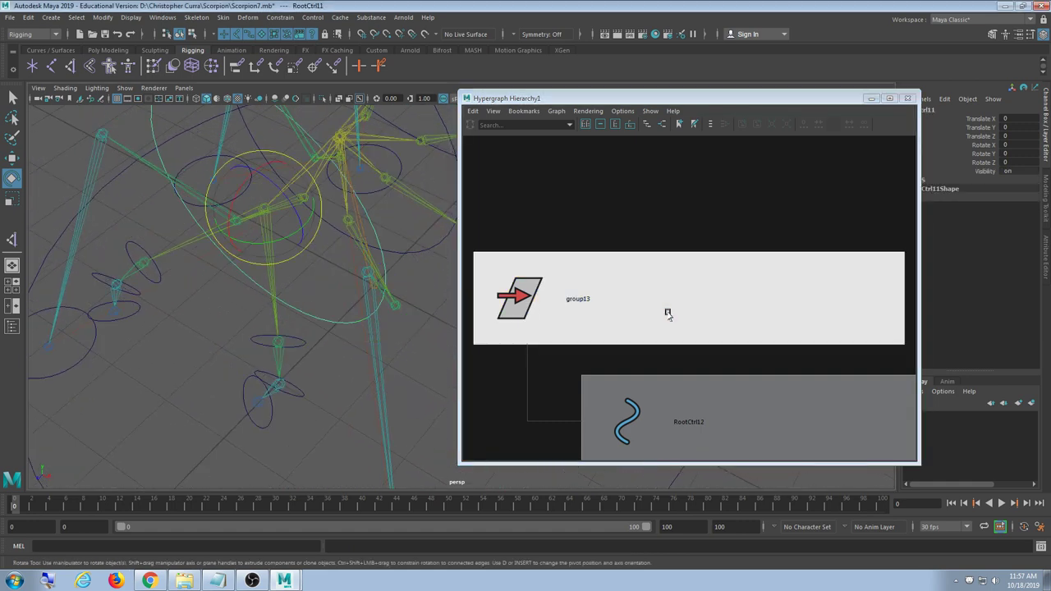
pyautogui.keyDown('shift'); pyautogui.click(668, 313); pyautogui.keyUp('shift')
pyautogui.click(325, 20)
pyautogui.click(326, 20)
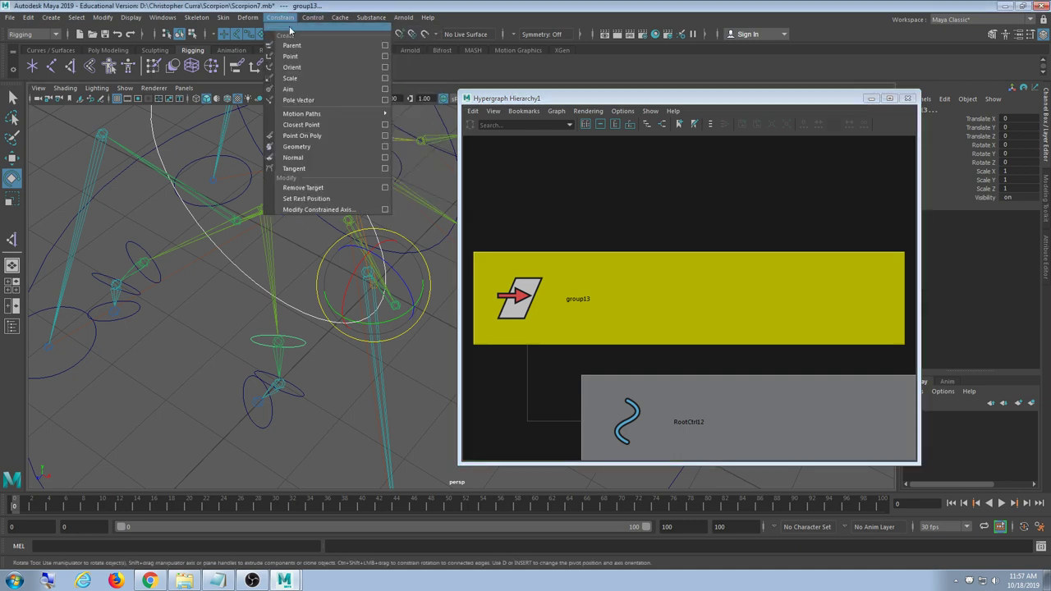
pyautogui.click(295, 42)
# Test-rotate the RootCtrl11 circle and the RootCtrl12 pincer circle, undoing each rotation
pyautogui.click(317, 319)
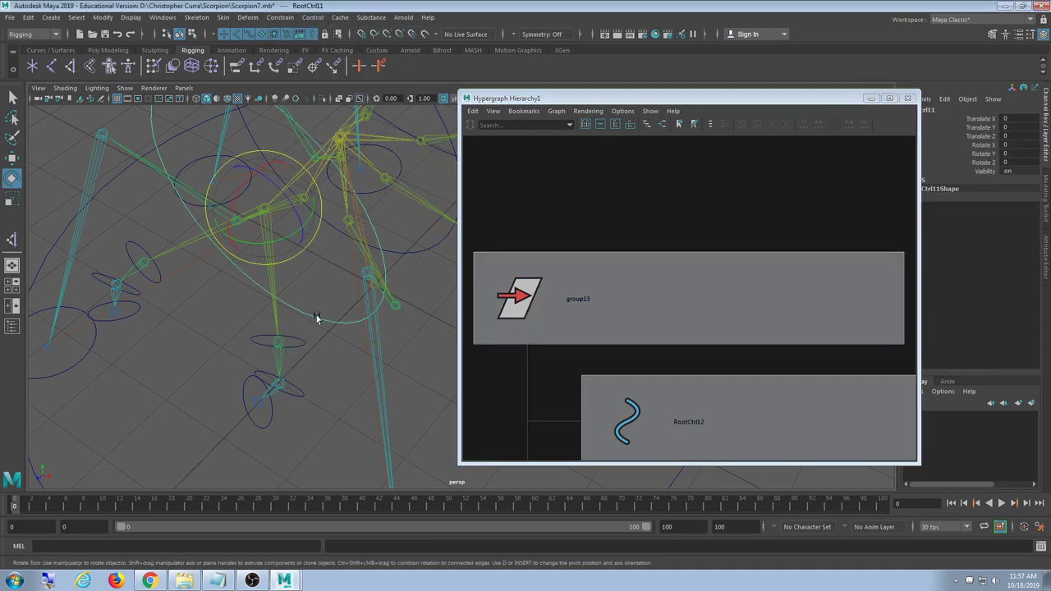
pyautogui.moveTo(262, 220); pyautogui.dragTo(296, 320)
pyautogui.hotkey('ctrl', 'z')
pyautogui.click(306, 345)
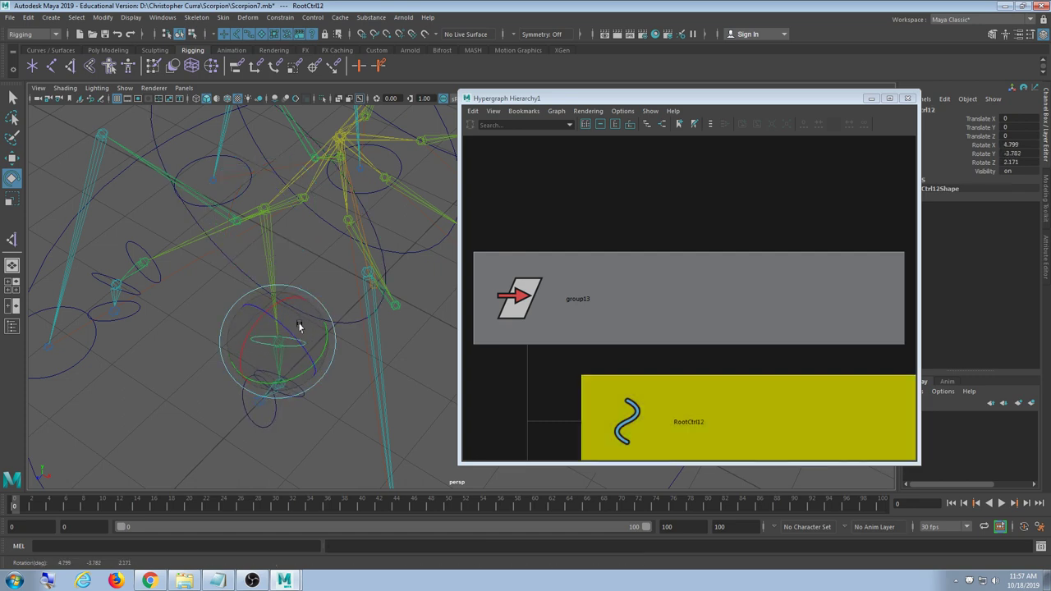
pyautogui.click(329, 413)
# Put the RootCtrl17 circle at the tip of the other pincer in its own group
pyautogui.keyDown('alt'); pyautogui.moveTo(328, 413); pyautogui.dragTo(234, 399); pyautogui.keyUp('alt')
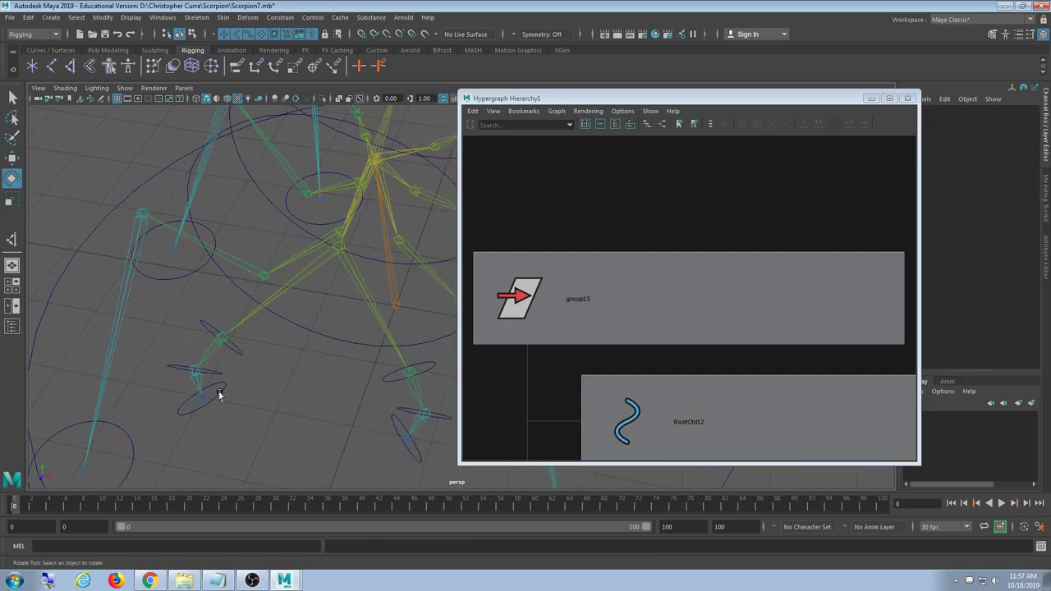
pyautogui.click(219, 395)
pyautogui.press('f')
pyautogui.hotkey('ctrl', 'g')
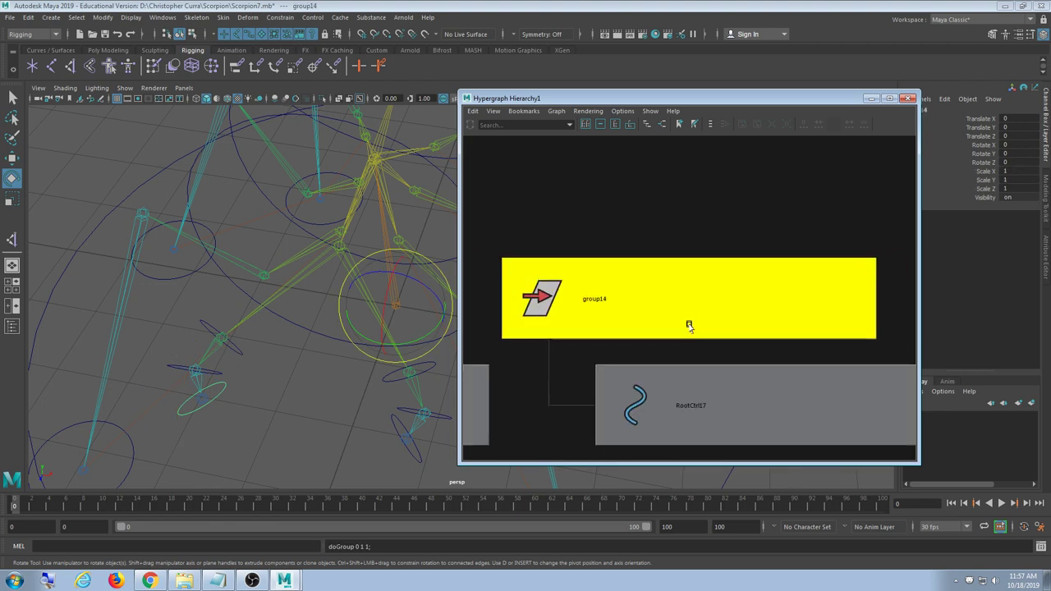
# Link group14 to the RootCtrl16 circle at the next joint up the pincer with a parent constraint
pyautogui.keyDown('alt'); pyautogui.moveTo(390, 406); pyautogui.dragTo(367, 377); pyautogui.keyUp('alt')
pyautogui.click(175, 331)
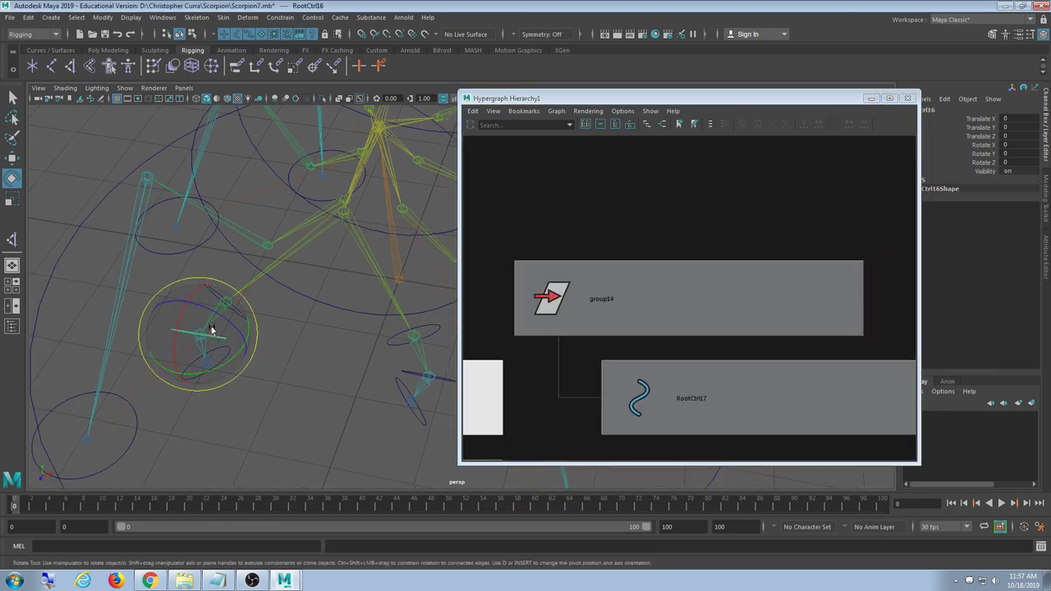
pyautogui.keyDown('shift'); pyautogui.click(546, 301); pyautogui.keyUp('shift')
pyautogui.click(278, 17)
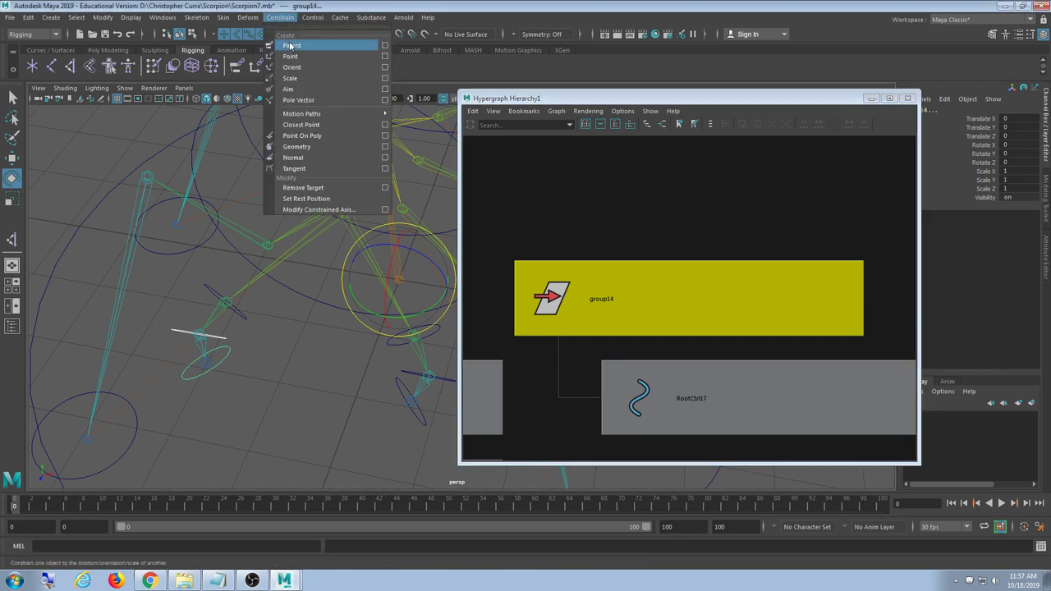
pyautogui.click(292, 43)
# Put the RootCtrl16 circle in the middle of this pincer chain in its own group
pyautogui.click(196, 329)
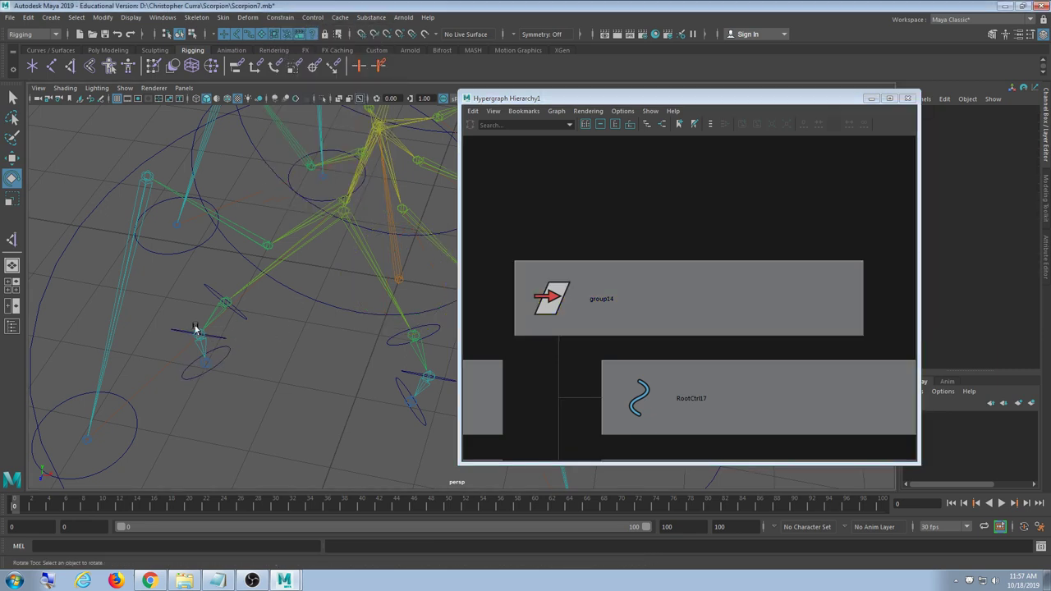
pyautogui.click(183, 332)
pyautogui.hotkey('ctrl', 'g')
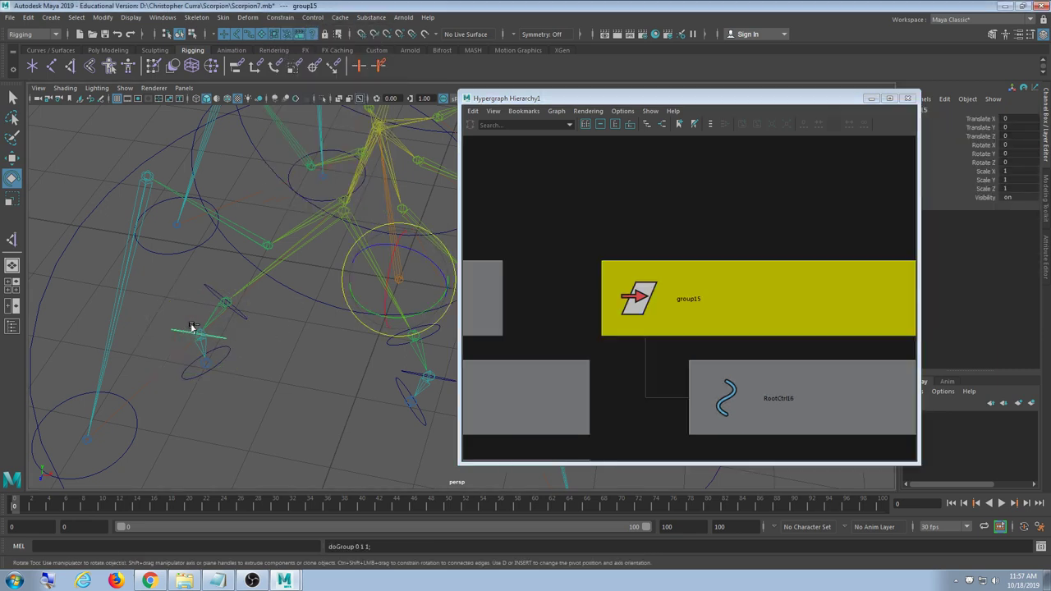
pyautogui.scroll(-3, 649, 303)
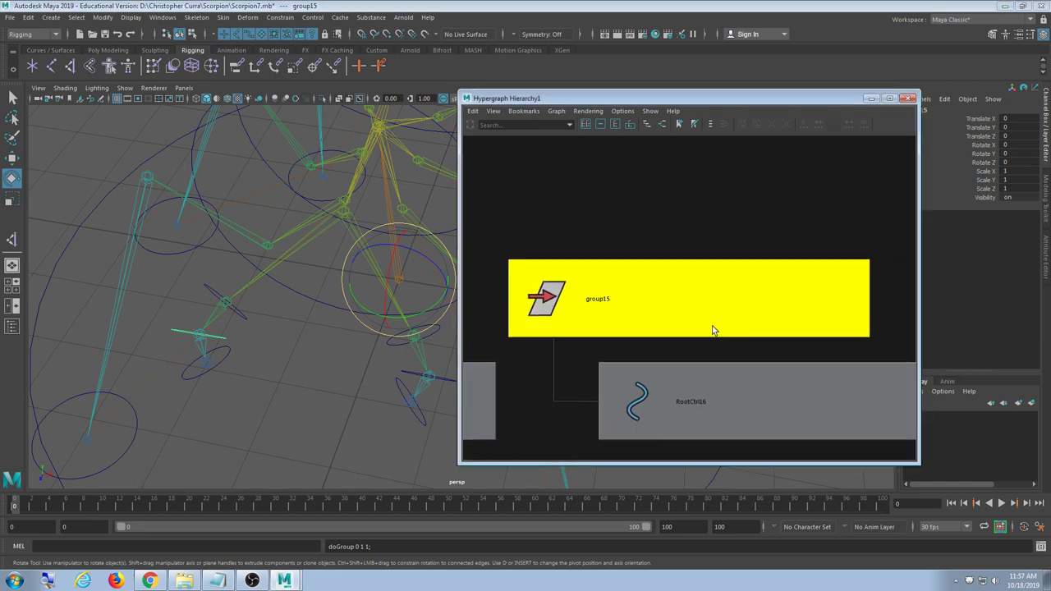
# Link group15 to the RootCtrl15 circle at the upper pincer joint with a parent constraint
pyautogui.keyDown('shift'); pyautogui.click(243, 319); pyautogui.keyUp('shift')
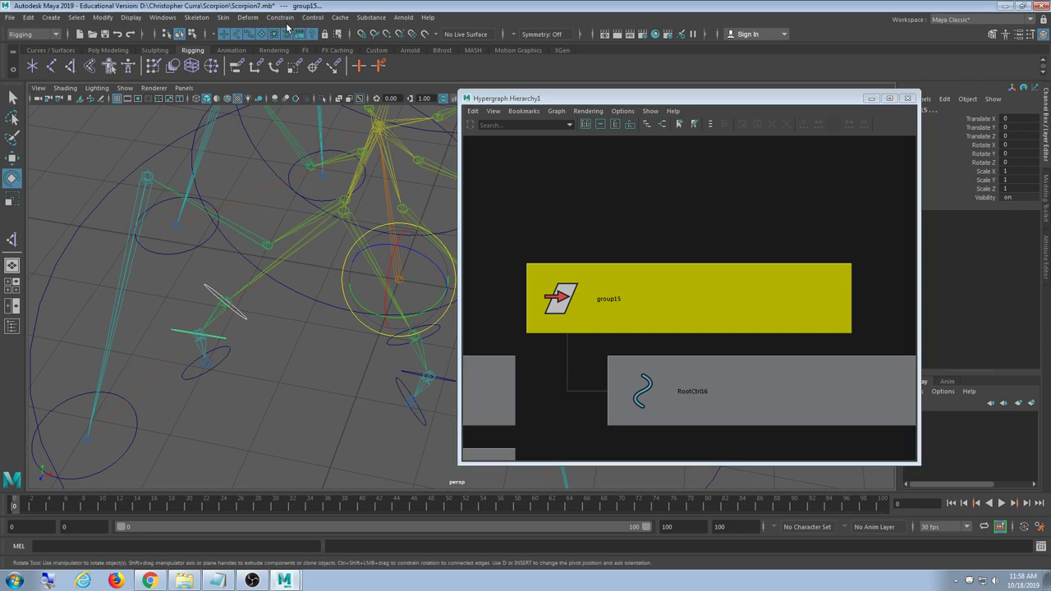
pyautogui.click(280, 17)
pyautogui.click(295, 39)
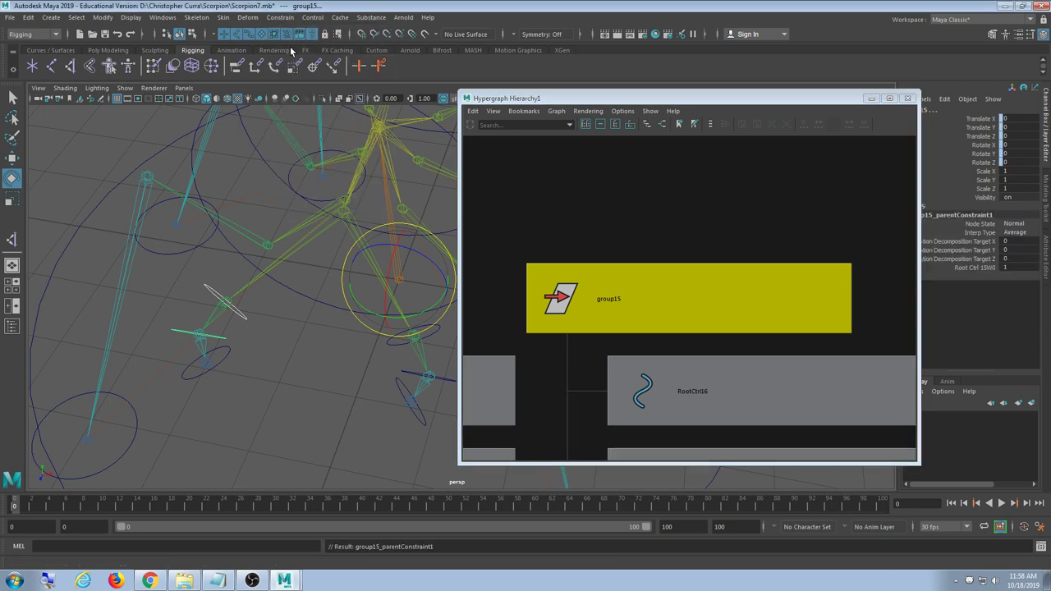
pyautogui.click(288, 319)
# Select the RootCtrl15 circle at the upper pincer joint and put it in its own group
pyautogui.click(244, 321)
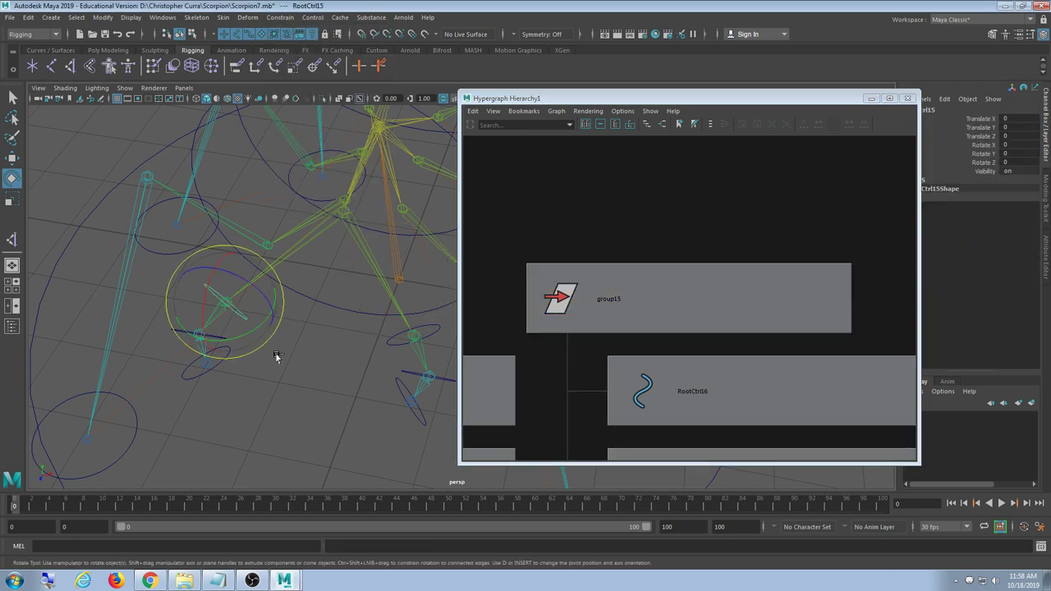
pyautogui.hotkey('ctrl', 'g')
pyautogui.press('f')
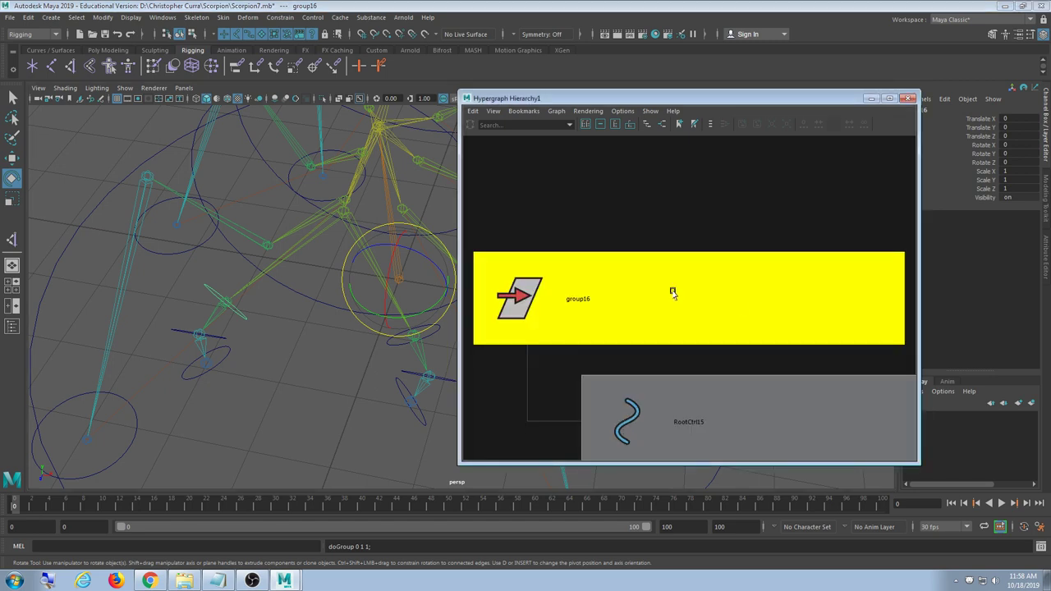
# Link group16 to the large RootCtrl11 circle above the pincers with a parent constraint
pyautogui.click(283, 304)
pyautogui.click(606, 328)
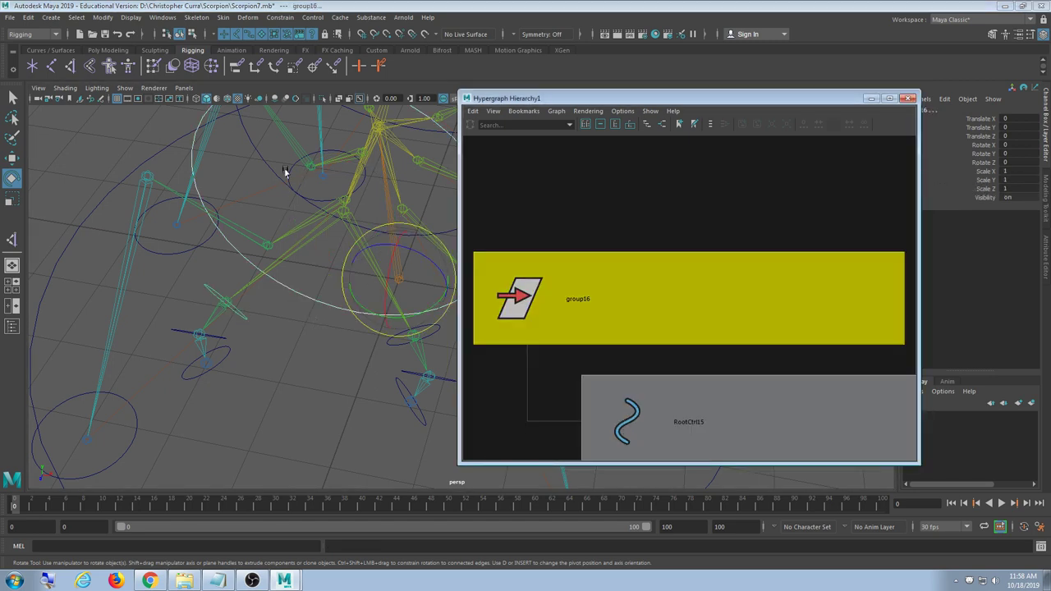
pyautogui.click(221, 18)
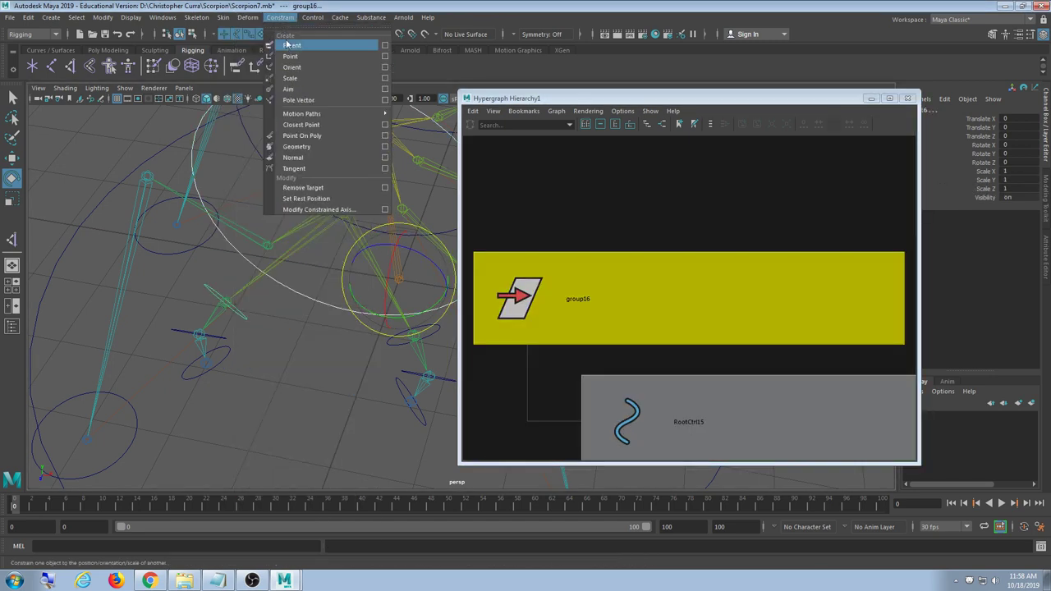
pyautogui.click(289, 45)
pyautogui.keyDown('alt'); pyautogui.moveTo(305, 254); pyautogui.dragTo(293, 347); pyautogui.keyUp('alt')
# Put the large RootCtrl11 circle that drives both pincers in its own group
pyautogui.click(349, 274)
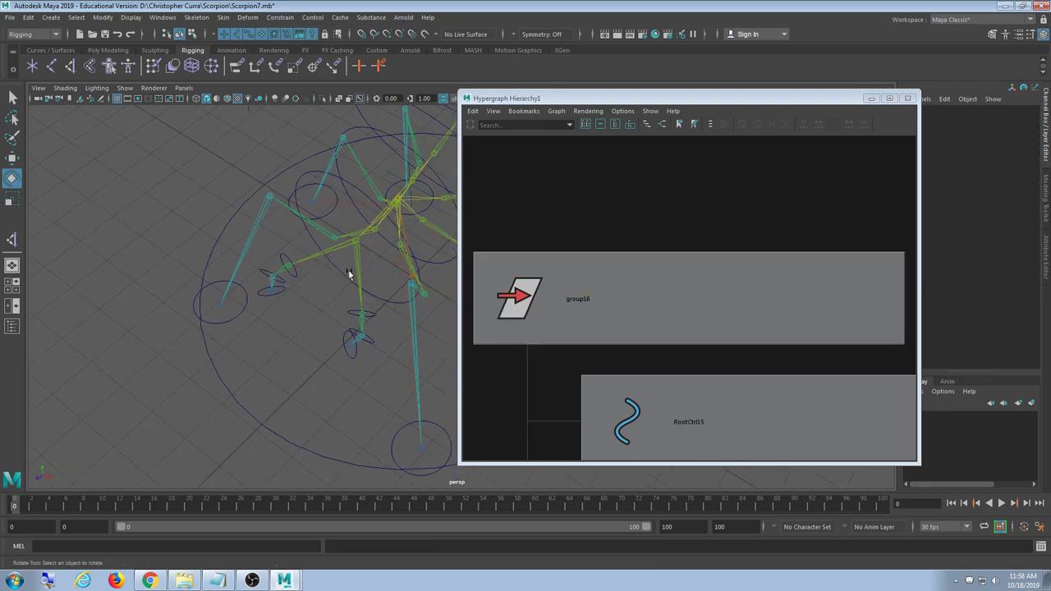
pyautogui.press('f')
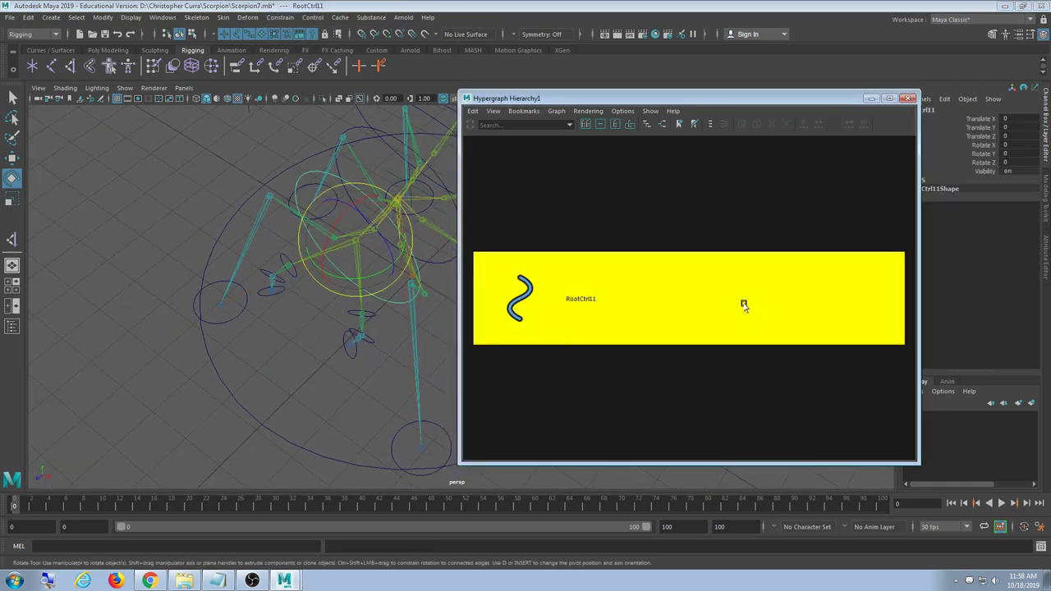
pyautogui.hotkey('ctrl', 'g')
pyautogui.press('f')
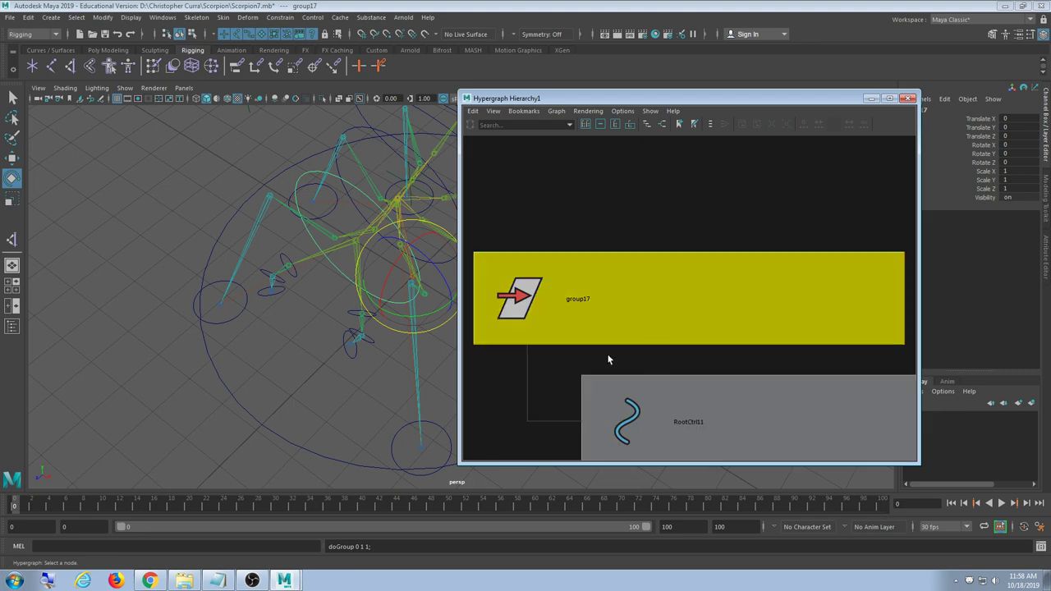
# Link group17 to the RootCtrl10 circle around the middle of the body with a parent constraint
pyautogui.keyDown('alt'); pyautogui.moveTo(295, 361); pyautogui.dragTo(361, 415); pyautogui.keyUp('alt')
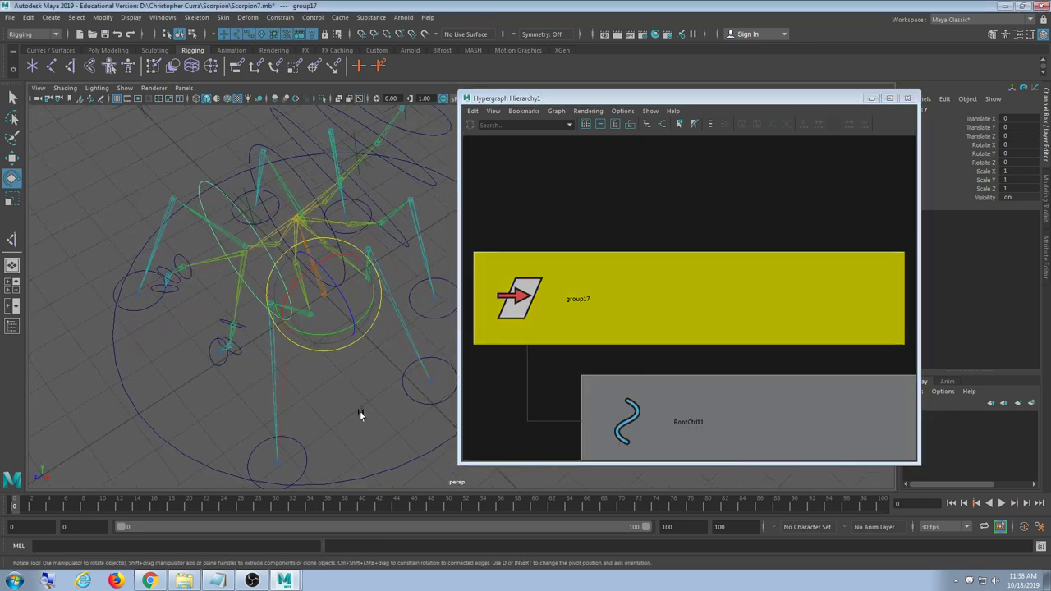
pyautogui.click(361, 414)
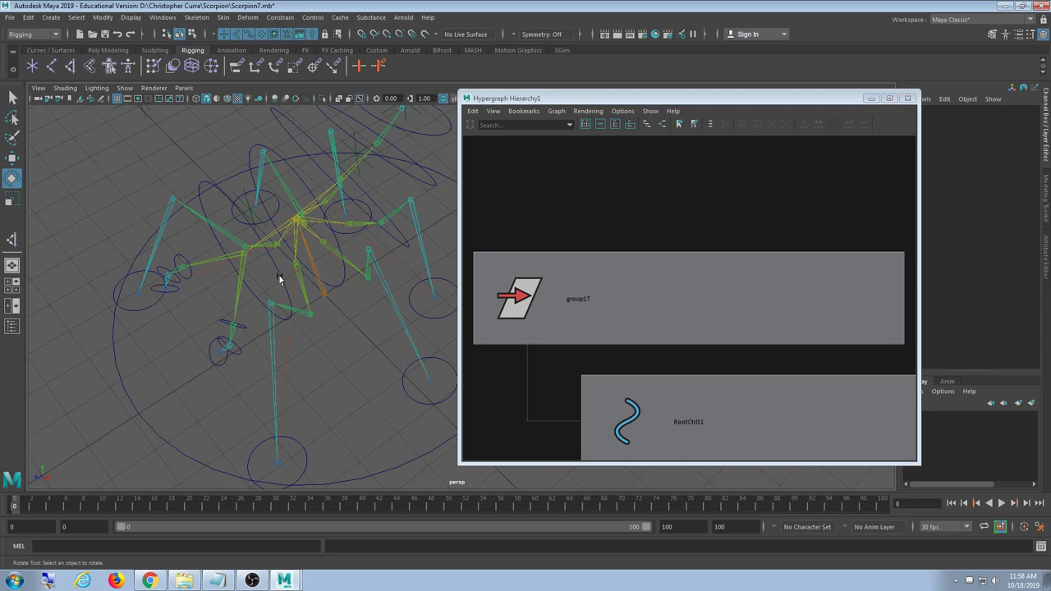
pyautogui.click(337, 284)
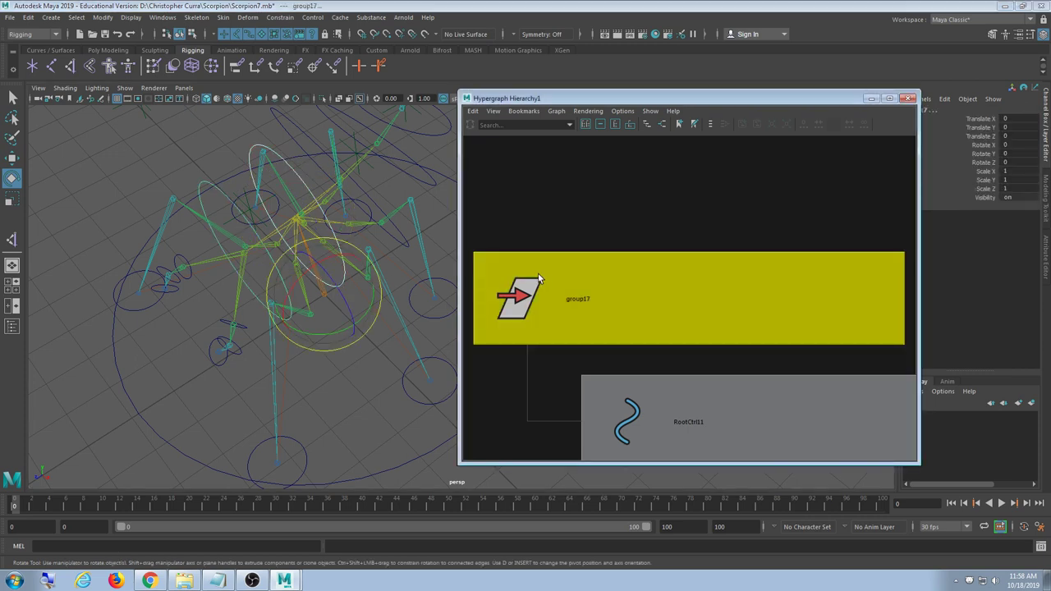
pyautogui.click(274, 18)
pyautogui.click(351, 45)
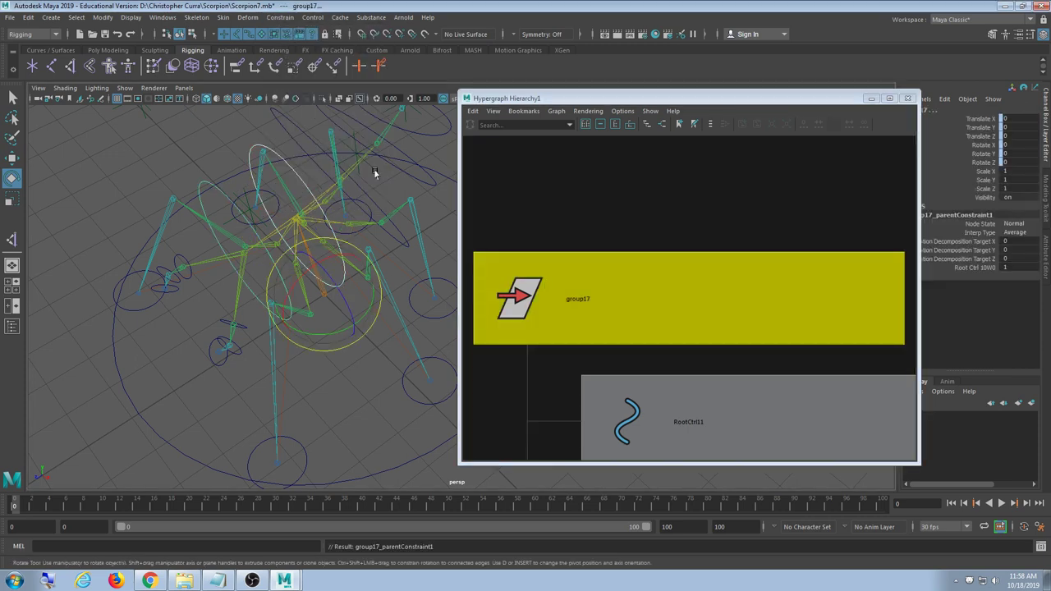
# Test-rotate the RootCtrl10 body circle to check the pincer chains from several angles, undoing each rotation
pyautogui.click(362, 362)
pyautogui.click(340, 287)
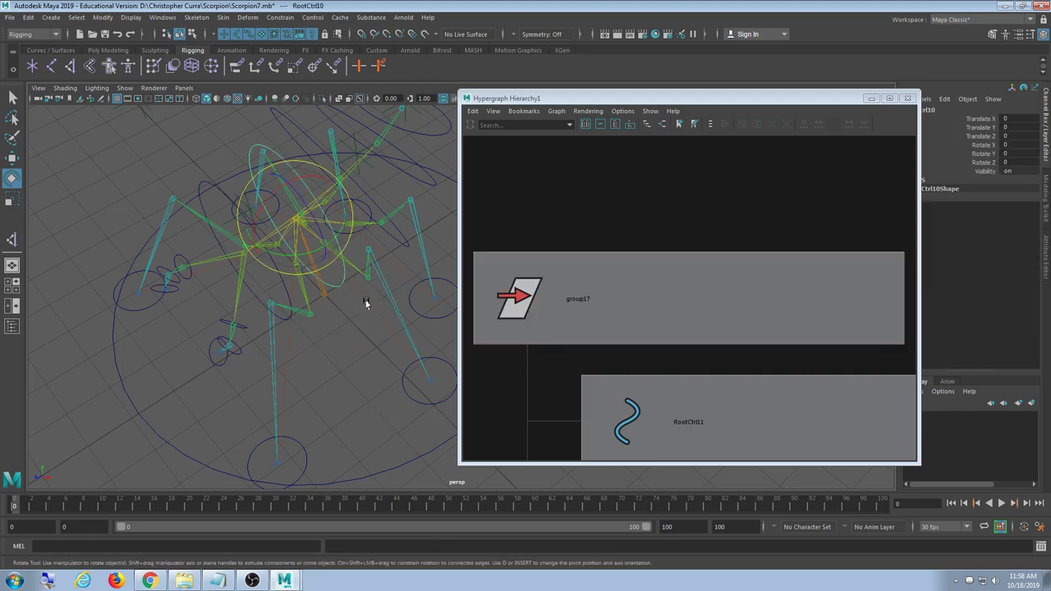
pyautogui.keyDown('alt'); pyautogui.moveTo(366, 303); pyautogui.dragTo(342, 408); pyautogui.keyUp('alt')
pyautogui.moveTo(329, 267)
pyautogui.mouseDown()
pyautogui.moveTo(342, 293)
pyautogui.moveTo(327, 273)
pyautogui.moveTo(324, 282)
pyautogui.moveTo(334, 280)
pyautogui.moveTo(329, 267)
pyautogui.moveTo(347, 307)
pyautogui.moveTo(327, 288)
pyautogui.mouseUp()
pyautogui.hotkey('ctrl', 'z')
pyautogui.keyDown('alt'); pyautogui.moveTo(261, 370); pyautogui.dragTo(329, 304); pyautogui.keyUp('alt')
pyautogui.hotkey('ctrl', 'z')
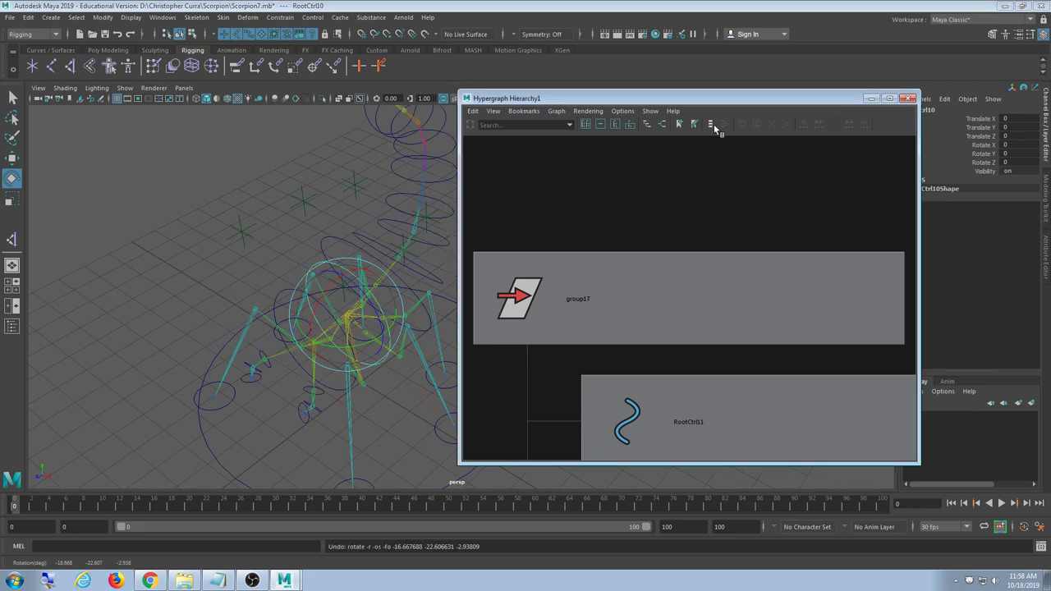
# Close the Hypergraph and turn the display of polygons back on in the perspective view
pyautogui.click(906, 99)
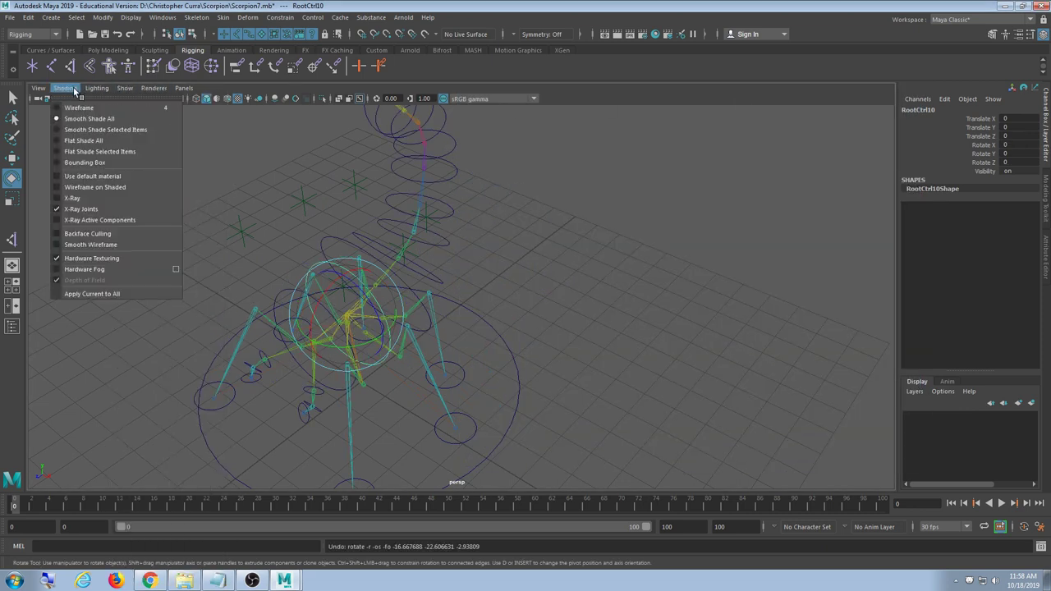
pyautogui.click(38, 88)
pyautogui.moveTo(125, 87)
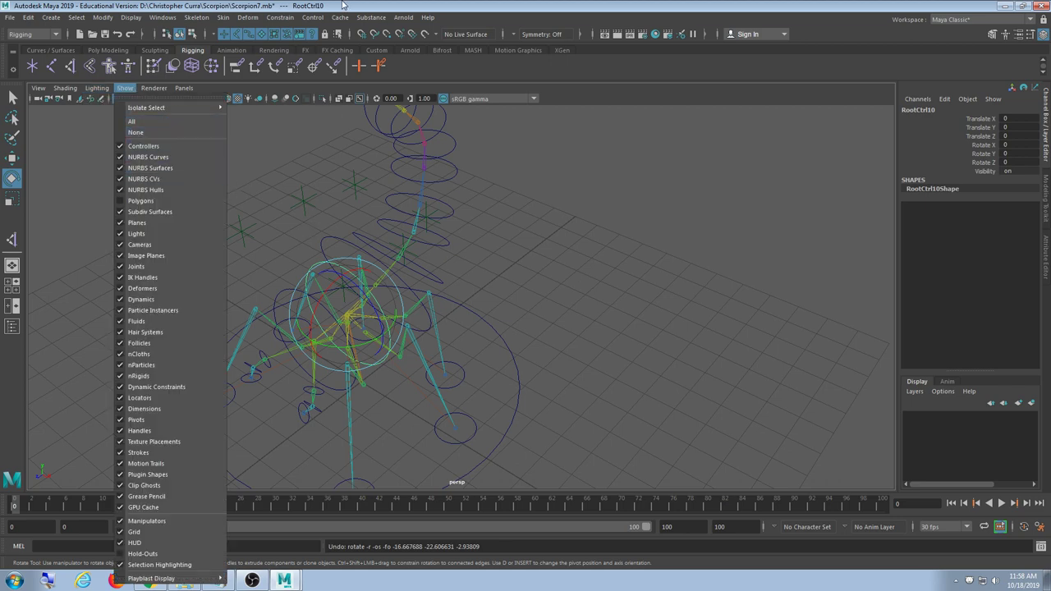
pyautogui.click(313, 226)
pyautogui.click(125, 88)
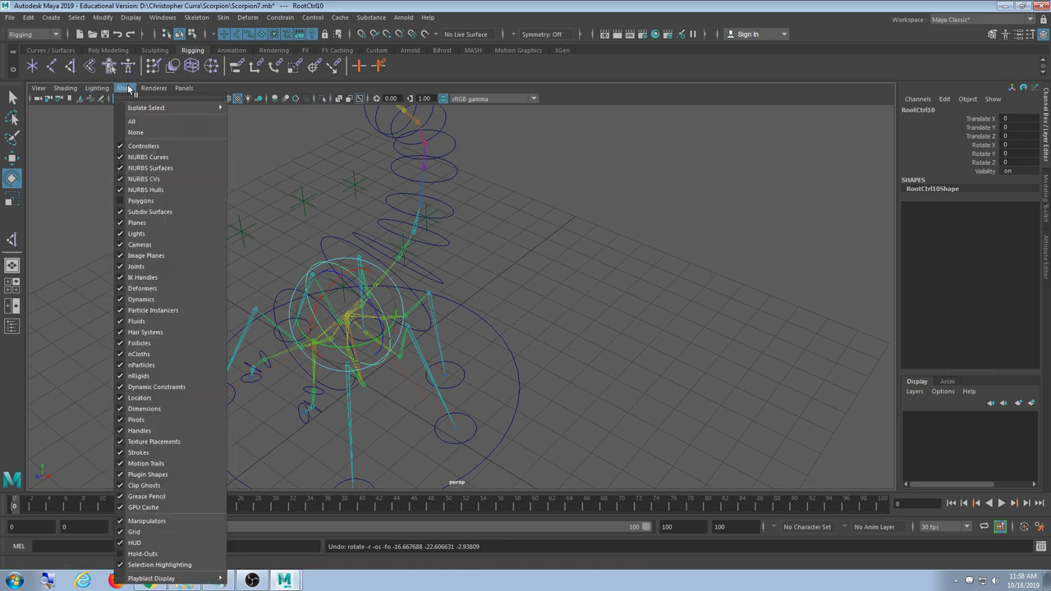
pyautogui.click(160, 201)
# Test rotating and moving the RootCtrl10 body control with the scorpion mesh displayed, undoing each change
pyautogui.keyDown('alt'); pyautogui.moveTo(157, 200); pyautogui.dragTo(385, 278); pyautogui.keyUp('alt')
pyautogui.hotkey('ctrl', 'z')
pyautogui.press('w')
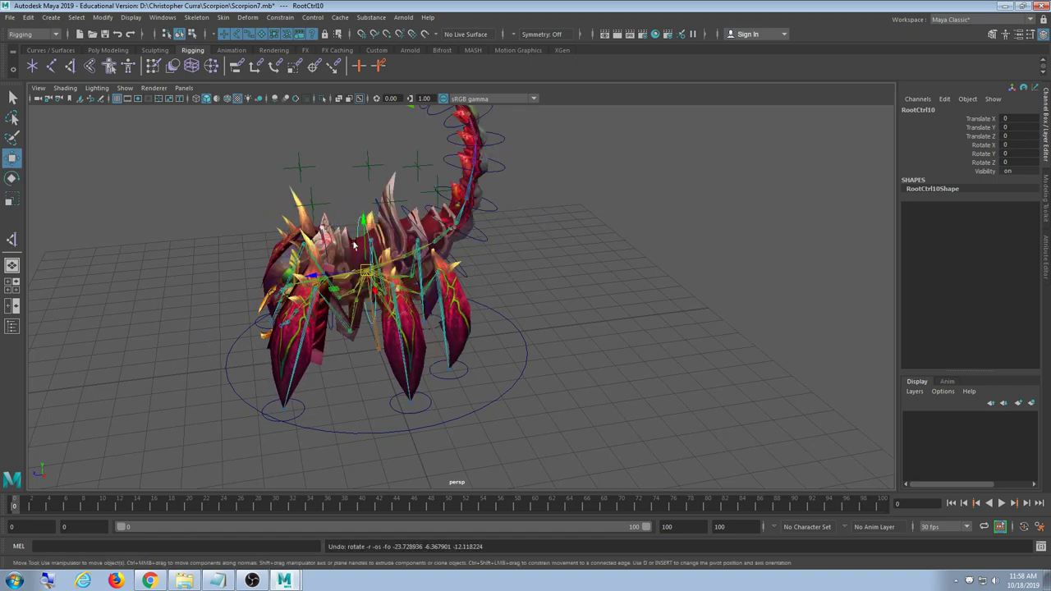
pyautogui.moveTo(363, 226); pyautogui.dragTo(337, 135)
pyautogui.hotkey('ctrl', 'z')
pyautogui.keyDown('alt'); pyautogui.moveTo(329, 324); pyautogui.dragTo(501, 271); pyautogui.keyUp('alt')
pyautogui.hotkey('ctrl', 'z')
# Test-move the foot controls RootCtrl19, RootCtrl20 and RootCtrl18 on one side of the scorpion, undoing each move
pyautogui.keyDown('alt'); pyautogui.moveTo(641, 257); pyautogui.dragTo(538, 286); pyautogui.keyUp('alt')
pyautogui.click(495, 338)
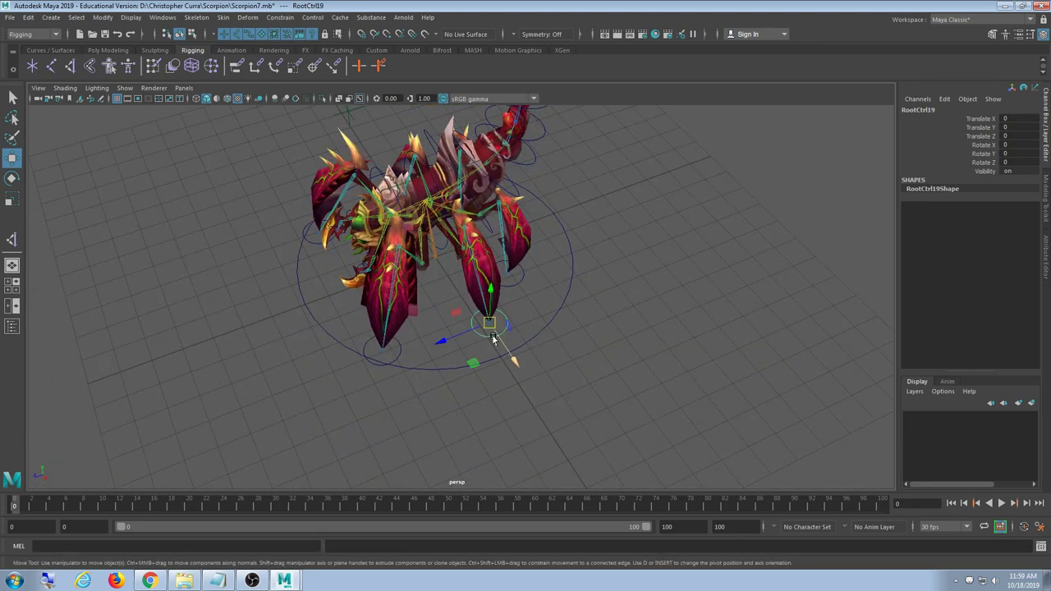
pyautogui.moveTo(491, 327)
pyautogui.mouseDown()
pyautogui.moveTo(557, 315)
pyautogui.moveTo(501, 310)
pyautogui.mouseUp()
pyautogui.hotkey('ctrl', 'z')
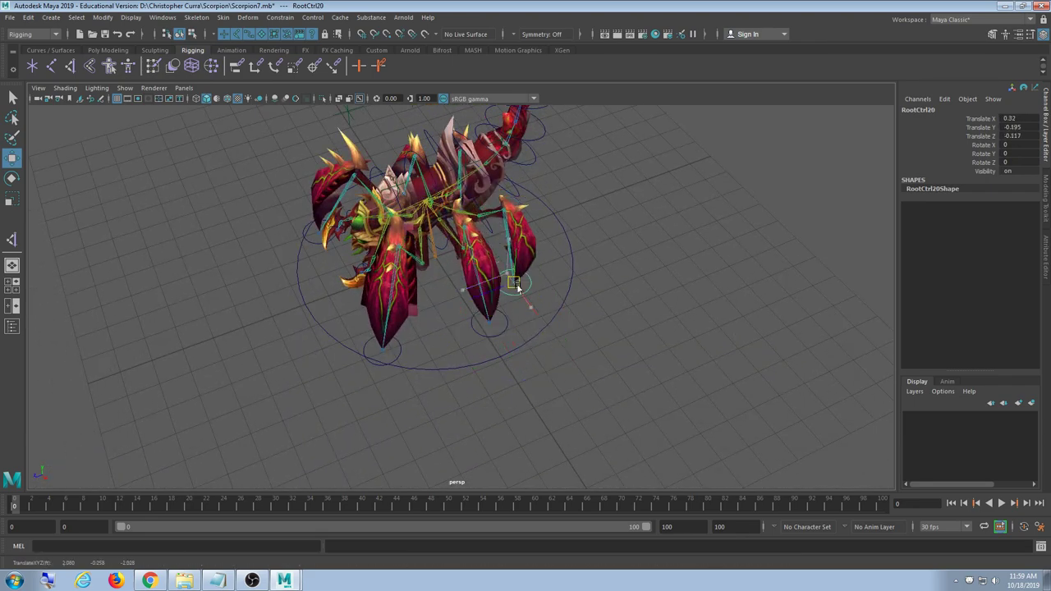
pyautogui.click(380, 353)
pyautogui.moveTo(379, 353); pyautogui.dragTo(366, 355)
pyautogui.hotkey('ctrl', 'z')
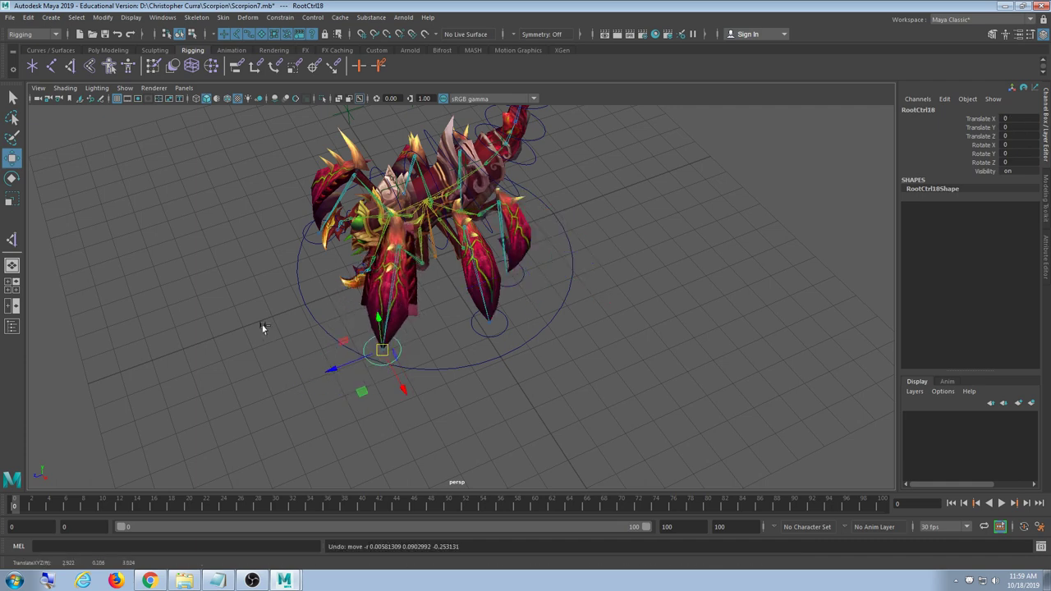
# Test-move the foot controls on the opposite side, from RootCtrl23 at the front to RootCtrl21 at the back, undoing each move
pyautogui.moveTo(263, 328)
pyautogui.keyDown('alt'); pyautogui.mouseDown()
pyautogui.moveTo(312, 319)
pyautogui.moveTo(216, 303)
pyautogui.moveTo(277, 330)
pyautogui.mouseUp(); pyautogui.keyUp('alt')
pyautogui.click(284, 335)
pyautogui.hotkey('ctrl', 'z')
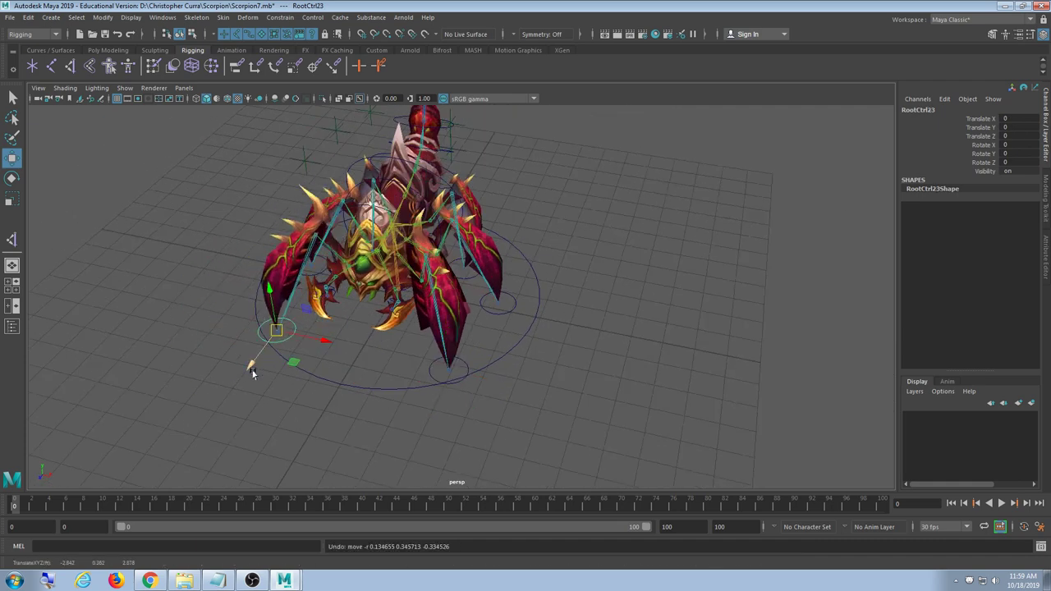
pyautogui.keyDown('alt'); pyautogui.moveTo(252, 370); pyautogui.dragTo(366, 366); pyautogui.keyUp('alt')
pyautogui.click(345, 396)
pyautogui.click(337, 391)
pyautogui.click(396, 382)
pyautogui.hotkey('ctrl', 'z')
# Select all the locators above the legs and test moving them together, undoing the move
pyautogui.keyDown('alt'); pyautogui.moveTo(494, 330); pyautogui.dragTo(564, 372); pyautogui.keyUp('alt')
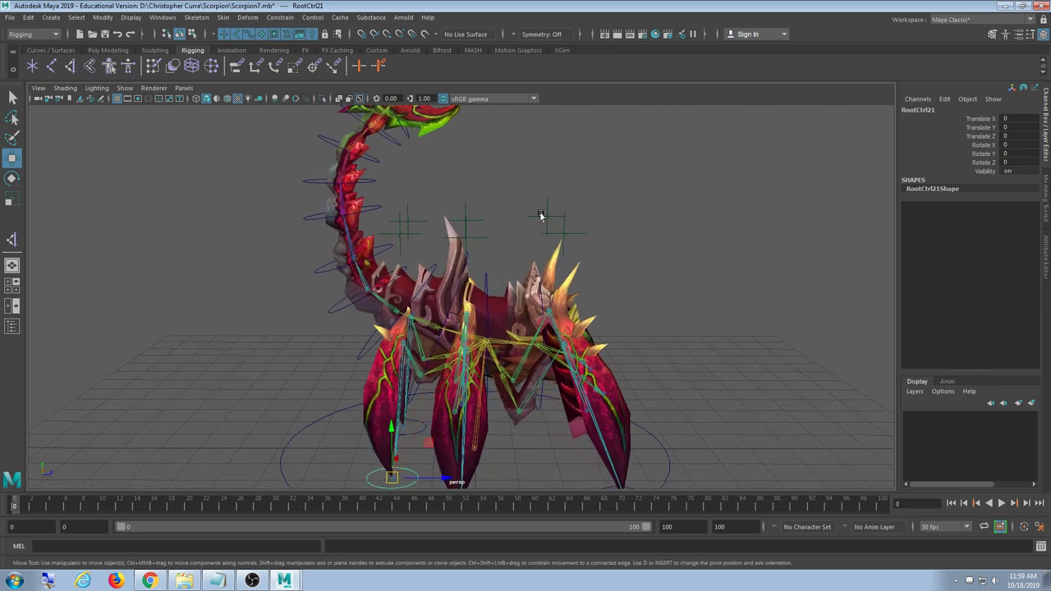
pyautogui.moveTo(525, 165); pyautogui.dragTo(575, 218)
pyautogui.keyDown('shift'); pyautogui.moveTo(470, 164); pyautogui.dragTo(472, 251); pyautogui.keyUp('shift')
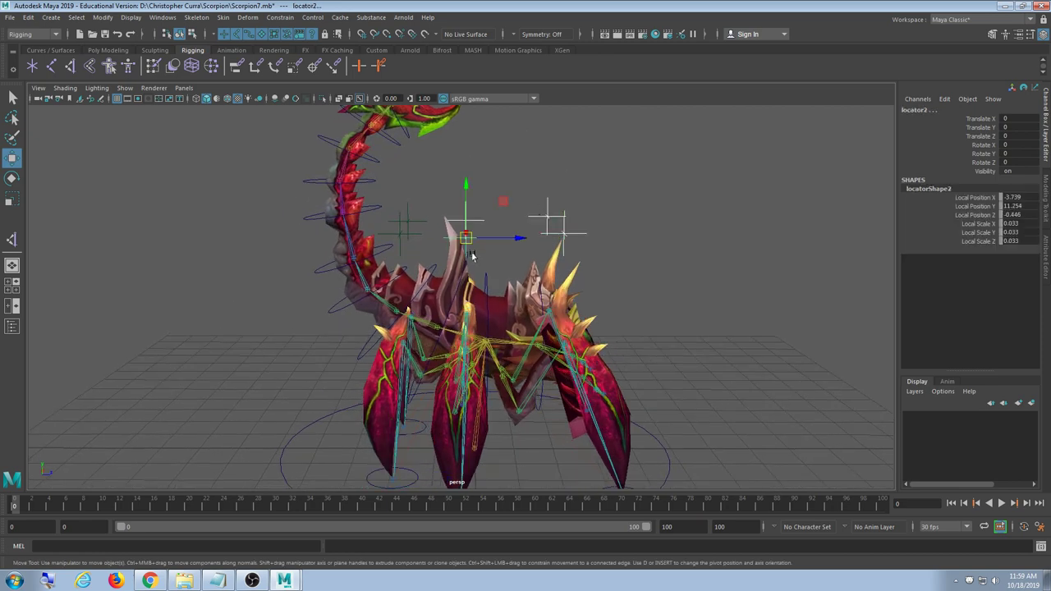
pyautogui.keyDown('shift'); pyautogui.moveTo(413, 197); pyautogui.dragTo(499, 283); pyautogui.keyUp('shift')
pyautogui.hotkey('ctrl', 'z')
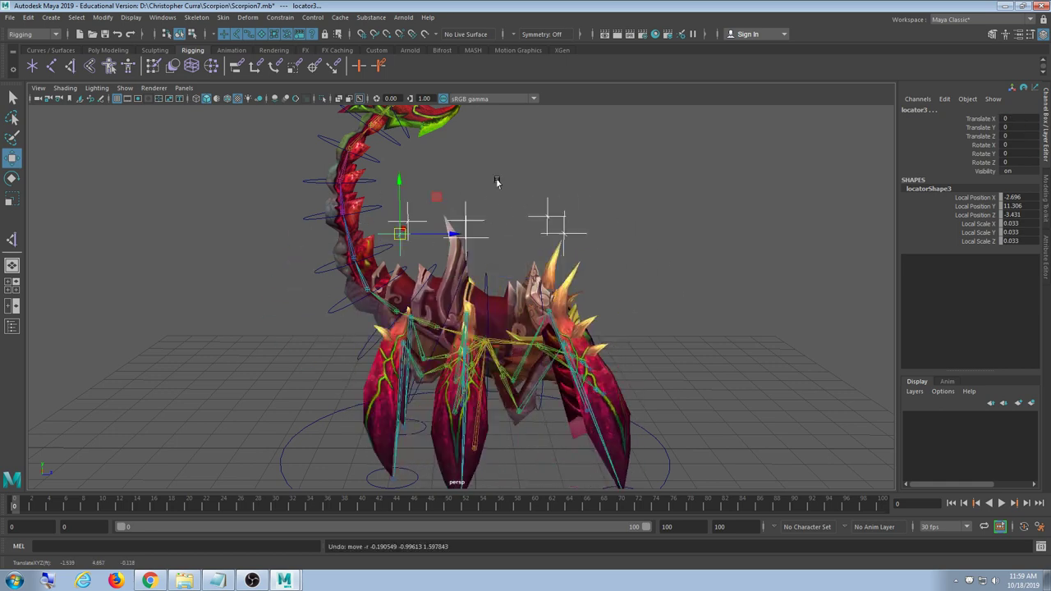
# Test-rotate the lower tail control RootCtrl6, undo the rotation and clear the selection
pyautogui.click(497, 179)
pyautogui.keyDown('alt'); pyautogui.moveTo(470, 157); pyautogui.dragTo(536, 171, button='middle'); pyautogui.keyUp('alt')
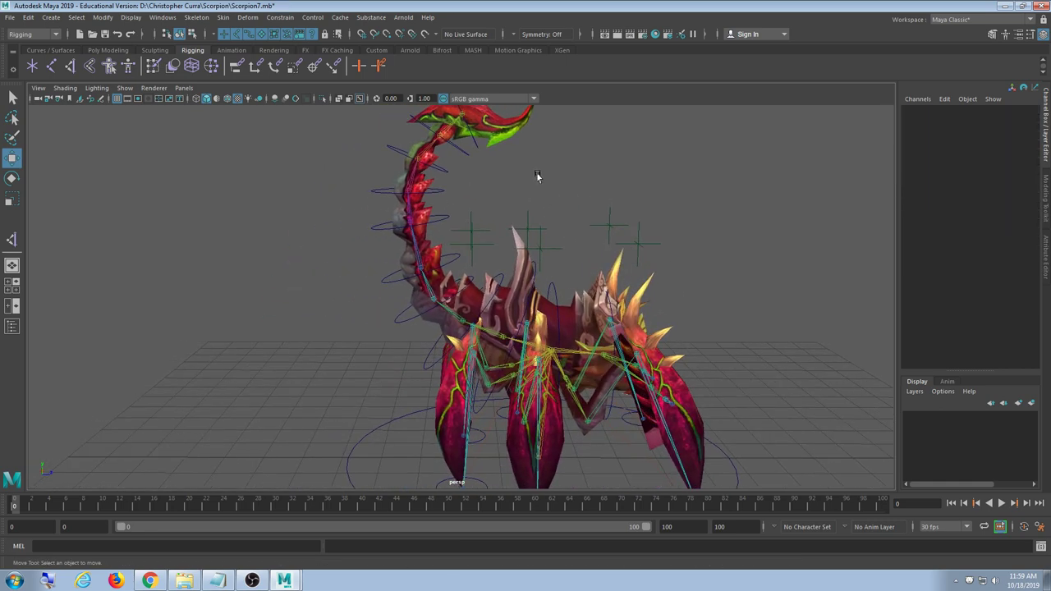
pyautogui.click(449, 261)
pyautogui.press('e')
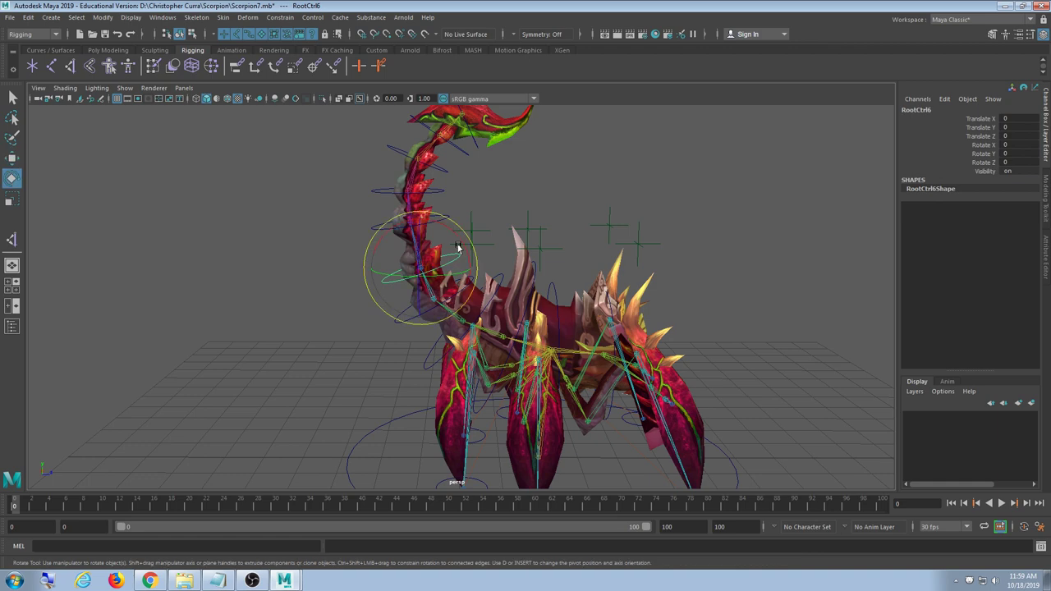
pyautogui.moveTo(460, 245); pyautogui.dragTo(451, 235)
pyautogui.hotkey('ctrl', 'z')
pyautogui.click(591, 170)
# Save the rigged scorpion scene under its existing file name, Scorpion7.mb
pyautogui.keyDown('alt'); pyautogui.moveTo(591, 170); pyautogui.dragTo(529, 312); pyautogui.keyUp('alt')
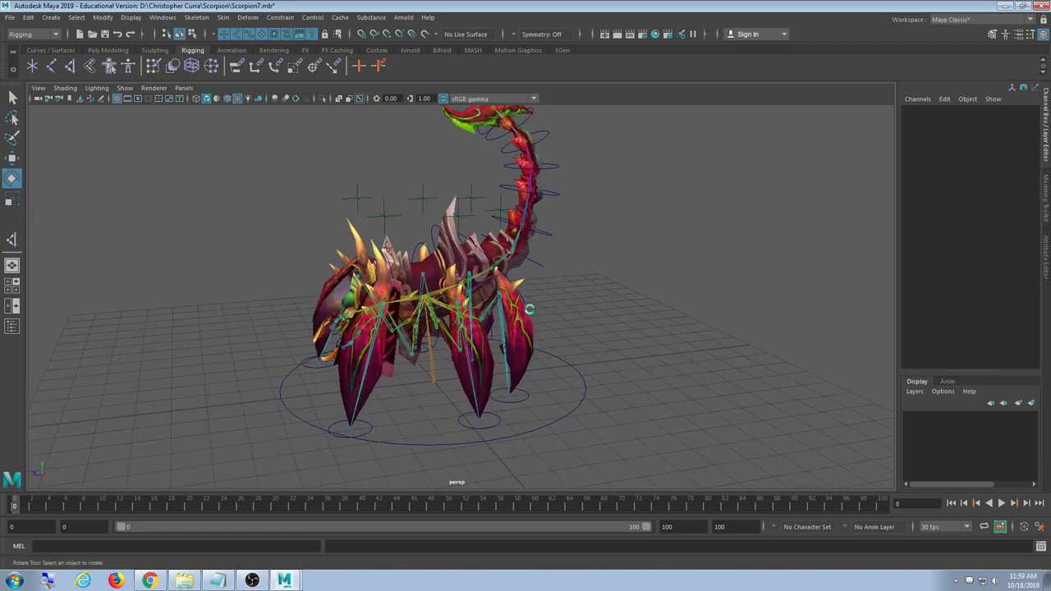
pyautogui.hotkey('ctrl', 's')
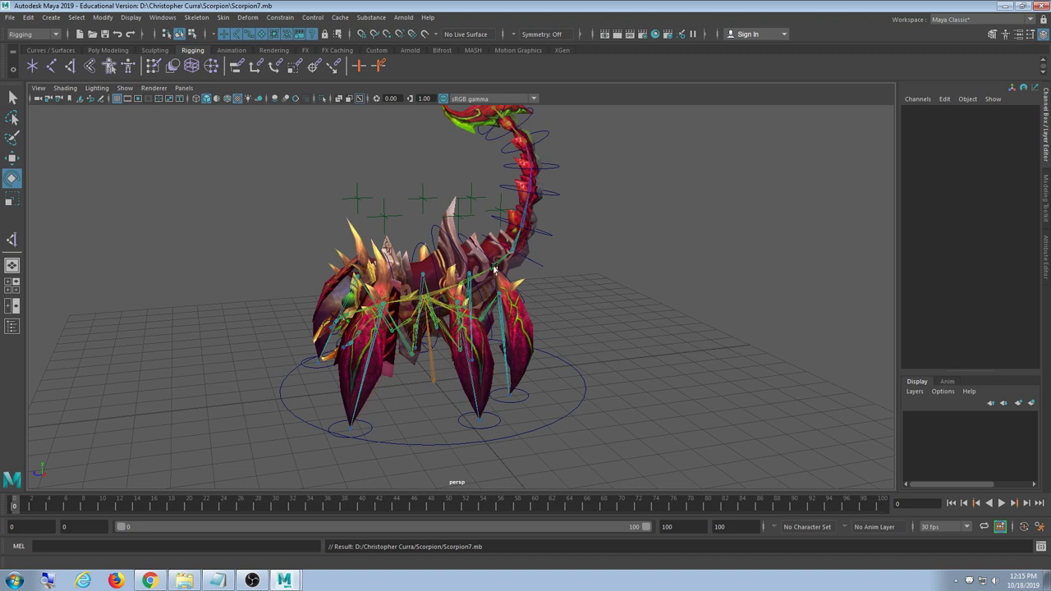
pyautogui.click(11, 17)
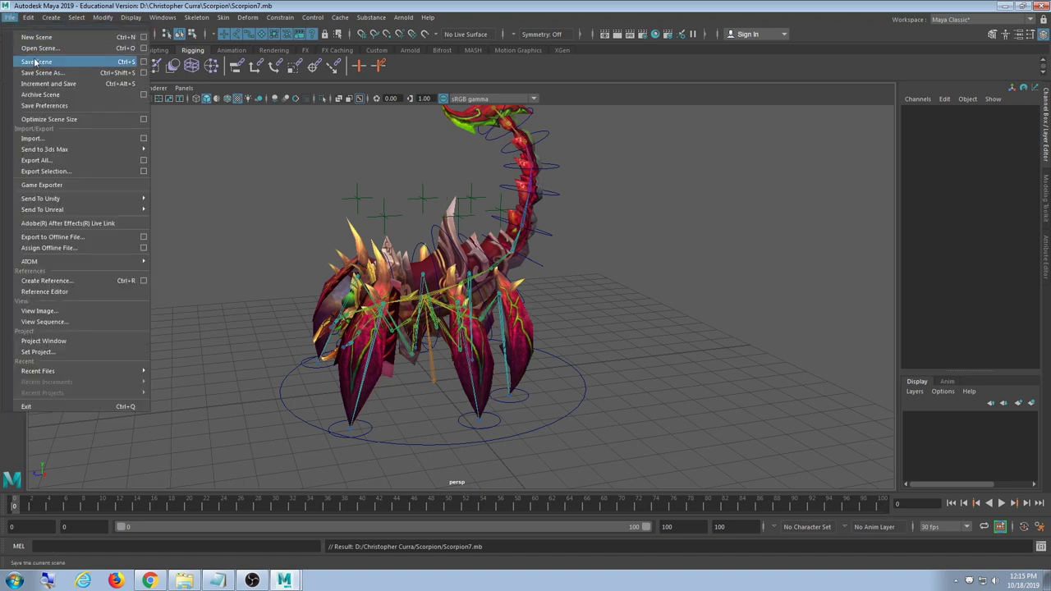
pyautogui.click(38, 64)
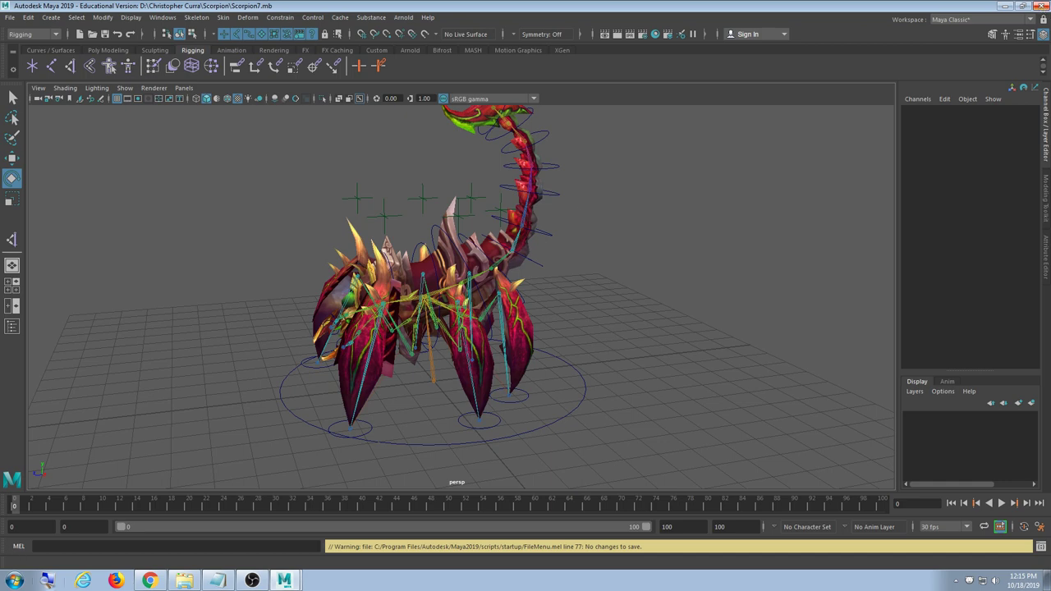
pyautogui.click(251, 581)
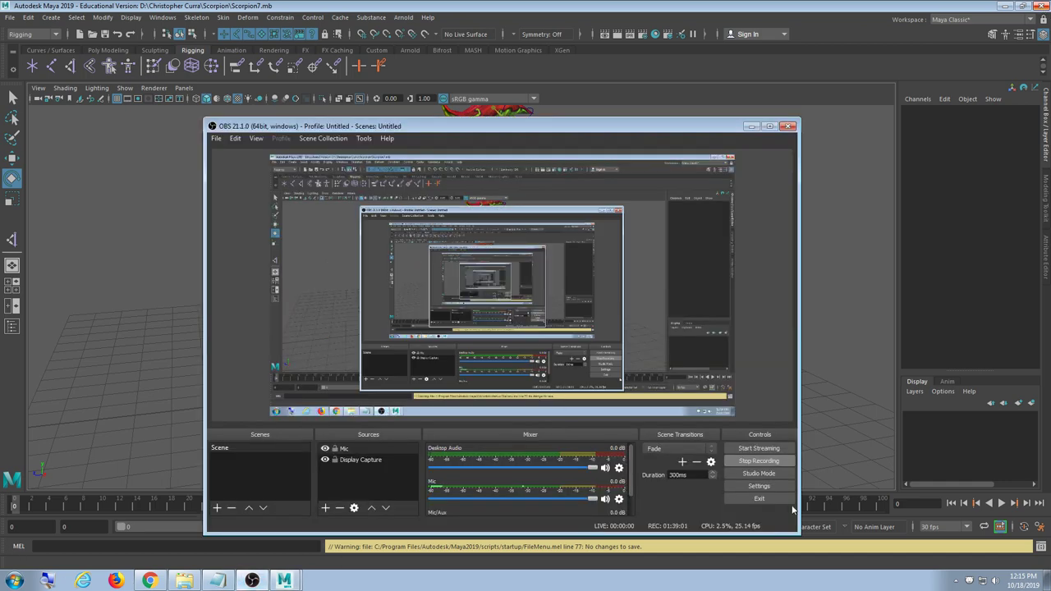